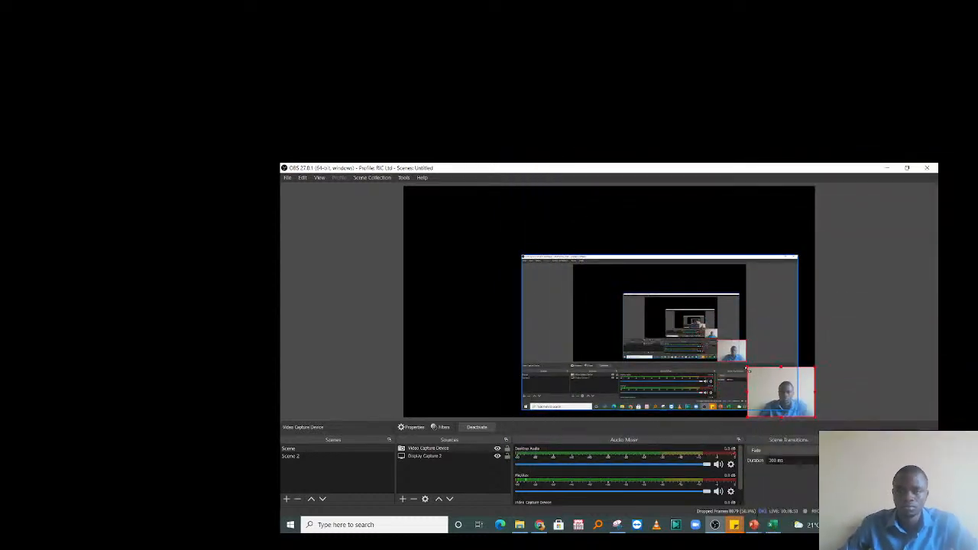
Switch from OBS Studio to the blank Excel workbook Book1.
{"action": "left_click", "coordinate": [773, 524]}
{"action": "left_click", "coordinate": [501, 293]}
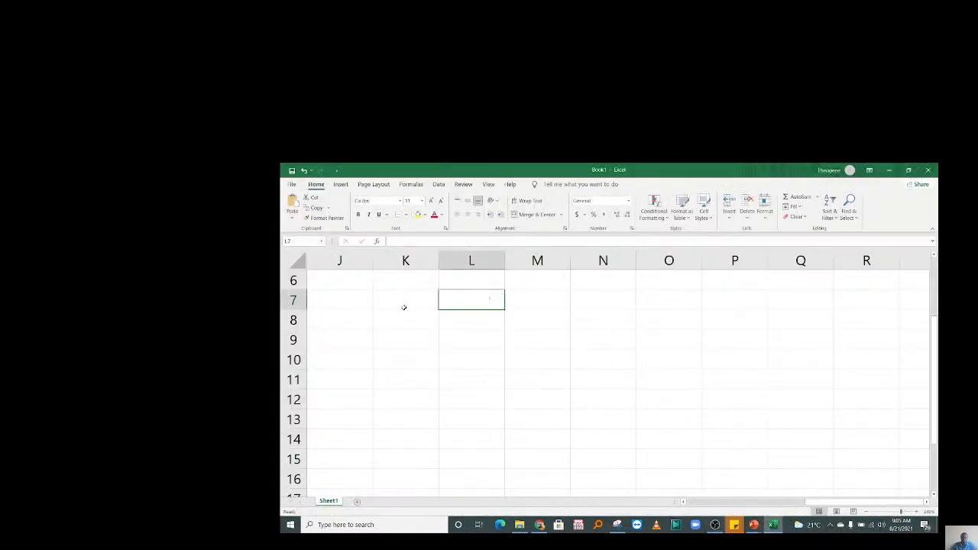
{"action": "left_click", "coordinate": [402, 307]}
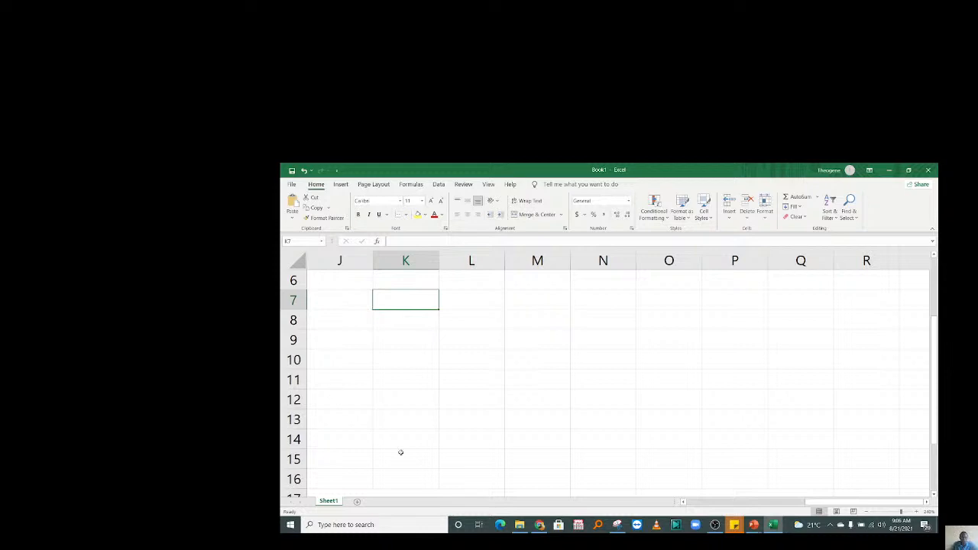
Try selecting cells K7 through L10, then magnify the sheet two zoom steps.
{"action": "left_click", "coordinate": [449, 319]}
{"action": "left_click_drag", "start_coordinate": [399, 320], "coordinate": [402, 339]}
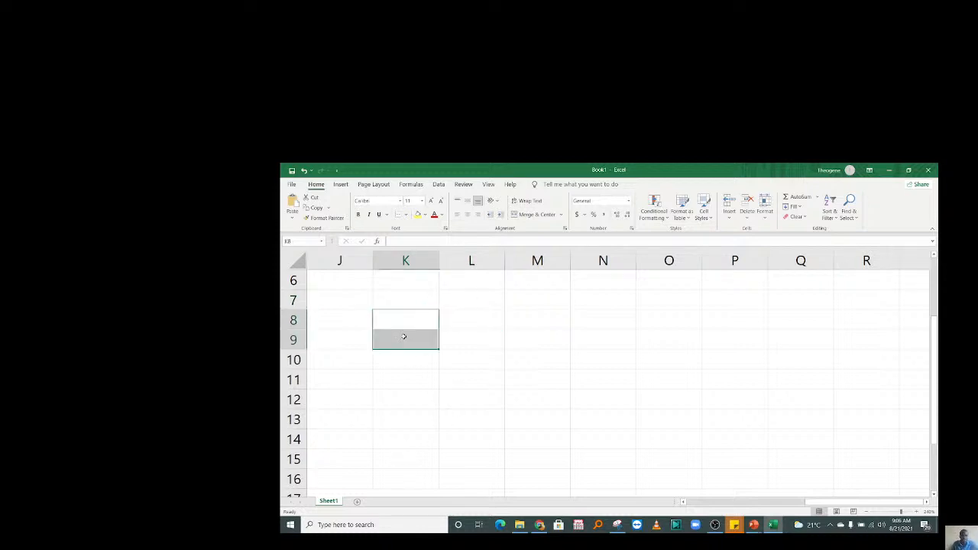
{"action": "left_click", "coordinate": [488, 355]}
{"action": "left_click", "coordinate": [437, 299]}
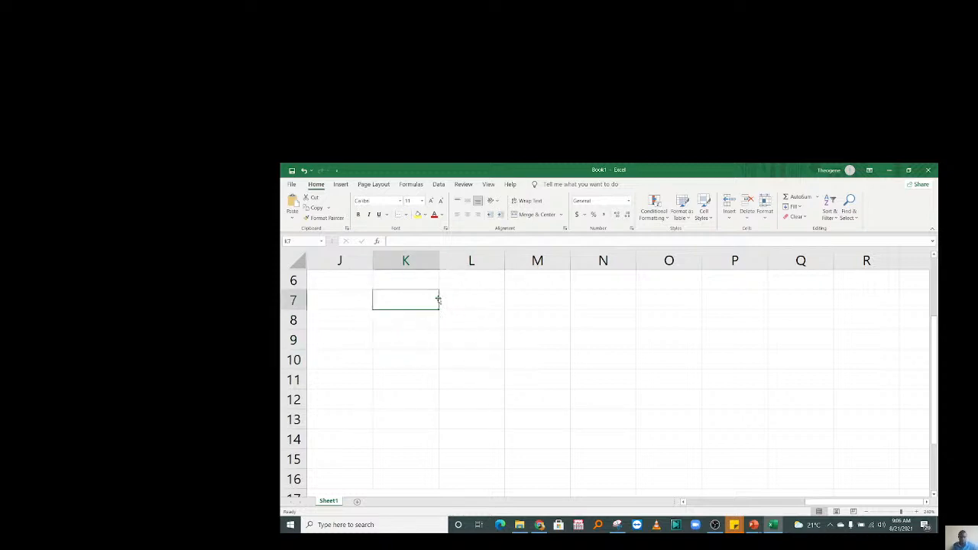
{"action": "left_click", "coordinate": [444, 304]}
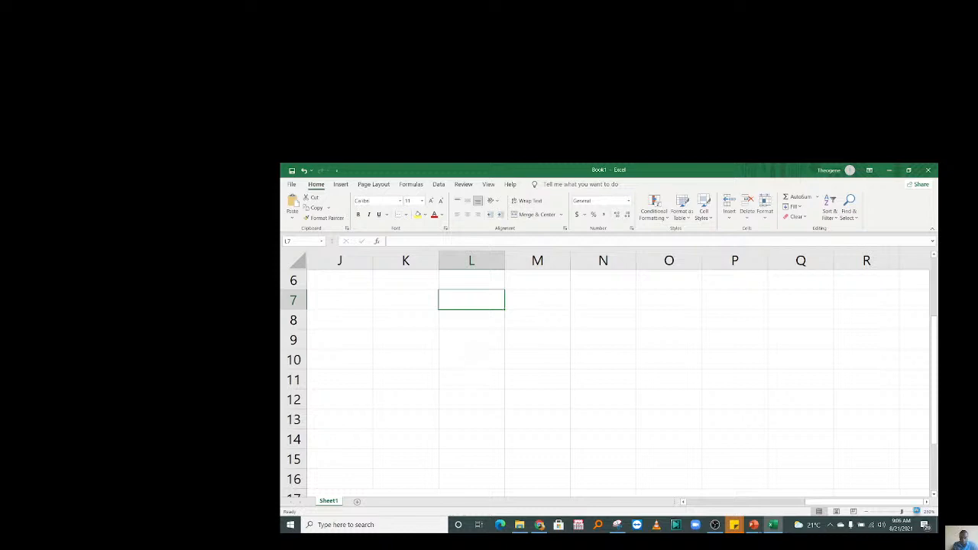
{"action": "left_click", "coordinate": [916, 511]}
{"action": "left_click", "coordinate": [917, 511]}
{"action": "left_click", "coordinate": [359, 309]}
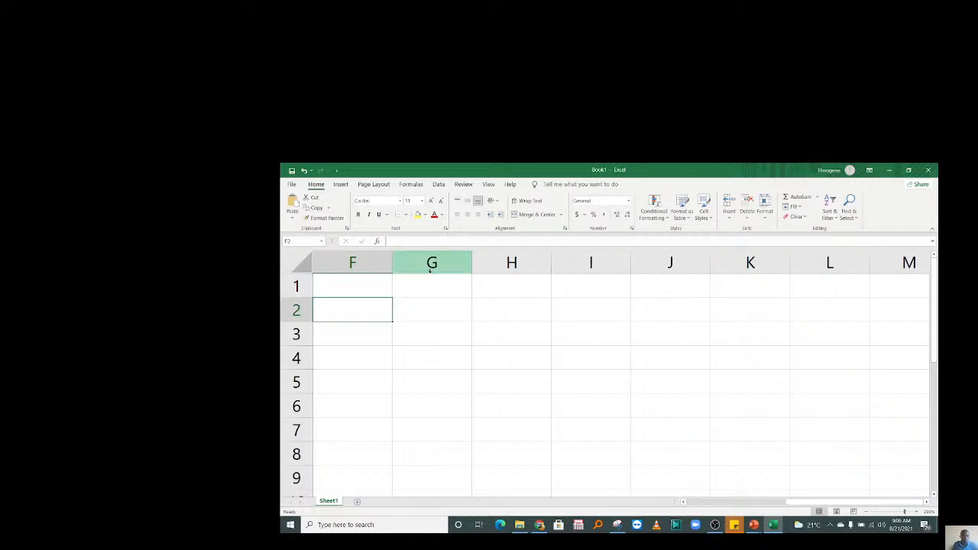
Select columns H, J, A and E and row 1, then return to cell A1.
{"action": "left_click", "coordinate": [507, 263]}
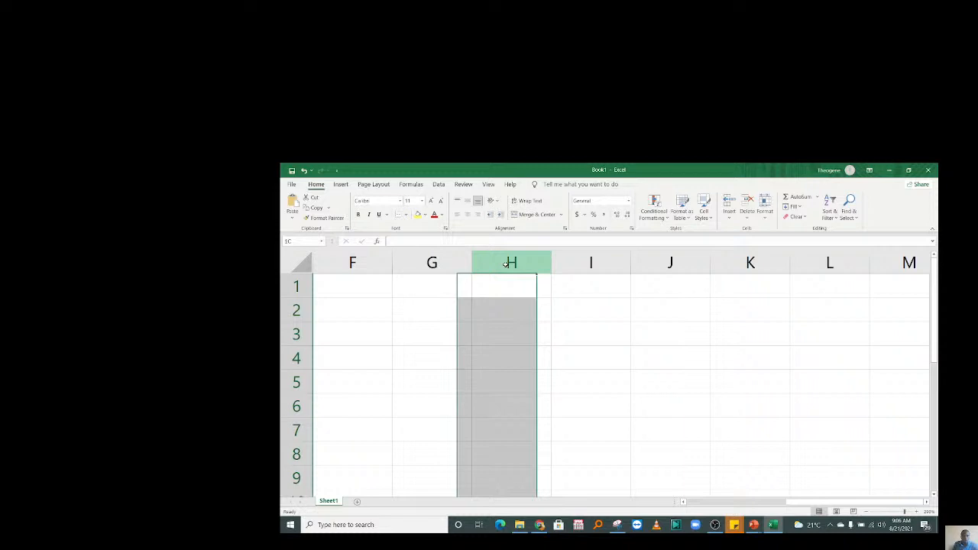
{"action": "left_click", "coordinate": [658, 261]}
{"action": "left_click", "coordinate": [500, 343]}
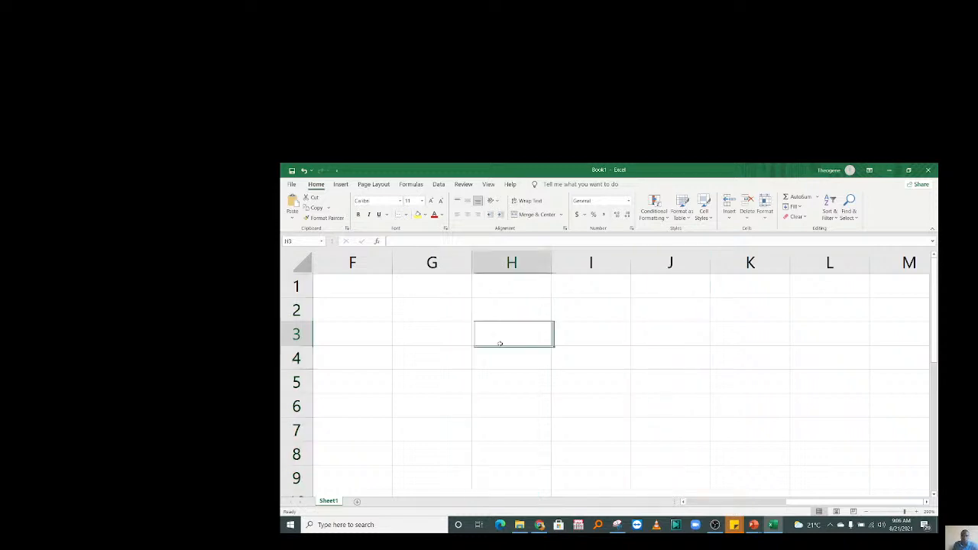
{"action": "key", "text": "Left"}
{"action": "key", "text": "Left"}
{"action": "key", "text": "Left"}
{"action": "key", "text": "Left"}
{"action": "key", "text": "Left"}
{"action": "key", "text": "Left"}
{"action": "key", "text": "Left"}
{"action": "left_click", "coordinate": [356, 262]}
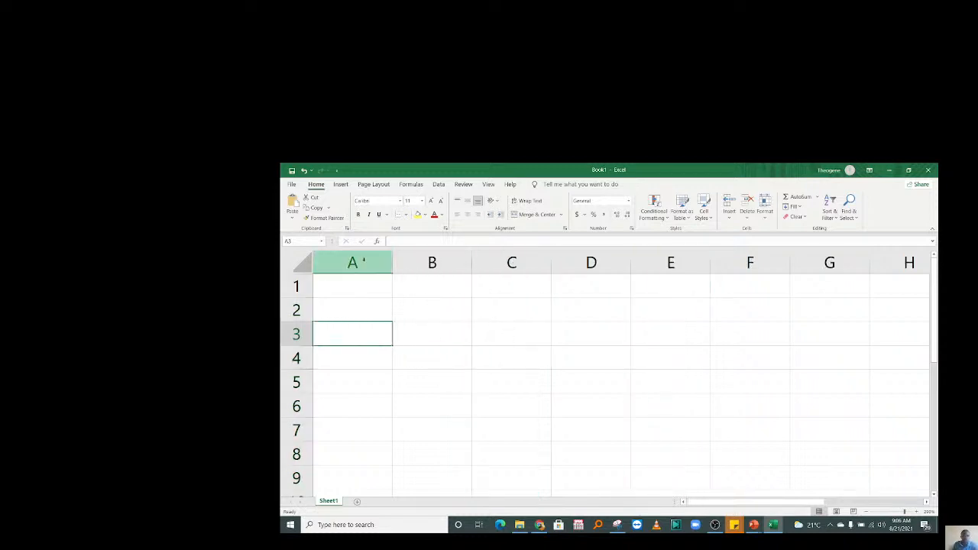
{"action": "left_click", "coordinate": [671, 262]}
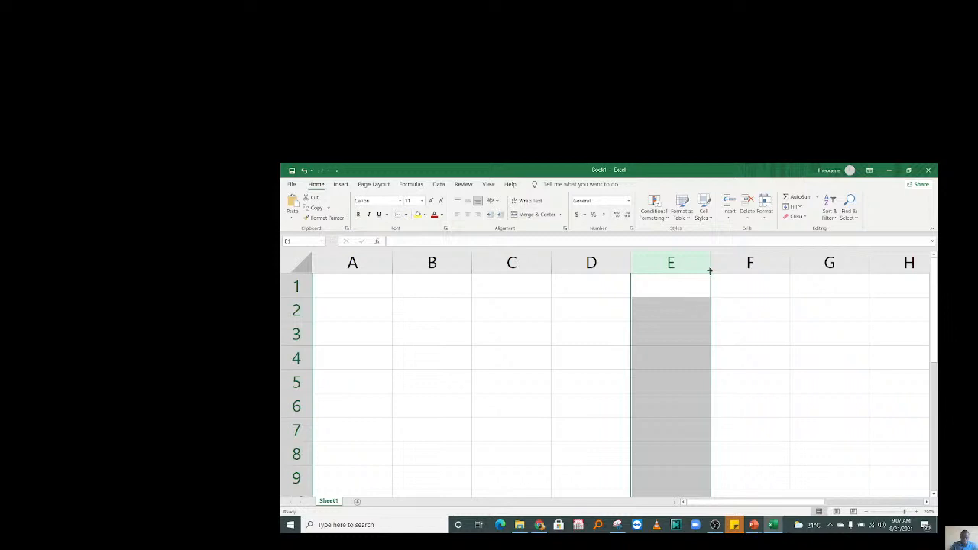
{"action": "left_click", "coordinate": [297, 286]}
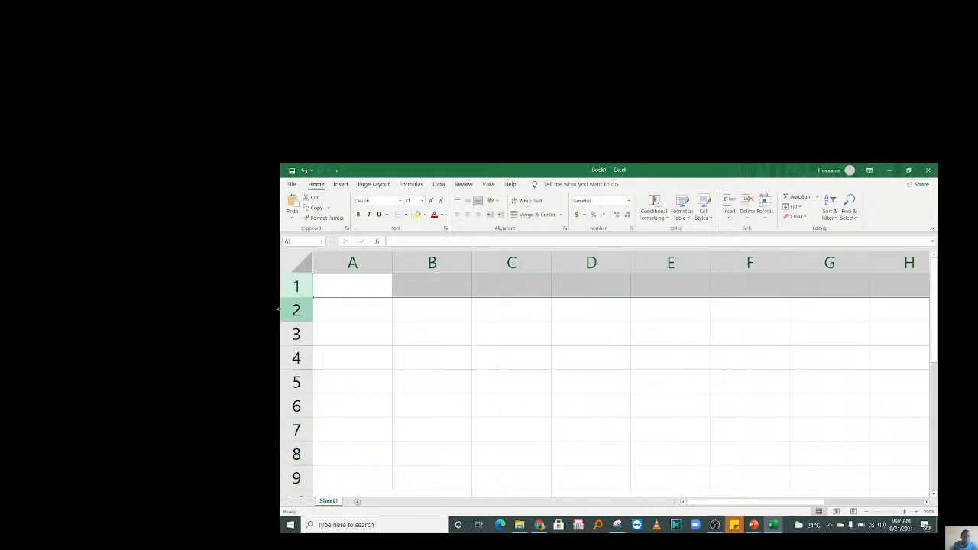
{"action": "left_click", "coordinate": [328, 287]}
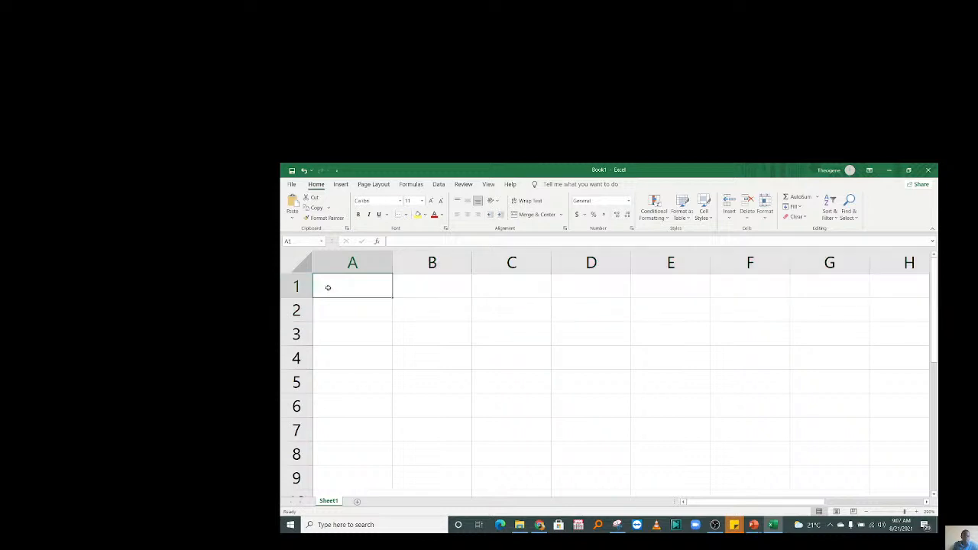
{"action": "type", "text": "ric"}
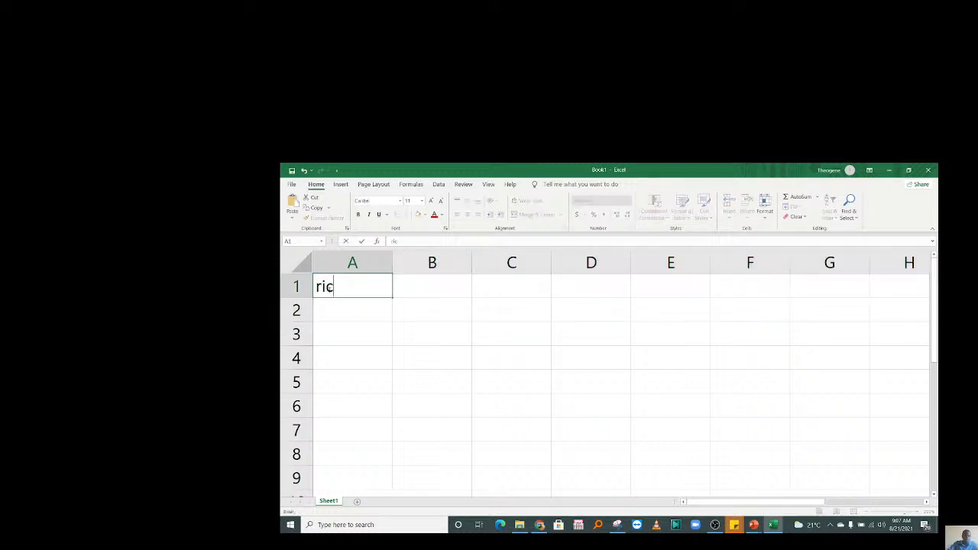
{"action": "key", "text": "Return"}
{"action": "left_click", "coordinate": [346, 260]}
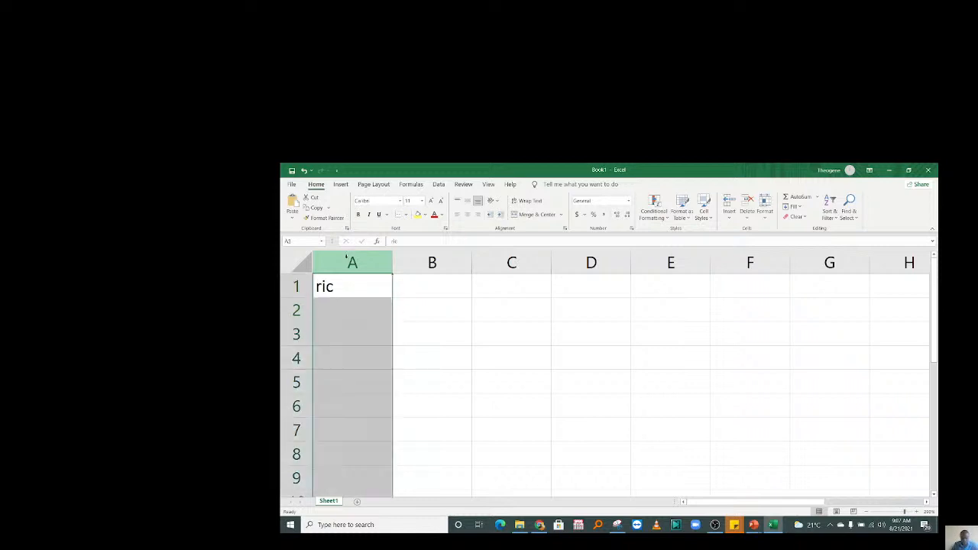
{"action": "left_click", "coordinate": [280, 285]}
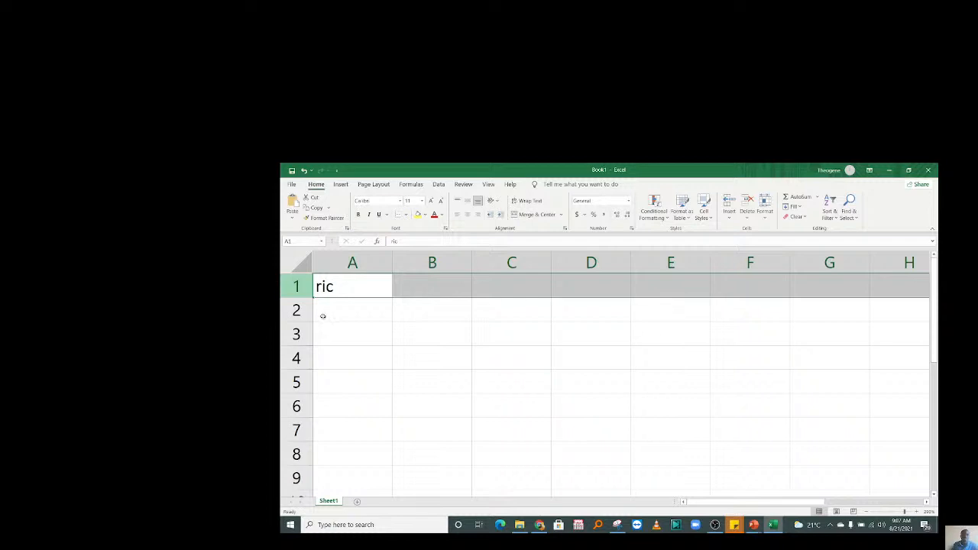
{"action": "left_click", "coordinate": [376, 326]}
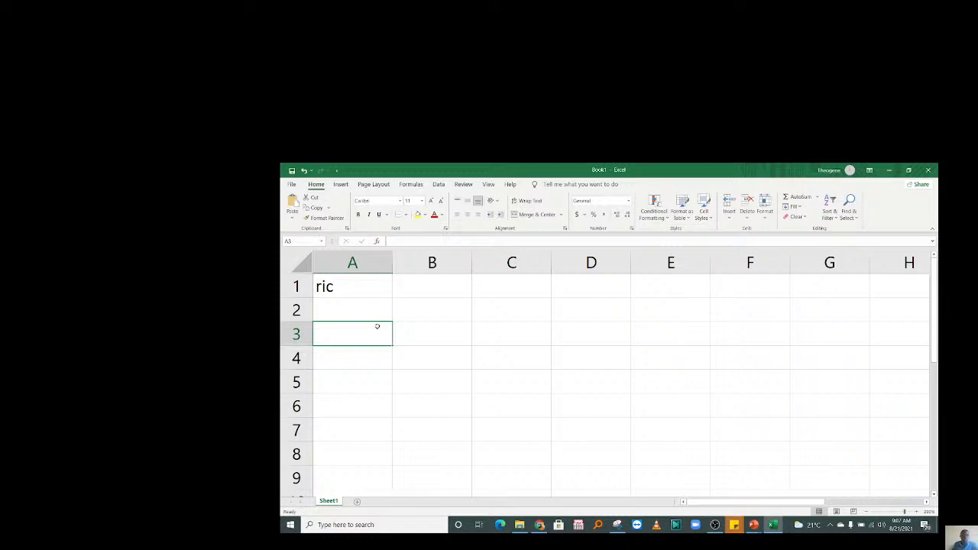
{"action": "left_click", "coordinate": [343, 285]}
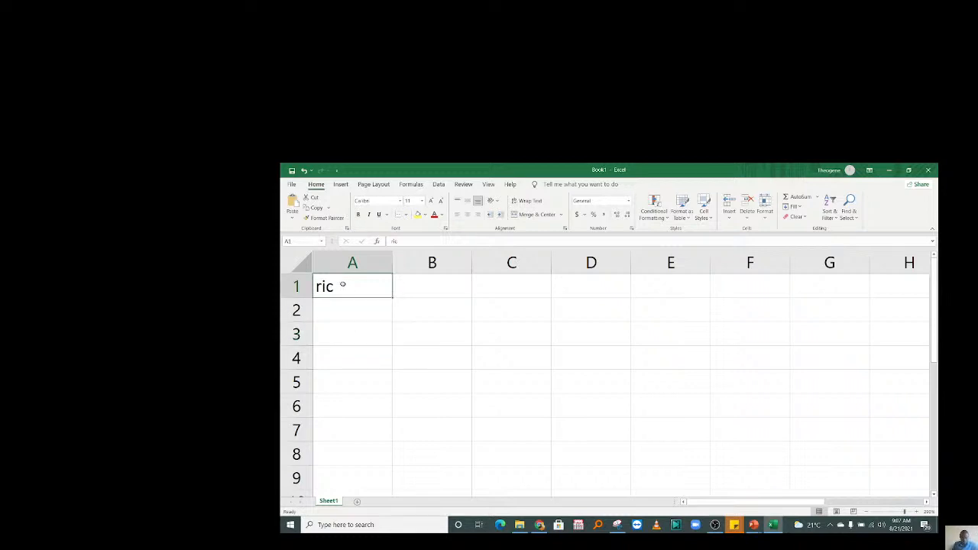
{"action": "key", "text": "Delete"}
{"action": "left_click", "coordinate": [403, 334]}
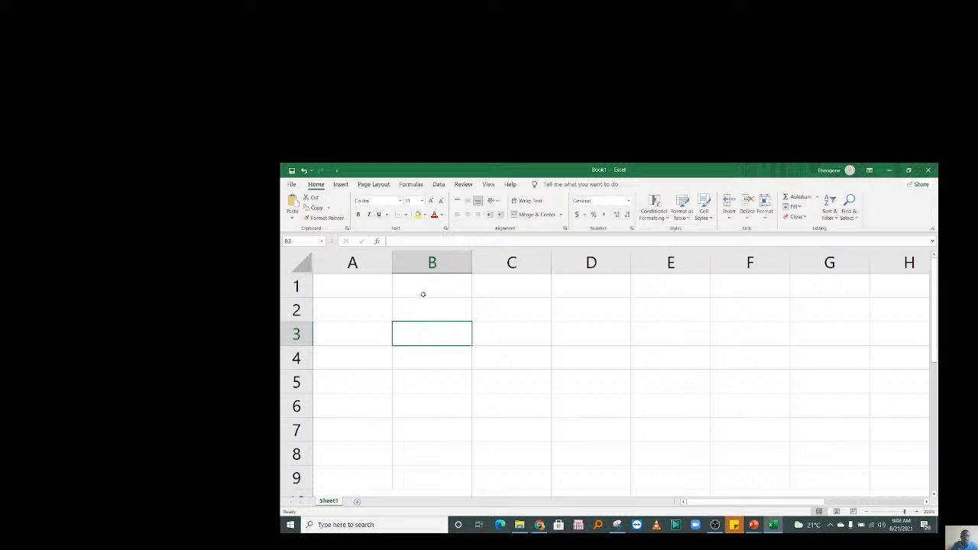
{"action": "left_click", "coordinate": [413, 314]}
{"action": "left_click", "coordinate": [365, 334]}
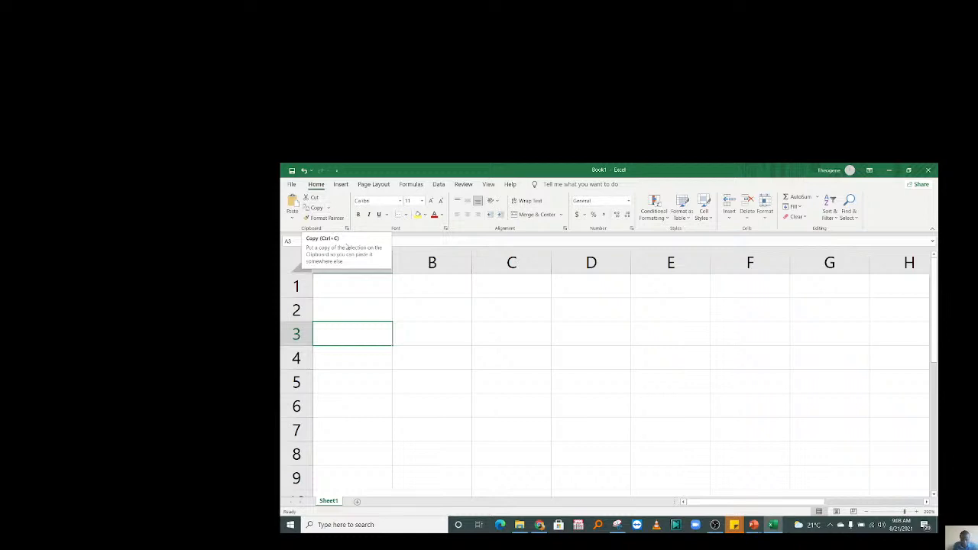
{"action": "left_click", "coordinate": [371, 279]}
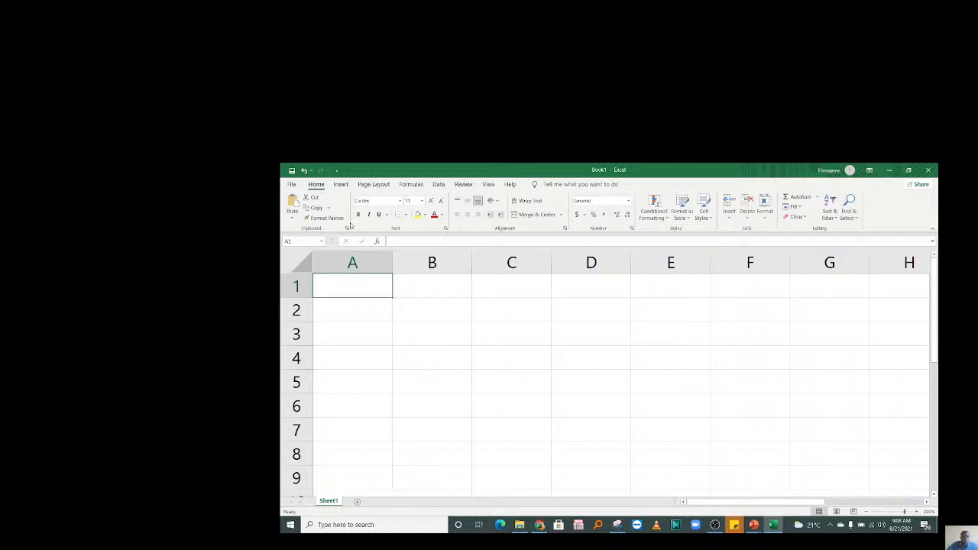
{"action": "left_click", "coordinate": [430, 288]}
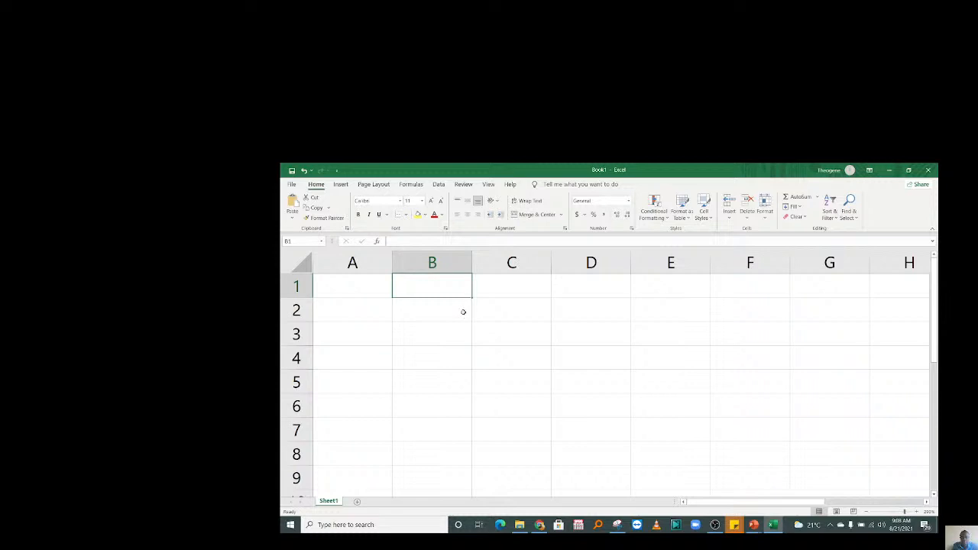
{"action": "left_click", "coordinate": [380, 304]}
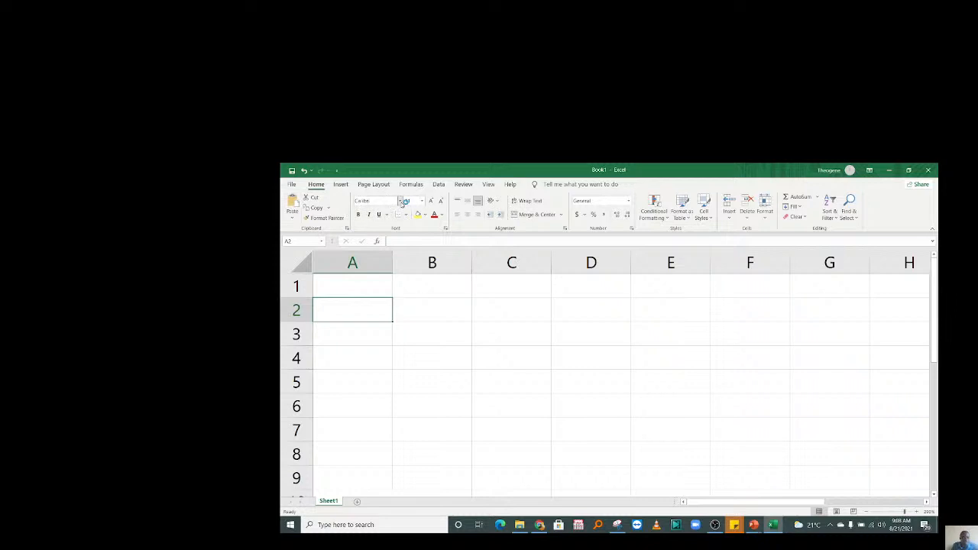
{"action": "left_click", "coordinate": [401, 201]}
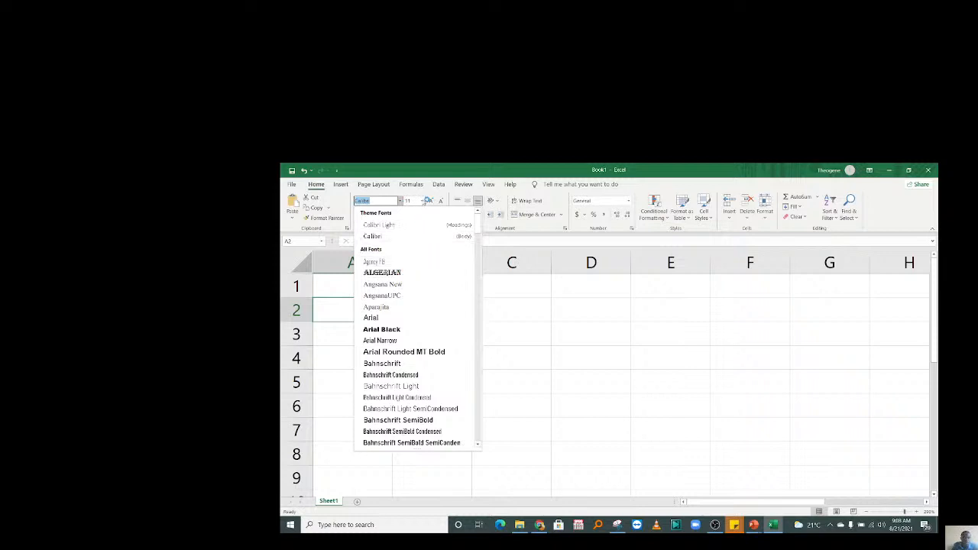
{"action": "left_click", "coordinate": [423, 201]}
{"action": "left_click", "coordinate": [441, 222]}
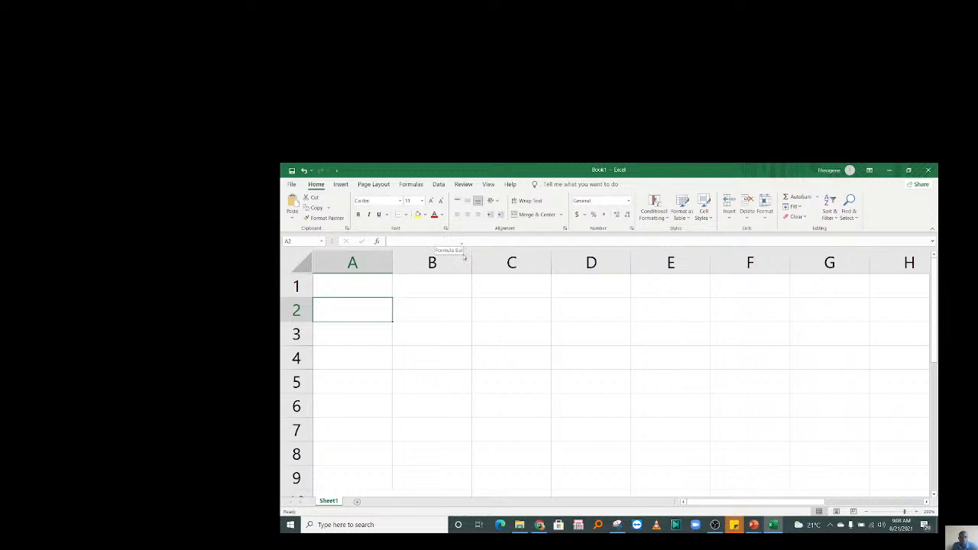
Browse the Insert, Page Layout, Formulas and Data ribbon tabs, then scroll down the sheet.
{"action": "left_click", "coordinate": [341, 185]}
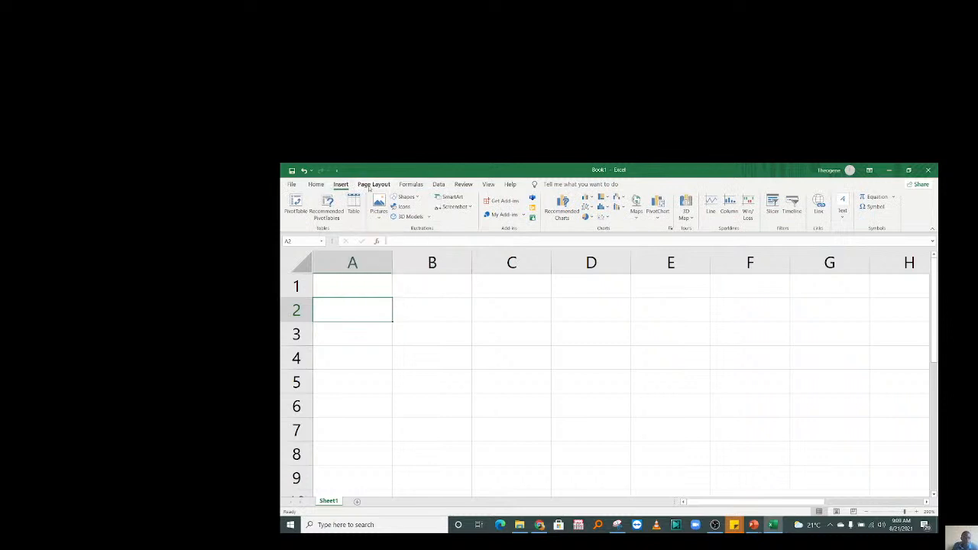
{"action": "left_click", "coordinate": [371, 185]}
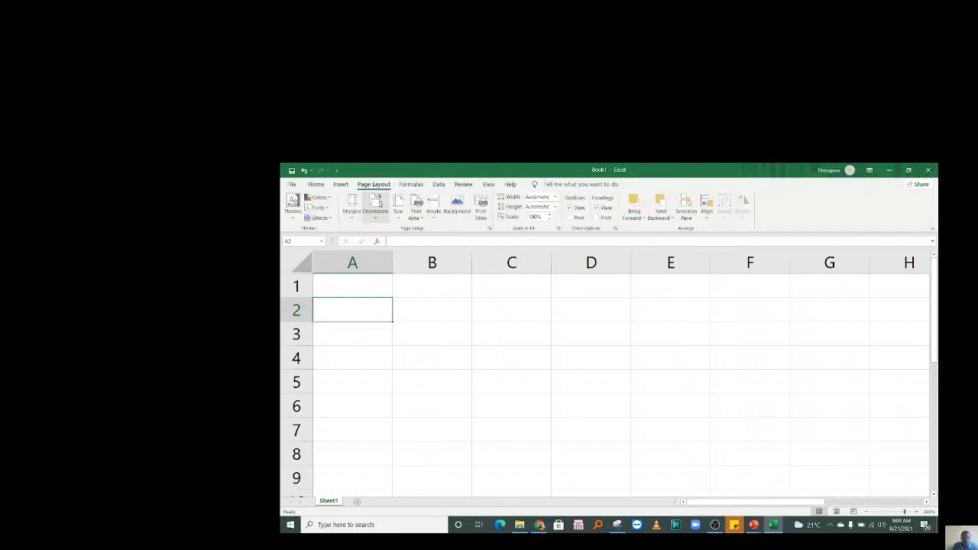
{"action": "left_click", "coordinate": [410, 185]}
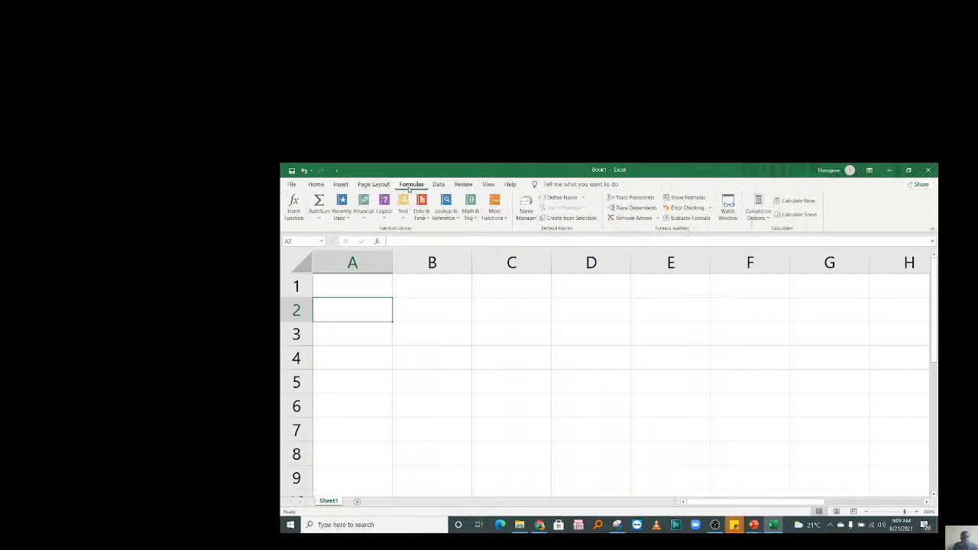
{"action": "left_click", "coordinate": [438, 185]}
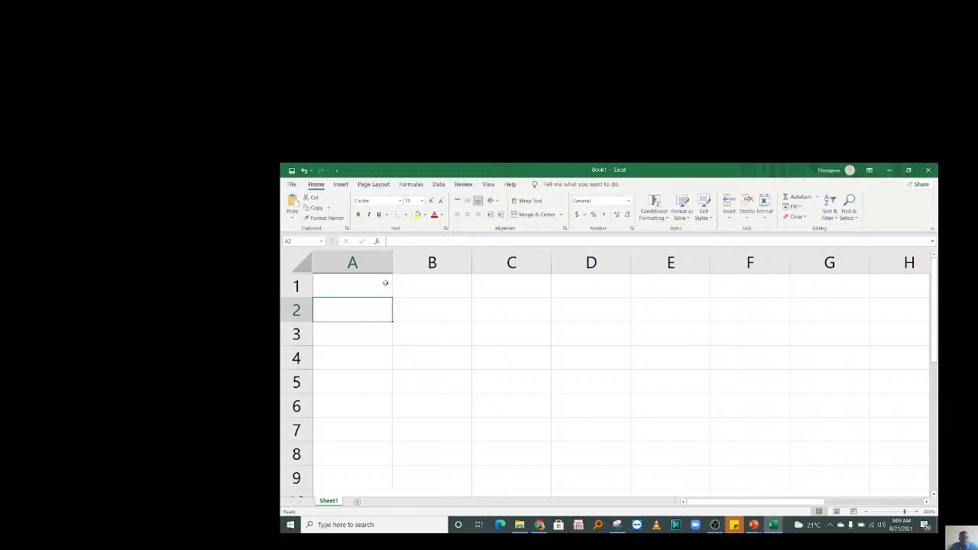
{"action": "left_click", "coordinate": [405, 285]}
{"action": "scroll", "coordinate": [462, 187], "scroll_direction": "down", "scroll_amount": 4}
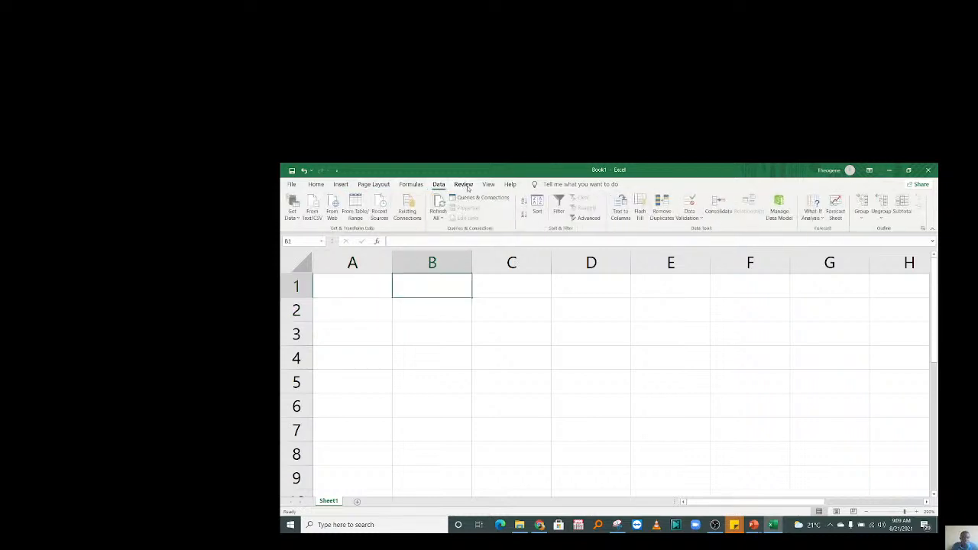
{"action": "scroll", "coordinate": [473, 187], "scroll_direction": "down", "scroll_amount": 1}
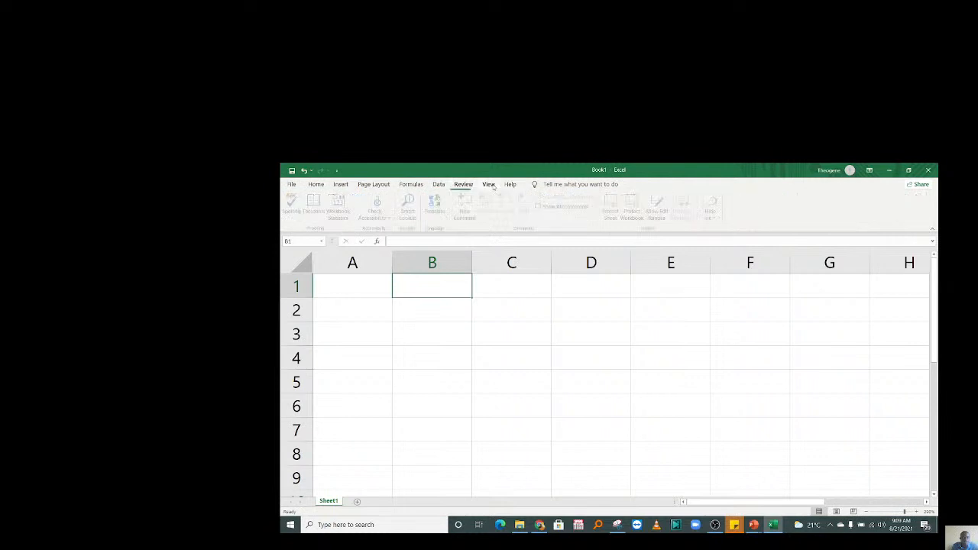
Look through the Insert, Data, Review and Home tabs again, ending on cell B5.
{"action": "left_click", "coordinate": [341, 185]}
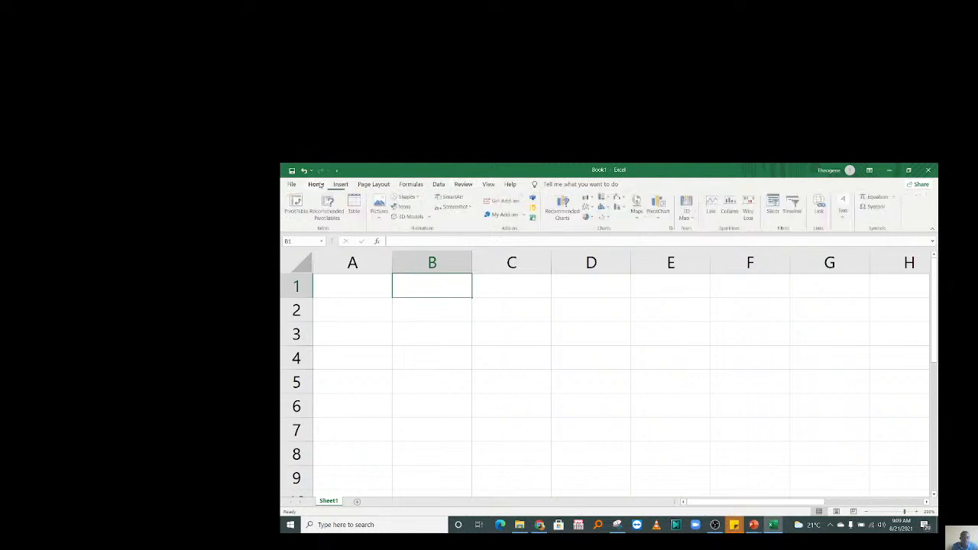
{"action": "left_click", "coordinate": [439, 184]}
{"action": "left_click", "coordinate": [461, 185]}
{"action": "left_click", "coordinate": [434, 185]}
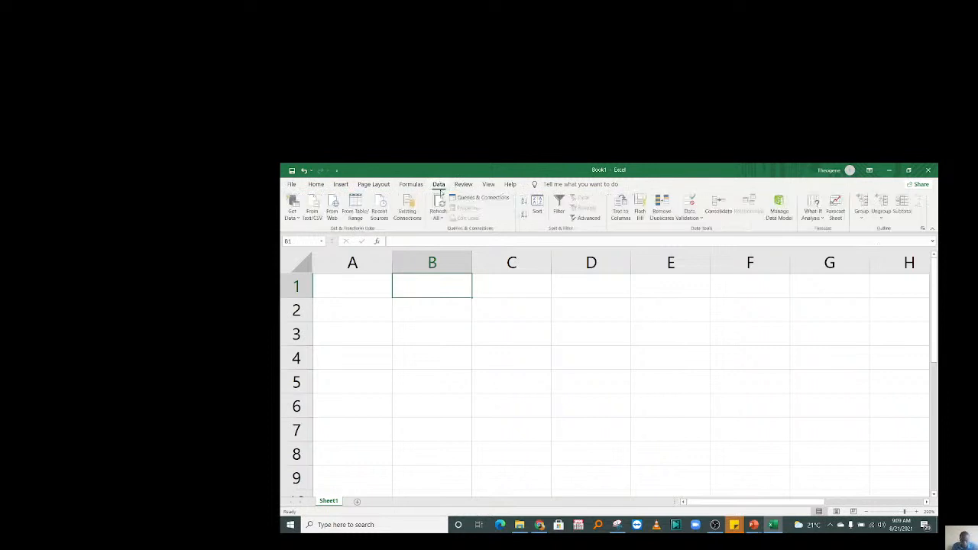
{"action": "left_click", "coordinate": [315, 185]}
{"action": "left_click", "coordinate": [341, 184]}
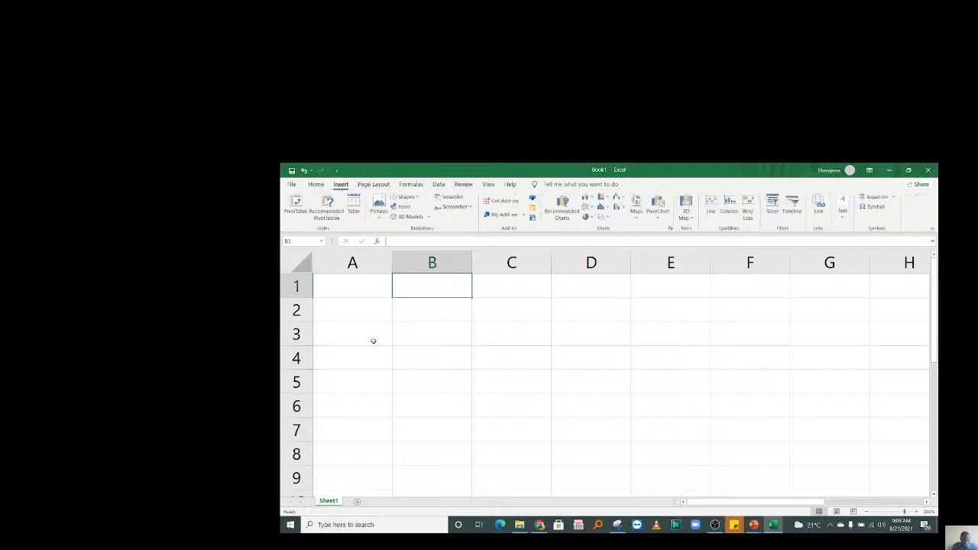
{"action": "left_click", "coordinate": [421, 386]}
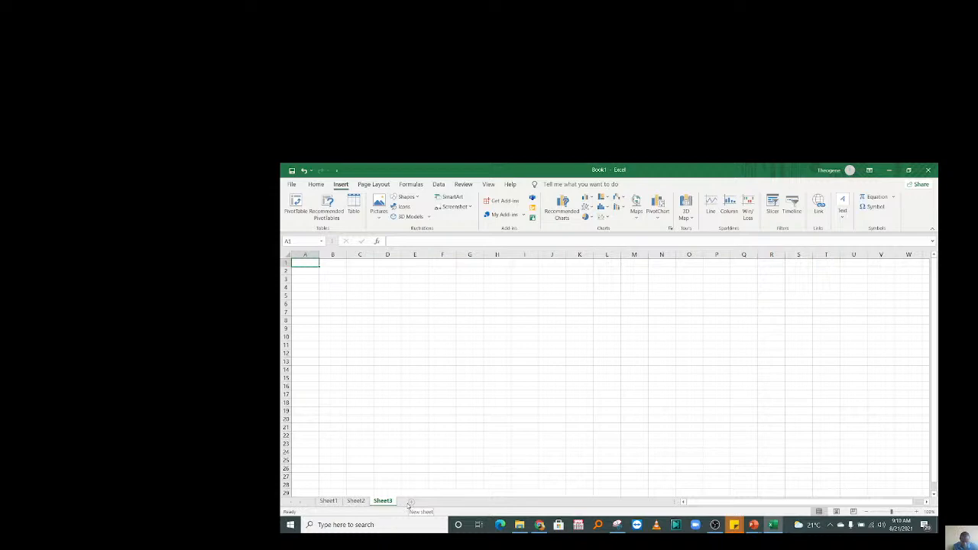
Return to Sheet1, enlarge the grid with the zoom slider, and switch to OBS Studio.
{"action": "left_click", "coordinate": [329, 501]}
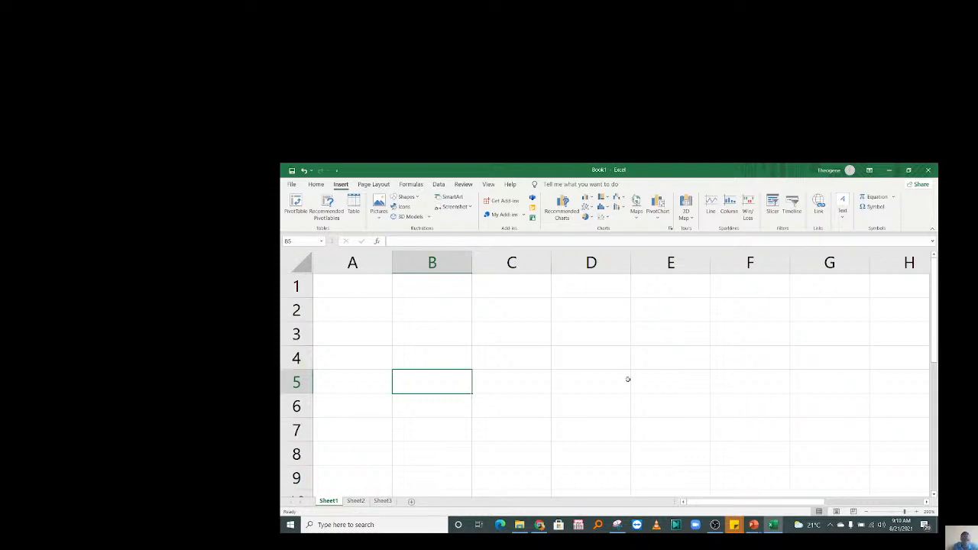
{"action": "left_click", "coordinate": [355, 501]}
{"action": "left_click", "coordinate": [328, 500]}
{"action": "left_click_drag", "start_coordinate": [907, 510], "coordinate": [916, 514]}
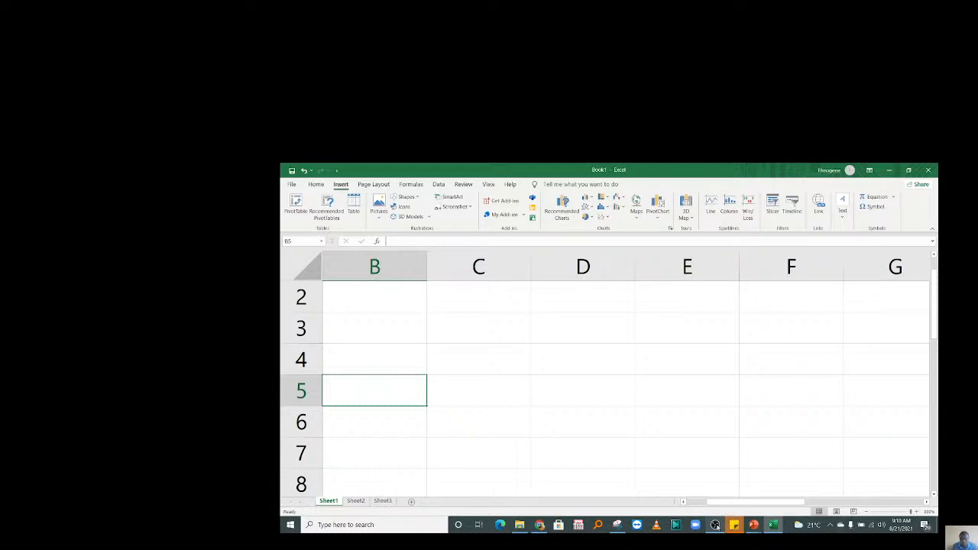
{"action": "left_click", "coordinate": [715, 525]}
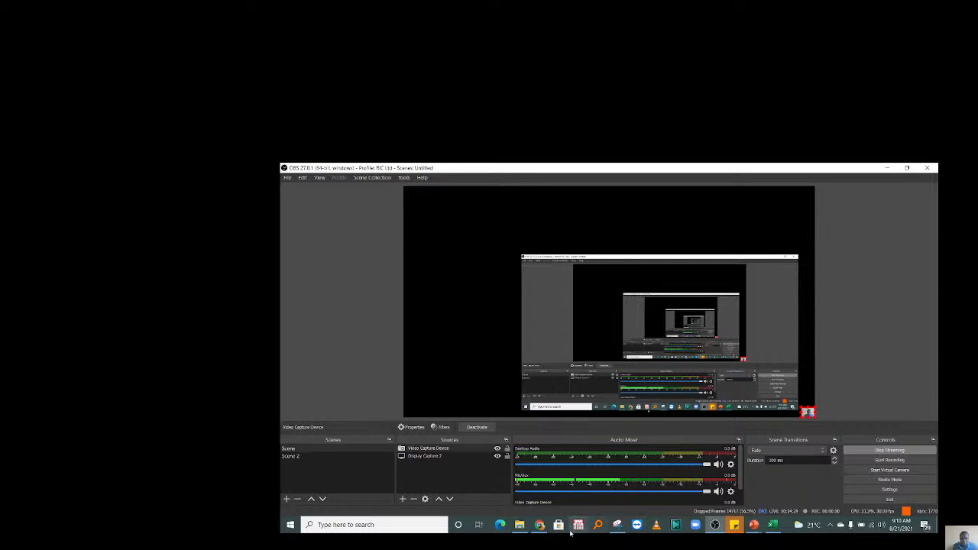
Watch the YouTube live stream full screen in Chrome, then go back to Excel.
{"action": "left_click", "coordinate": [540, 525]}
{"action": "left_click", "coordinate": [489, 340]}
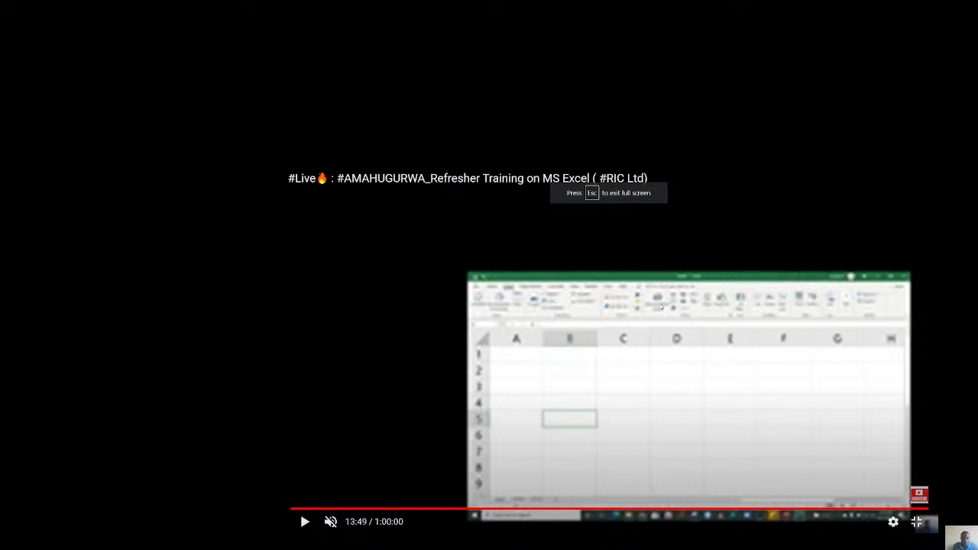
{"action": "key", "text": "alt+Tab"}
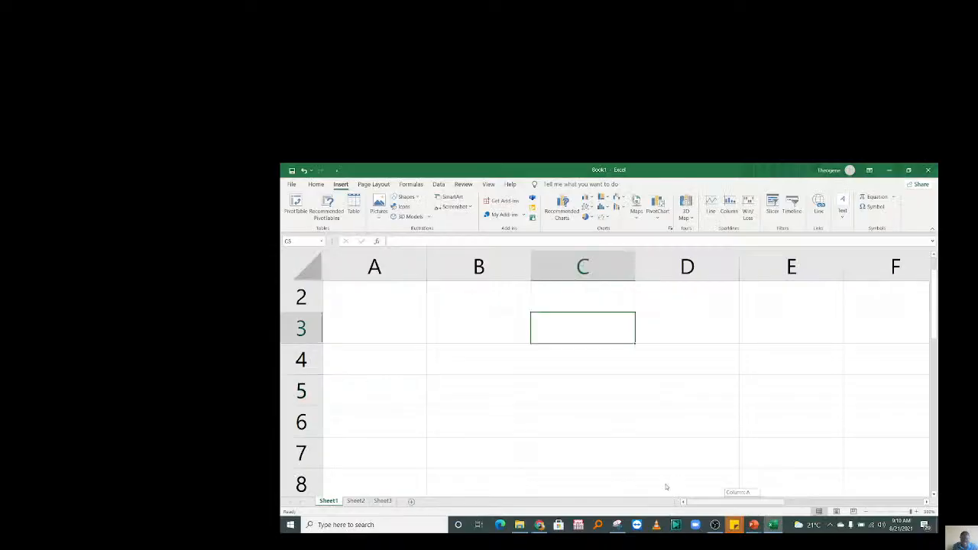
Type 'Cell' into cell B3 and commit the entry.
{"action": "left_click", "coordinate": [498, 330]}
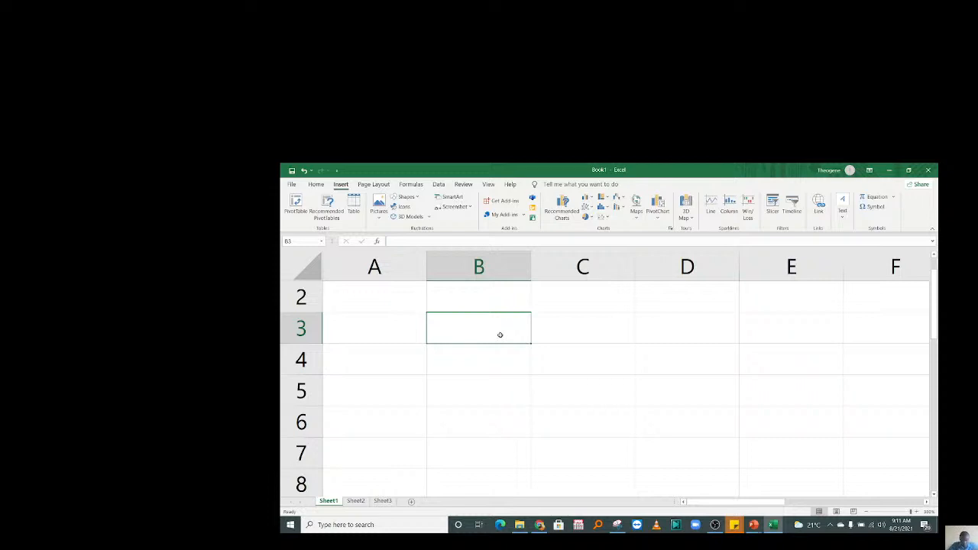
{"action": "left_click", "coordinate": [563, 334]}
{"action": "left_click", "coordinate": [471, 328]}
{"action": "type", "text": "Cell"}
{"action": "left_click", "coordinate": [572, 328]}
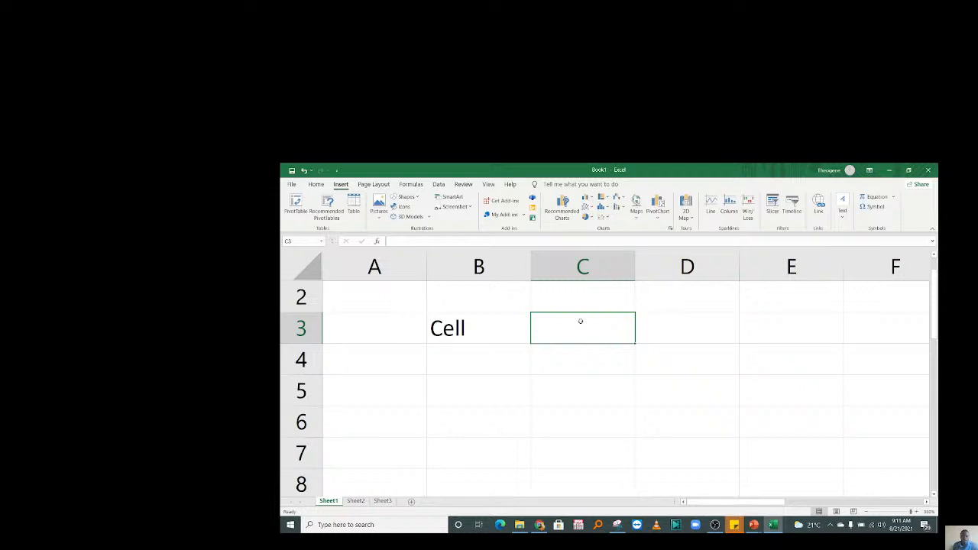
Move the selection among B3, C3, D3 and B4 to show the active cell.
{"action": "left_click", "coordinate": [488, 332]}
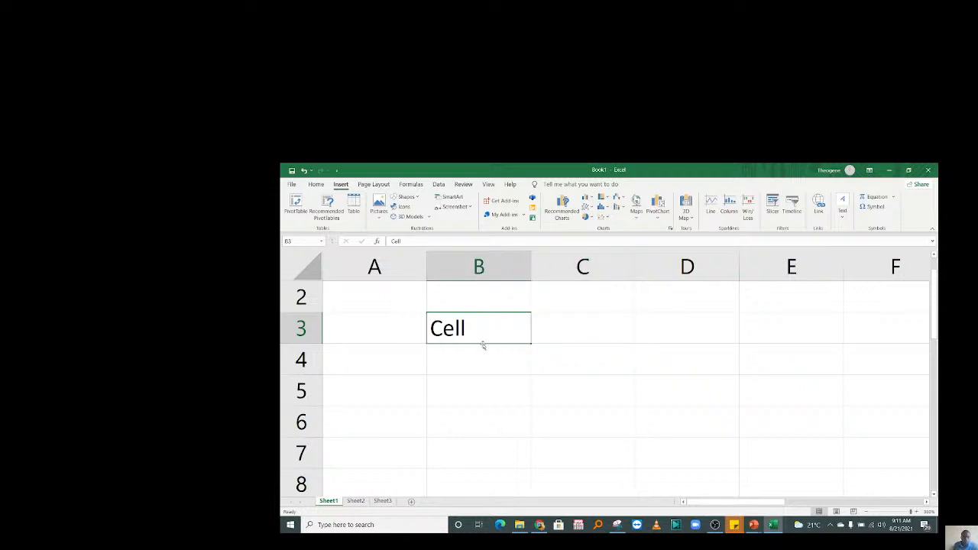
{"action": "left_click", "coordinate": [594, 325]}
{"action": "left_click", "coordinate": [670, 332]}
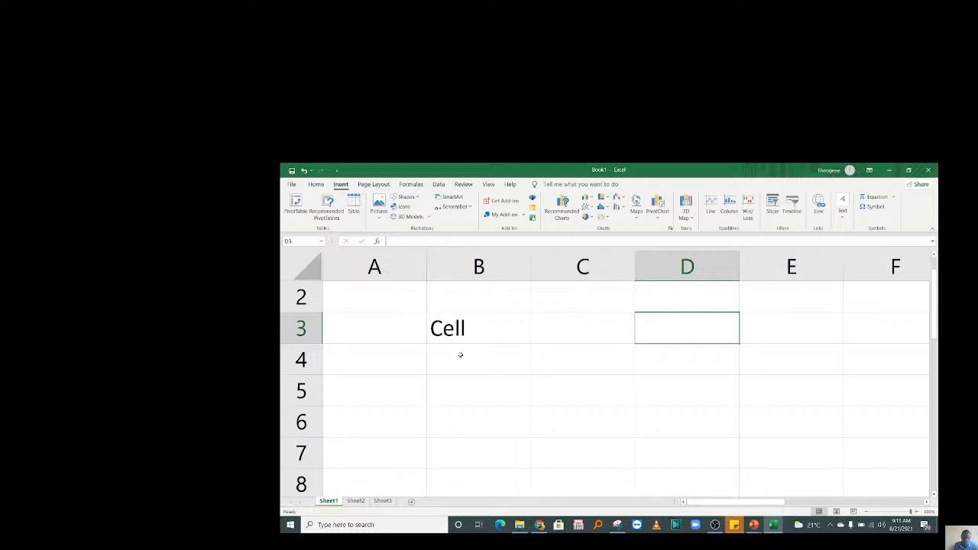
{"action": "left_click", "coordinate": [460, 354]}
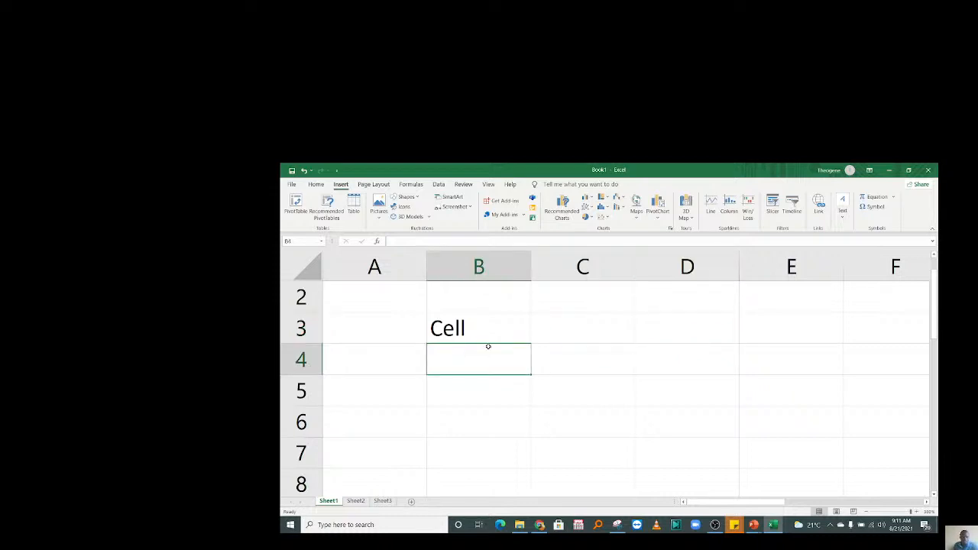
{"action": "left_click", "coordinate": [489, 337]}
{"action": "left_click", "coordinate": [554, 330]}
{"action": "left_click", "coordinate": [454, 324]}
{"action": "left_click", "coordinate": [540, 332]}
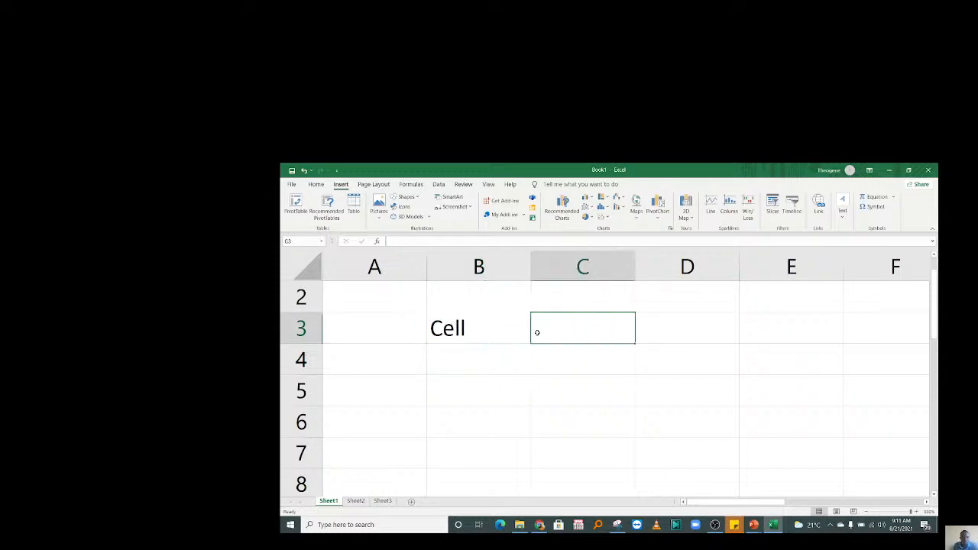
{"action": "double_click", "coordinate": [497, 331]}
{"action": "left_click_drag", "start_coordinate": [496, 331], "coordinate": [359, 278]}
{"action": "type", "text": "Reliable Immens"}
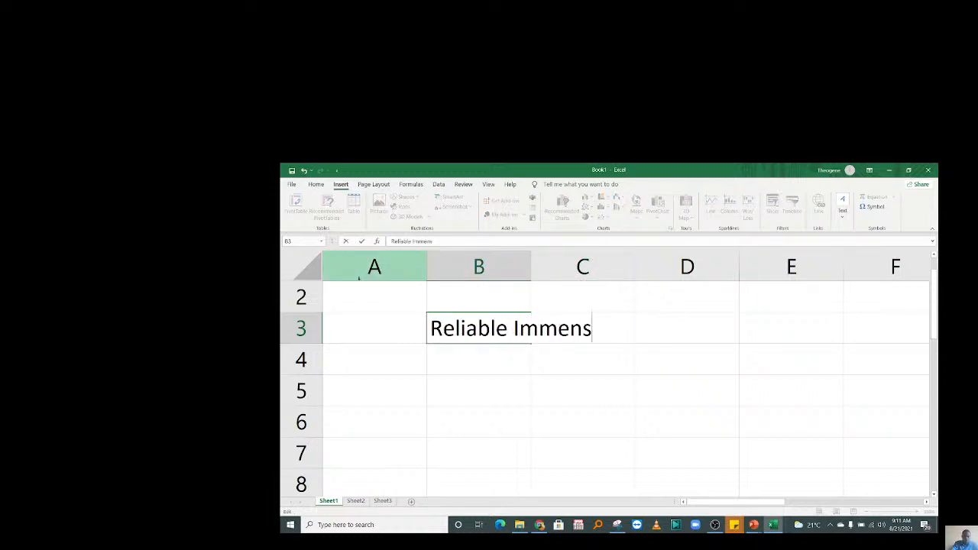
{"action": "type", "text": "e company"}
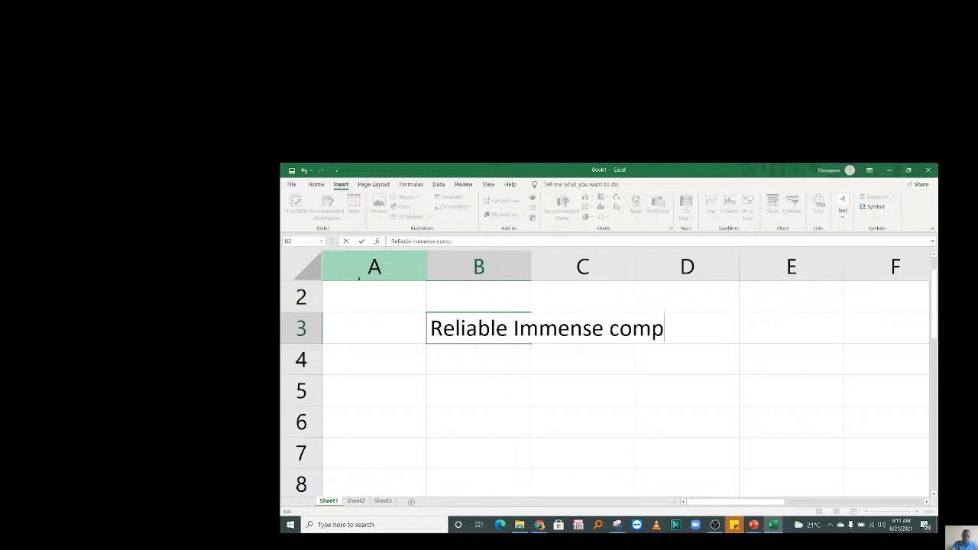
{"action": "left_click", "coordinate": [566, 396]}
{"action": "left_click", "coordinate": [495, 330]}
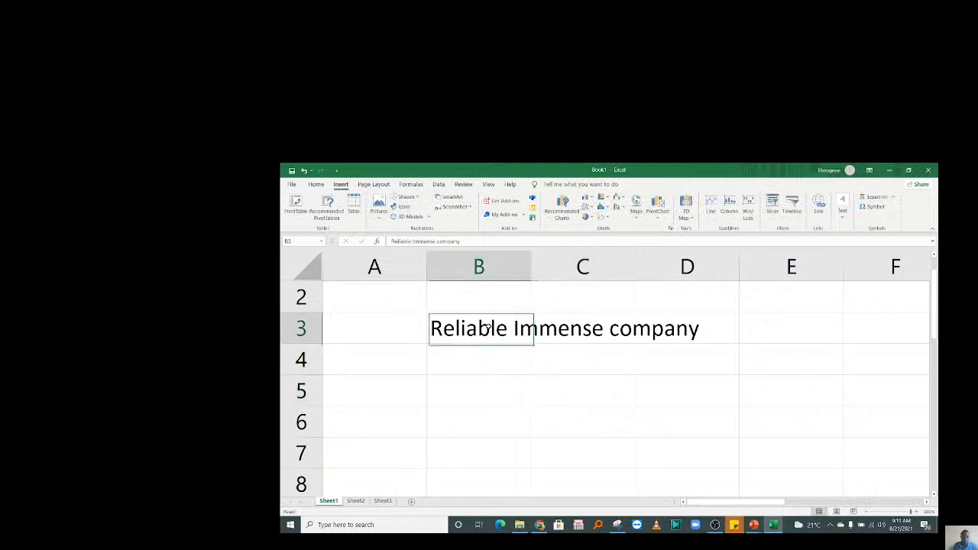
{"action": "left_click", "coordinate": [484, 262]}
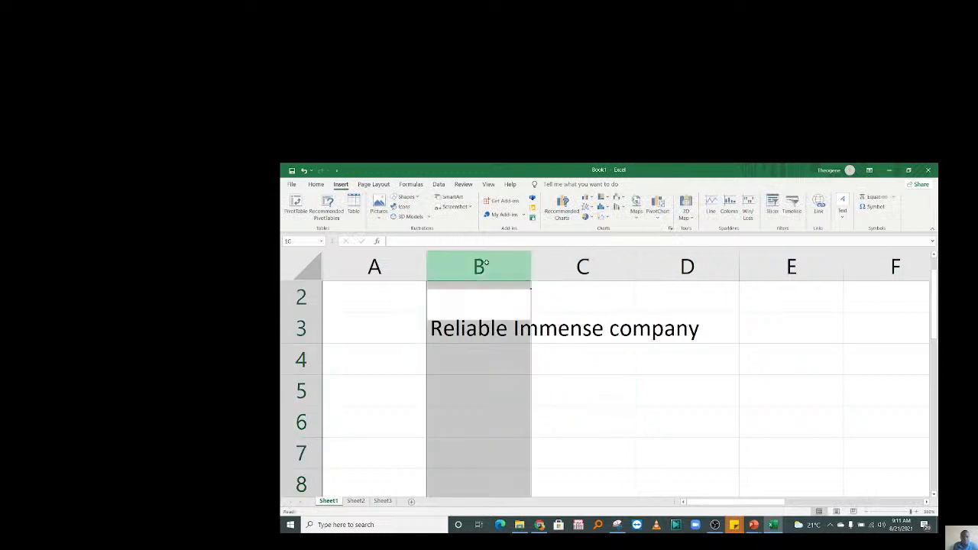
{"action": "left_click_drag", "start_coordinate": [484, 262], "coordinate": [689, 255]}
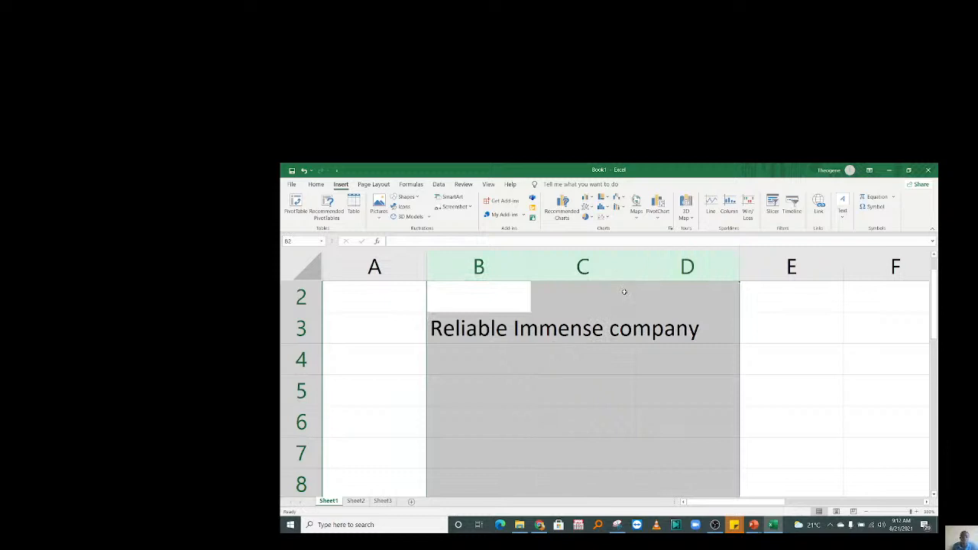
{"action": "double_click", "coordinate": [454, 329]}
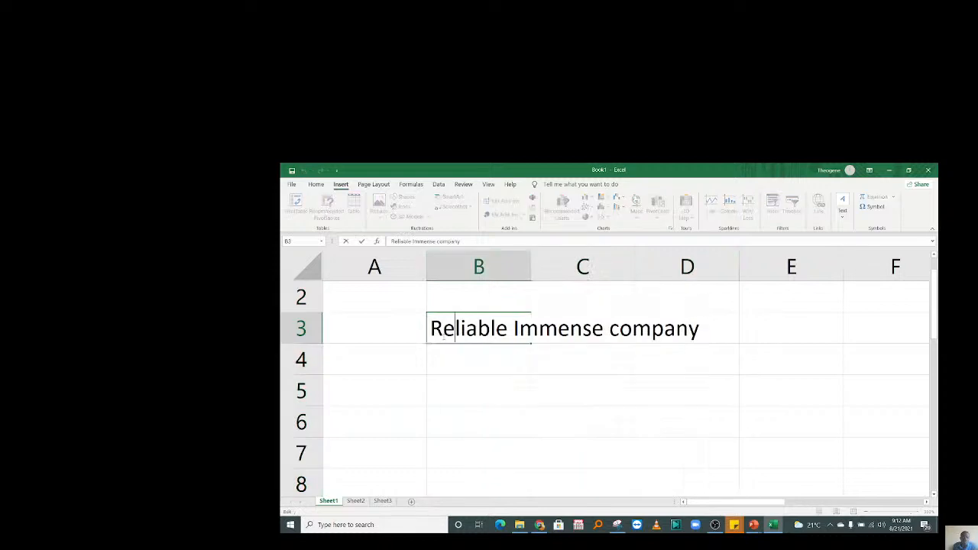
{"action": "left_click_drag", "start_coordinate": [429, 329], "coordinate": [732, 335]}
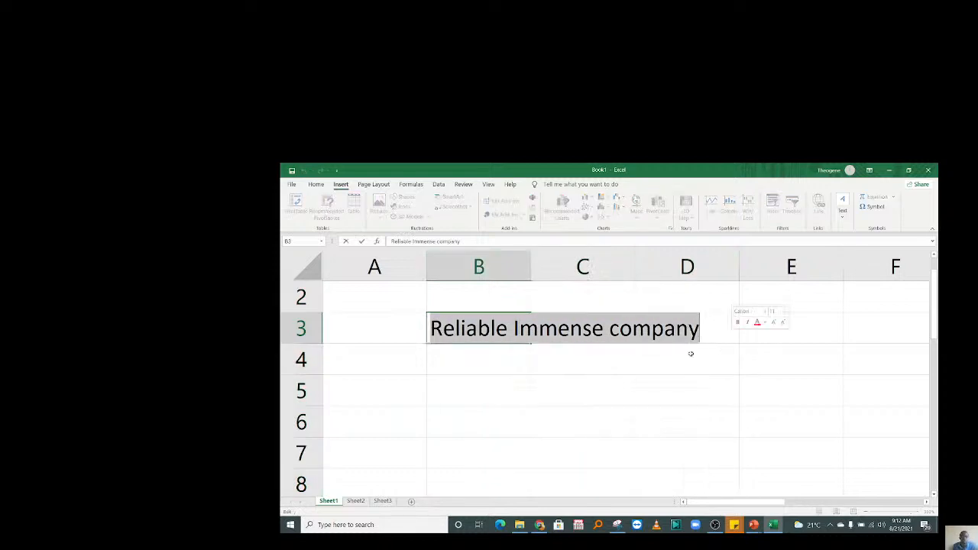
{"action": "left_click", "coordinate": [579, 328]}
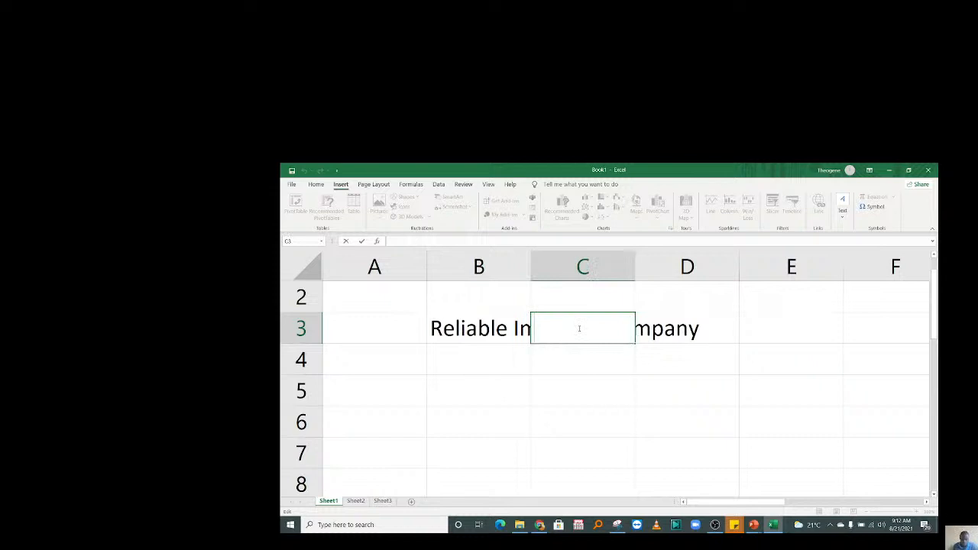
{"action": "left_click", "coordinate": [691, 329]}
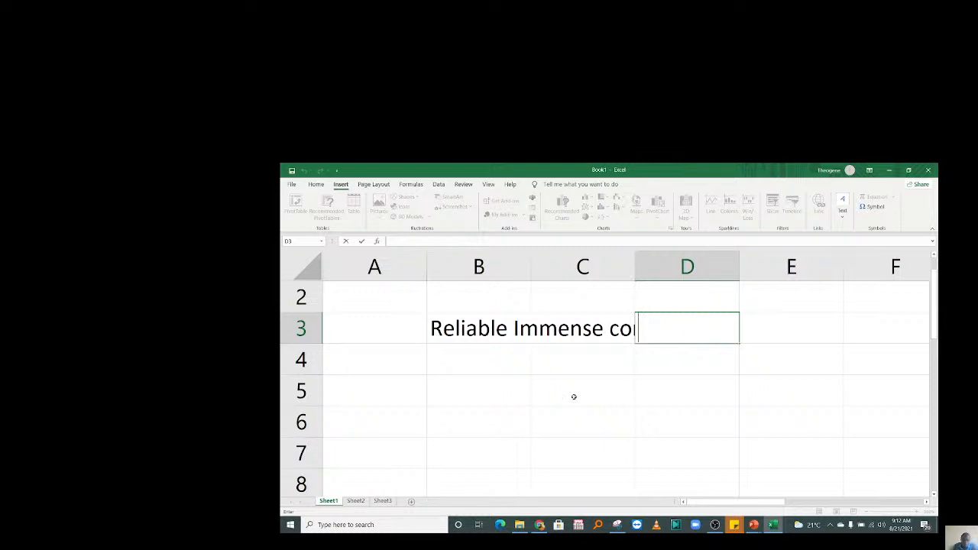
{"action": "left_click", "coordinate": [453, 324]}
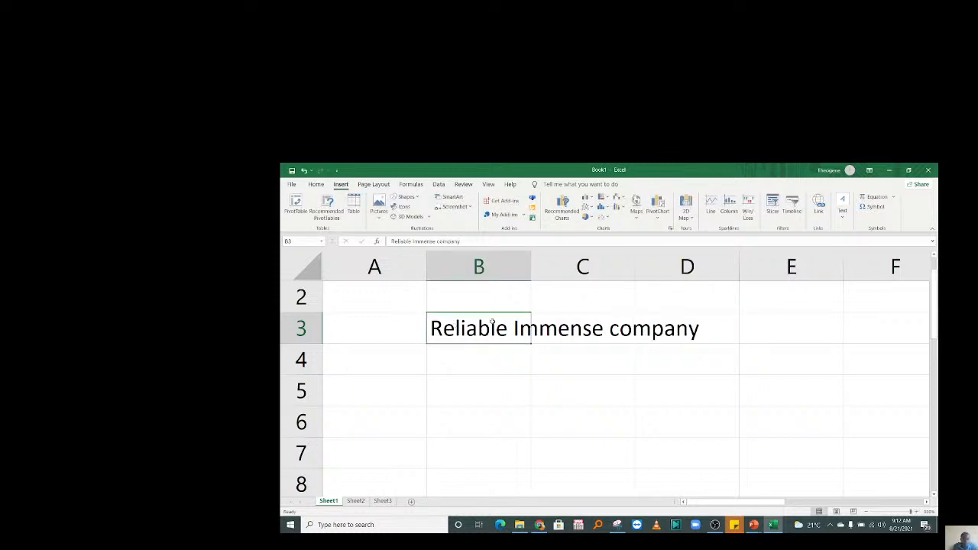
Widen column B to fit 'Reliable Immense company'.
{"action": "left_click_drag", "start_coordinate": [532, 267], "coordinate": [724, 278]}
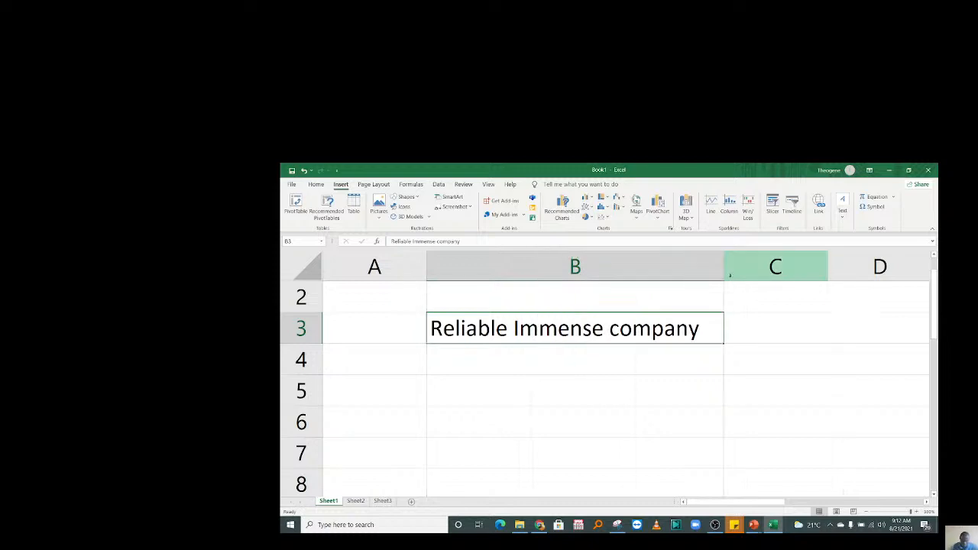
{"action": "key", "text": "Return"}
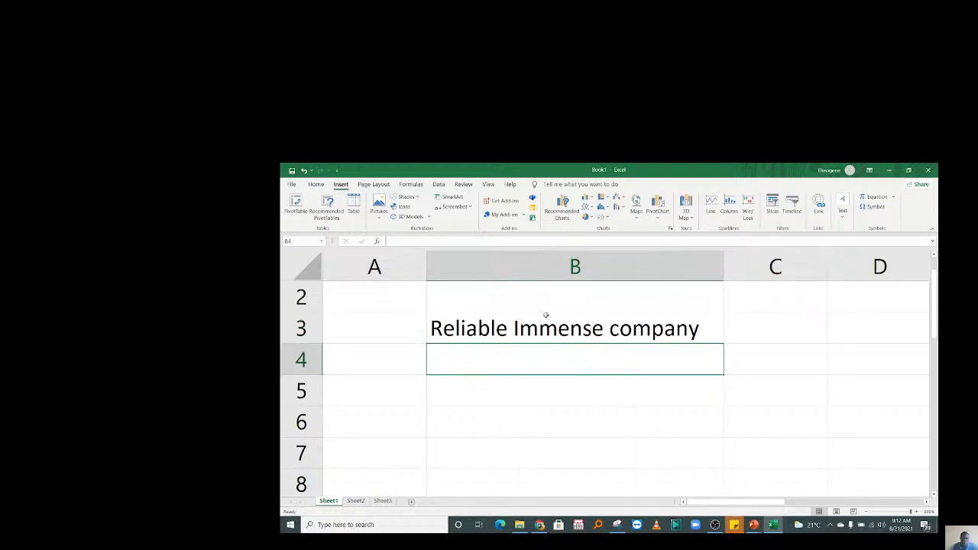
{"action": "left_click", "coordinate": [547, 321]}
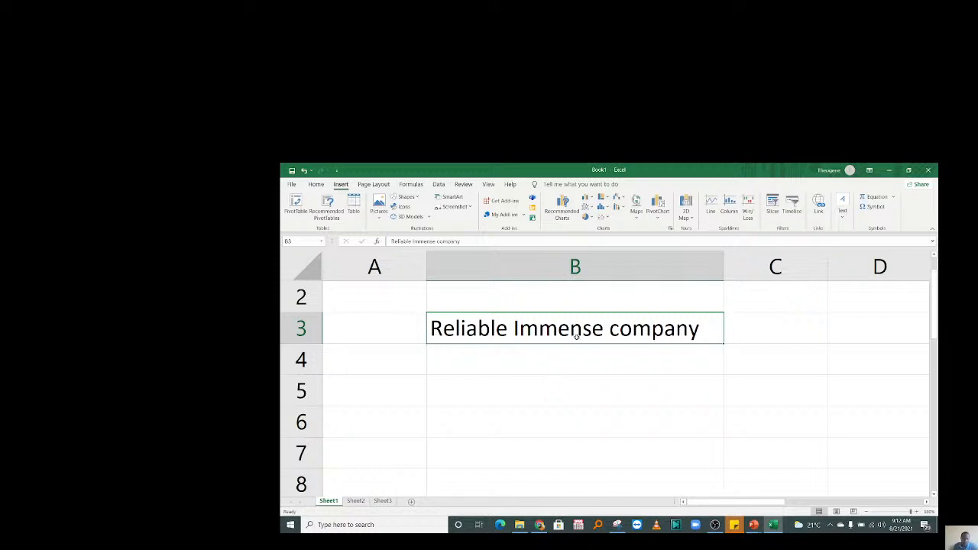
Narrow column B to a moderate width and delete the text from B3.
{"action": "left_click_drag", "start_coordinate": [723, 266], "coordinate": [567, 278]}
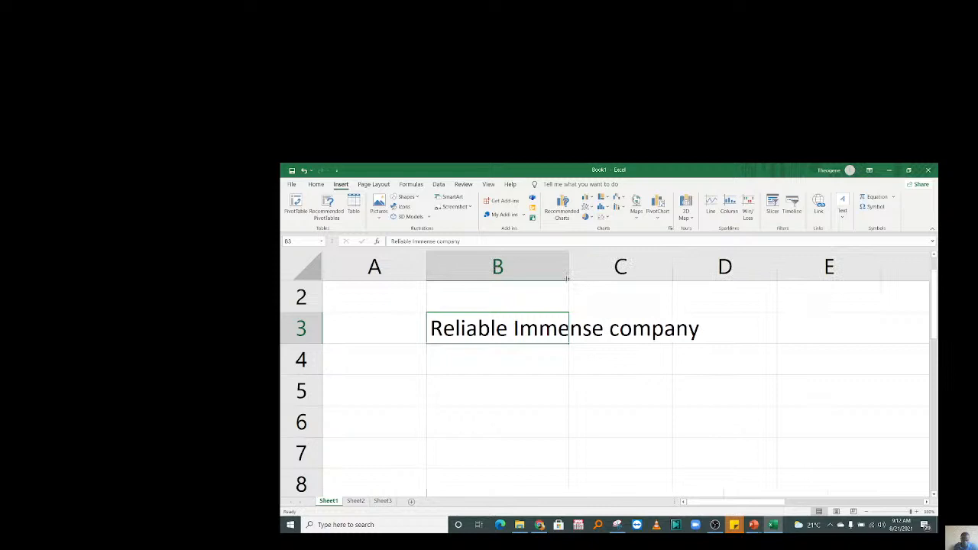
{"action": "left_click", "coordinate": [518, 352]}
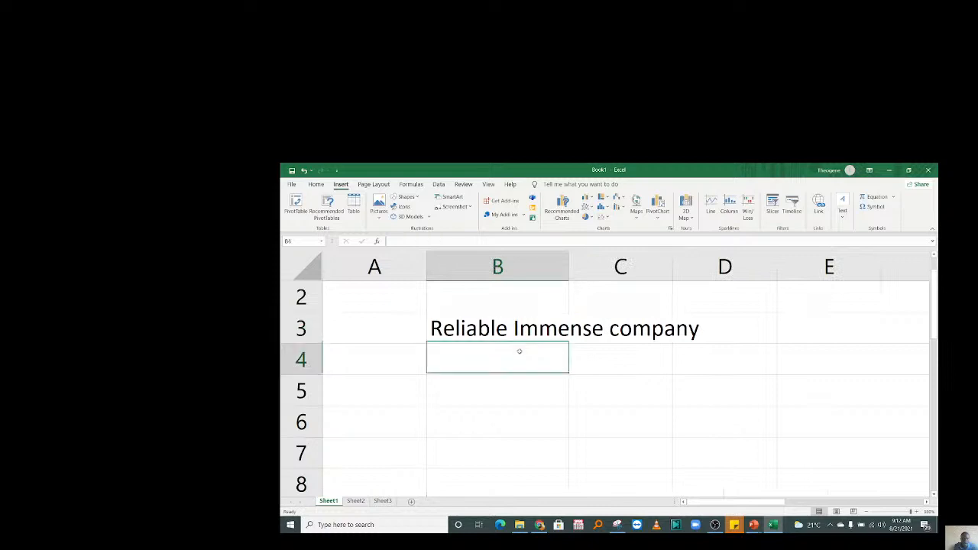
{"action": "key", "text": "Up"}
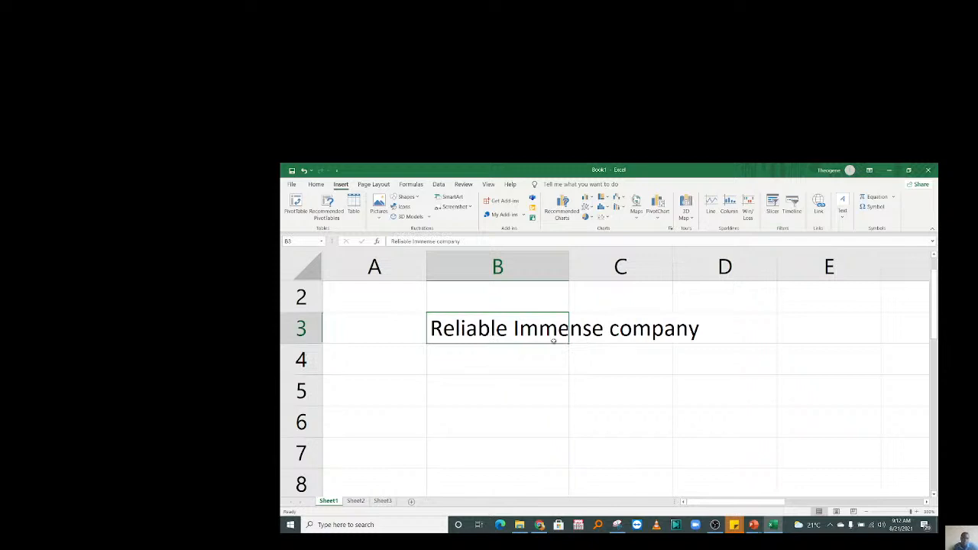
{"action": "left_click", "coordinate": [497, 365]}
{"action": "left_click", "coordinate": [497, 328]}
{"action": "key", "text": "Delete"}
Select cell C3 on the now-empty sheet.
{"action": "left_click", "coordinate": [611, 336]}
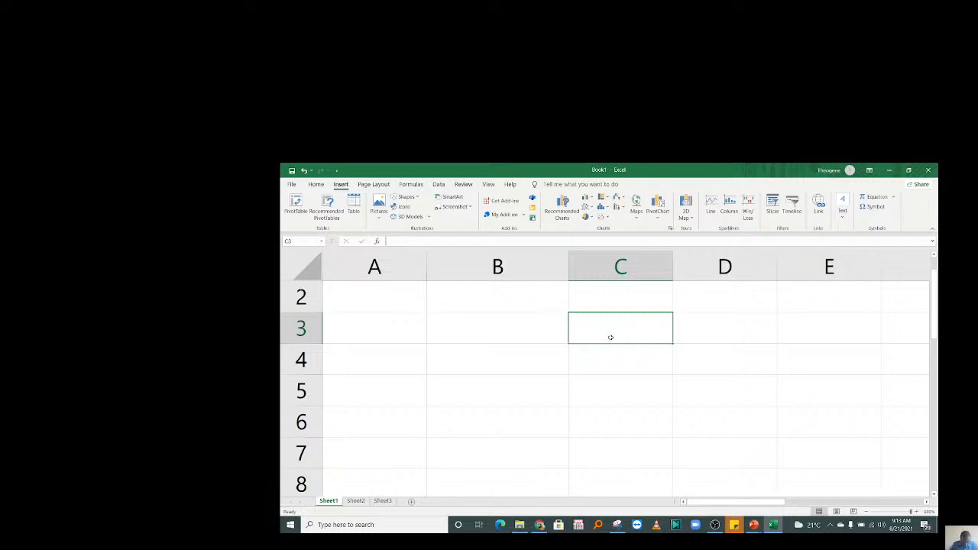
Select columns B and C, then enter 'Functions' in cell B3.
{"action": "key", "text": "Left"}
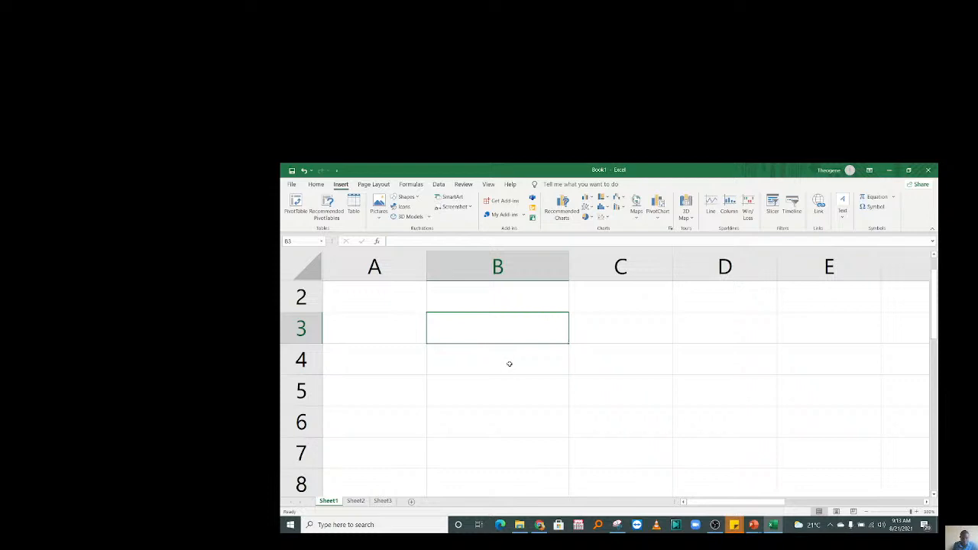
{"action": "left_click", "coordinate": [532, 263]}
{"action": "left_click", "coordinate": [611, 263]}
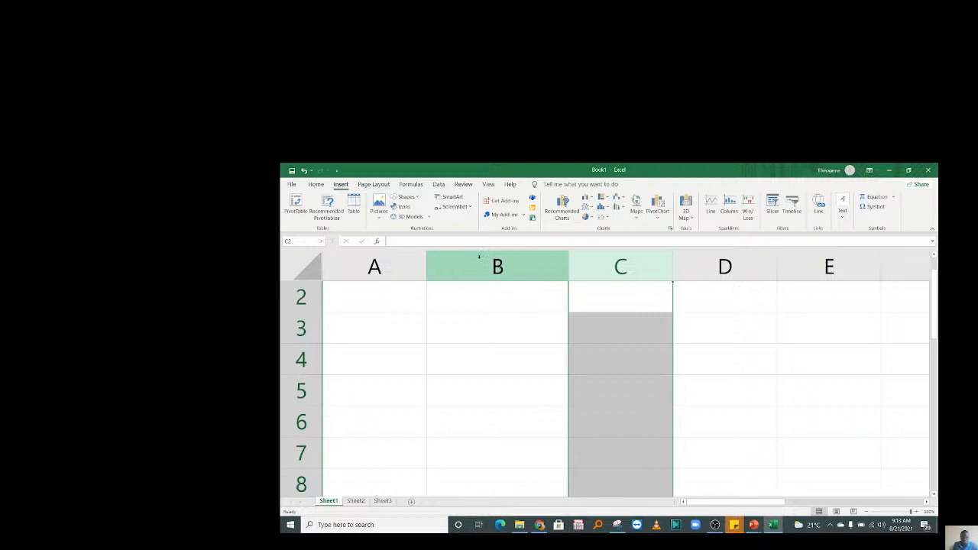
{"action": "left_click", "coordinate": [589, 335]}
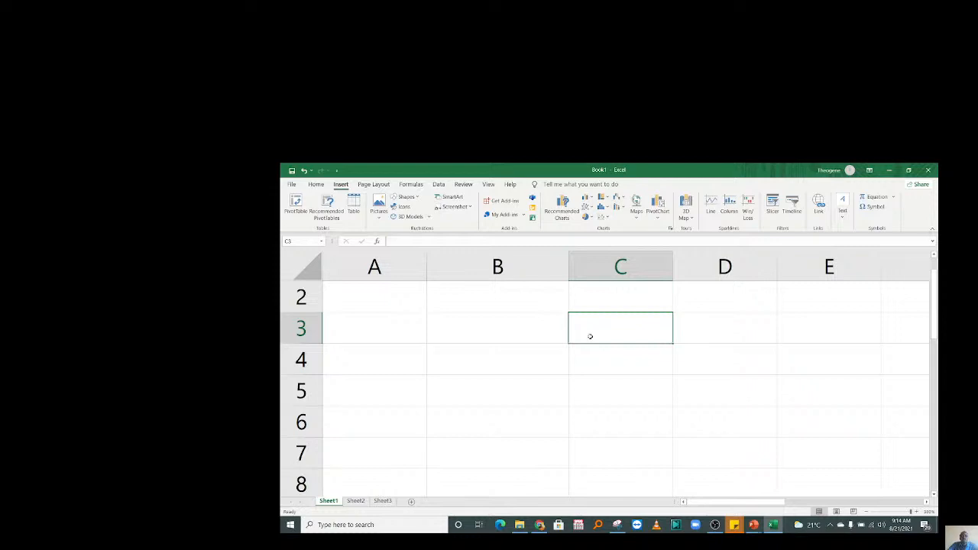
{"action": "left_click", "coordinate": [456, 324]}
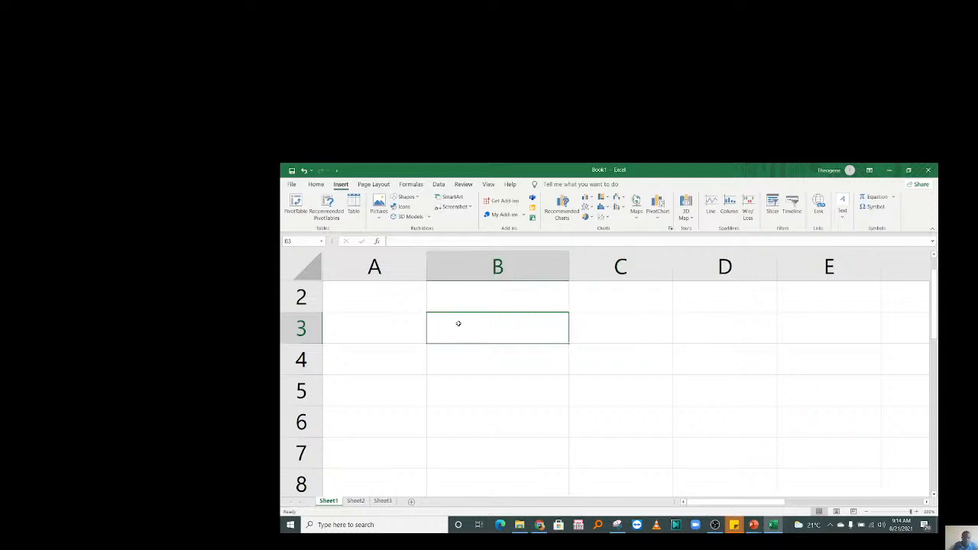
{"action": "type", "text": "Func"}
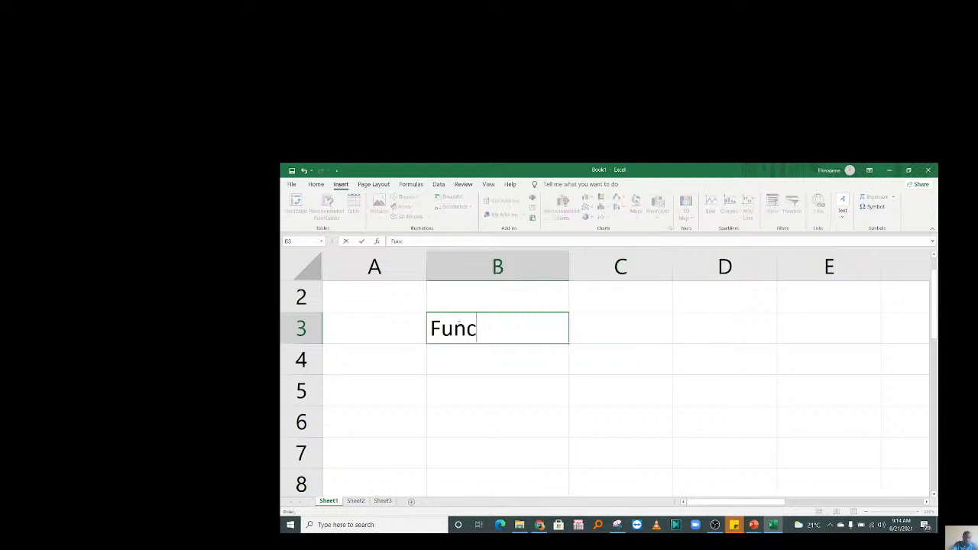
{"action": "type", "text": "tions"}
{"action": "key", "text": "Return"}
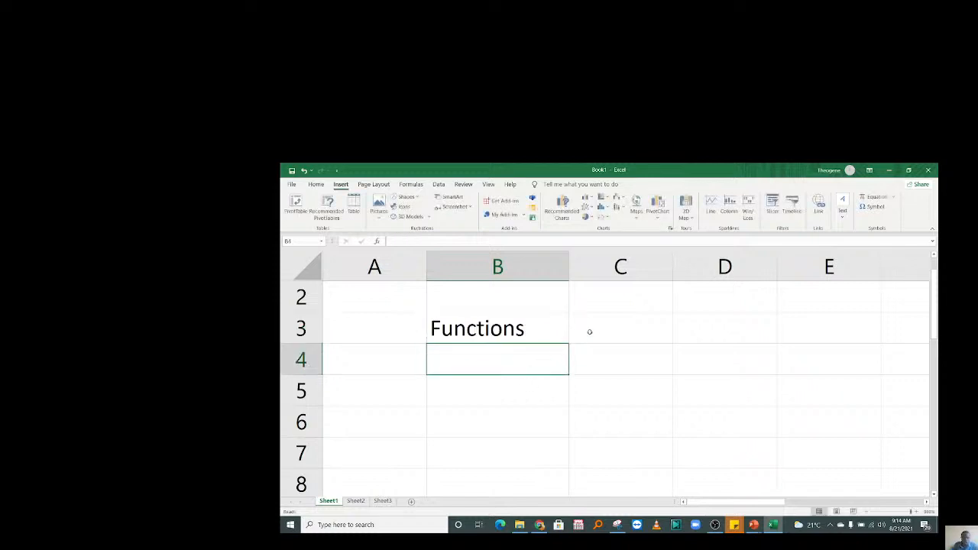
{"action": "left_click", "coordinate": [591, 333]}
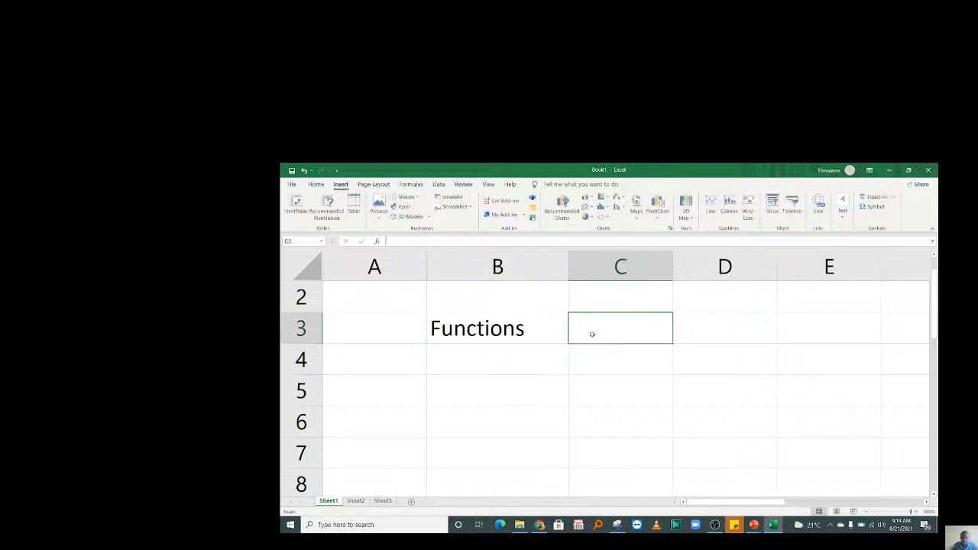
Switch to the PowerPoint deck and scroll back to slide 2, 'Function'.
{"action": "key", "text": "alt+Tab"}
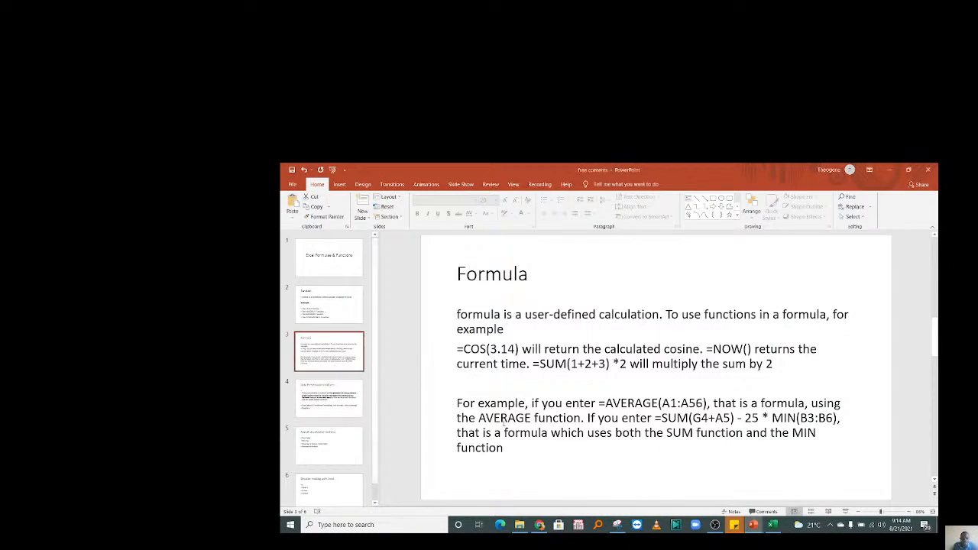
{"action": "scroll", "coordinate": [505, 422], "scroll_direction": "down", "scroll_amount": 1}
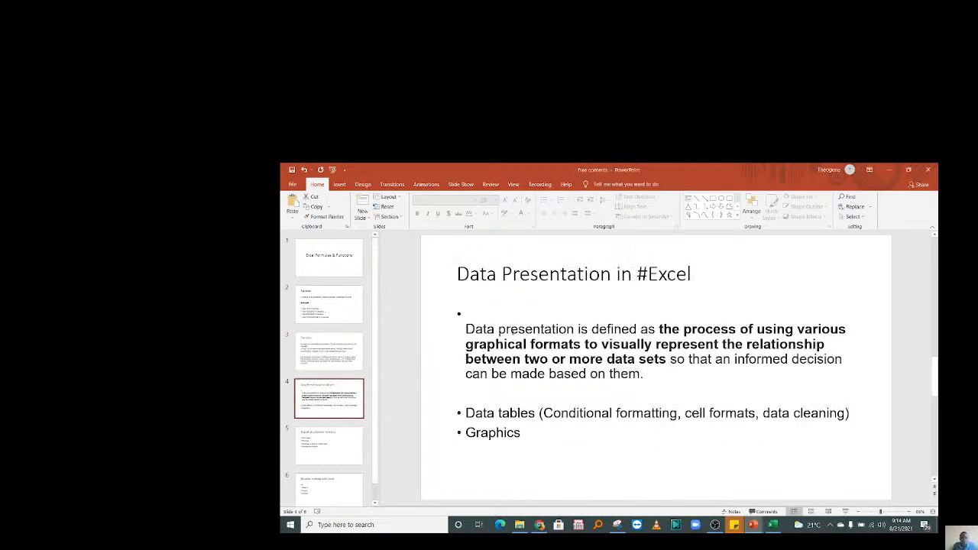
{"action": "scroll", "coordinate": [596, 330], "scroll_direction": "up", "scroll_amount": 2}
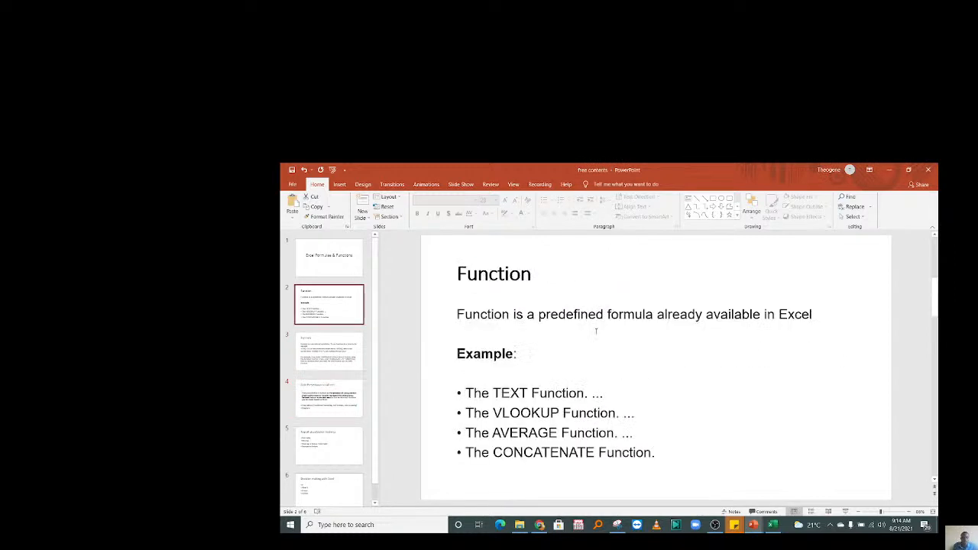
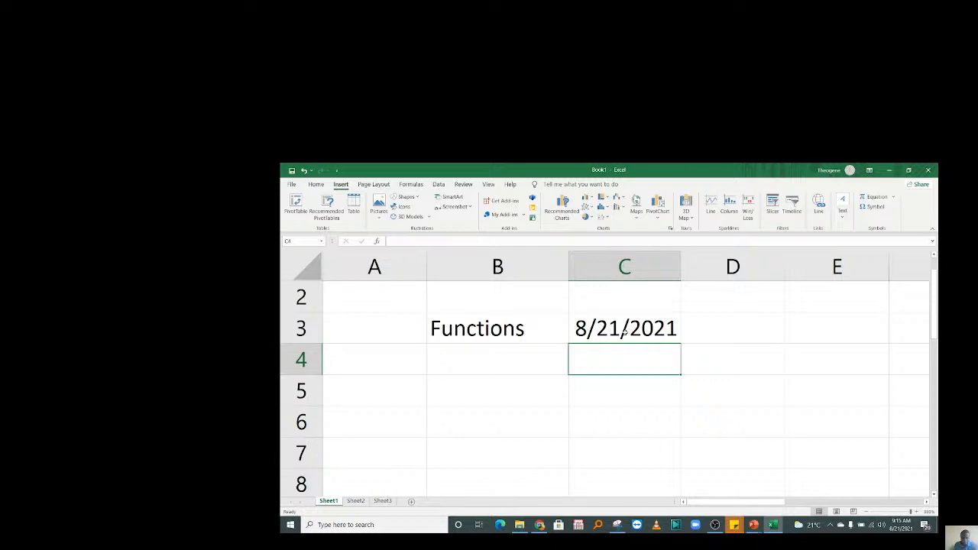
Enter =TODAY() in cell C3 to show the current date.
{"action": "left_click", "coordinate": [625, 332]}
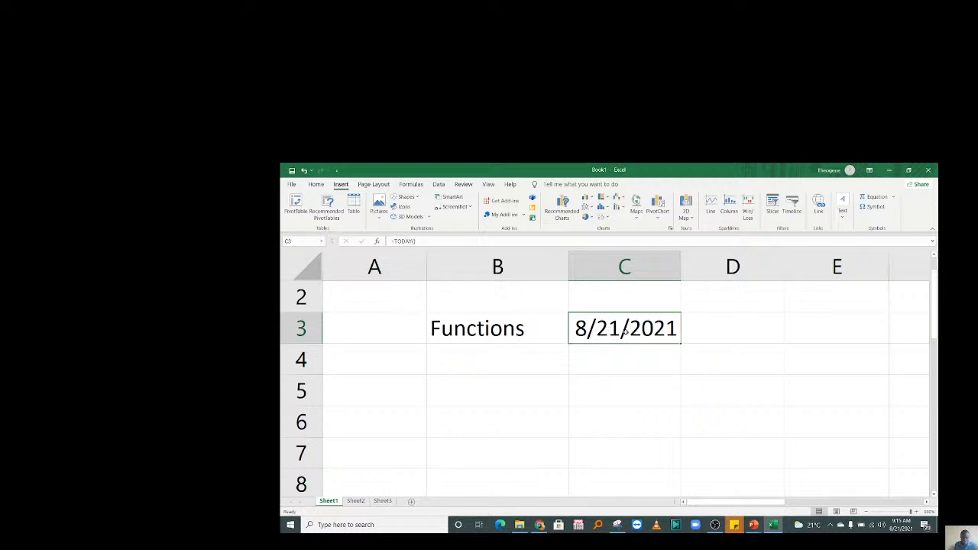
{"action": "type", "text": "=tod"}
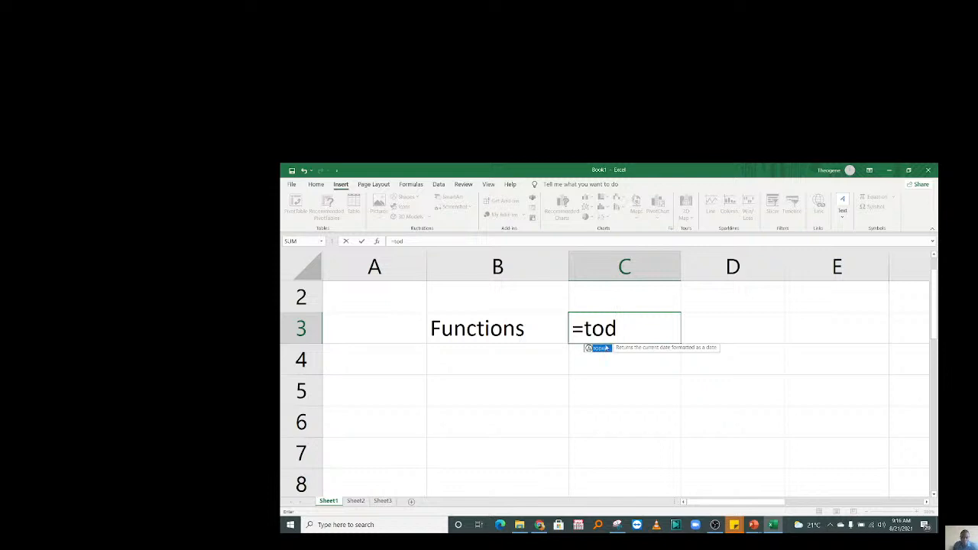
{"action": "double_click", "coordinate": [601, 348]}
{"action": "type", "text": ")"}
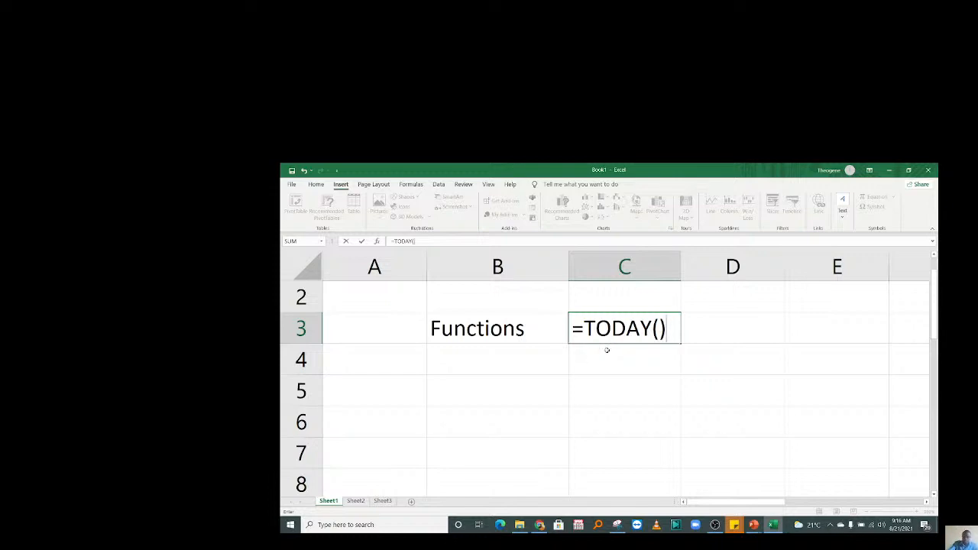
{"action": "key", "text": "Return"}
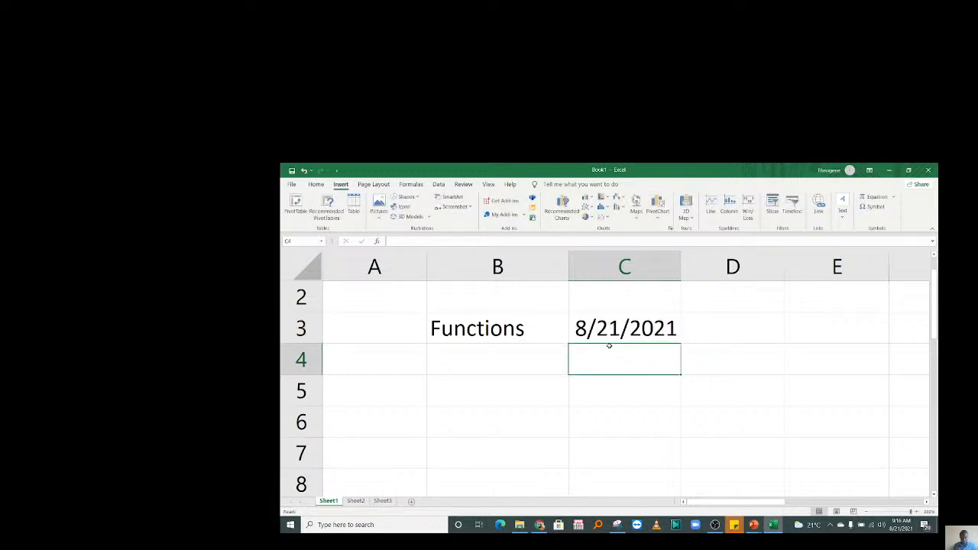
{"action": "left_click", "coordinate": [627, 325]}
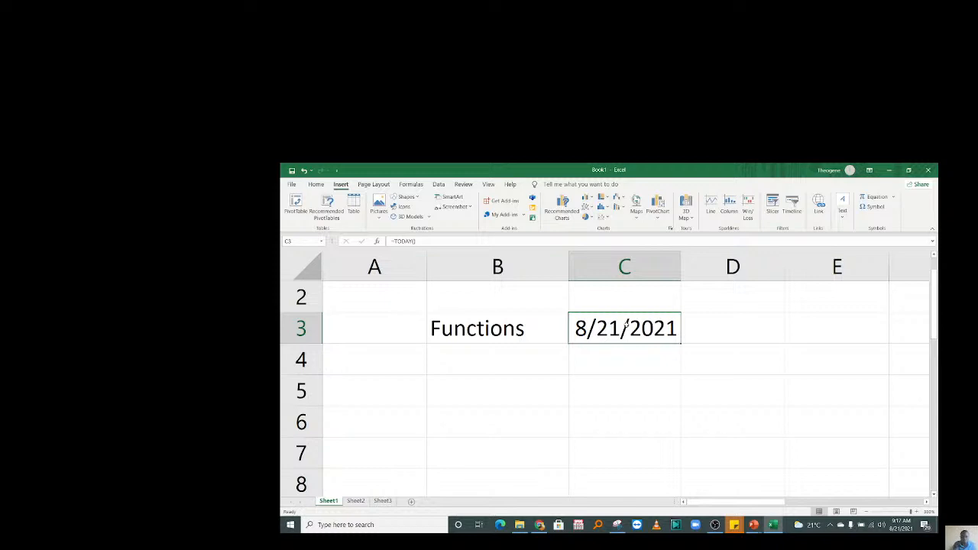
Label B4 'Formula' and enter 8 in C4 and 9 in D4.
{"action": "left_click", "coordinate": [484, 361]}
{"action": "type", "text": "For"}
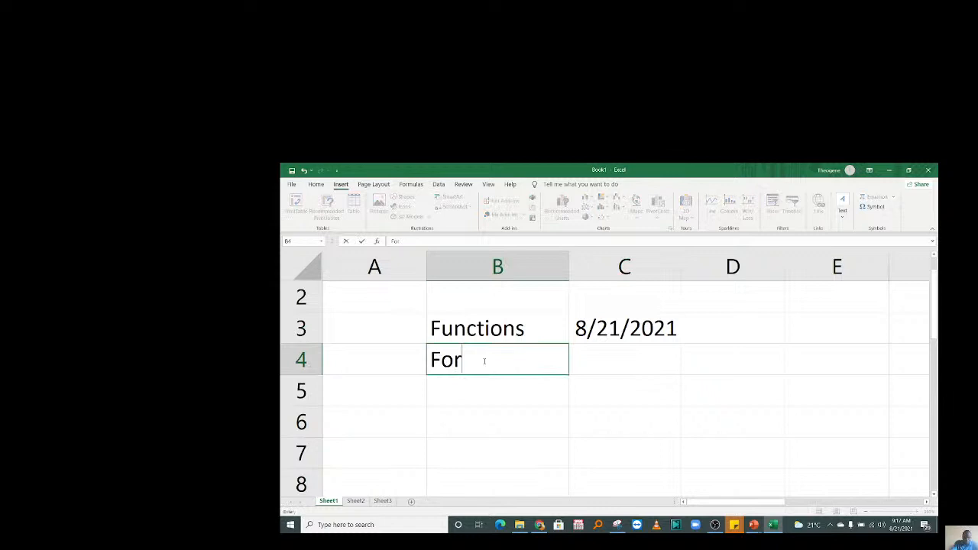
{"action": "type", "text": "mula"}
{"action": "left_click", "coordinate": [589, 364]}
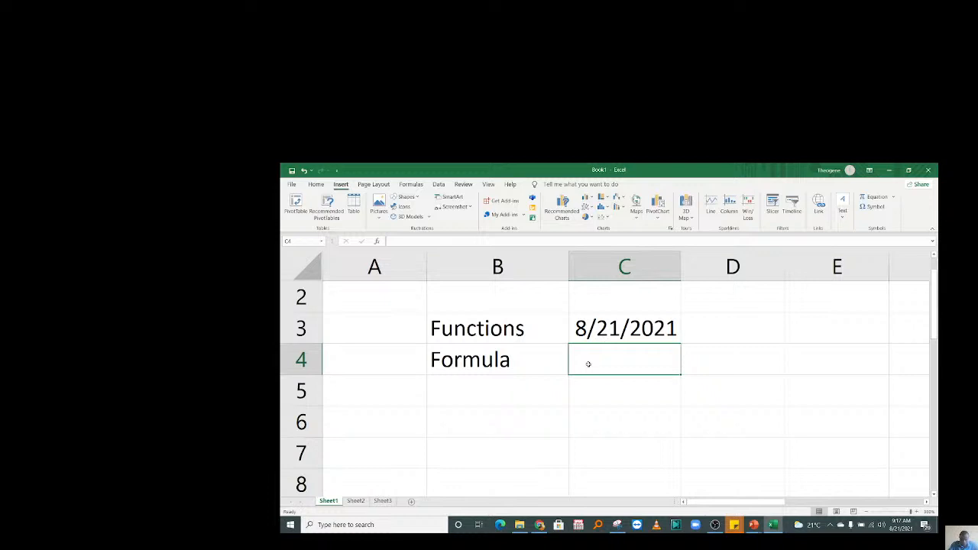
{"action": "left_click", "coordinate": [709, 381]}
{"action": "left_click", "coordinate": [594, 370]}
{"action": "type", "text": "8"}
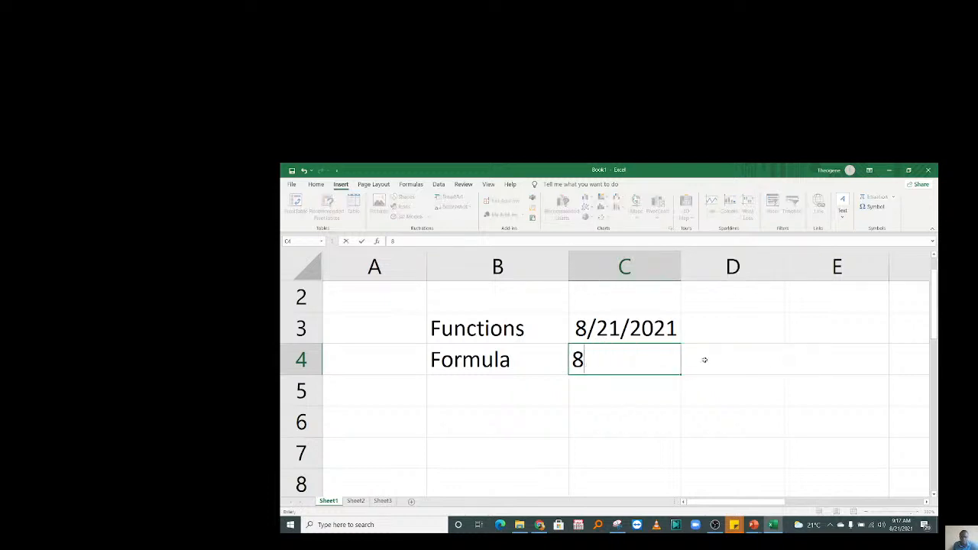
{"action": "left_click", "coordinate": [704, 360]}
{"action": "type", "text": "9"}
Enter =C4+D4 in D5 so it shows the sum 17.
{"action": "left_click", "coordinate": [714, 395]}
{"action": "type", "text": "="}
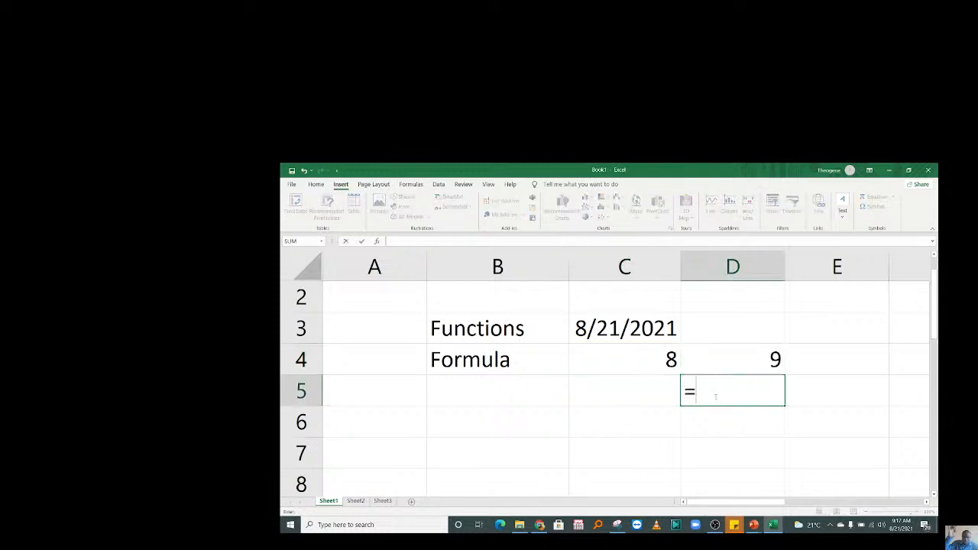
{"action": "left_click", "coordinate": [676, 372]}
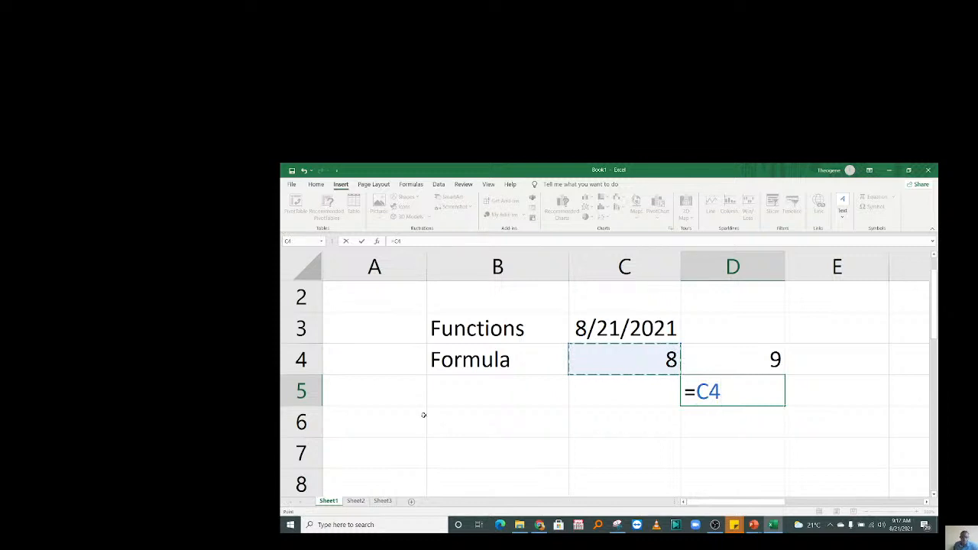
{"action": "type", "text": "+"}
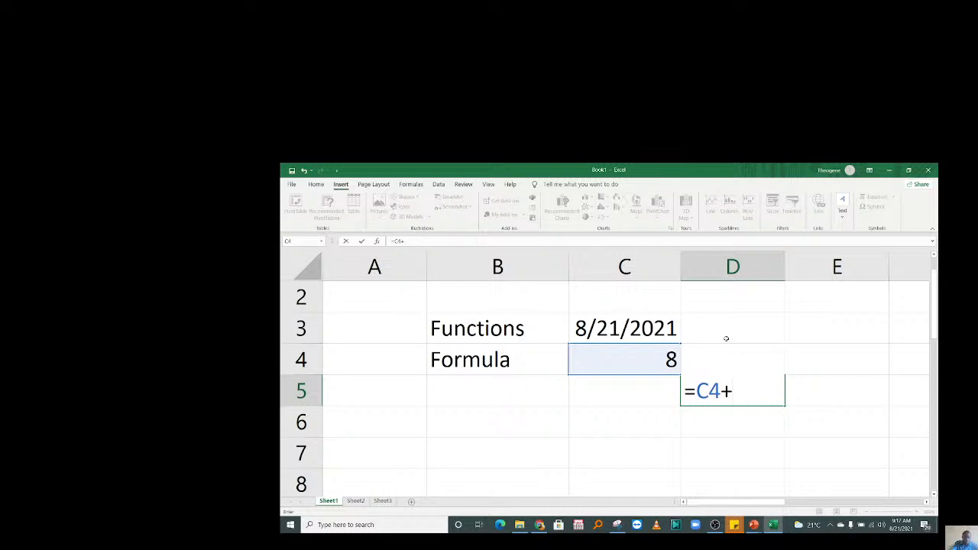
{"action": "type", "text": "D"}
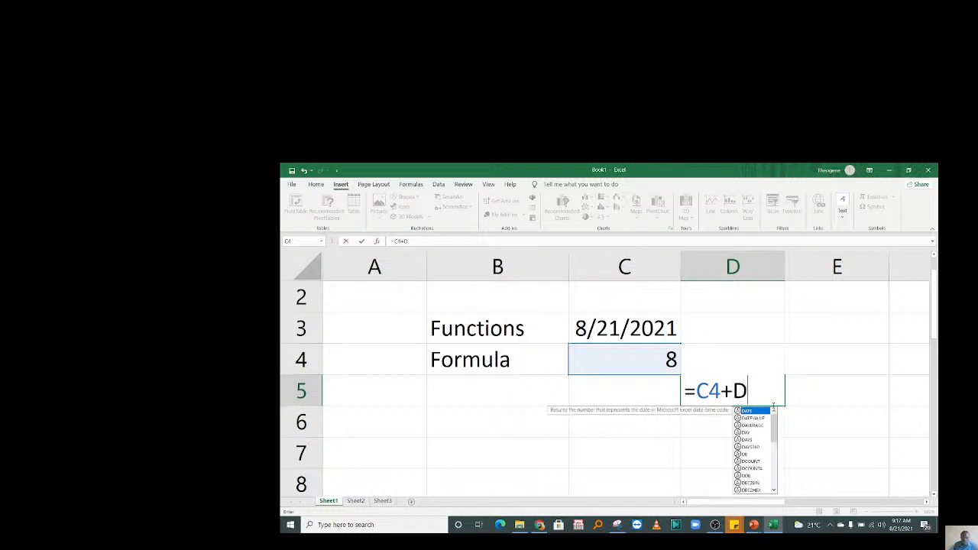
{"action": "type", "text": "4"}
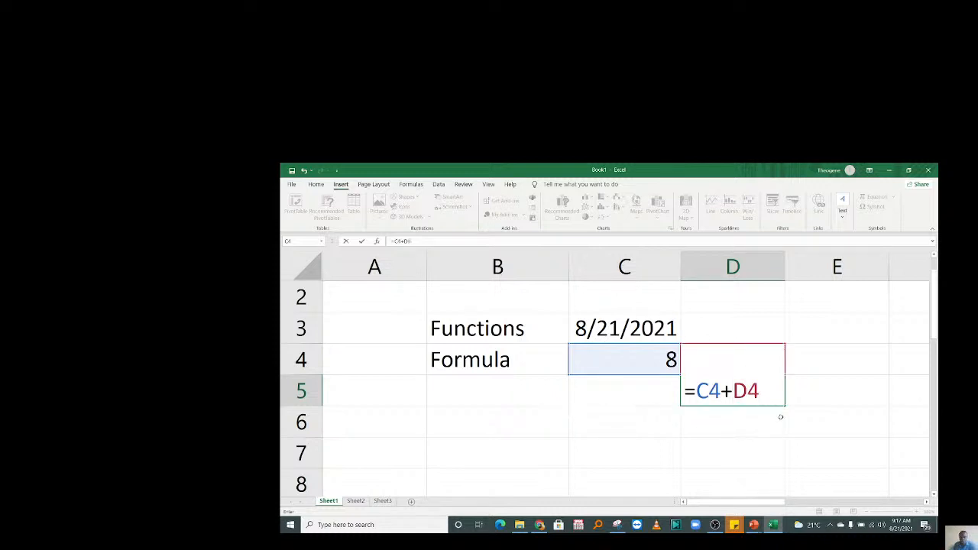
{"action": "key", "text": "Return"}
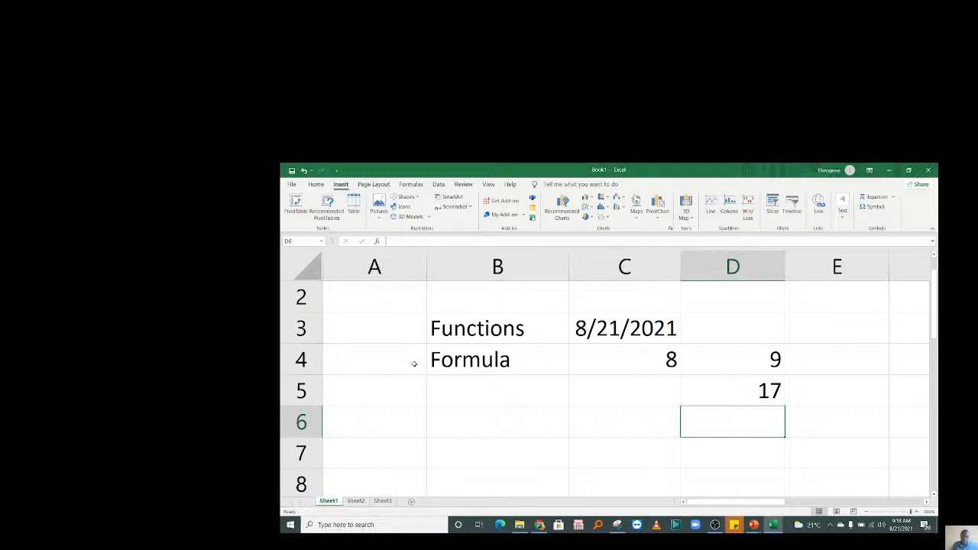
Clear C3:D5 and enter =ABS(-5) in C3.
{"action": "left_click", "coordinate": [598, 328]}
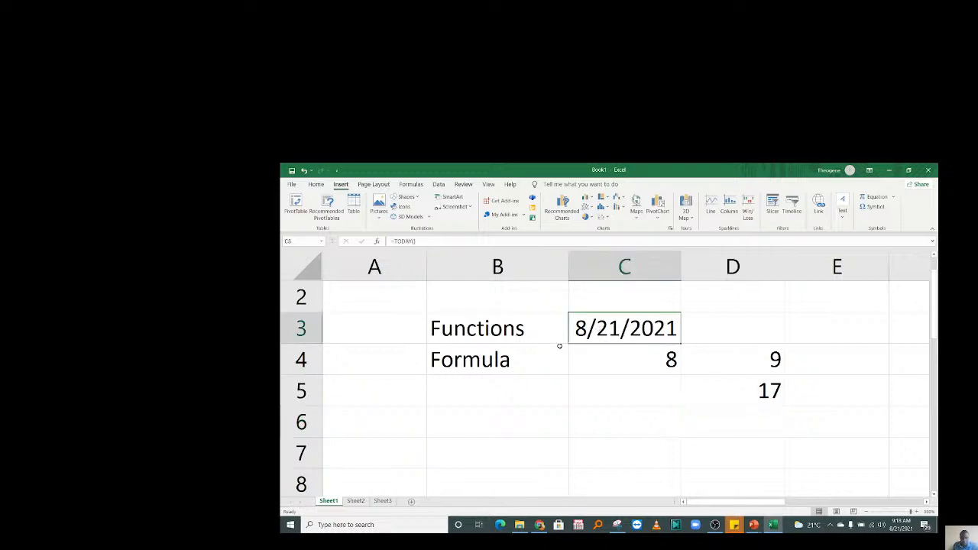
{"action": "left_click_drag", "start_coordinate": [620, 323], "coordinate": [755, 397]}
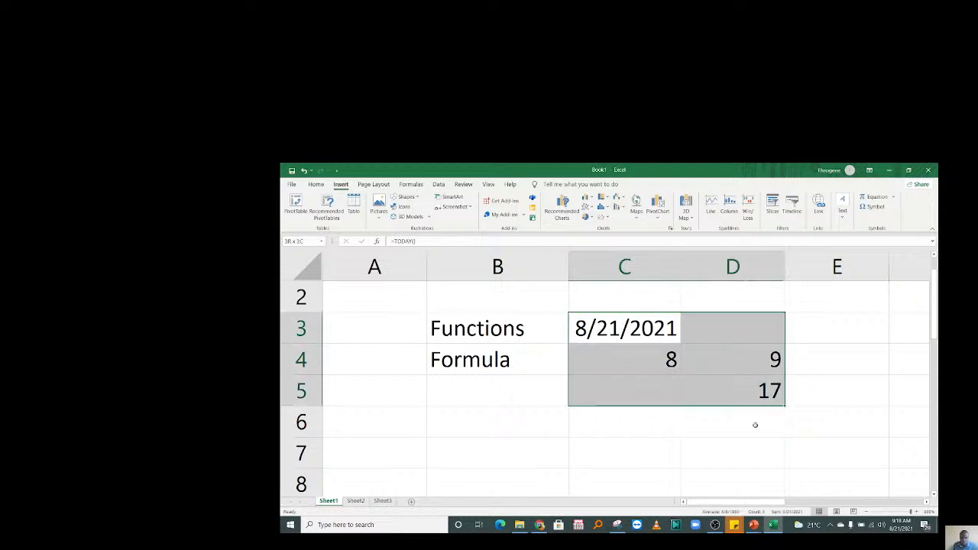
{"action": "key", "text": "Delete"}
{"action": "left_click", "coordinate": [603, 328]}
{"action": "type", "text": "="}
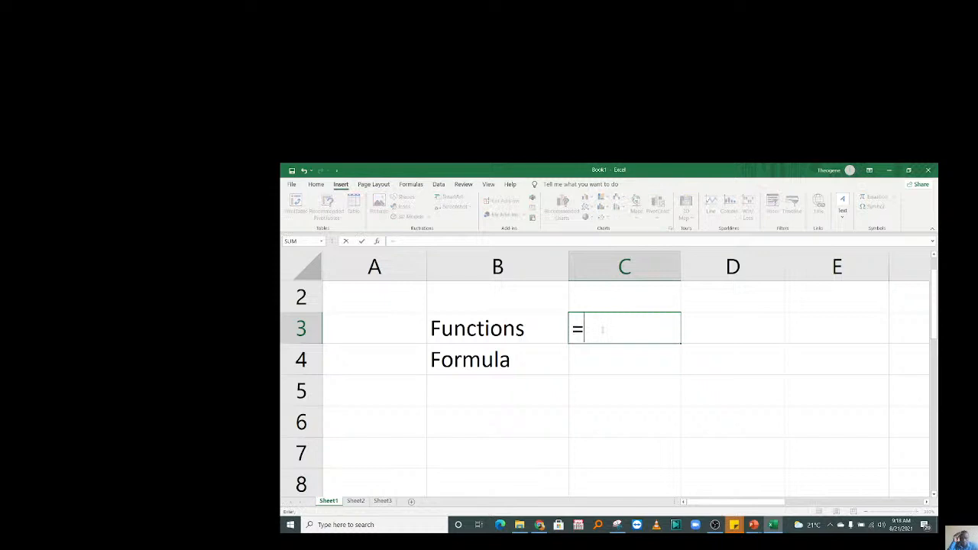
{"action": "type", "text": "SUM"}
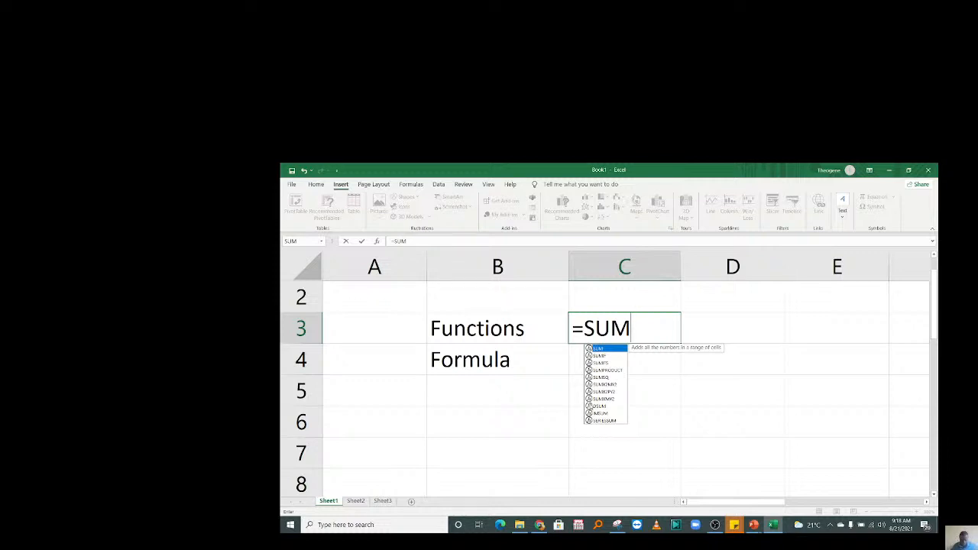
{"action": "key", "text": "BackSpace"}
{"action": "key", "text": "BackSpace"}
{"action": "key", "text": "BackSpace"}
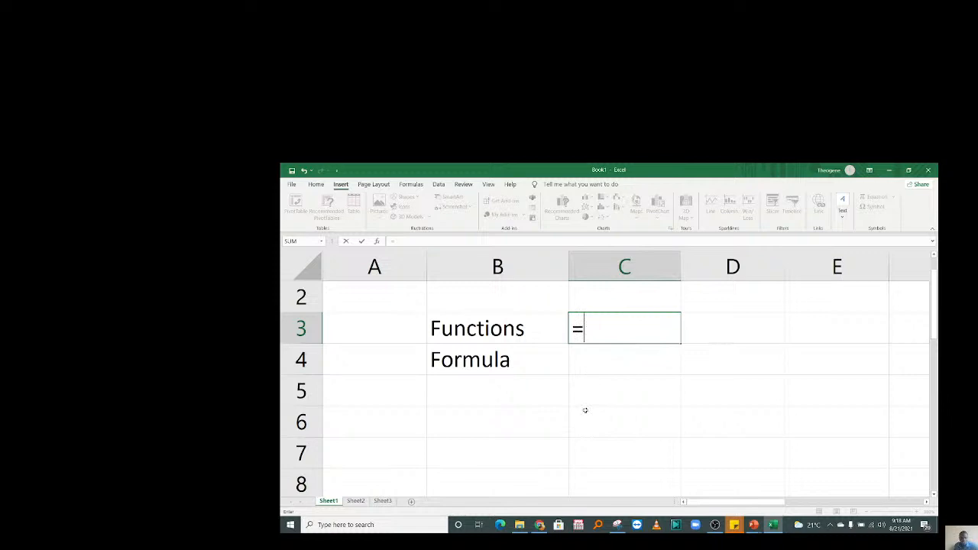
{"action": "type", "text": "A"}
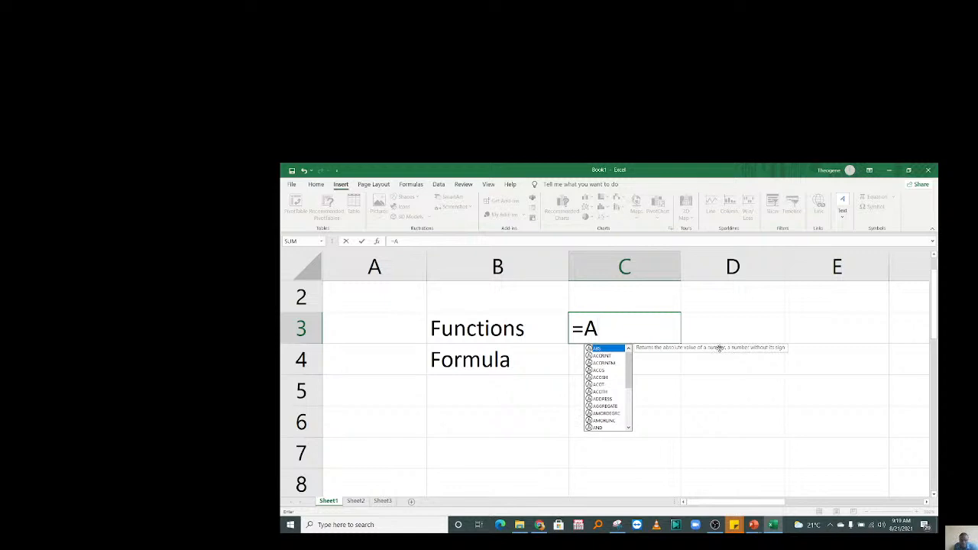
{"action": "double_click", "coordinate": [601, 349]}
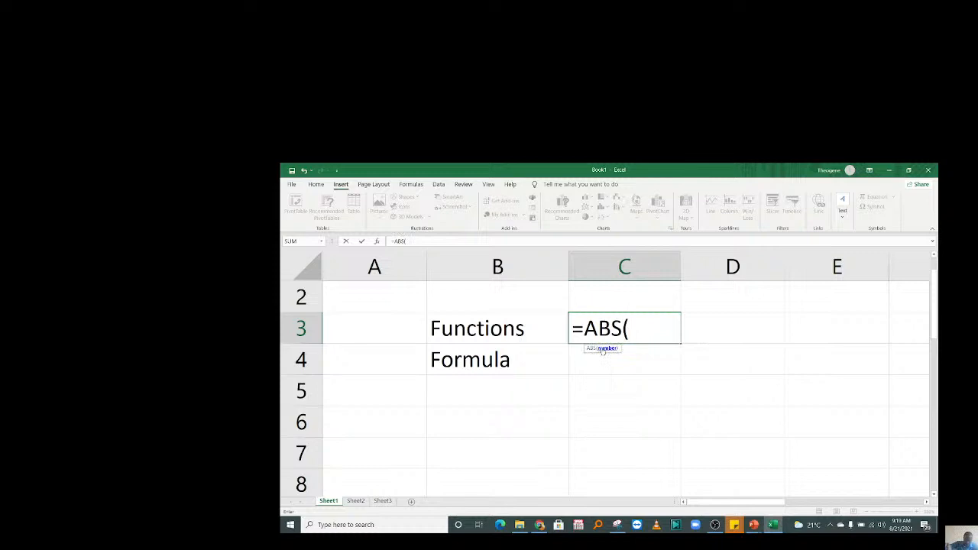
{"action": "type", "text": "-5)"}
{"action": "key", "text": "ctrl+Return"}
Set C3's number format to General.
{"action": "left_click", "coordinate": [315, 184]}
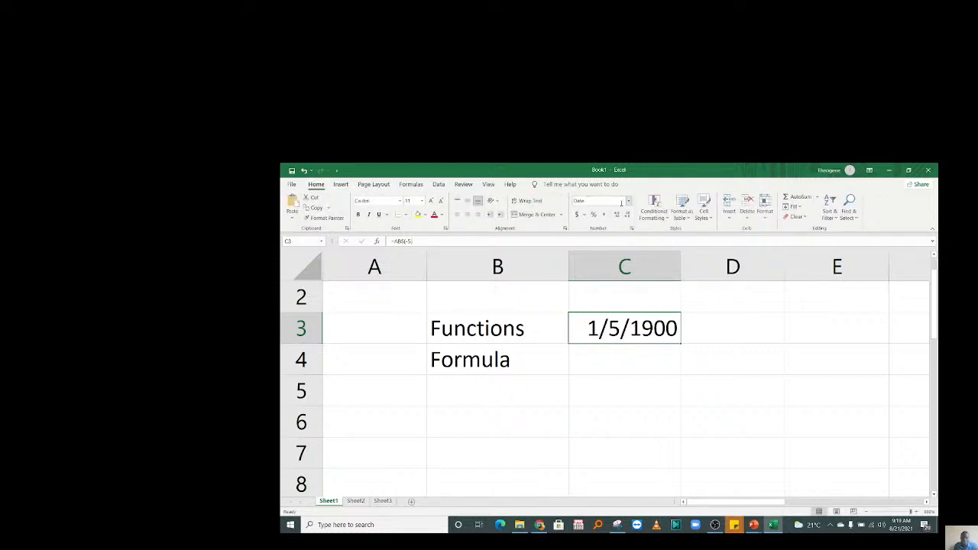
{"action": "left_click", "coordinate": [628, 201]}
{"action": "left_click", "coordinate": [626, 229]}
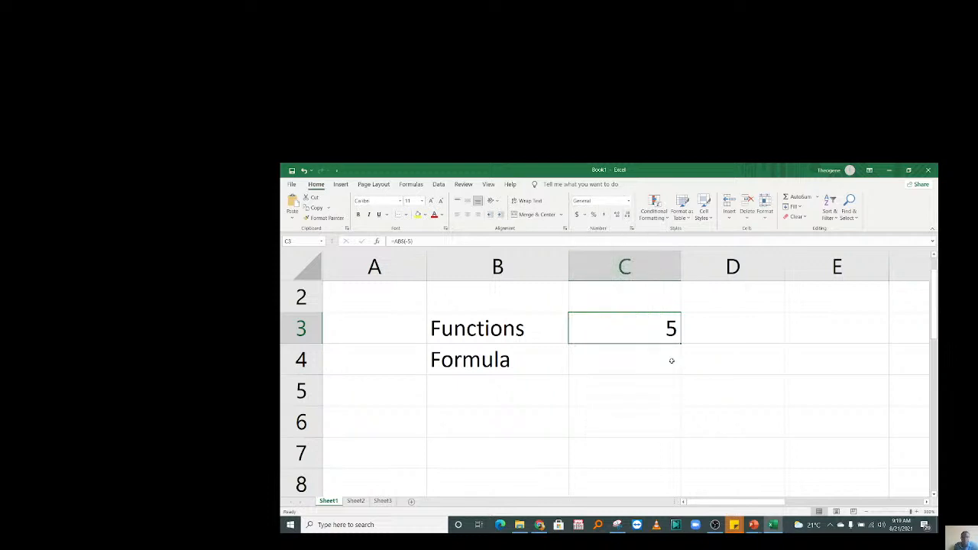
{"action": "left_click", "coordinate": [628, 201]}
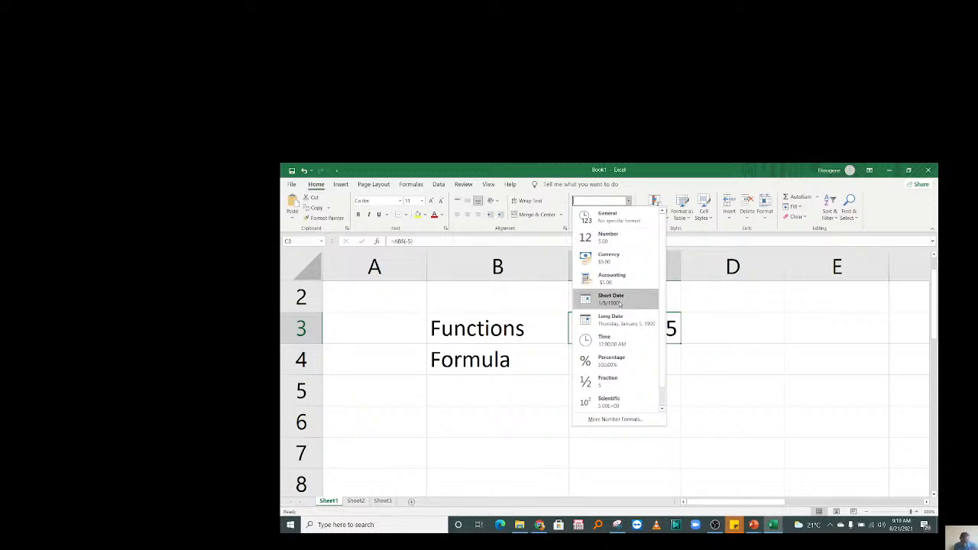
{"action": "left_click", "coordinate": [694, 327]}
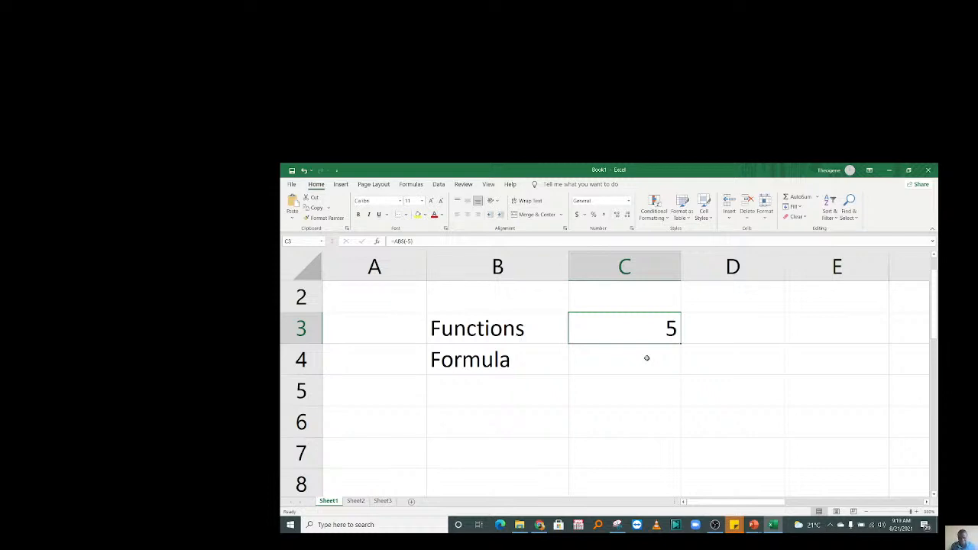
Enter =ABS(-1) in C3 and =5+10 in C4, showing 1 and 15.
{"action": "type", "text": "="}
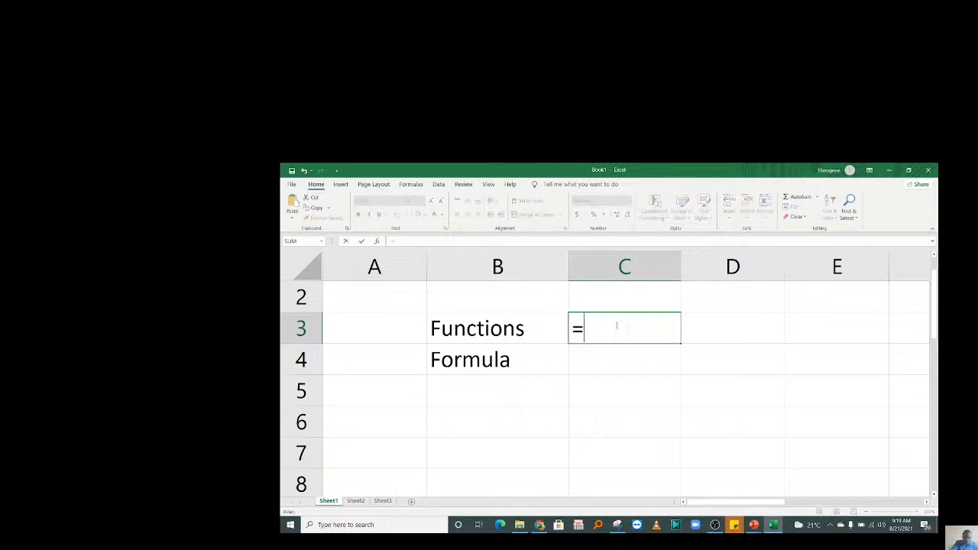
{"action": "type", "text": "A"}
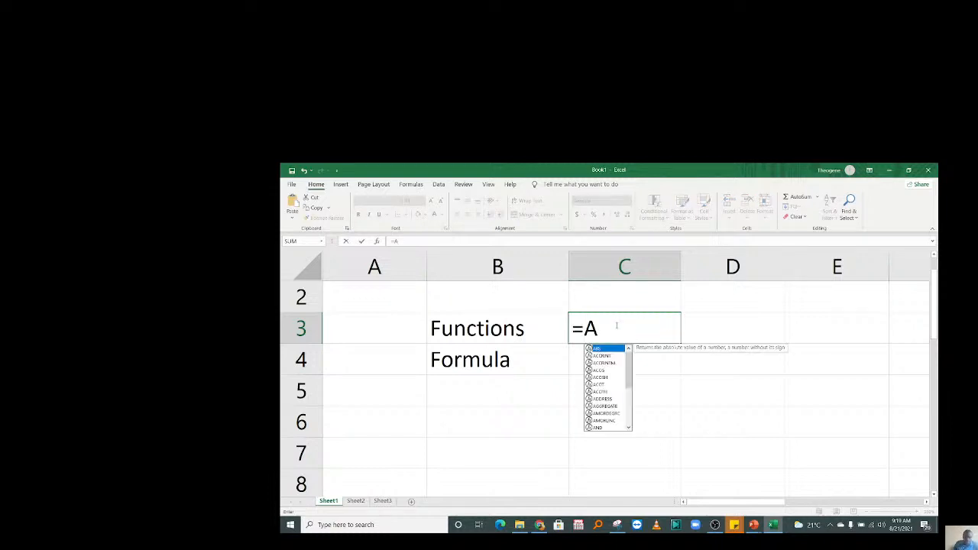
{"action": "key", "text": "Tab"}
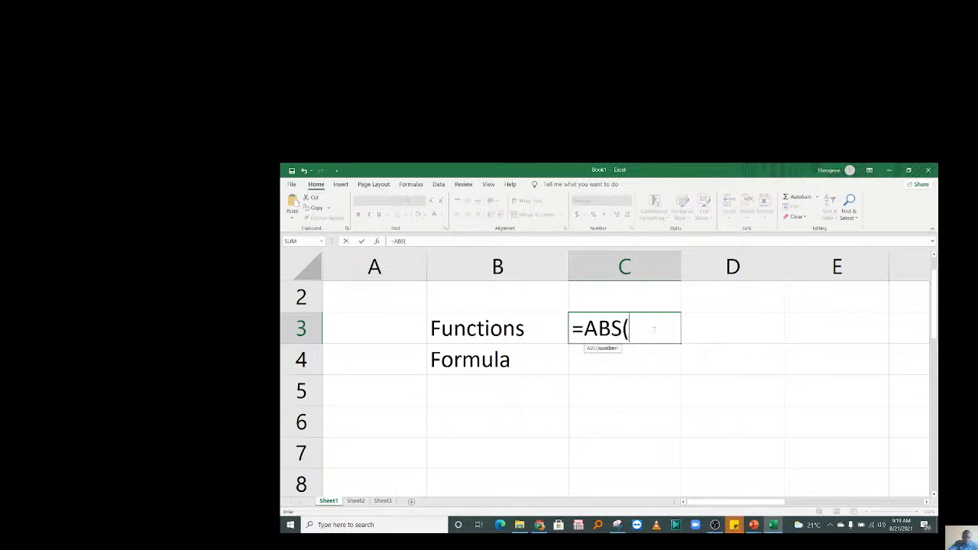
{"action": "type", "text": "-1)"}
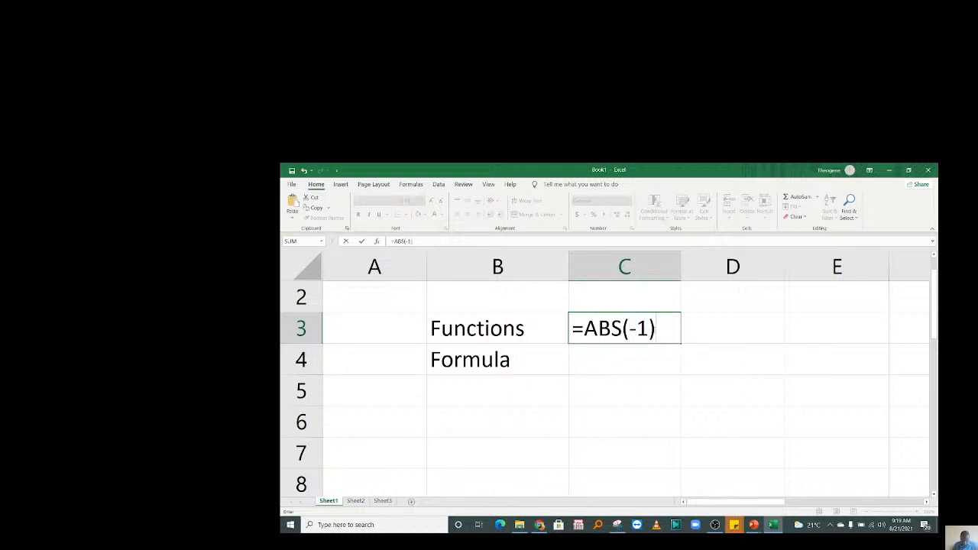
{"action": "key", "text": "Return"}
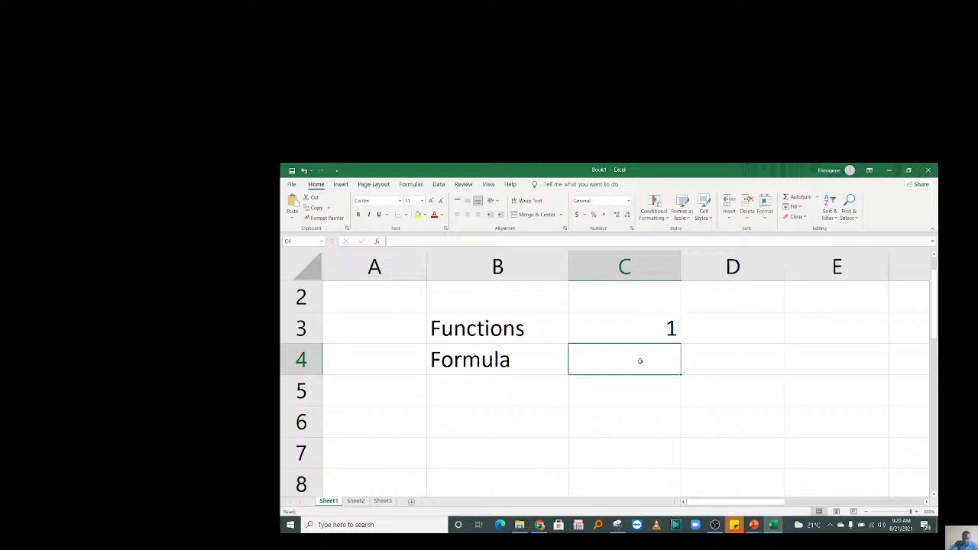
{"action": "type", "text": "="}
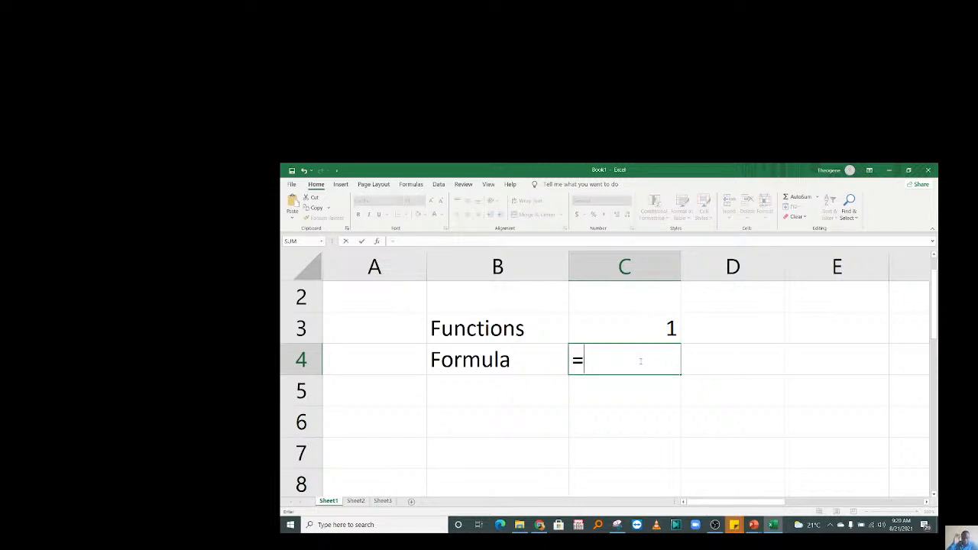
{"action": "type", "text": "5+10"}
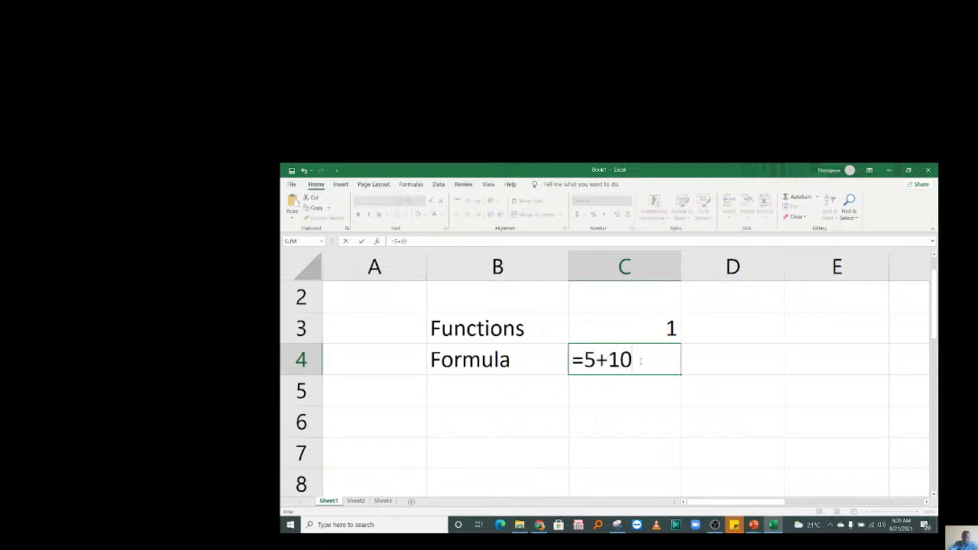
{"action": "key", "text": "ctrl+Return"}
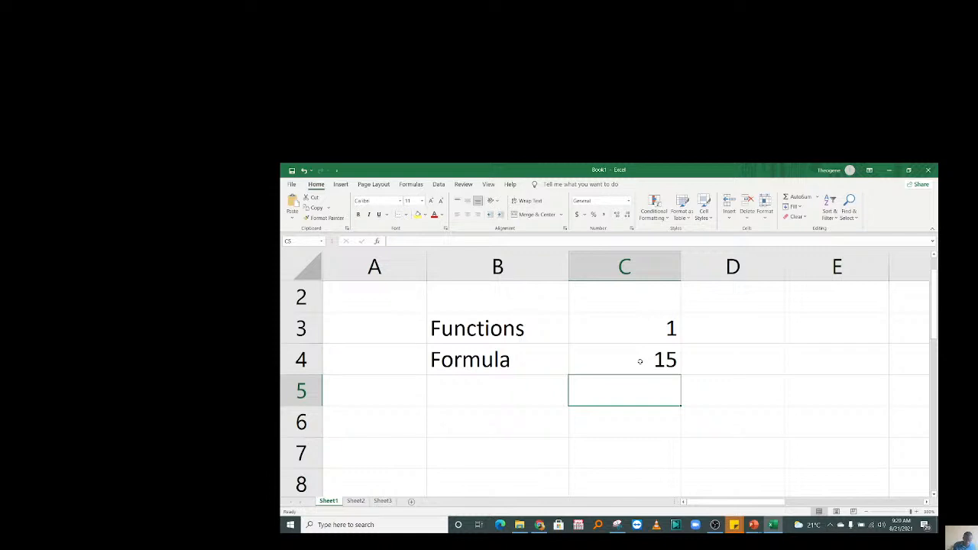
Clear the Functions and Formula labels and their results from B3:C4.
{"action": "left_click", "coordinate": [651, 329]}
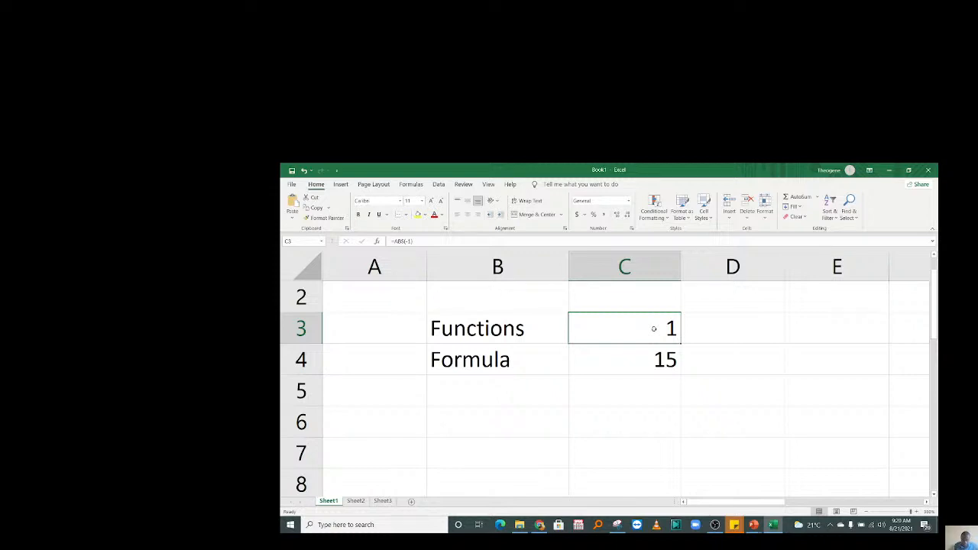
{"action": "left_click", "coordinate": [650, 361]}
{"action": "left_click_drag", "start_coordinate": [641, 328], "coordinate": [651, 375]}
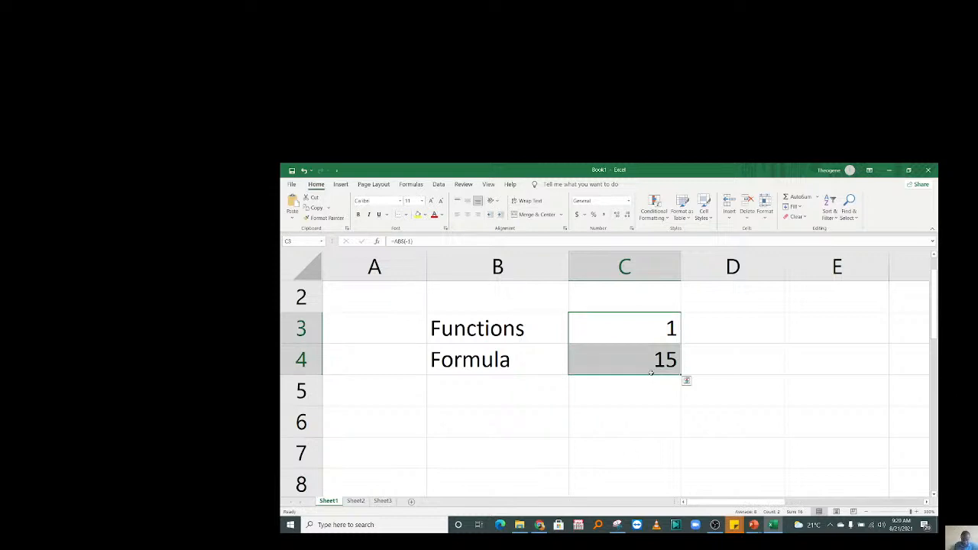
{"action": "left_click_drag", "start_coordinate": [505, 336], "coordinate": [656, 375]}
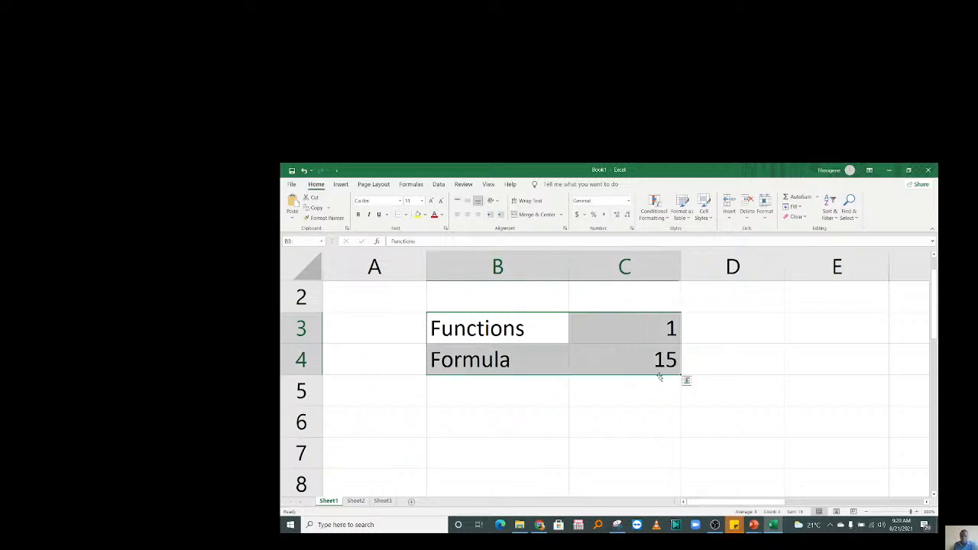
{"action": "key", "text": "Delete"}
Enter the label 'Cell' in B3.
{"action": "left_click", "coordinate": [509, 327]}
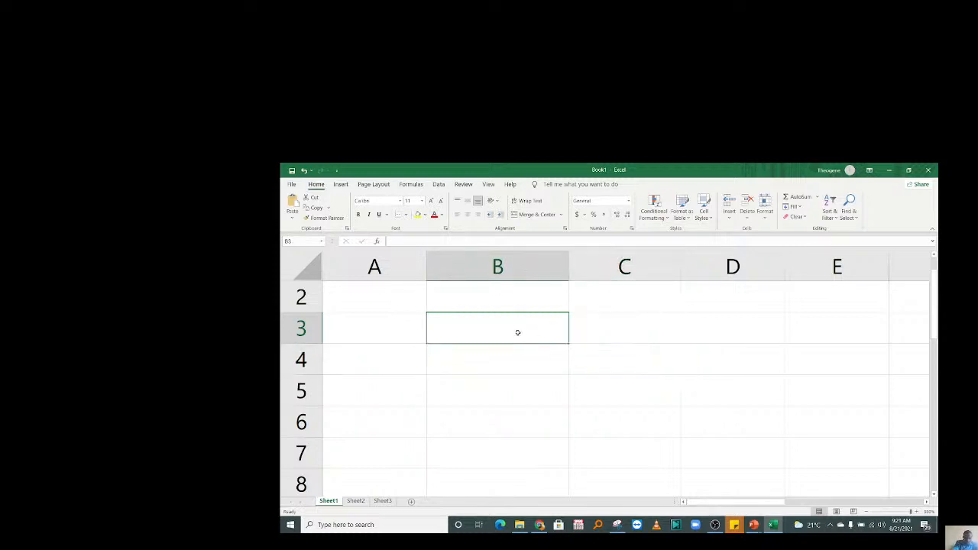
{"action": "type", "text": "Cell"}
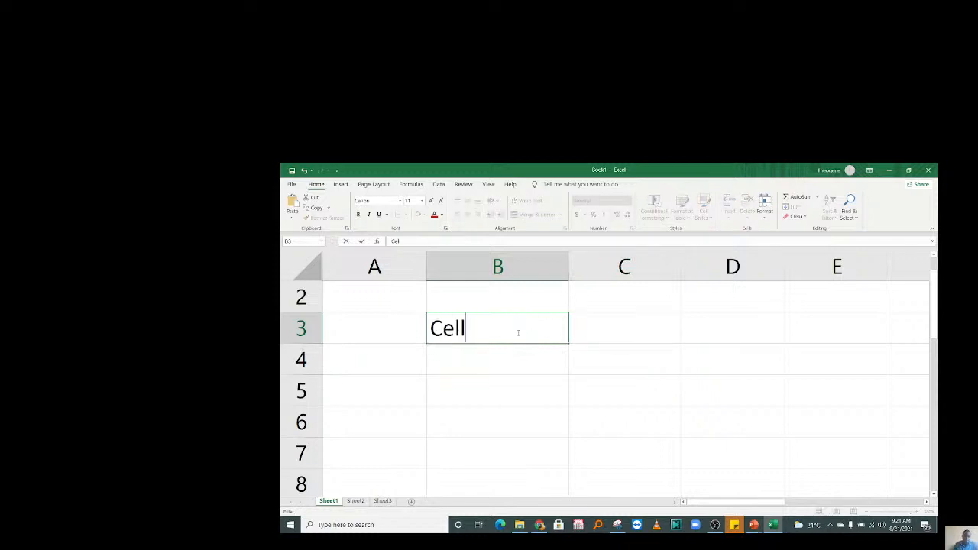
{"action": "key", "text": "Tab"}
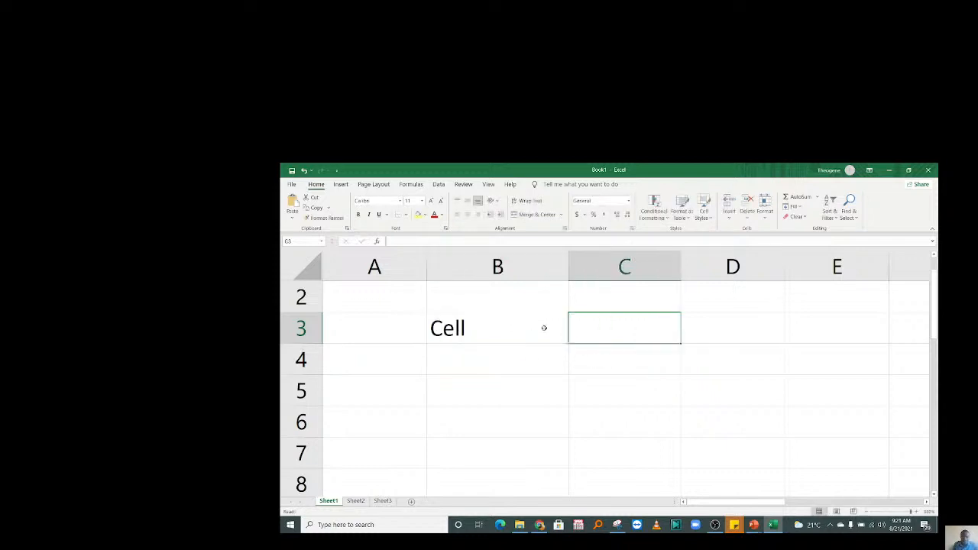
{"action": "double_click", "coordinate": [544, 328]}
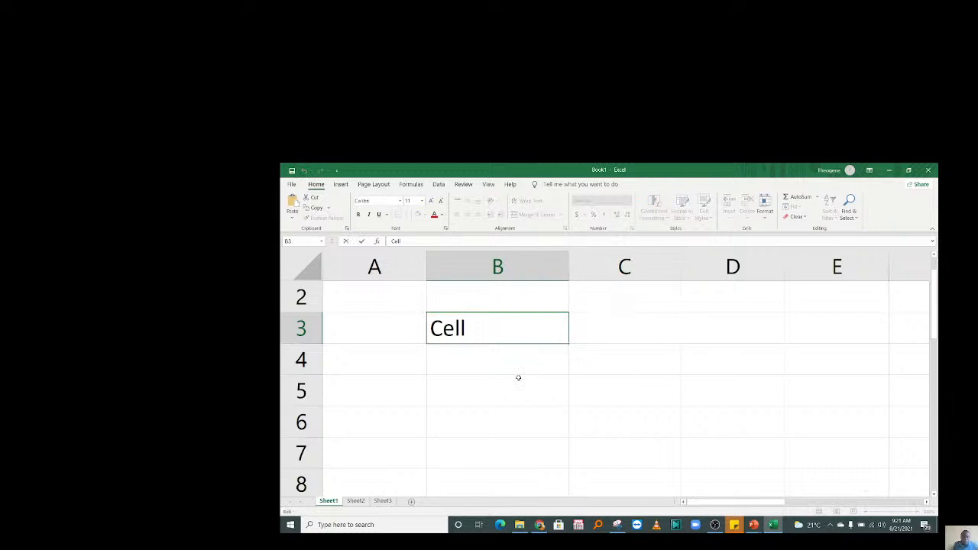
{"action": "left_click", "coordinate": [518, 377]}
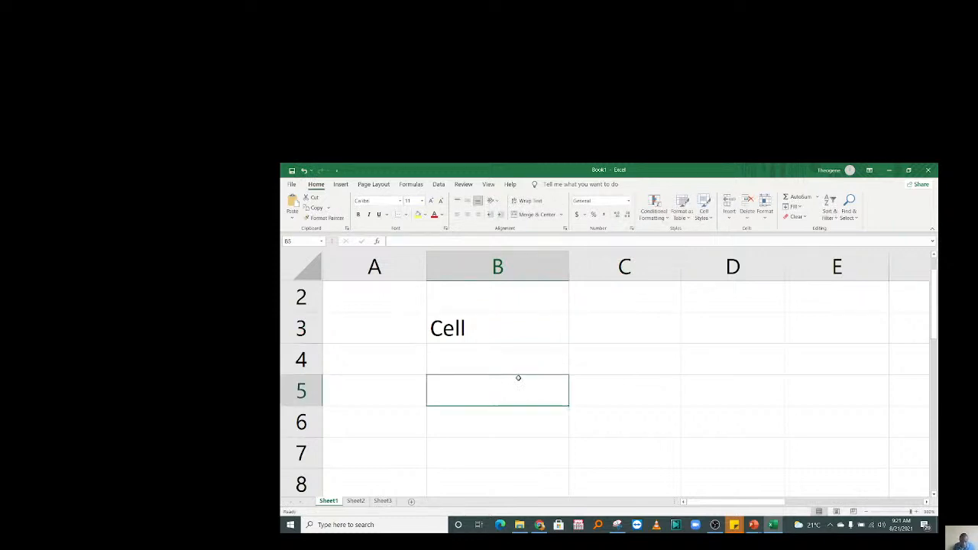
List Number, Text, Date and Currency down C3:C6, correcting 'Data' to 'Date'.
{"action": "left_click", "coordinate": [594, 322]}
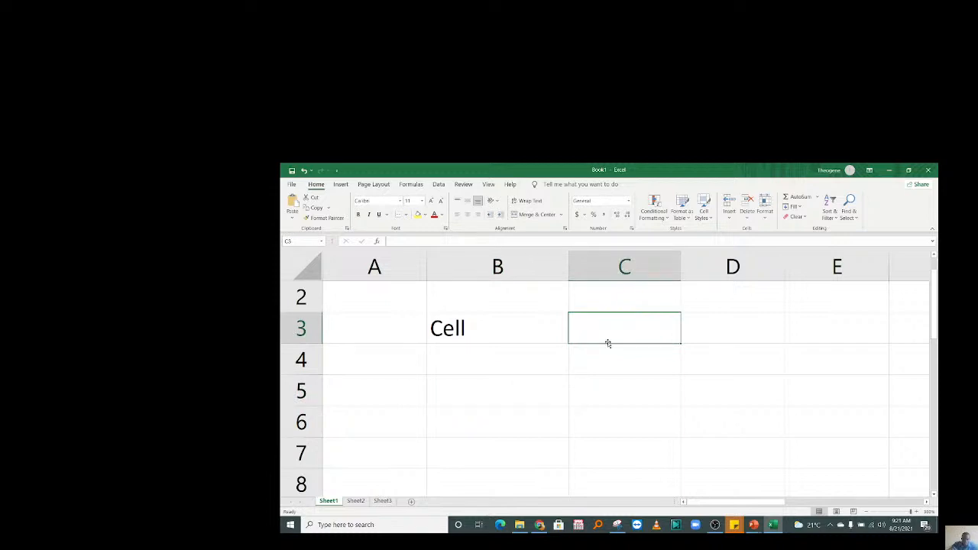
{"action": "type", "text": "Number"}
{"action": "key", "text": "Return"}
{"action": "type", "text": "T"}
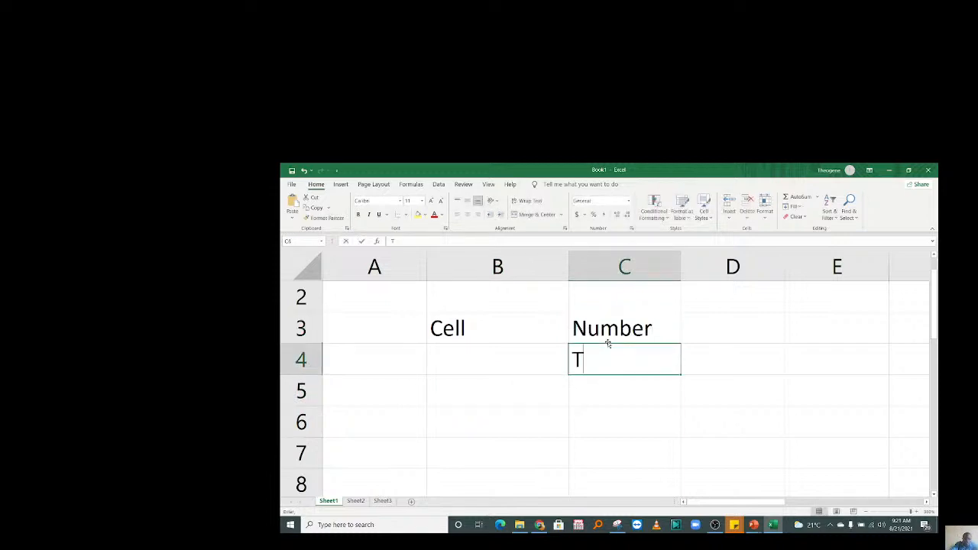
{"action": "type", "text": "ext"}
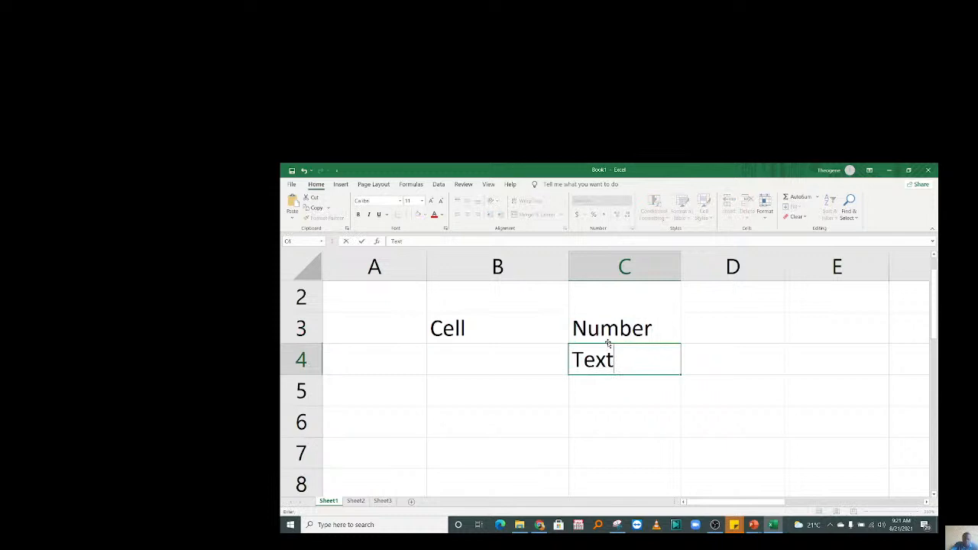
{"action": "key", "text": "Return"}
{"action": "type", "text": "Data"}
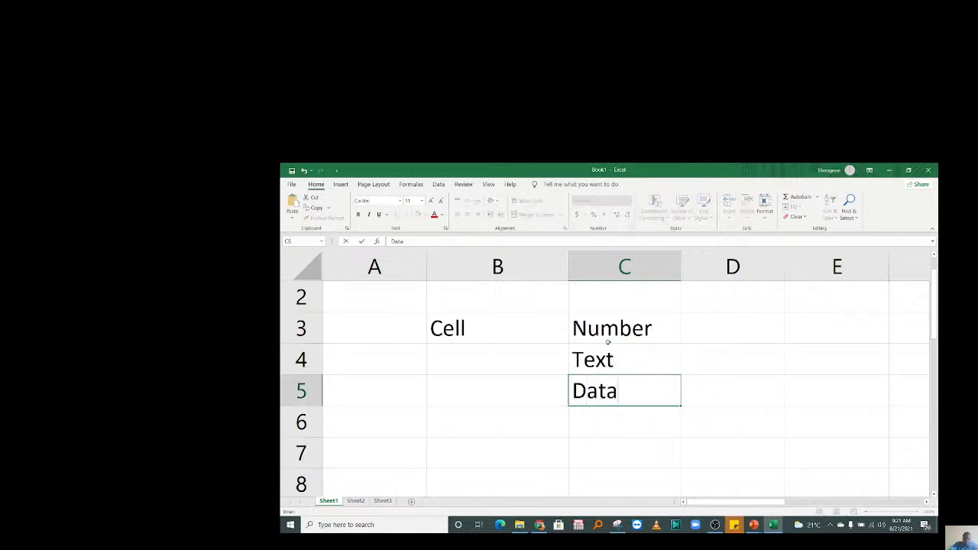
{"action": "key", "text": "Return"}
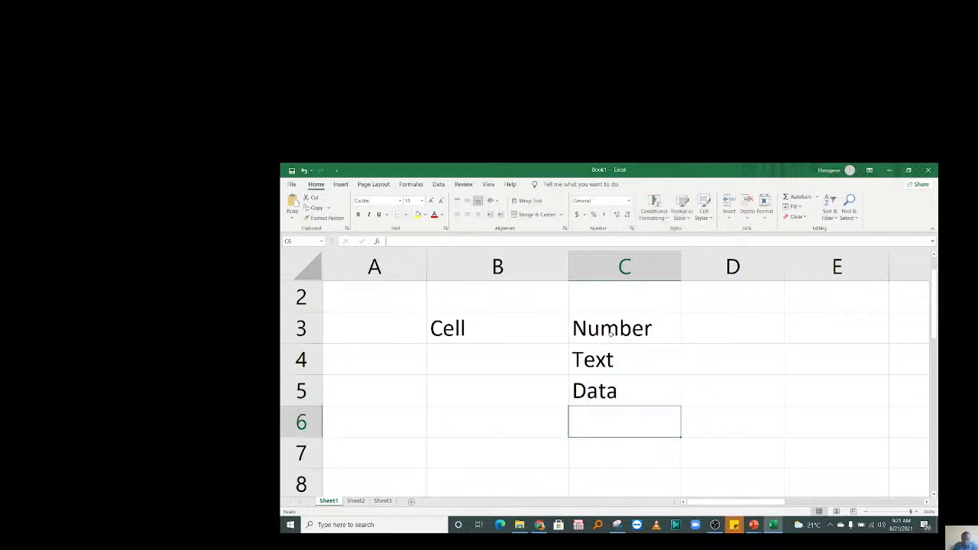
{"action": "double_click", "coordinate": [636, 384]}
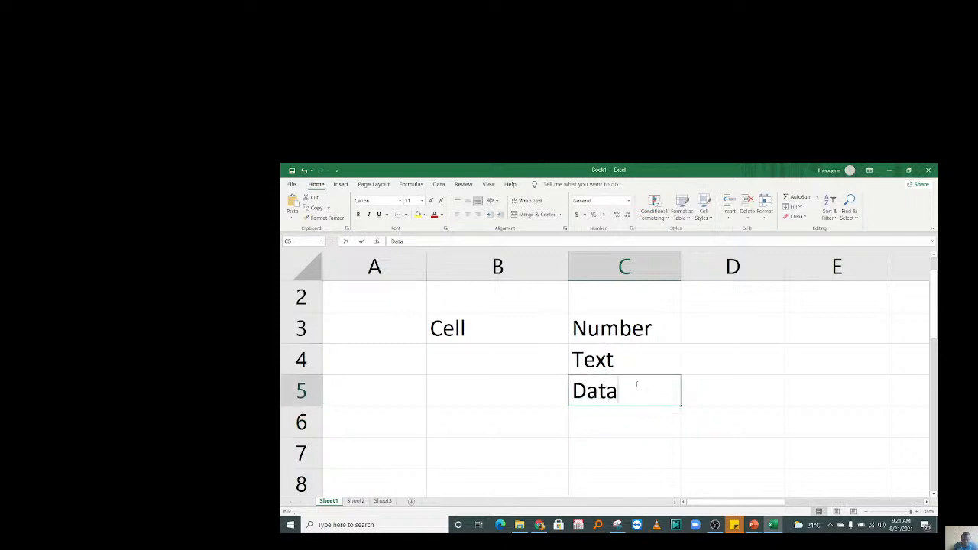
{"action": "key", "text": "BackSpace"}
{"action": "type", "text": "e"}
{"action": "key", "text": "Return"}
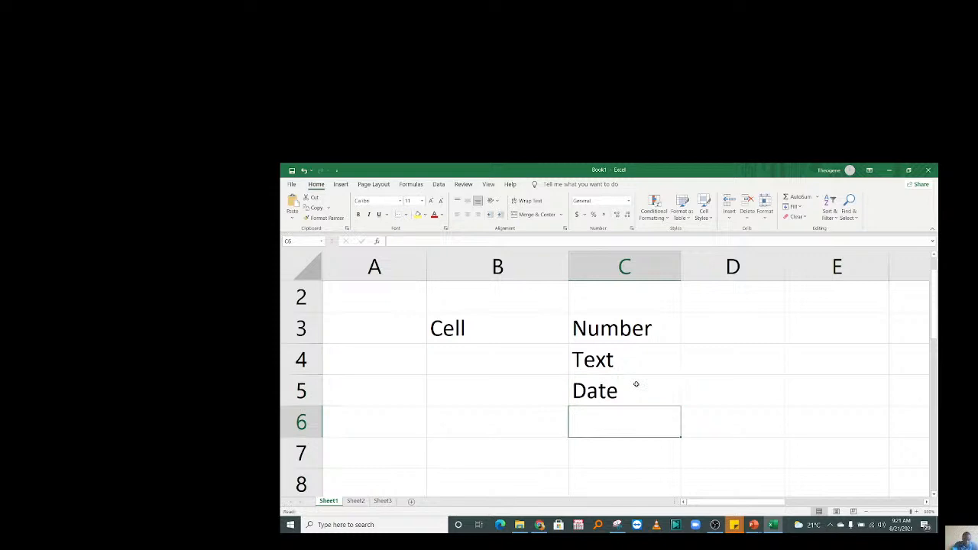
{"action": "type", "text": "Currency"}
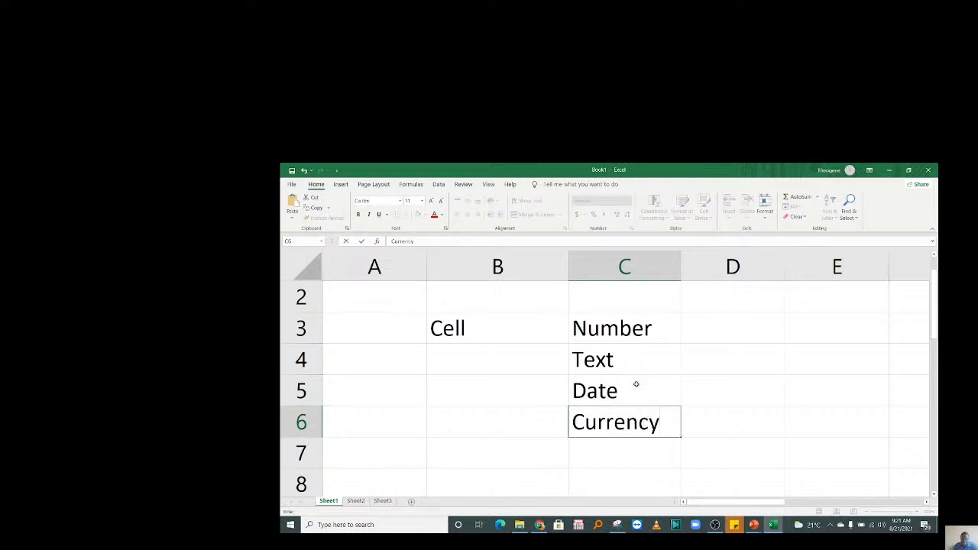
{"action": "key", "text": "Return"}
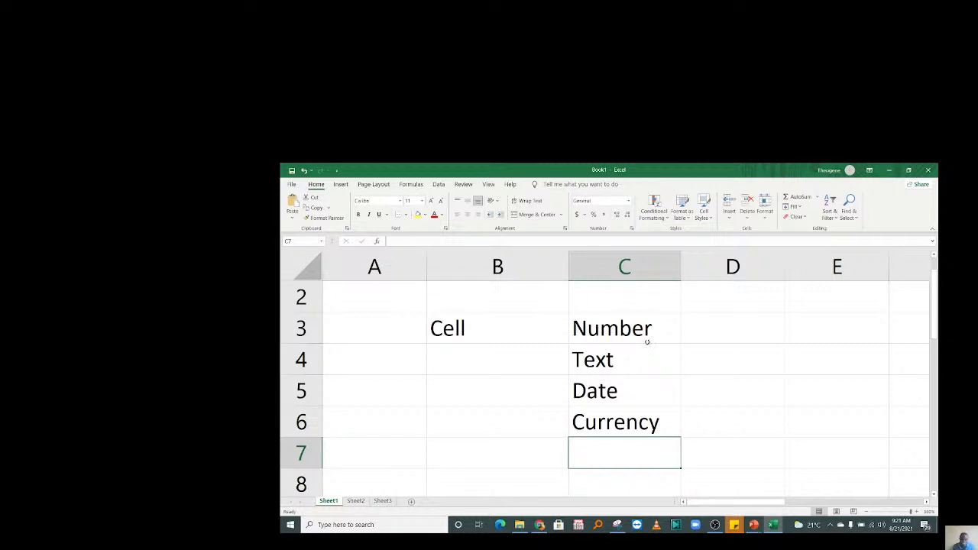
Select D3 and browse the Number Format list without changing anything.
{"action": "left_click", "coordinate": [713, 327]}
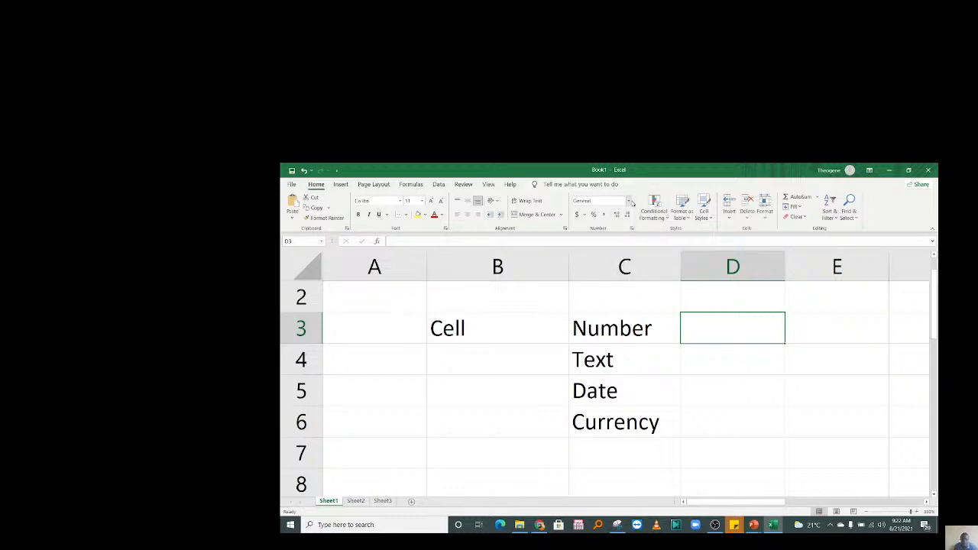
{"action": "left_click", "coordinate": [632, 202]}
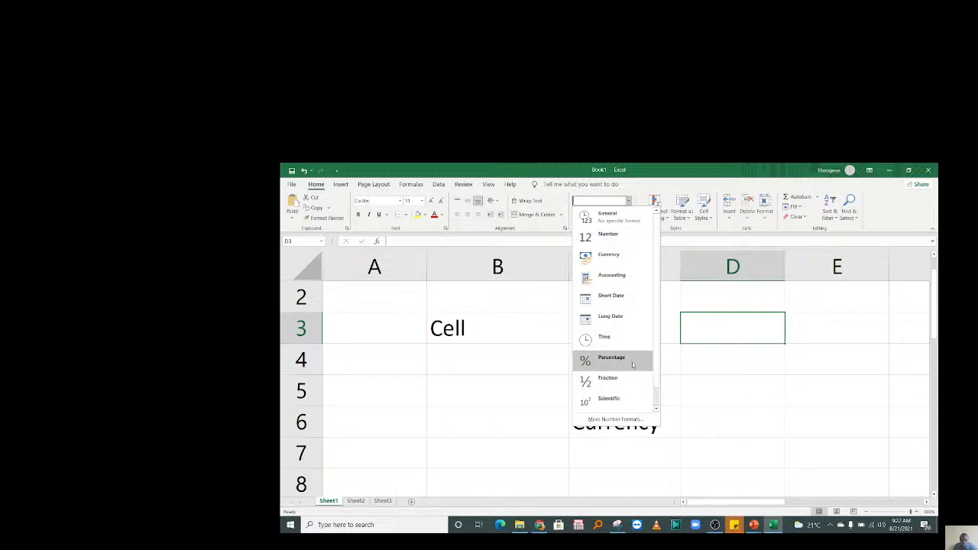
{"action": "left_click", "coordinate": [718, 360]}
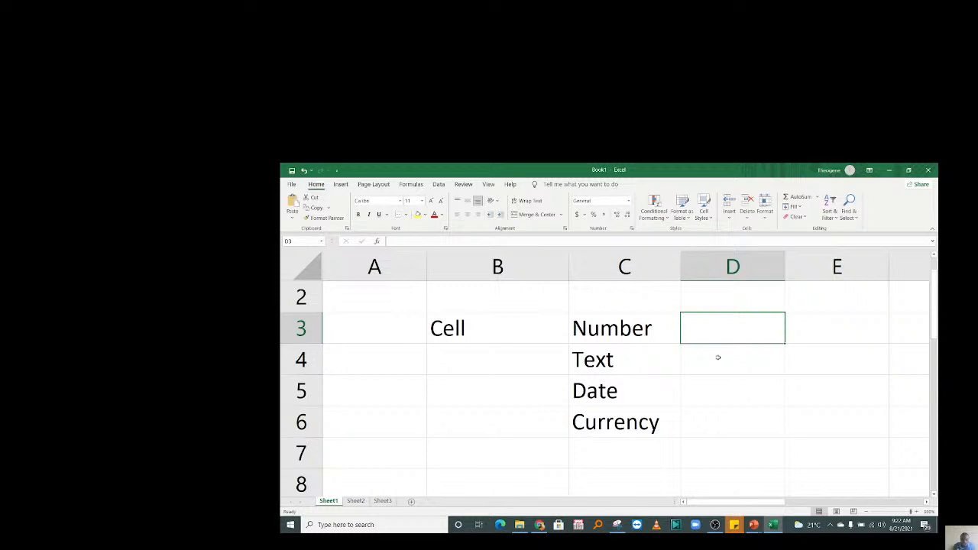
Copy Text, Date and Currency from C4:C6 and paste them transposed into D3:F3.
{"action": "left_click", "coordinate": [601, 360]}
{"action": "left_click_drag", "start_coordinate": [601, 361], "coordinate": [615, 419]}
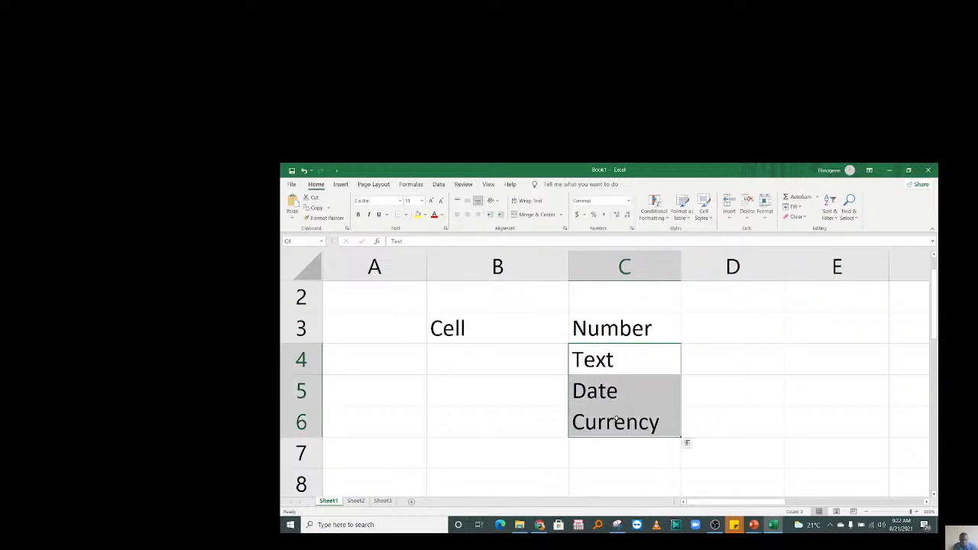
{"action": "right_click", "coordinate": [616, 419]}
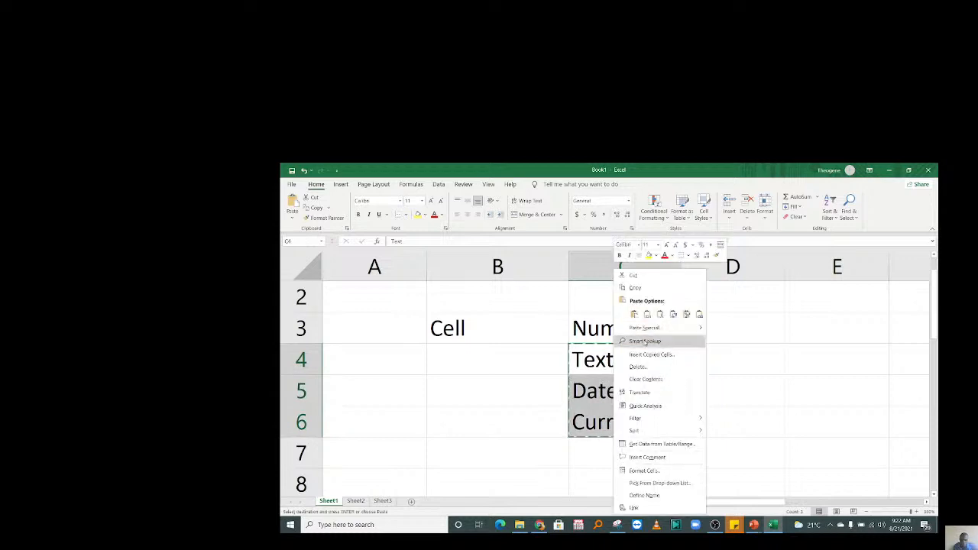
{"action": "left_click", "coordinate": [640, 290]}
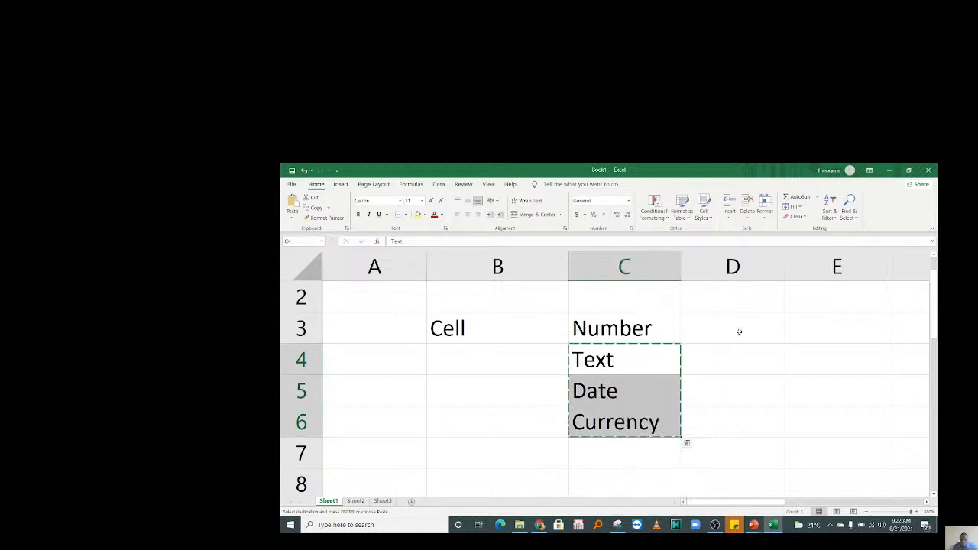
{"action": "left_click_drag", "start_coordinate": [739, 332], "coordinate": [578, 334]}
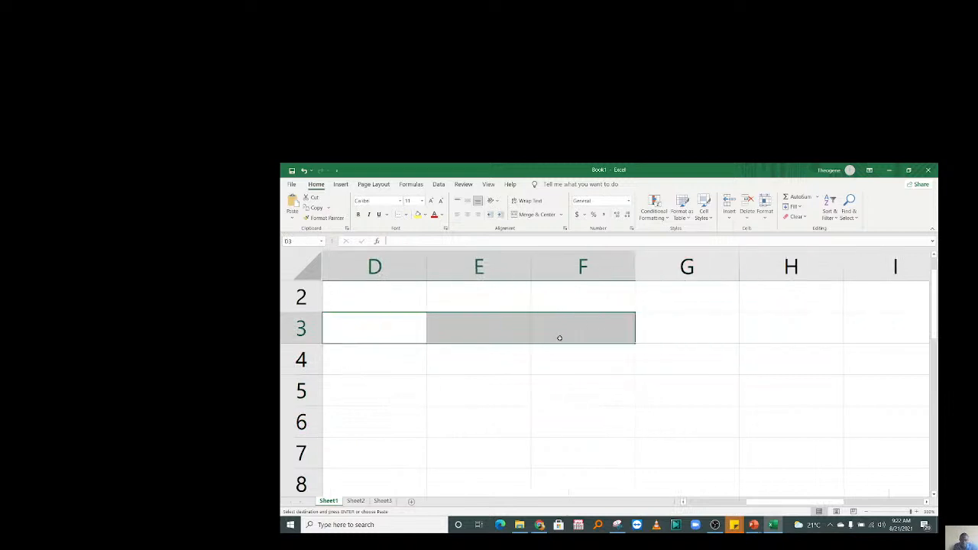
{"action": "right_click", "coordinate": [455, 324]}
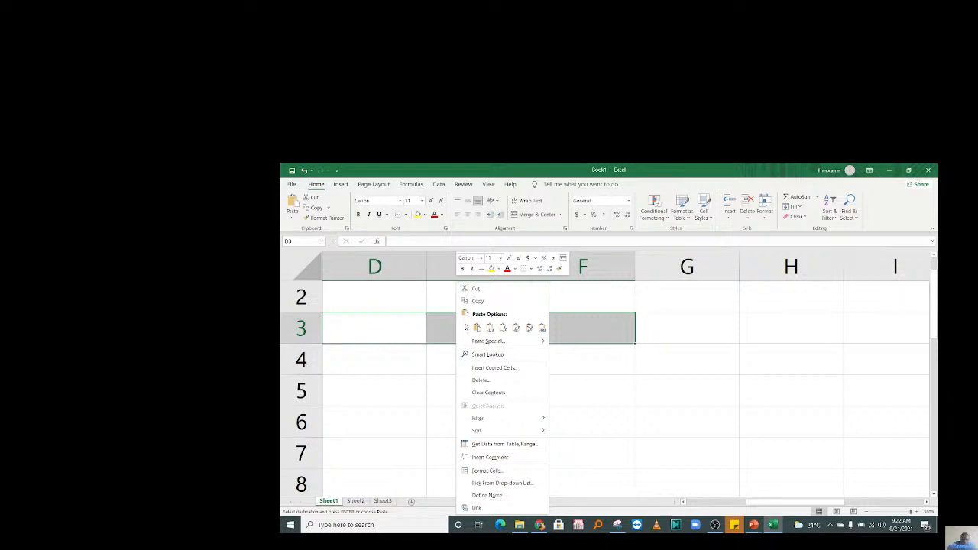
{"action": "left_click", "coordinate": [516, 328]}
Select the pasted headers in D3:F3, then the original list in C4:C6.
{"action": "left_click", "coordinate": [515, 375]}
{"action": "key", "text": "Left"}
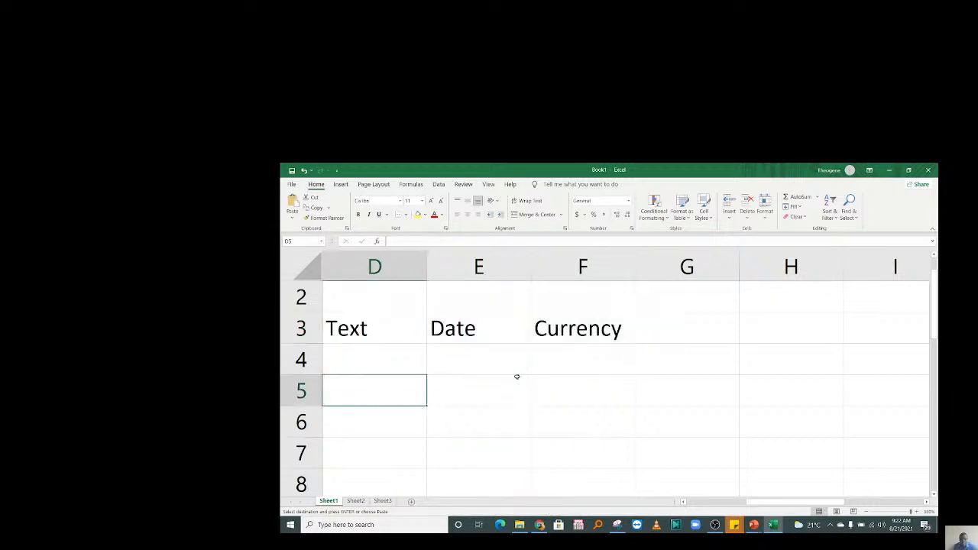
{"action": "key", "text": "Left"}
{"action": "key", "text": "Left"}
{"action": "key", "text": "Left"}
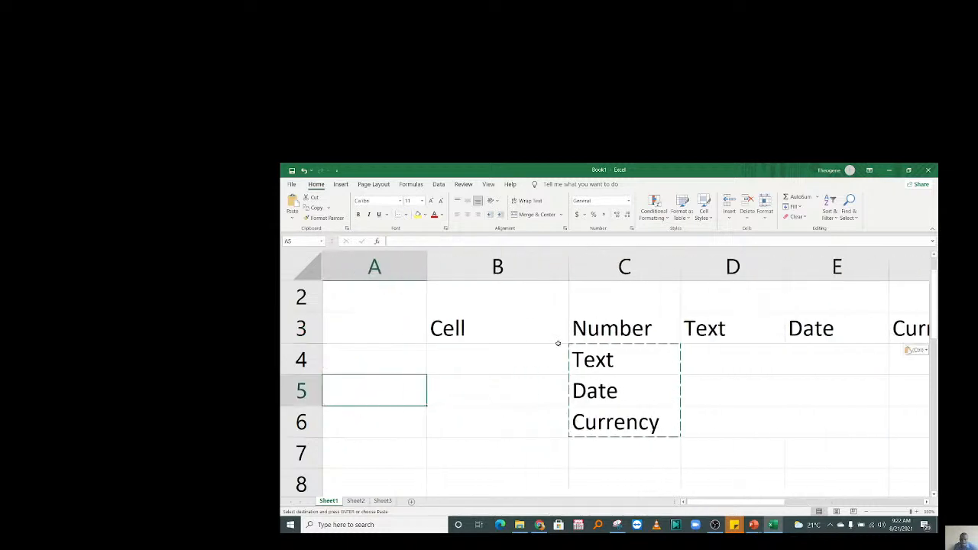
{"action": "left_click_drag", "start_coordinate": [691, 329], "coordinate": [915, 325]}
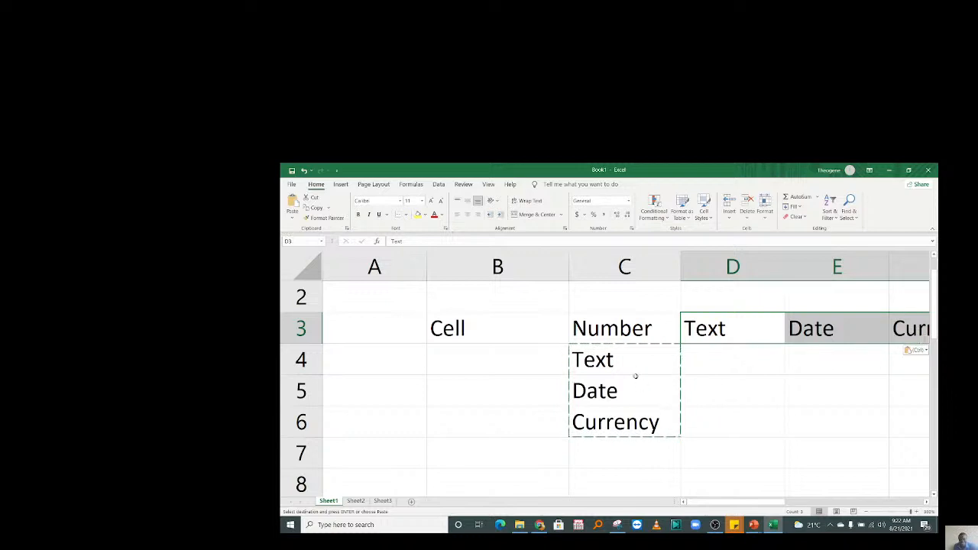
{"action": "left_click_drag", "start_coordinate": [727, 328], "coordinate": [892, 328]}
{"action": "left_click_drag", "start_coordinate": [645, 362], "coordinate": [646, 424]}
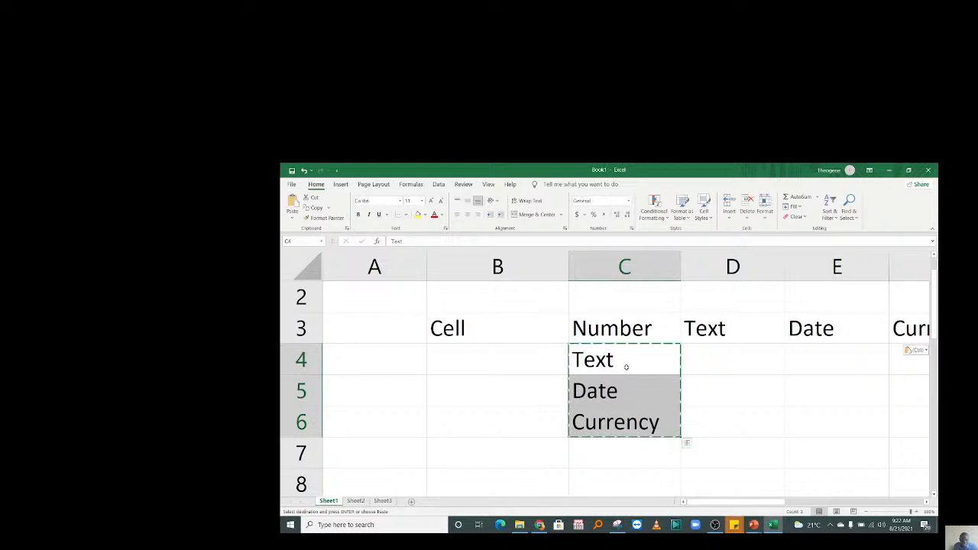
Delete the original vertical list from C4:C6.
{"action": "key", "text": "Delete"}
{"action": "left_click", "coordinate": [752, 365]}
{"action": "left_click", "coordinate": [717, 328]}
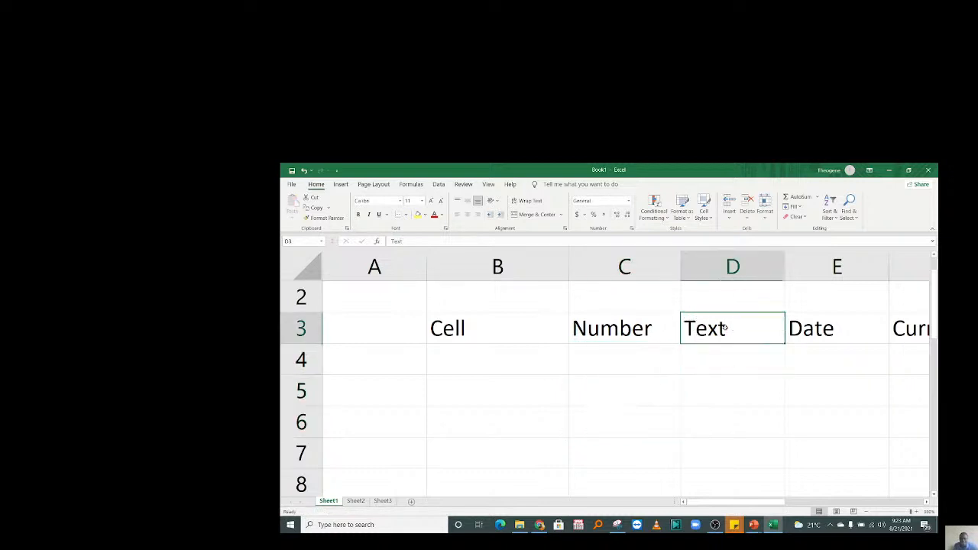
{"action": "left_click", "coordinate": [808, 320]}
{"action": "left_click", "coordinate": [751, 329]}
{"action": "left_click", "coordinate": [866, 326]}
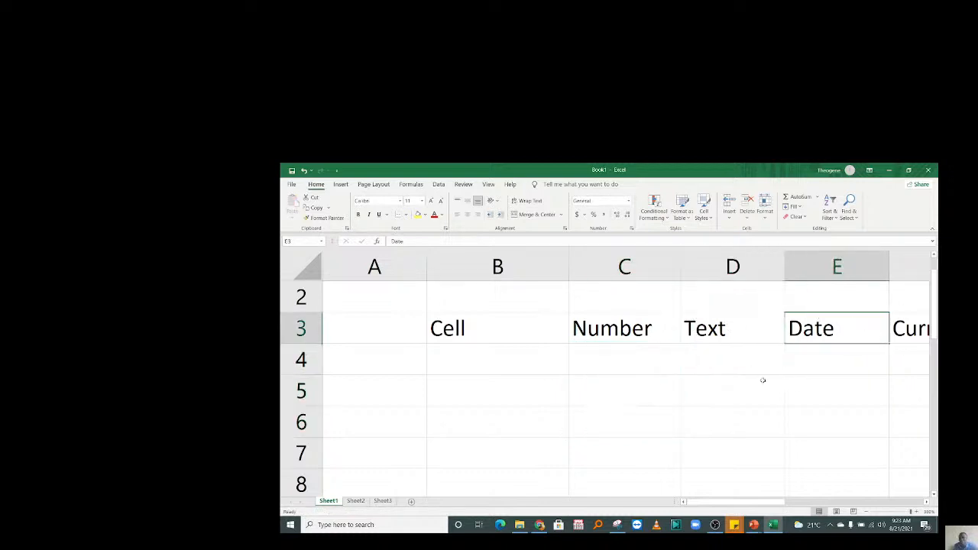
Enter 8 and 10 under Number in C4:C5 and RIC under Text in D4.
{"action": "left_click", "coordinate": [617, 353]}
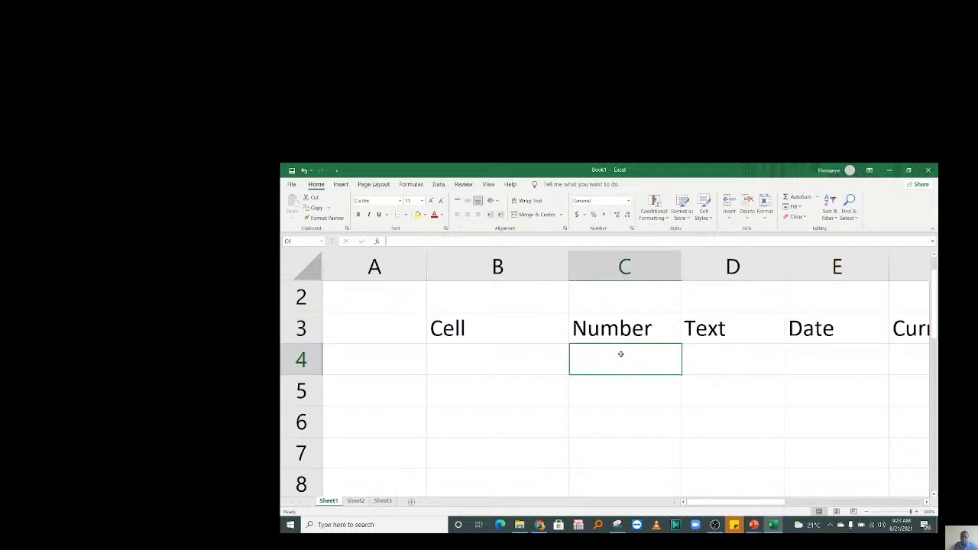
{"action": "type", "text": "8"}
{"action": "left_click", "coordinate": [626, 389]}
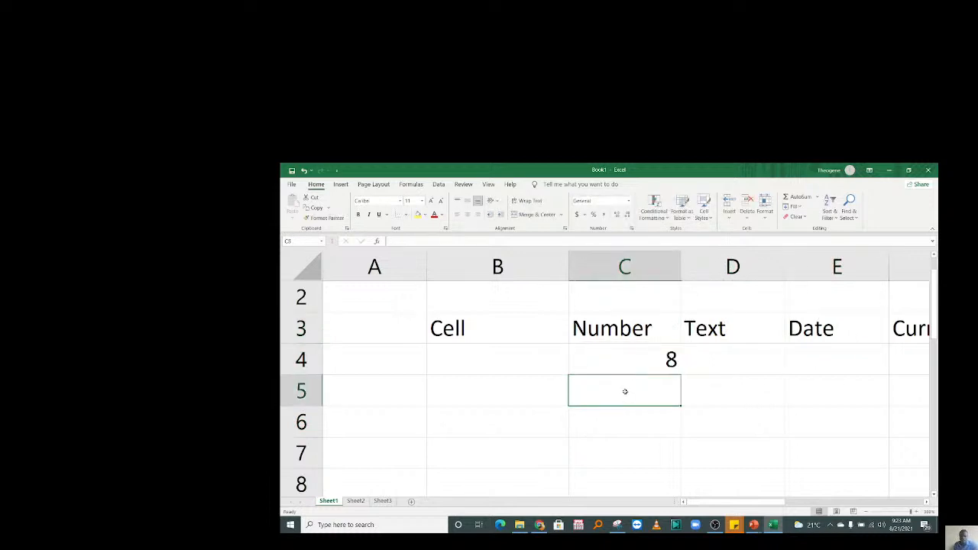
{"action": "type", "text": "10"}
{"action": "key", "text": "Return"}
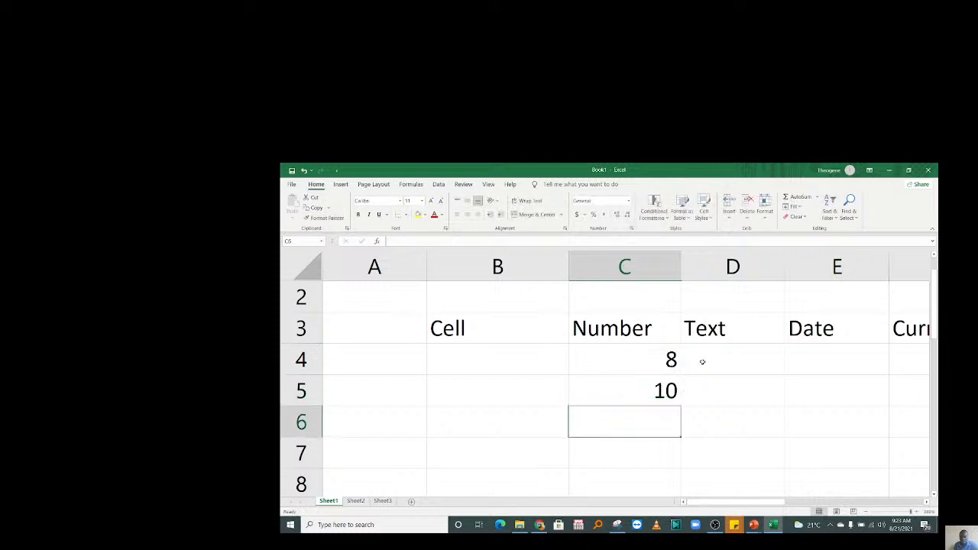
{"action": "left_click", "coordinate": [707, 366]}
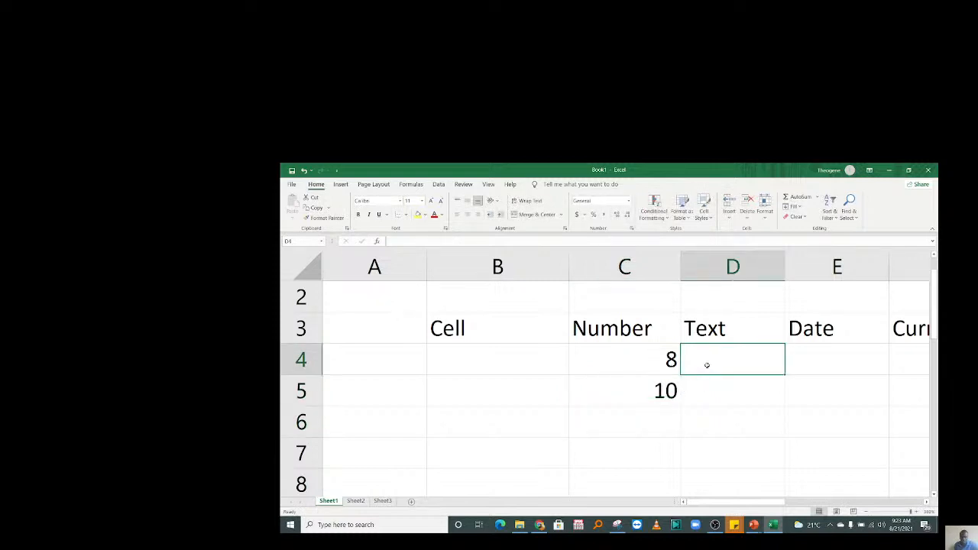
{"action": "type", "text": "RIC"}
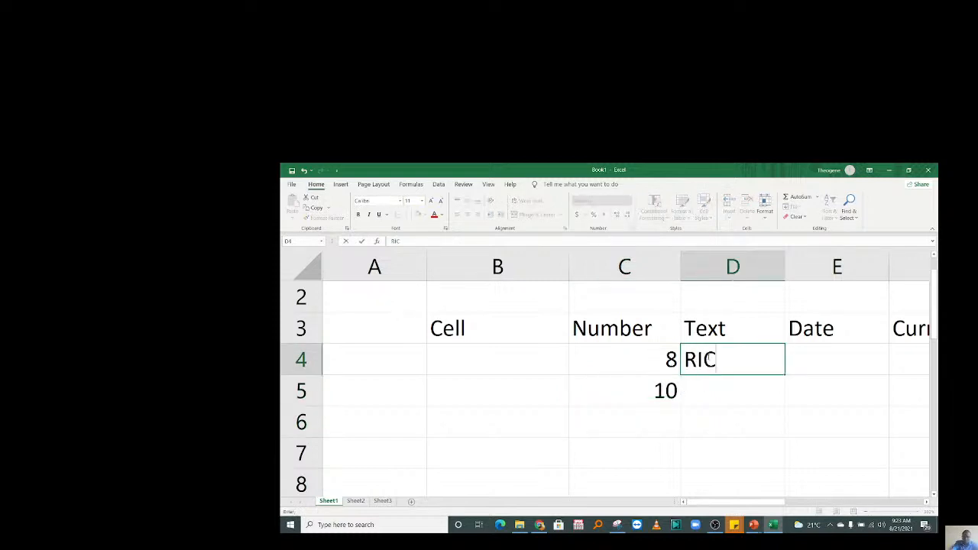
{"action": "key", "text": "Return"}
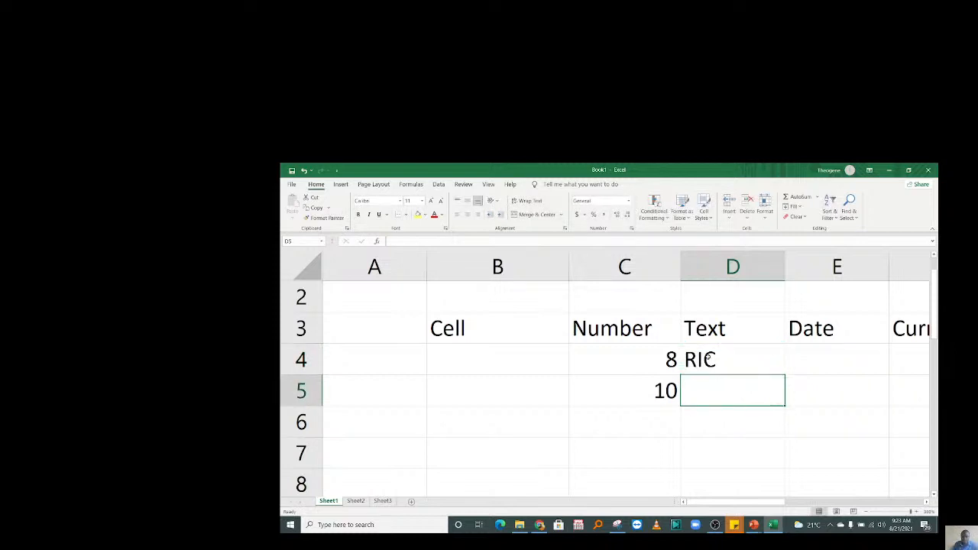
Apply the Number format to the RIC cell in D4.
{"action": "left_click", "coordinate": [709, 359]}
{"action": "left_click", "coordinate": [629, 201]}
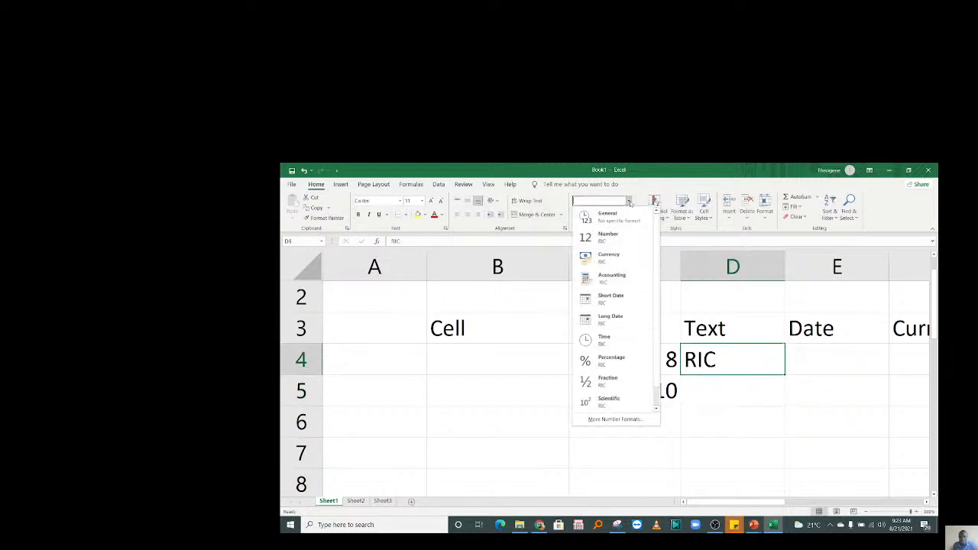
{"action": "left_click", "coordinate": [608, 237]}
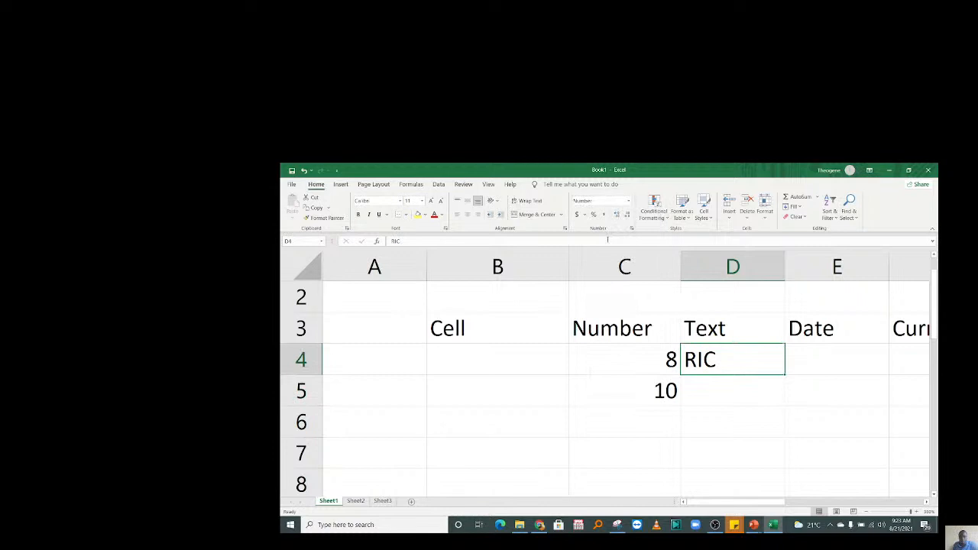
{"action": "left_click", "coordinate": [628, 201]}
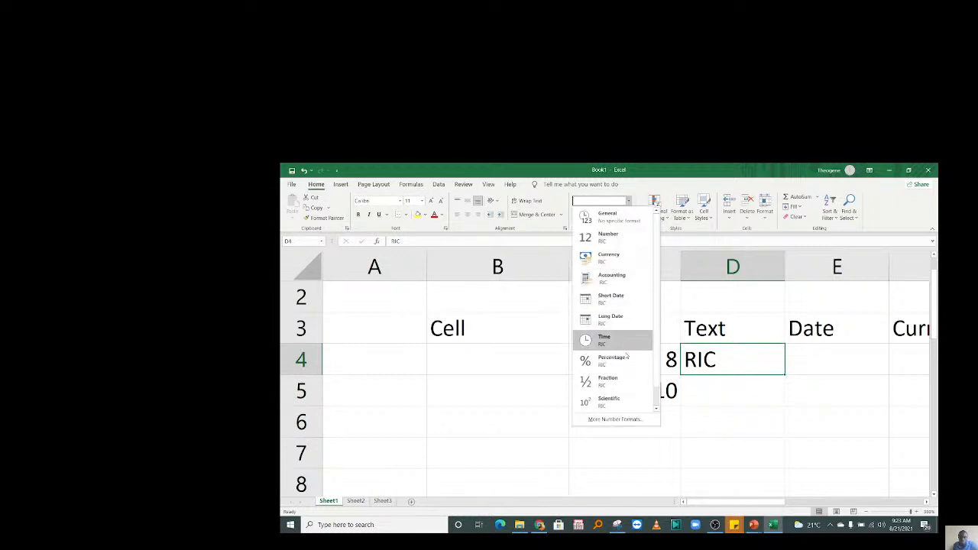
{"action": "left_click_drag", "start_coordinate": [655, 357], "coordinate": [656, 377]}
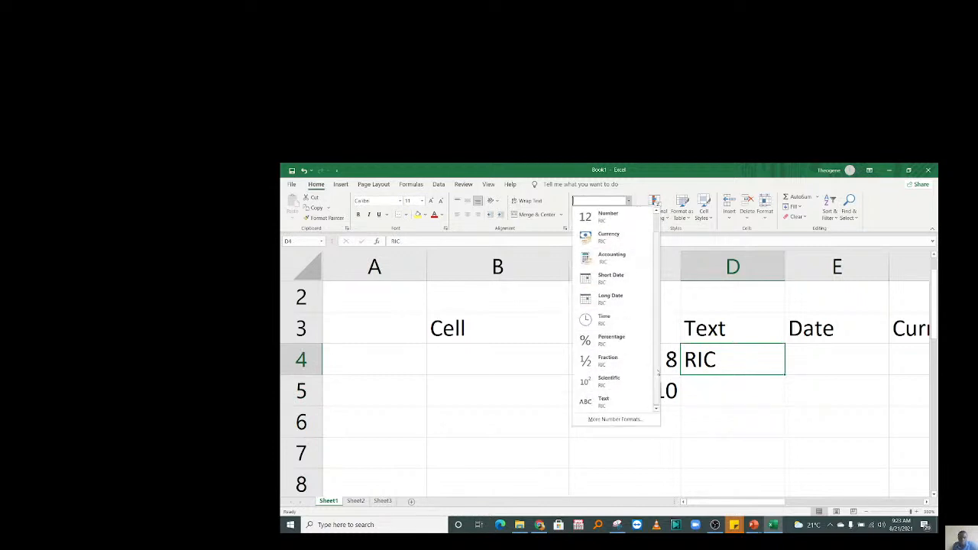
{"action": "left_click", "coordinate": [764, 388]}
{"action": "left_click", "coordinate": [650, 362]}
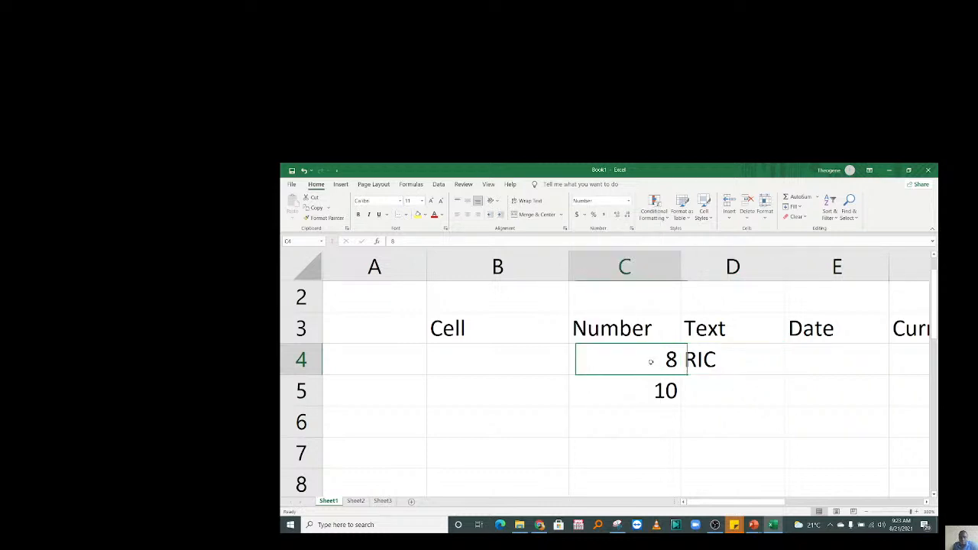
Enter 8 in E4 and format it as a Short Date.
{"action": "left_click", "coordinate": [825, 359]}
{"action": "type", "text": "8"}
{"action": "key", "text": "Return"}
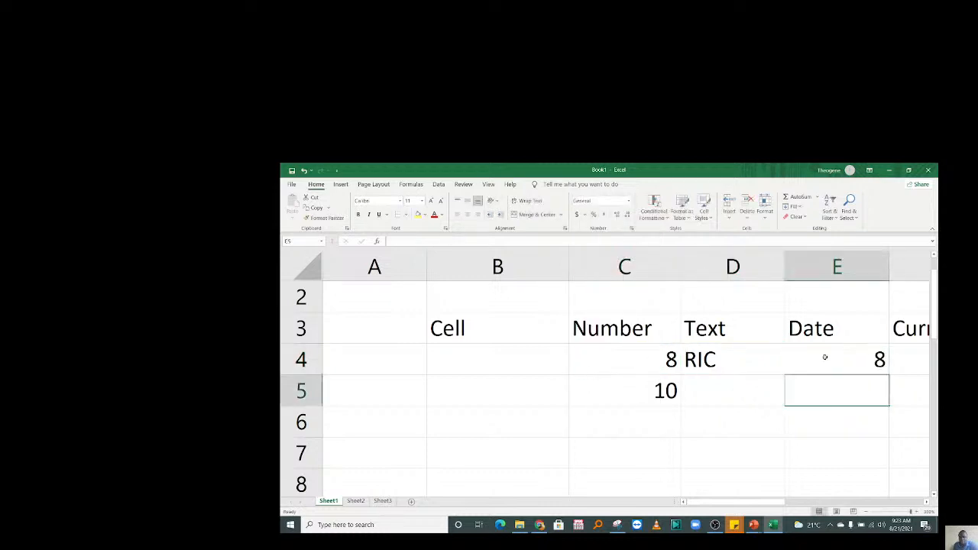
{"action": "left_click", "coordinate": [825, 357]}
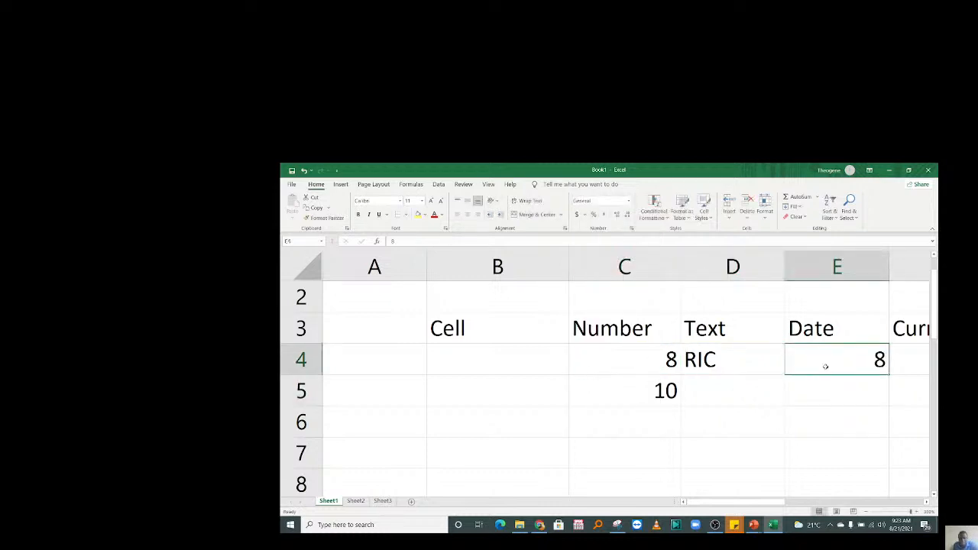
{"action": "left_click", "coordinate": [629, 202]}
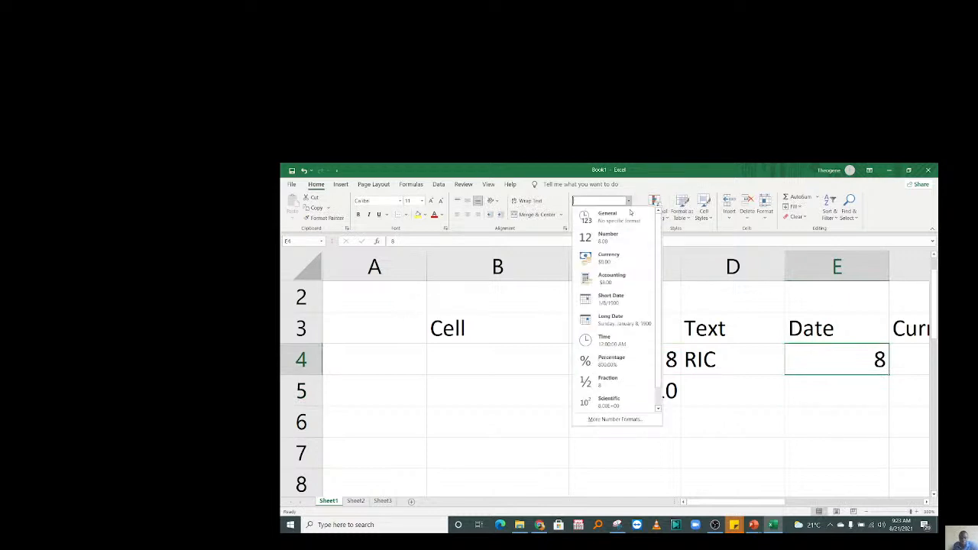
{"action": "left_click", "coordinate": [610, 298]}
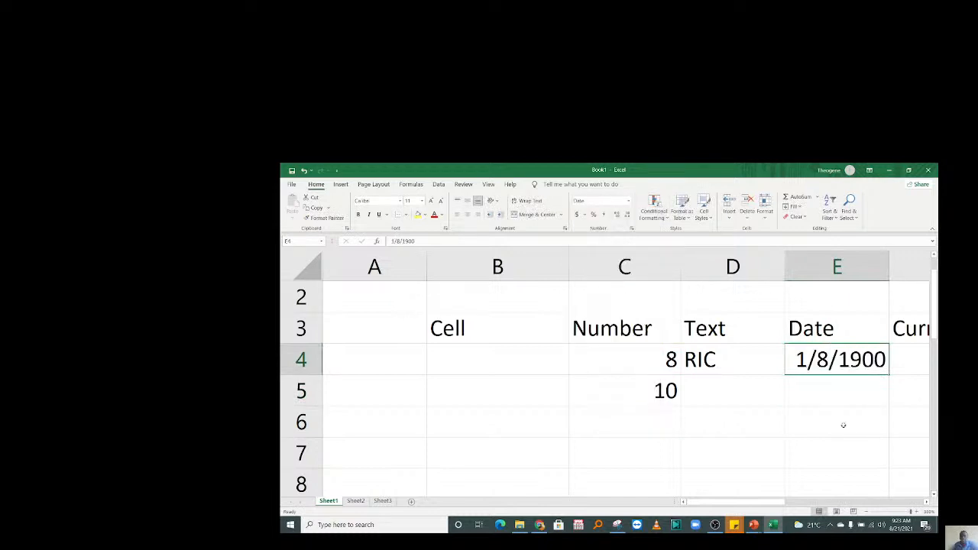
Format the Date column cells from E4 downward as Short Date.
{"action": "left_click", "coordinate": [843, 424]}
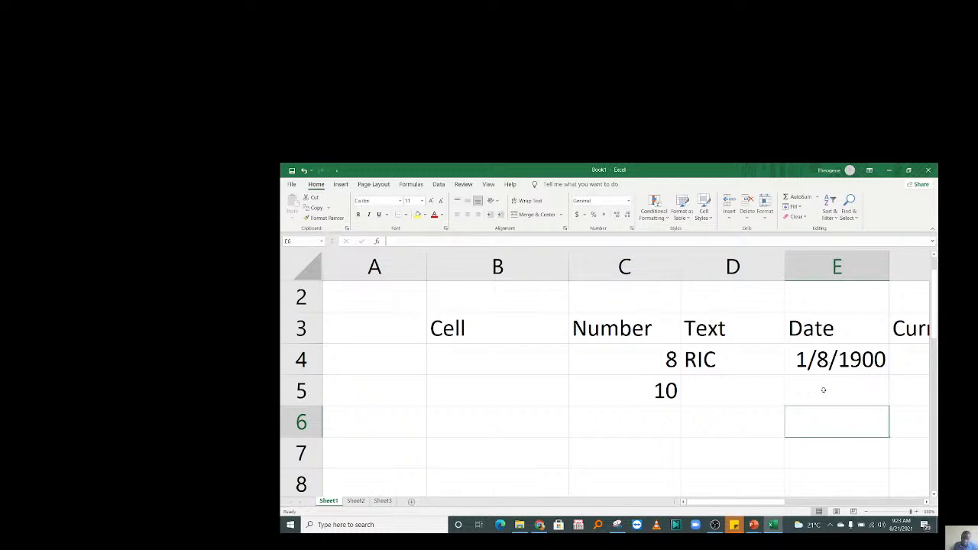
{"action": "left_click_drag", "start_coordinate": [829, 359], "coordinate": [841, 458]}
{"action": "left_click", "coordinate": [628, 200]}
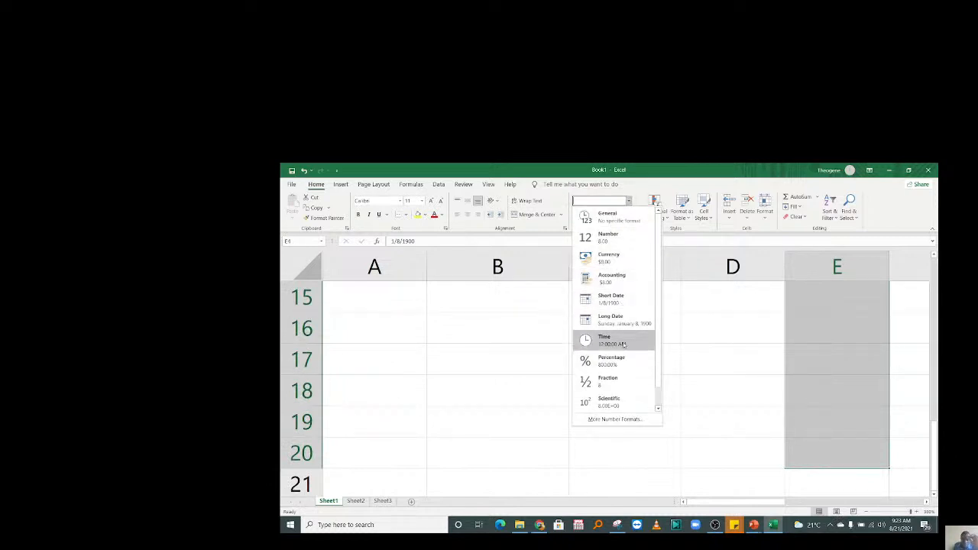
{"action": "left_click", "coordinate": [623, 302]}
{"action": "scroll", "coordinate": [935, 384], "scroll_direction": "up", "scroll_amount": 5}
Enter 600 in E5 and 700 in E6, showing 8/22/1901 and 11/30/1901.
{"action": "left_click", "coordinate": [860, 433]}
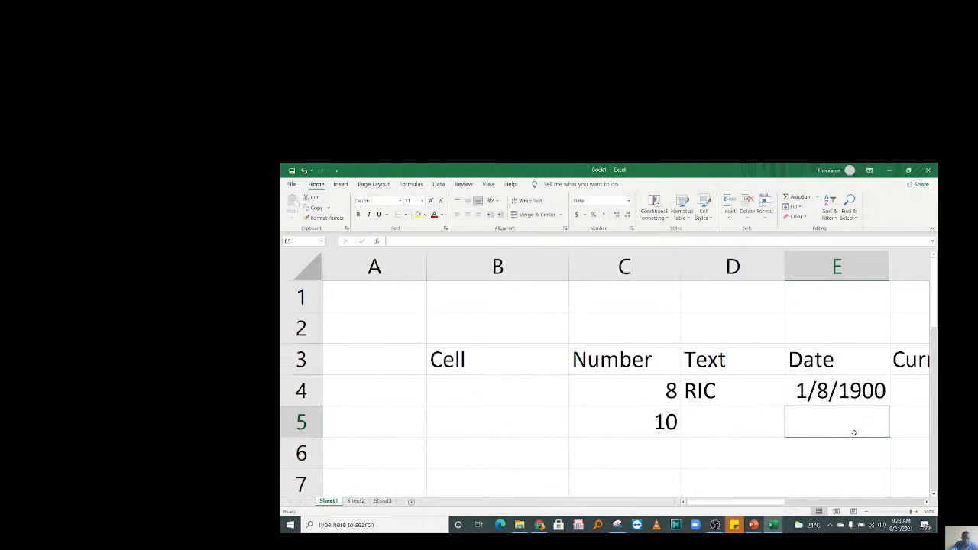
{"action": "type", "text": "600"}
{"action": "key", "text": "Return"}
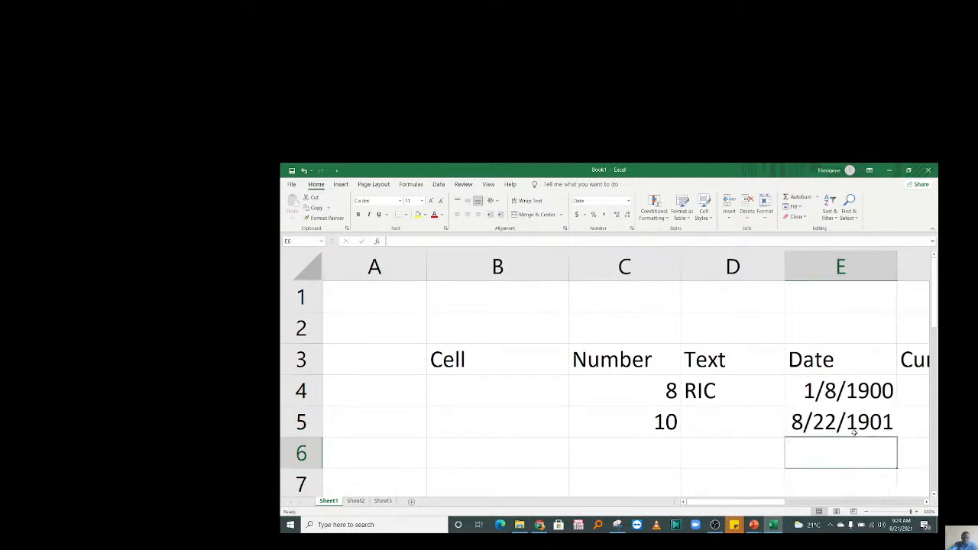
{"action": "type", "text": "70"}
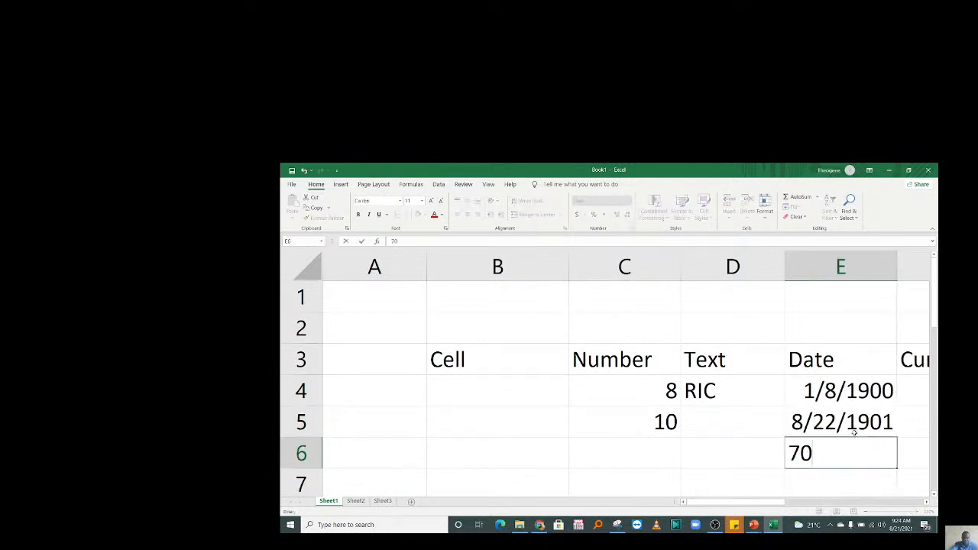
{"action": "type", "text": "0"}
{"action": "key", "text": "Return"}
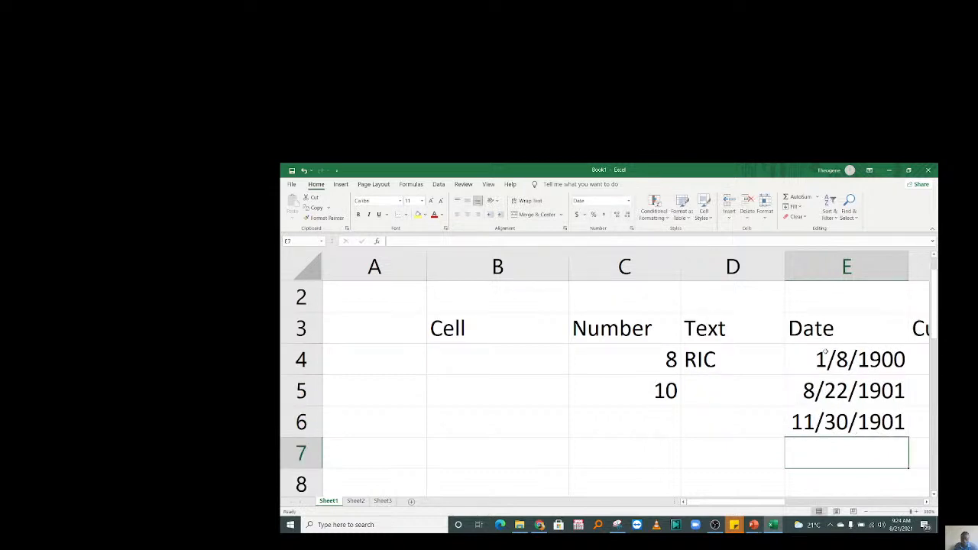
{"action": "left_click_drag", "start_coordinate": [825, 351], "coordinate": [836, 493]}
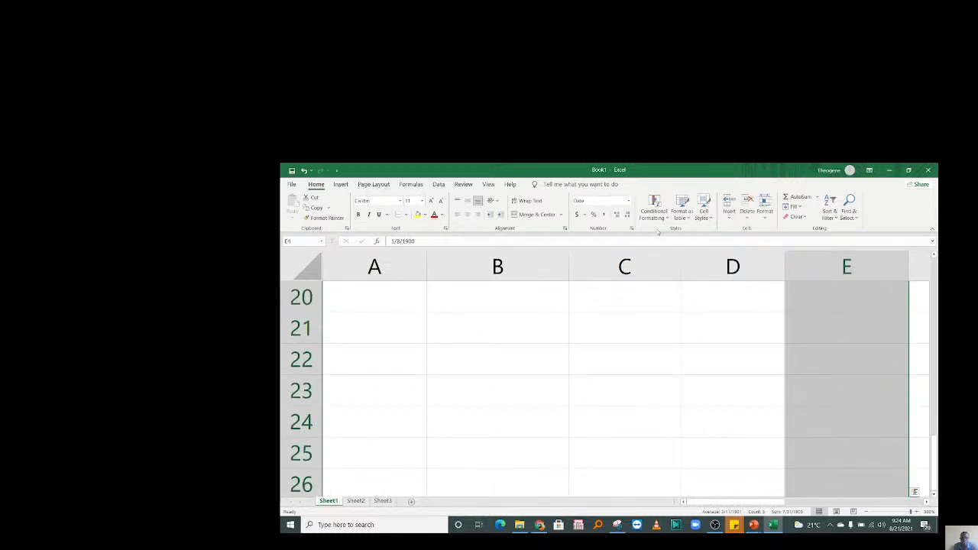
{"action": "left_click", "coordinate": [628, 201]}
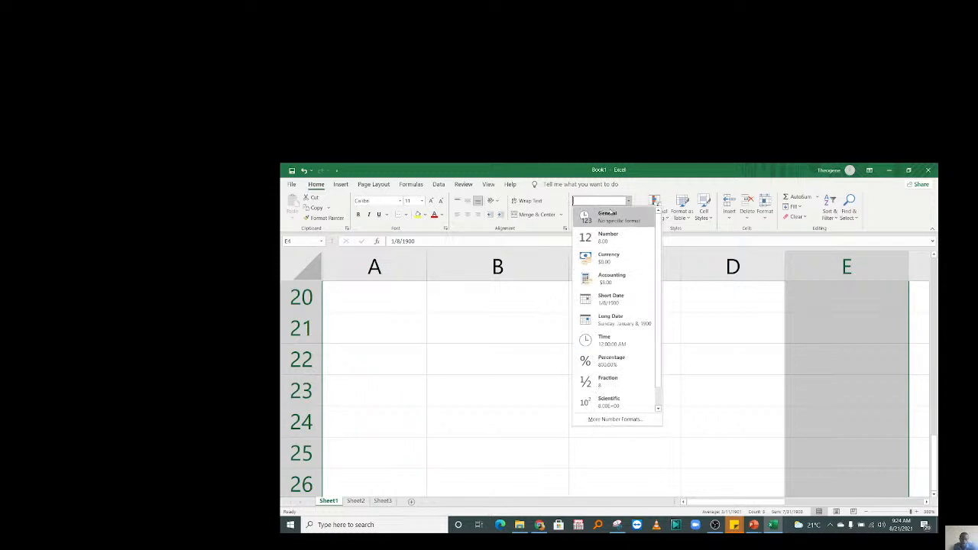
{"action": "left_click", "coordinate": [609, 235]}
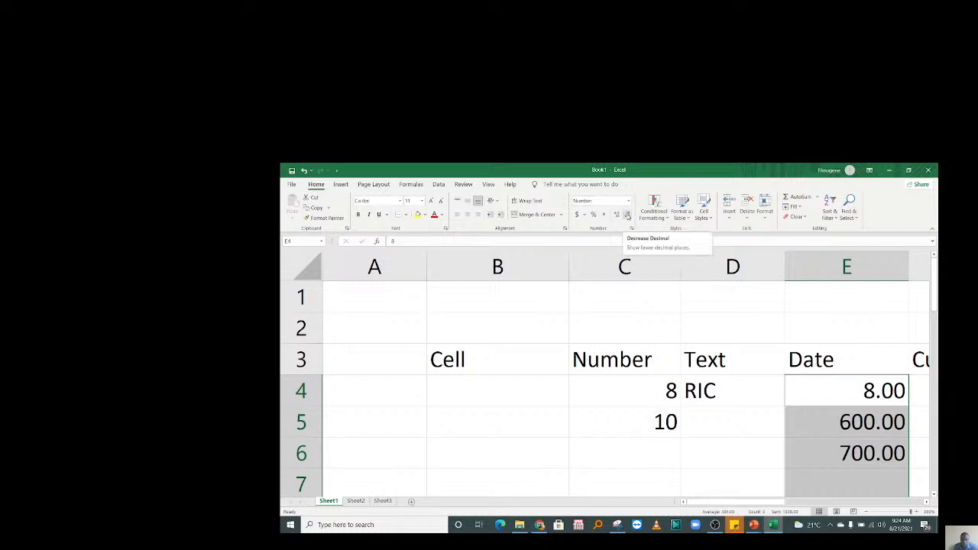
{"action": "left_click", "coordinate": [627, 215]}
{"action": "left_click", "coordinate": [627, 214]}
{"action": "left_click", "coordinate": [754, 426]}
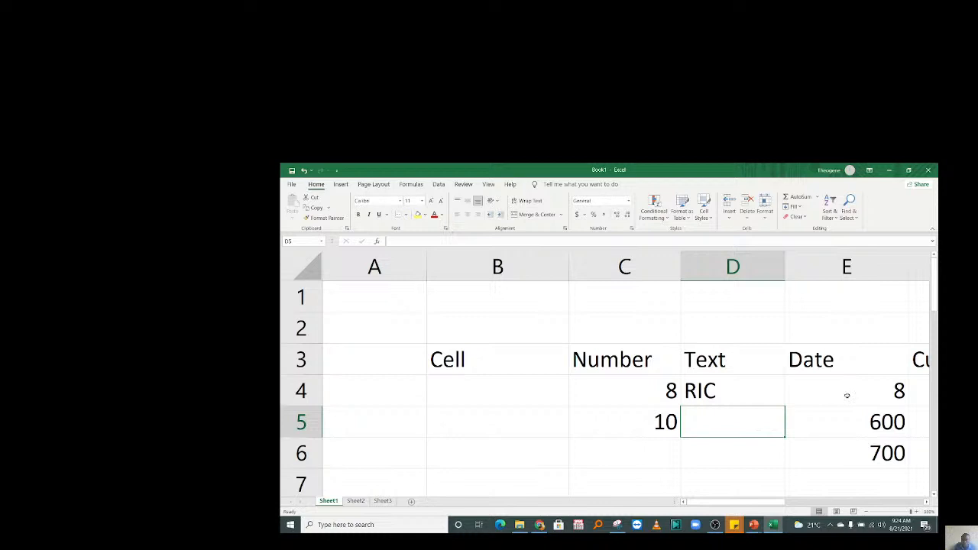
{"action": "left_click_drag", "start_coordinate": [847, 395], "coordinate": [846, 485]}
{"action": "left_click", "coordinate": [628, 200]}
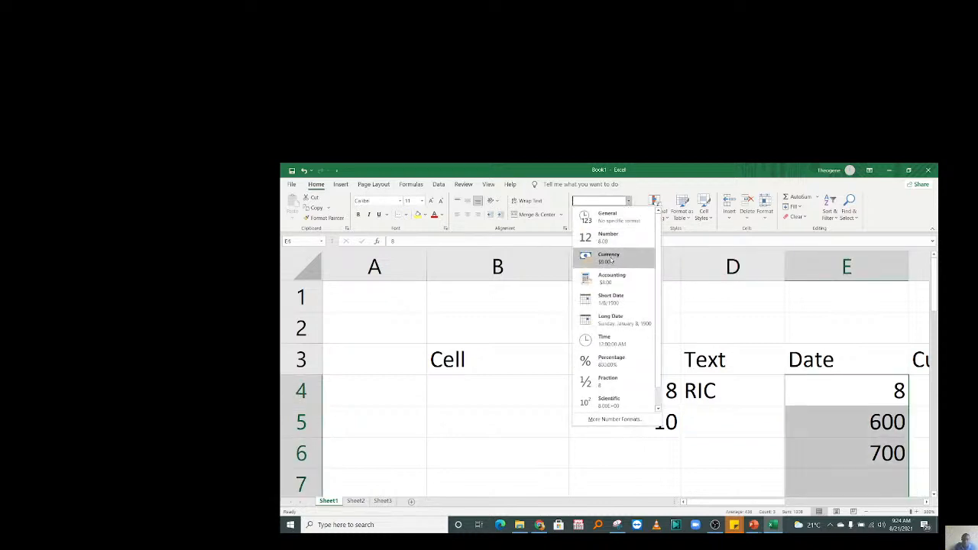
{"action": "left_click", "coordinate": [611, 299]}
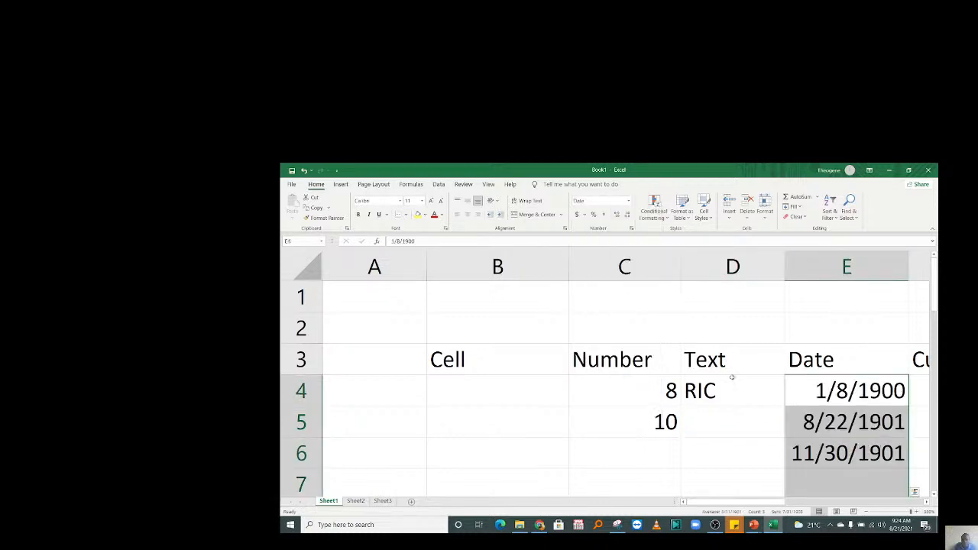
{"action": "left_click", "coordinate": [764, 409]}
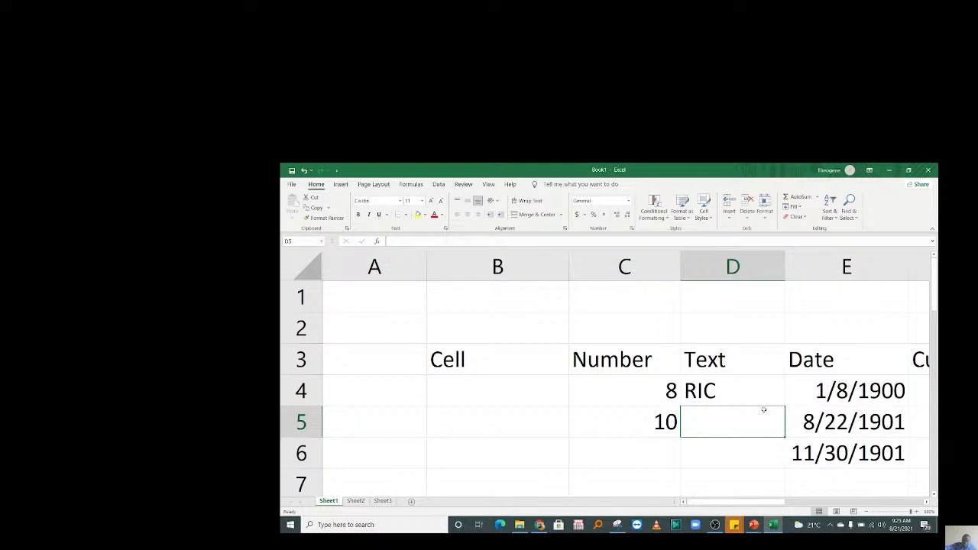
{"action": "key", "text": "Right"}
{"action": "key", "text": "Right"}
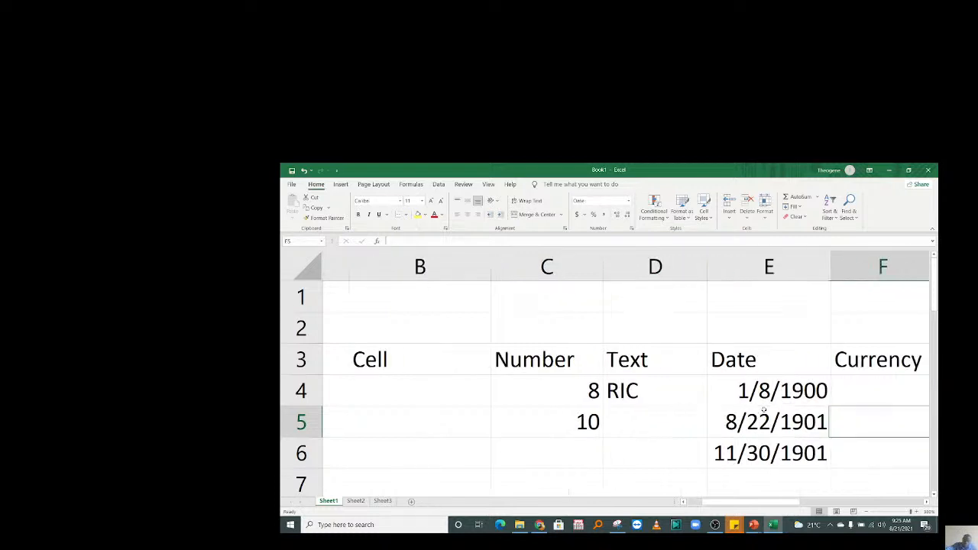
{"action": "key", "text": "Right"}
{"action": "key", "text": "Right"}
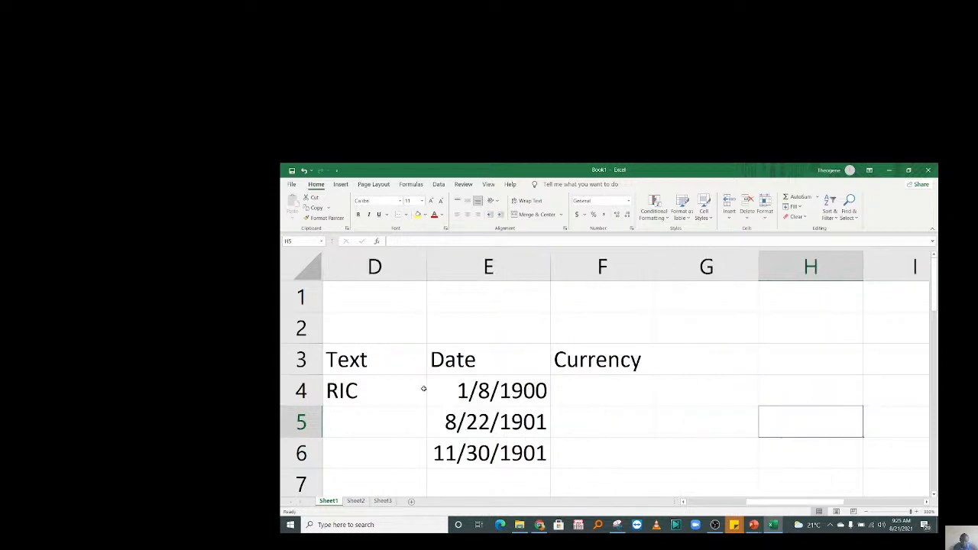
{"action": "left_click", "coordinate": [588, 394]}
{"action": "left_click_drag", "start_coordinate": [588, 394], "coordinate": [601, 362]}
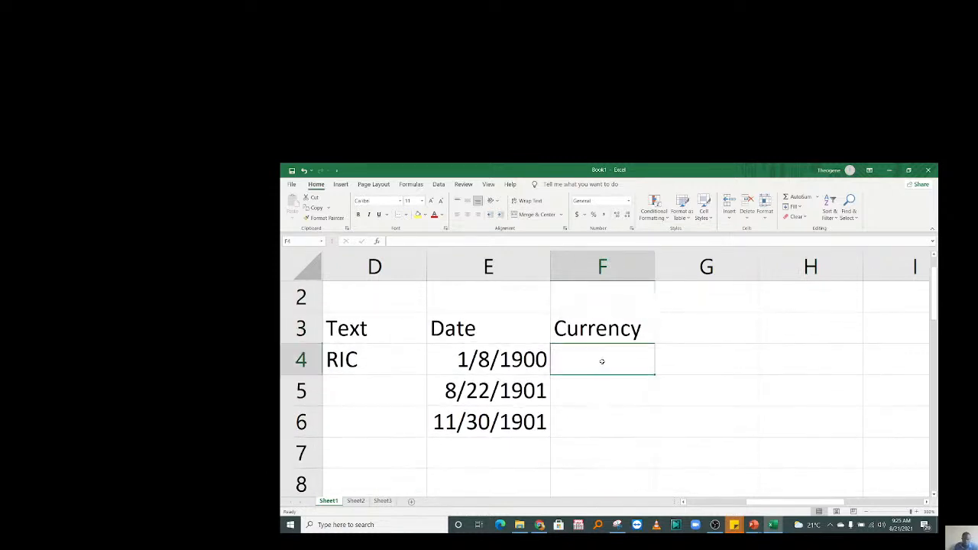
{"action": "type", "text": "1000"}
{"action": "key", "text": "Return"}
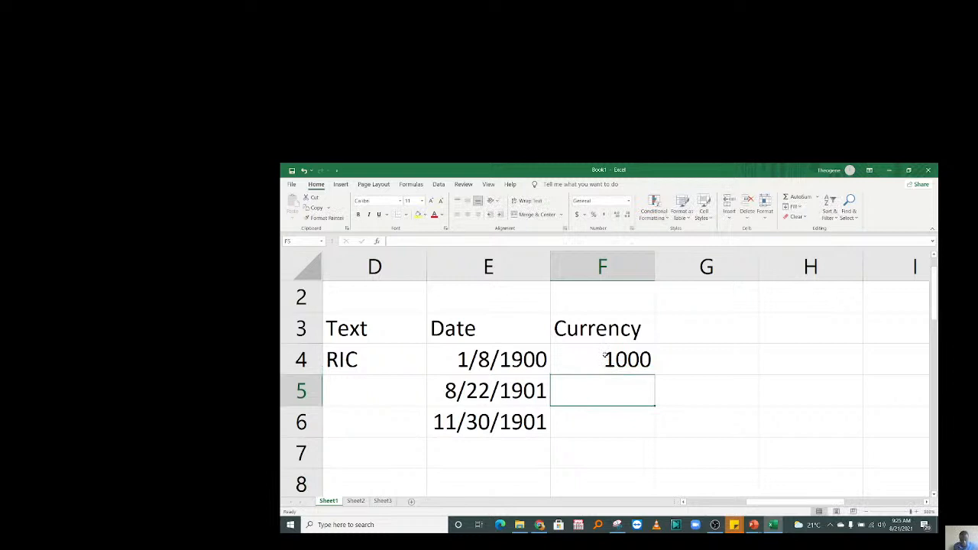
{"action": "left_click", "coordinate": [606, 360]}
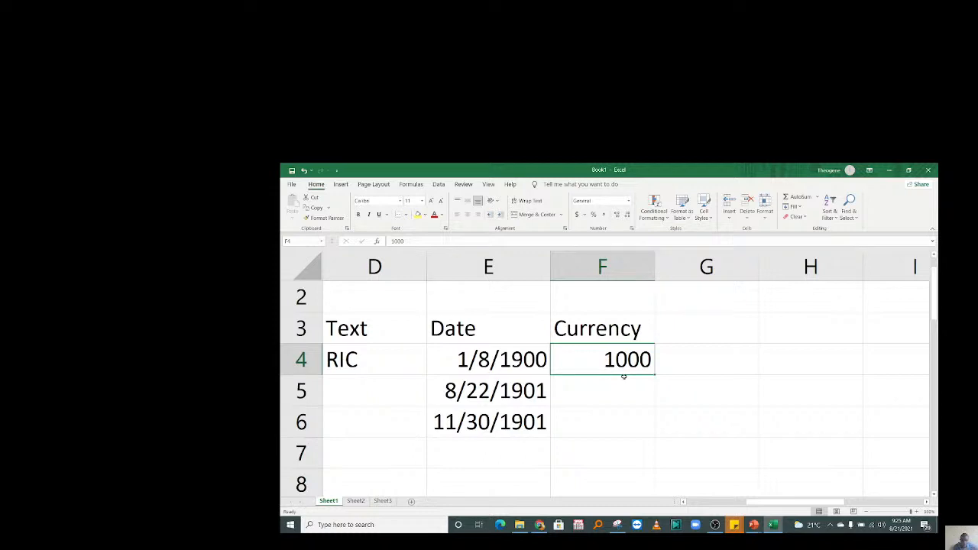
{"action": "double_click", "coordinate": [587, 361]}
{"action": "type", "text": "rwf"}
{"action": "key", "text": "BackSpace"}
{"action": "key", "text": "BackSpace"}
{"action": "key", "text": "BackSpace"}
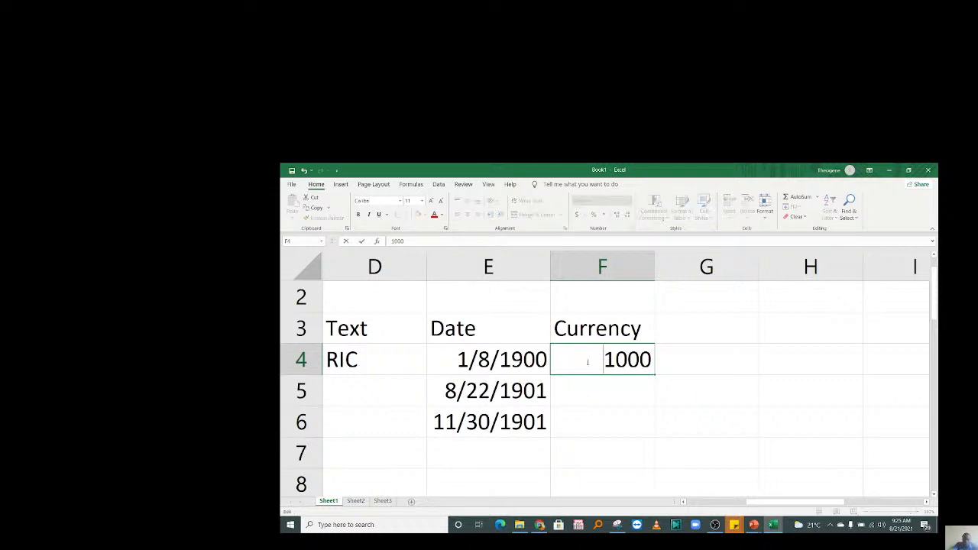
{"action": "key", "text": "Return"}
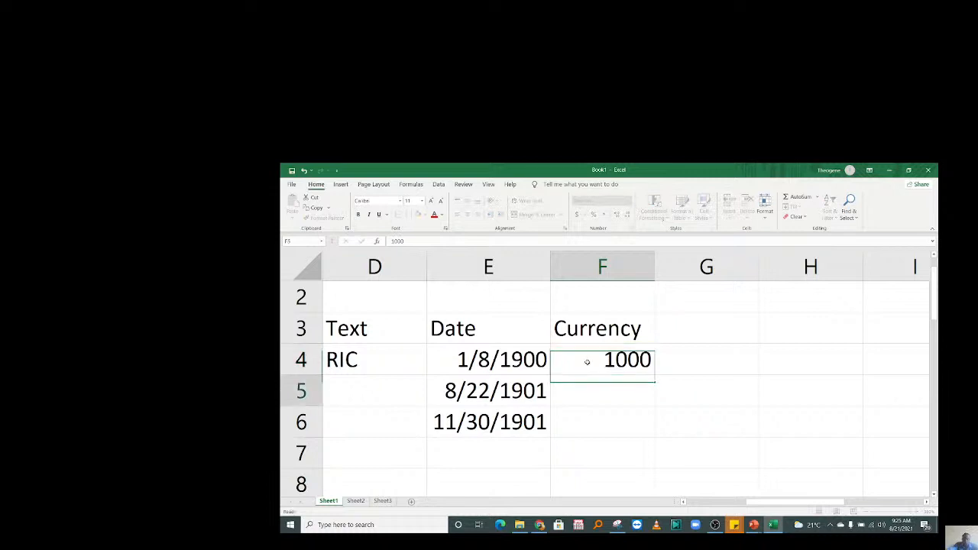
Select the Currency column cells and choose the Currency category in More Number Formats.
{"action": "left_click_drag", "start_coordinate": [576, 395], "coordinate": [591, 480]}
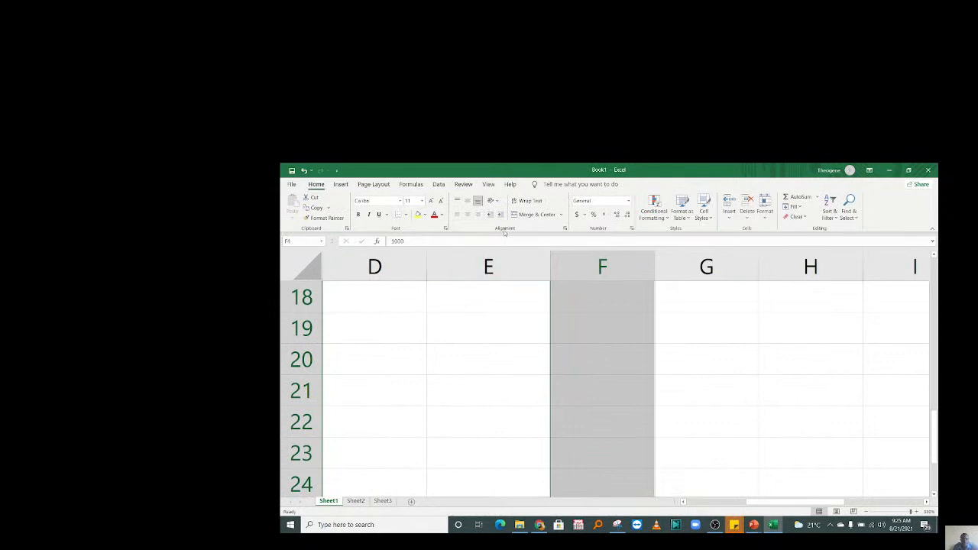
{"action": "left_click", "coordinate": [630, 201]}
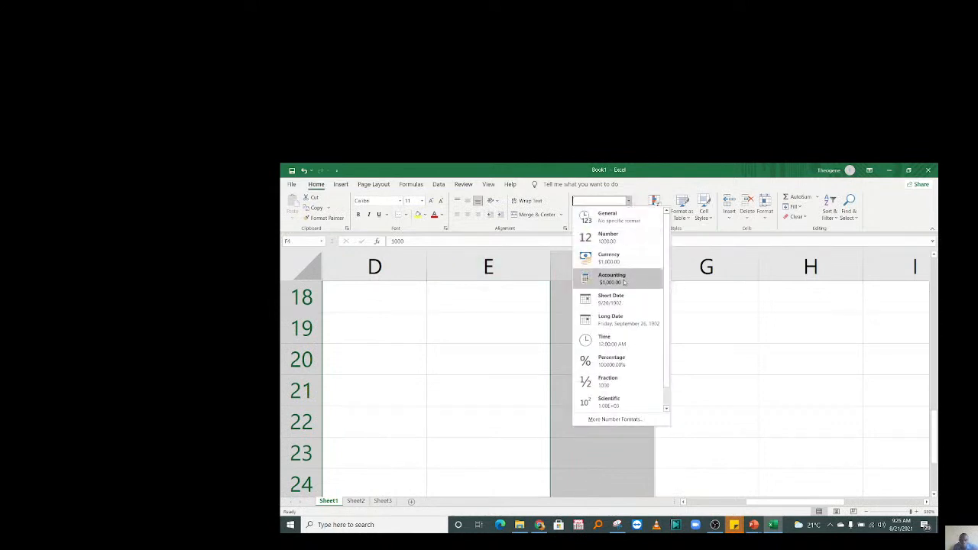
{"action": "left_click", "coordinate": [625, 419]}
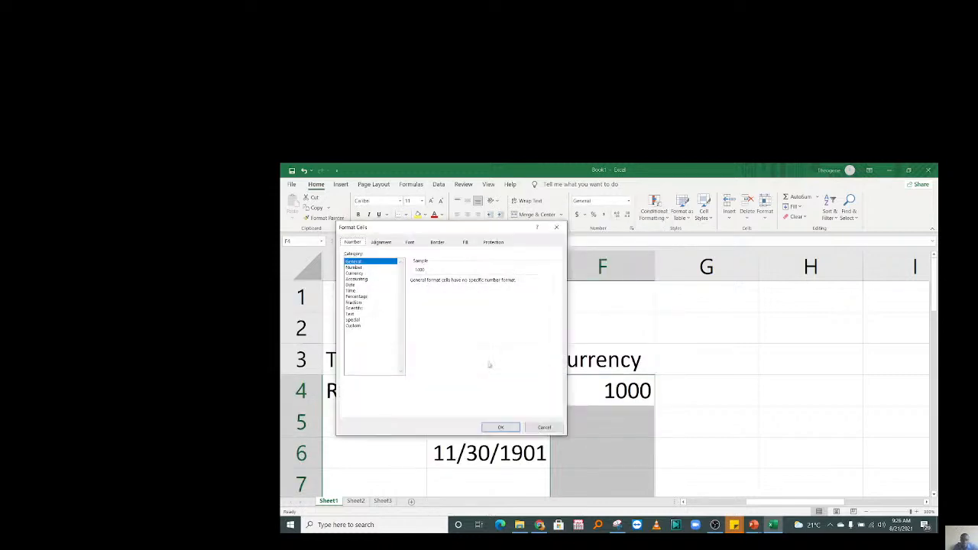
{"action": "left_click", "coordinate": [359, 274]}
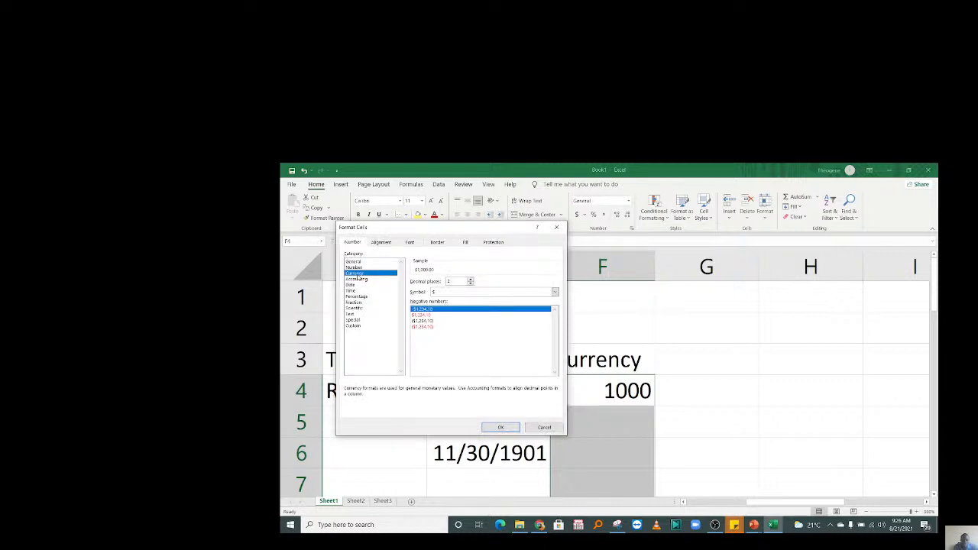
Set the currency symbol to RF Kinyarwanda and apply it, so F4 reads RF 1,000.00.
{"action": "left_click", "coordinate": [555, 292]}
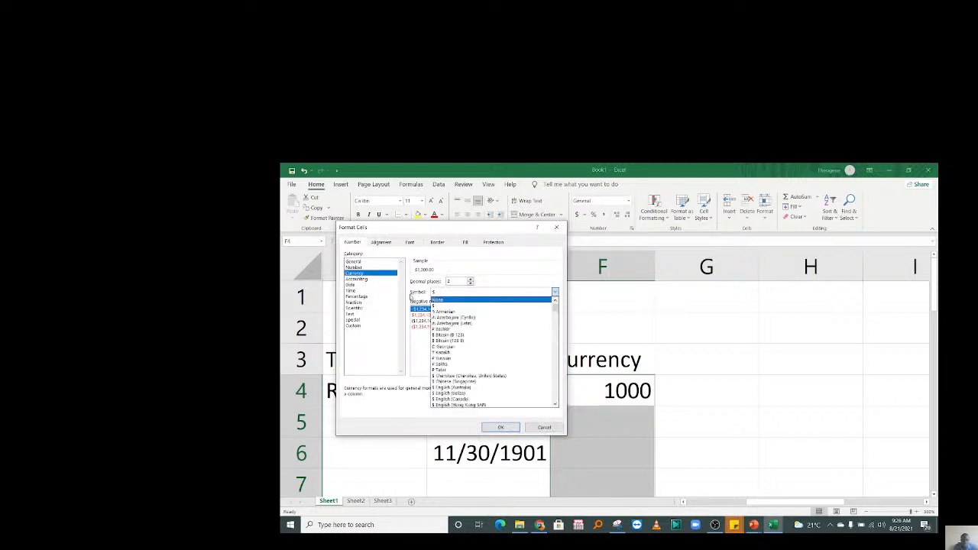
{"action": "scroll", "coordinate": [489, 374], "scroll_direction": "down", "scroll_amount": 15}
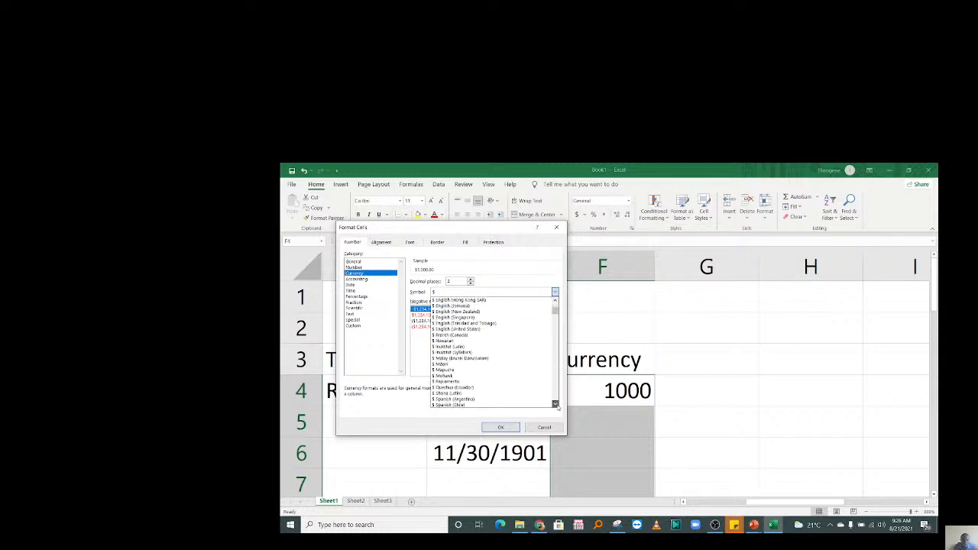
{"action": "scroll", "coordinate": [557, 406], "scroll_direction": "down", "scroll_amount": 4}
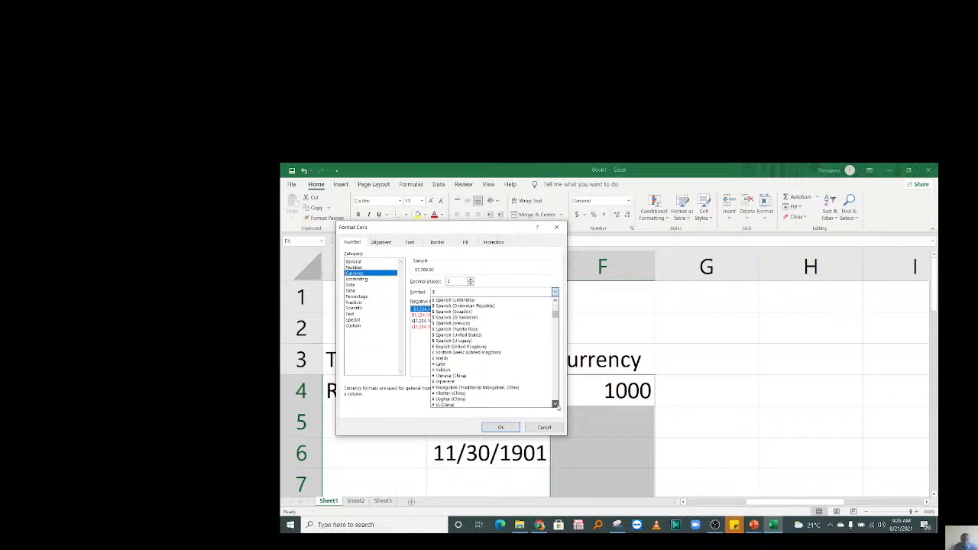
{"action": "scroll", "coordinate": [557, 407], "scroll_direction": "down", "scroll_amount": 8}
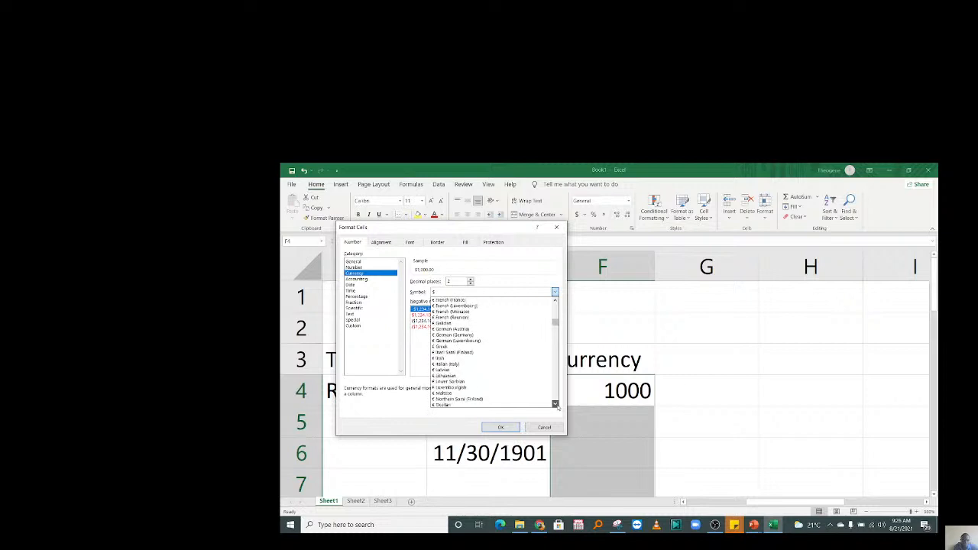
{"action": "scroll", "coordinate": [557, 407], "scroll_direction": "down", "scroll_amount": 2}
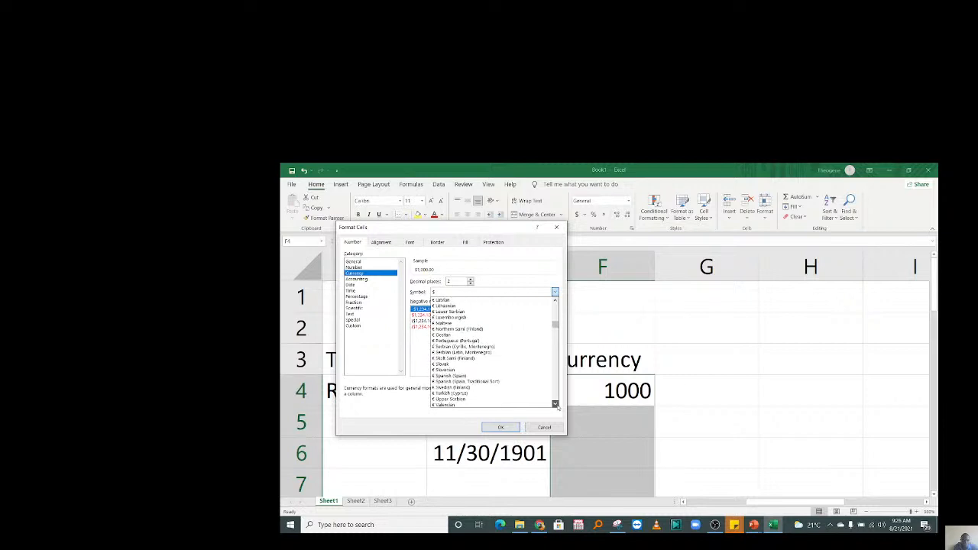
{"action": "scroll", "coordinate": [557, 407], "scroll_direction": "down", "scroll_amount": 5}
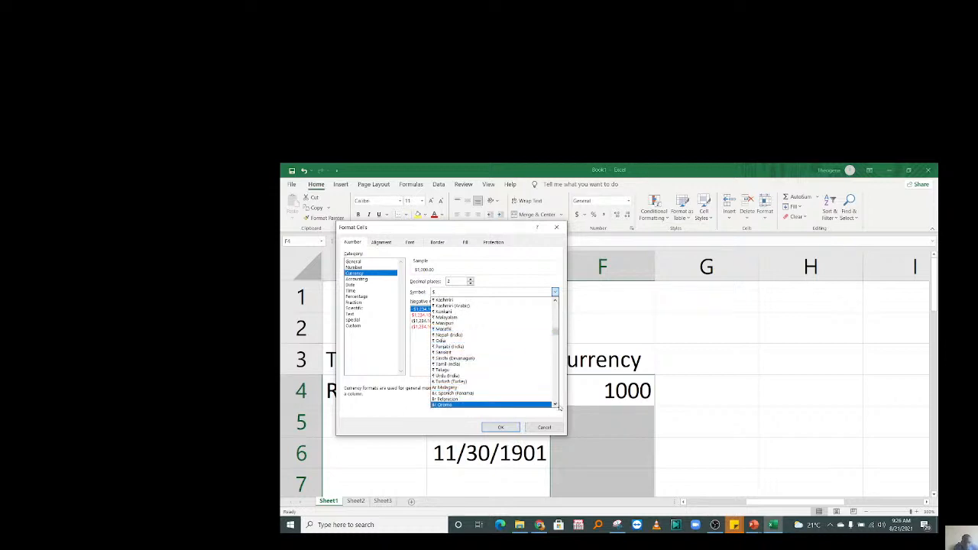
{"action": "scroll", "coordinate": [560, 407], "scroll_direction": "down", "scroll_amount": 3}
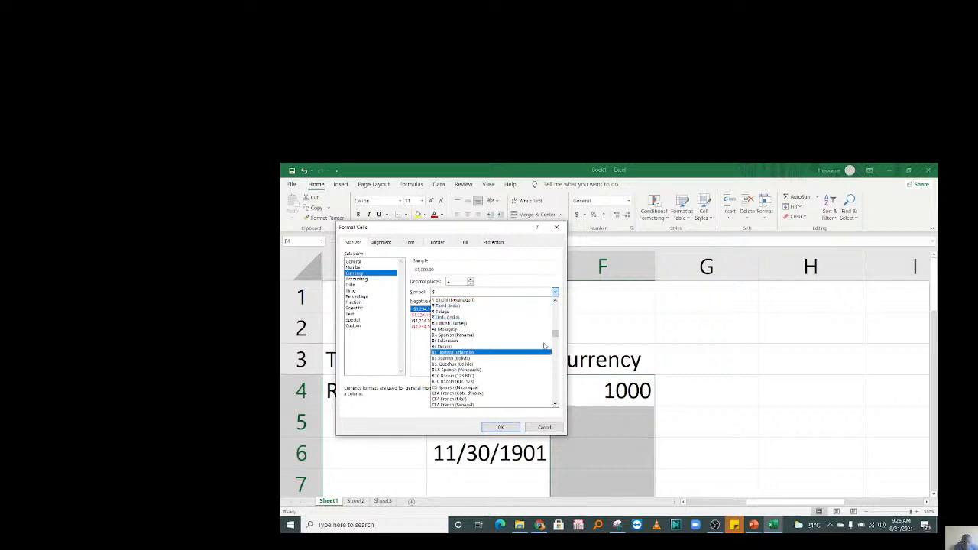
{"action": "scroll", "coordinate": [557, 339], "scroll_direction": "down", "scroll_amount": 2}
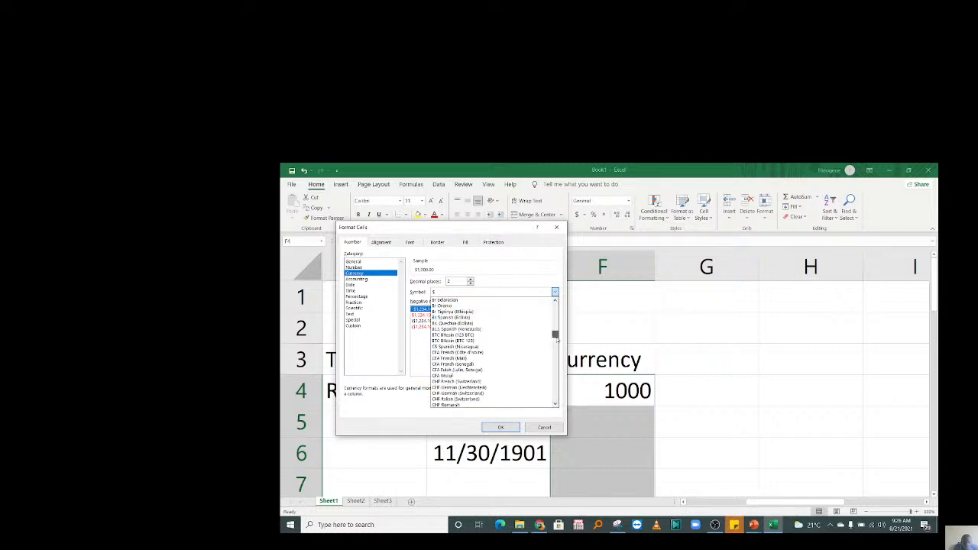
{"action": "left_click_drag", "start_coordinate": [558, 339], "coordinate": [556, 352]}
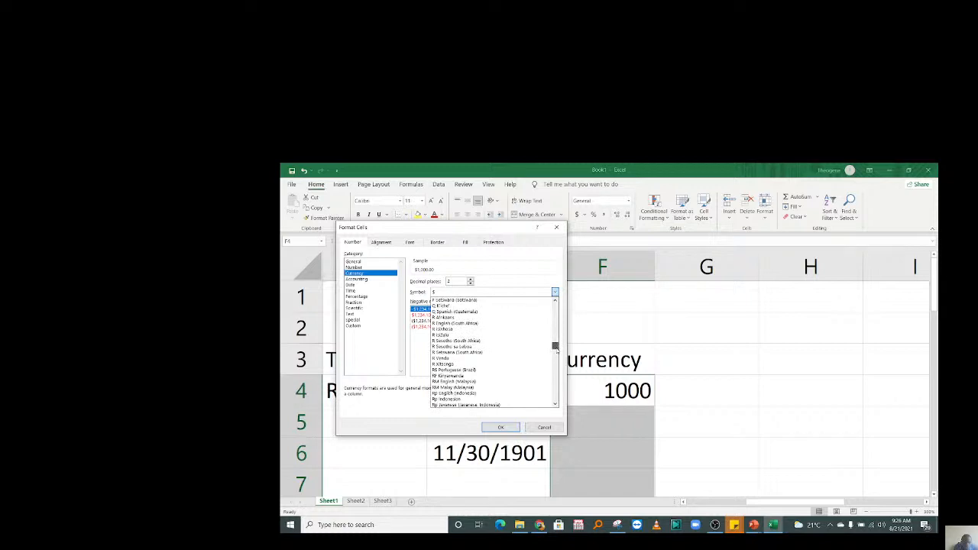
{"action": "left_click_drag", "start_coordinate": [557, 351], "coordinate": [556, 352]}
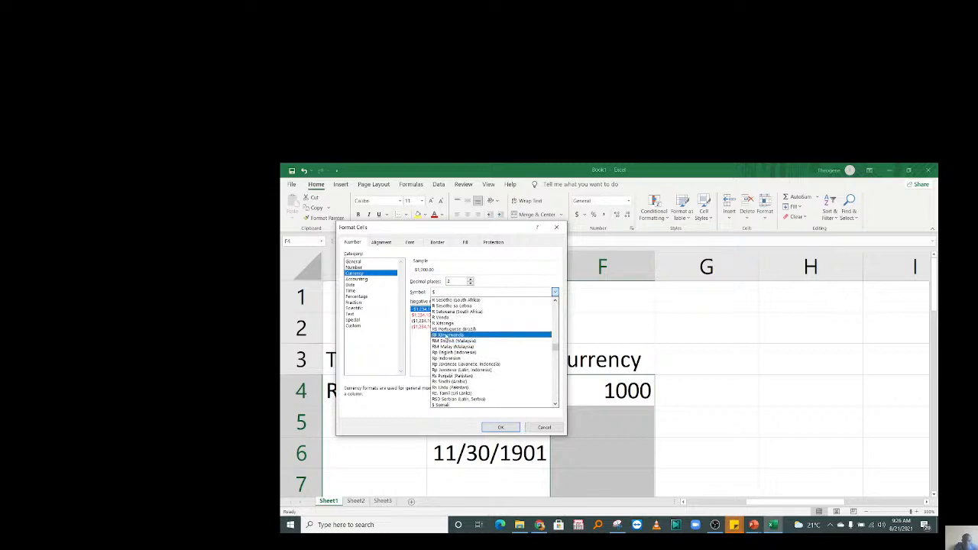
{"action": "left_click", "coordinate": [448, 336]}
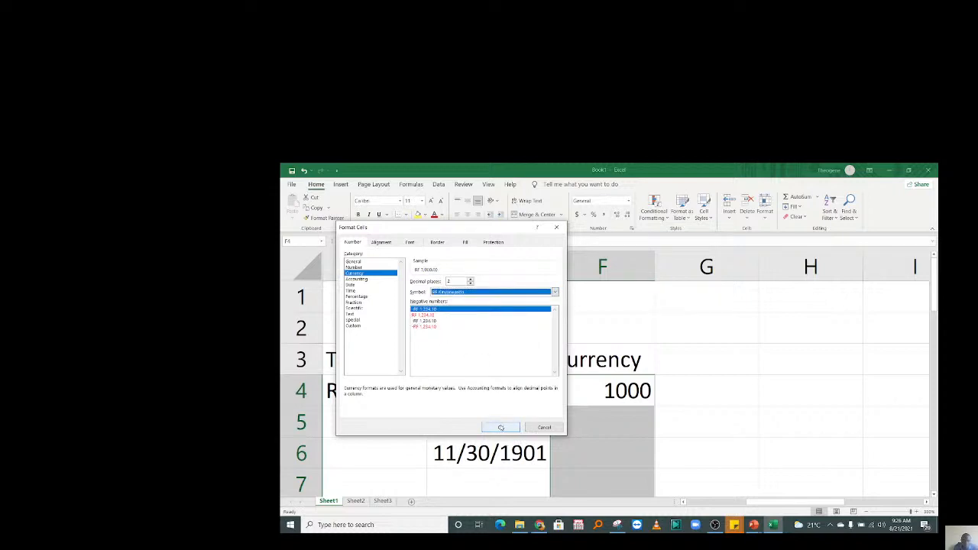
{"action": "left_click", "coordinate": [500, 427]}
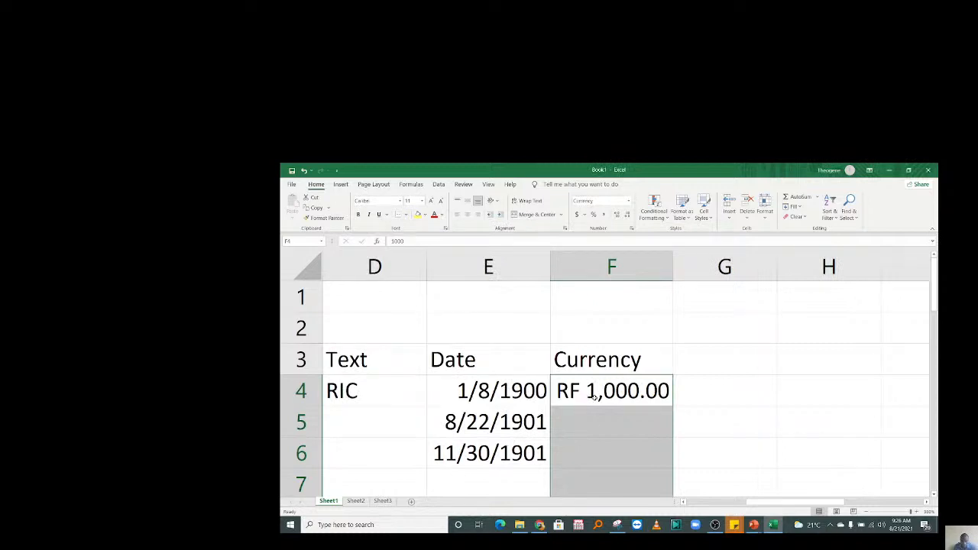
Drop the franc amounts to zero decimals and enter 500 in F5 and 10 in F6.
{"action": "left_click", "coordinate": [626, 215]}
{"action": "left_click", "coordinate": [626, 216]}
{"action": "left_click", "coordinate": [636, 426]}
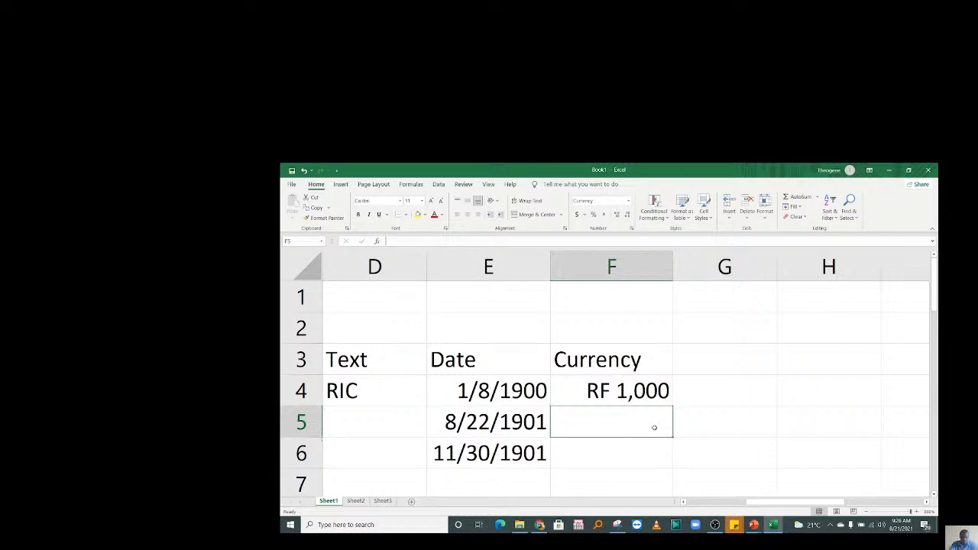
{"action": "type", "text": "50"}
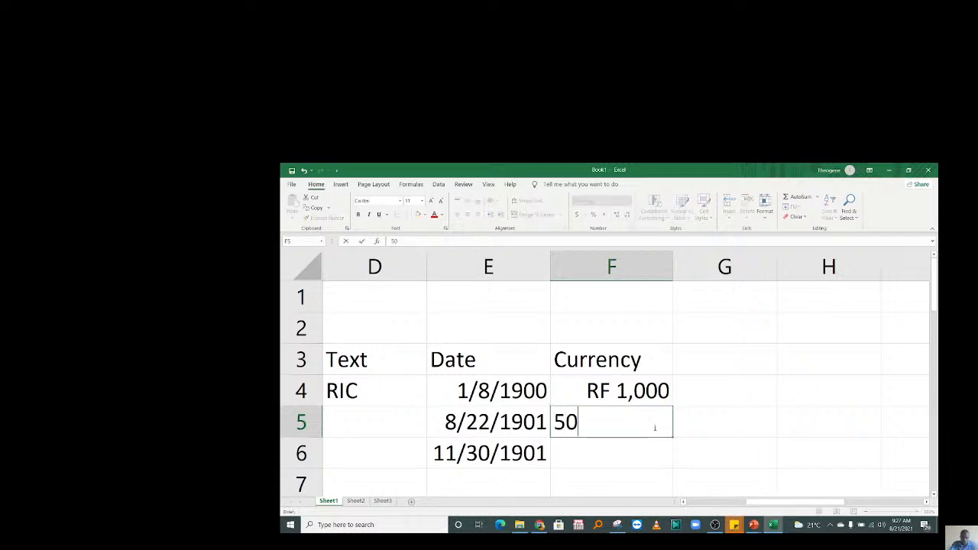
{"action": "key", "text": "Return"}
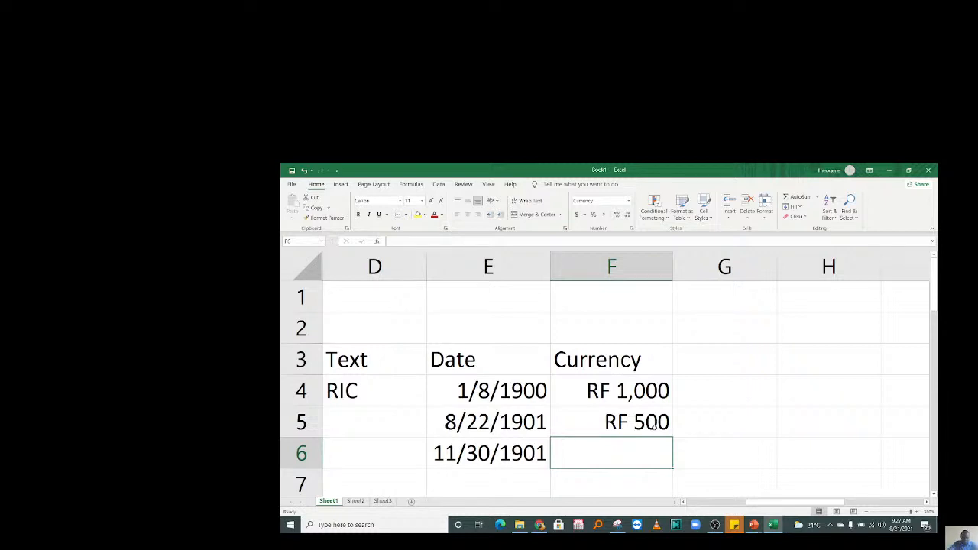
{"action": "type", "text": "10"}
{"action": "key", "text": "Return"}
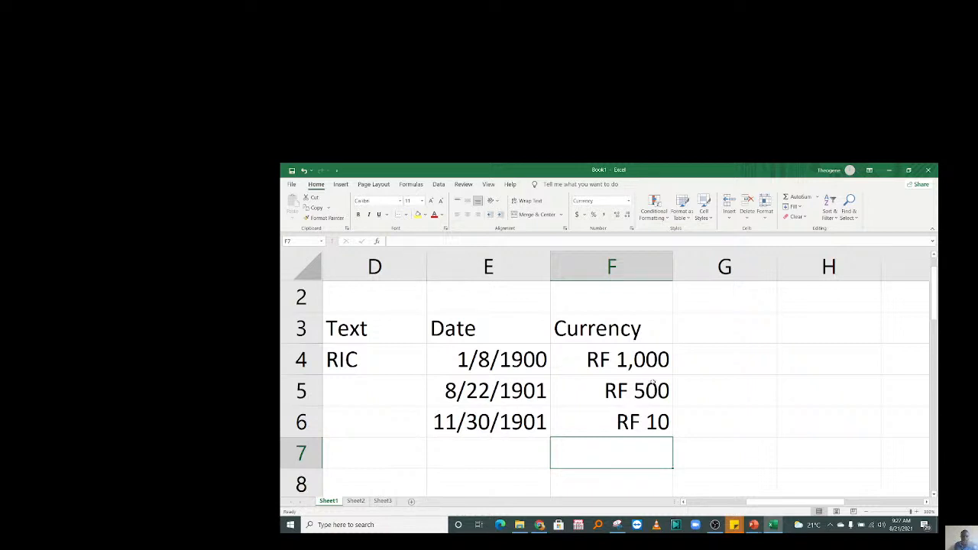
Format F4:F10 as Currency with the $ symbol so amounts read $1,000, $500 and $10.
{"action": "left_click_drag", "start_coordinate": [641, 363], "coordinate": [615, 422]}
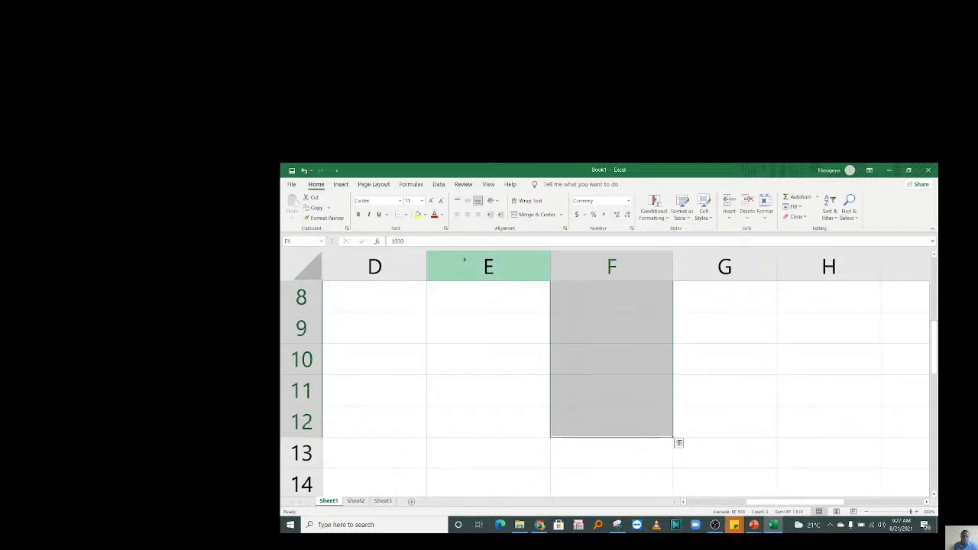
{"action": "left_click", "coordinate": [629, 201]}
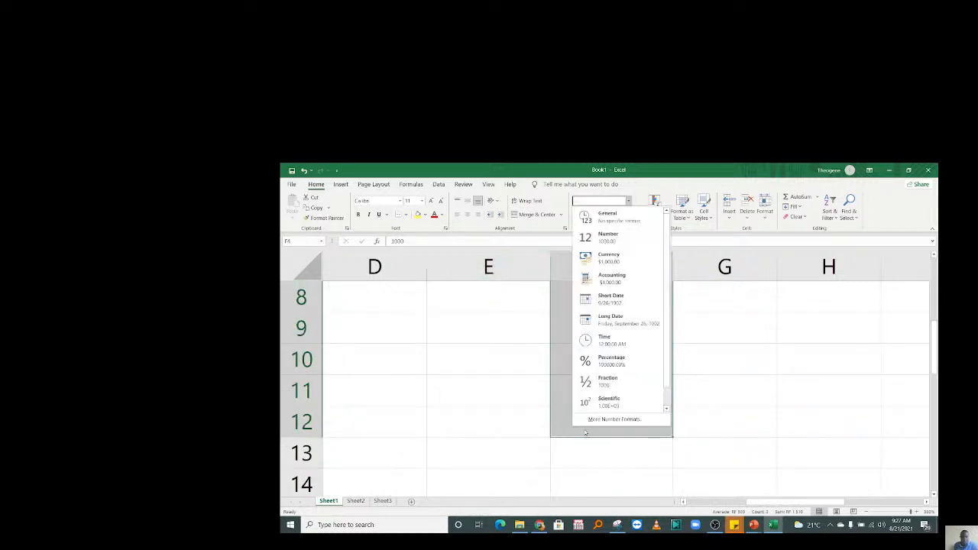
{"action": "left_click", "coordinate": [608, 420]}
{"action": "left_click", "coordinate": [555, 292]}
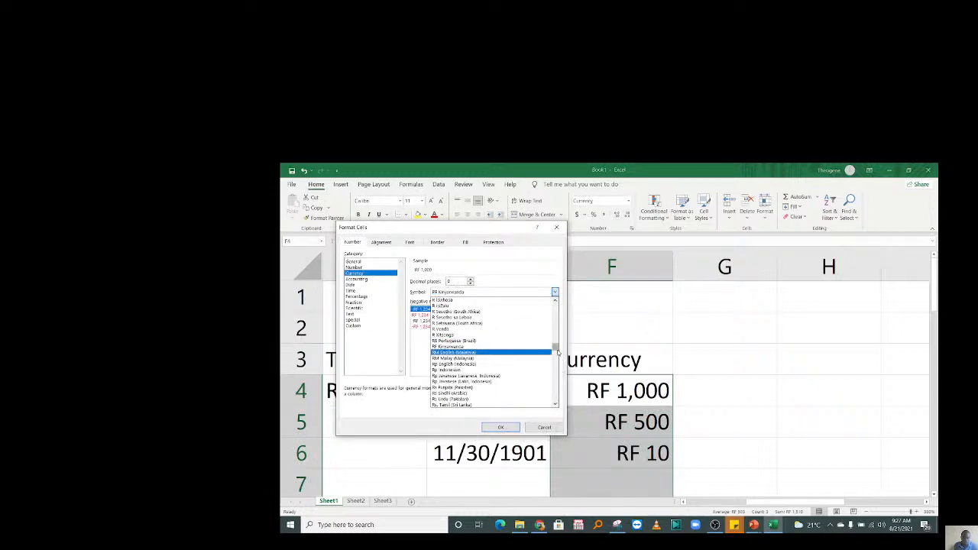
{"action": "left_click_drag", "start_coordinate": [558, 352], "coordinate": [552, 295]}
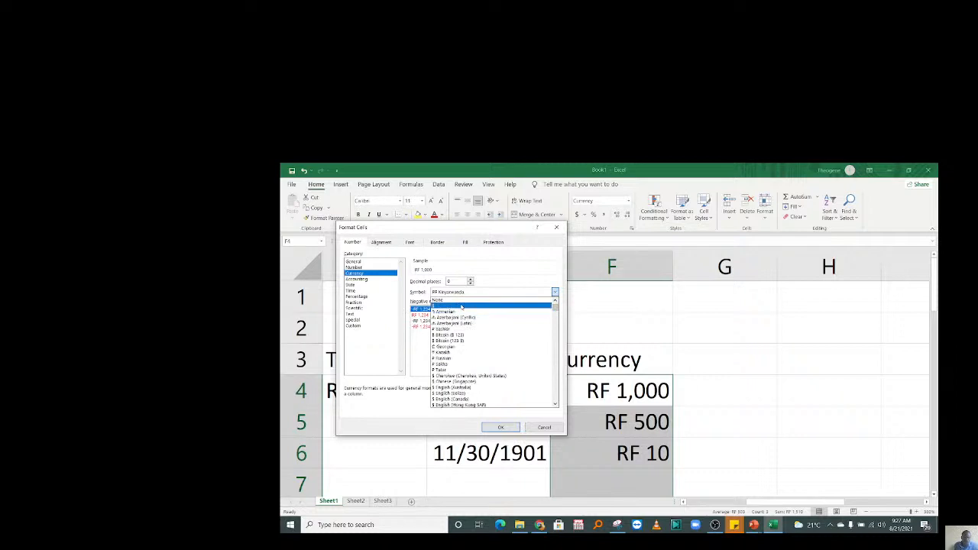
{"action": "left_click", "coordinate": [460, 306]}
{"action": "left_click", "coordinate": [500, 427]}
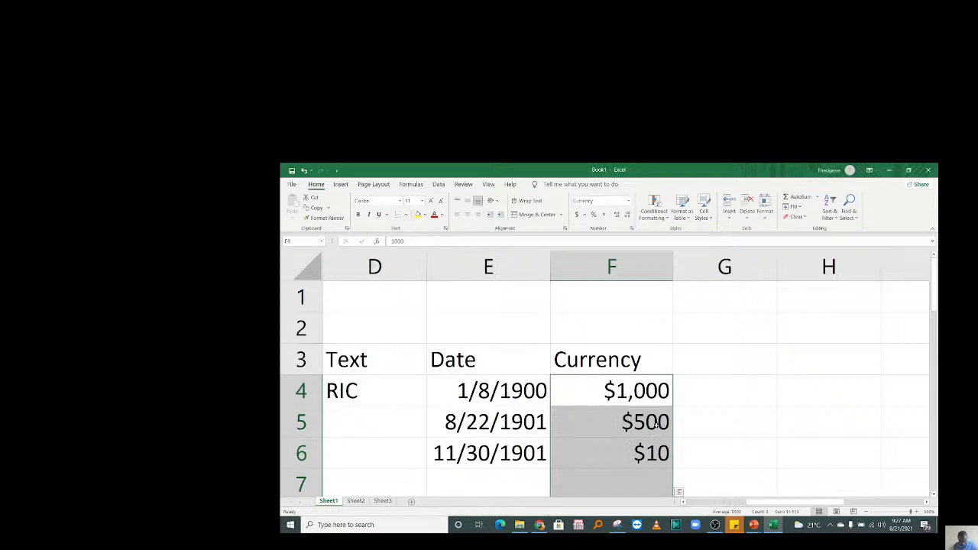
Enter the phone number in B4 under the Cell header.
{"action": "left_click", "coordinate": [731, 402]}
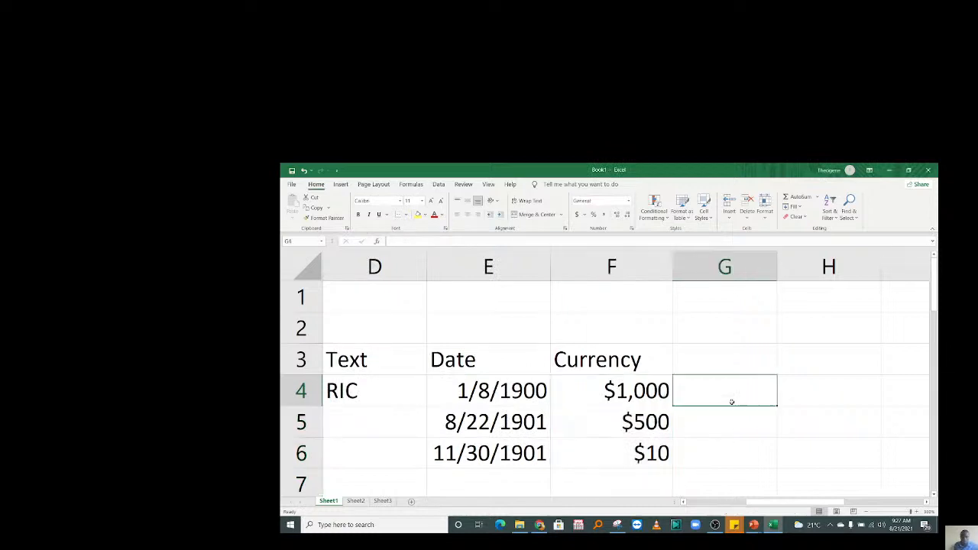
{"action": "key", "text": "Left"}
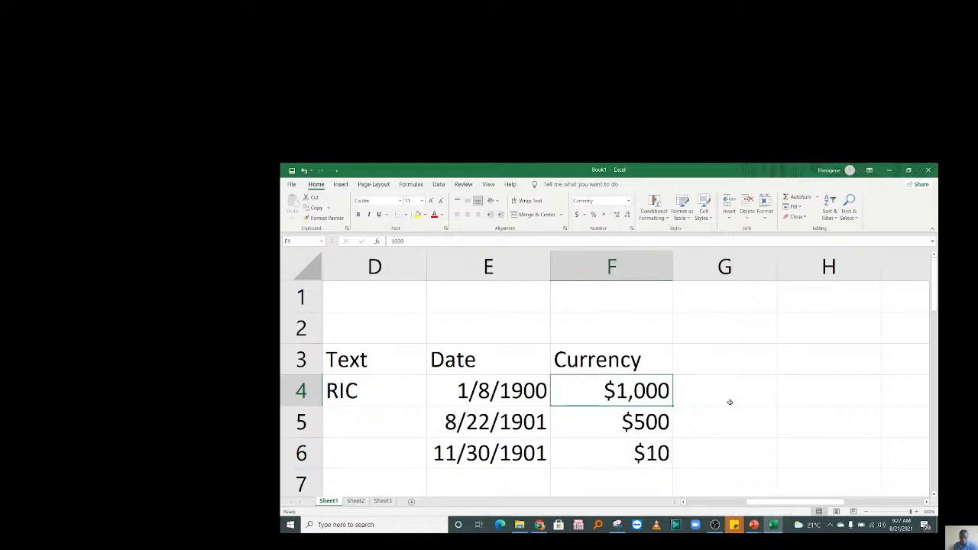
{"action": "key", "text": "Home"}
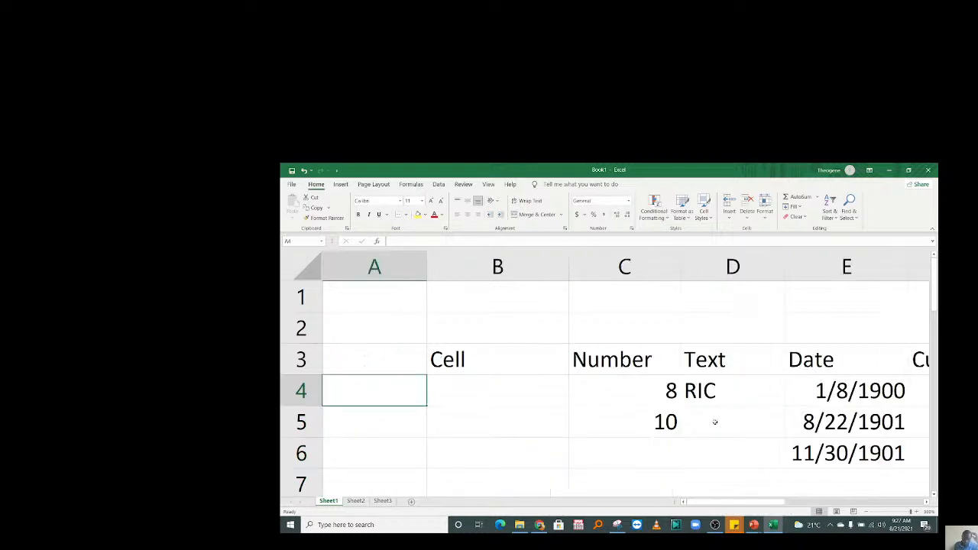
{"action": "left_click", "coordinate": [458, 387]}
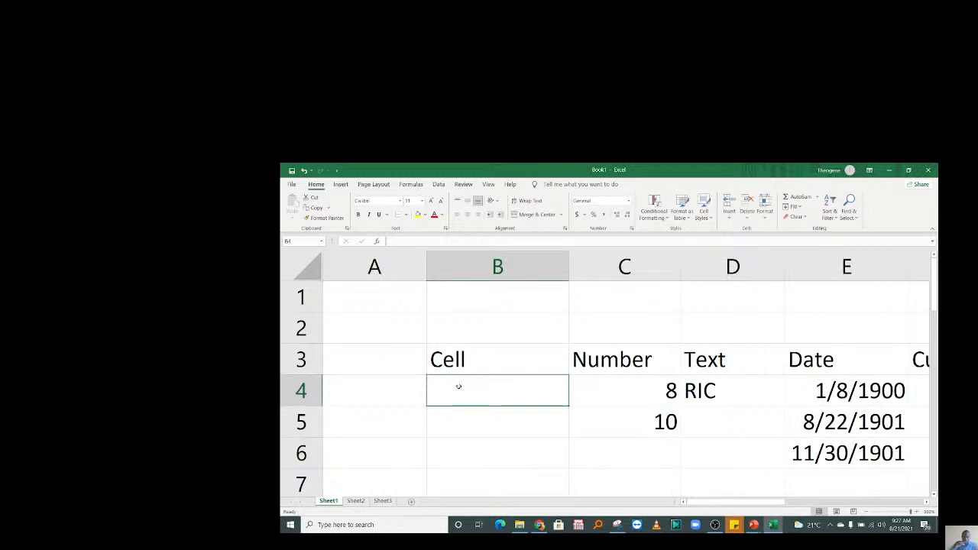
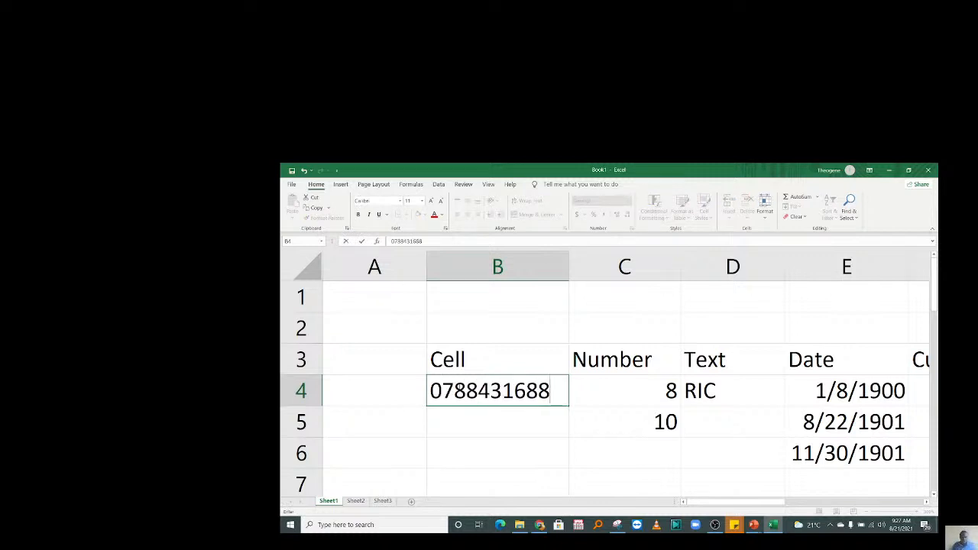
{"action": "key", "text": "Return"}
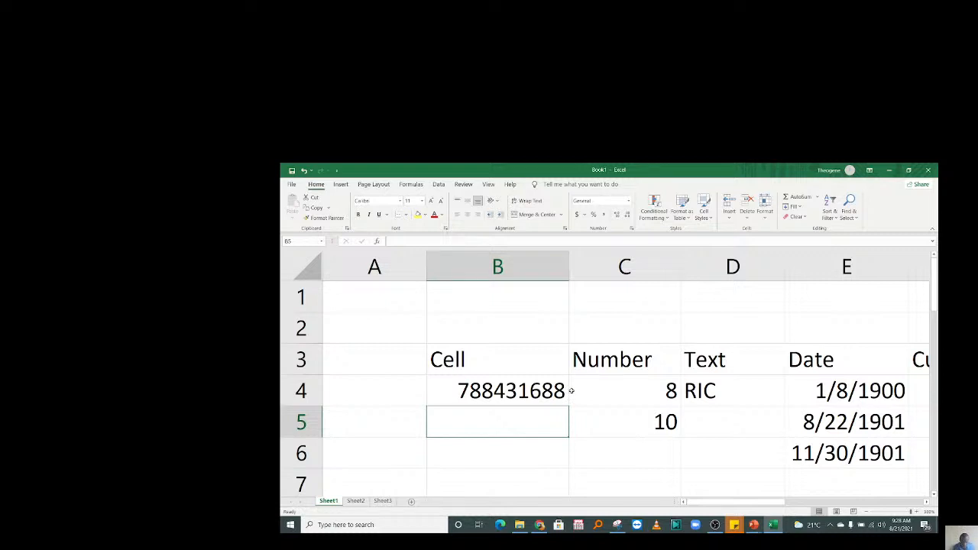
Select B4:B6 and check the Number Format list, leaving it unchanged.
{"action": "left_click", "coordinate": [467, 399]}
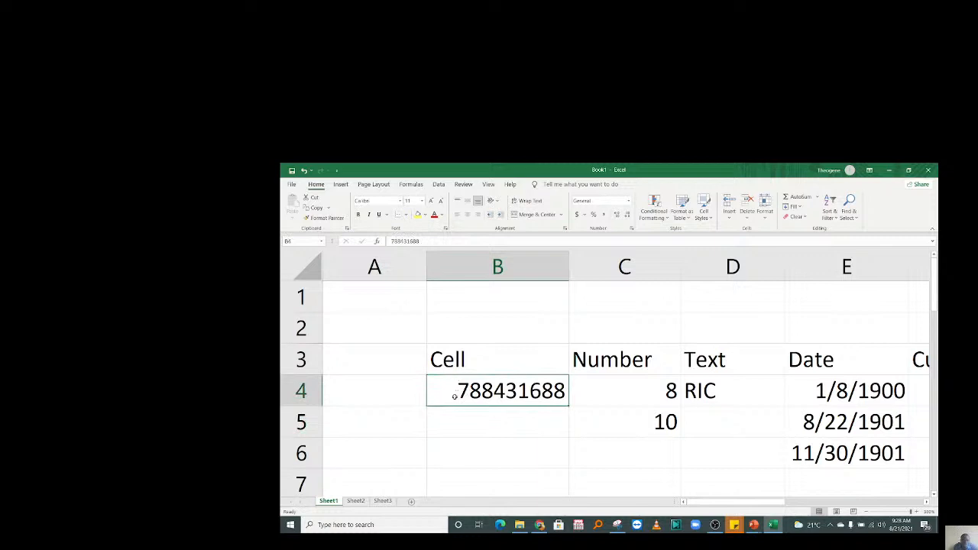
{"action": "mouse_move", "coordinate": [450, 397]}
{"action": "left_mouse_down"}
{"action": "mouse_move", "coordinate": [462, 468]}
{"action": "mouse_move", "coordinate": [462, 397]}
{"action": "left_mouse_up"}
{"action": "left_click", "coordinate": [628, 200]}
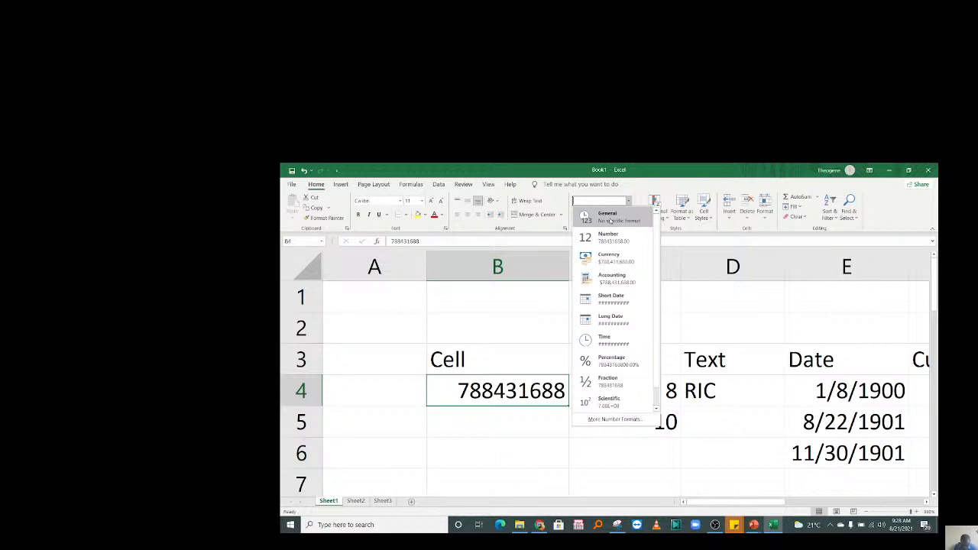
{"action": "left_click", "coordinate": [489, 394]}
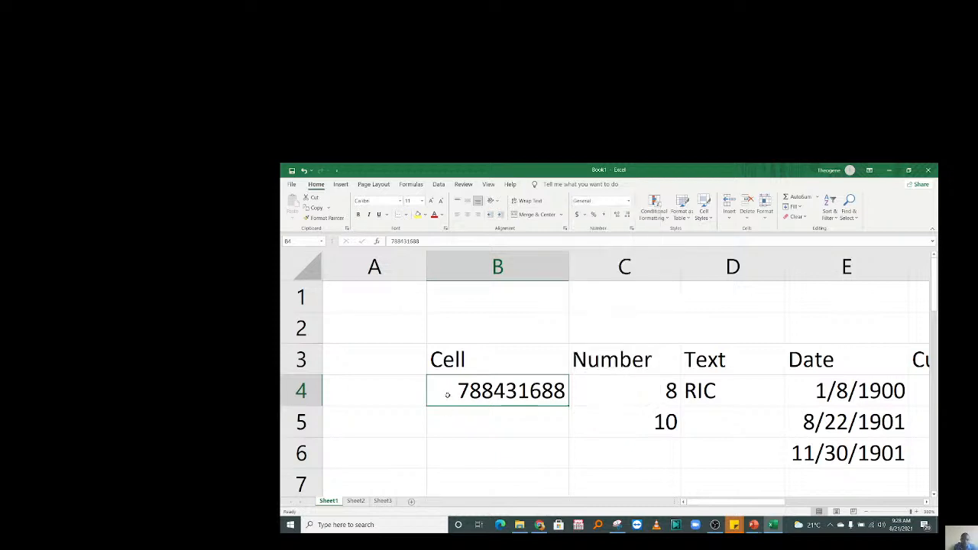
{"action": "key", "text": "Down"}
{"action": "key", "text": "Down"}
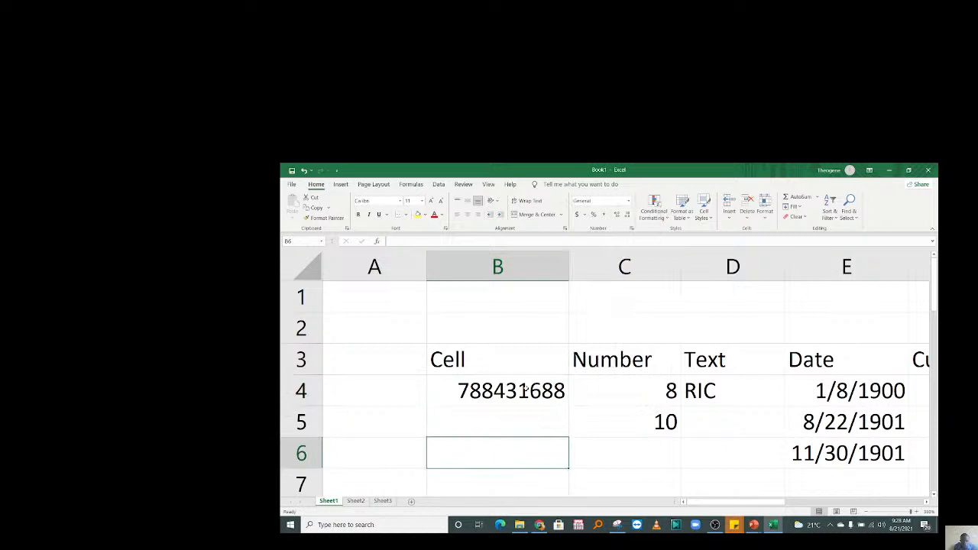
Rename the B3 header to Phone and format the column B cells below as Text.
{"action": "left_click", "coordinate": [483, 359]}
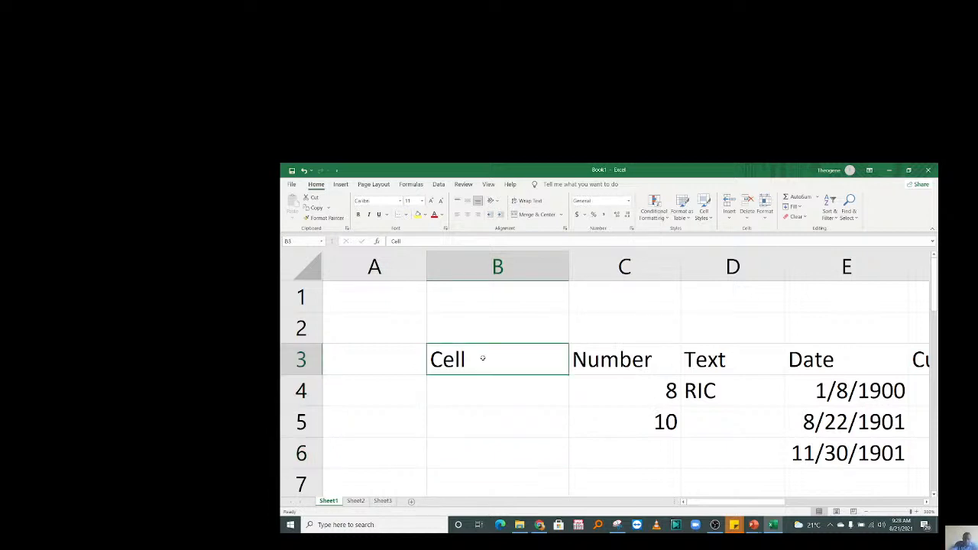
{"action": "type", "text": "Phone"}
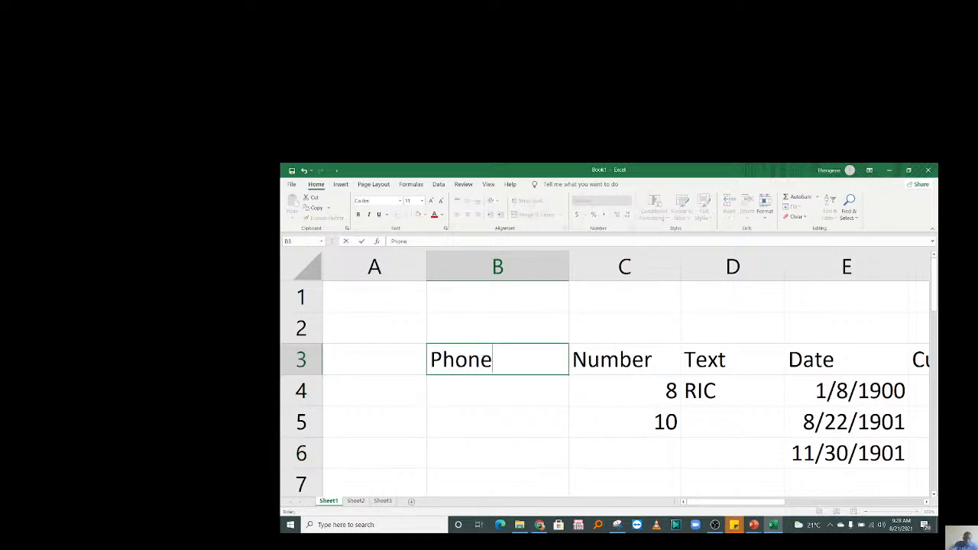
{"action": "key", "text": "Return"}
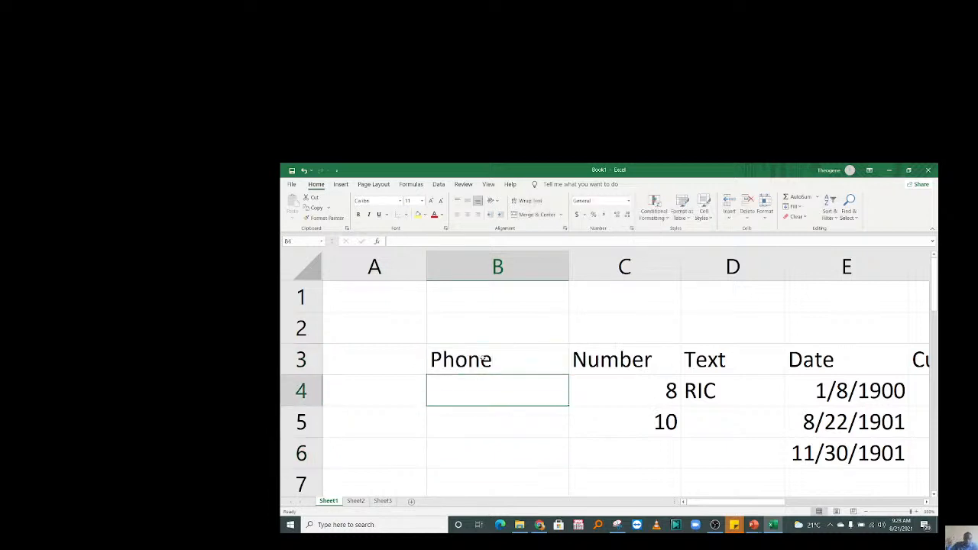
{"action": "left_click_drag", "start_coordinate": [485, 391], "coordinate": [492, 466]}
{"action": "left_click_drag", "start_coordinate": [934, 467], "coordinate": [930, 279]}
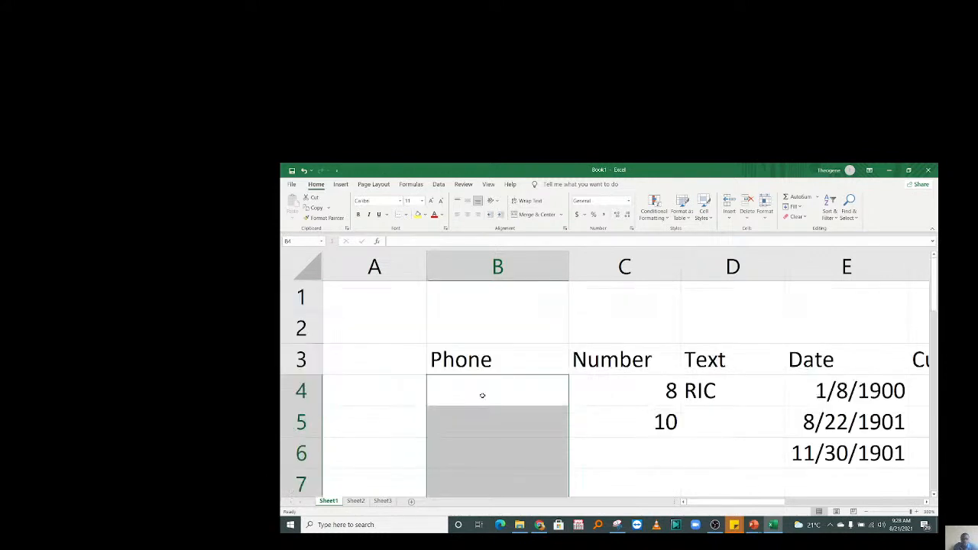
{"action": "left_click", "coordinate": [628, 200]}
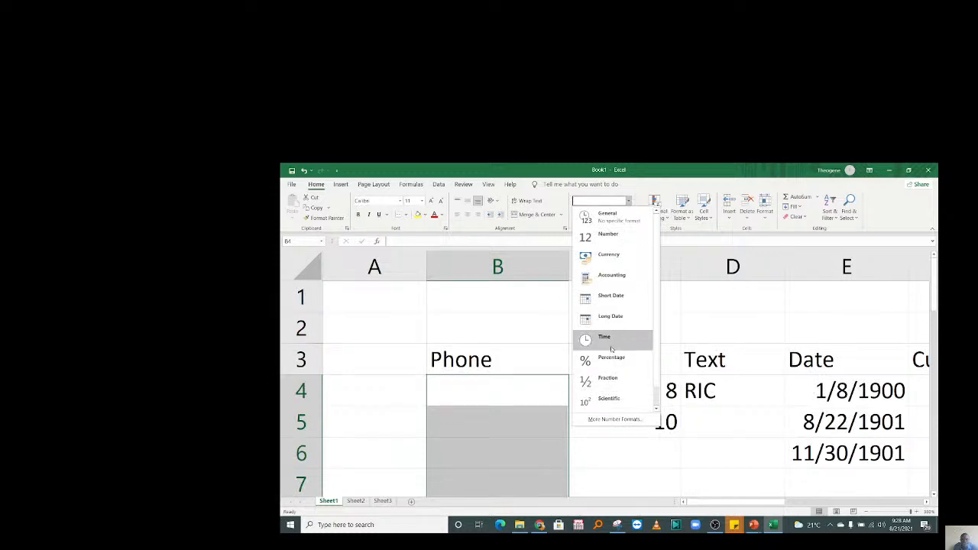
{"action": "scroll", "coordinate": [606, 405], "scroll_direction": "down", "scroll_amount": 1}
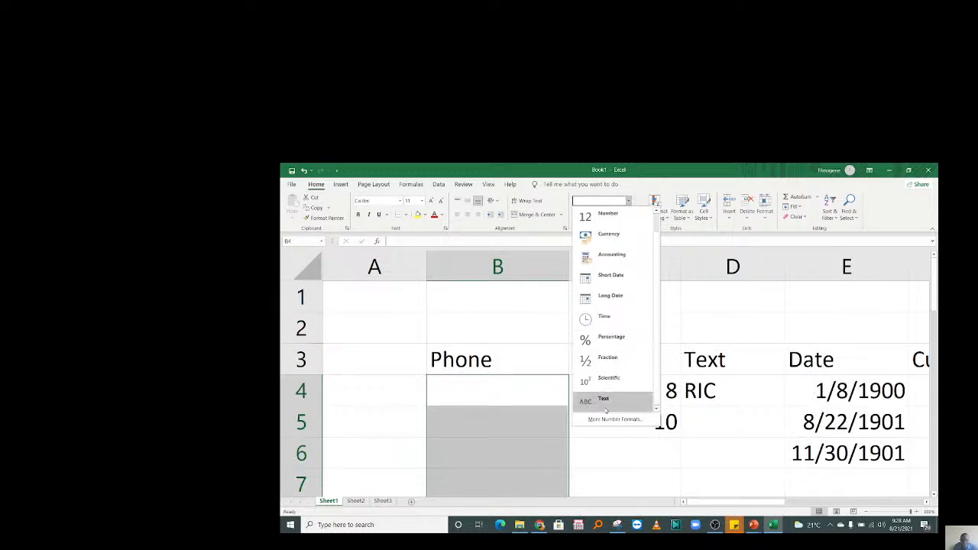
{"action": "left_click", "coordinate": [606, 408]}
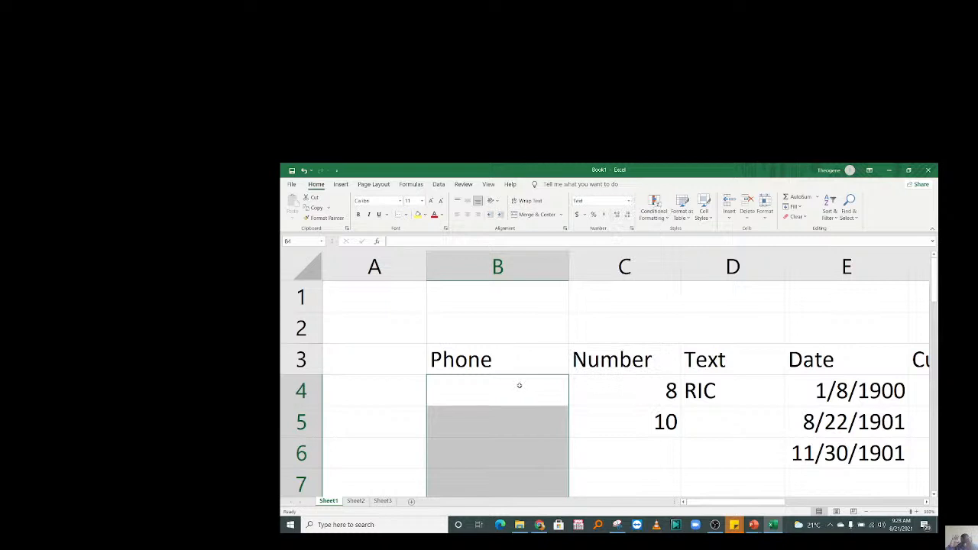
Re-enter the phone number in B4 so its leading zero is kept.
{"action": "left_click", "coordinate": [491, 391]}
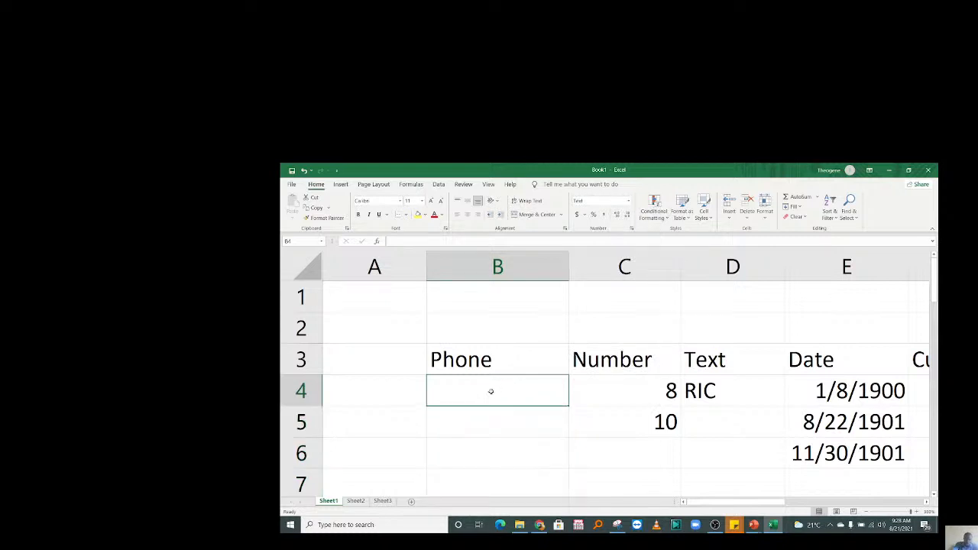
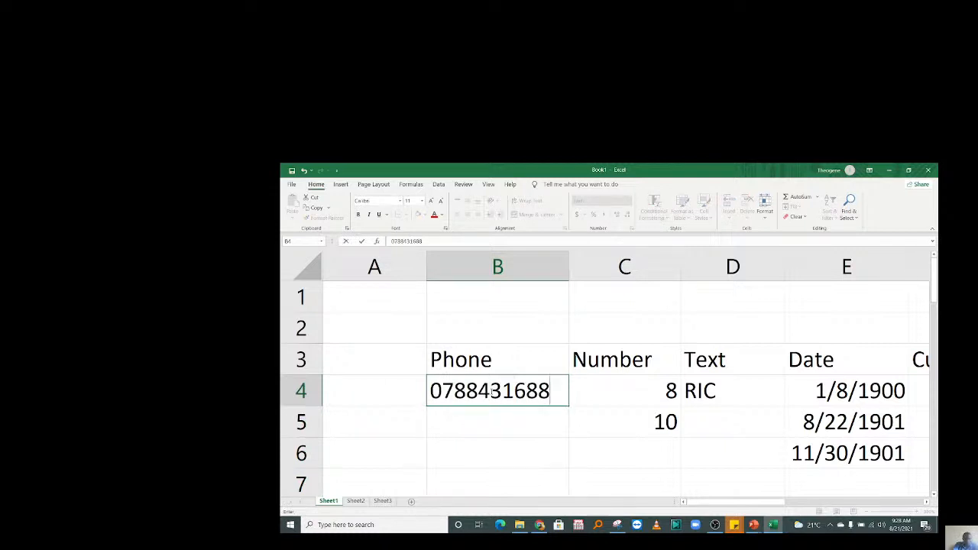
{"action": "key", "text": "Return"}
{"action": "left_click", "coordinate": [575, 417]}
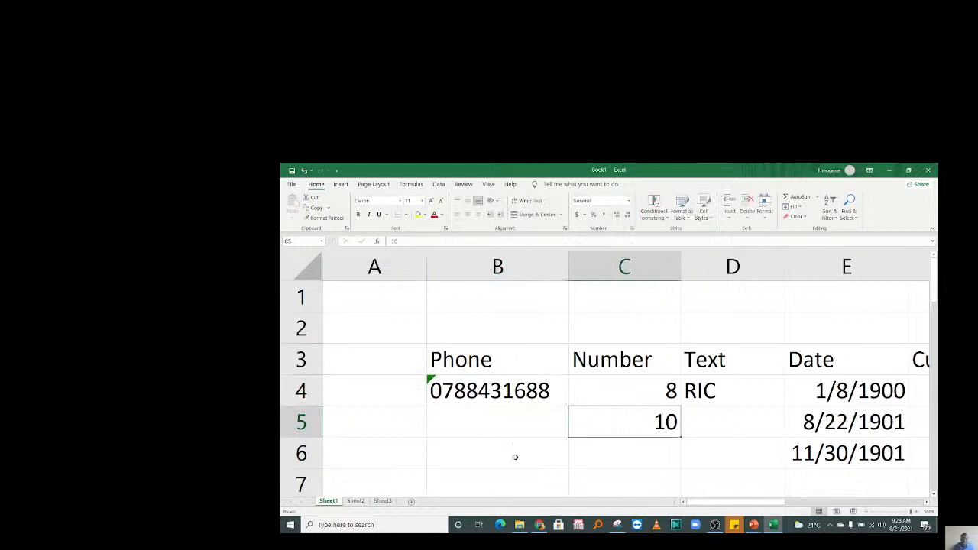
{"action": "left_click", "coordinate": [502, 421]}
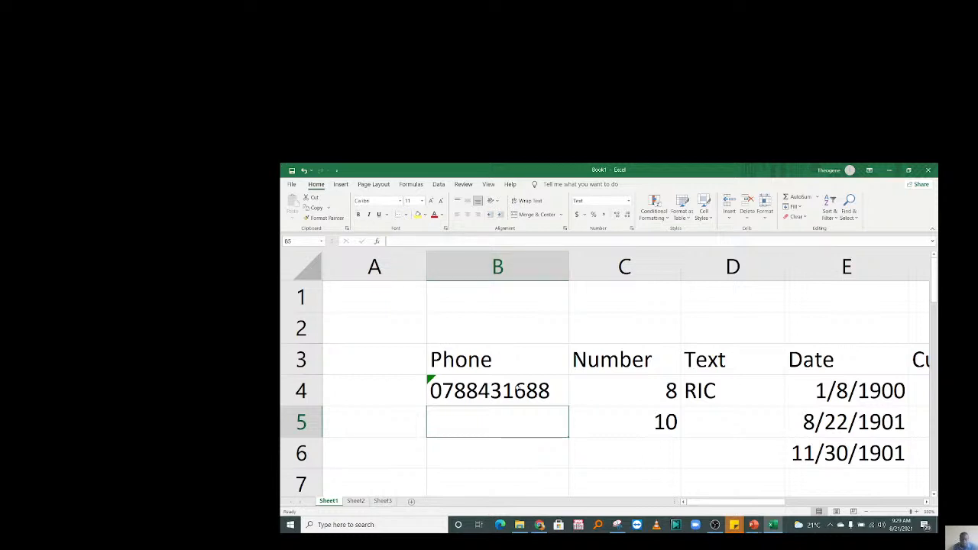
Rename the Sheet1 tab to Training.
{"action": "left_click", "coordinate": [518, 390]}
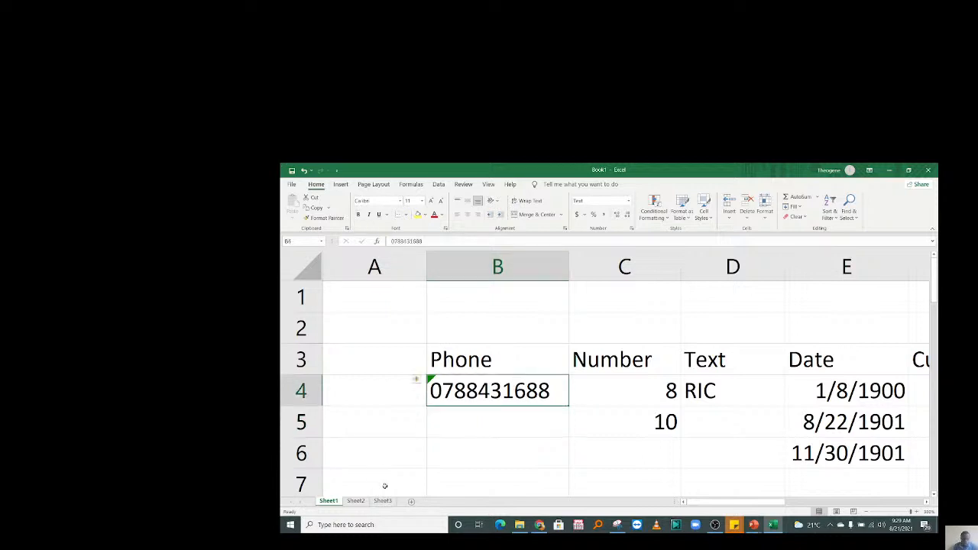
{"action": "right_click", "coordinate": [329, 501]}
{"action": "left_click", "coordinate": [434, 485]}
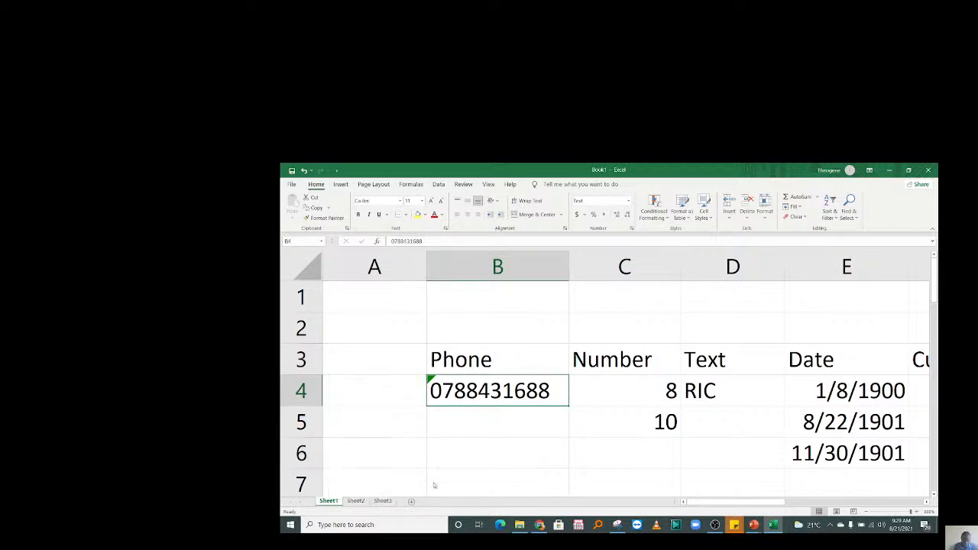
{"action": "left_click", "coordinate": [352, 505]}
{"action": "left_click", "coordinate": [328, 502]}
{"action": "right_click", "coordinate": [327, 502]}
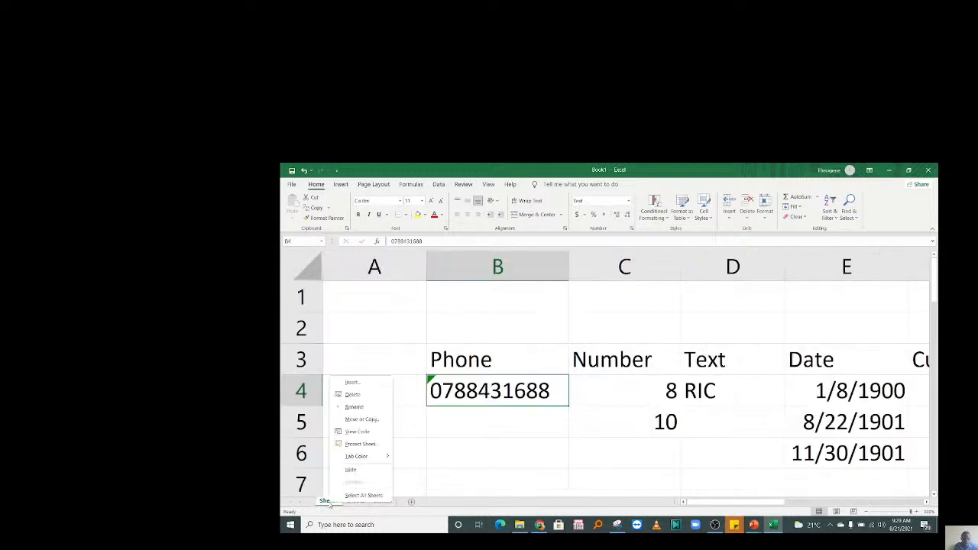
{"action": "left_click", "coordinate": [356, 432]}
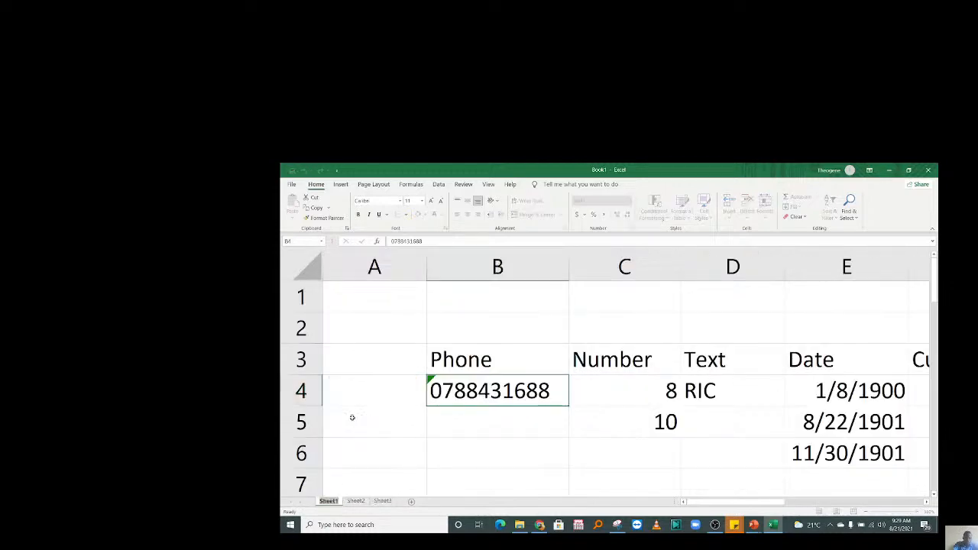
{"action": "type", "text": "Training"}
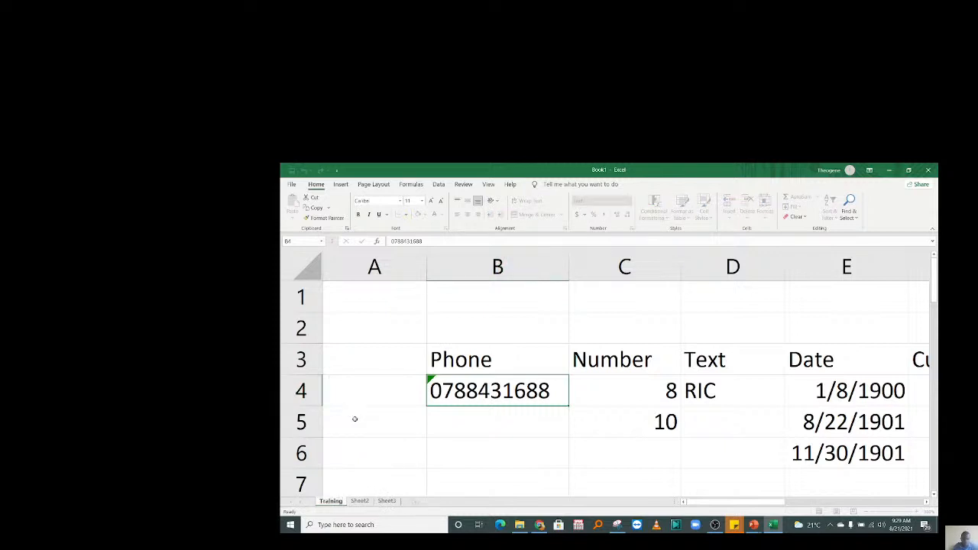
{"action": "left_click", "coordinate": [367, 428]}
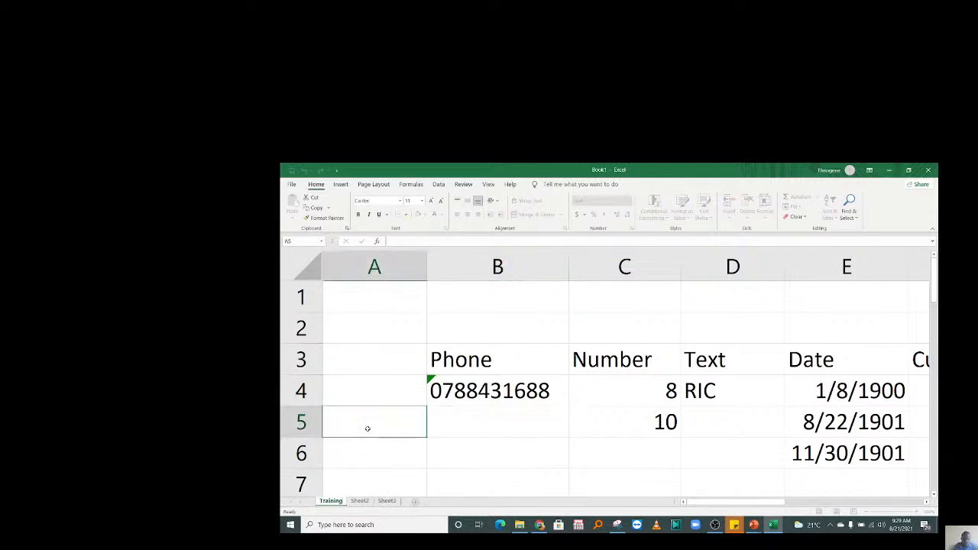
Bring up the Tab Color choices for Sheet2 without picking a colour.
{"action": "right_click", "coordinate": [355, 502]}
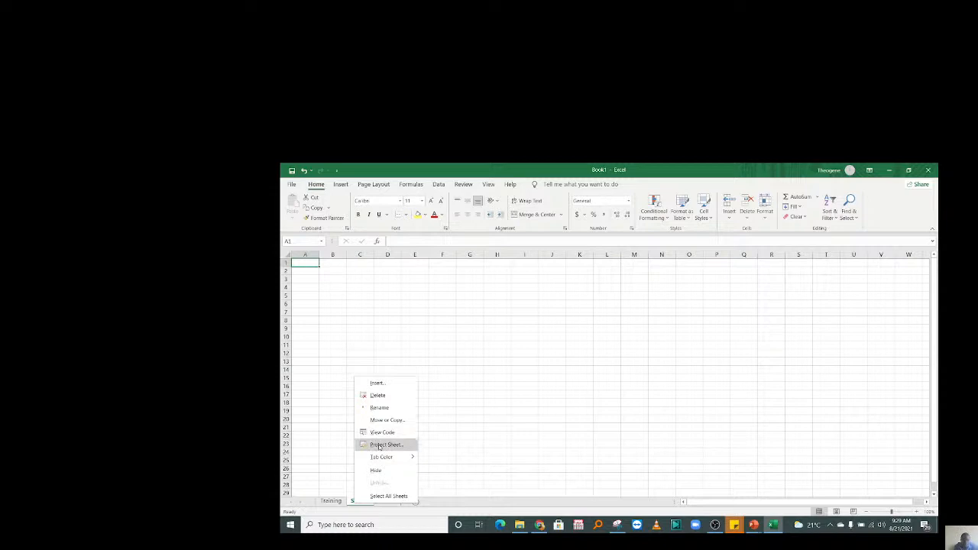
{"action": "left_click", "coordinate": [381, 462]}
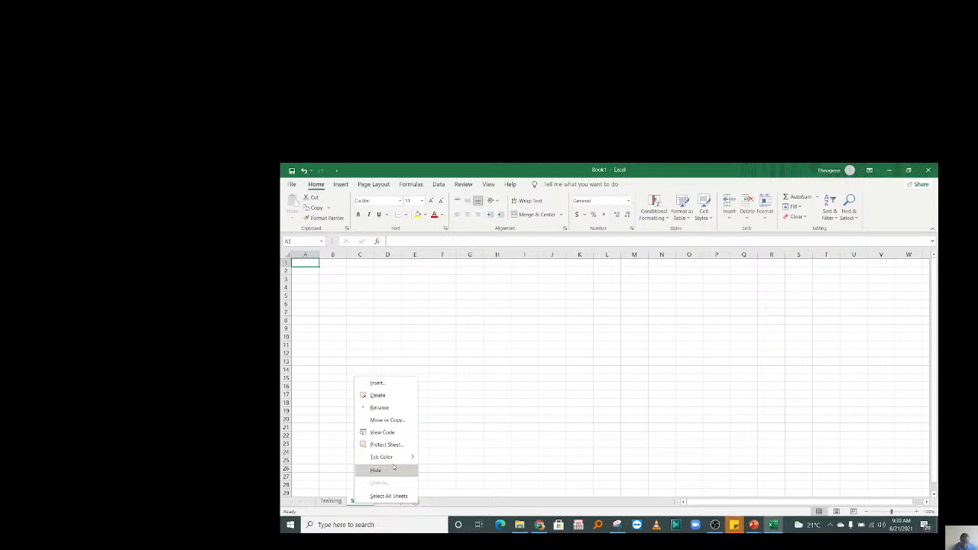
{"action": "mouse_move", "coordinate": [395, 459]}
On the Training sheet, label cell A1 as Number.
{"action": "left_click", "coordinate": [330, 501]}
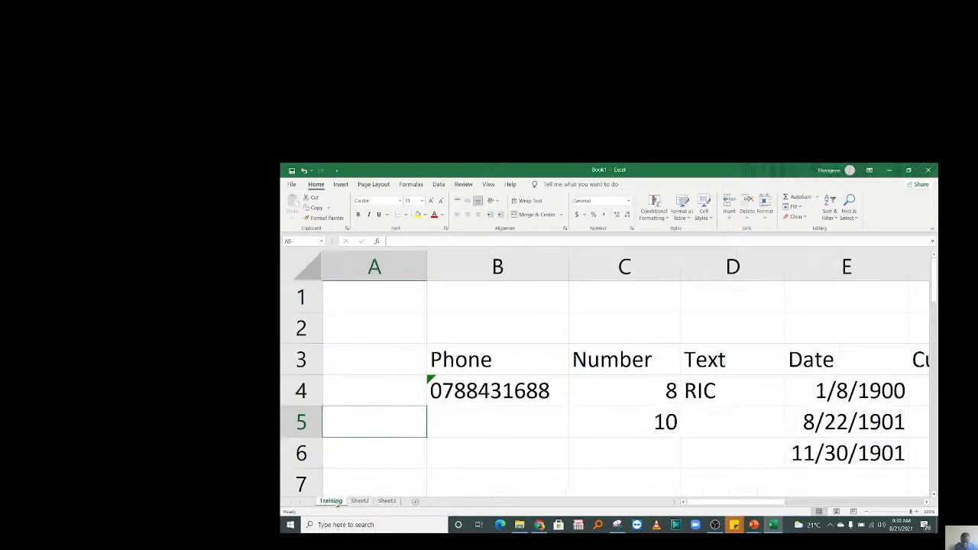
{"action": "left_click", "coordinate": [497, 422]}
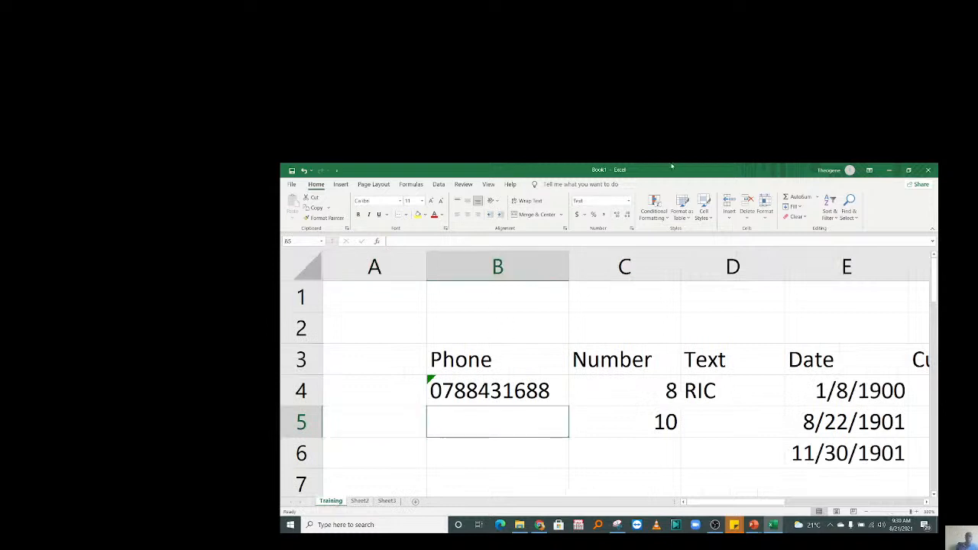
{"action": "left_click", "coordinate": [380, 326]}
{"action": "key", "text": "Up"}
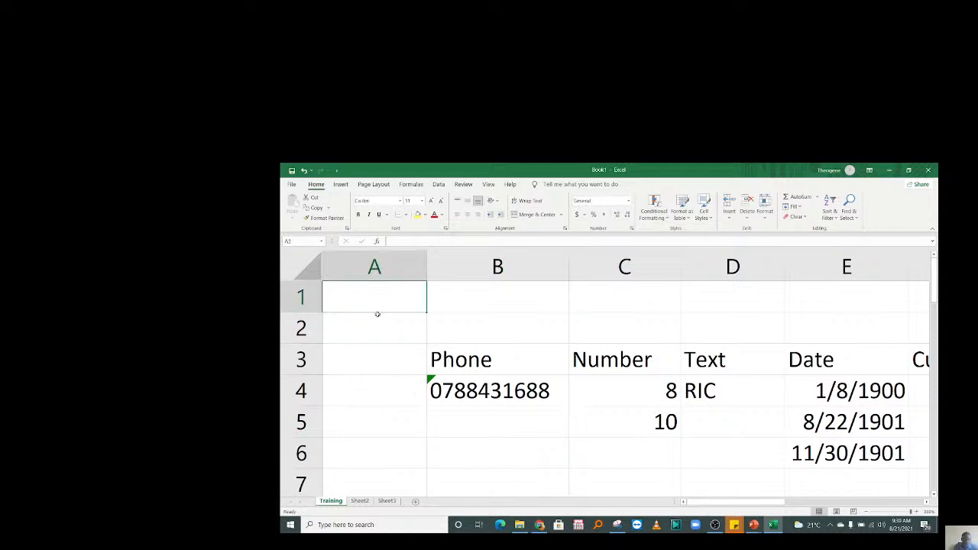
{"action": "type", "text": "Number"}
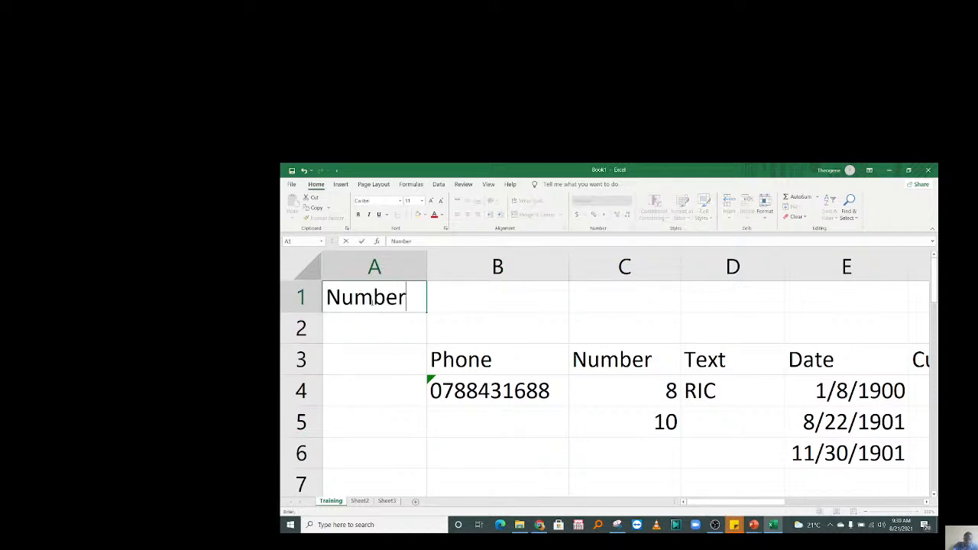
{"action": "key", "text": "Return"}
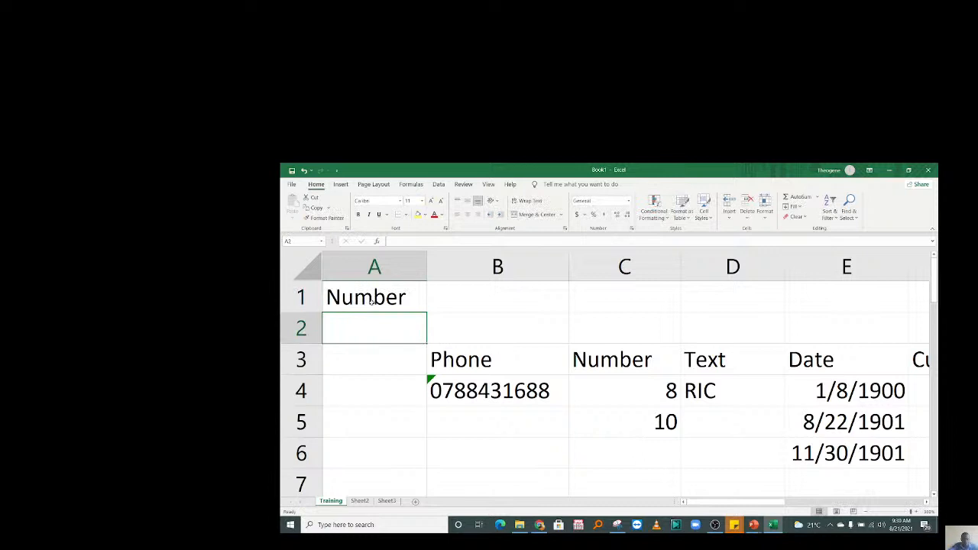
Enter 1, 2, 3 in A2:A4 and fill the numbering further down column A.
{"action": "type", "text": "1"}
{"action": "key", "text": "Return"}
{"action": "type", "text": "2"}
{"action": "key", "text": "Return"}
{"action": "type", "text": "3"}
{"action": "key", "text": "Return"}
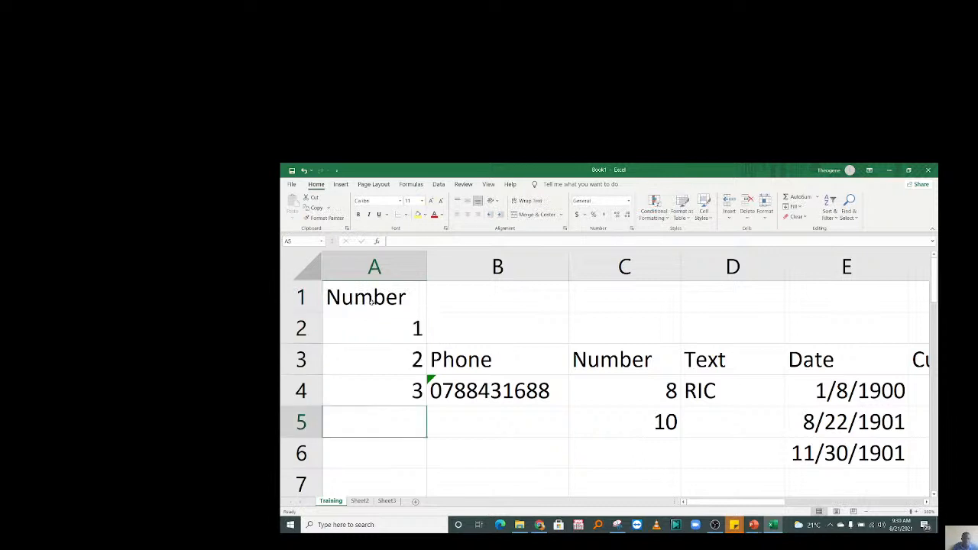
{"action": "left_click_drag", "start_coordinate": [382, 335], "coordinate": [423, 443]}
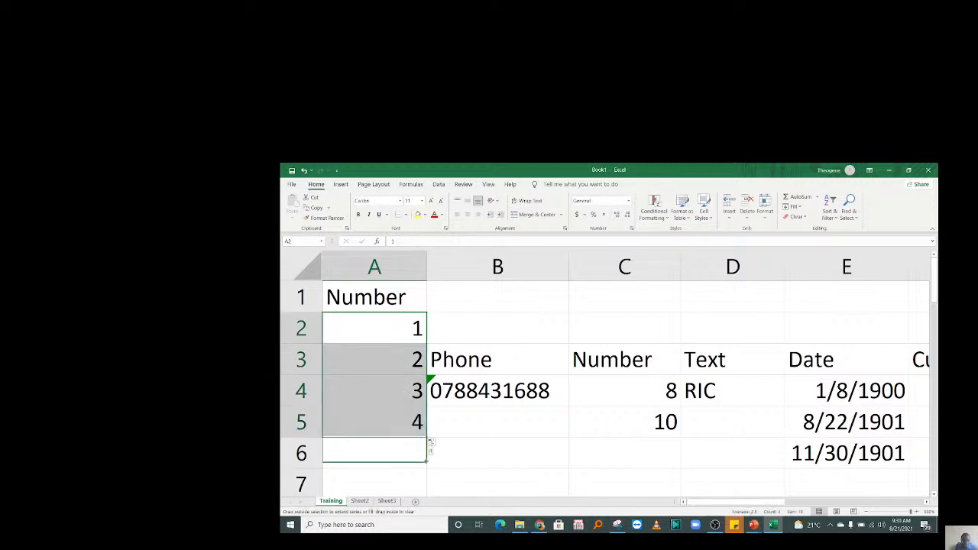
{"action": "left_click_drag", "start_coordinate": [424, 489], "coordinate": [424, 480]}
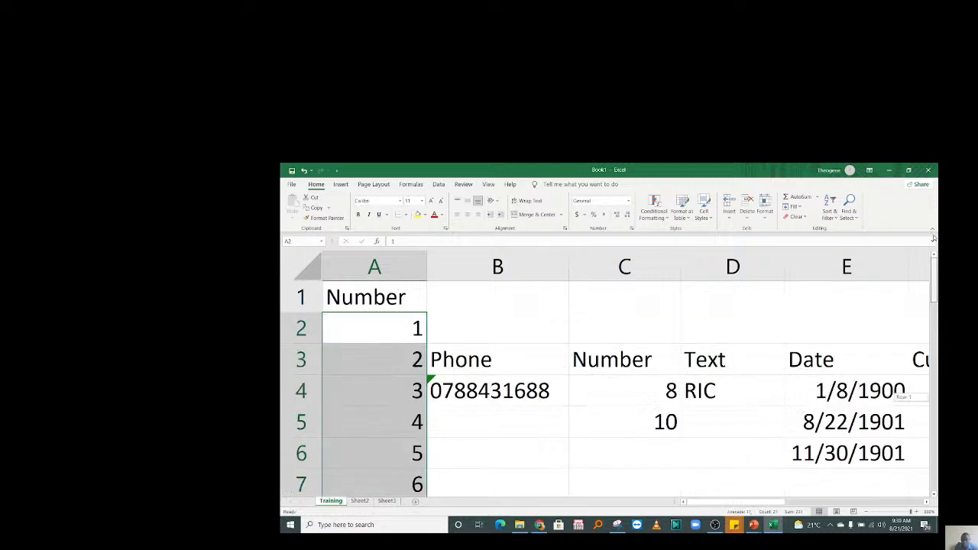
{"action": "left_click", "coordinate": [384, 340]}
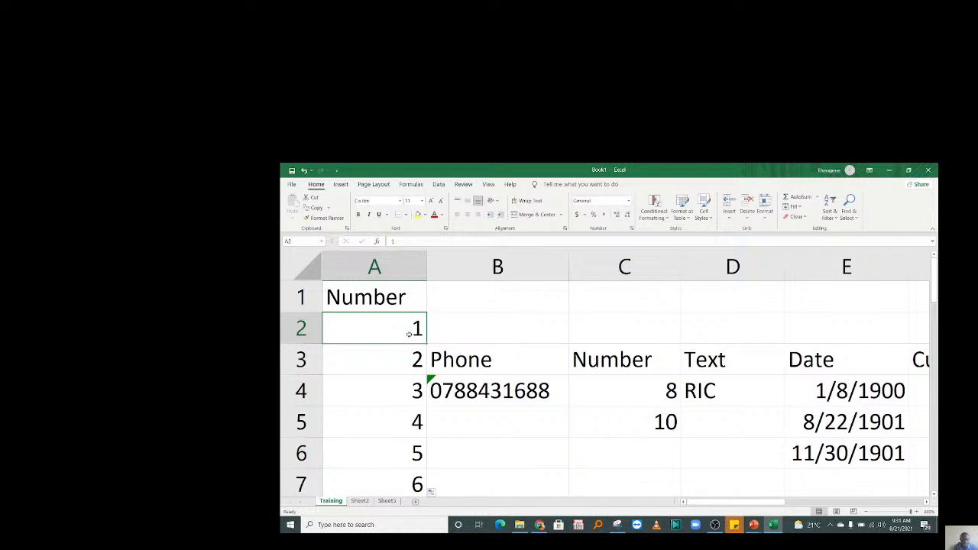
Insert a new column A headed Week Day and fill a Monday, Tuesday… series down it.
{"action": "key", "text": "ctrl+space"}
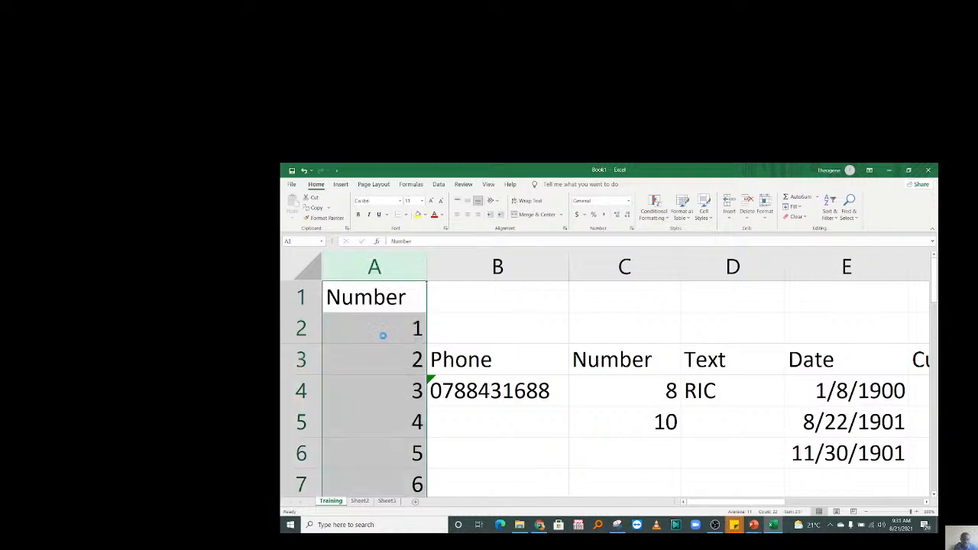
{"action": "key", "text": "ctrl+shift+plus"}
{"action": "left_click", "coordinate": [370, 300]}
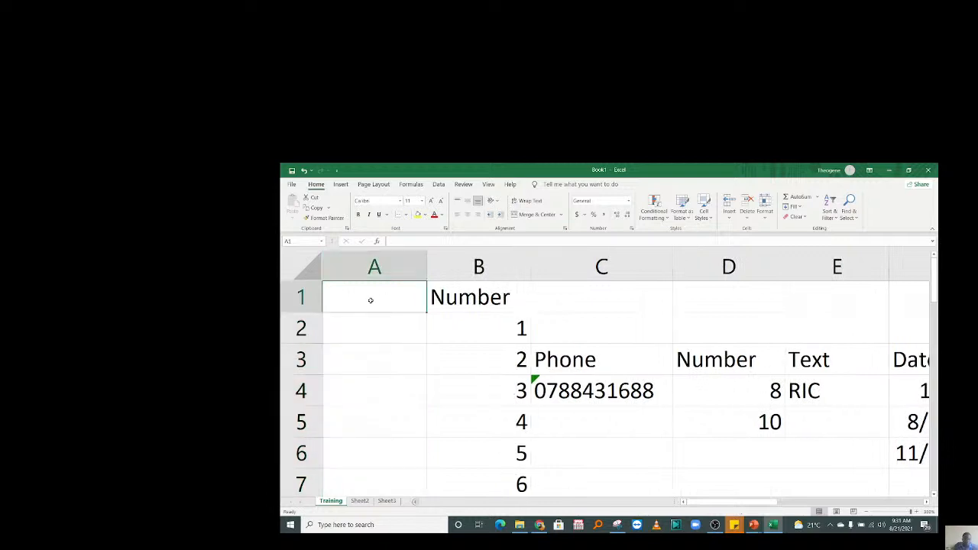
{"action": "type", "text": "W"}
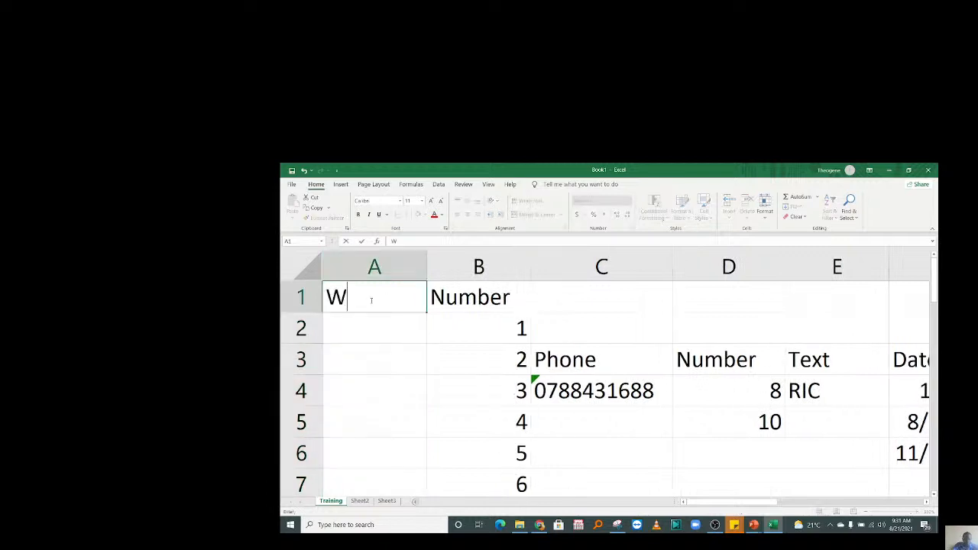
{"action": "type", "text": "eek Day"}
{"action": "key", "text": "Return"}
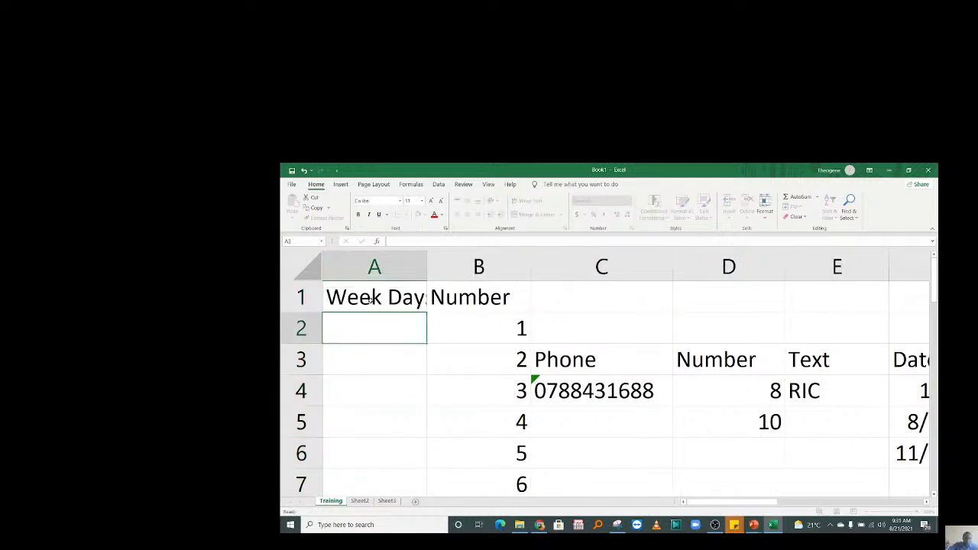
{"action": "type", "text": "Mon"}
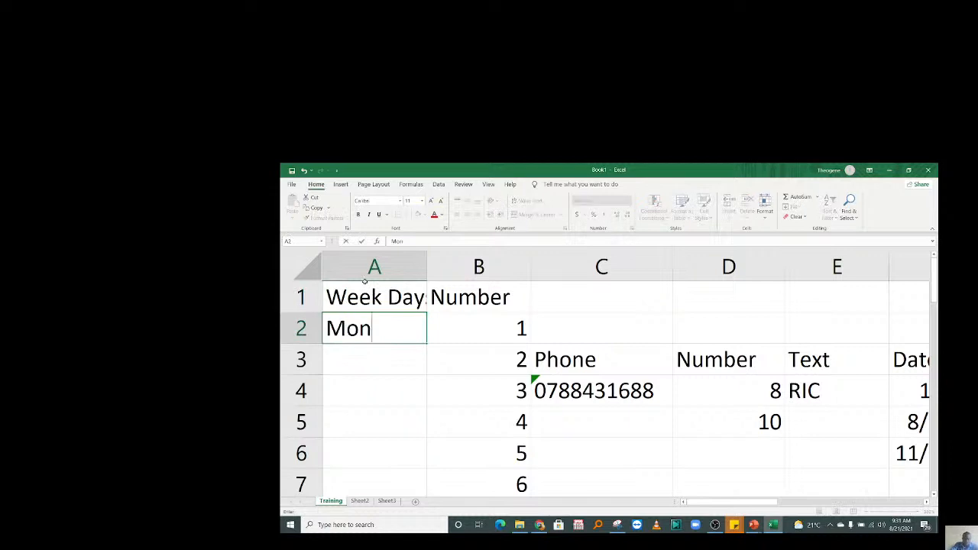
{"action": "type", "text": "day"}
{"action": "key", "text": "Return"}
{"action": "type", "text": "T"}
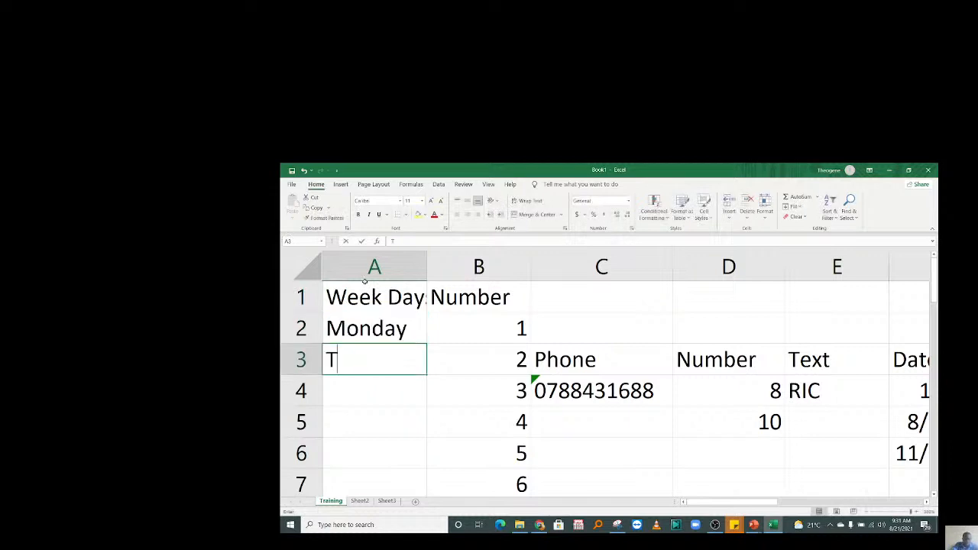
{"action": "type", "text": "uesday"}
{"action": "key", "text": "Return"}
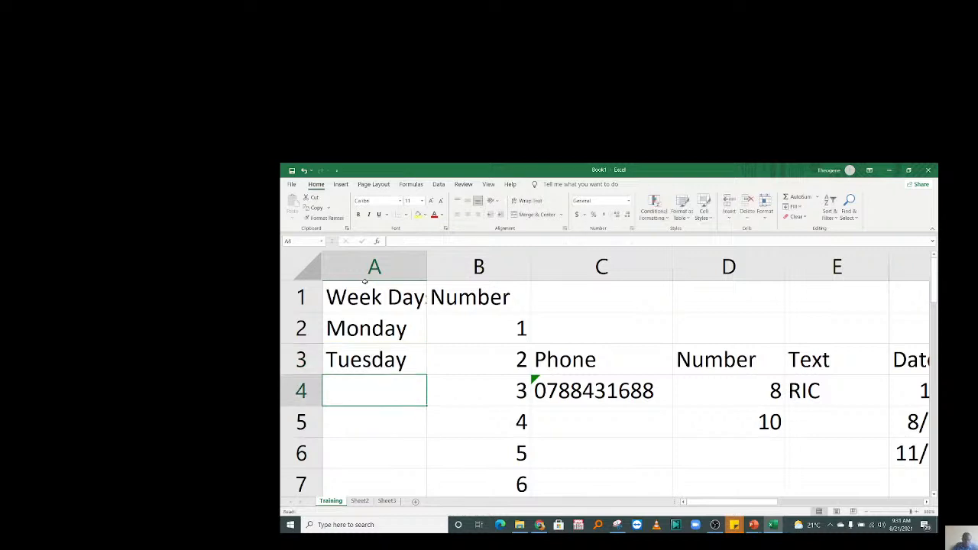
{"action": "left_click_drag", "start_coordinate": [377, 320], "coordinate": [410, 370]}
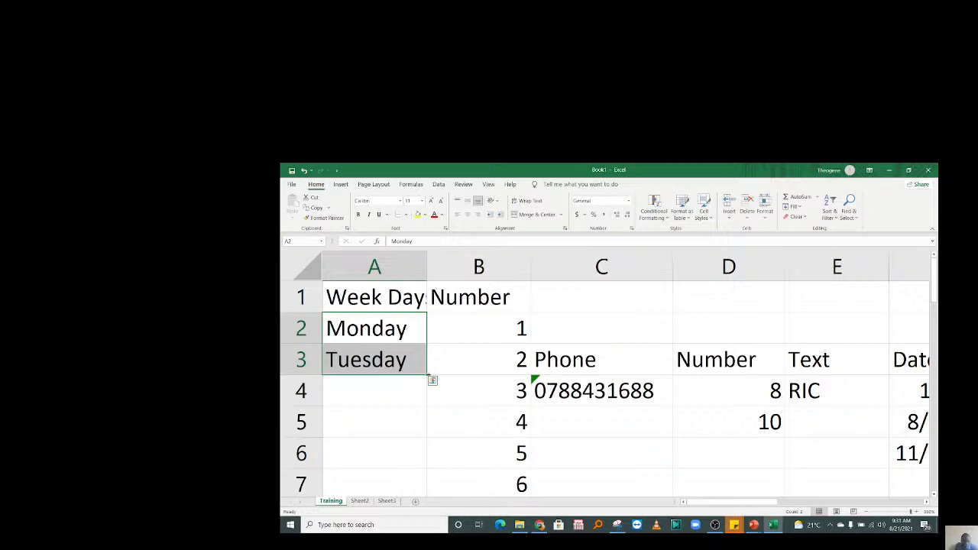
{"action": "mouse_move", "coordinate": [429, 375]}
{"action": "left_mouse_down"}
{"action": "mouse_move", "coordinate": [427, 500]}
{"action": "mouse_move", "coordinate": [413, 241]}
{"action": "mouse_move", "coordinate": [414, 492]}
{"action": "mouse_move", "coordinate": [425, 474]}
{"action": "mouse_move", "coordinate": [408, 347]}
{"action": "mouse_move", "coordinate": [411, 388]}
{"action": "left_mouse_up"}
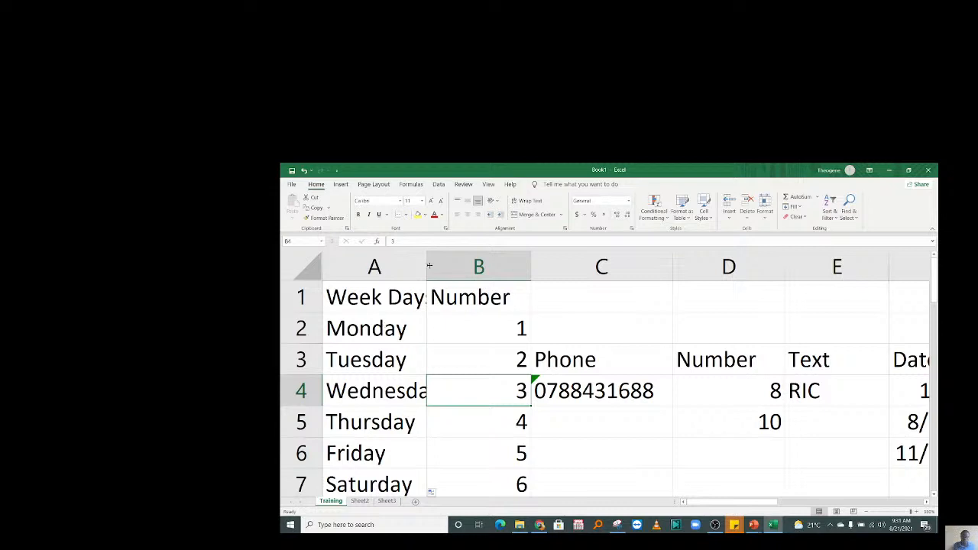
Widen column A to fit the weekday names and undo the extra weekday fill.
{"action": "left_click_drag", "start_coordinate": [427, 262], "coordinate": [454, 262]}
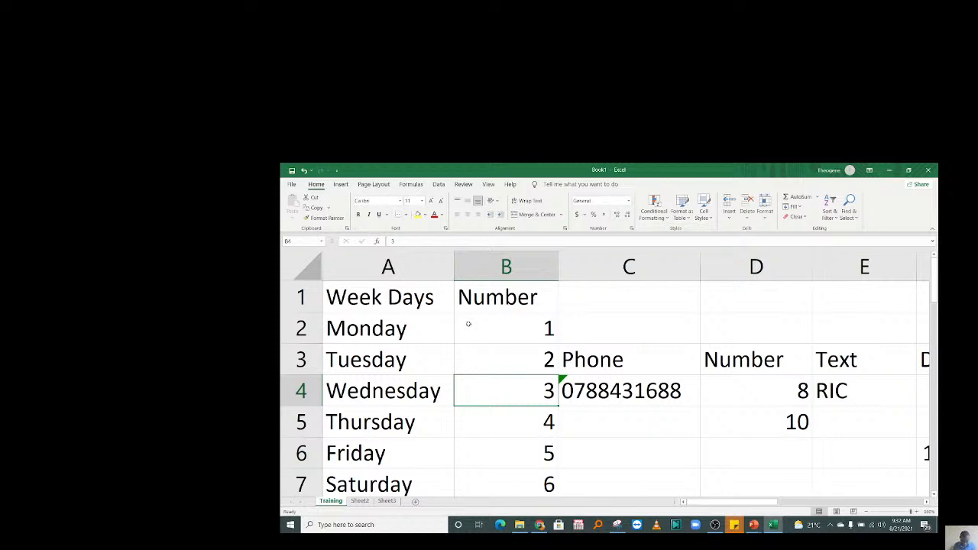
{"action": "left_click_drag", "start_coordinate": [427, 328], "coordinate": [406, 469]}
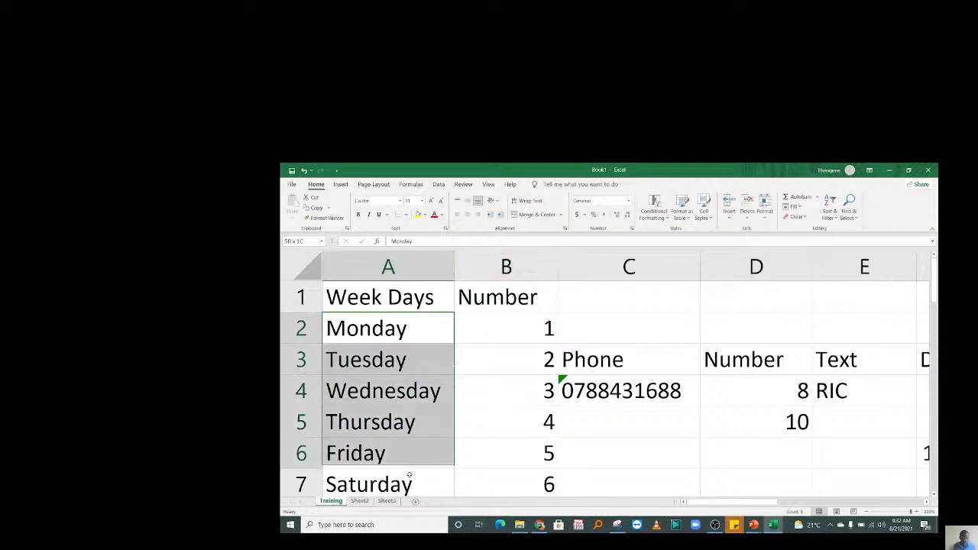
{"action": "left_click_drag", "start_coordinate": [537, 320], "coordinate": [535, 483]}
{"action": "left_click_drag", "start_coordinate": [589, 339], "coordinate": [588, 489]}
{"action": "left_click_drag", "start_coordinate": [410, 303], "coordinate": [451, 461]}
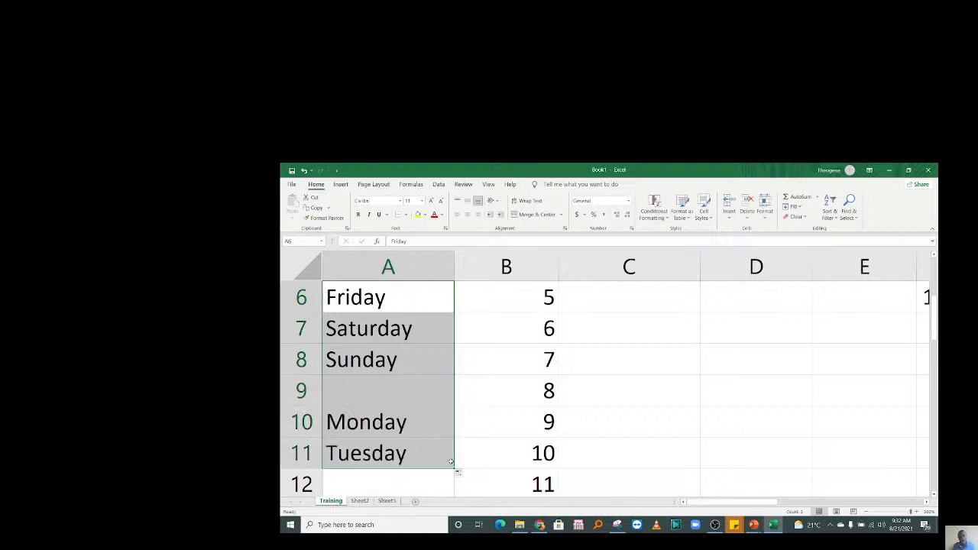
{"action": "key", "text": "ctrl+z"}
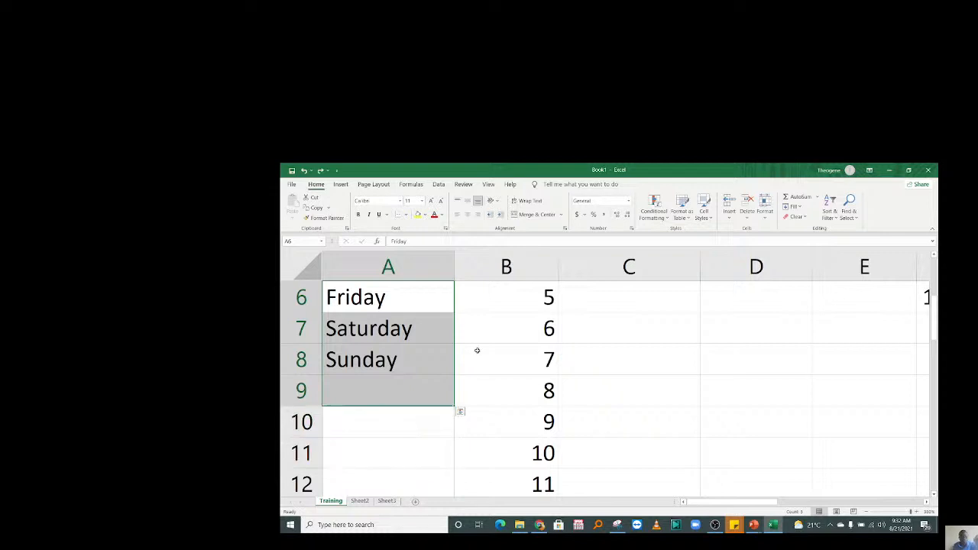
Select the whole block of practice data and delete it.
{"action": "left_click", "coordinate": [478, 350]}
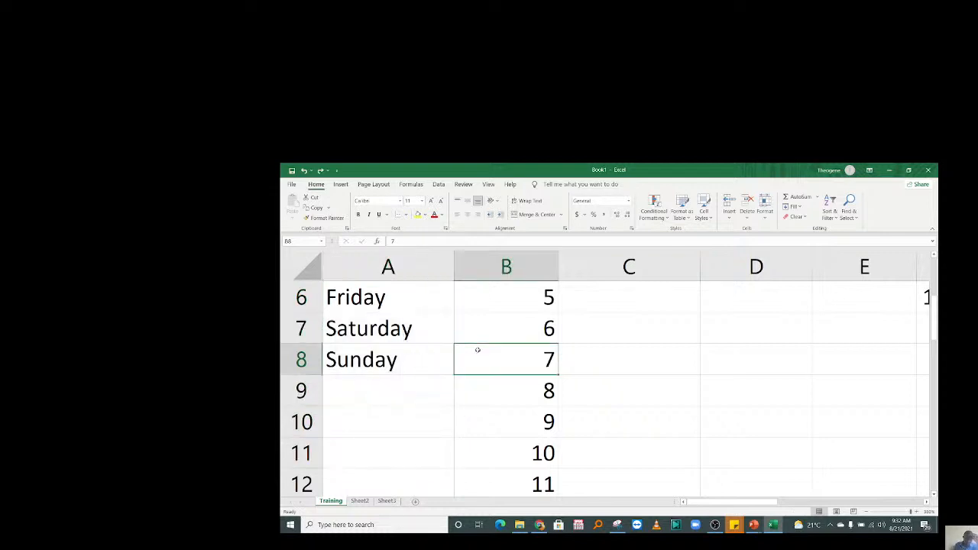
{"action": "left_click_drag", "start_coordinate": [480, 336], "coordinate": [489, 267]}
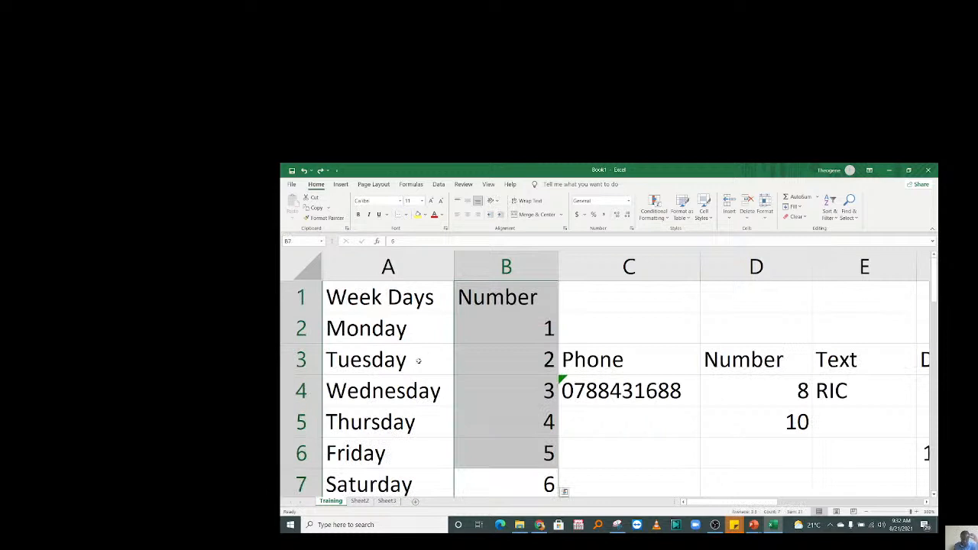
{"action": "mouse_move", "coordinate": [413, 292]}
{"action": "left_mouse_down"}
{"action": "mouse_move", "coordinate": [504, 397]}
{"action": "mouse_move", "coordinate": [759, 465]}
{"action": "mouse_move", "coordinate": [815, 447]}
{"action": "mouse_move", "coordinate": [802, 437]}
{"action": "left_mouse_up"}
{"action": "left_click_drag", "start_coordinate": [937, 511], "coordinate": [907, 316]}
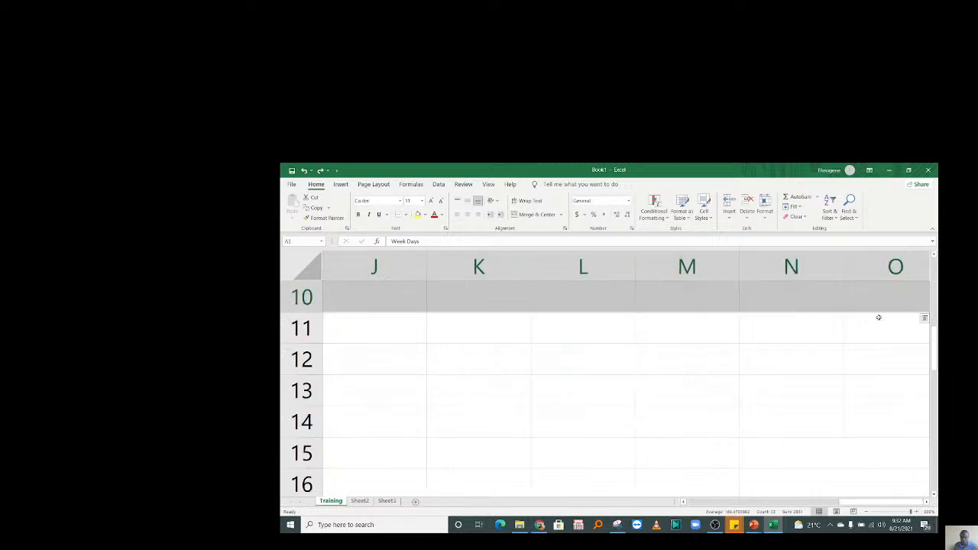
{"action": "key", "text": "Delete"}
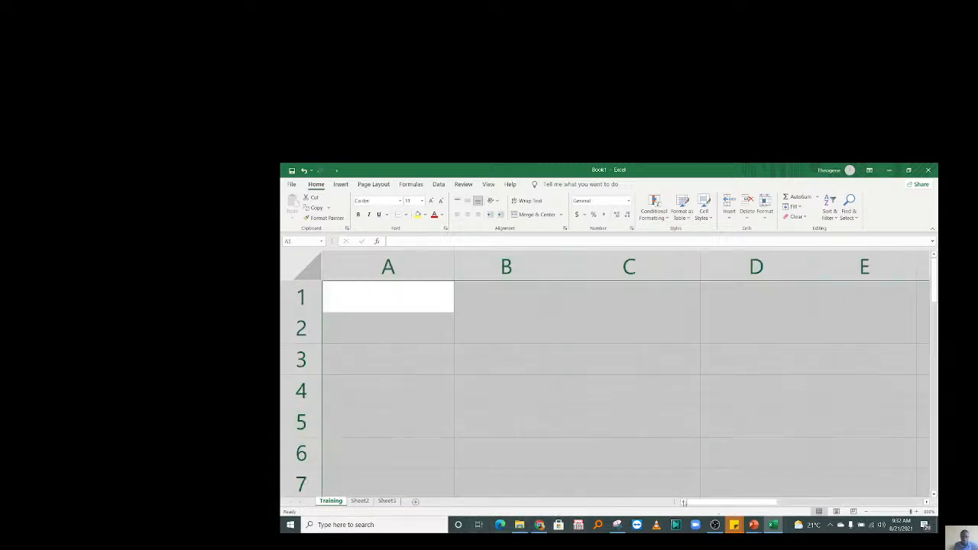
Type the People heading in A1 and the letters A through D beneath it.
{"action": "left_click", "coordinate": [384, 317]}
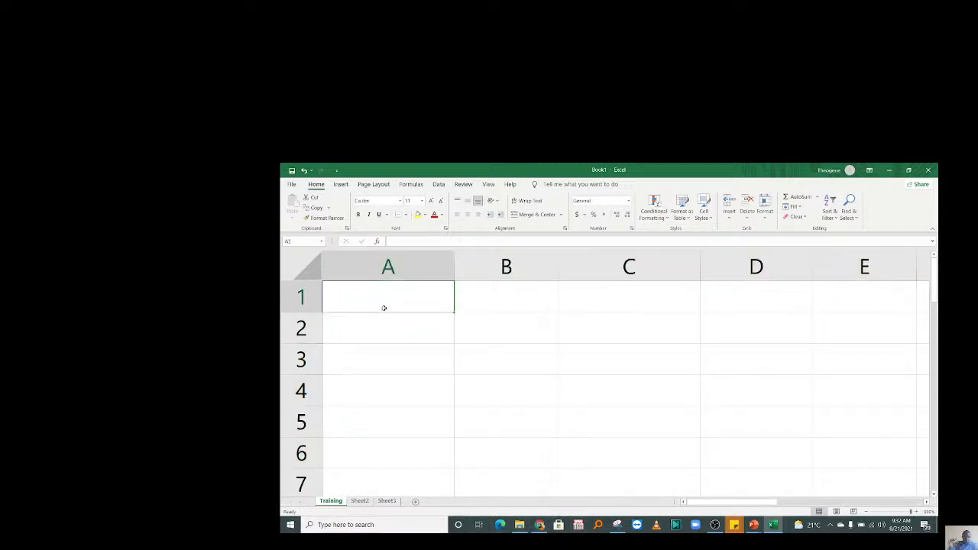
{"action": "type", "text": "People"}
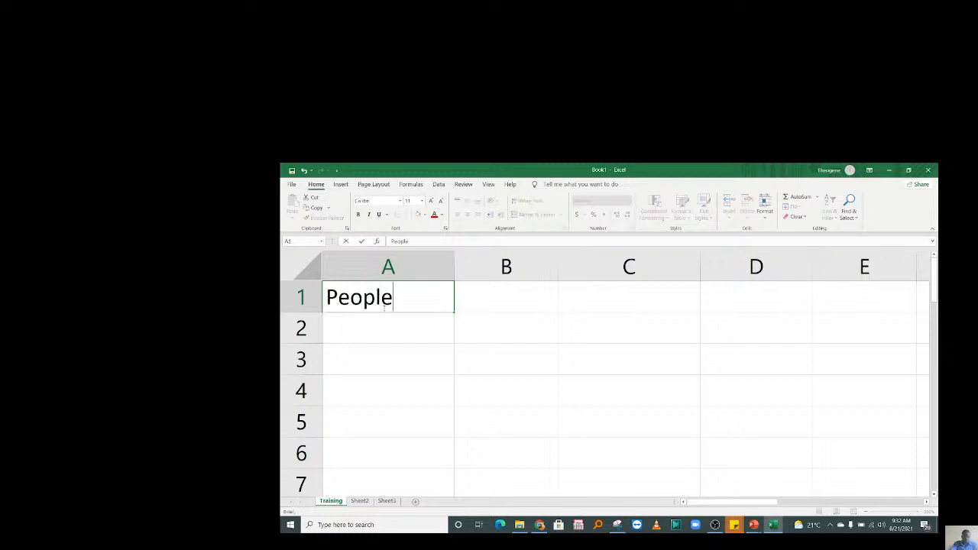
{"action": "key", "text": "Return"}
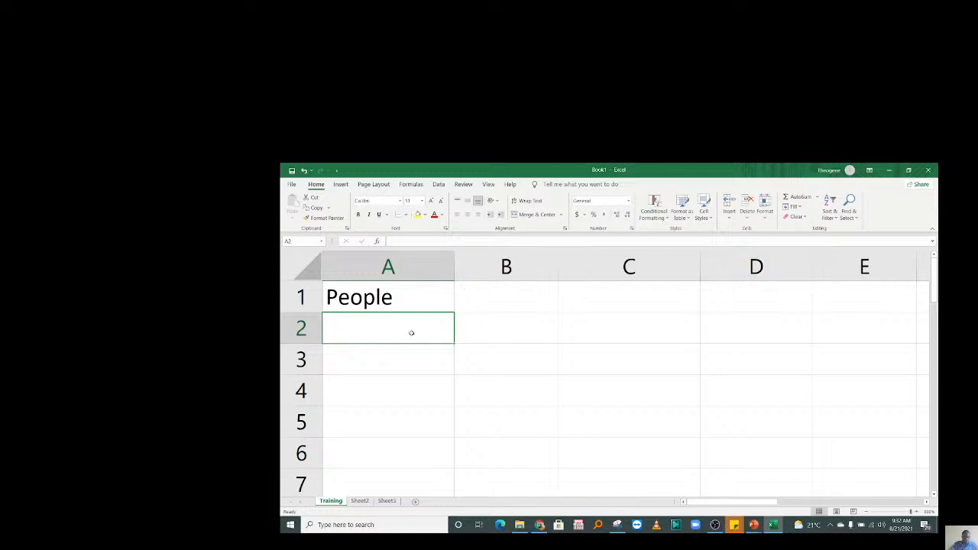
{"action": "type", "text": "A"}
{"action": "key", "text": "Return"}
{"action": "type", "text": "B"}
{"action": "key", "text": "Return"}
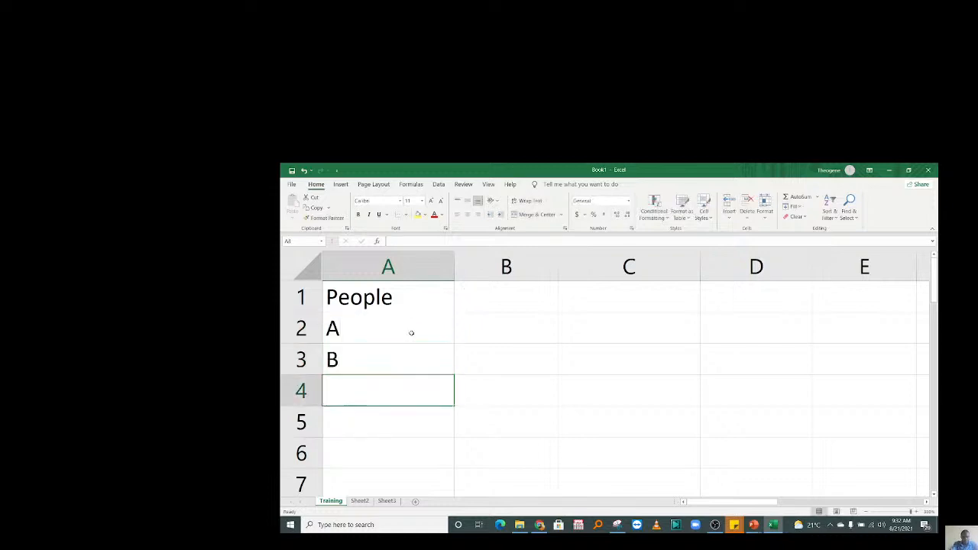
{"action": "type", "text": "C"}
{"action": "key", "text": "Return"}
{"action": "type", "text": "D"}
Continue the People list with E, F, G, H and I down column A.
{"action": "key", "text": "Return"}
{"action": "type", "text": "E"}
{"action": "key", "text": "Return"}
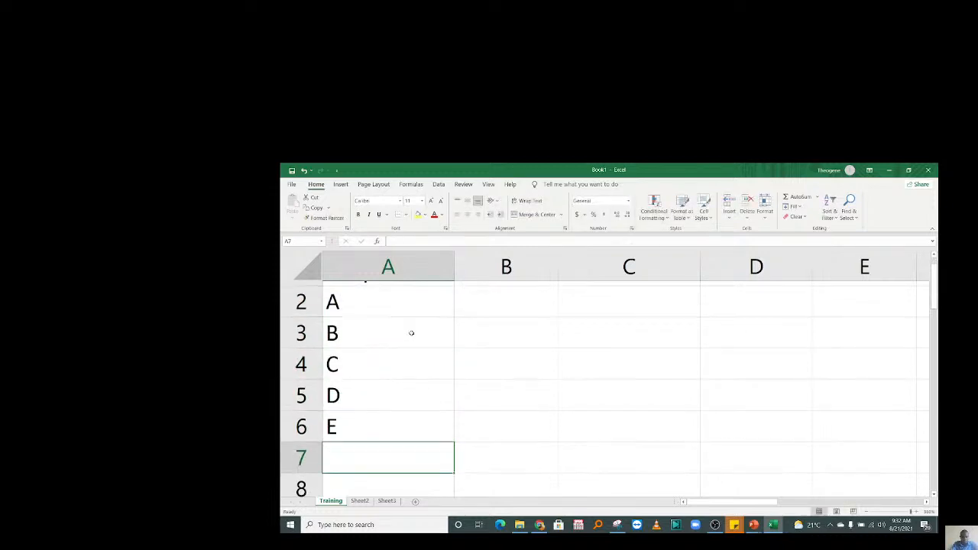
{"action": "type", "text": "F"}
{"action": "key", "text": "Return"}
{"action": "type", "text": "G"}
{"action": "key", "text": "Return"}
{"action": "type", "text": "H"}
{"action": "key", "text": "Return"}
{"action": "type", "text": "I"}
{"action": "key", "text": "Return"}
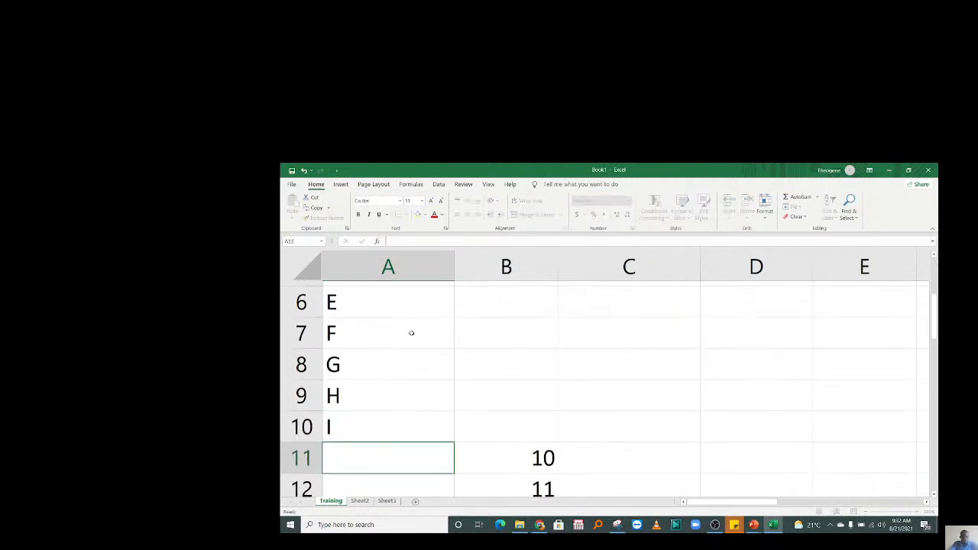
{"action": "left_click_drag", "start_coordinate": [533, 452], "coordinate": [550, 466]}
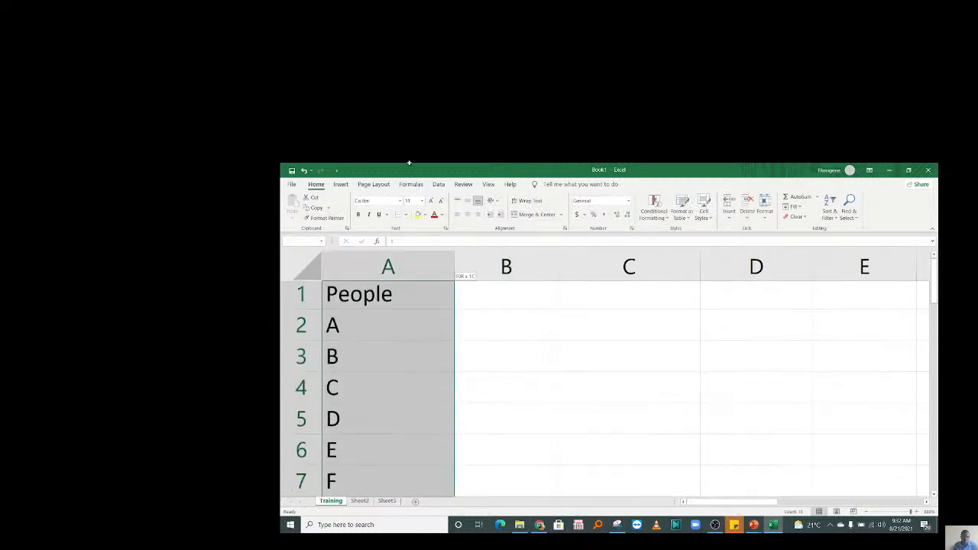
Add the heading Amount in cell B1.
{"action": "left_click", "coordinate": [456, 301]}
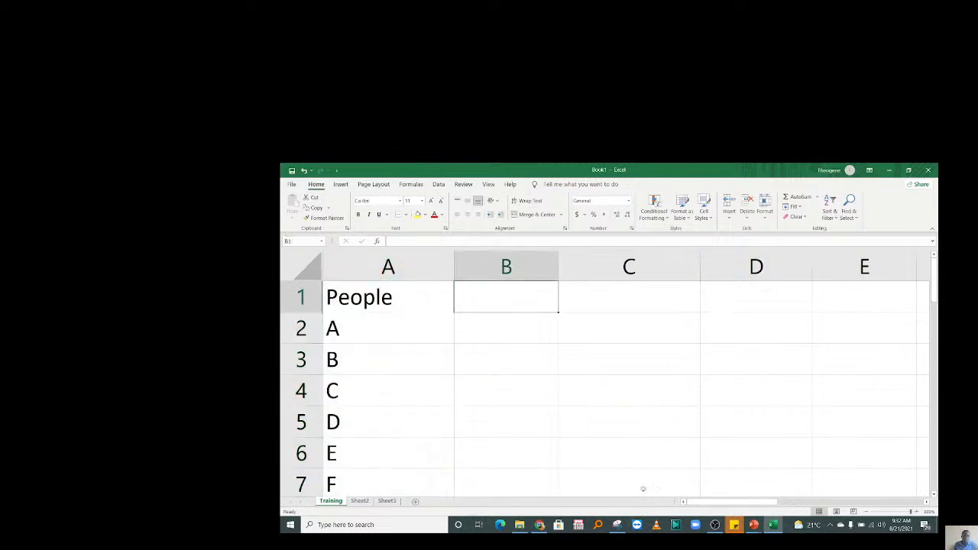
{"action": "type", "text": "M"}
{"action": "key", "text": "BackSpace"}
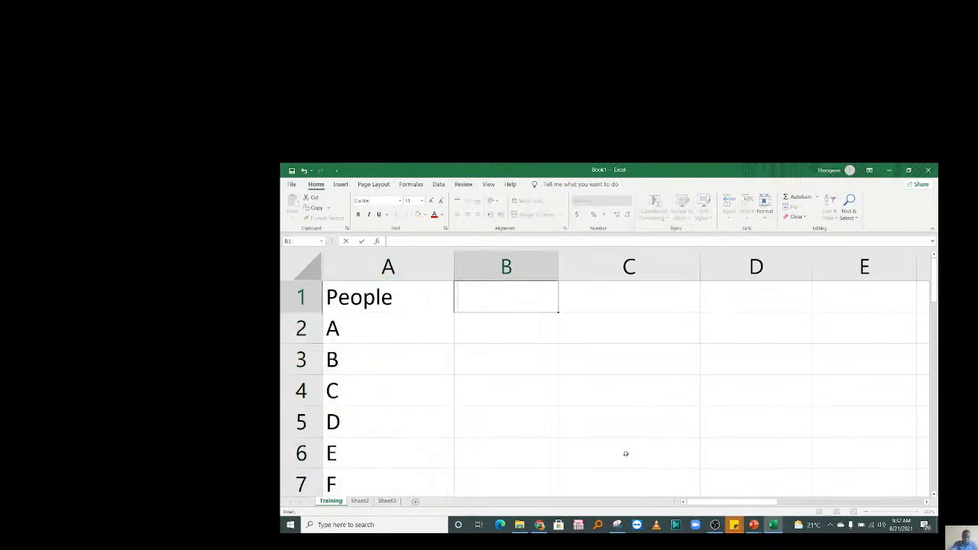
{"action": "type", "text": "Amount"}
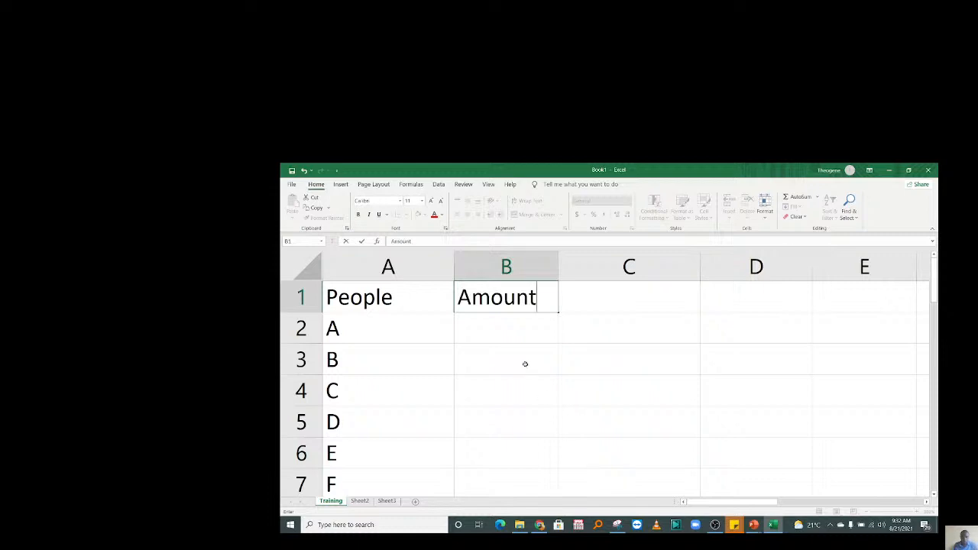
{"action": "left_click", "coordinate": [506, 336]}
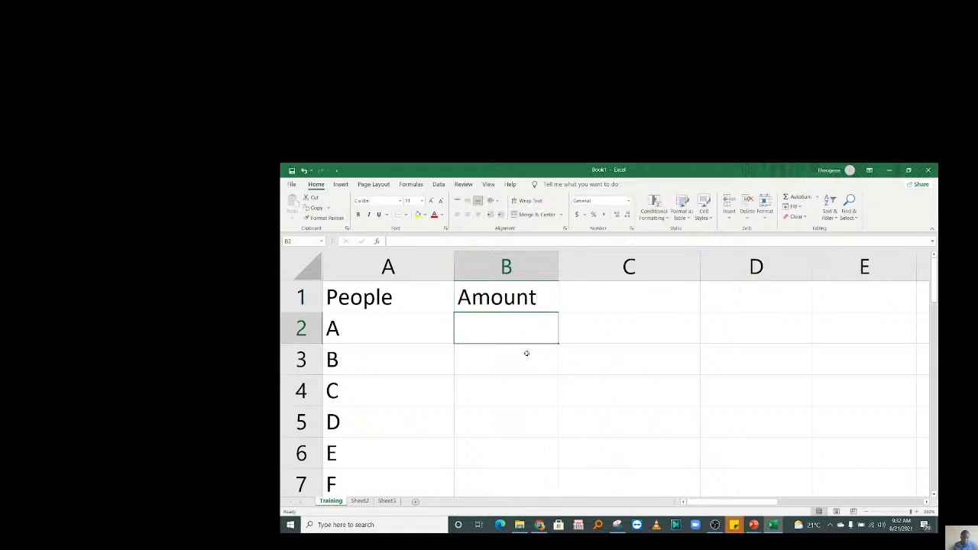
Enter =RANDBETWEEN(500,5000) in B2.
{"action": "type", "text": "="}
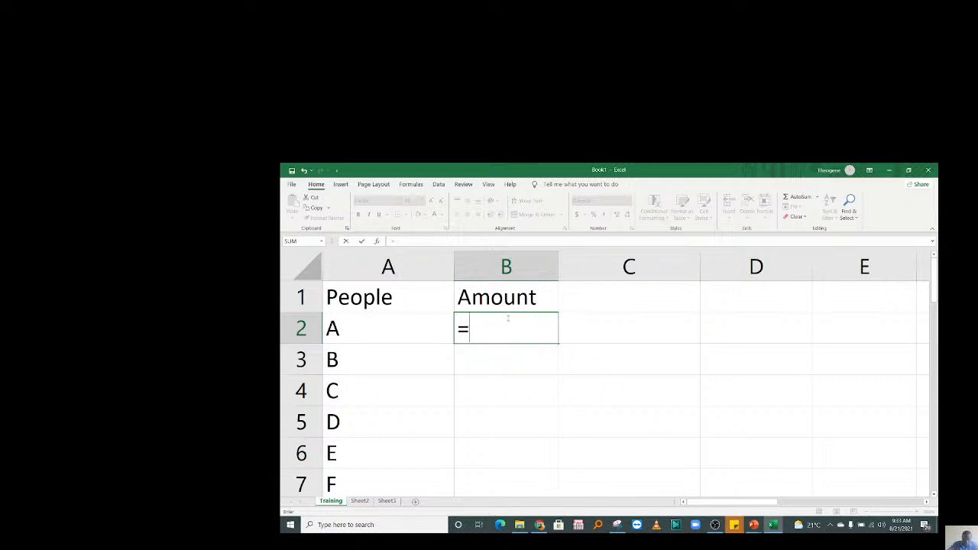
{"action": "type", "text": "rand"}
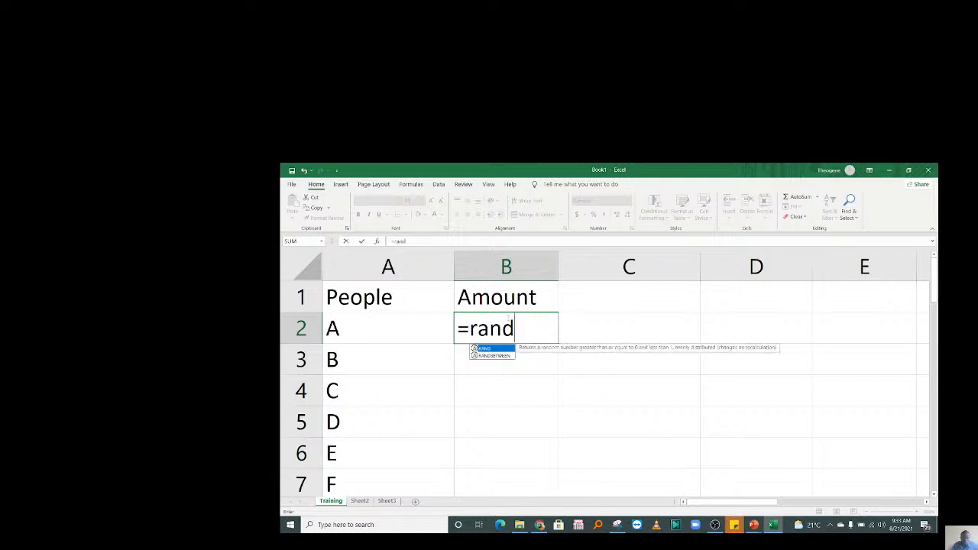
{"action": "double_click", "coordinate": [495, 355]}
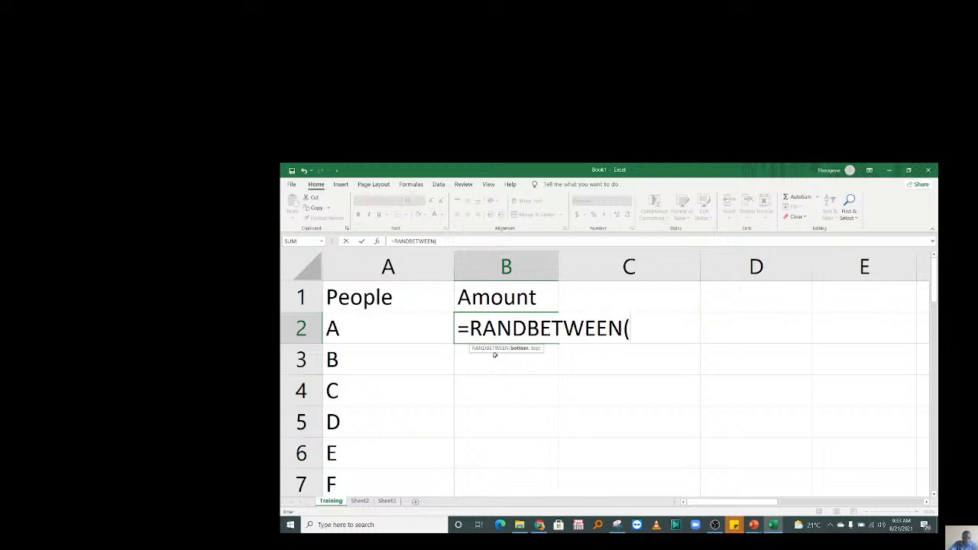
{"action": "type", "text": "500,5000)"}
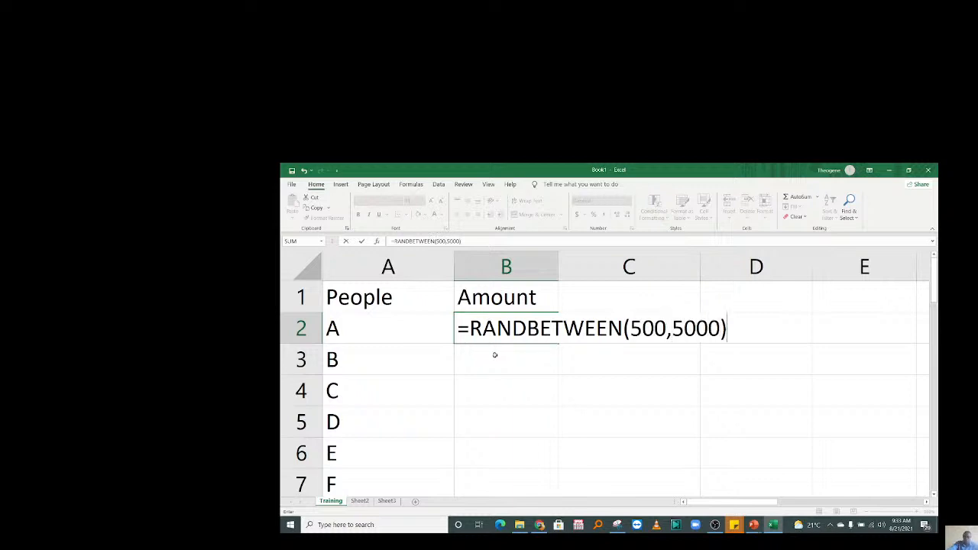
{"action": "key", "text": "Return"}
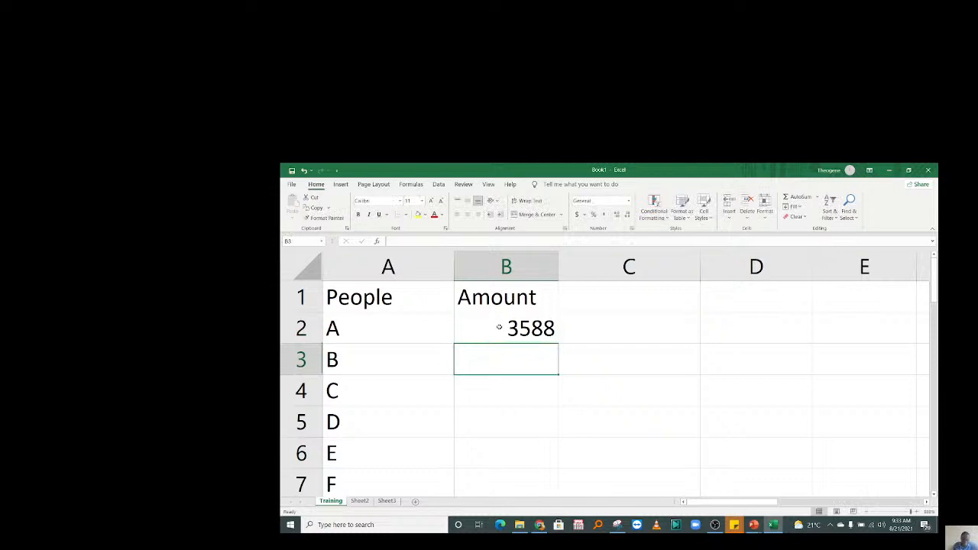
Fill the RANDBETWEEN formula down B2:B10 and paste the results back as fixed values.
{"action": "left_click", "coordinate": [505, 333]}
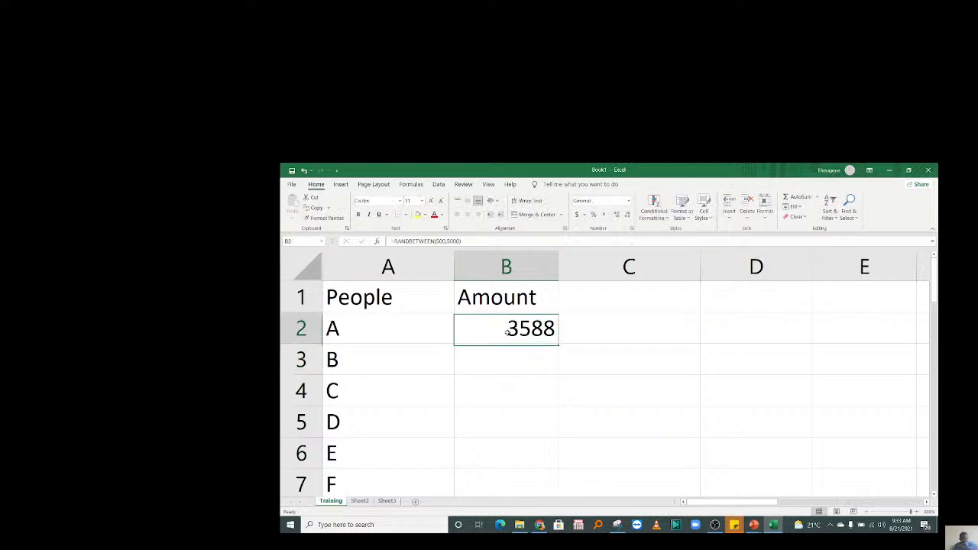
{"action": "left_click_drag", "start_coordinate": [506, 331], "coordinate": [535, 430]}
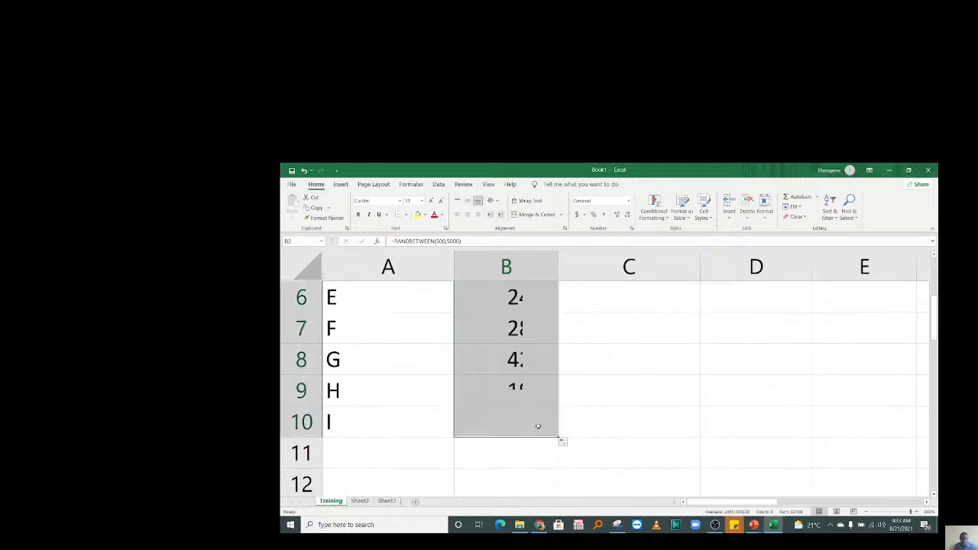
{"action": "key", "text": "ctrl+c"}
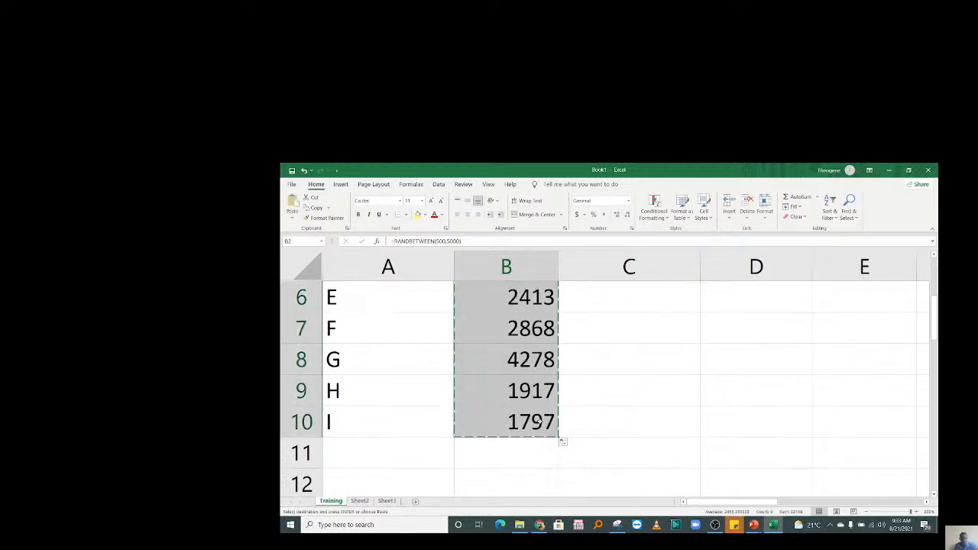
{"action": "left_click_drag", "start_coordinate": [933, 317], "coordinate": [932, 276]}
{"action": "right_click", "coordinate": [496, 348]}
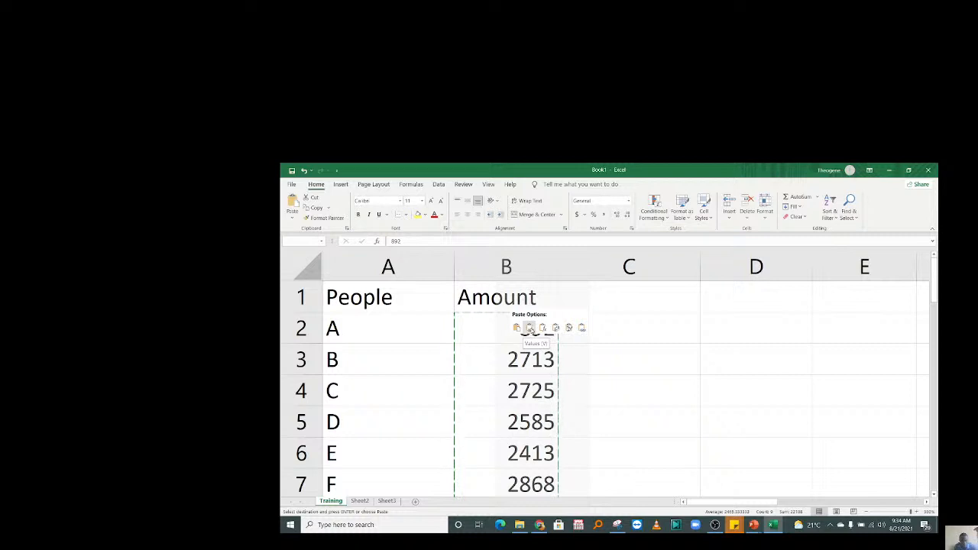
{"action": "left_click", "coordinate": [529, 329]}
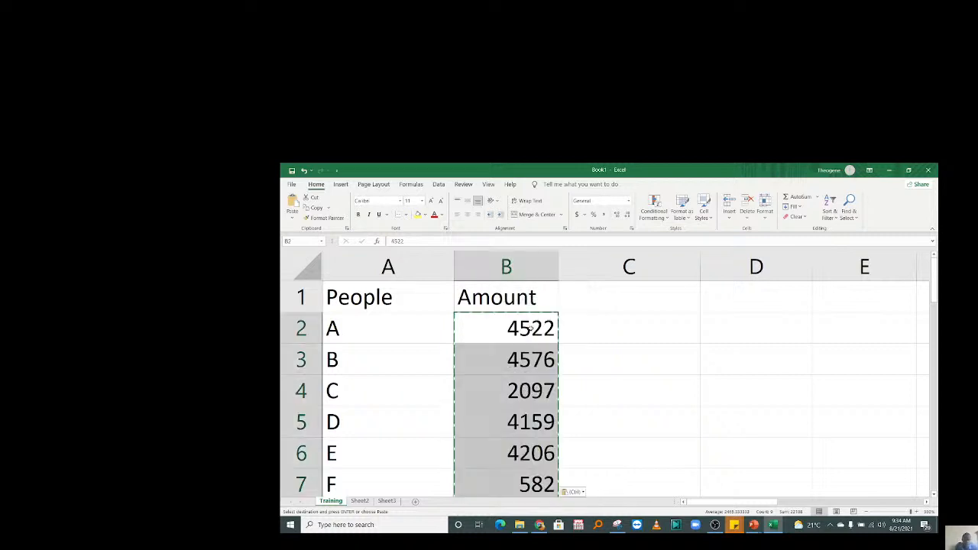
{"action": "left_click", "coordinate": [601, 337]}
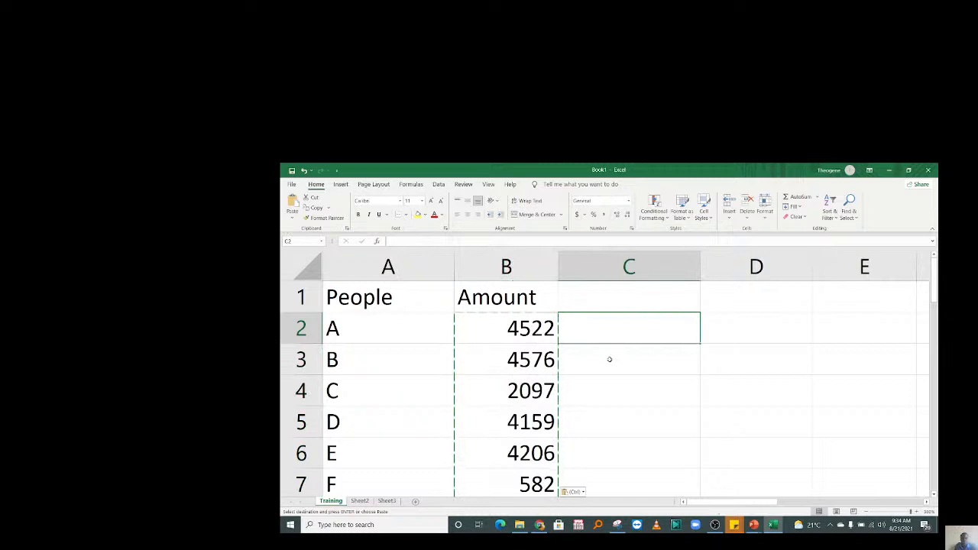
{"action": "key", "text": "F2"}
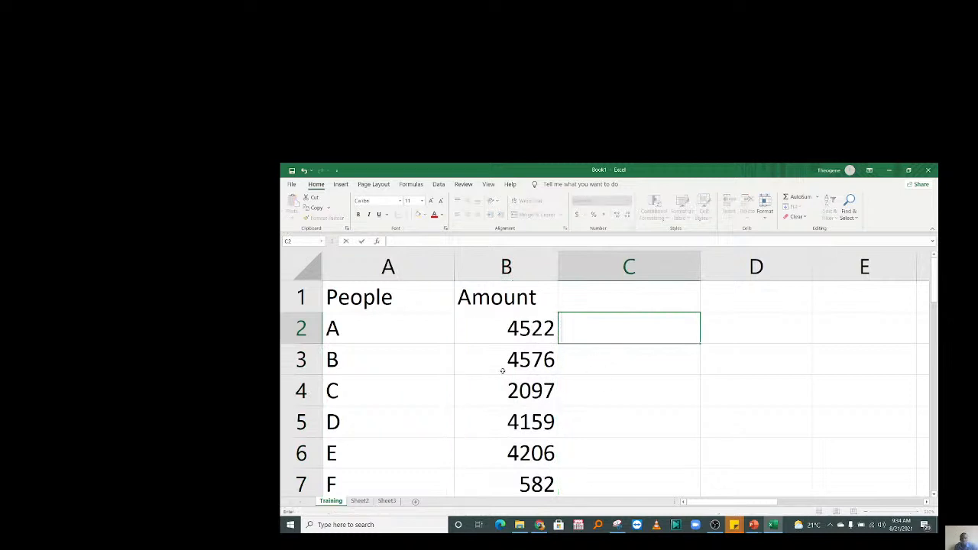
Add a Gender header in C1 and enter M or F values down C2:C10.
{"action": "left_click", "coordinate": [572, 298]}
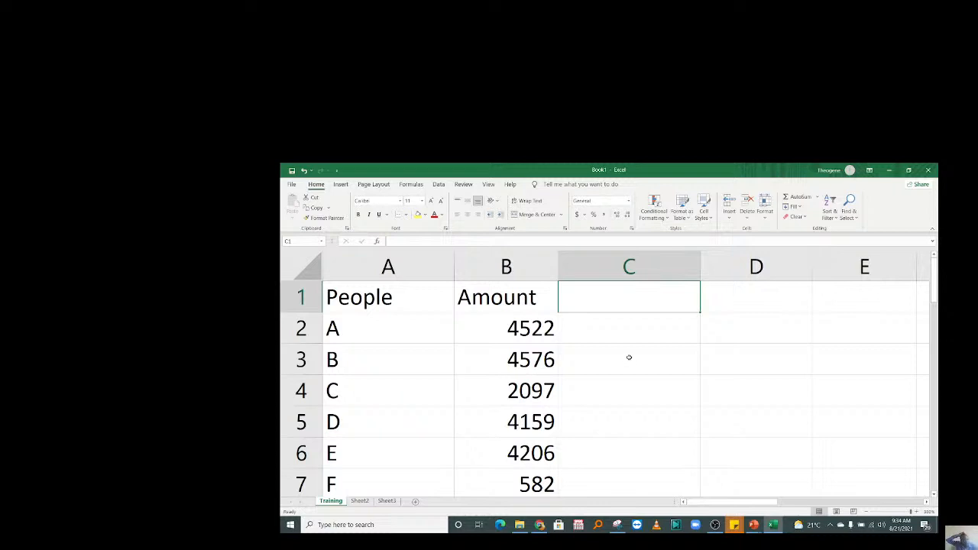
{"action": "type", "text": "Gender"}
{"action": "key", "text": "Return"}
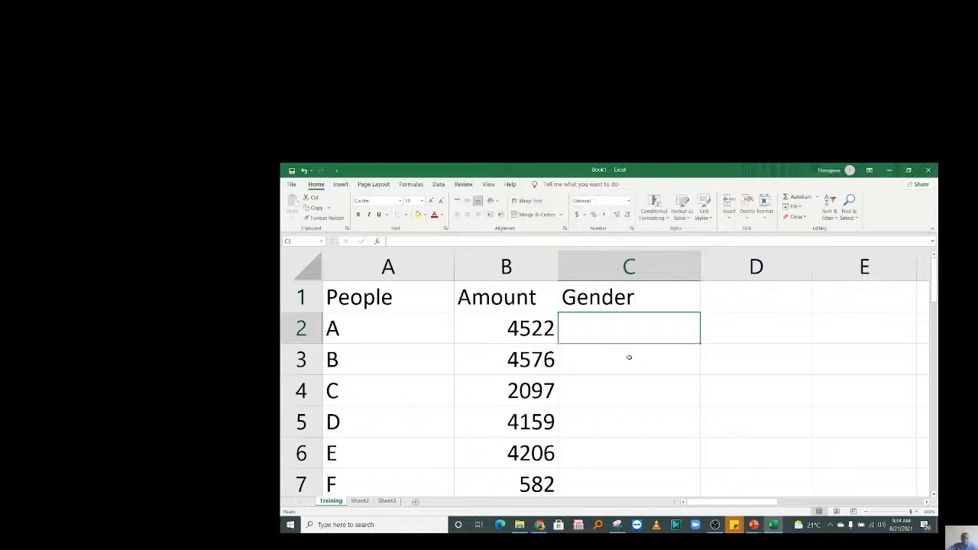
{"action": "type", "text": "M"}
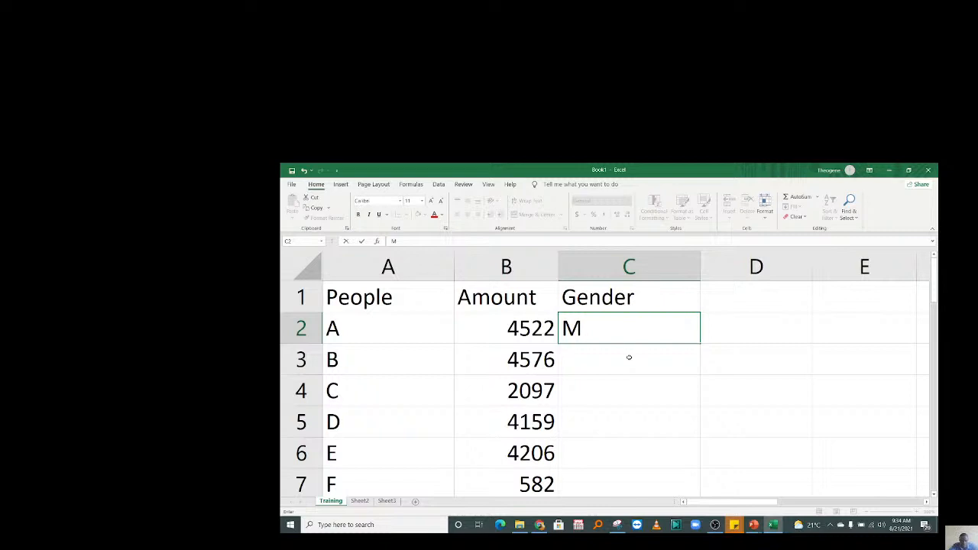
{"action": "key", "text": "Return"}
{"action": "type", "text": "F"}
{"action": "key", "text": "Return"}
{"action": "type", "text": "M M"}
{"action": "key", "text": "Return"}
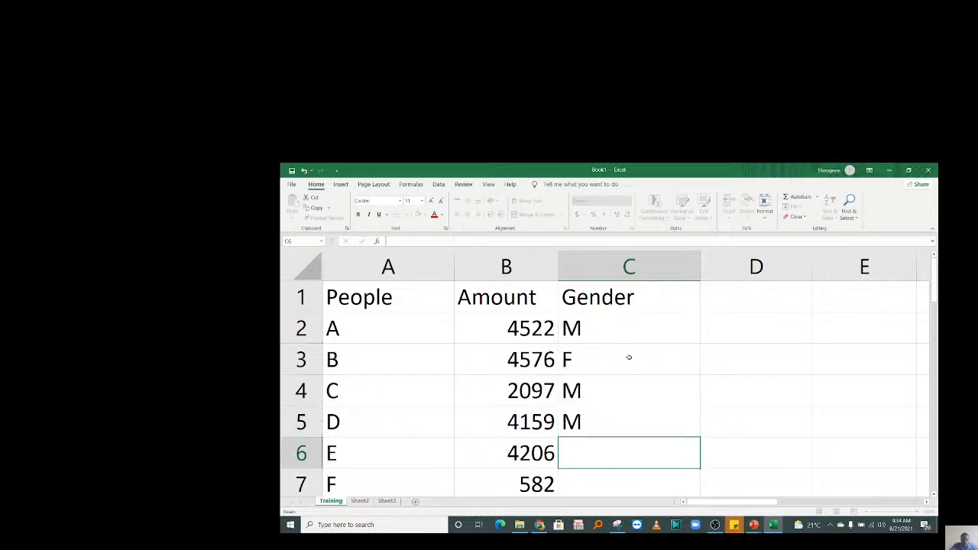
{"action": "type", "text": "F"}
{"action": "key", "text": "Return"}
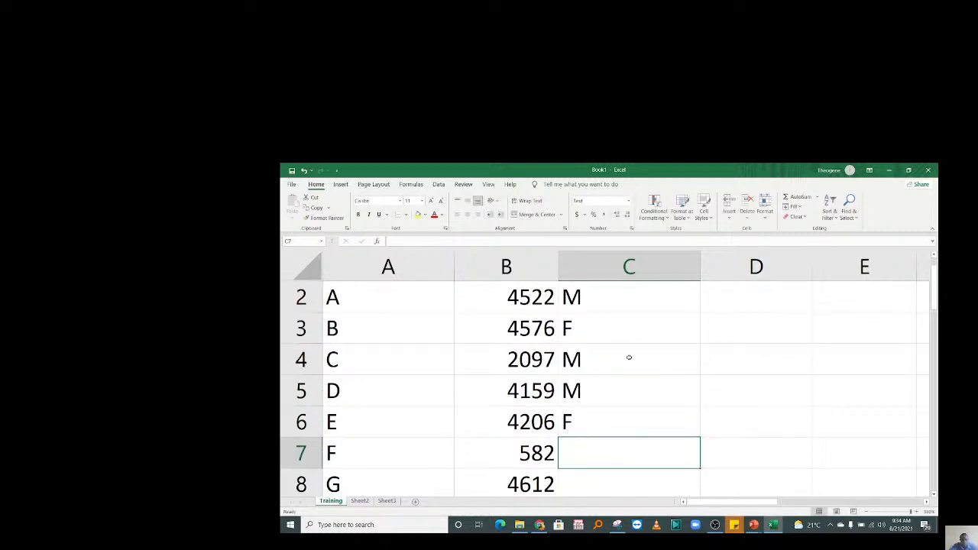
{"action": "type", "text": "M M F F"}
{"action": "key", "text": "Return"}
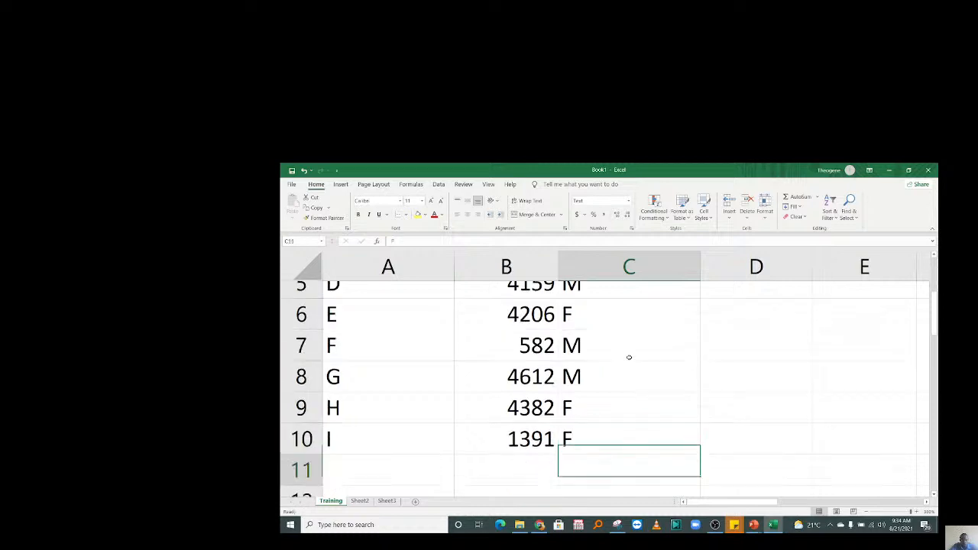
Change the gender in C4 to F.
{"action": "key", "text": "Up"}
{"action": "key", "text": "Up"}
{"action": "key", "text": "Up"}
{"action": "key", "text": "Up"}
{"action": "key", "text": "Up"}
{"action": "key", "text": "Up"}
{"action": "key", "text": "Up"}
{"action": "key", "text": "Up"}
{"action": "key", "text": "Up"}
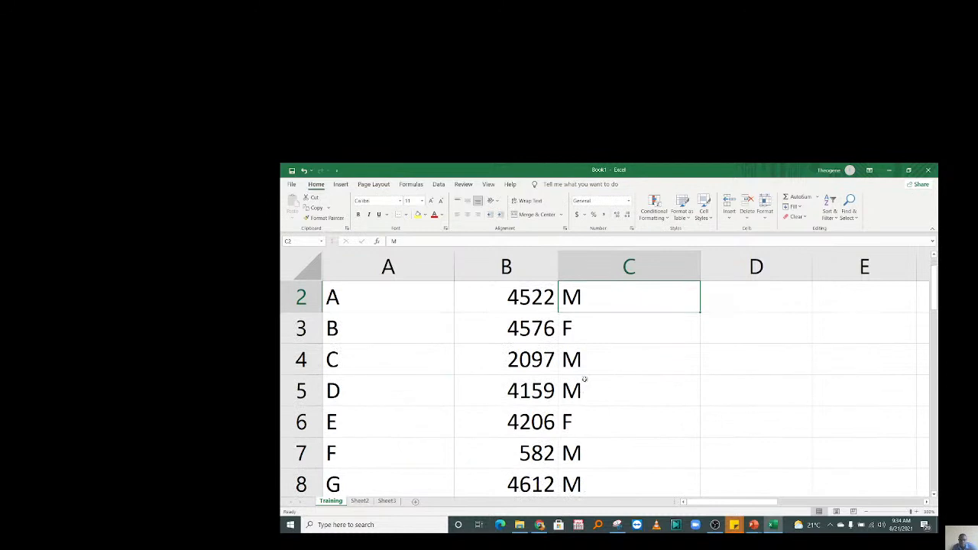
{"action": "left_click", "coordinate": [582, 368]}
{"action": "type", "text": "F"}
{"action": "key", "text": "Return"}
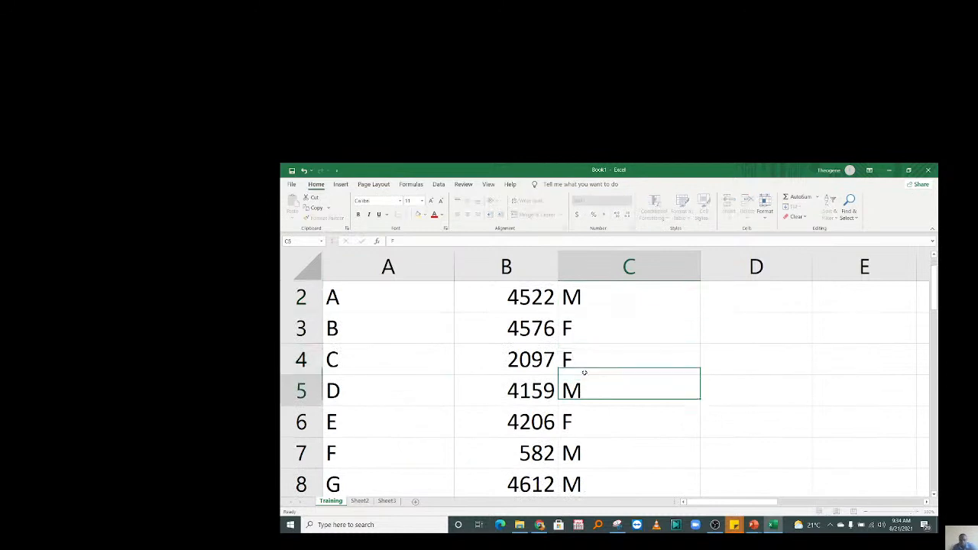
{"action": "key", "text": "ctrl+Up"}
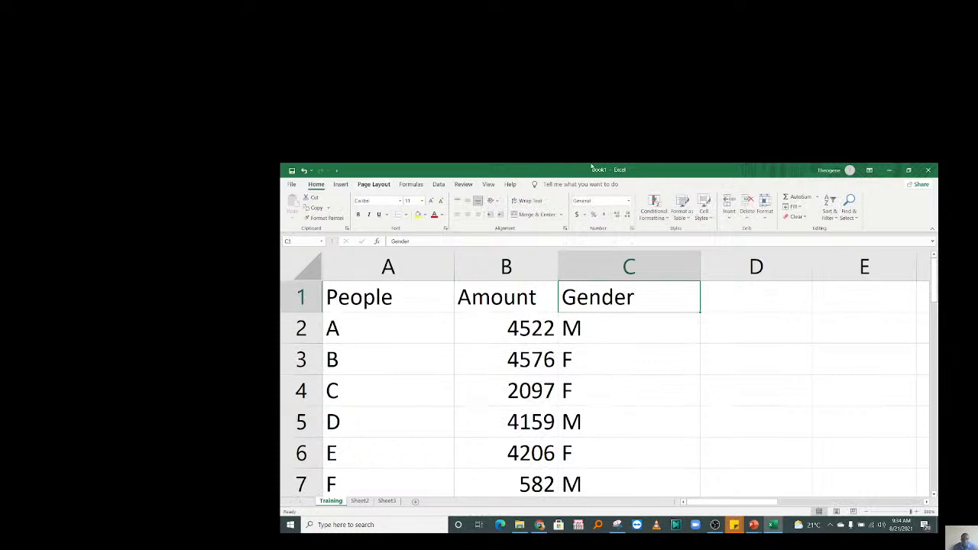
Add the header Drink in D1, then enter Yes in D2 and No in D3.
{"action": "key", "text": "Right"}
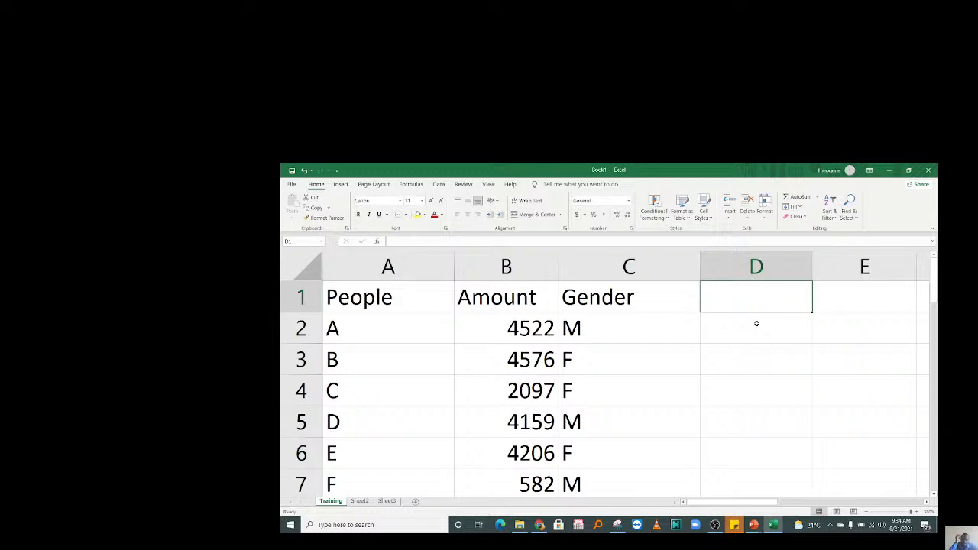
{"action": "type", "text": "Drink"}
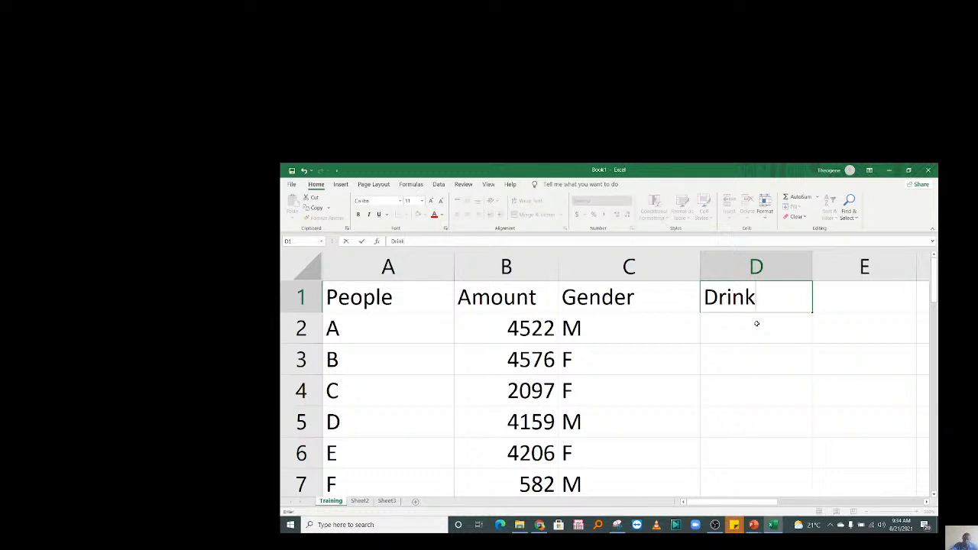
{"action": "key", "text": "Return"}
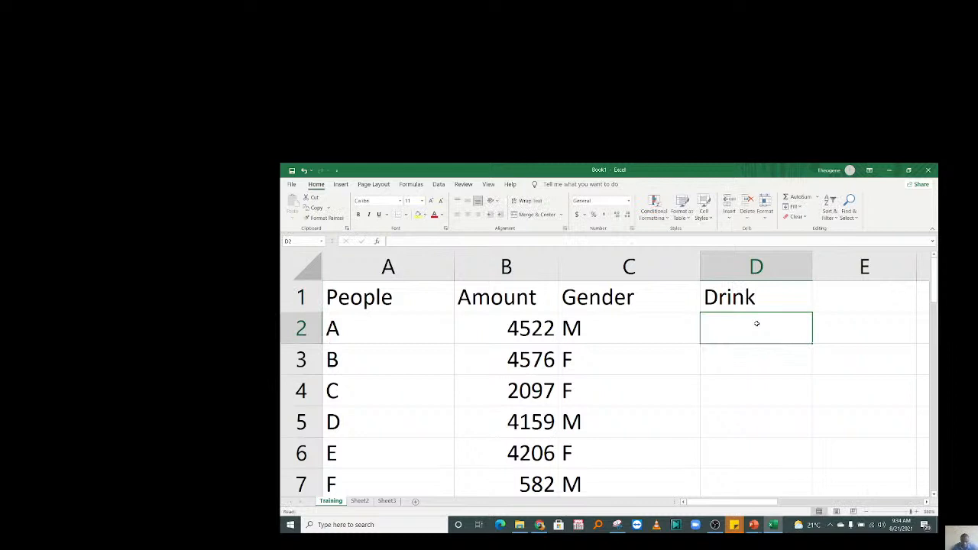
{"action": "type", "text": "Yes"}
{"action": "key", "text": "Return"}
{"action": "type", "text": "Np"}
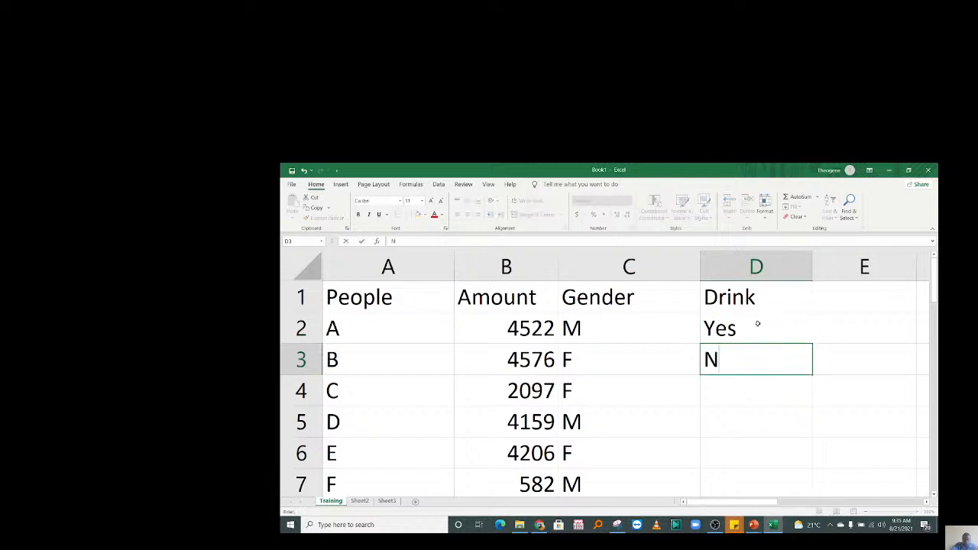
{"action": "key", "text": "BackSpace"}
{"action": "type", "text": "o"}
{"action": "key", "text": "Return"}
Fill D4:D10 with No, Yes, Yes, Yes, No, No, No.
{"action": "type", "text": "No"}
{"action": "key", "text": "Return"}
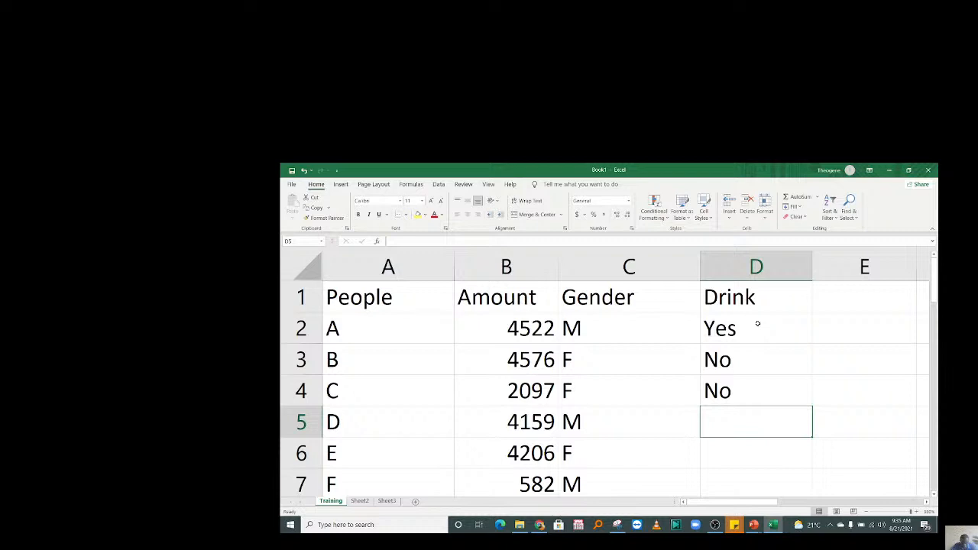
{"action": "type", "text": "y"}
{"action": "key", "text": "Return"}
{"action": "type", "text": "y"}
{"action": "key", "text": "Return"}
{"action": "type", "text": "y"}
{"action": "key", "text": "Return"}
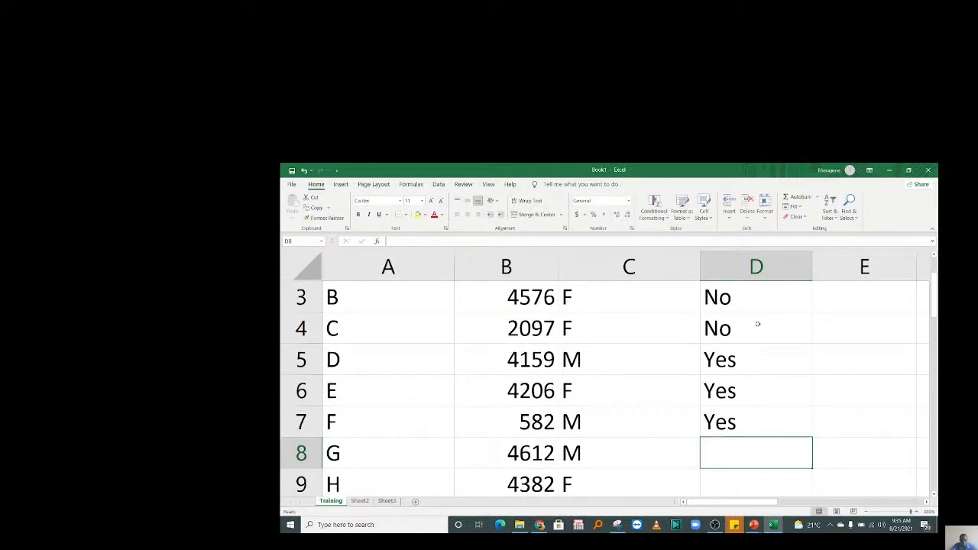
{"action": "type", "text": "n"}
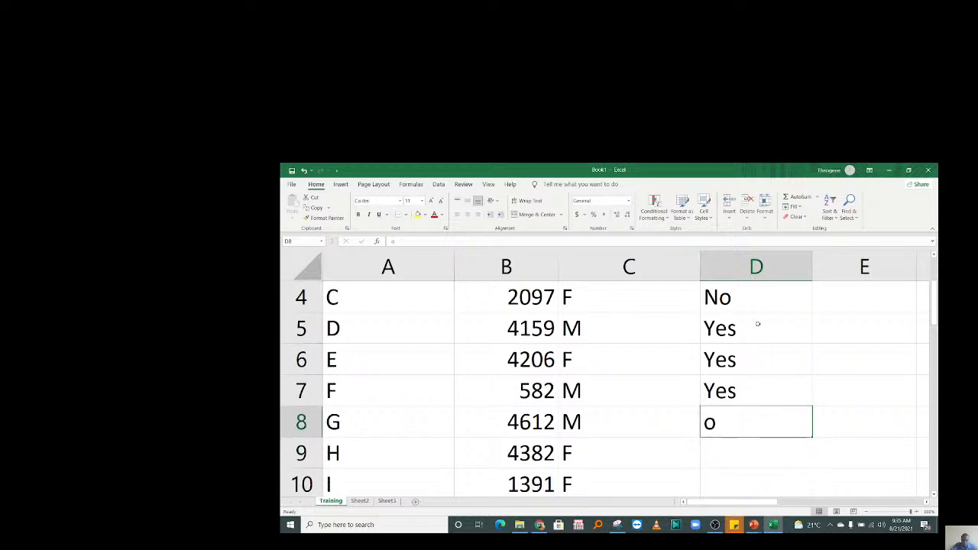
{"action": "key", "text": "Return"}
{"action": "type", "text": "n"}
{"action": "key", "text": "Return"}
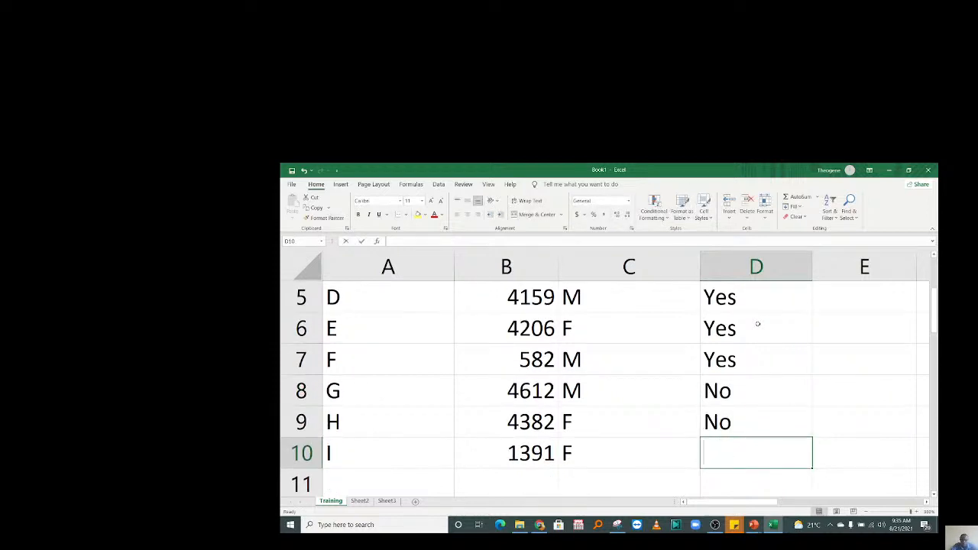
{"action": "type", "text": "n"}
{"action": "key", "text": "Return"}
Select the table range A1:D10 and show the Borders dropdown options.
{"action": "left_click_drag", "start_coordinate": [769, 419], "coordinate": [346, 301]}
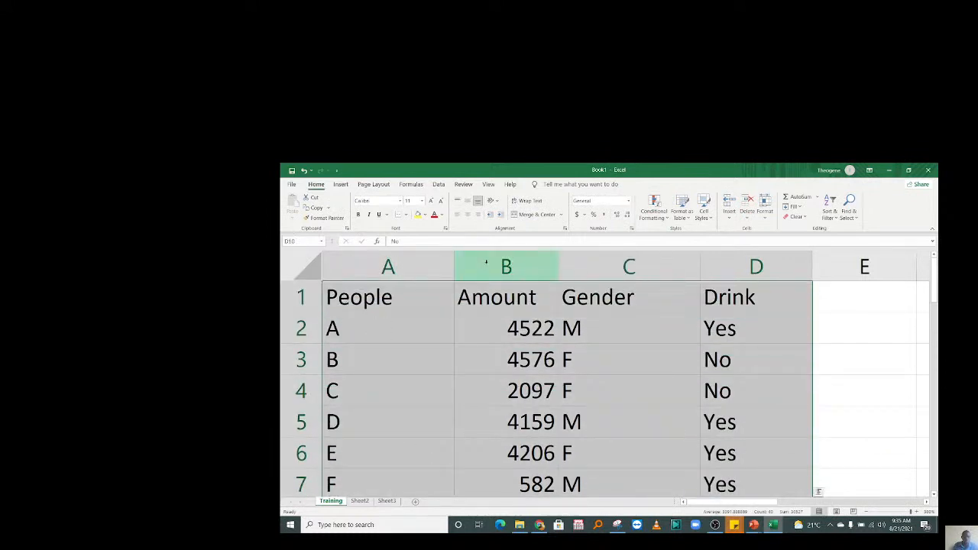
{"action": "left_click", "coordinate": [406, 215]}
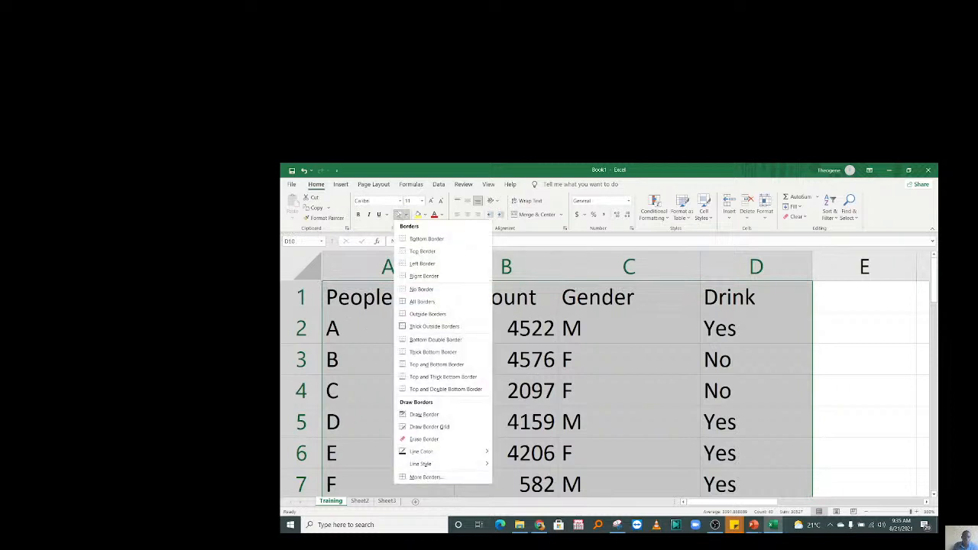
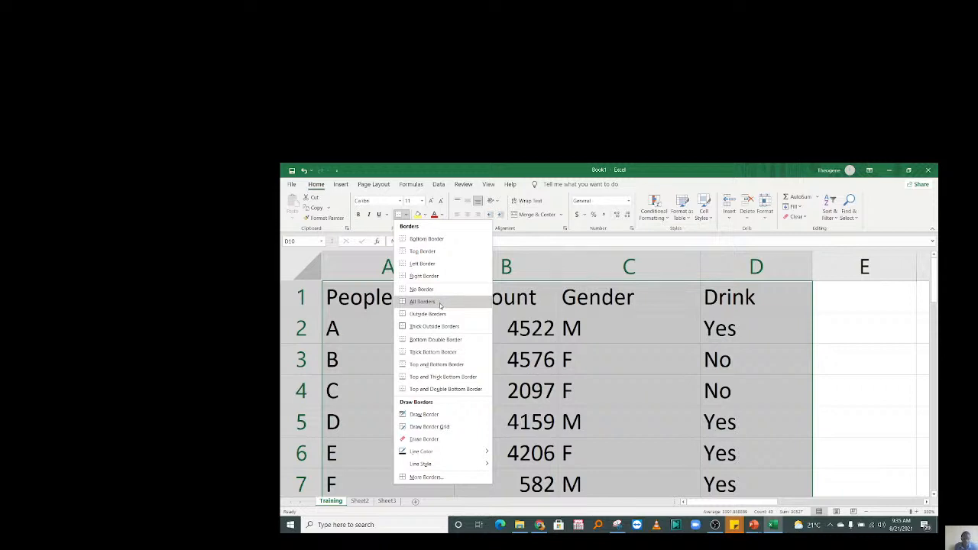
Apply All Borders to A1:D10 so every cell in rows 1–10 is outlined.
{"action": "left_click", "coordinate": [440, 304]}
{"action": "scroll", "coordinate": [601, 345], "scroll_direction": "down", "scroll_amount": 2}
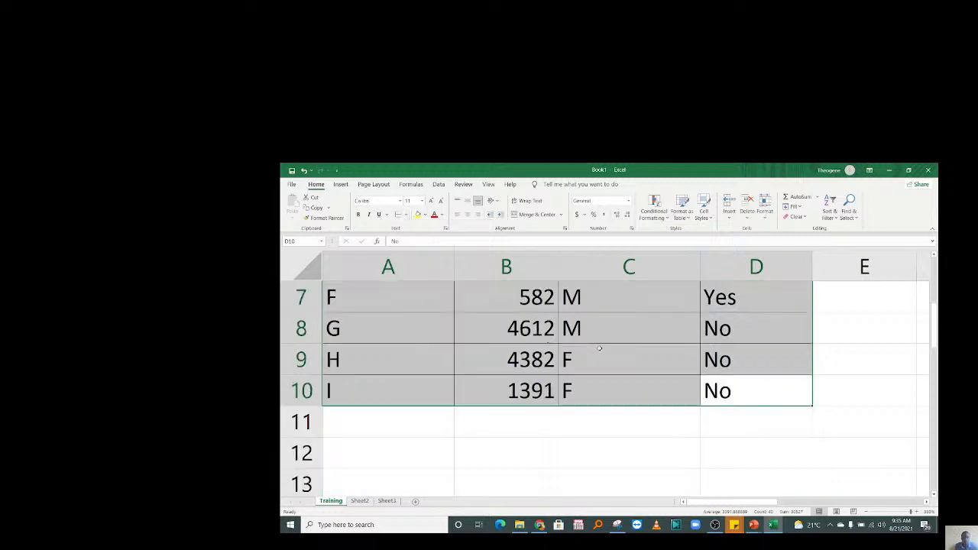
{"action": "left_click", "coordinate": [600, 350]}
{"action": "left_click_drag", "start_coordinate": [935, 327], "coordinate": [935, 273]}
Make header cells A1:D1 (People, Amount, Gender, Drink) bold with a blue fill.
{"action": "left_click", "coordinate": [388, 346]}
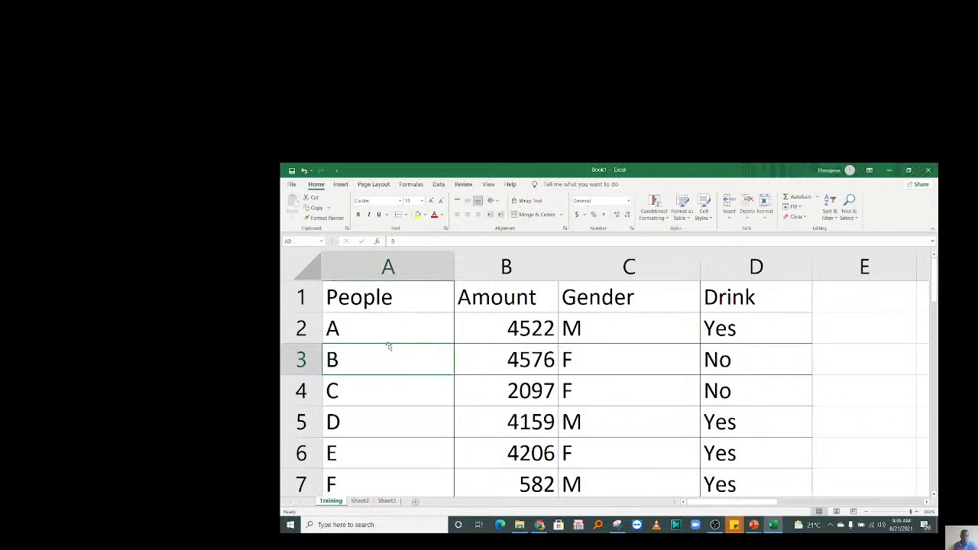
{"action": "left_click_drag", "start_coordinate": [386, 297], "coordinate": [757, 299]}
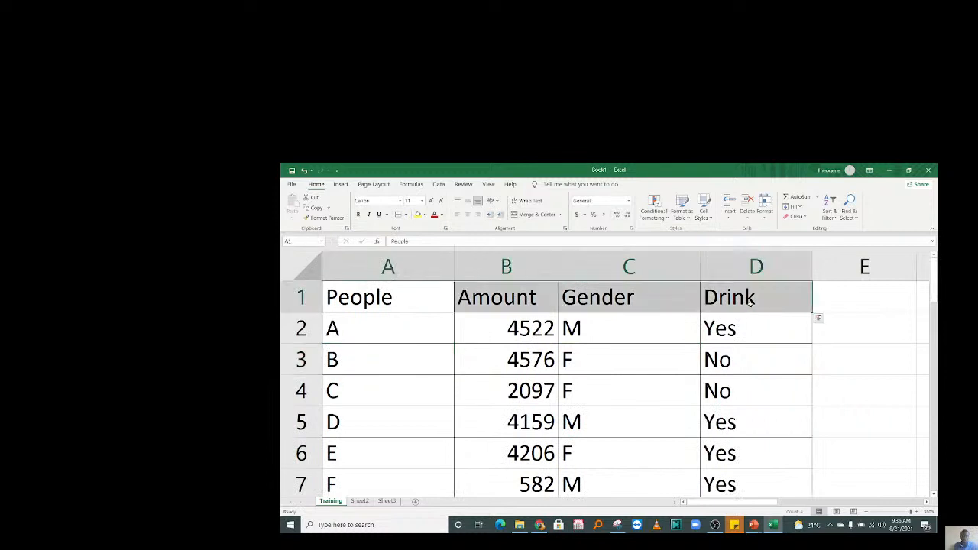
{"action": "left_click", "coordinate": [358, 215]}
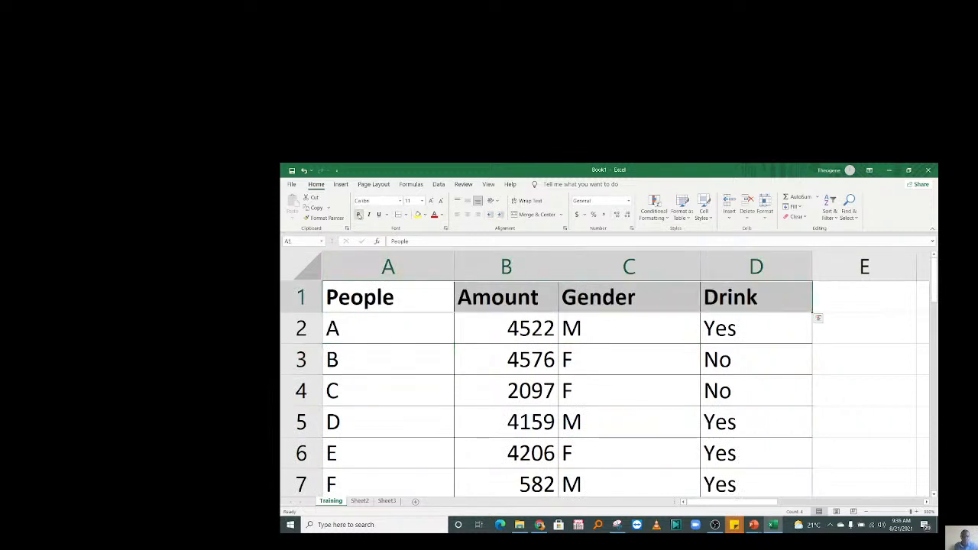
{"action": "left_click", "coordinate": [426, 216]}
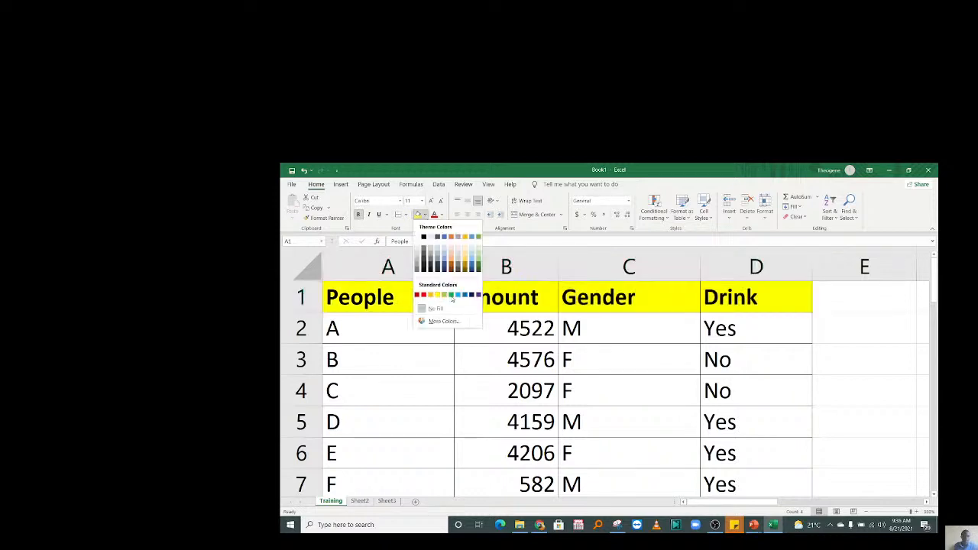
{"action": "left_click", "coordinate": [459, 295]}
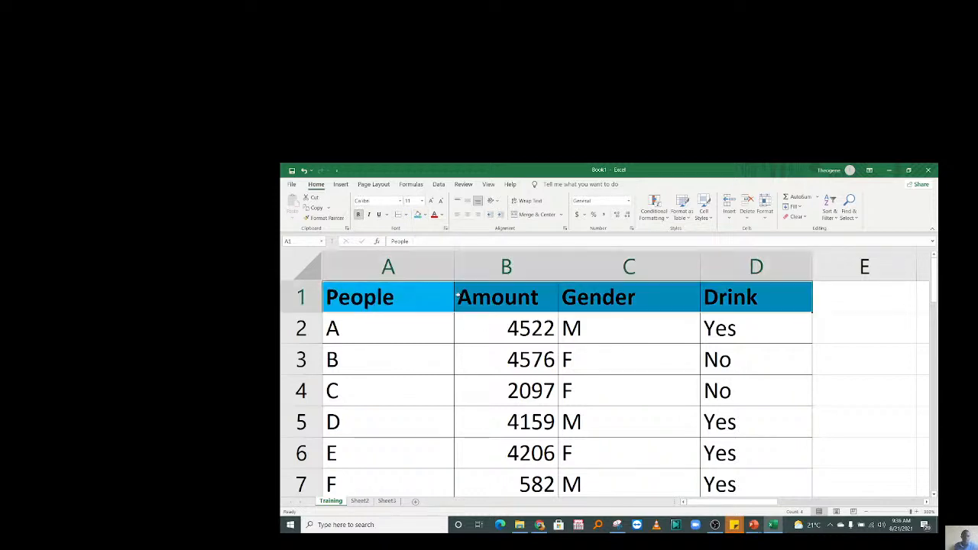
{"action": "left_click", "coordinate": [464, 393]}
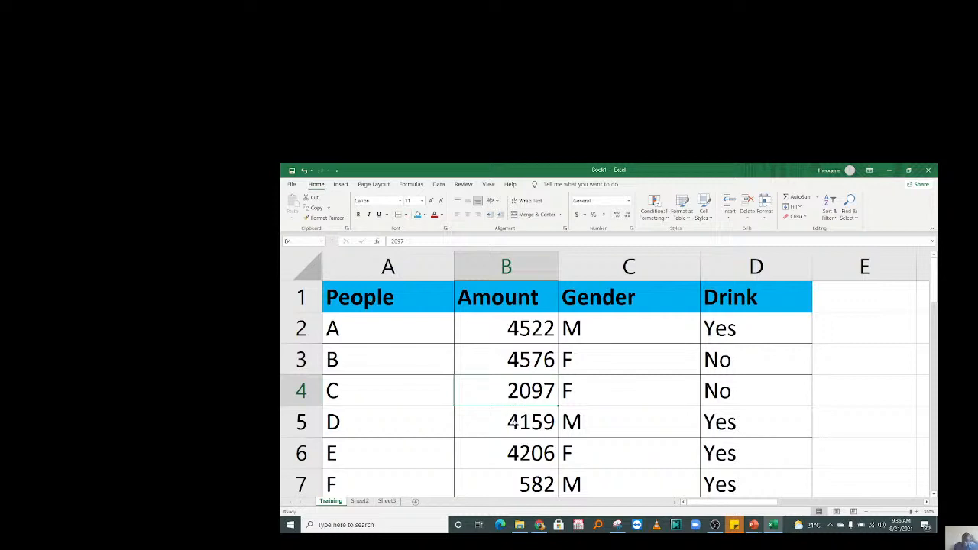
Select A11:D11 below the table and extend the borders to row 11.
{"action": "key", "text": "Down"}
{"action": "key", "text": "Down"}
{"action": "key", "text": "Down"}
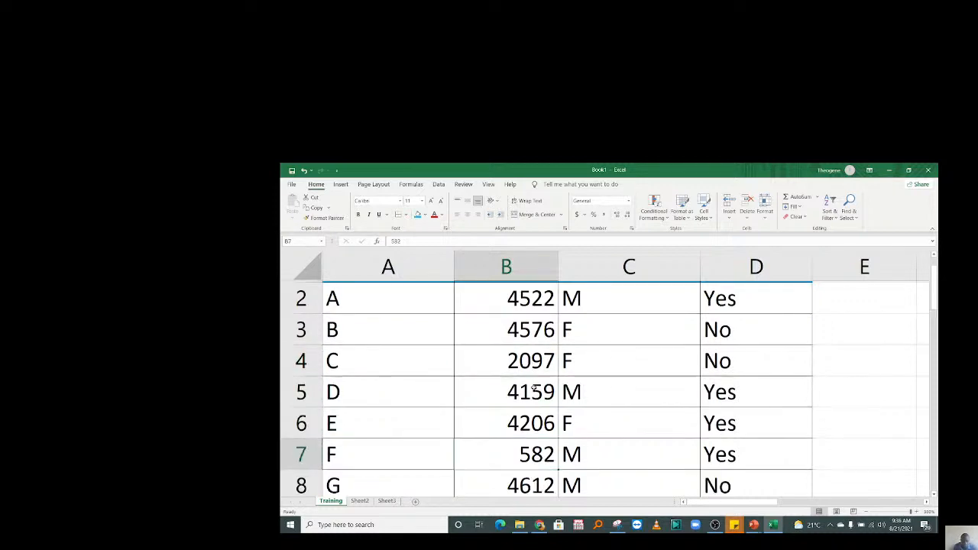
{"action": "scroll", "coordinate": [535, 388], "scroll_direction": "down", "scroll_amount": 2}
{"action": "left_click", "coordinate": [387, 423]}
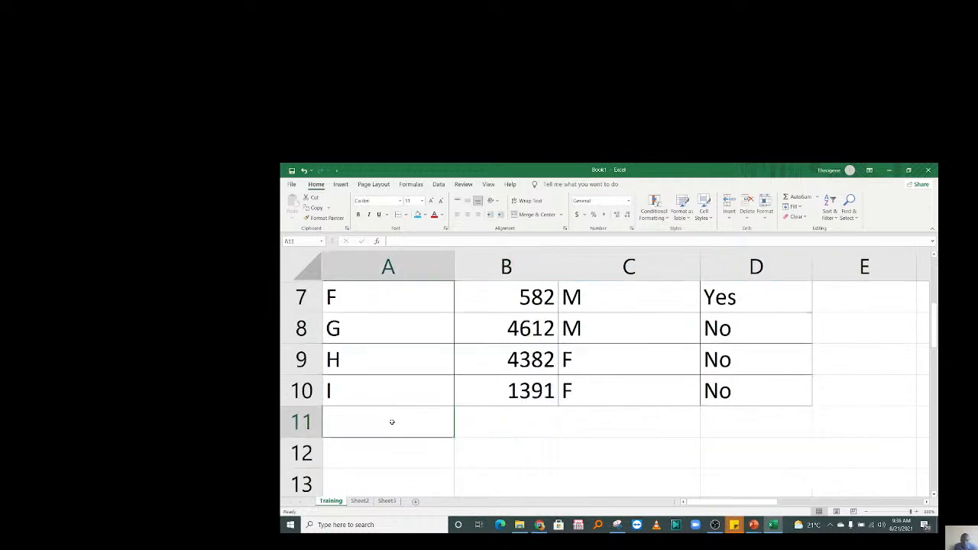
{"action": "left_click_drag", "start_coordinate": [526, 391], "coordinate": [512, 356]}
{"action": "left_click_drag", "start_coordinate": [492, 321], "coordinate": [506, 474]}
{"action": "left_click", "coordinate": [377, 476]}
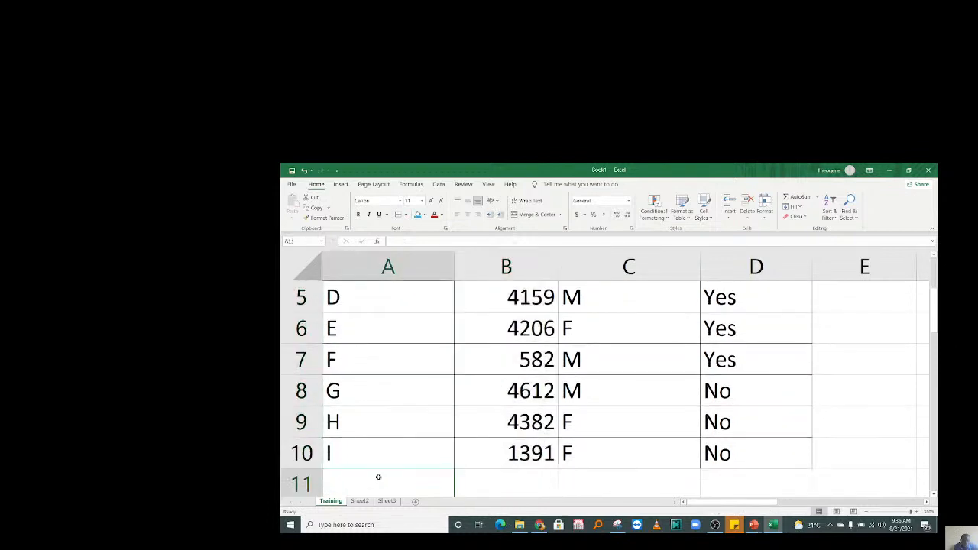
{"action": "left_click_drag", "start_coordinate": [388, 476], "coordinate": [765, 471]}
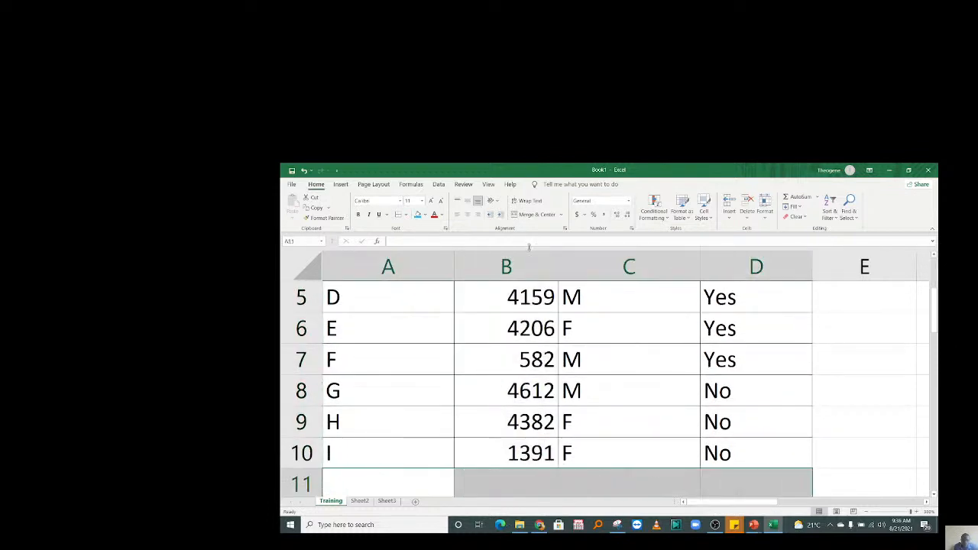
{"action": "scroll", "coordinate": [524, 389], "scroll_direction": "down", "scroll_amount": 1}
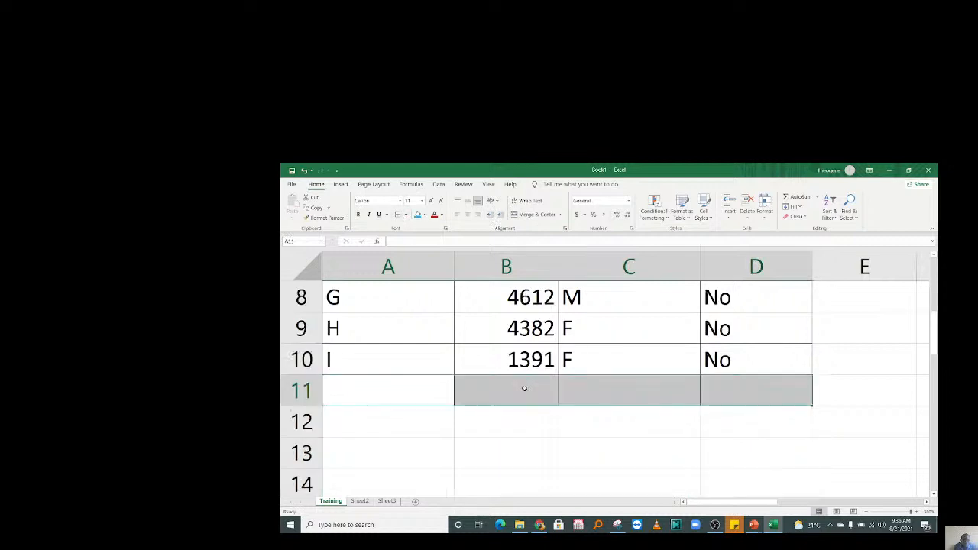
Enter the label TOTA in cell A11.
{"action": "left_click", "coordinate": [426, 389]}
{"action": "type", "text": "TOTA"}
{"action": "key", "text": "Return"}
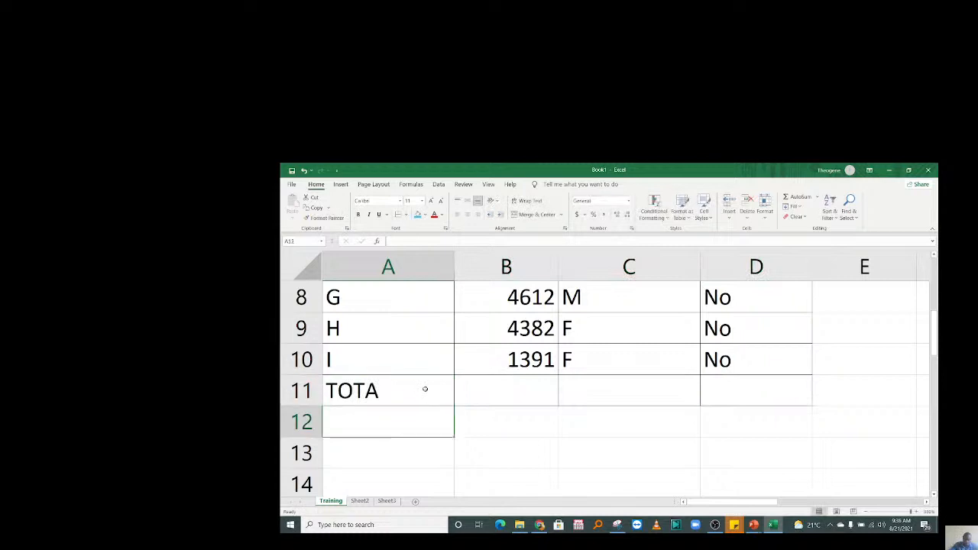
Enter =SUM(B2:B10) in B11 to total the Amount column to 30527.
{"action": "left_click", "coordinate": [543, 401]}
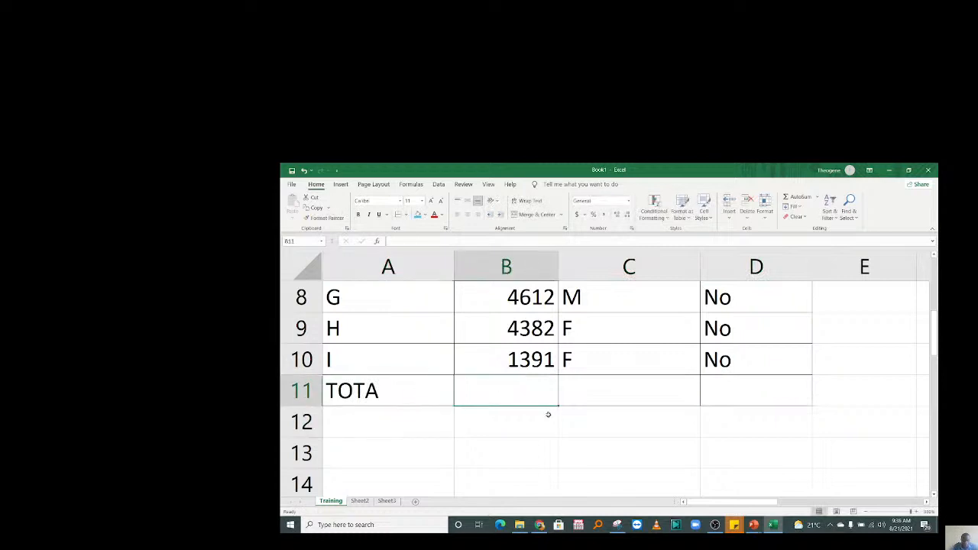
{"action": "type", "text": "="}
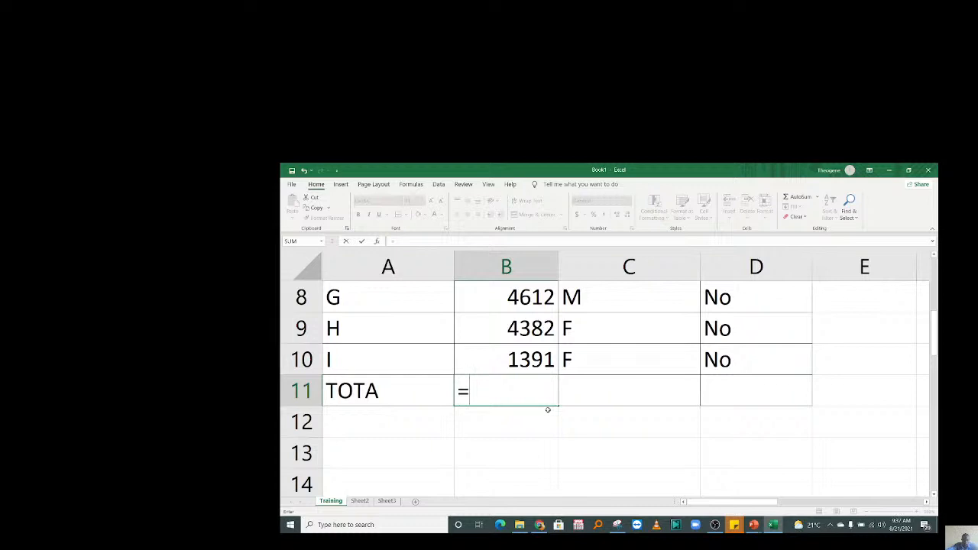
{"action": "type", "text": "SUM"}
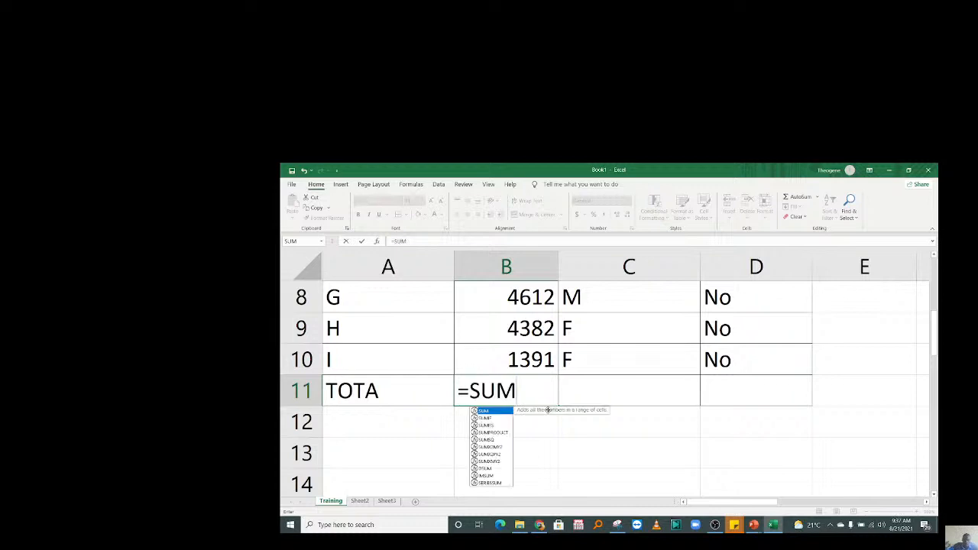
{"action": "double_click", "coordinate": [489, 413]}
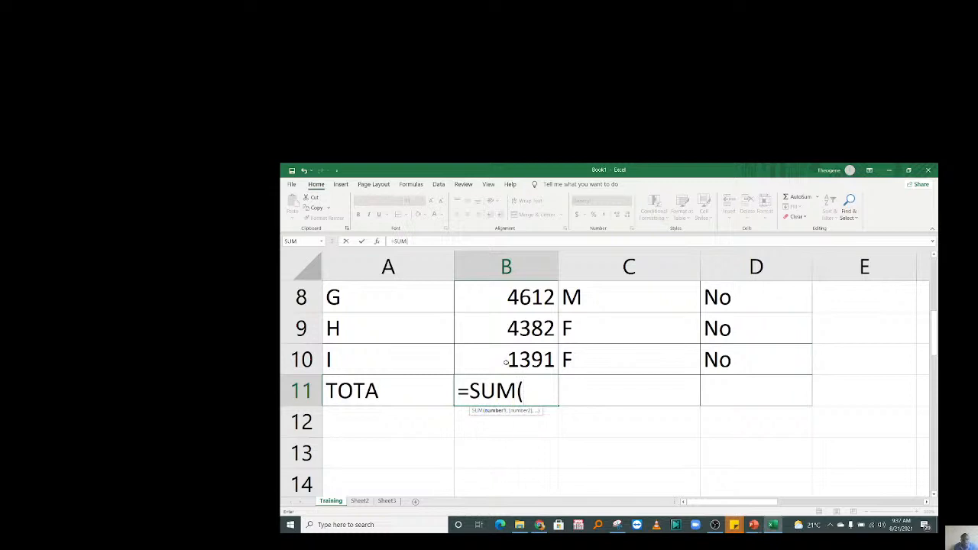
{"action": "left_click_drag", "start_coordinate": [507, 360], "coordinate": [504, 324]}
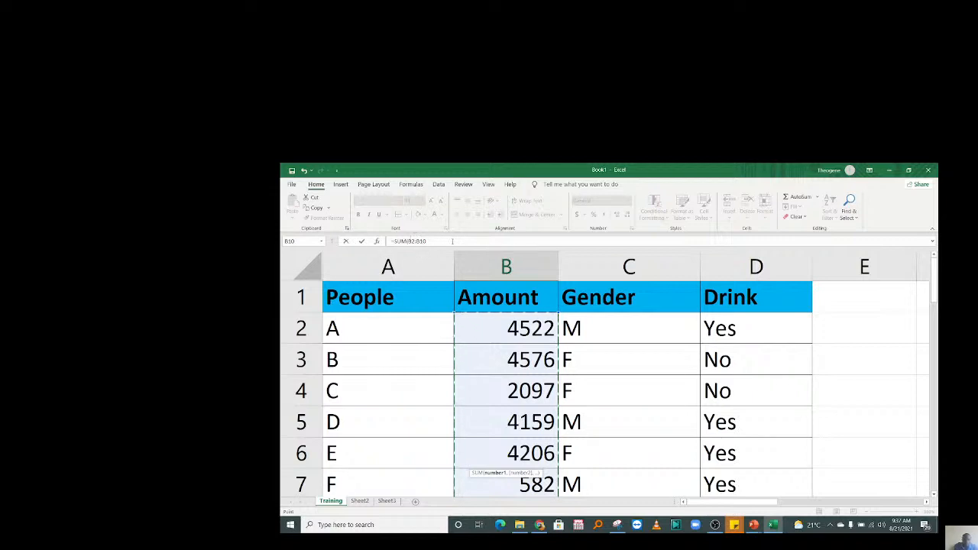
{"action": "type", "text": ")"}
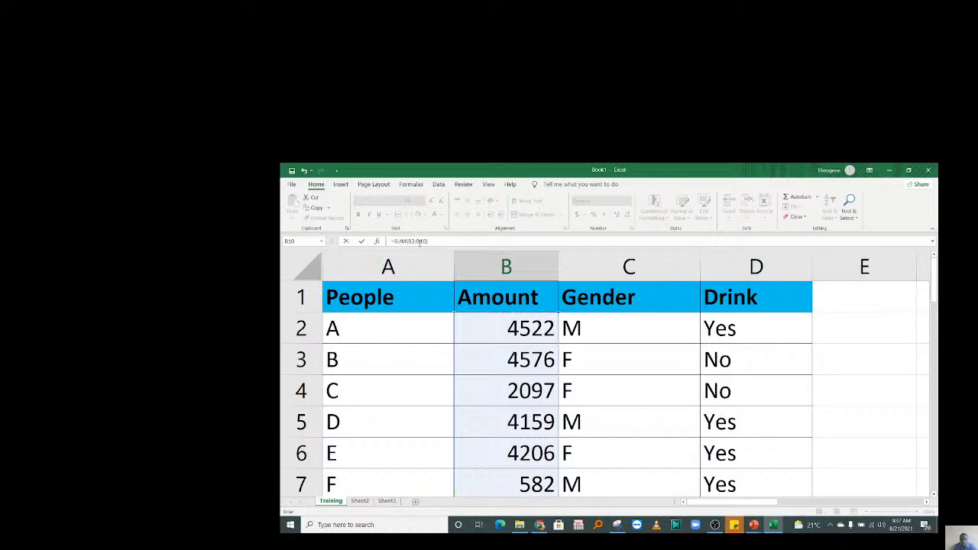
{"action": "key", "text": "Return"}
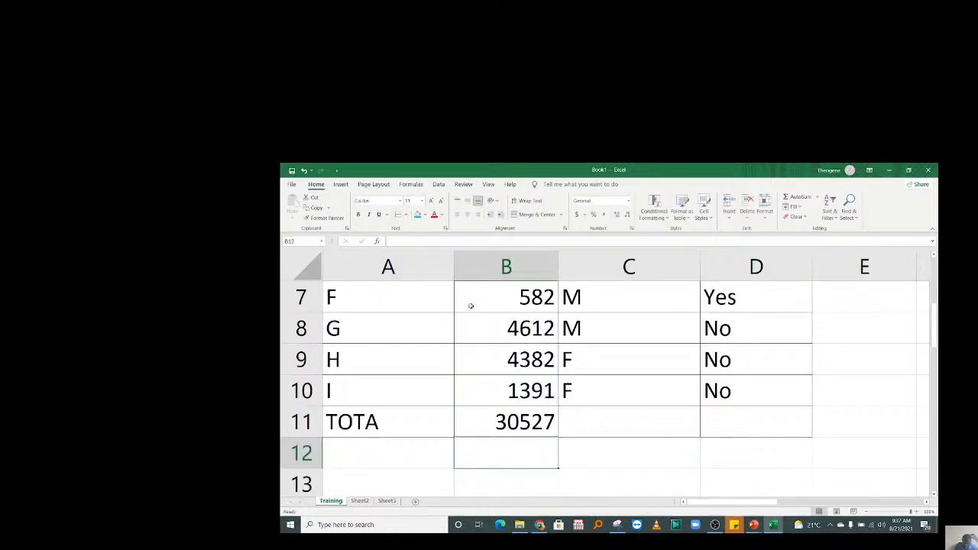
Clear B11 and redo the Amount total over B2:B10 with AutoSum.
{"action": "left_click", "coordinate": [511, 414]}
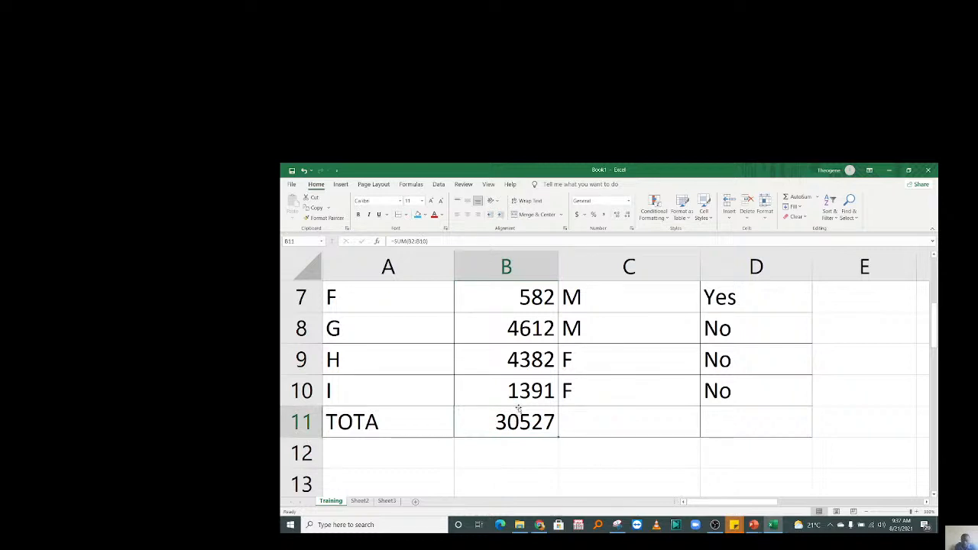
{"action": "key", "text": "Delete"}
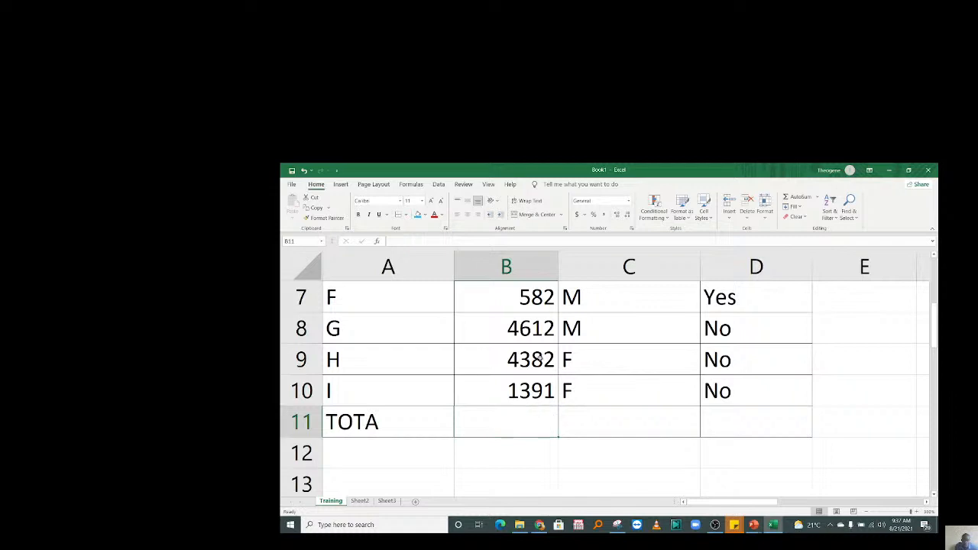
{"action": "key", "text": "Up"}
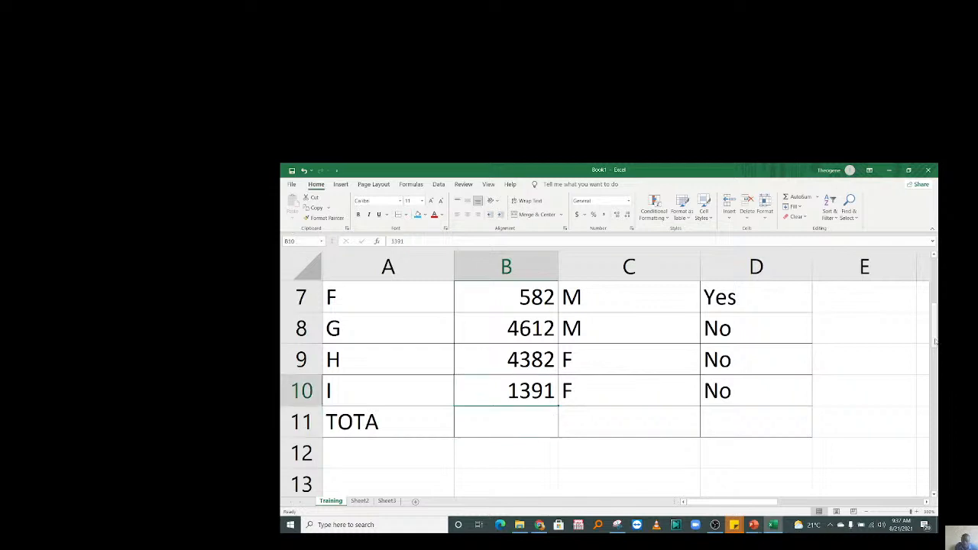
{"action": "left_click_drag", "start_coordinate": [505, 329], "coordinate": [512, 430]}
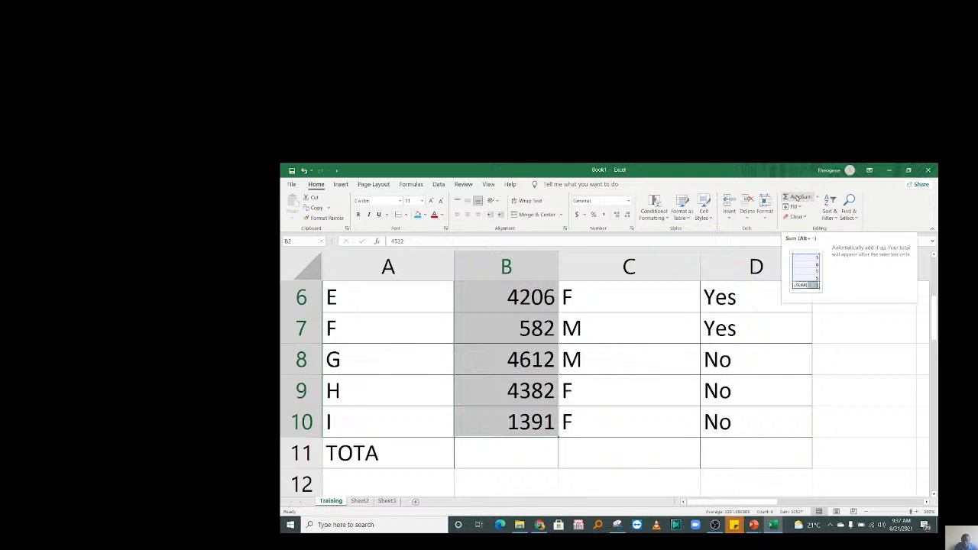
{"action": "scroll", "coordinate": [632, 382], "scroll_direction": "up", "scroll_amount": 2}
{"action": "left_click", "coordinate": [633, 418]}
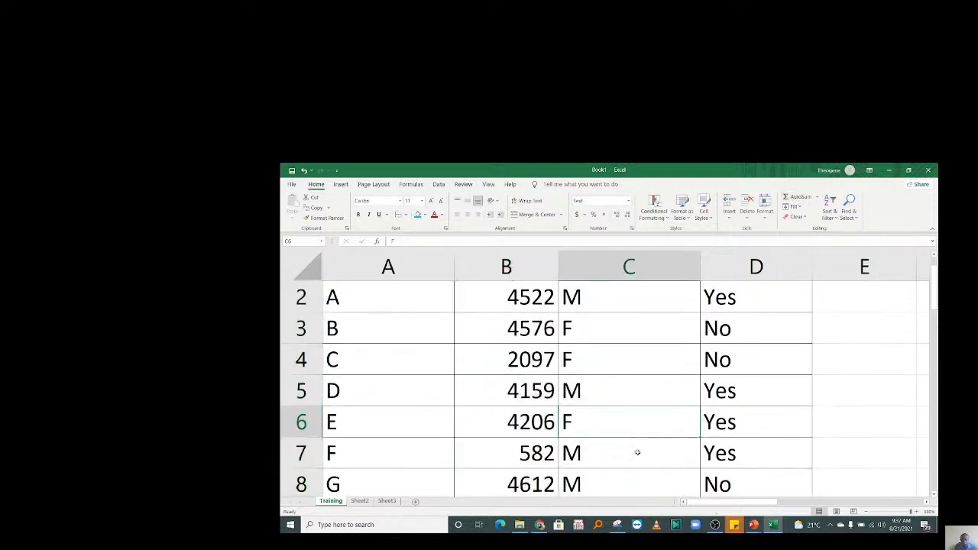
Enter =COUNTA over the Gender values C2:C10 in cell C11.
{"action": "scroll", "coordinate": [637, 452], "scroll_direction": "down", "scroll_amount": 2}
{"action": "left_click", "coordinate": [524, 385]}
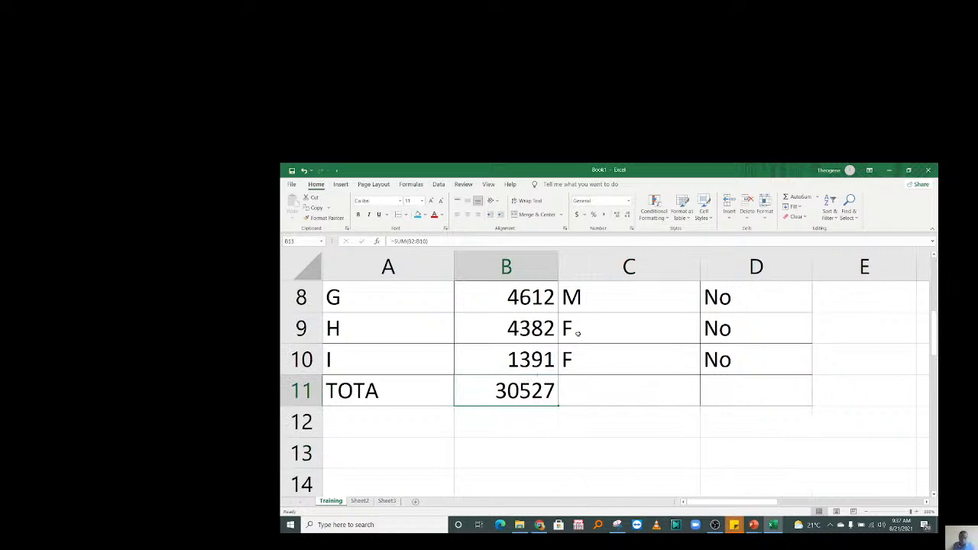
{"action": "left_click", "coordinate": [600, 359]}
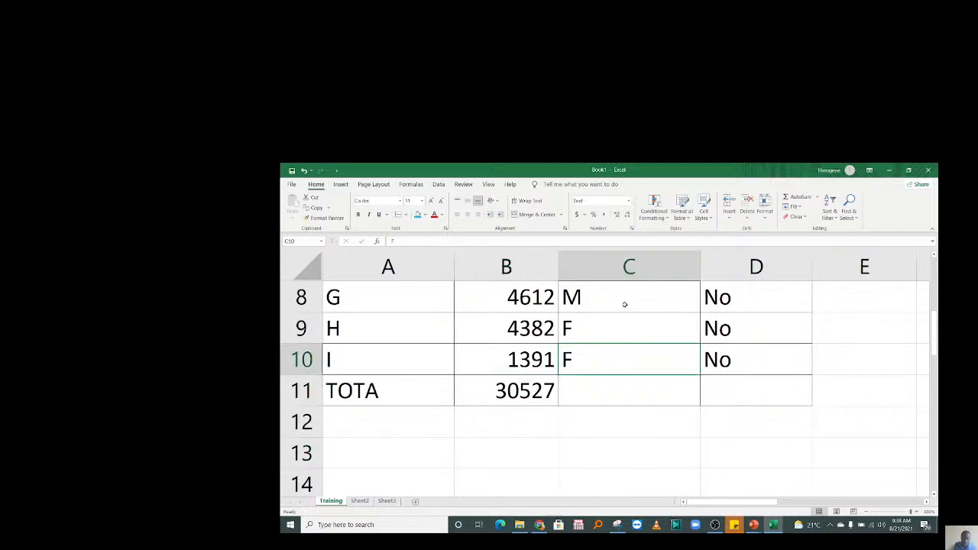
{"action": "left_click", "coordinate": [634, 383]}
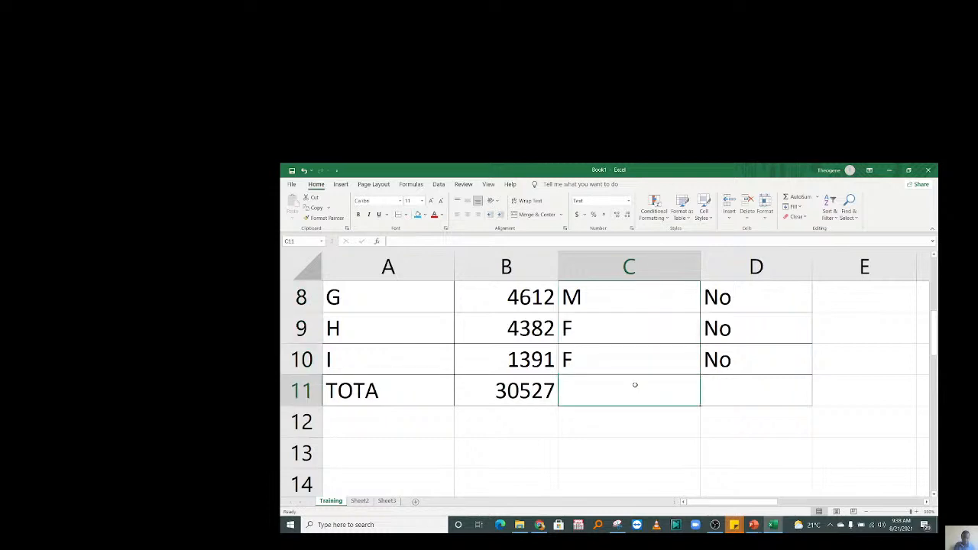
{"action": "left_click", "coordinate": [528, 397]}
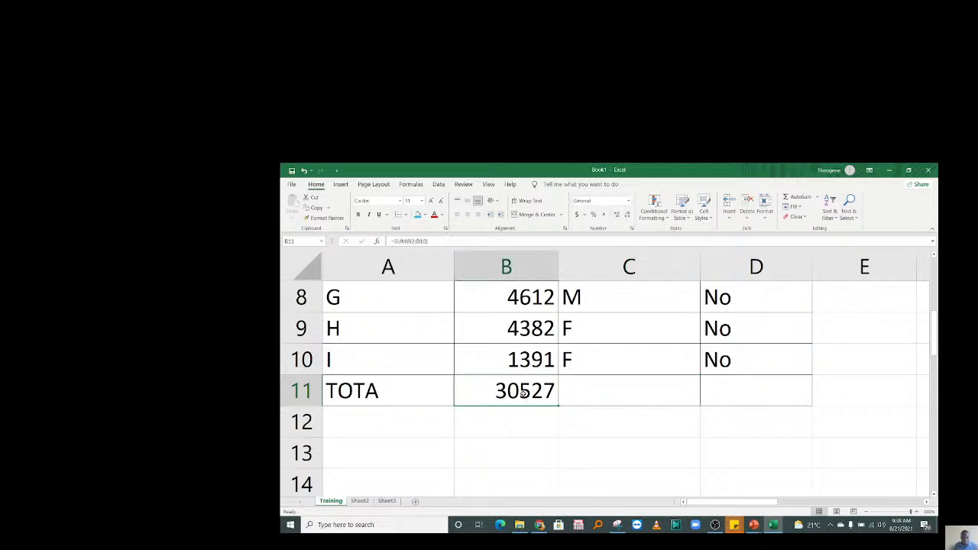
{"action": "left_click", "coordinate": [595, 396]}
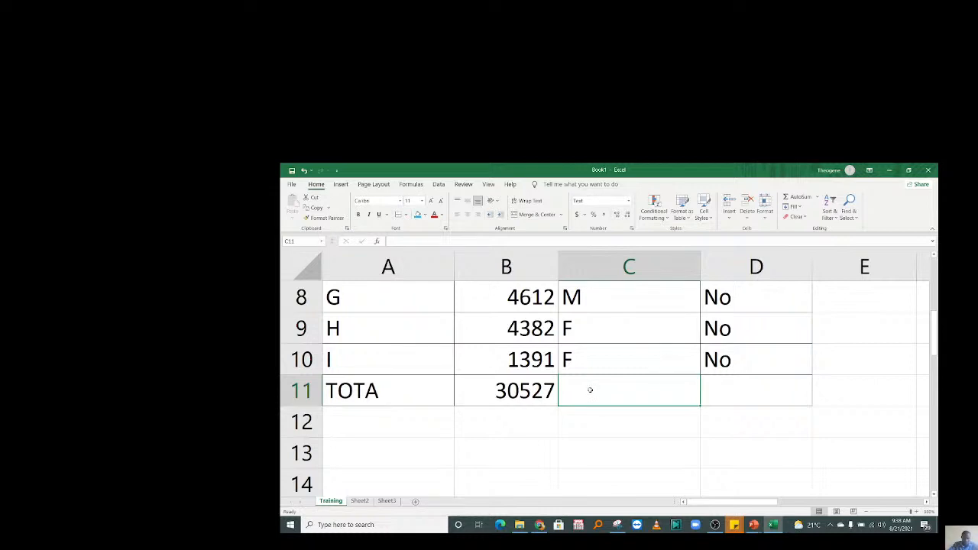
{"action": "type", "text": "=COUN"}
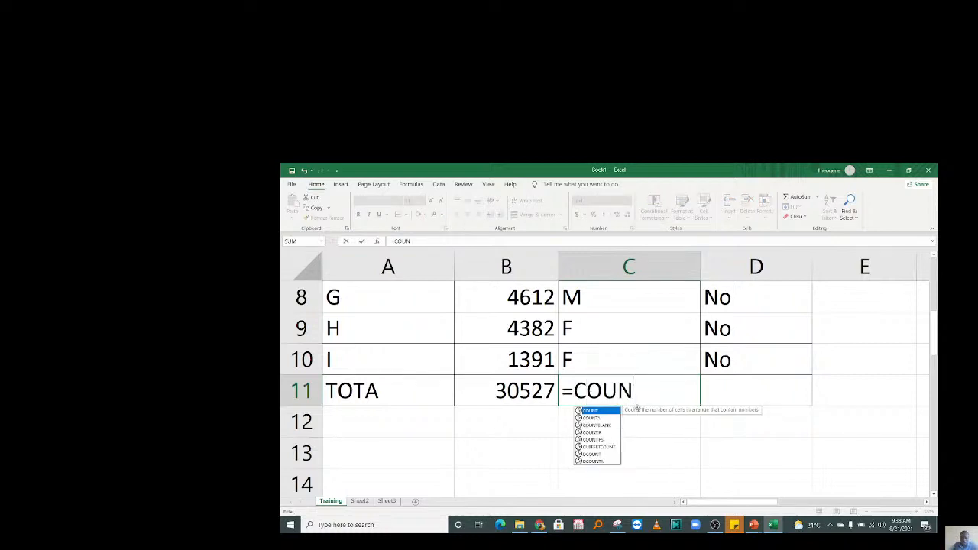
{"action": "type", "text": "TA"}
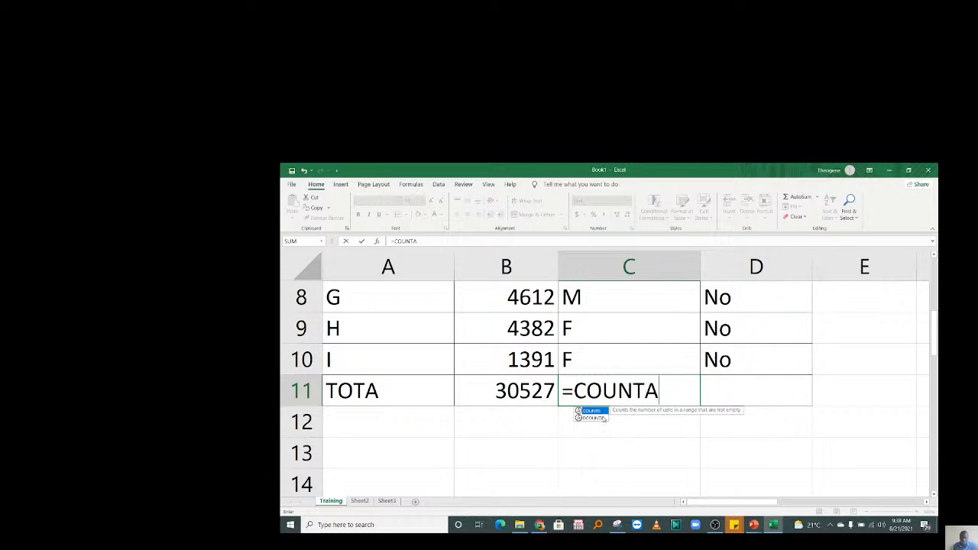
{"action": "double_click", "coordinate": [596, 411]}
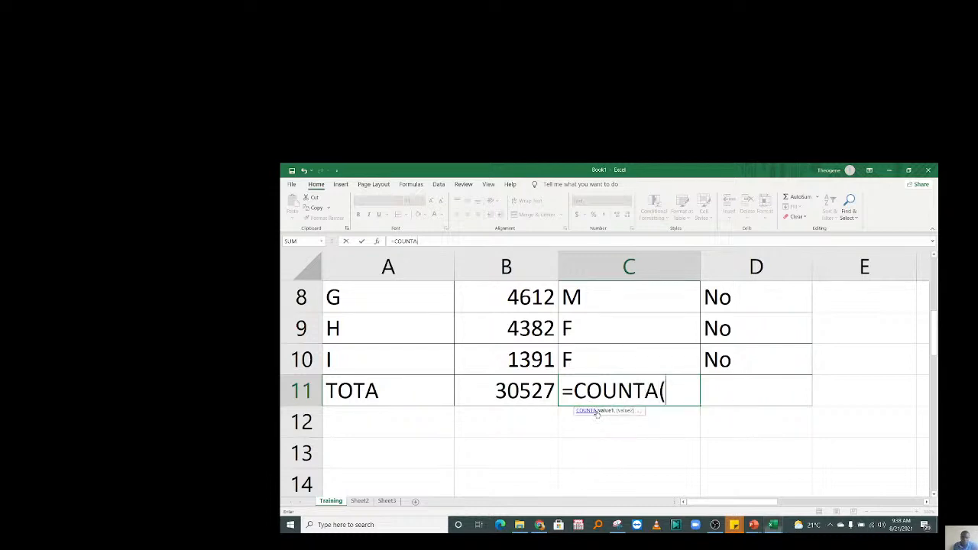
{"action": "mouse_move", "coordinate": [606, 356]}
{"action": "left_mouse_down"}
{"action": "mouse_move", "coordinate": [622, 269]}
{"action": "mouse_move", "coordinate": [624, 330]}
{"action": "left_mouse_up"}
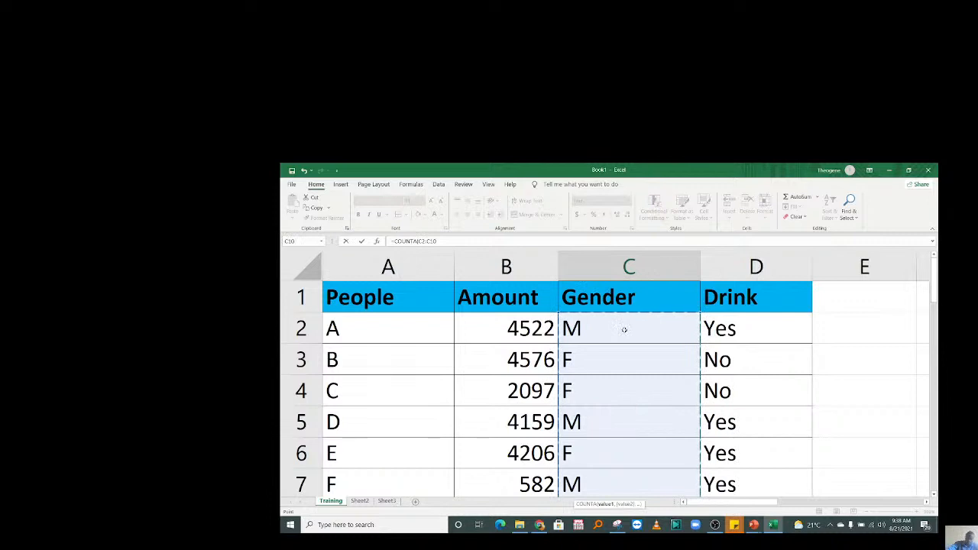
{"action": "key", "text": "Return"}
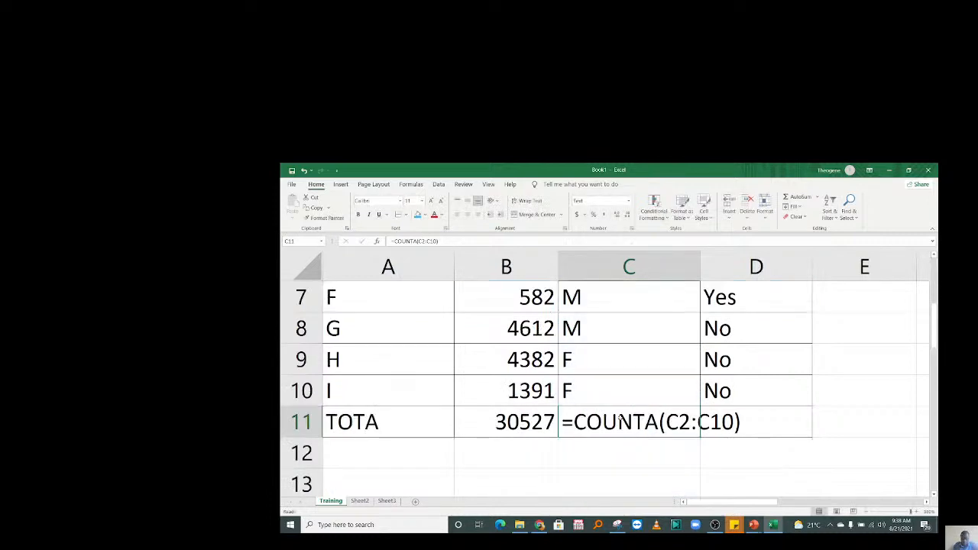
Edit the C11 formula, changing COUNTA to COUNT.
{"action": "double_click", "coordinate": [605, 407]}
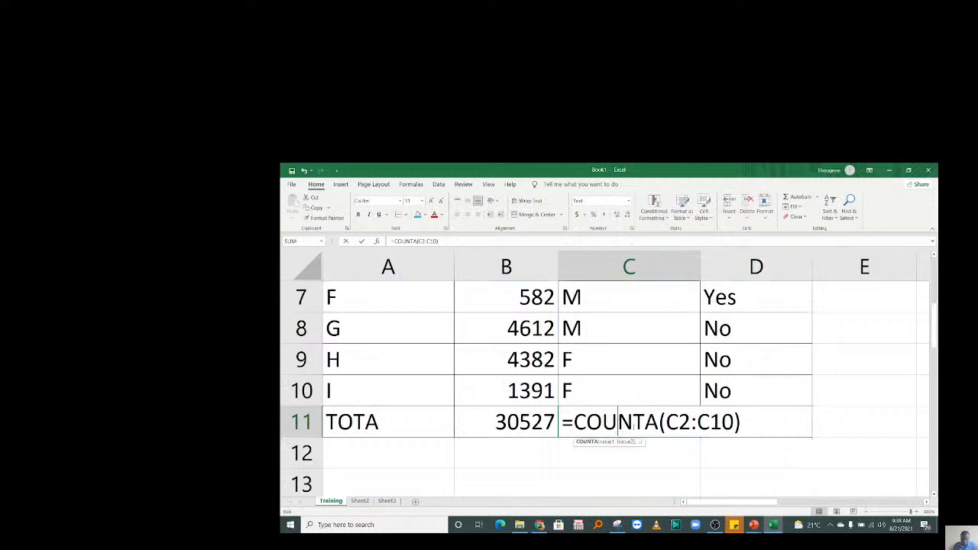
{"action": "key", "text": "Right"}
{"action": "key", "text": "Right"}
{"action": "key", "text": "Right"}
{"action": "key", "text": "BackSpace"}
{"action": "key", "text": "Return"}
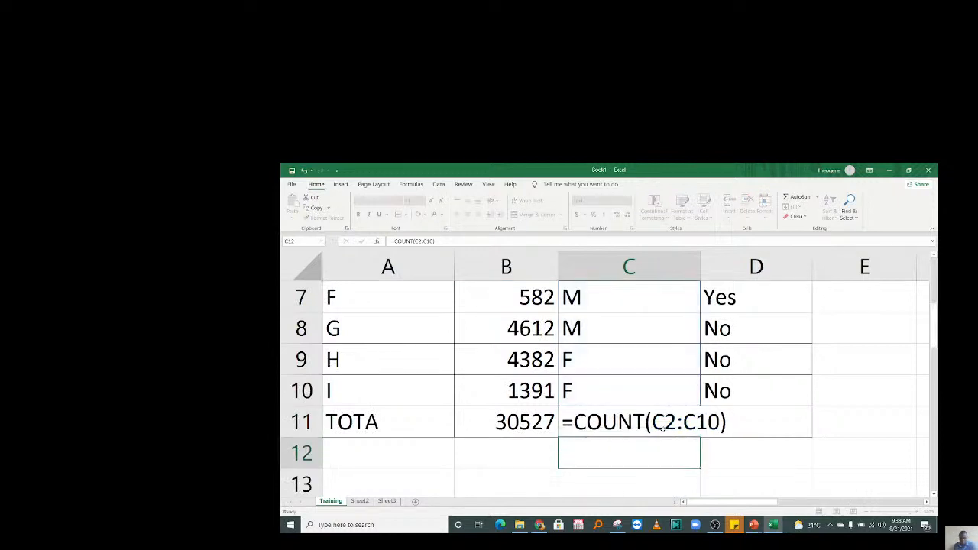
Re-enter =COUNTA(C2:C10) in C11 from the function suggestions.
{"action": "left_click", "coordinate": [663, 429]}
{"action": "left_click", "coordinate": [626, 485]}
{"action": "double_click", "coordinate": [607, 428]}
{"action": "type", "text": "="}
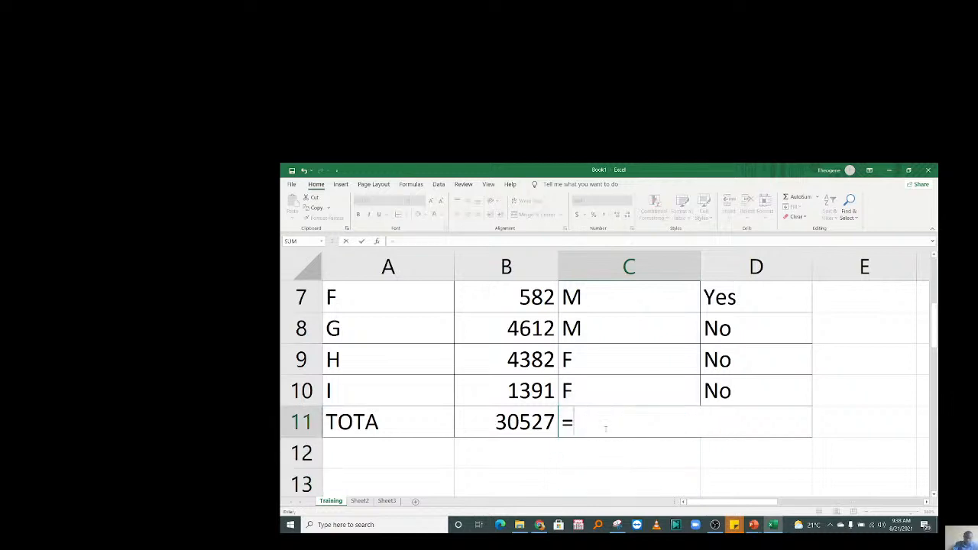
{"action": "type", "text": "COUN"}
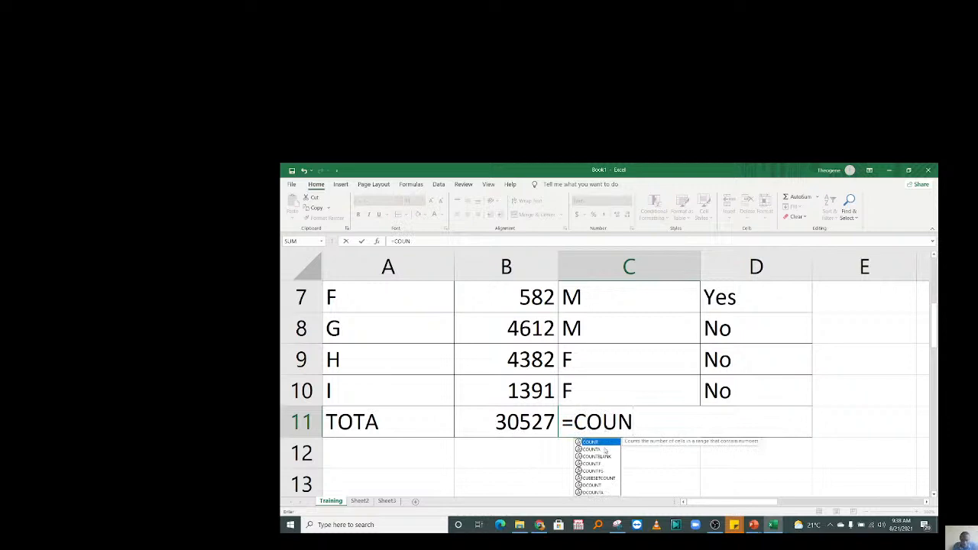
{"action": "left_click", "coordinate": [601, 450]}
{"action": "double_click", "coordinate": [602, 450]}
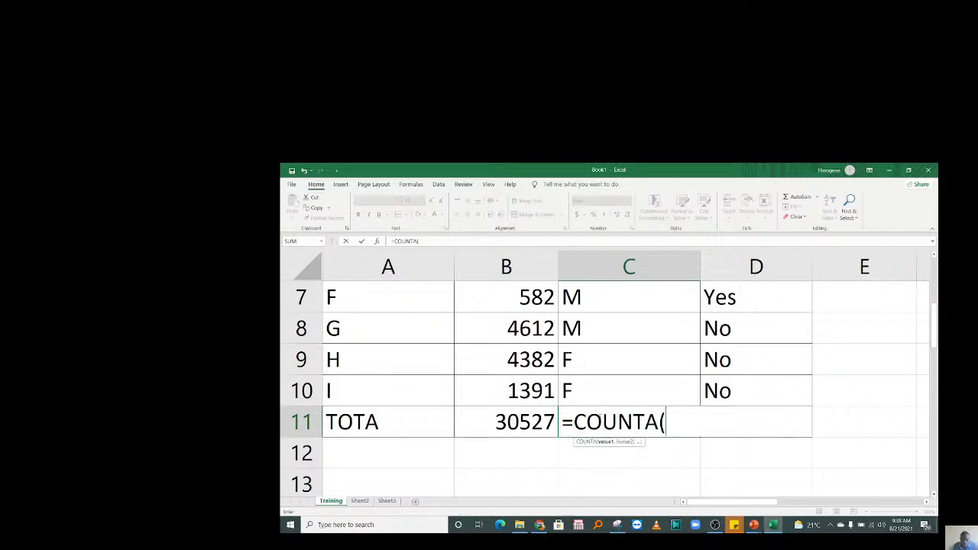
{"action": "left_click", "coordinate": [588, 391]}
{"action": "left_click_drag", "start_coordinate": [588, 391], "coordinate": [604, 324]}
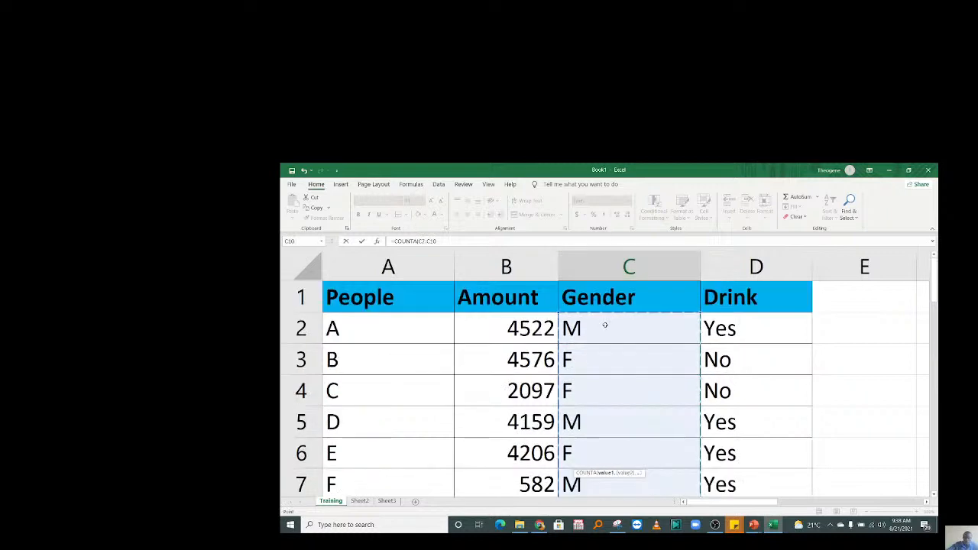
{"action": "key", "text": "Return"}
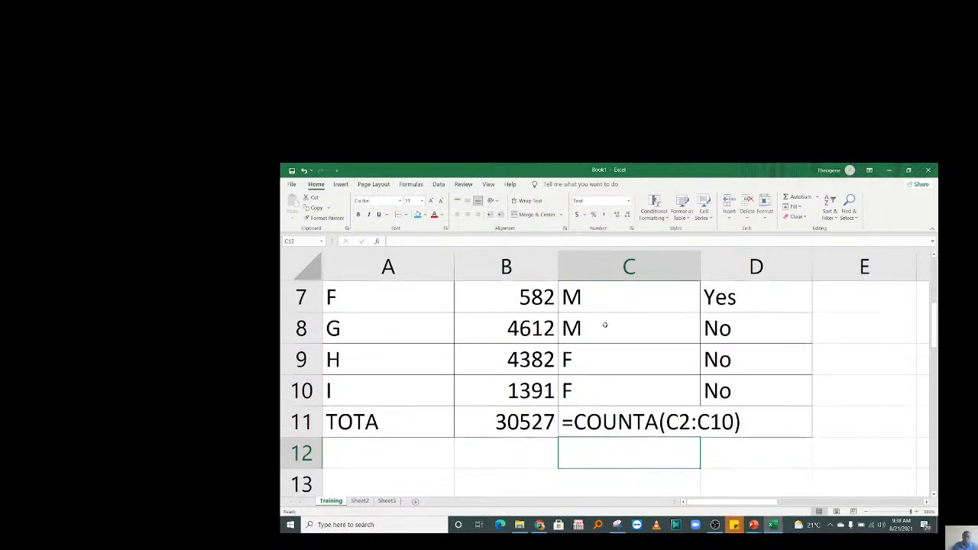
Change the Gender cells' number format to General, then another format, and recheck C11.
{"action": "left_click_drag", "start_coordinate": [574, 387], "coordinate": [593, 214]}
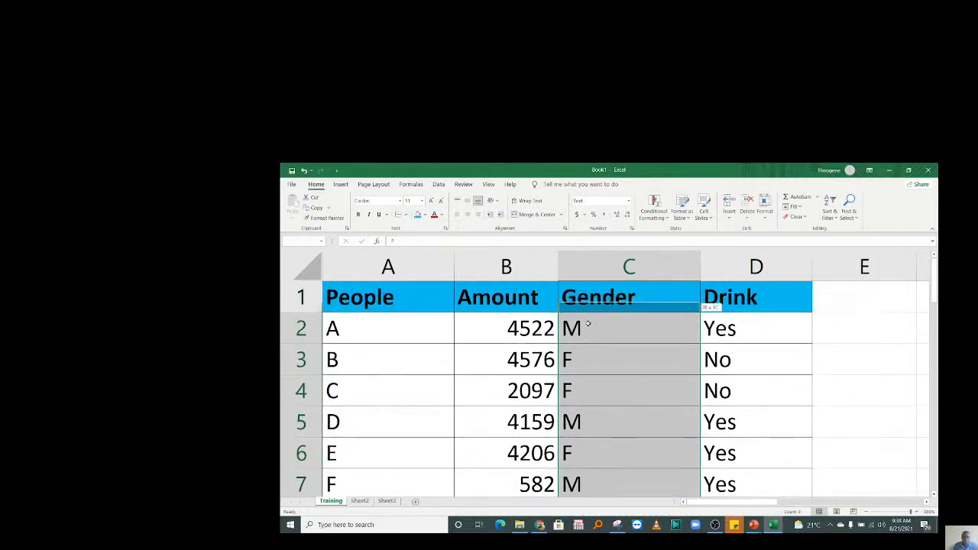
{"action": "left_click", "coordinate": [628, 201]}
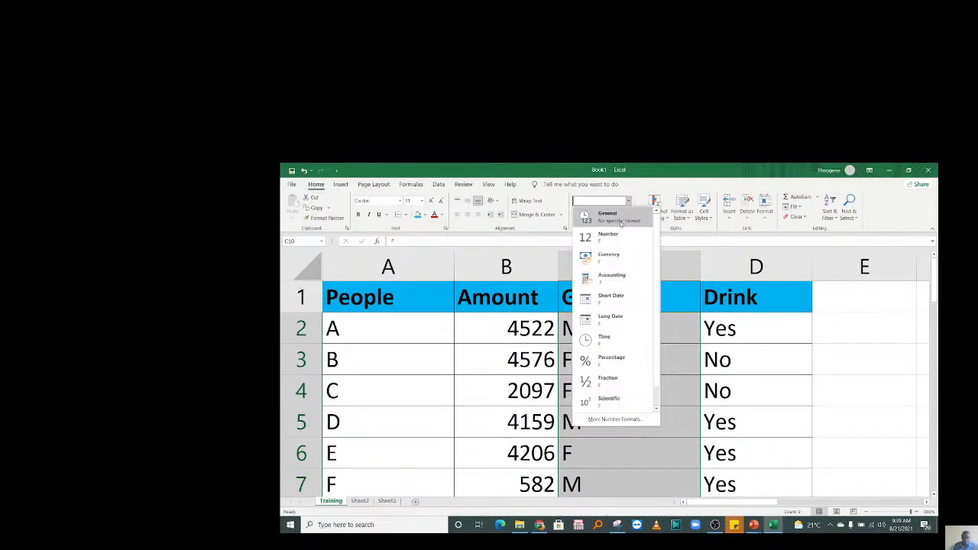
{"action": "left_click", "coordinate": [620, 222]}
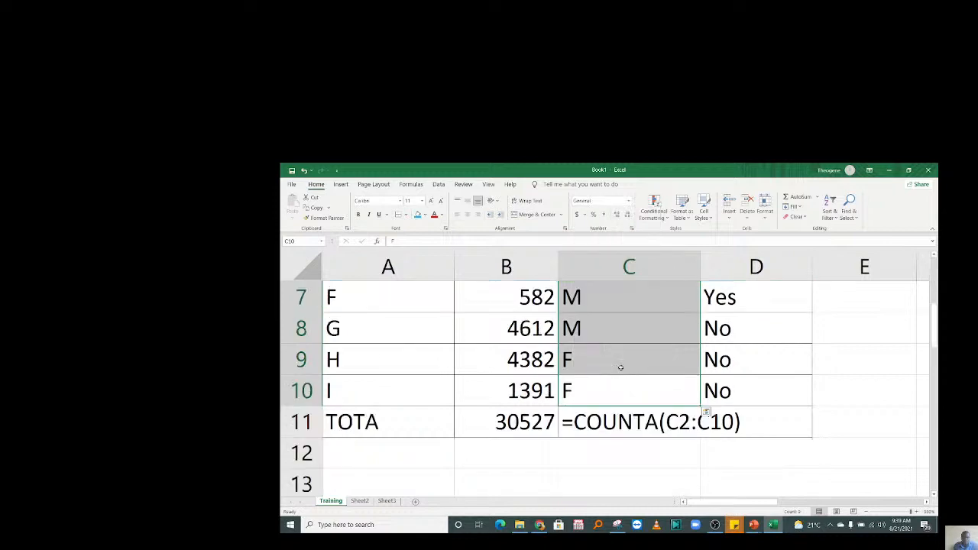
{"action": "left_click", "coordinate": [627, 201]}
{"action": "left_click", "coordinate": [617, 252]}
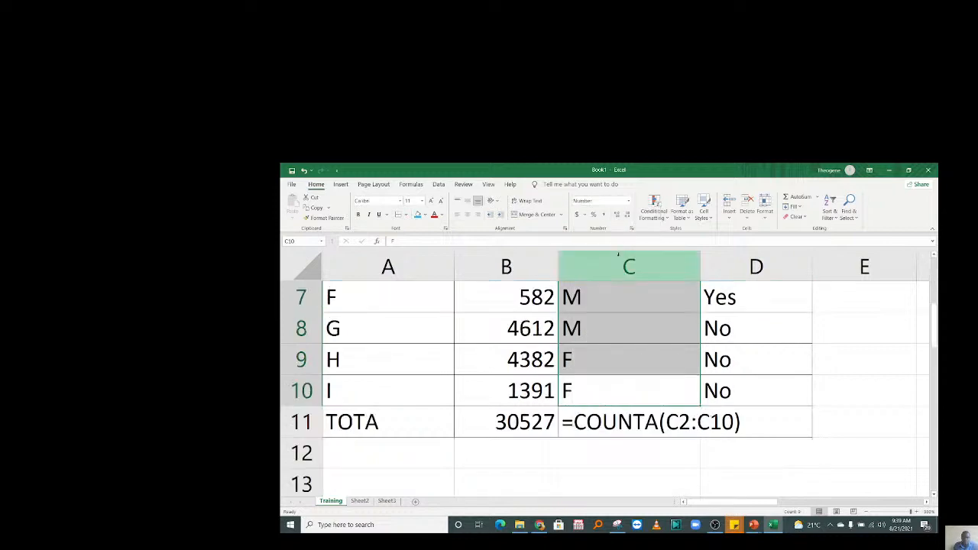
{"action": "left_click", "coordinate": [616, 423]}
{"action": "double_click", "coordinate": [618, 424]}
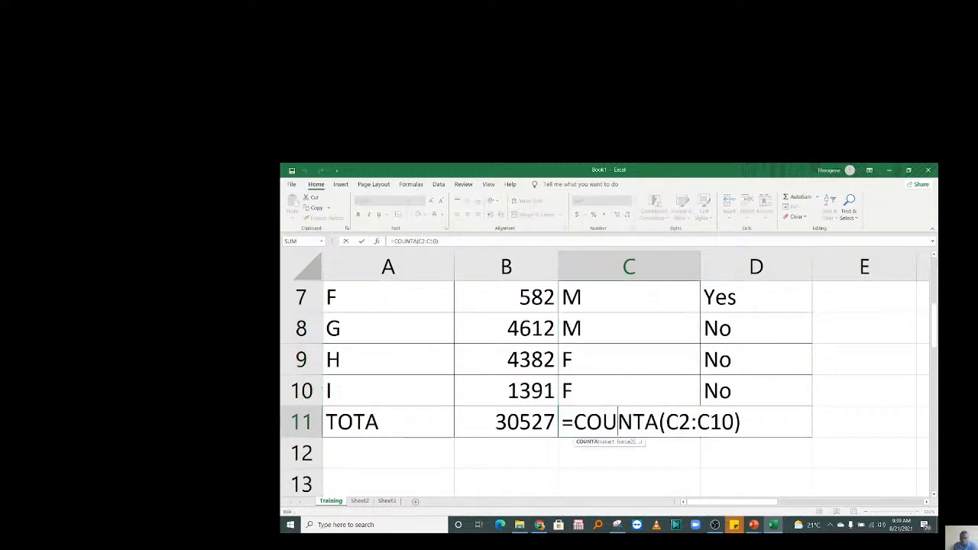
{"action": "key", "text": "Escape"}
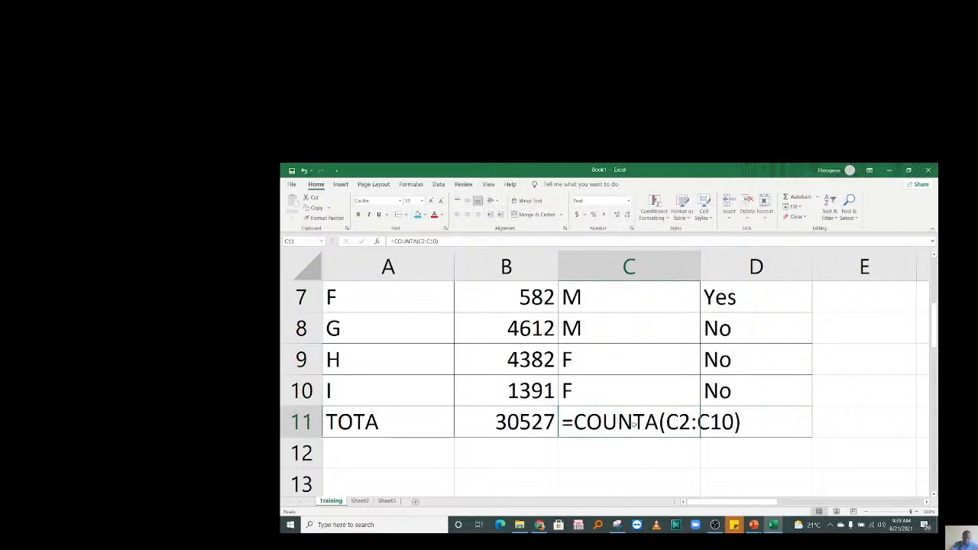
Delete the text-formatted COUNTA formula from C11.
{"action": "left_click_drag", "start_coordinate": [589, 393], "coordinate": [600, 329]}
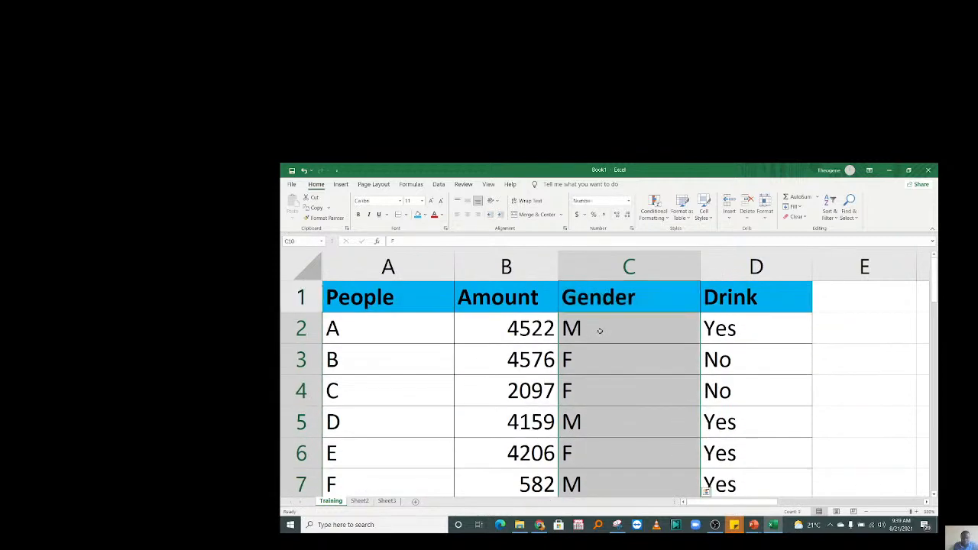
{"action": "left_click", "coordinate": [623, 455]}
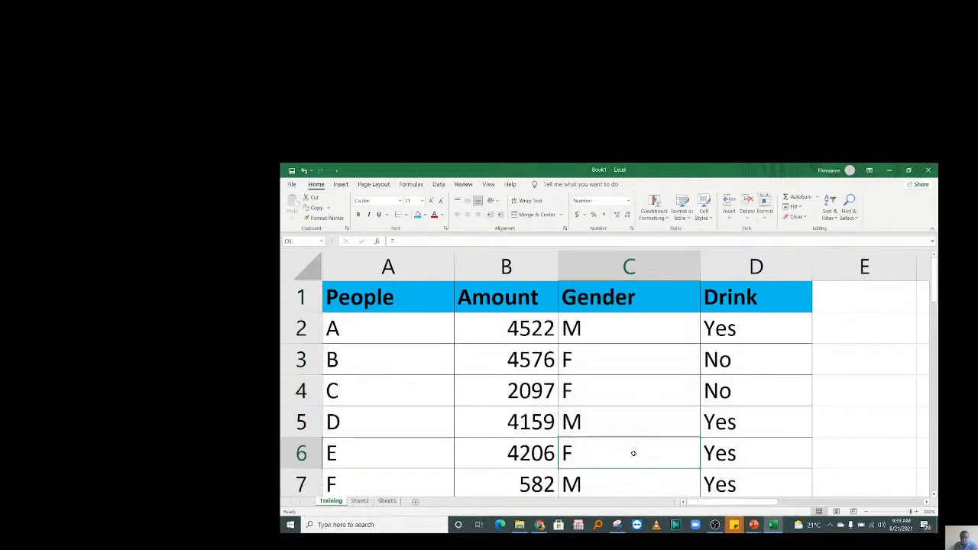
{"action": "key", "text": "Down"}
{"action": "key", "text": "Down"}
{"action": "key", "text": "Down"}
{"action": "key", "text": "Down"}
{"action": "key", "text": "Down"}
{"action": "key", "text": "Down"}
{"action": "key", "text": "Down"}
{"action": "left_click", "coordinate": [602, 390]}
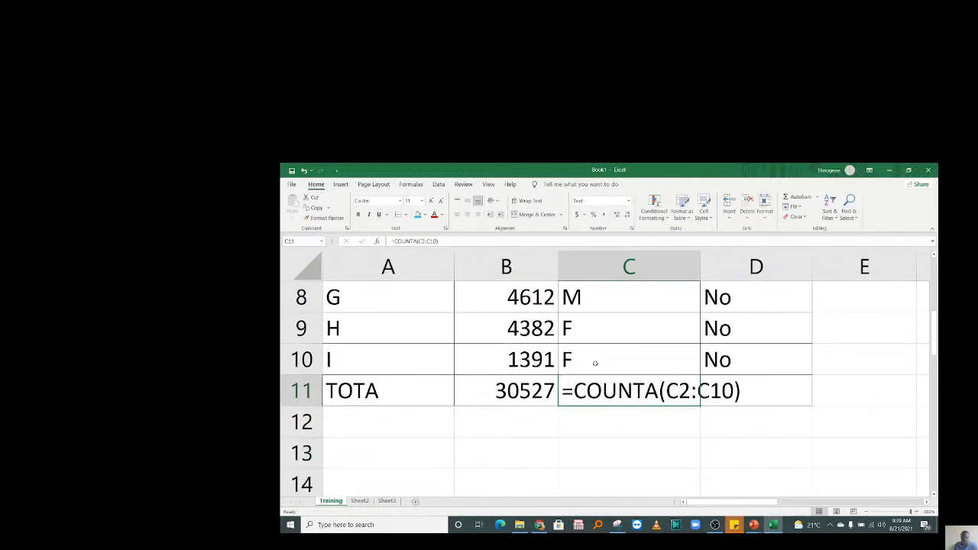
{"action": "key", "text": "Delete"}
Reselect the Gender values C2:C10 and return to the empty cell C11.
{"action": "mouse_move", "coordinate": [593, 328]}
{"action": "left_mouse_down"}
{"action": "mouse_move", "coordinate": [593, 275]}
{"action": "mouse_move", "coordinate": [584, 337]}
{"action": "mouse_move", "coordinate": [578, 330]}
{"action": "left_mouse_up"}
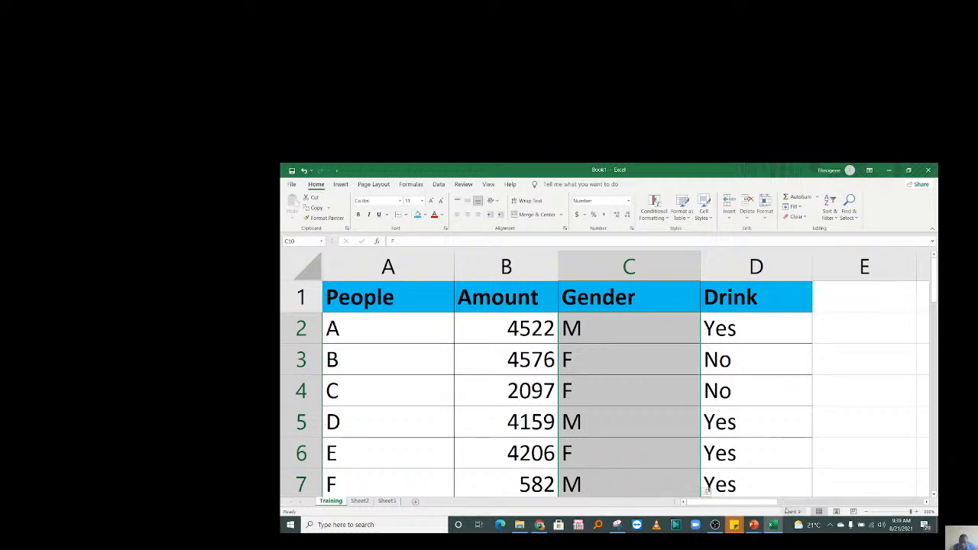
{"action": "scroll", "coordinate": [649, 456], "scroll_direction": "down", "scroll_amount": 3}
{"action": "left_click", "coordinate": [651, 459]}
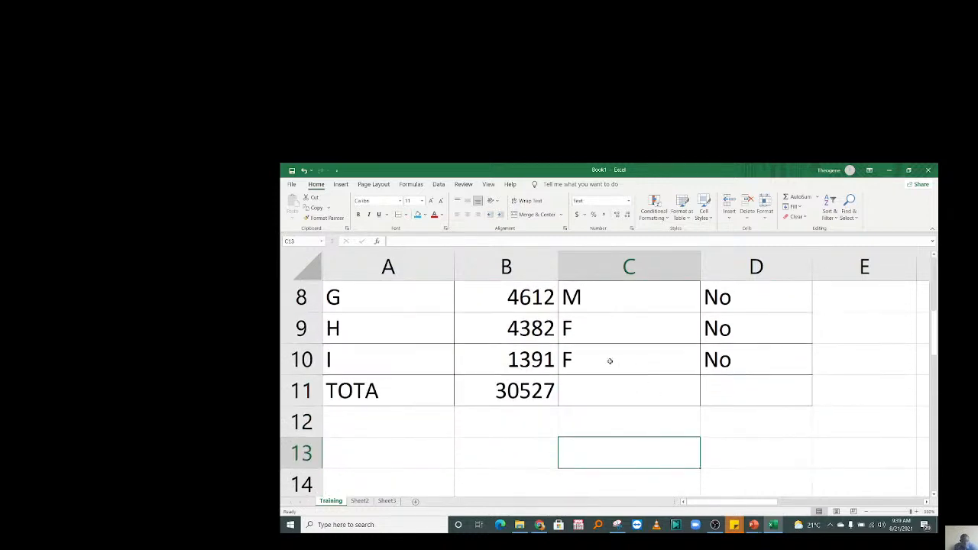
{"action": "left_click_drag", "start_coordinate": [609, 361], "coordinate": [607, 327]}
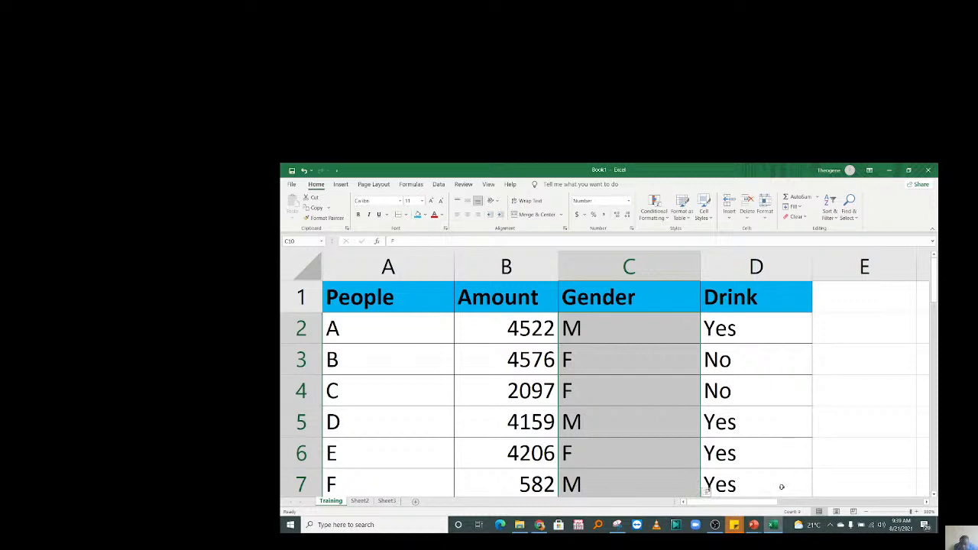
{"action": "left_click", "coordinate": [643, 421]}
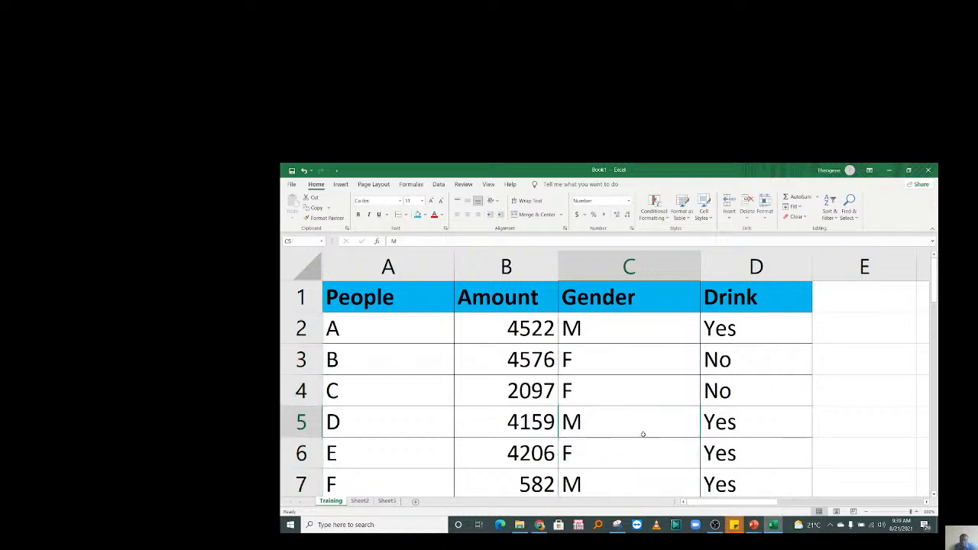
{"action": "scroll", "coordinate": [642, 421], "scroll_direction": "down", "scroll_amount": 2}
{"action": "left_click", "coordinate": [611, 419]}
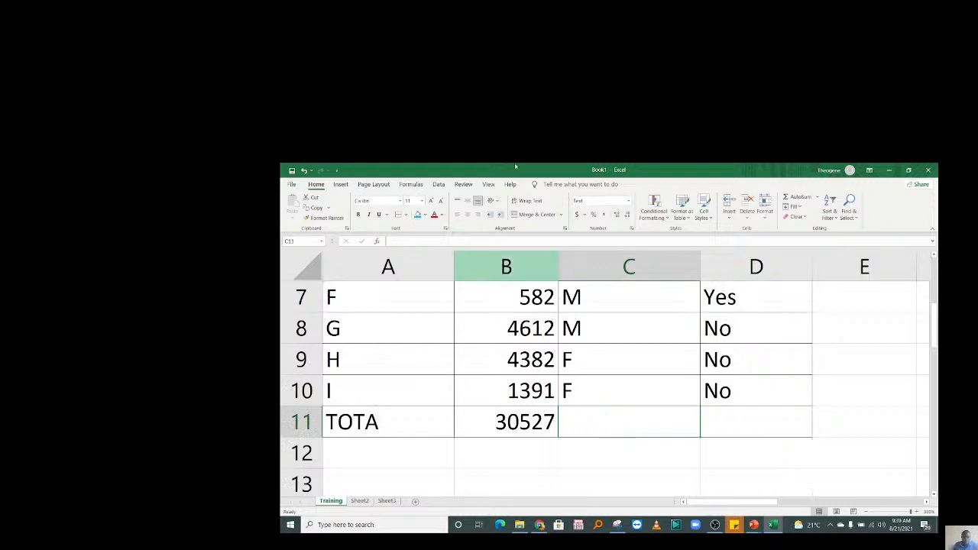
{"action": "left_click", "coordinate": [628, 201]}
{"action": "left_click", "coordinate": [622, 219]}
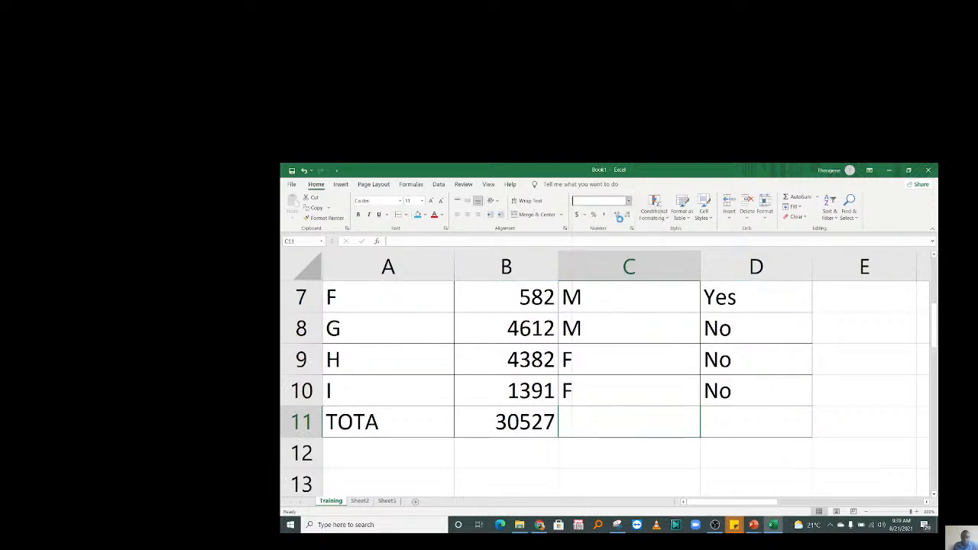
{"action": "type", "text": "=COUN"}
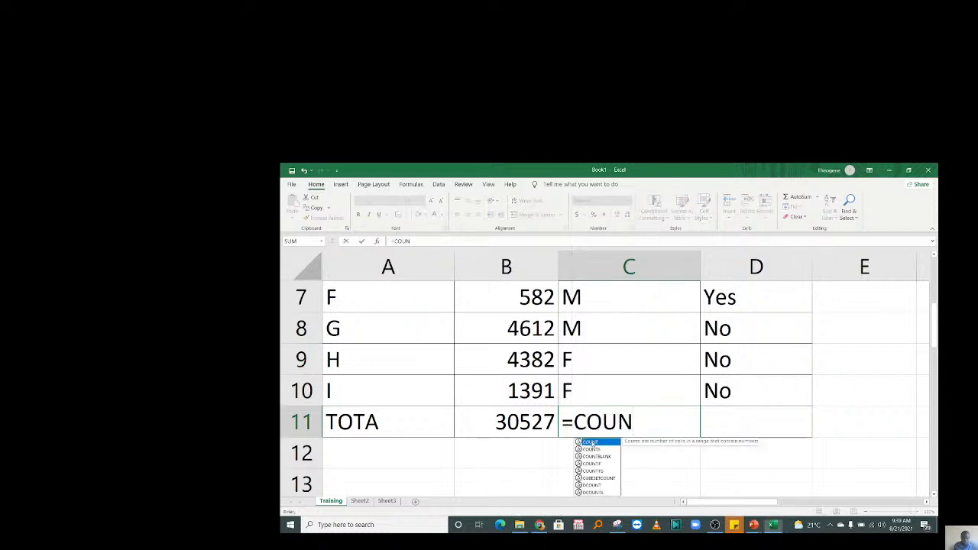
{"action": "double_click", "coordinate": [588, 442]}
{"action": "left_click_drag", "start_coordinate": [589, 401], "coordinate": [579, 320]}
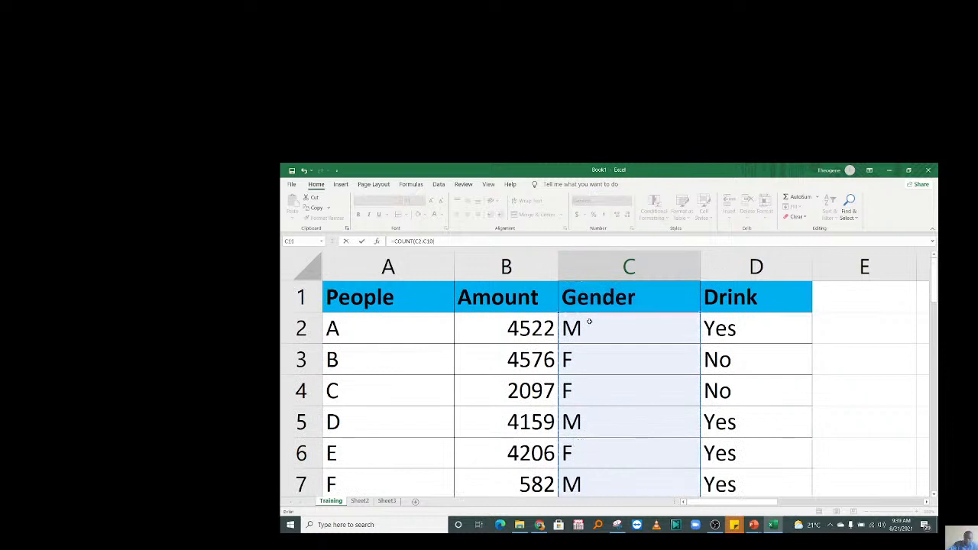
{"action": "key", "text": "Return"}
{"action": "left_click", "coordinate": [619, 427]}
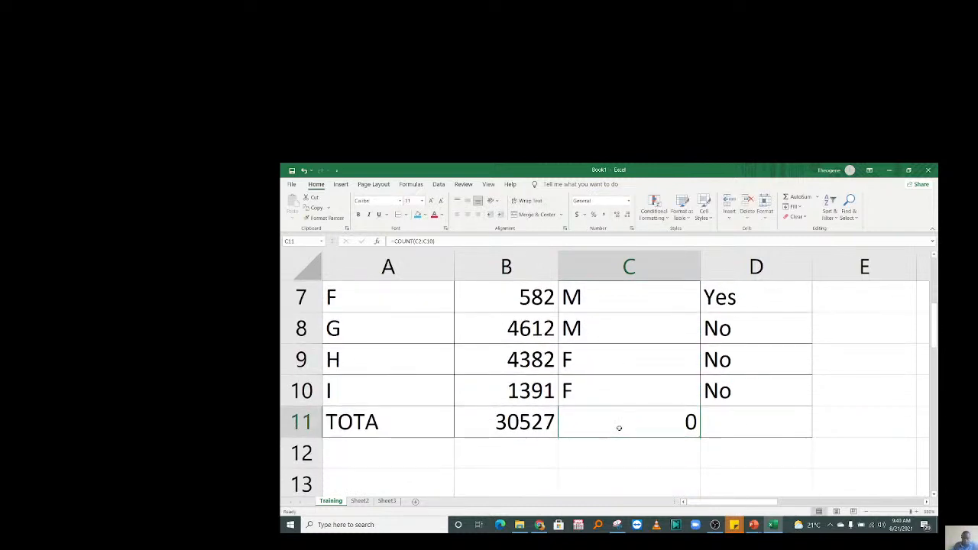
{"action": "double_click", "coordinate": [618, 428]}
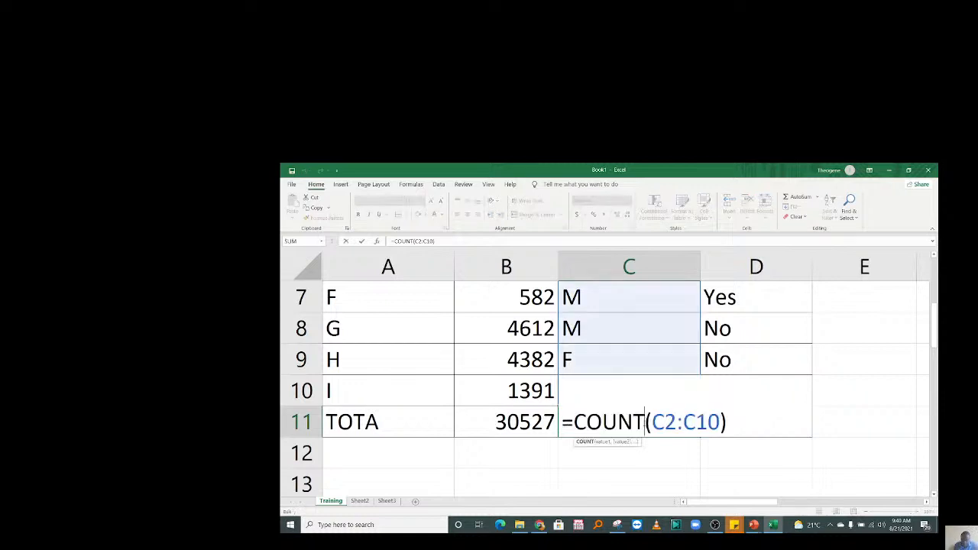
{"action": "type", "text": "A"}
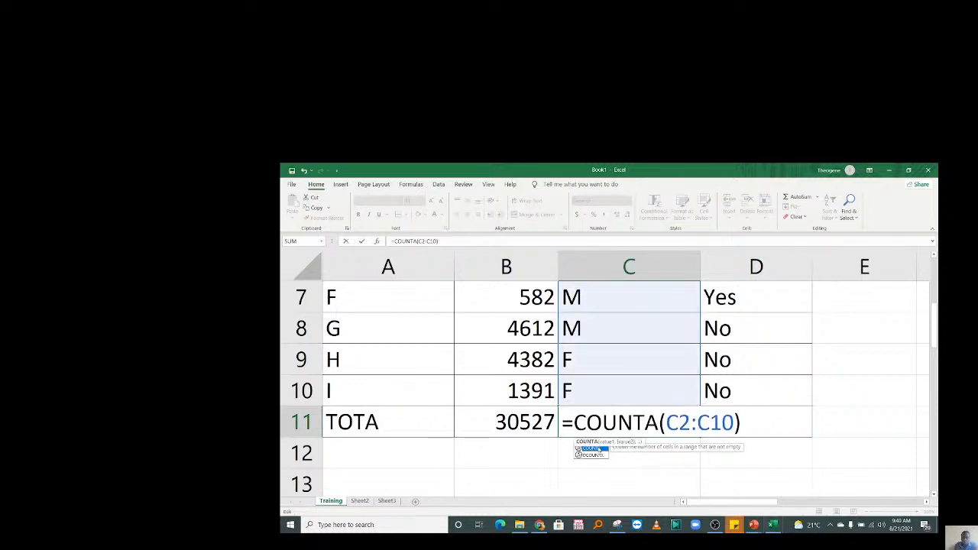
{"action": "key", "text": "ctrl+Return"}
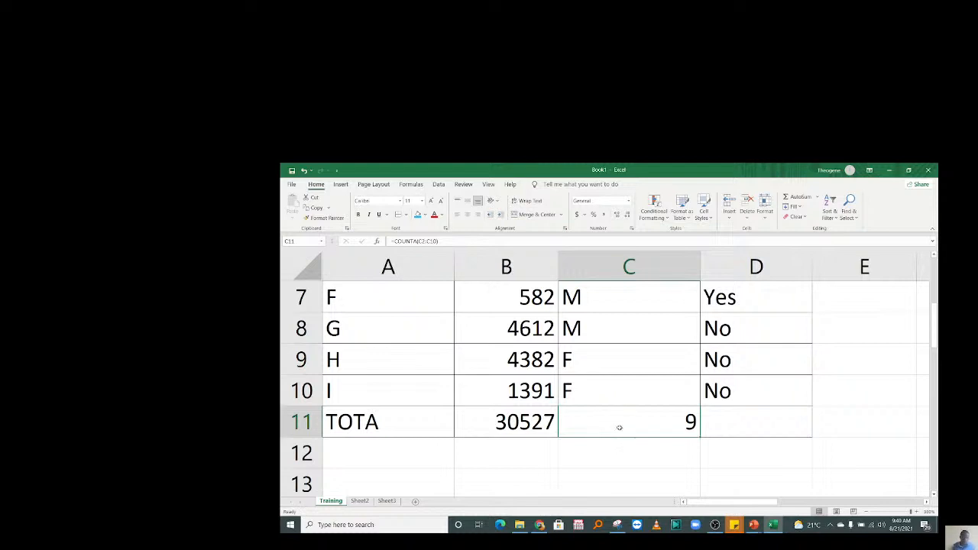
{"action": "left_click", "coordinate": [301, 422]}
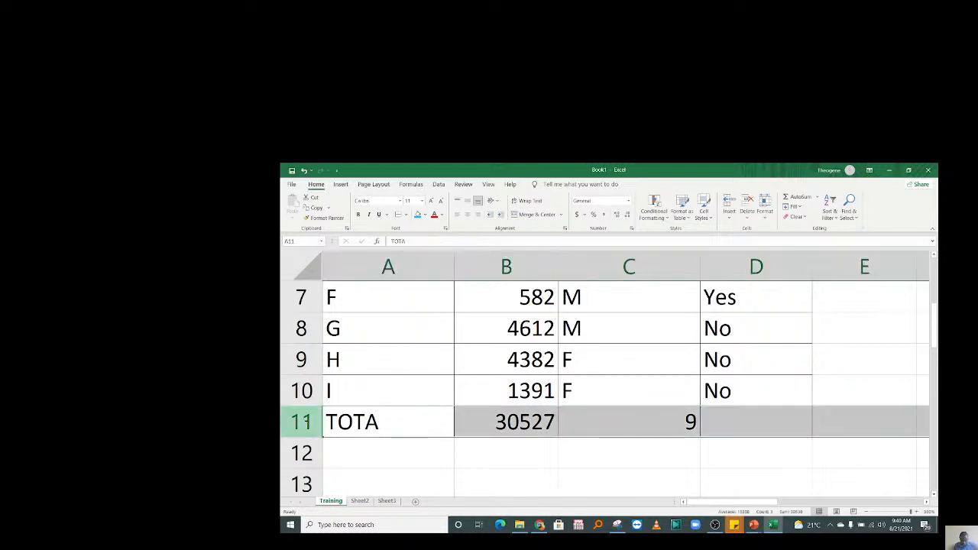
Insert a blank row 11 above the TOTA row.
{"action": "left_click", "coordinate": [484, 441]}
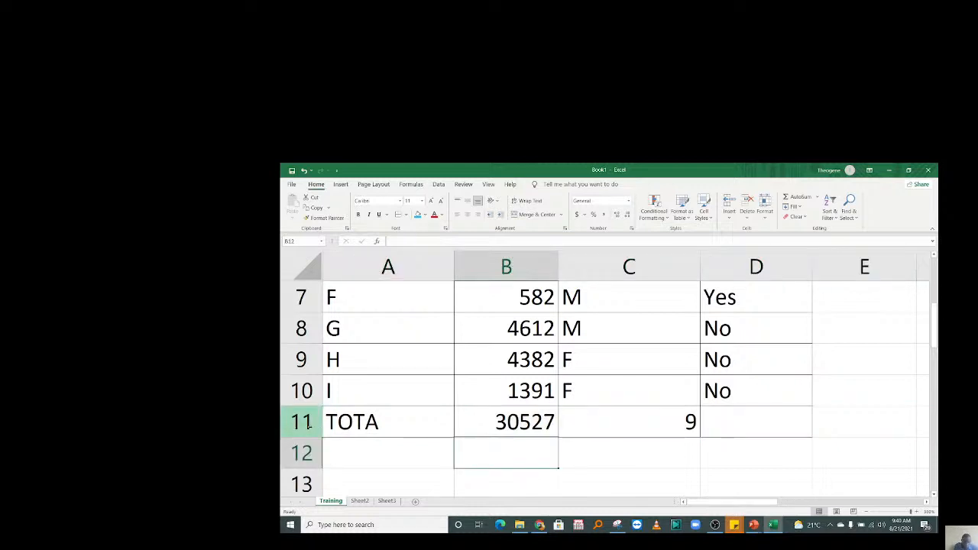
{"action": "left_click", "coordinate": [284, 422]}
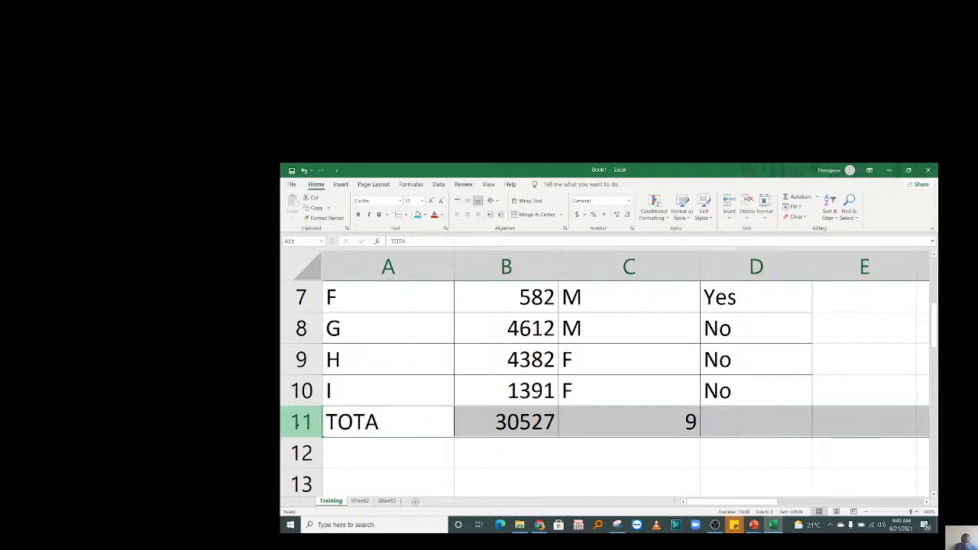
{"action": "right_click", "coordinate": [298, 425]}
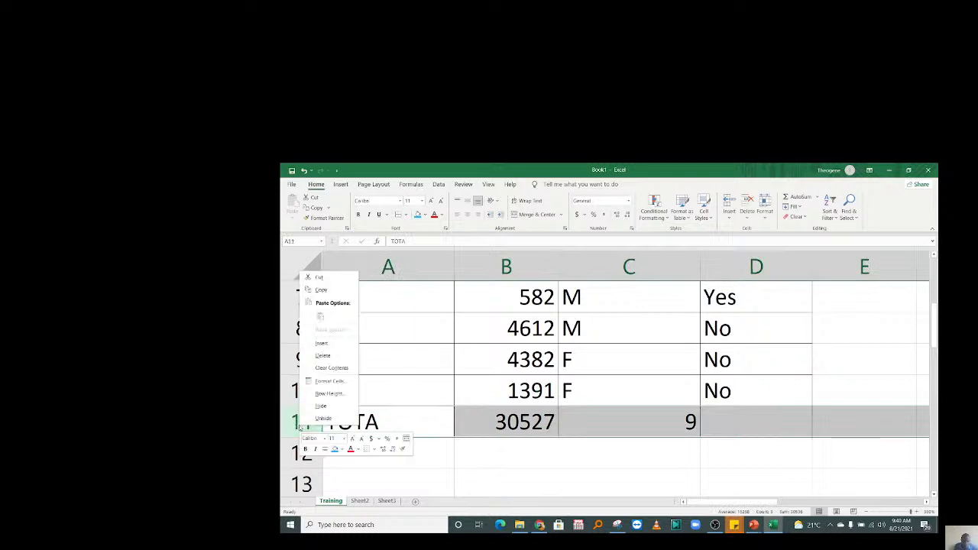
{"action": "left_click", "coordinate": [323, 345]}
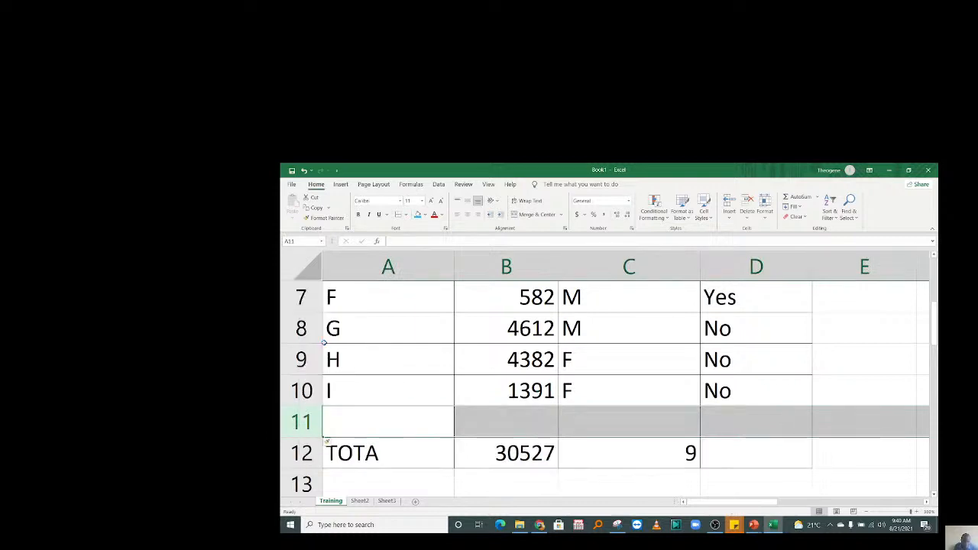
Enter G in A11 and gender F in C11 of the new row.
{"action": "left_click", "coordinate": [383, 433]}
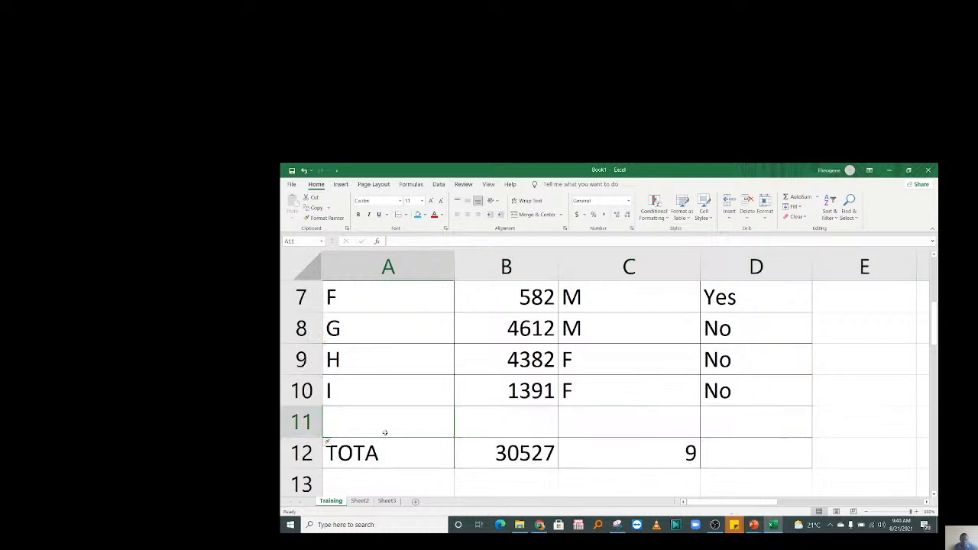
{"action": "type", "text": "G"}
{"action": "left_click", "coordinate": [591, 421]}
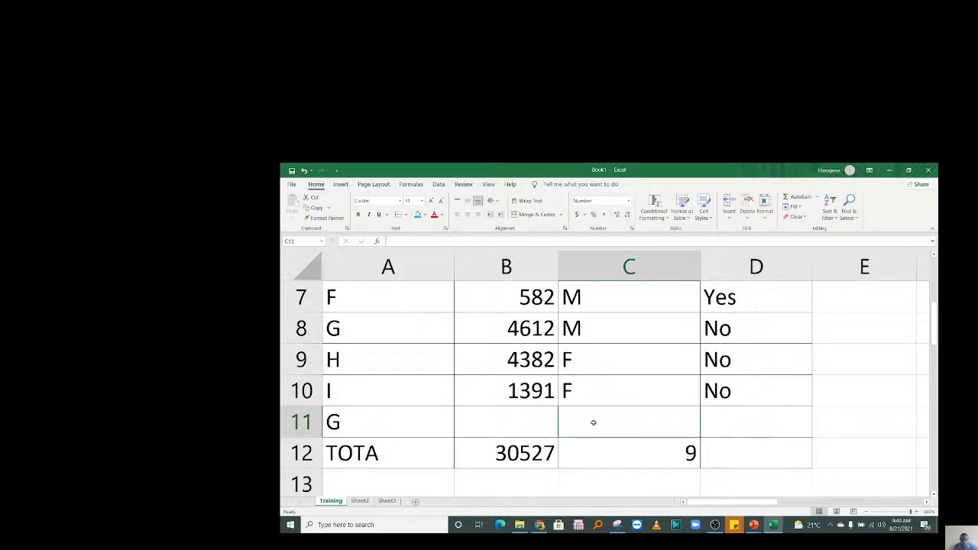
{"action": "type", "text": "F"}
{"action": "left_click", "coordinate": [504, 431]}
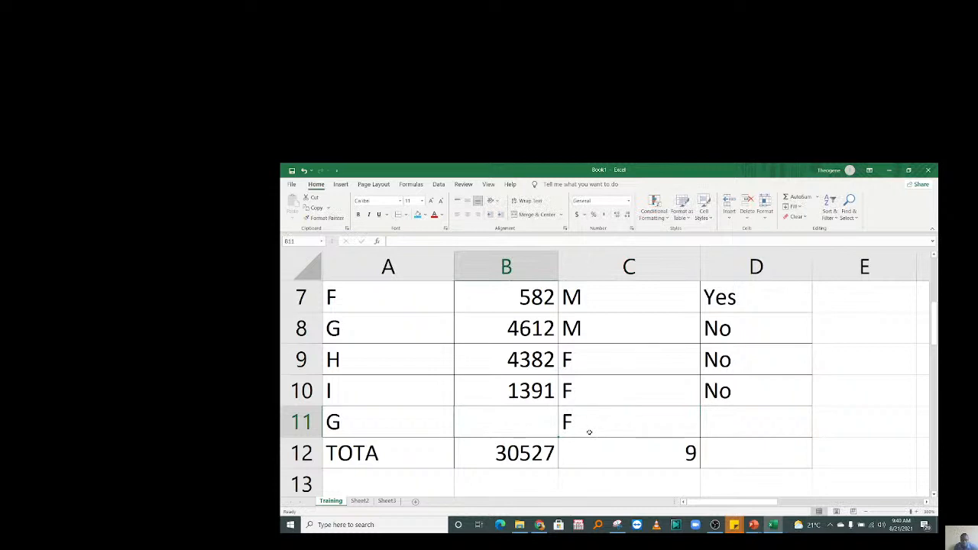
Change the C12 count range to C2:C11 so the Gender count reads 10.
{"action": "double_click", "coordinate": [687, 454]}
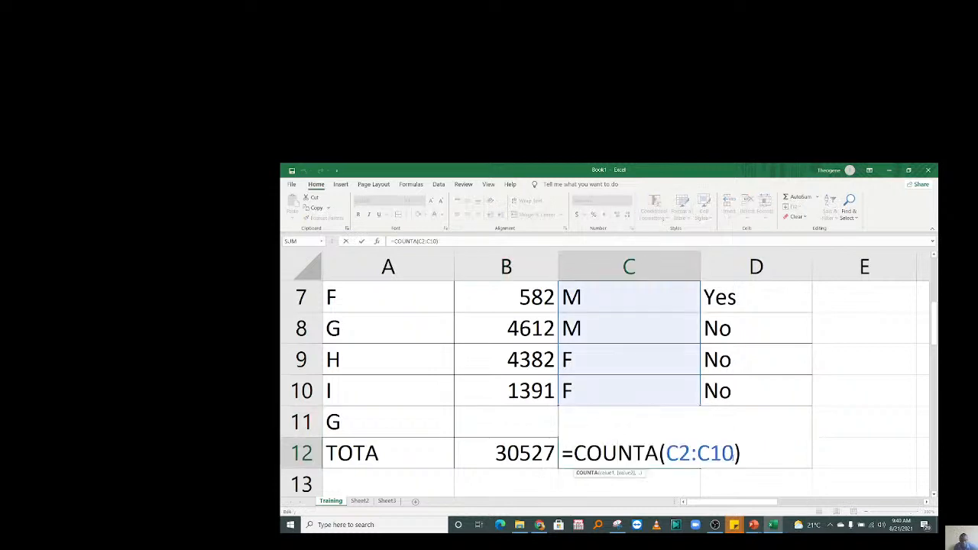
{"action": "key", "text": "BackSpace"}
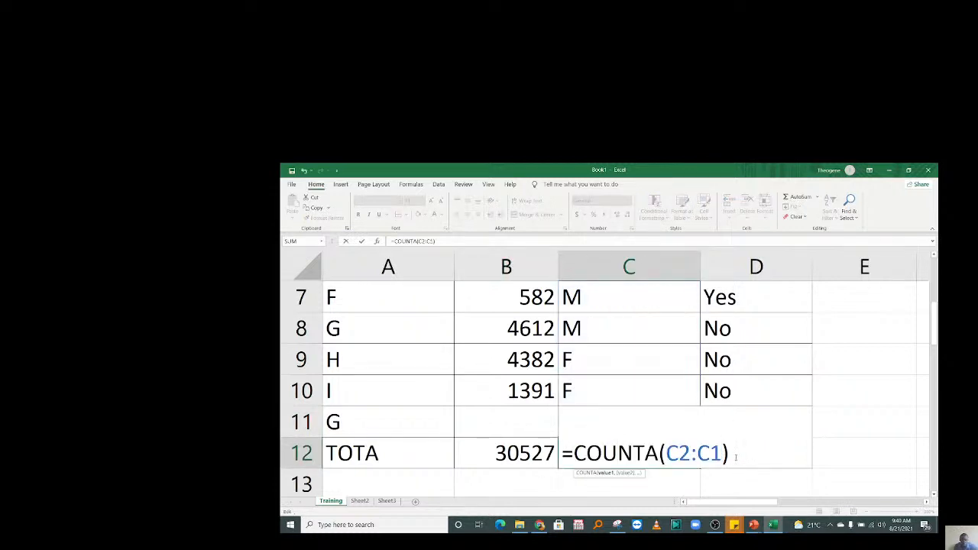
{"action": "type", "text": "1"}
{"action": "key", "text": "Return"}
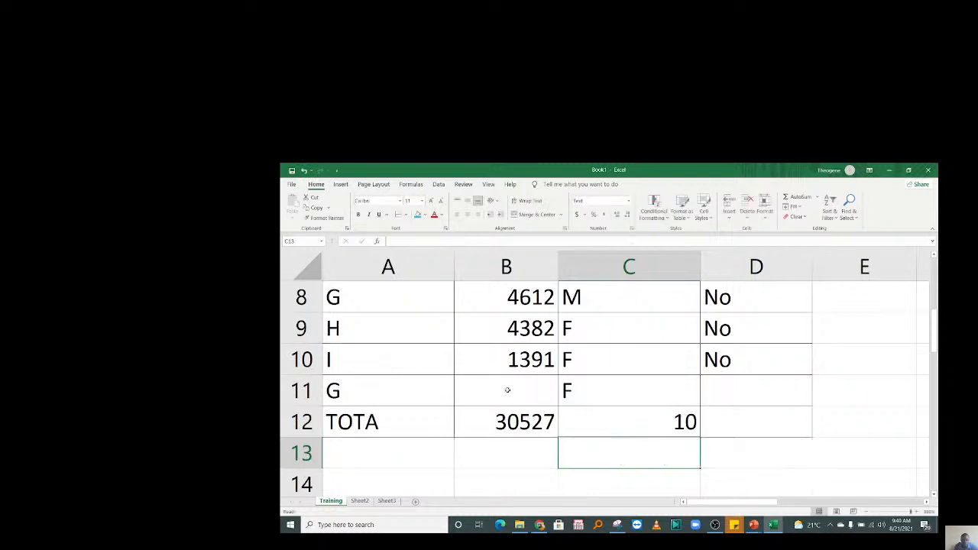
Enter 400 as person G's amount in B11, raising the total to 30927.
{"action": "left_click", "coordinate": [505, 390]}
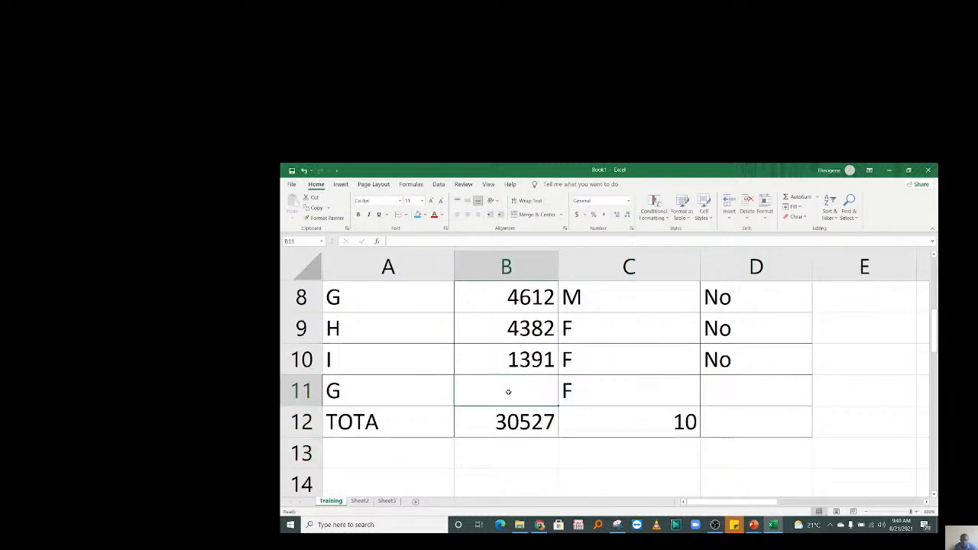
{"action": "type", "text": "4"}
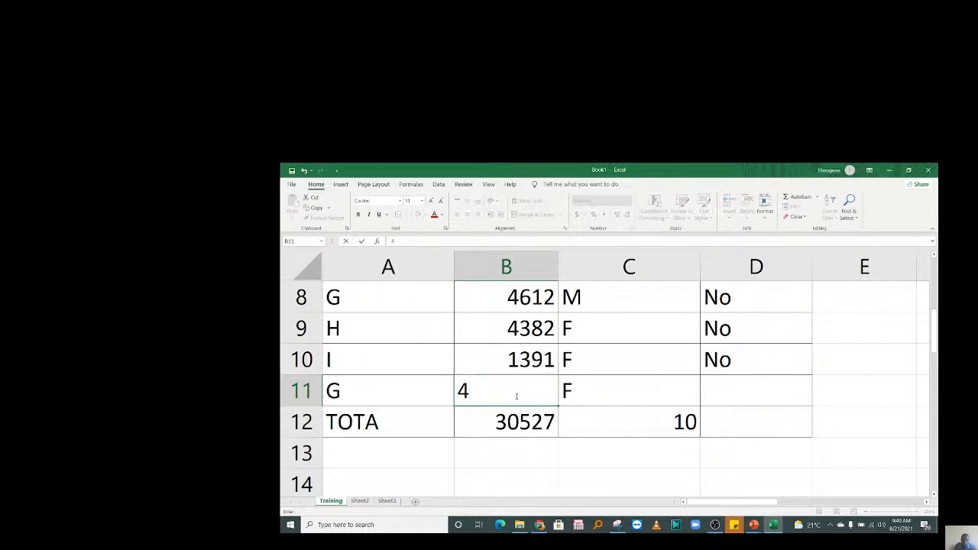
{"action": "type", "text": "00"}
{"action": "left_click", "coordinate": [619, 425]}
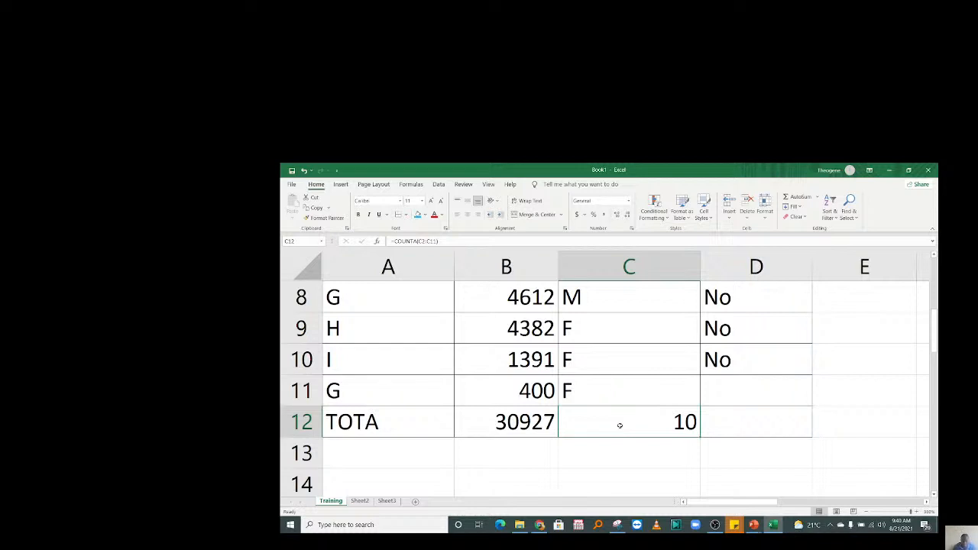
{"action": "left_click", "coordinate": [751, 386]}
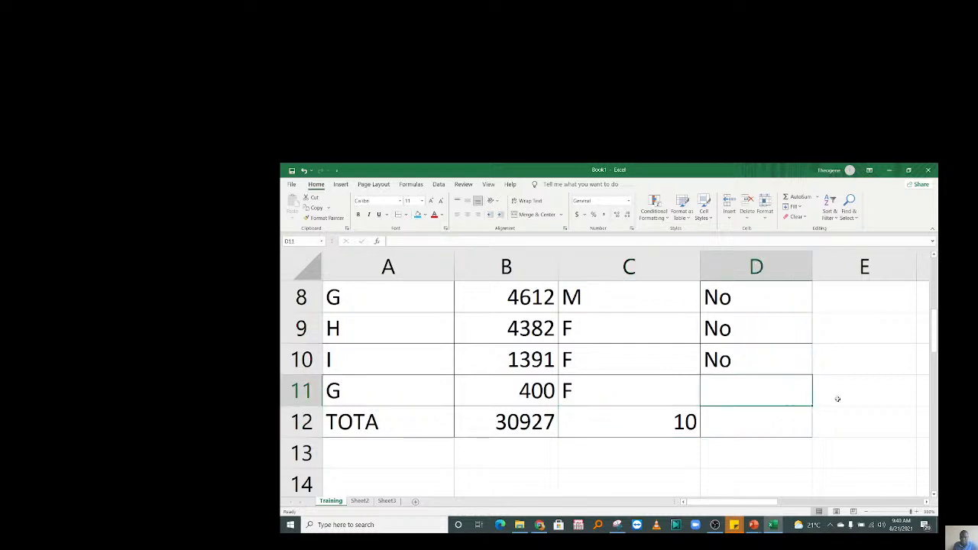
Enter No as person G's drink in D11.
{"action": "mouse_move", "coordinate": [933, 338]}
{"action": "left_mouse_down"}
{"action": "mouse_move", "coordinate": [931, 281]}
{"action": "mouse_move", "coordinate": [932, 330]}
{"action": "left_mouse_up"}
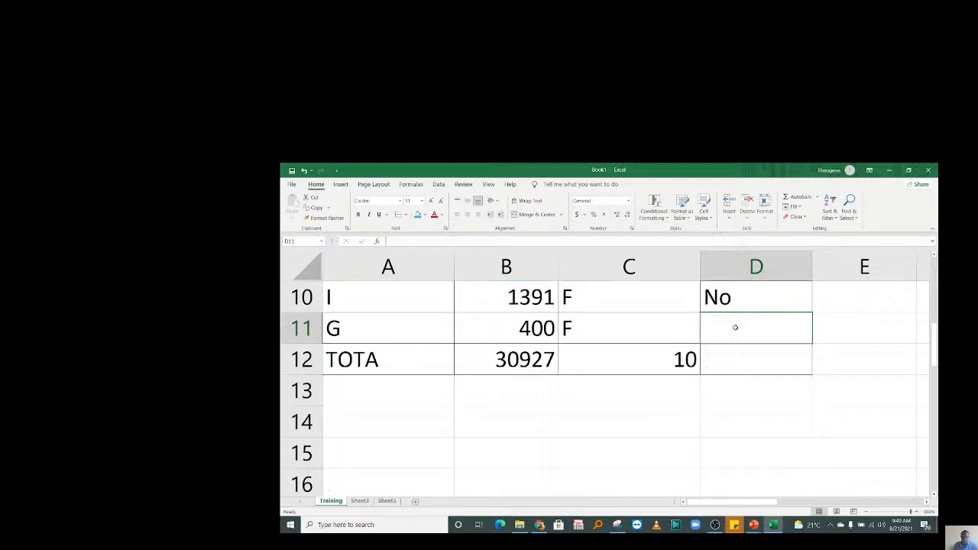
{"action": "type", "text": "N"}
{"action": "key", "text": "Return"}
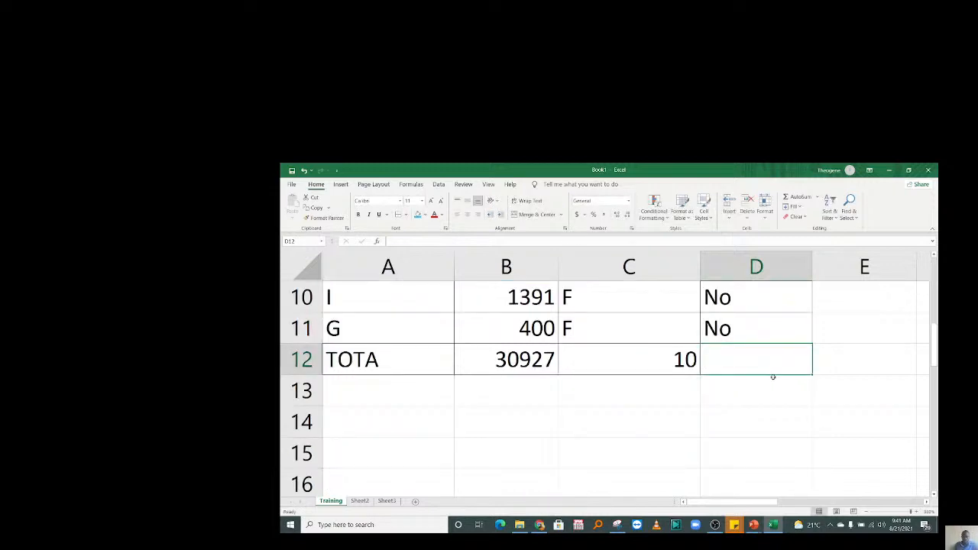
Put =COUNTA(D2:D11) in D12 to count the Drink entries, showing 10.
{"action": "type", "text": "="}
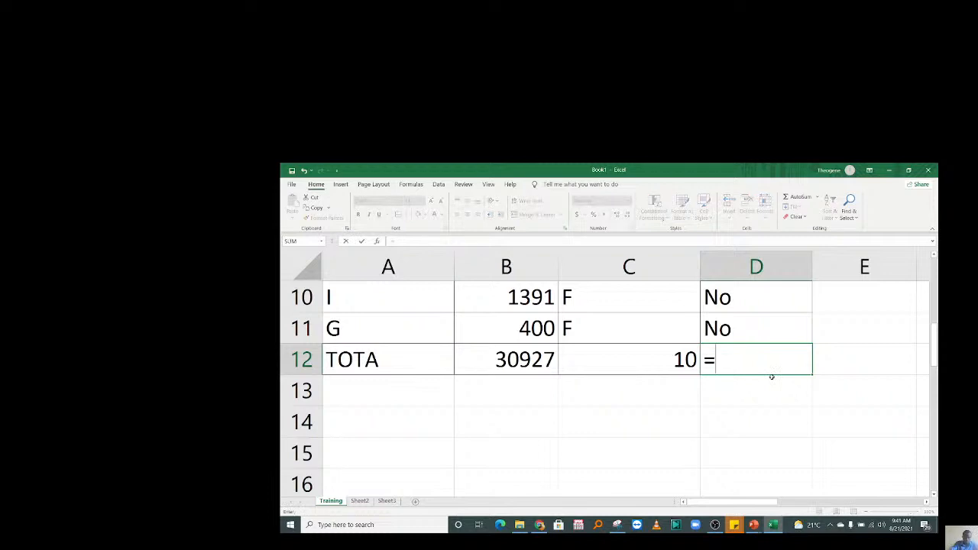
{"action": "type", "text": "COUNTA"}
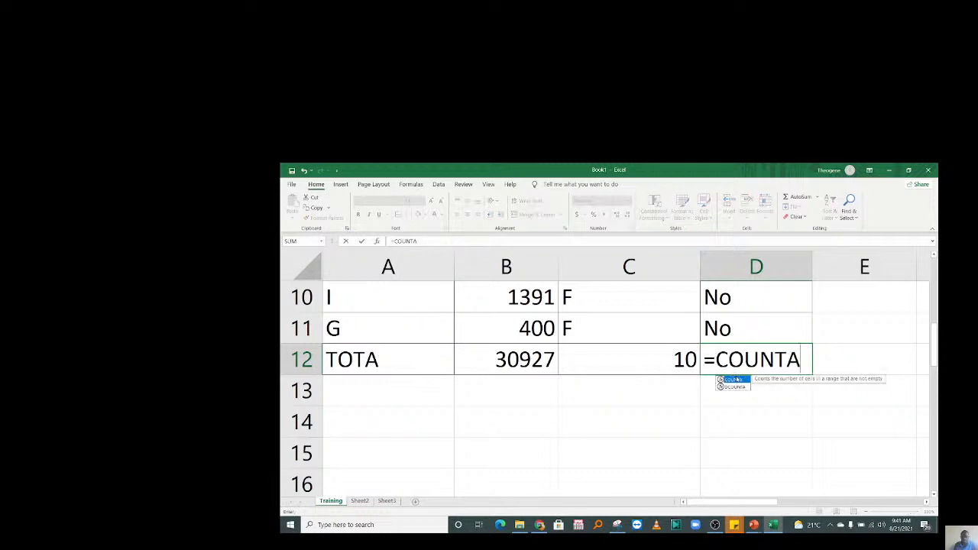
{"action": "type", "text": "("}
{"action": "left_click_drag", "start_coordinate": [745, 328], "coordinate": [744, 325]}
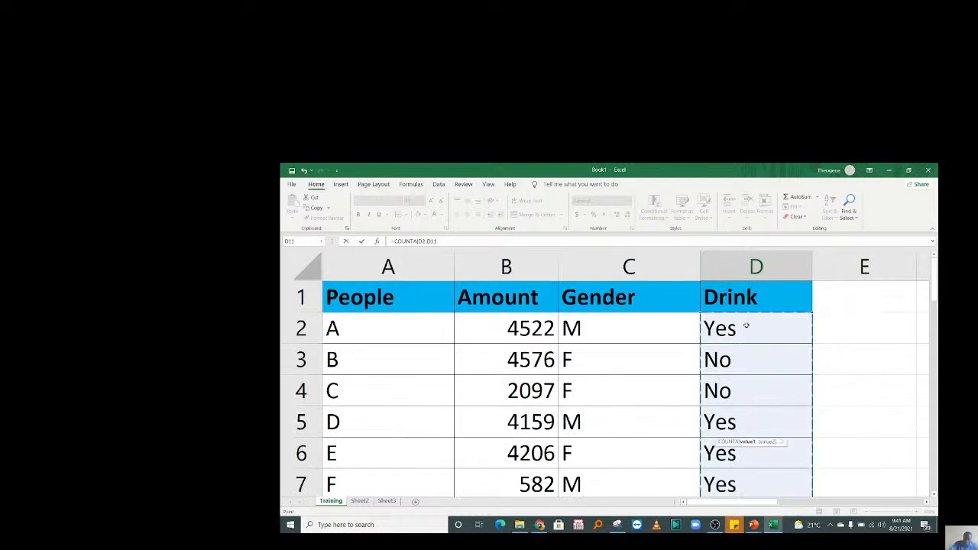
{"action": "key", "text": "Return"}
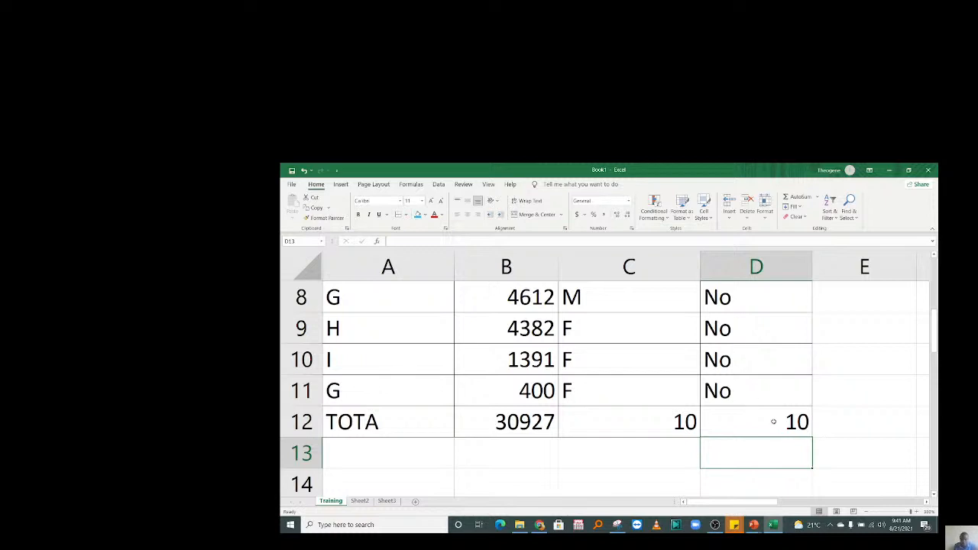
{"action": "left_click", "coordinate": [754, 412]}
{"action": "double_click", "coordinate": [756, 416]}
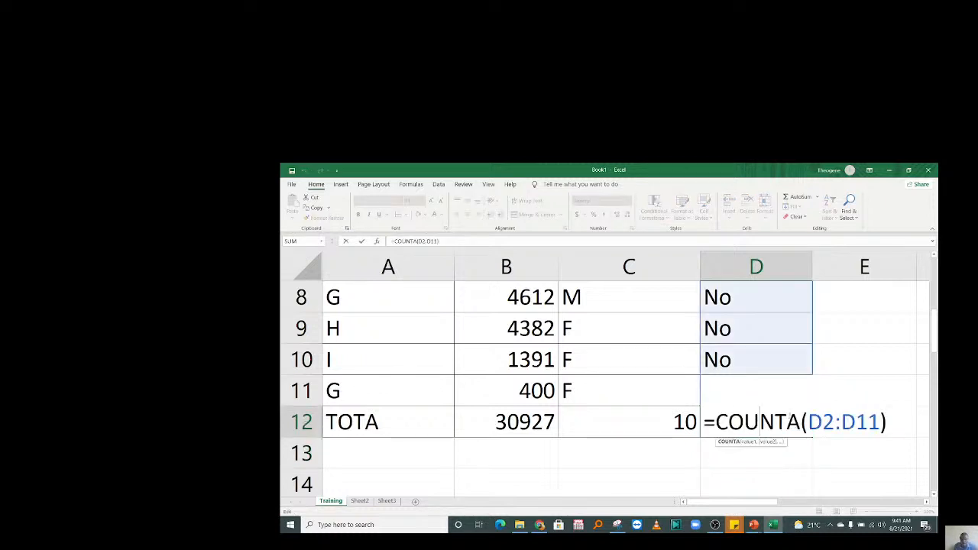
{"action": "double_click", "coordinate": [760, 422]}
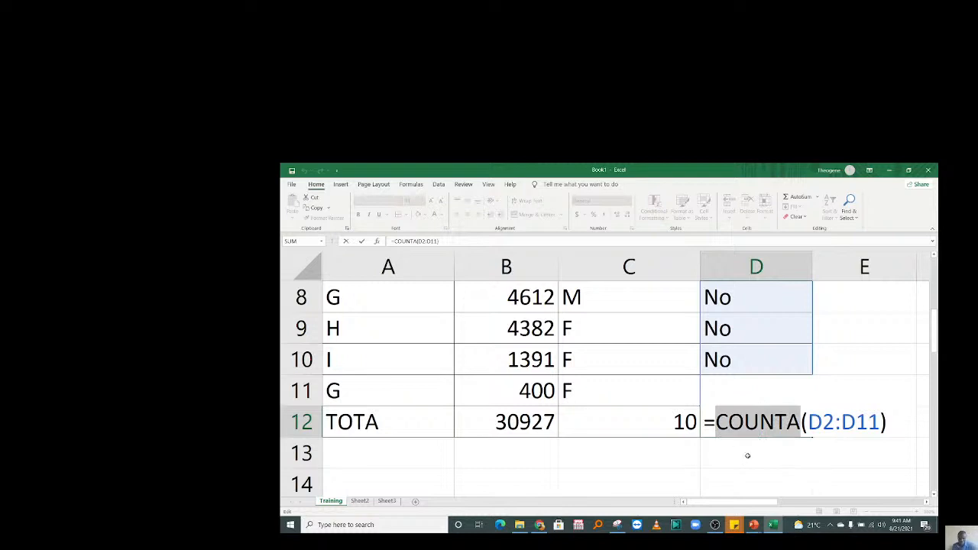
{"action": "key", "text": "Return"}
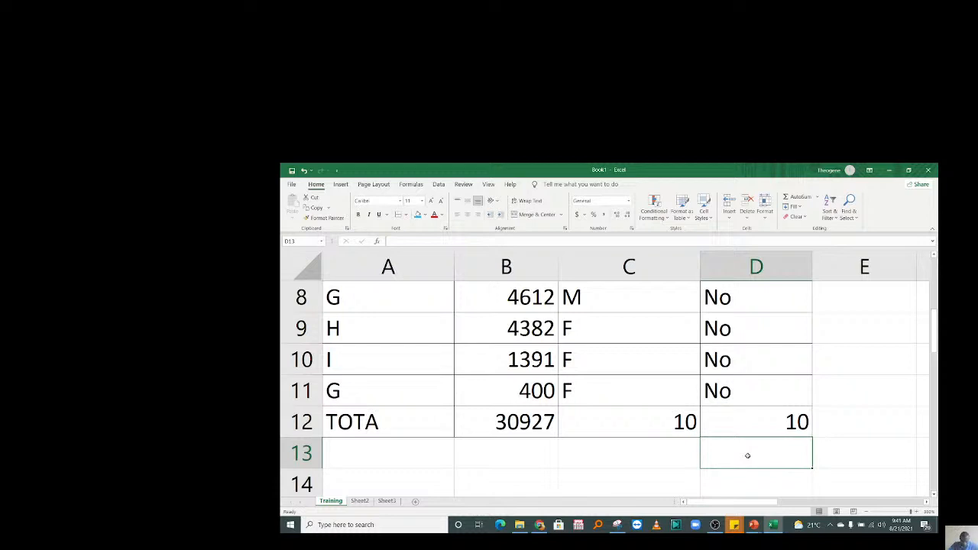
{"action": "left_click", "coordinate": [629, 384]}
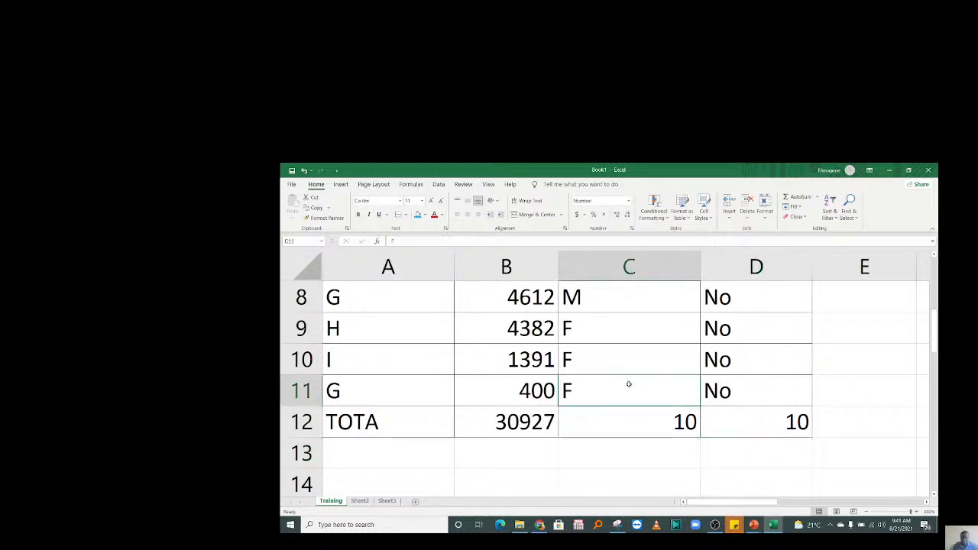
{"action": "key", "text": "Up"}
{"action": "key", "text": "Up"}
{"action": "key", "text": "Up"}
{"action": "key", "text": "Up"}
{"action": "key", "text": "Up"}
{"action": "key", "text": "Up"}
{"action": "key", "text": "Up"}
{"action": "key", "text": "Up"}
{"action": "key", "text": "Up"}
{"action": "key", "text": "Up"}
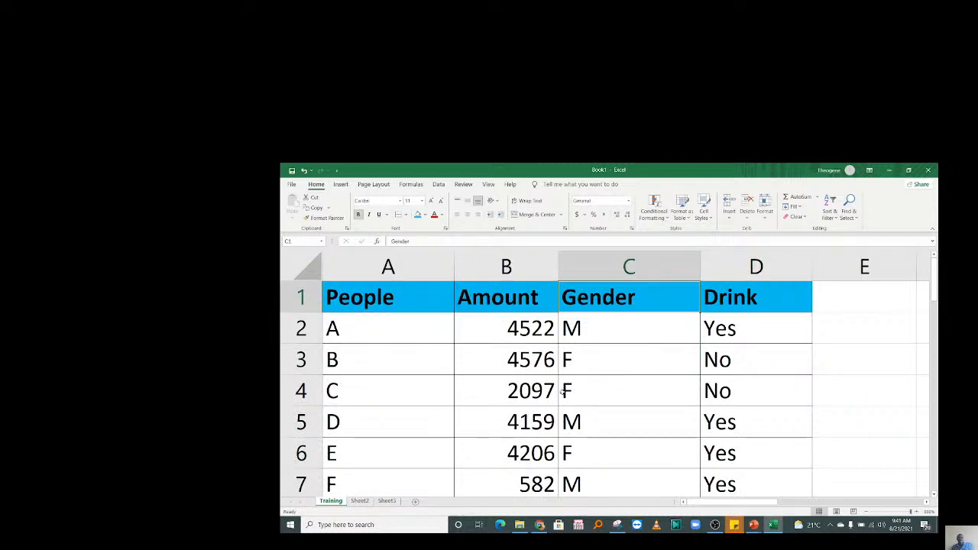
{"action": "key", "text": "ctrl+a"}
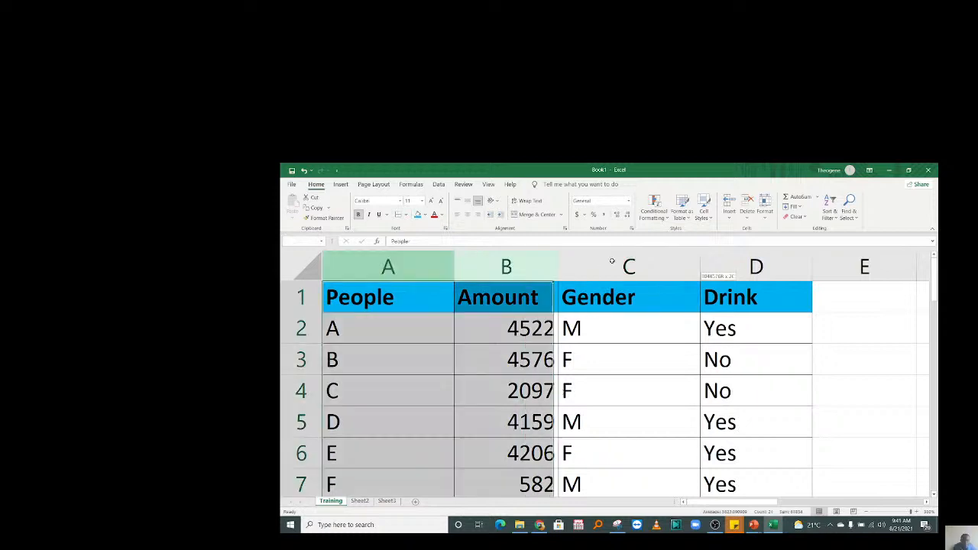
{"action": "left_click", "coordinate": [360, 316]}
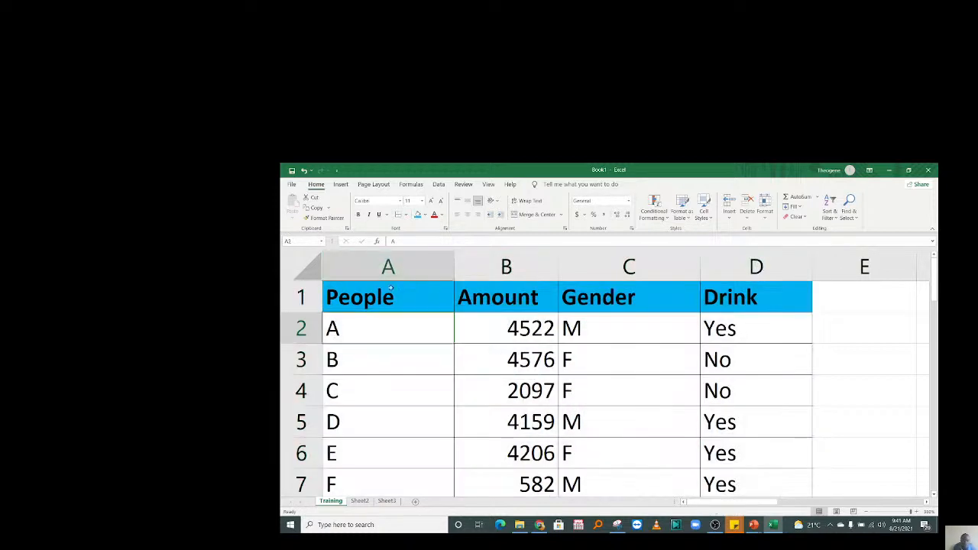
{"action": "left_click_drag", "start_coordinate": [388, 264], "coordinate": [738, 265]}
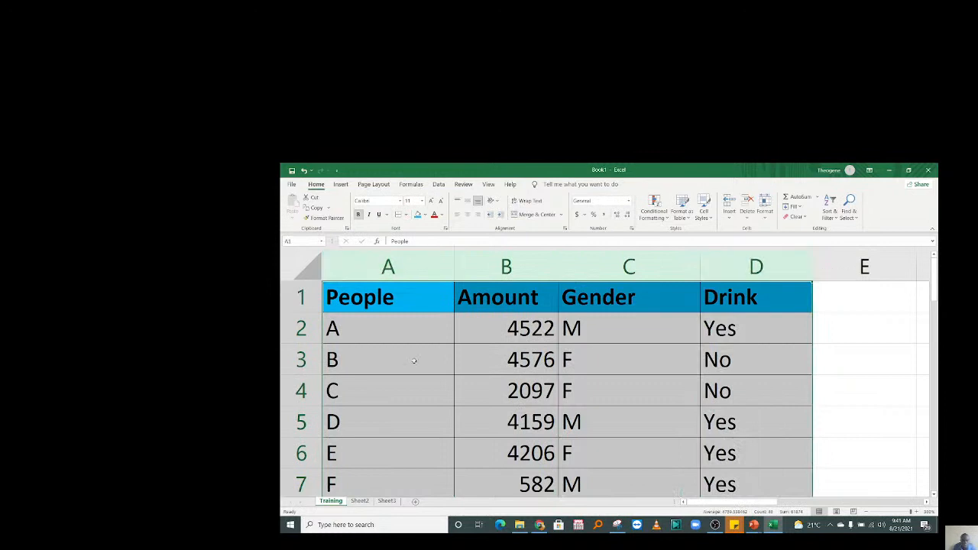
{"action": "left_click", "coordinate": [301, 297]}
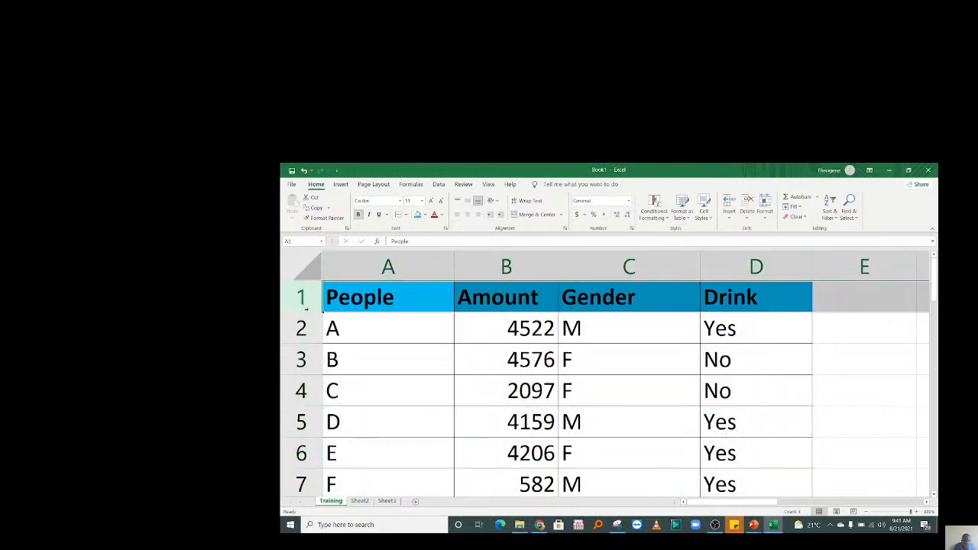
{"action": "left_click_drag", "start_coordinate": [301, 297], "coordinate": [288, 421]}
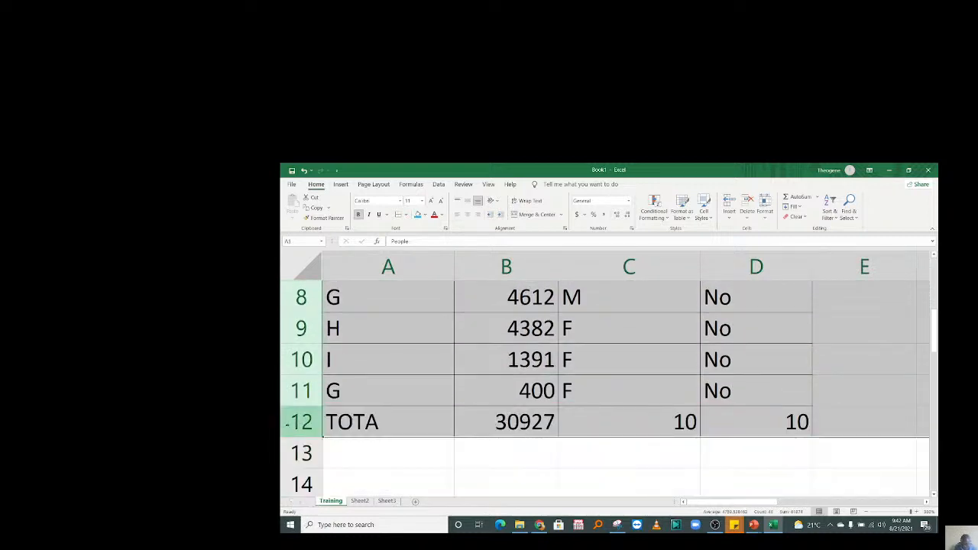
{"action": "left_click", "coordinate": [295, 423]}
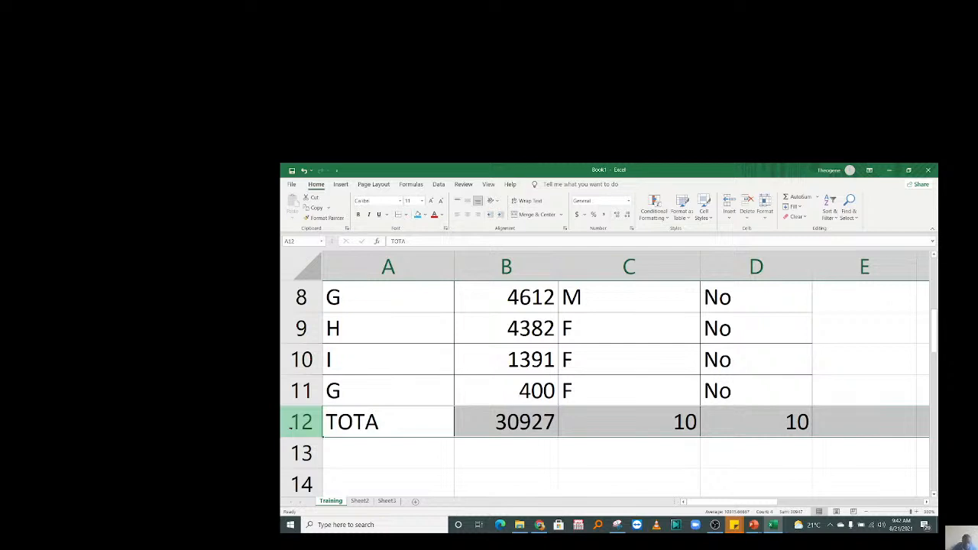
{"action": "left_click_drag", "start_coordinate": [298, 391], "coordinate": [314, 297]}
{"action": "left_click", "coordinate": [489, 349]}
{"action": "left_click", "coordinate": [493, 270]}
{"action": "left_click", "coordinate": [611, 264]}
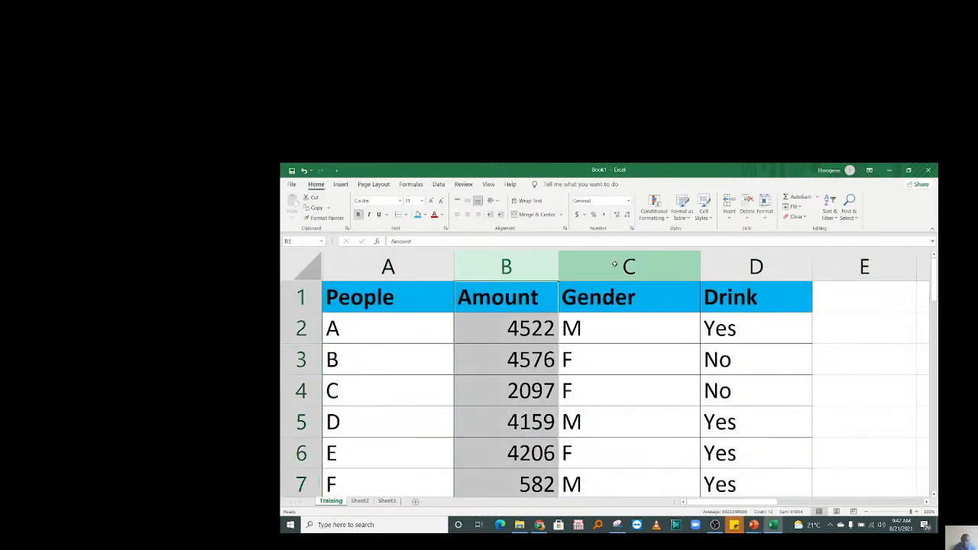
{"action": "left_click", "coordinate": [770, 260]}
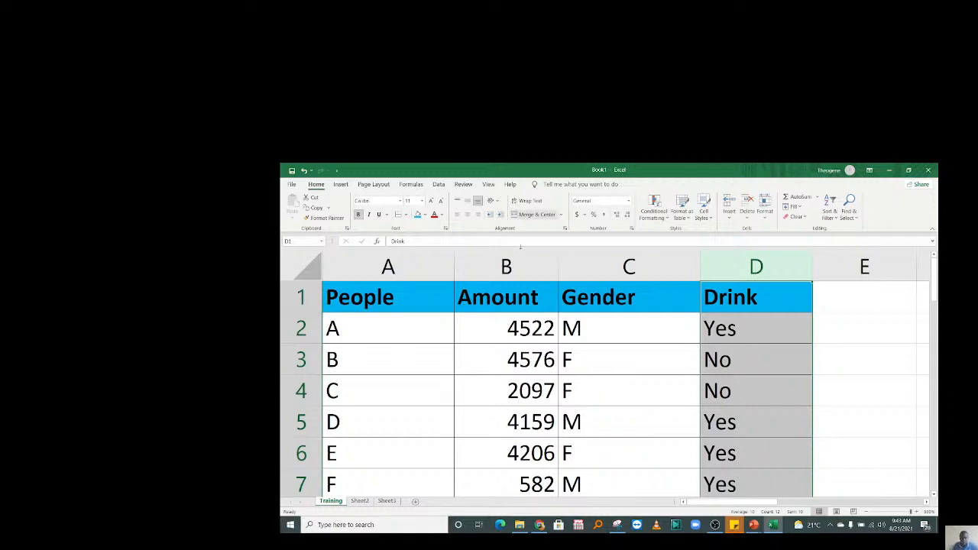
{"action": "left_click", "coordinate": [589, 384]}
{"action": "key", "text": "Down"}
{"action": "key", "text": "Down"}
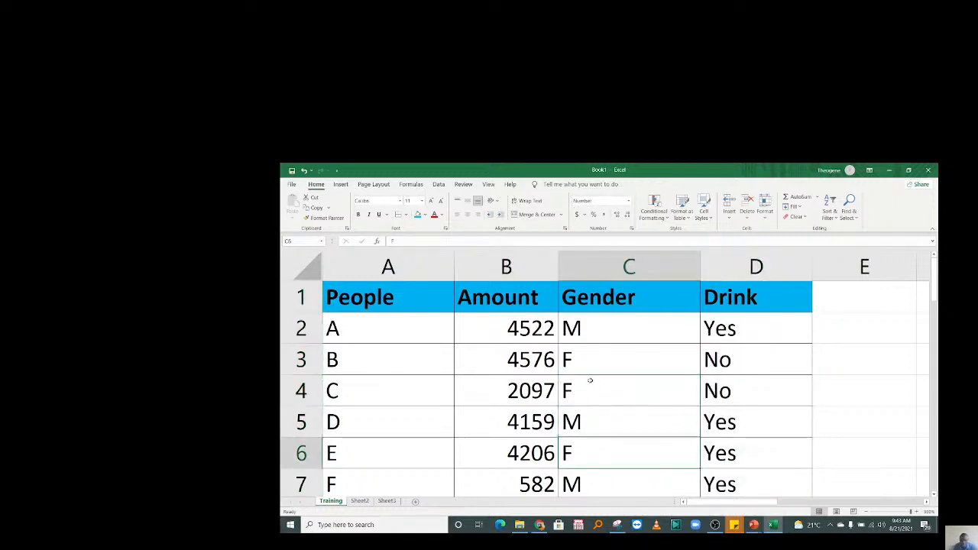
{"action": "key", "text": "ctrl+Up"}
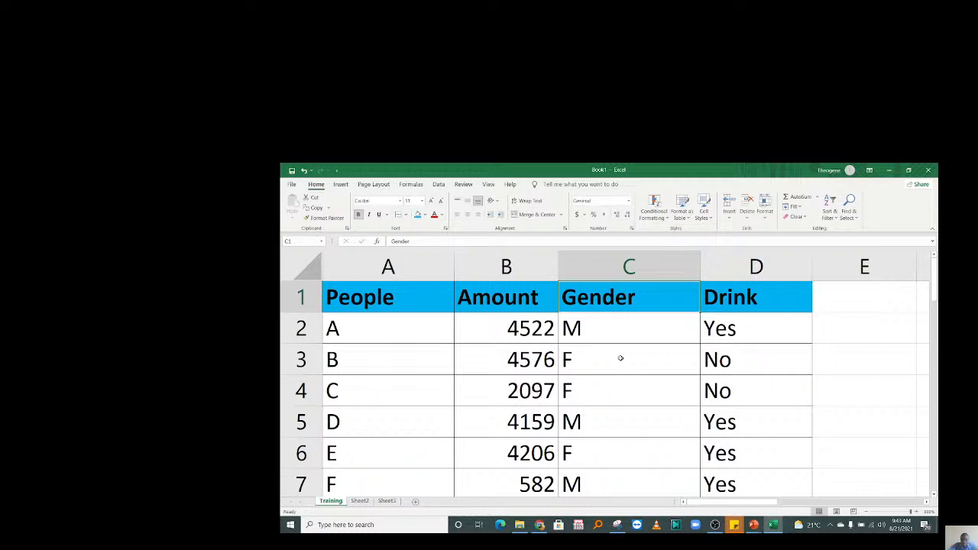
{"action": "key", "text": "Down"}
{"action": "key", "text": "Down"}
{"action": "key", "text": "Down"}
{"action": "key", "text": "Down"}
{"action": "key", "text": "Down"}
{"action": "key", "text": "Down"}
{"action": "key", "text": "Down"}
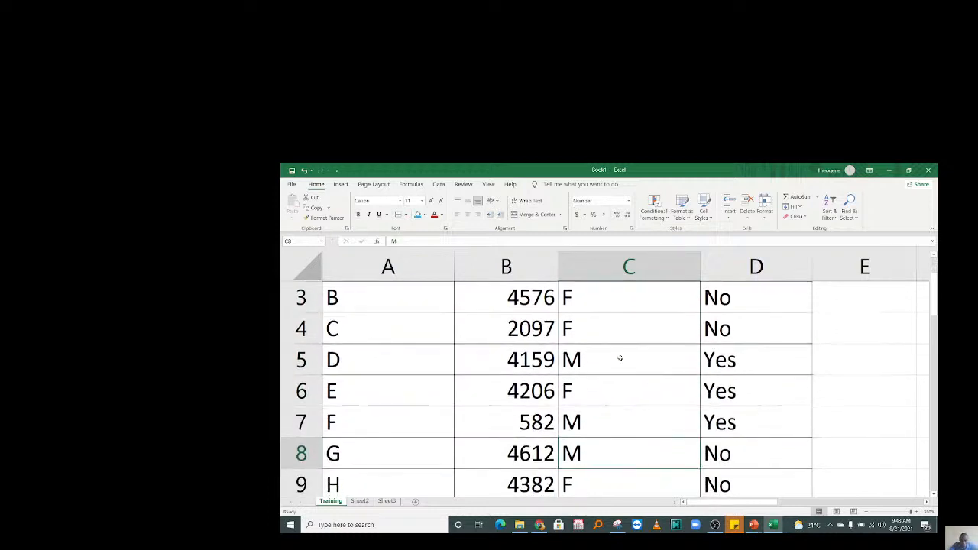
{"action": "key", "text": "Down"}
{"action": "key", "text": "Down"}
{"action": "key", "text": "Down"}
{"action": "key", "text": "Down"}
{"action": "key", "text": "Up"}
{"action": "key", "text": "Up"}
{"action": "key", "text": "Up"}
{"action": "key", "text": "Up"}
{"action": "key", "text": "Up"}
{"action": "key", "text": "Up"}
{"action": "key", "text": "Up"}
{"action": "key", "text": "Up"}
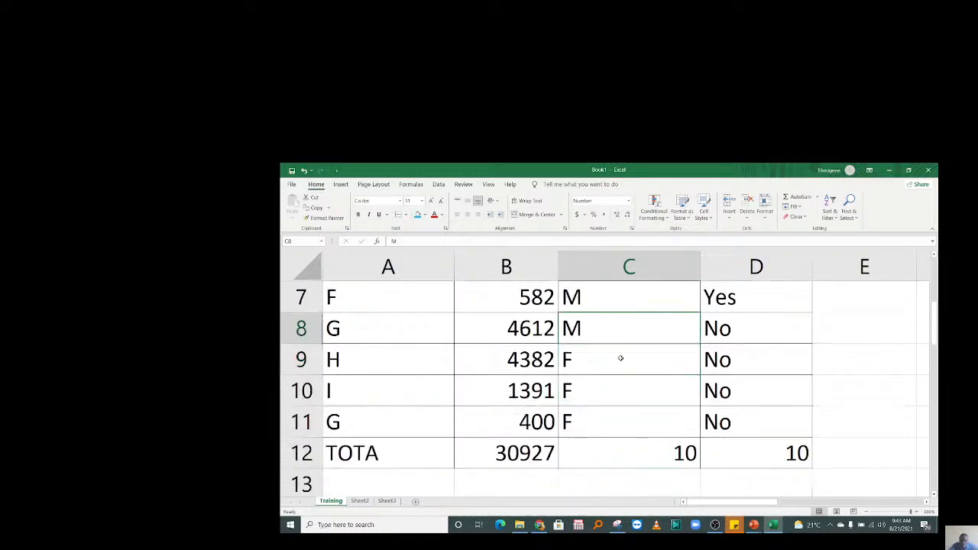
{"action": "key", "text": "Up"}
{"action": "key", "text": "Up"}
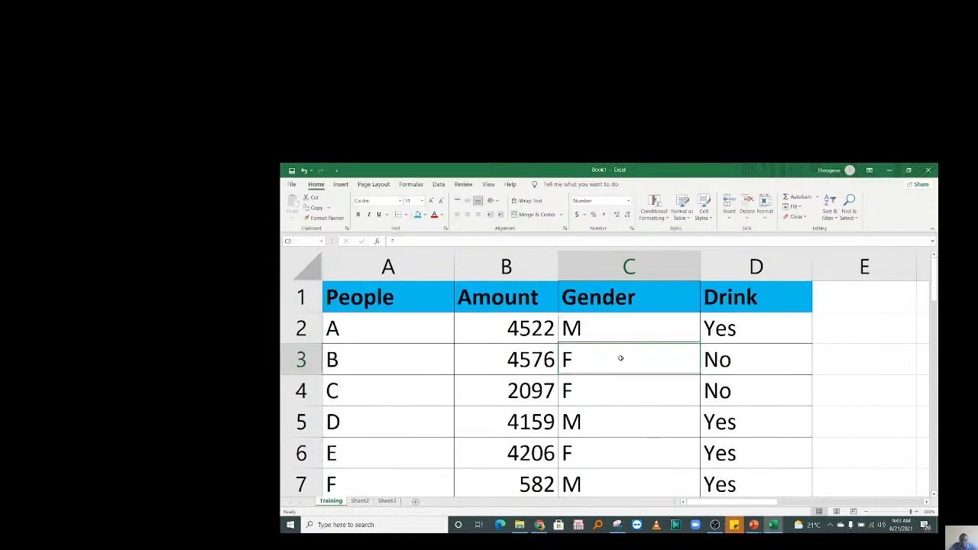
{"action": "key", "text": "Down"}
{"action": "key", "text": "Down"}
{"action": "key", "text": "Down"}
{"action": "key", "text": "Down"}
{"action": "key", "text": "Down"}
{"action": "key", "text": "Down"}
{"action": "key", "text": "Down"}
{"action": "key", "text": "Down"}
{"action": "key", "text": "Down"}
{"action": "key", "text": "Down"}
{"action": "key", "text": "Down"}
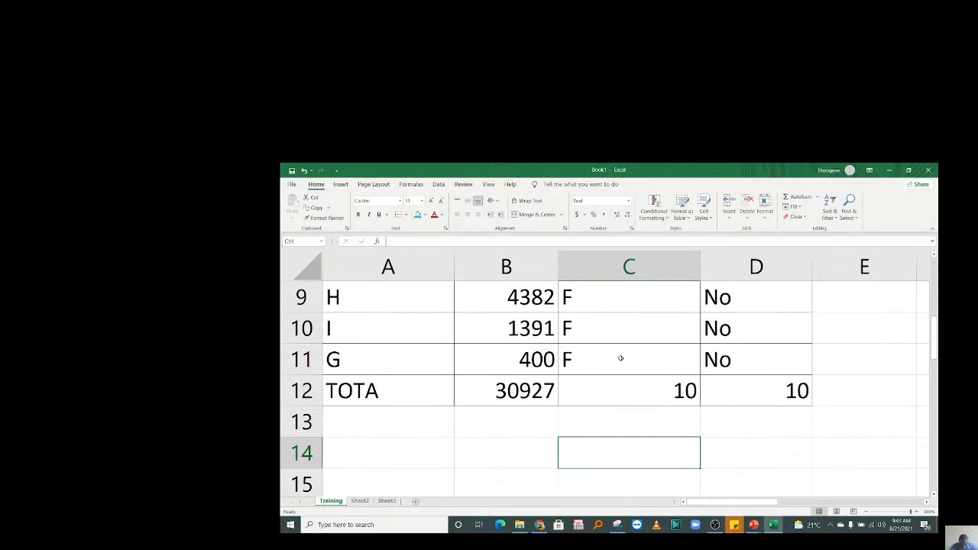
{"action": "key", "text": "Up"}
{"action": "scroll", "coordinate": [620, 358], "scroll_direction": "up", "scroll_amount": 3}
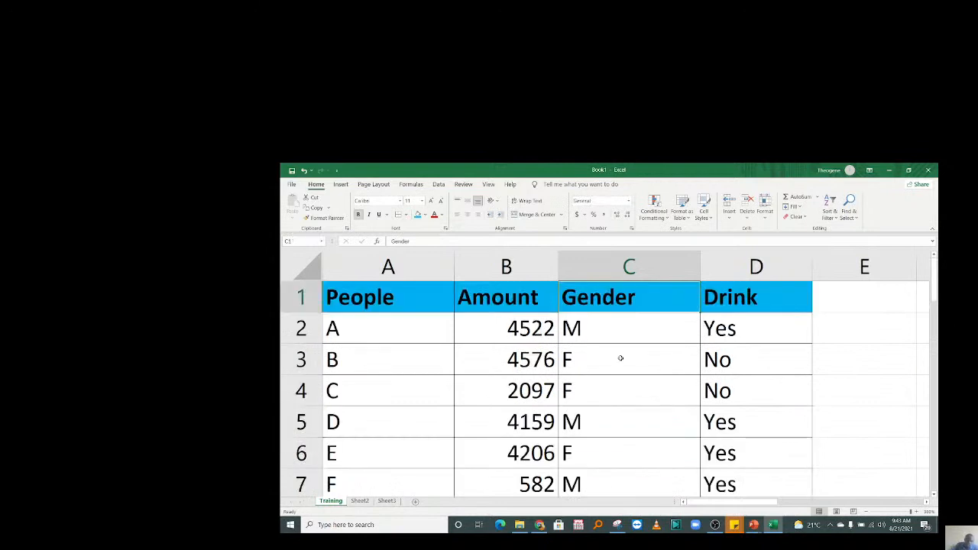
{"action": "left_click", "coordinate": [292, 295]}
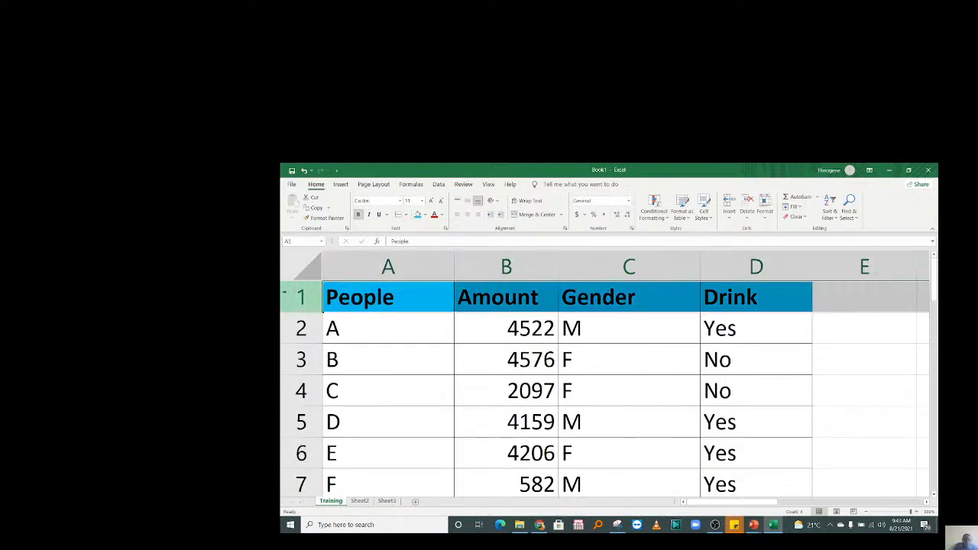
{"action": "left_click", "coordinate": [404, 333]}
{"action": "left_click", "coordinate": [283, 290]}
Open View > Freeze Panes to lock the People/Amount/Gender/Drink header row.
{"action": "left_click", "coordinate": [462, 185]}
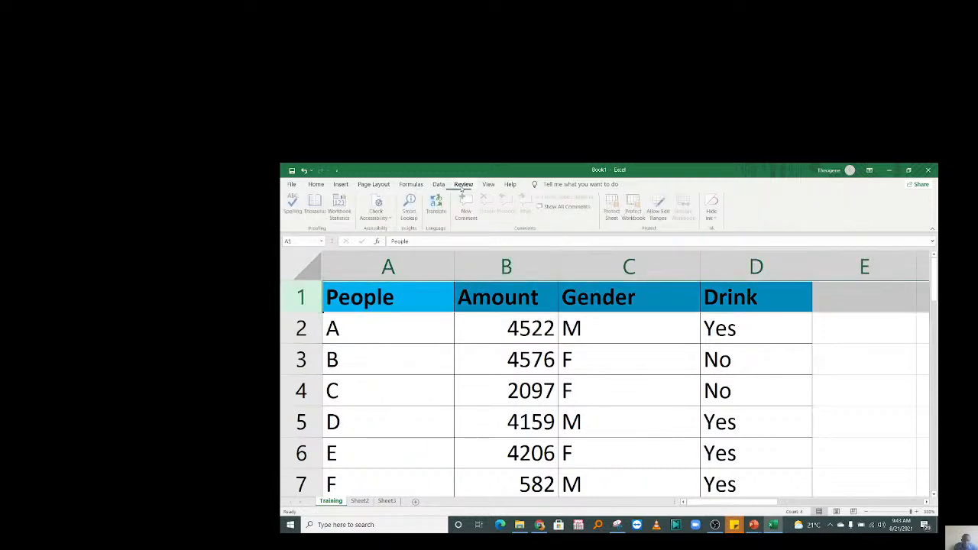
{"action": "left_click", "coordinate": [489, 185]}
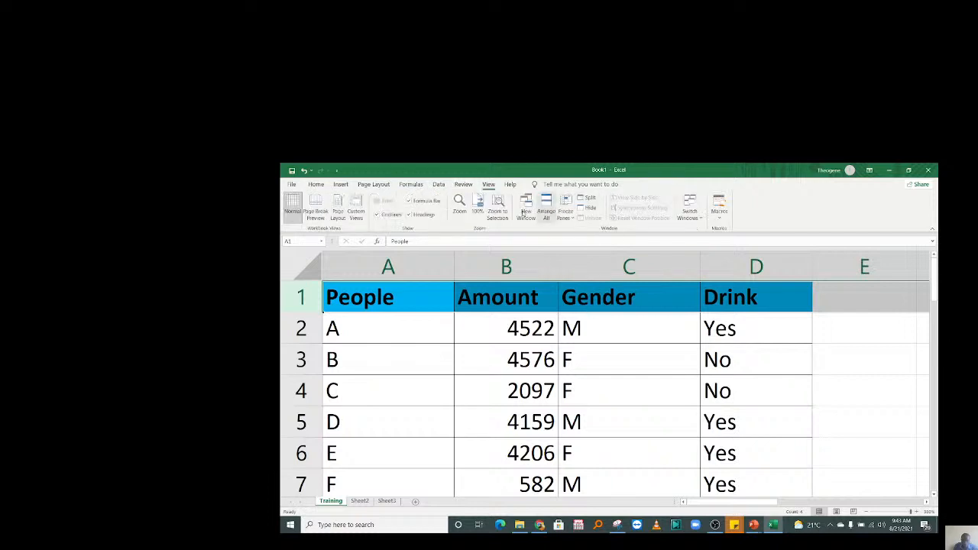
{"action": "left_click", "coordinate": [544, 423]}
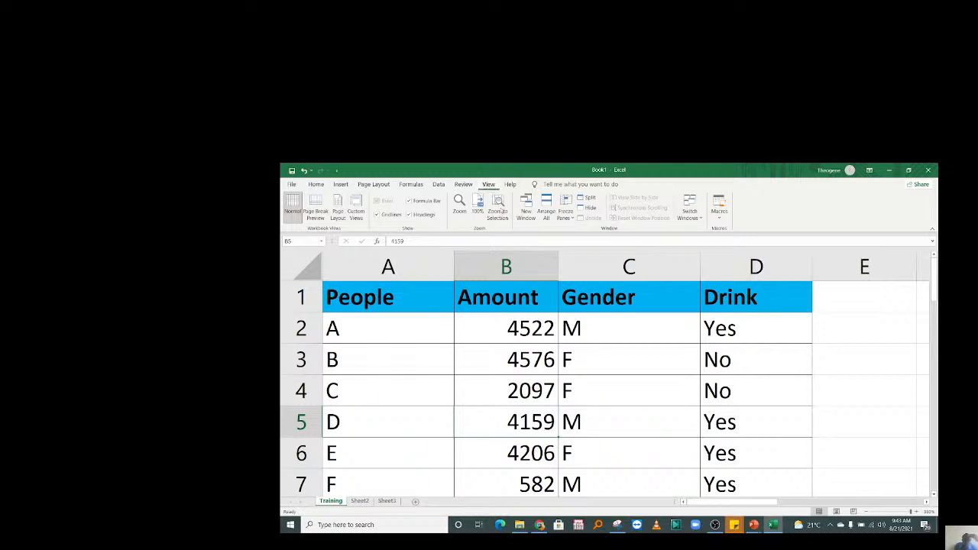
{"action": "left_click", "coordinate": [565, 217]}
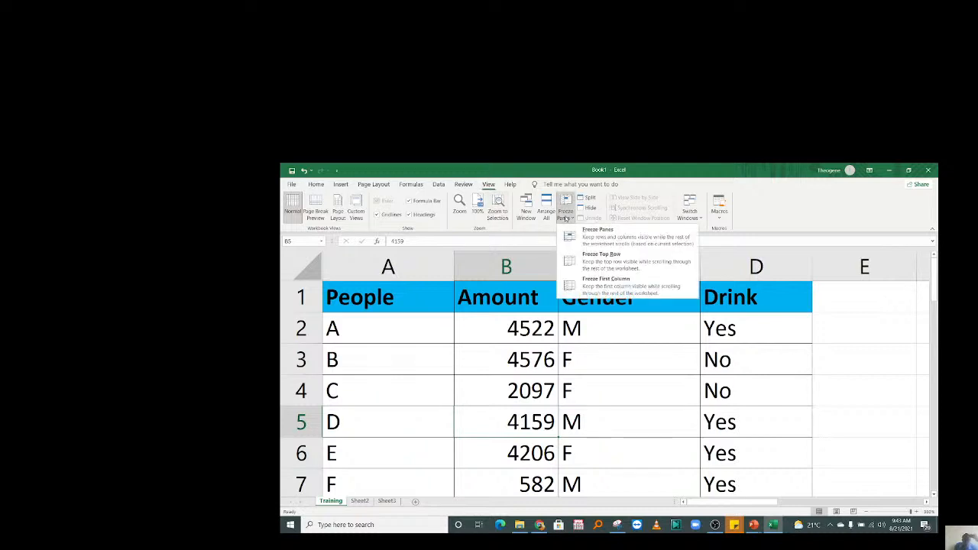
{"action": "left_click", "coordinate": [611, 262]}
{"action": "left_click", "coordinate": [644, 371]}
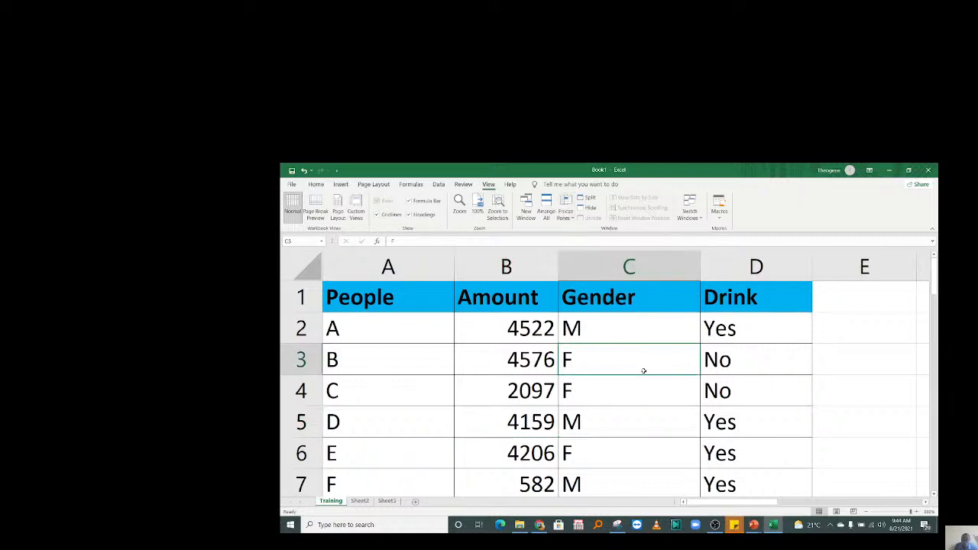
{"action": "key", "text": "Down"}
{"action": "key", "text": "Down"}
{"action": "key", "text": "Down"}
{"action": "key", "text": "Down"}
{"action": "key", "text": "Down"}
{"action": "key", "text": "Down"}
{"action": "key", "text": "Down"}
{"action": "key", "text": "Down"}
{"action": "key", "text": "Down"}
{"action": "key", "text": "Down"}
{"action": "key", "text": "Down"}
{"action": "key", "text": "Down"}
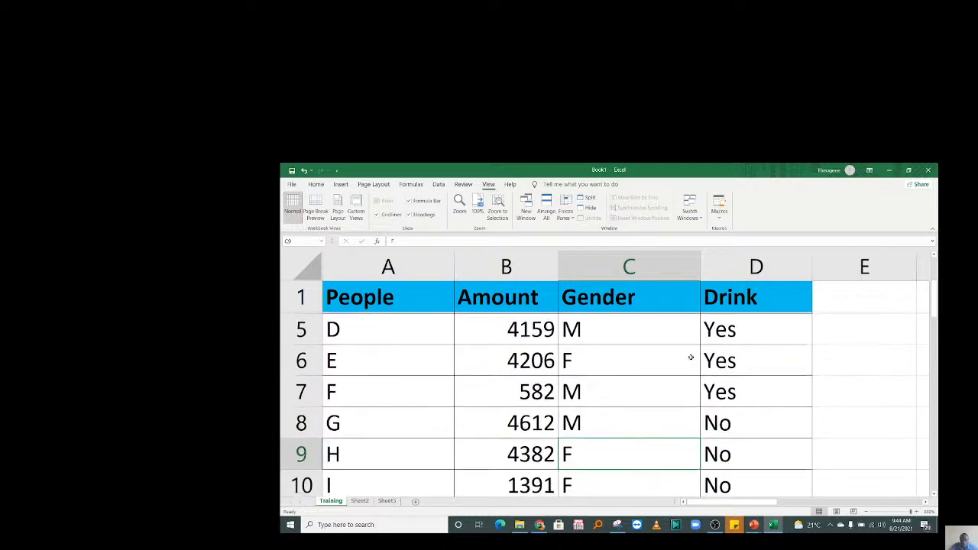
{"action": "key", "text": "Up"}
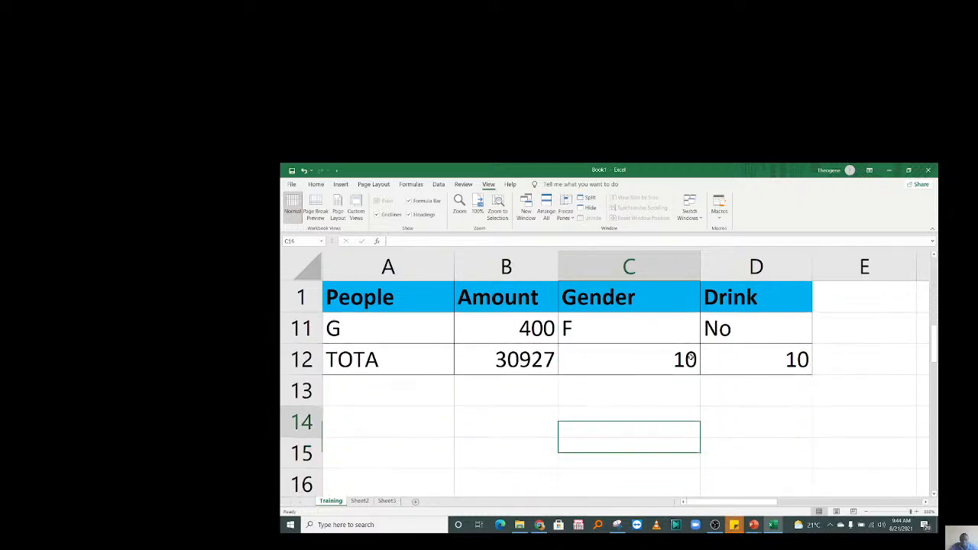
{"action": "key", "text": "Up"}
{"action": "key", "text": "Up"}
{"action": "key", "text": "Up"}
{"action": "key", "text": "Up"}
{"action": "key", "text": "Up"}
{"action": "key", "text": "Up"}
{"action": "key", "text": "Up"}
{"action": "key", "text": "Up"}
{"action": "key", "text": "Up"}
{"action": "key", "text": "Up"}
{"action": "key", "text": "Up"}
{"action": "key", "text": "Down"}
{"action": "key", "text": "Down"}
{"action": "key", "text": "Down"}
{"action": "key", "text": "Down"}
{"action": "key", "text": "Down"}
{"action": "key", "text": "Down"}
{"action": "key", "text": "Down"}
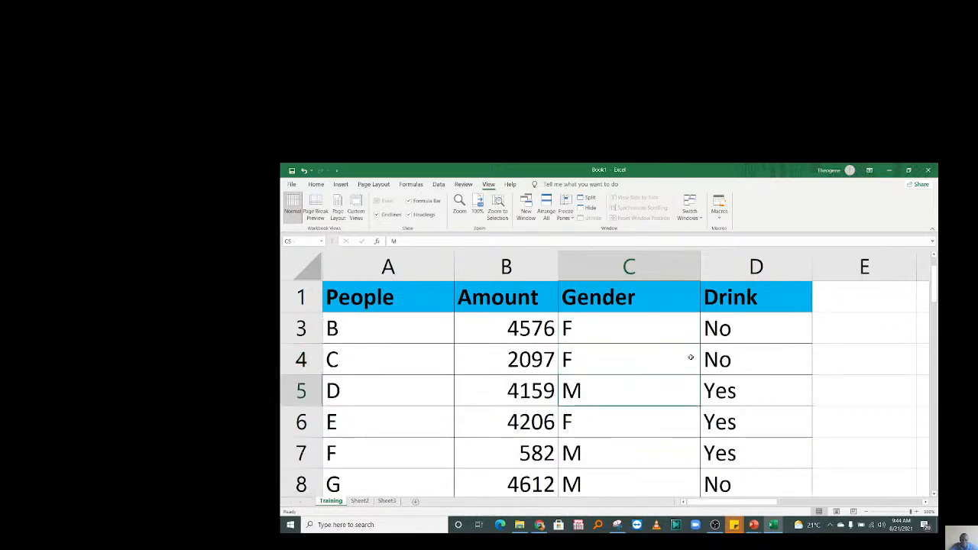
{"action": "key", "text": "Down"}
{"action": "key", "text": "Down"}
{"action": "key", "text": "Down"}
{"action": "key", "text": "Down"}
{"action": "key", "text": "Down"}
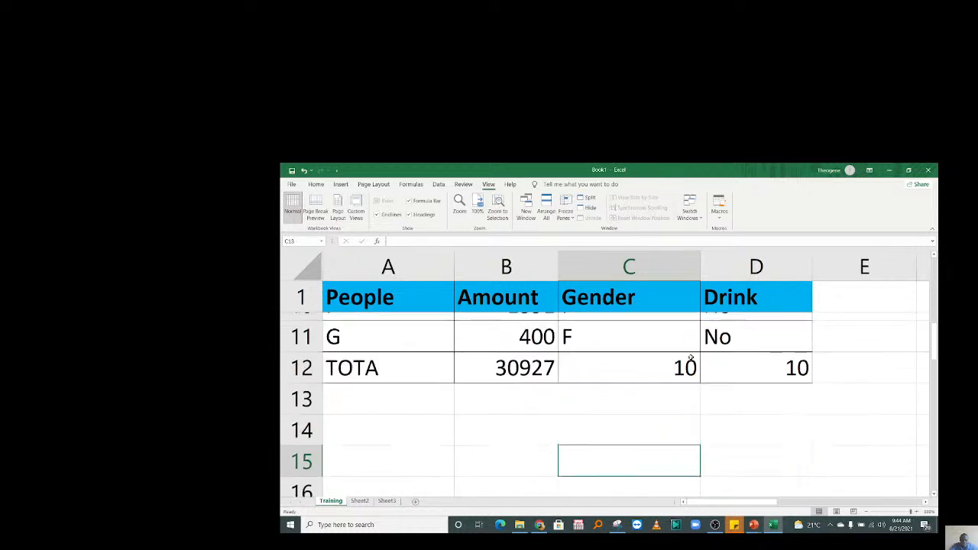
{"action": "key", "text": "Down"}
{"action": "key", "text": "Down"}
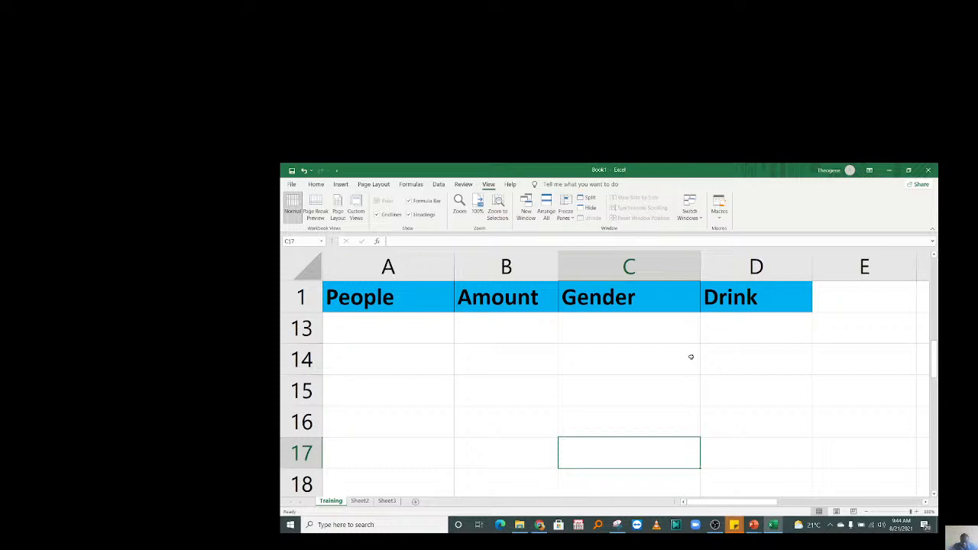
{"action": "scroll", "coordinate": [691, 357], "scroll_direction": "up", "scroll_amount": 4}
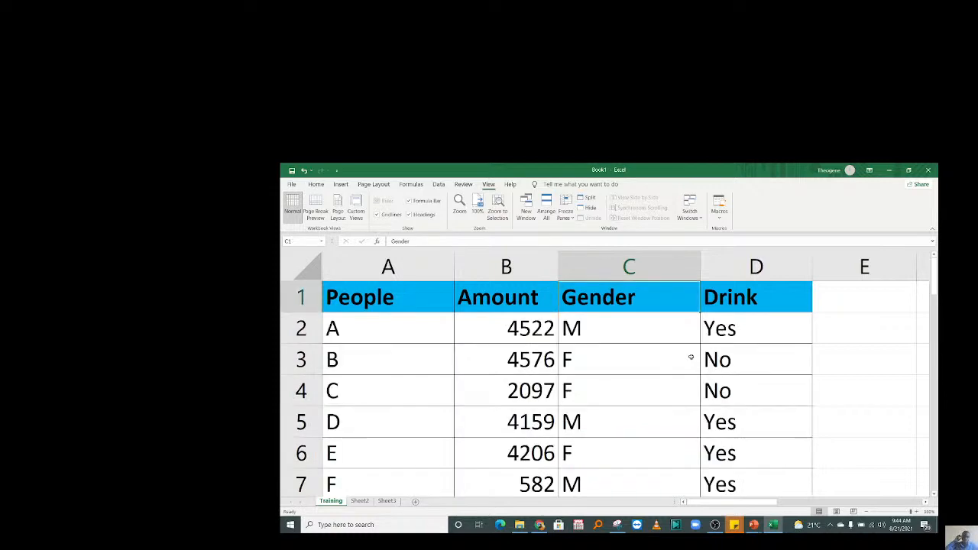
{"action": "left_click", "coordinate": [769, 350]}
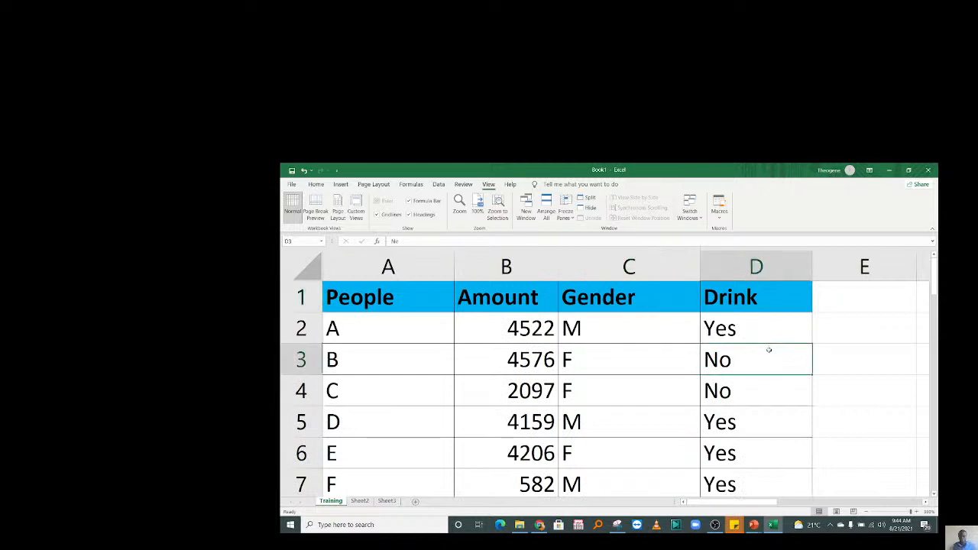
{"action": "key", "text": "Right"}
{"action": "key", "text": "Right"}
{"action": "key", "text": "Right"}
{"action": "key", "text": "Left"}
{"action": "key", "text": "Left"}
{"action": "key", "text": "Left"}
{"action": "key", "text": "Left"}
{"action": "key", "text": "Left"}
{"action": "key", "text": "Left"}
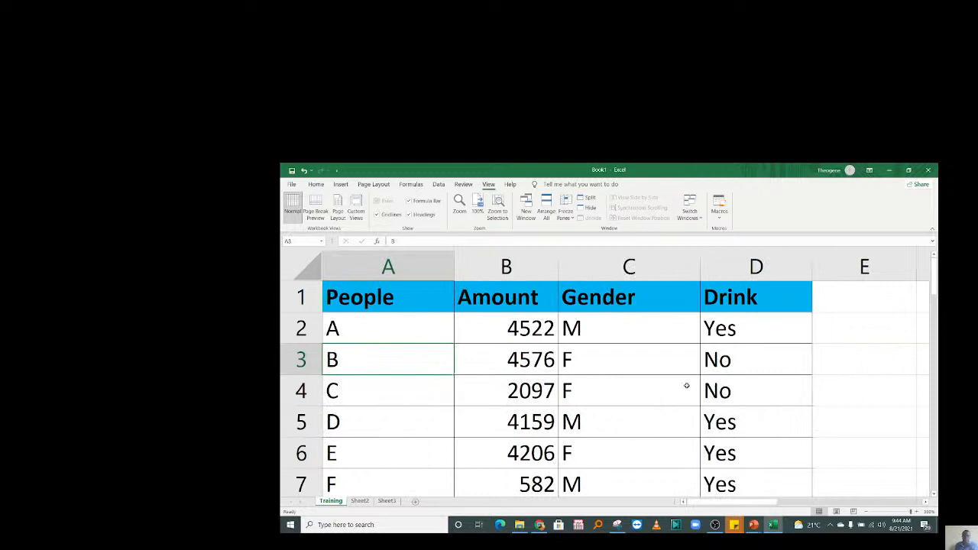
{"action": "left_click", "coordinate": [860, 334]}
{"action": "left_click", "coordinate": [841, 427]}
{"action": "left_click", "coordinate": [849, 338]}
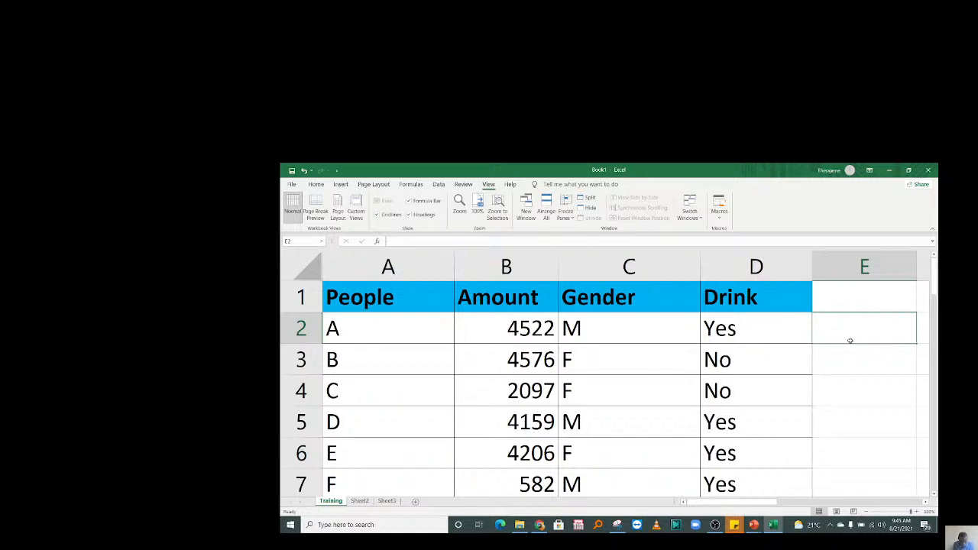
Enter the label COUNTIF in cell E2.
{"action": "key", "text": "Right"}
{"action": "key", "text": "Right"}
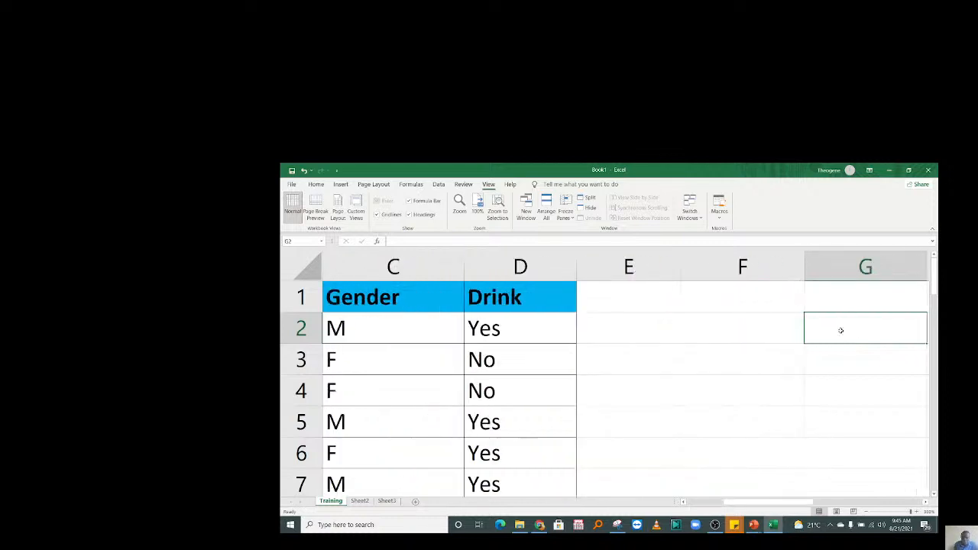
{"action": "left_click", "coordinate": [613, 317]}
{"action": "type", "text": "COUNTI"}
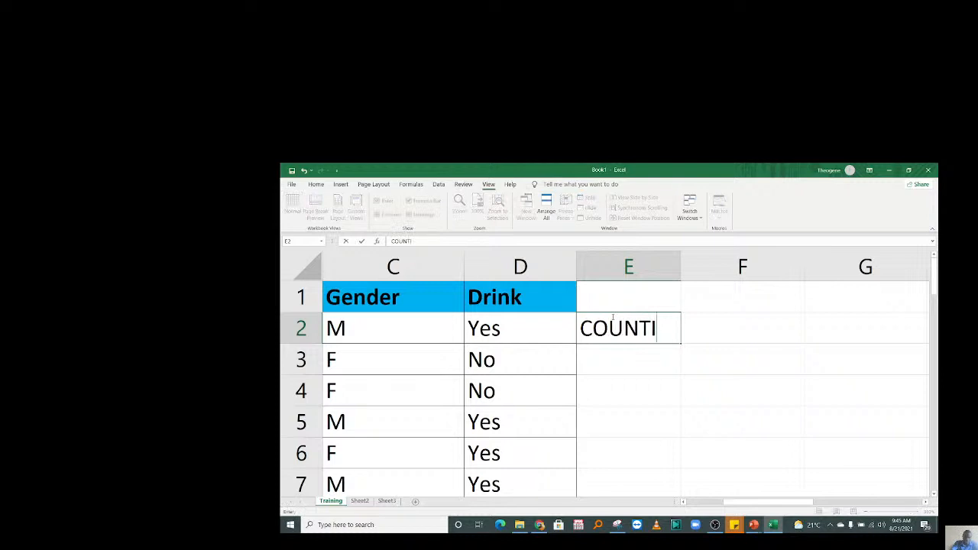
{"action": "type", "text": "F"}
{"action": "key", "text": "Return"}
Enter the label SUMIF in E3, then begin a formula in F2.
{"action": "type", "text": "COUNTI"}
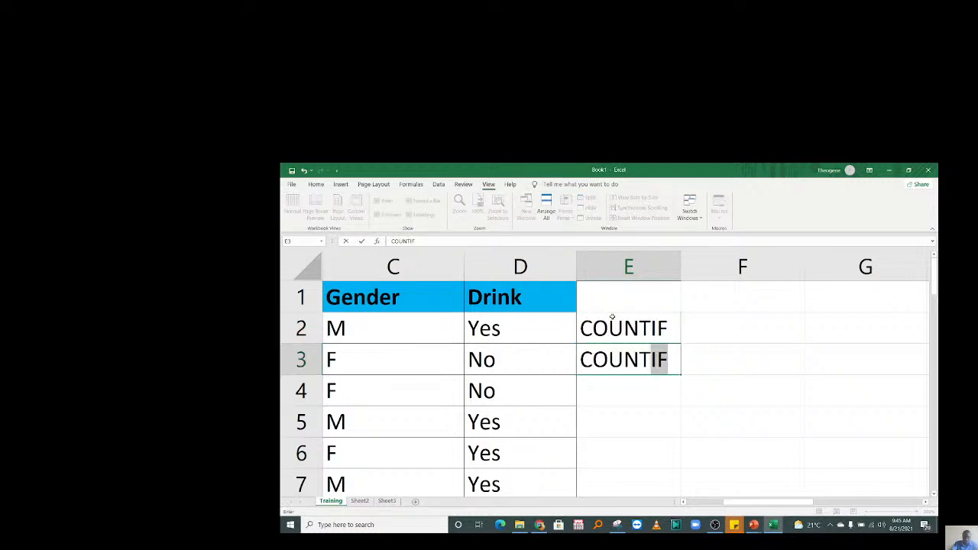
{"action": "key", "text": "BackSpace"}
{"action": "key", "text": "BackSpace"}
{"action": "key", "text": "BackSpace"}
{"action": "key", "text": "BackSpace"}
{"action": "key", "text": "BackSpace"}
{"action": "key", "text": "BackSpace"}
{"action": "key", "text": "BackSpace"}
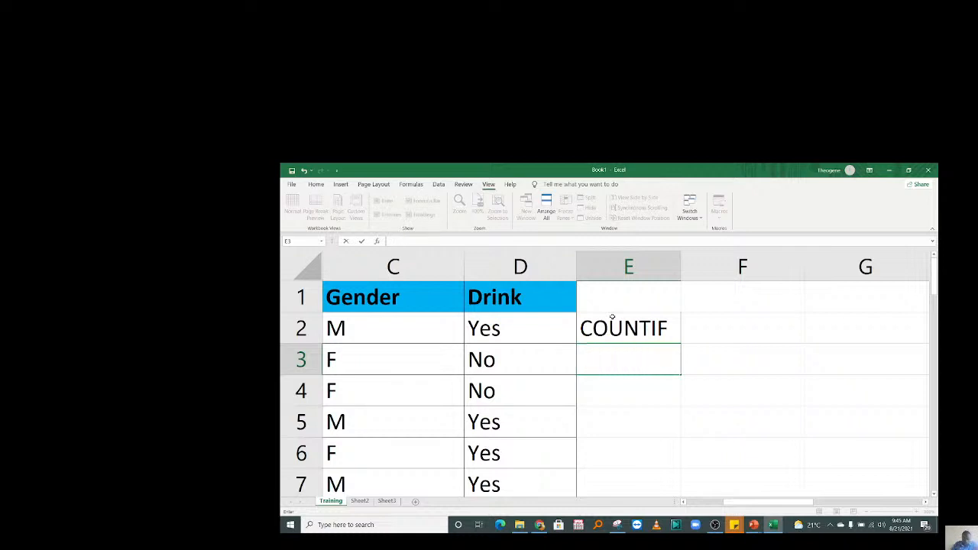
{"action": "type", "text": "SUMIF"}
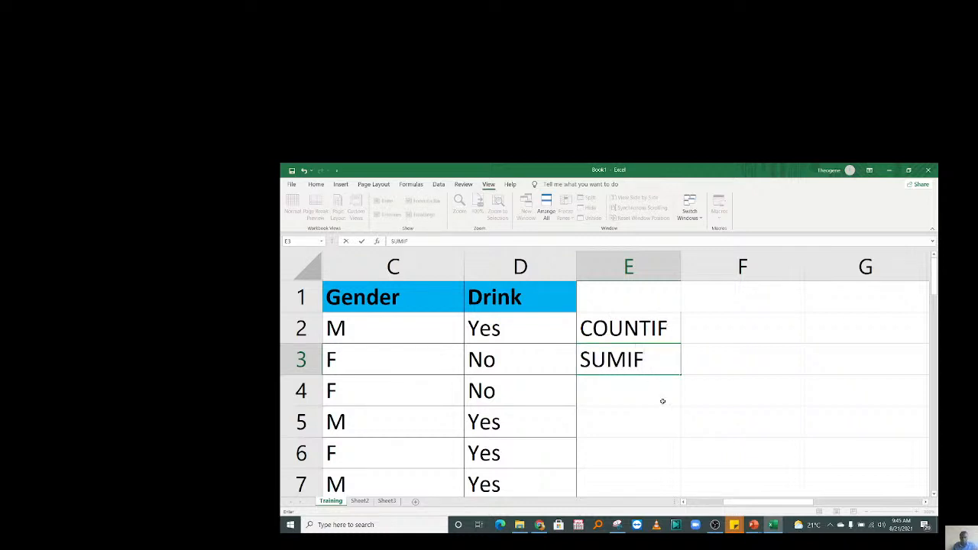
{"action": "key", "text": "Return"}
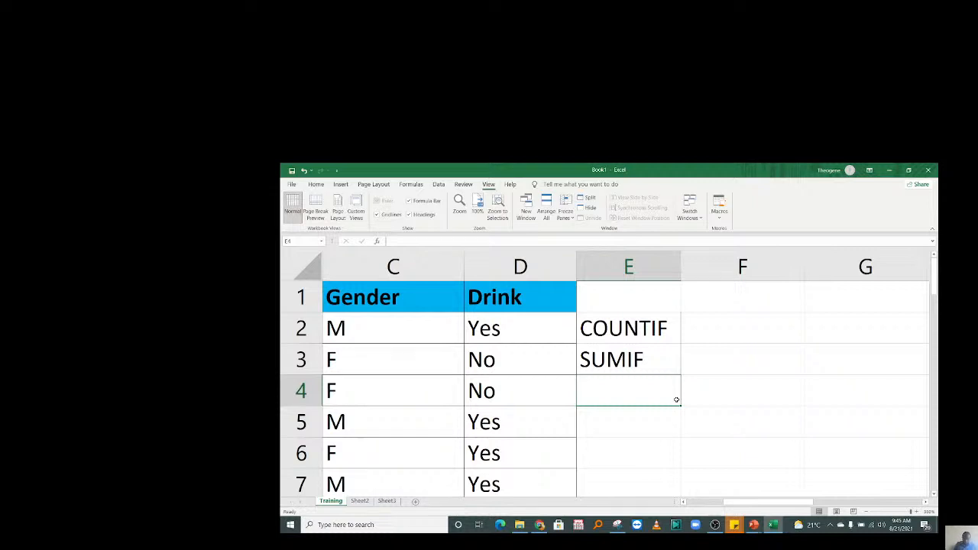
{"action": "left_click", "coordinate": [721, 330]}
{"action": "type", "text": "="}
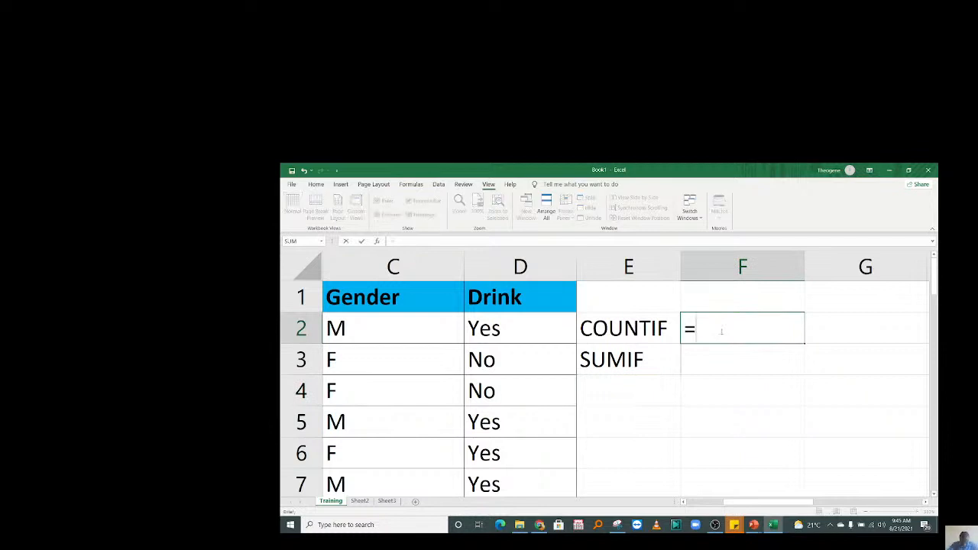
Enter =COUNTIF(C2:C11,"M") in F2 to count the male Gender entries, giving 4.
{"action": "type", "text": "COUNTIF"}
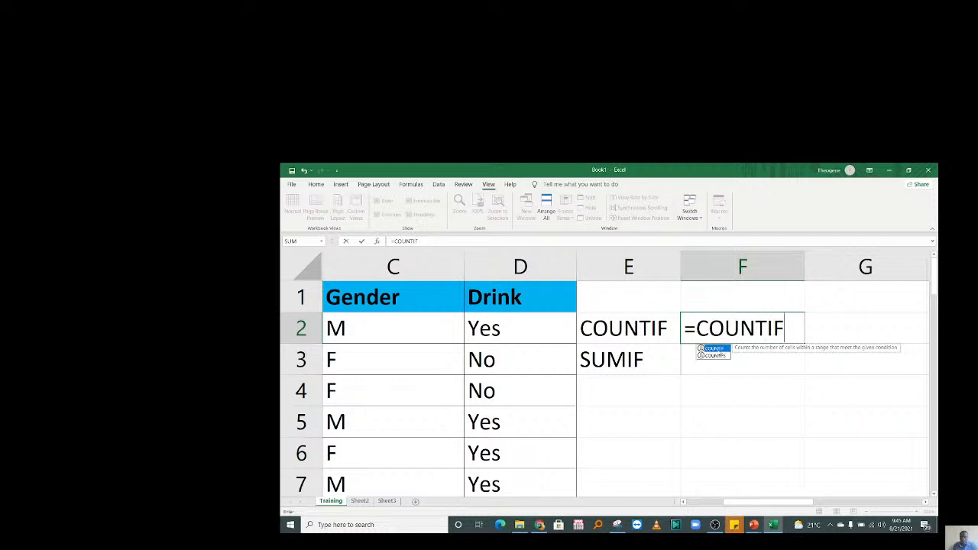
{"action": "type", "text": "("}
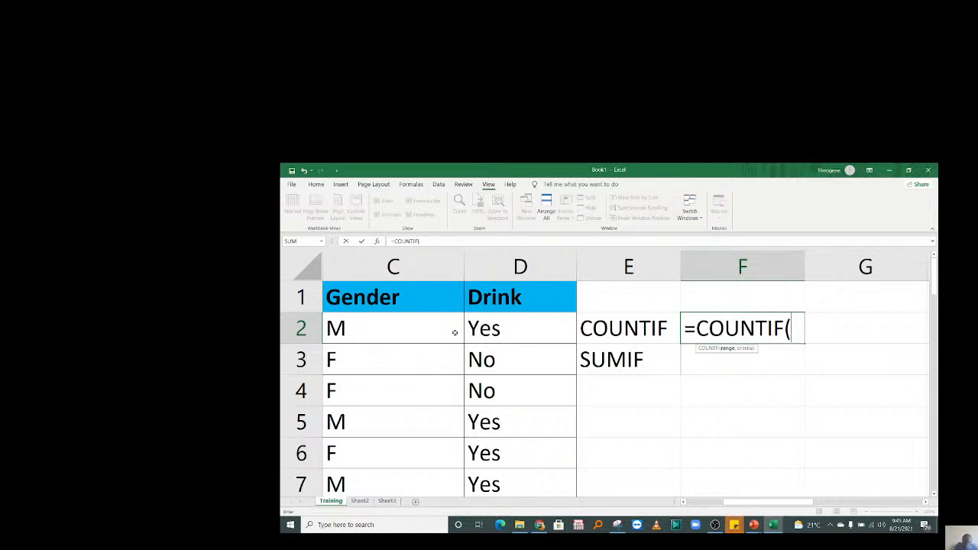
{"action": "left_click", "coordinate": [403, 323]}
{"action": "left_click_drag", "start_coordinate": [403, 322], "coordinate": [417, 425]}
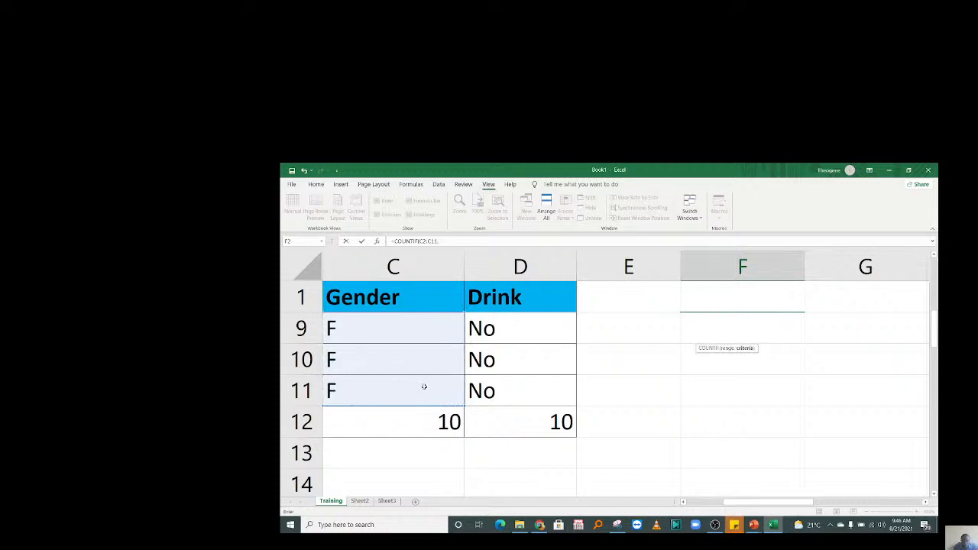
{"action": "type", "text": ","}
{"action": "left_click_drag", "start_coordinate": [934, 342], "coordinate": [934, 284]}
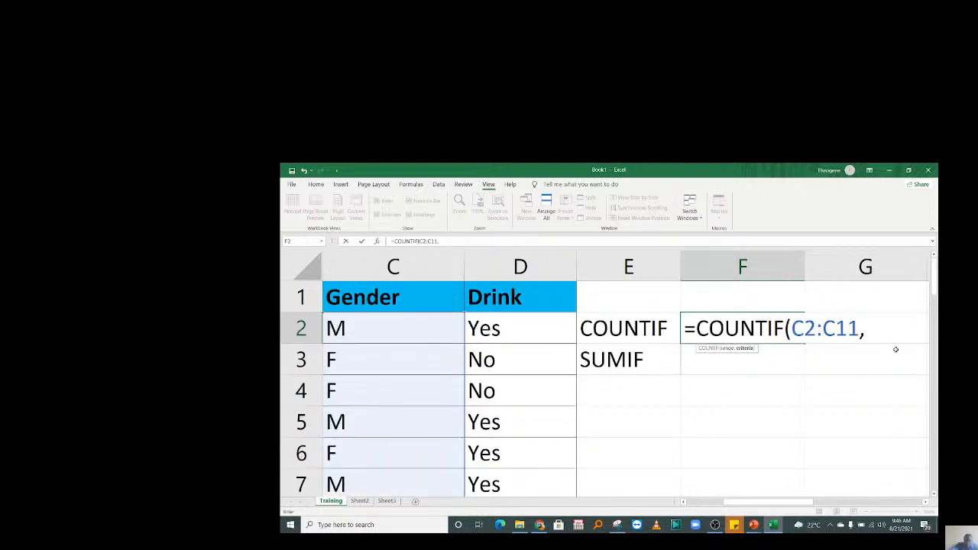
{"action": "type", "text": "\""}
{"action": "type", "text": "m"}
{"action": "key", "text": "BackSpace"}
{"action": "type", "text": "M\")"}
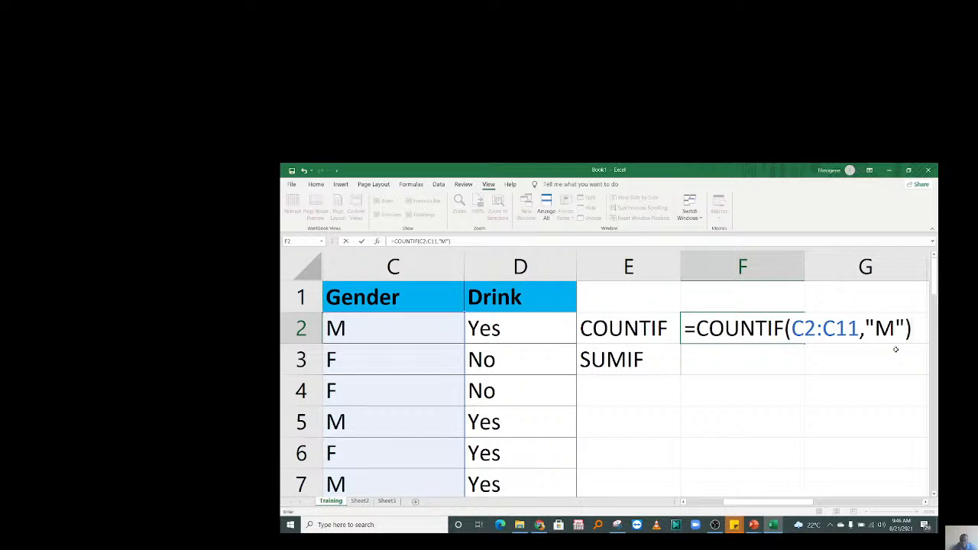
{"action": "key", "text": "Return"}
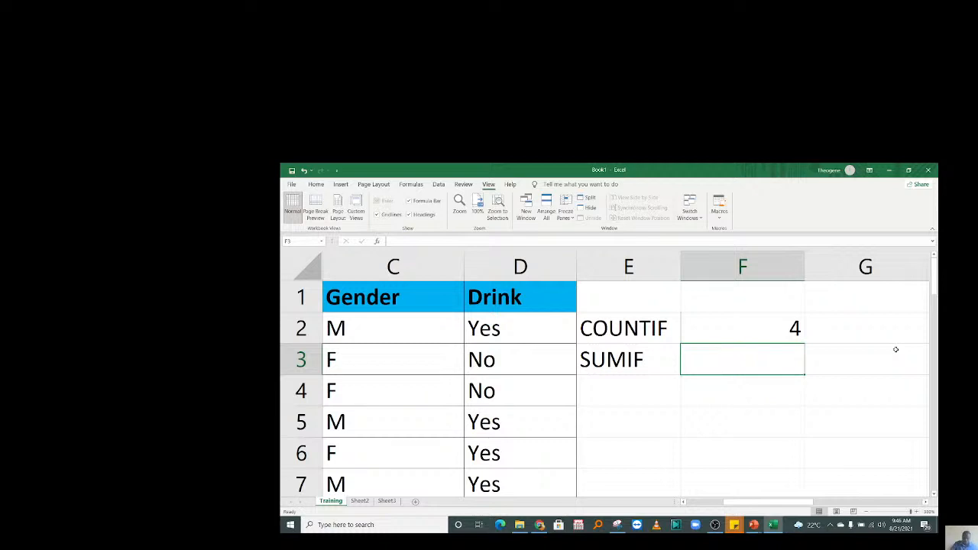
Change F2's COUNTIF criterion from "M" to "F" so it counts 6 females.
{"action": "key", "text": "Up"}
{"action": "key", "text": "F2"}
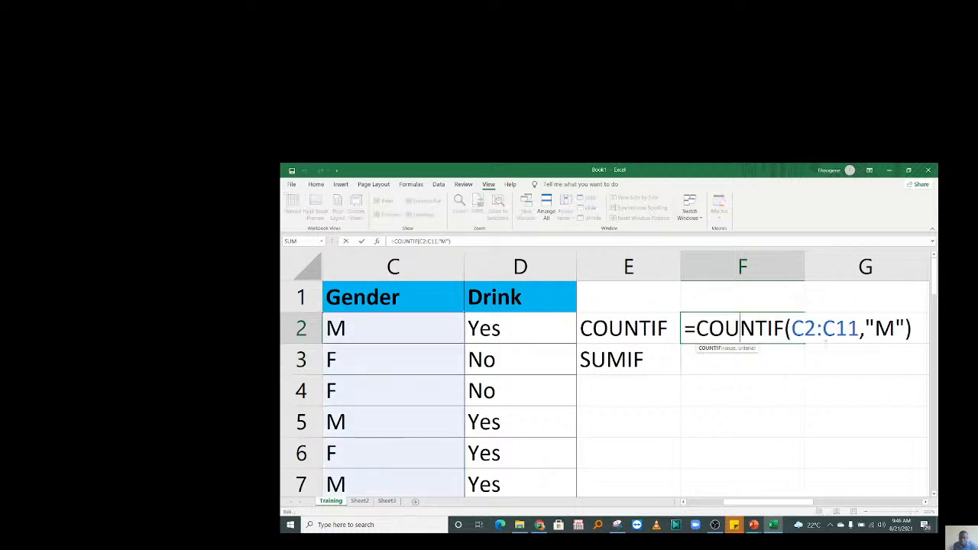
{"action": "key", "text": "BackSpace"}
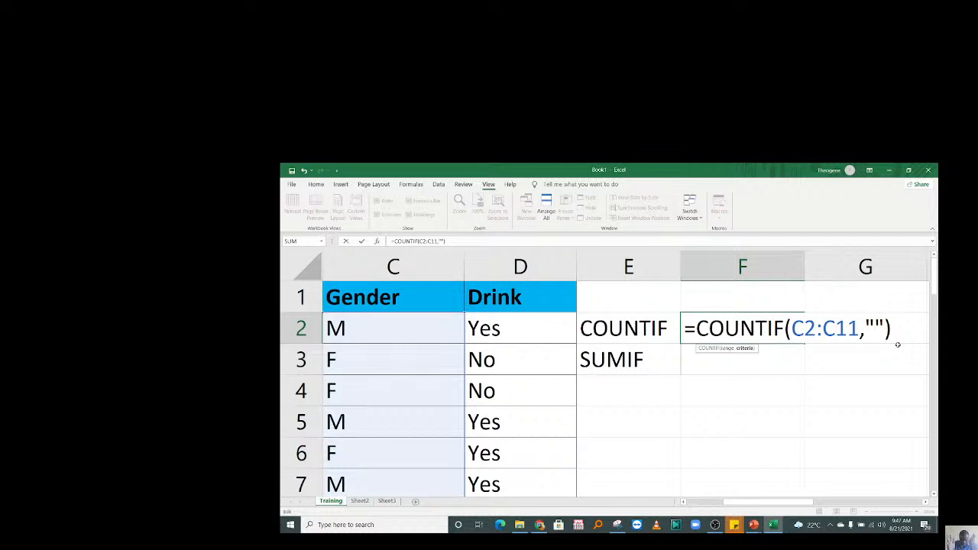
{"action": "type", "text": "F"}
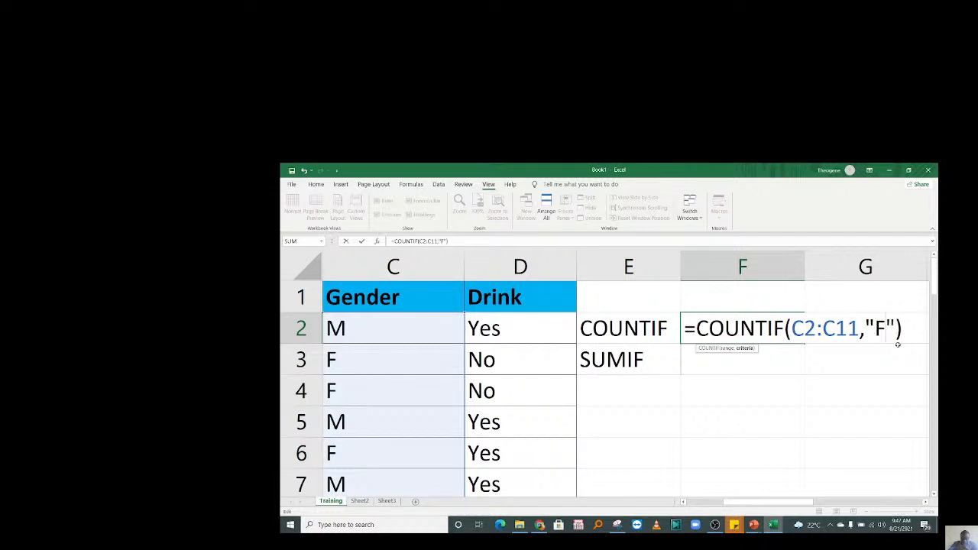
{"action": "key", "text": "Return"}
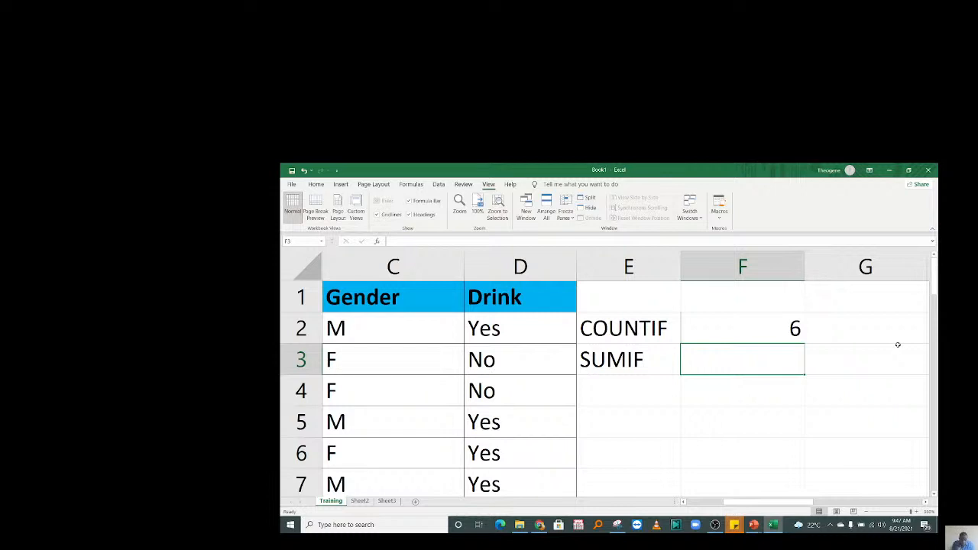
Type the headings GENDER in F1 and Drink in G1.
{"action": "left_click", "coordinate": [871, 332]}
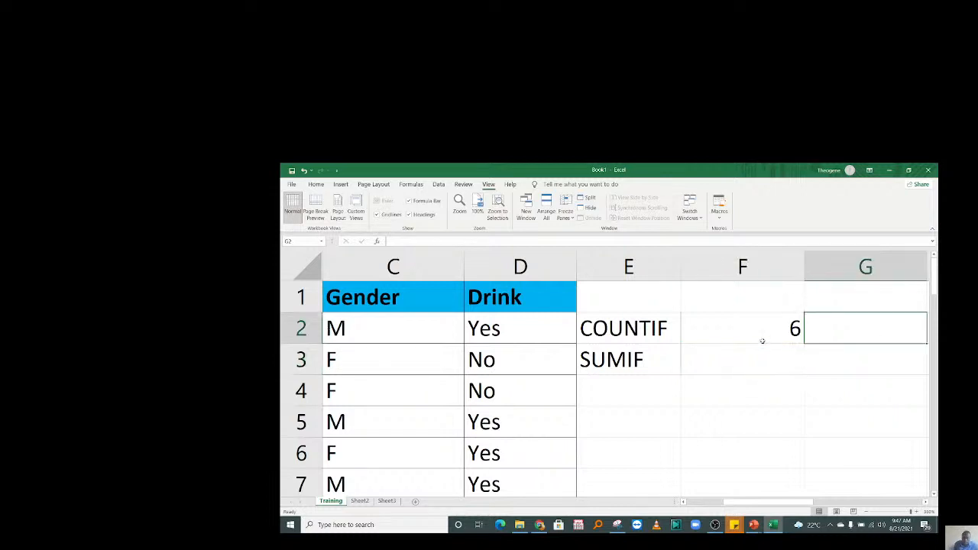
{"action": "left_click", "coordinate": [752, 301]}
{"action": "type", "text": "GENDER"}
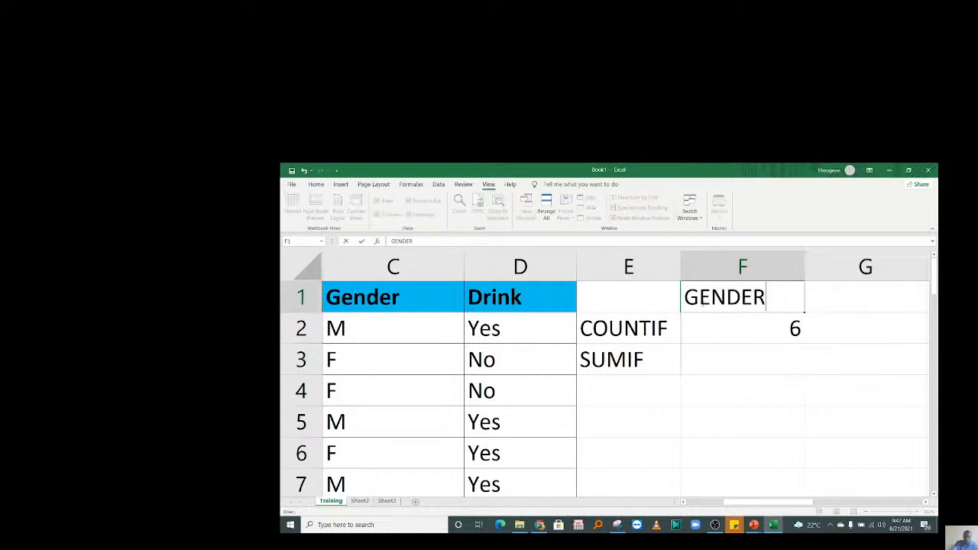
{"action": "left_click", "coordinate": [832, 303]}
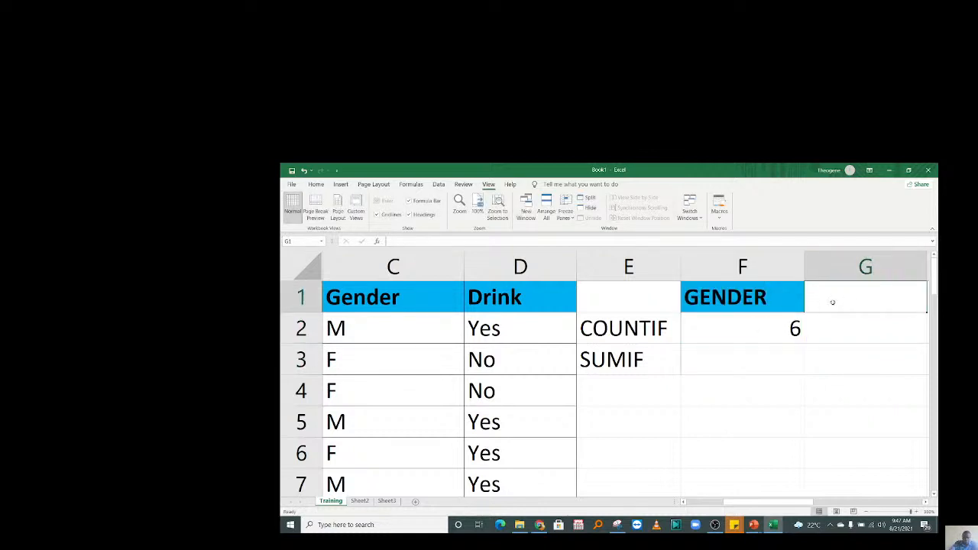
{"action": "type", "text": "Drink"}
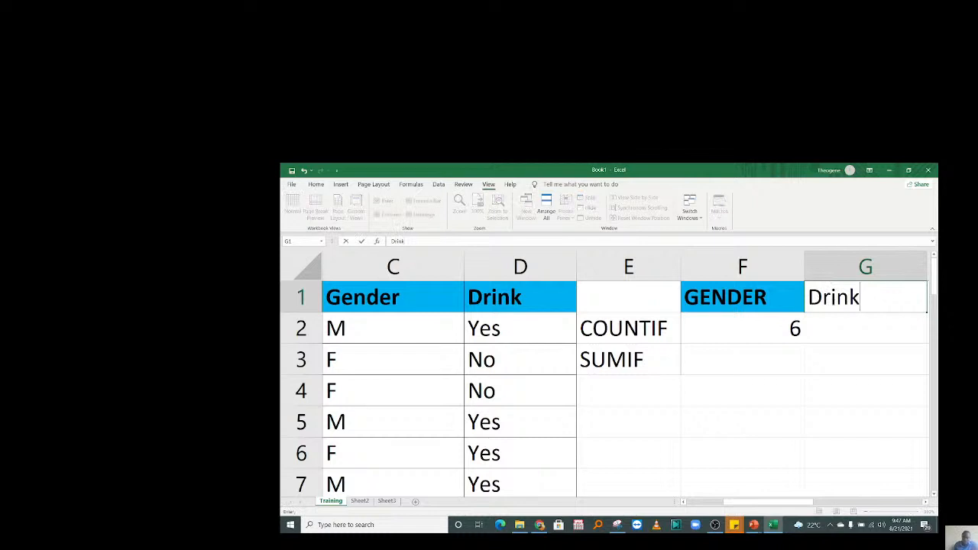
{"action": "left_click", "coordinate": [840, 331]}
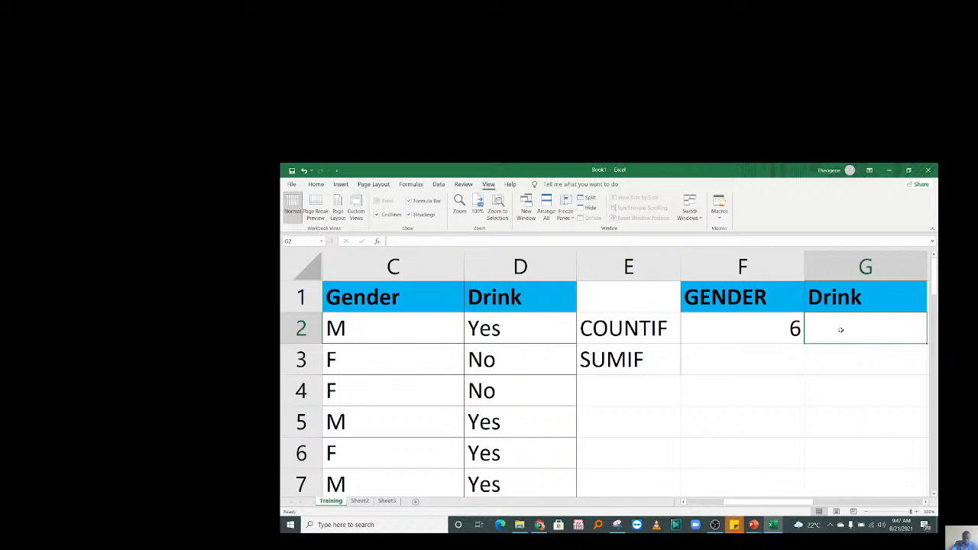
Enter =COUNTIF(D2:D11,"No") in G2, counting 6 No answers.
{"action": "type", "text": "=count"}
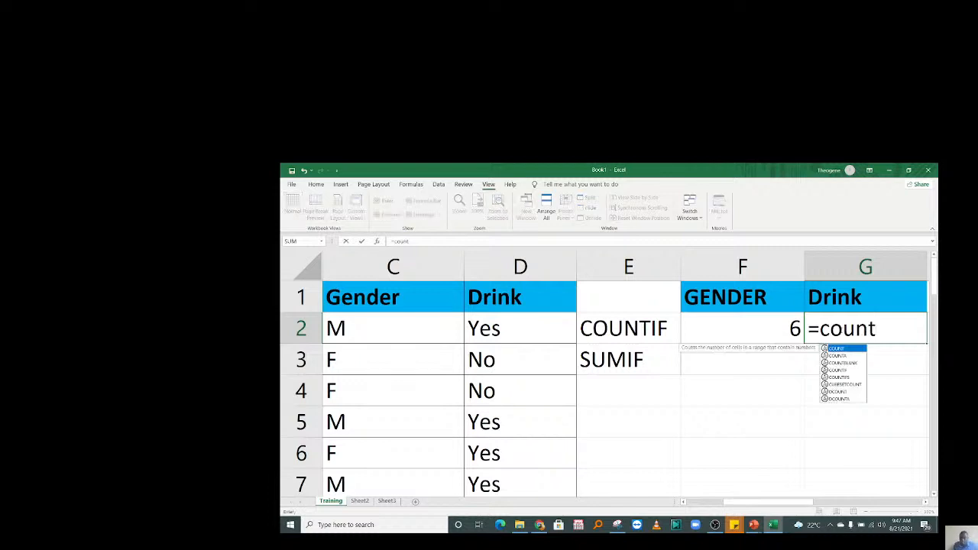
{"action": "double_click", "coordinate": [844, 370]}
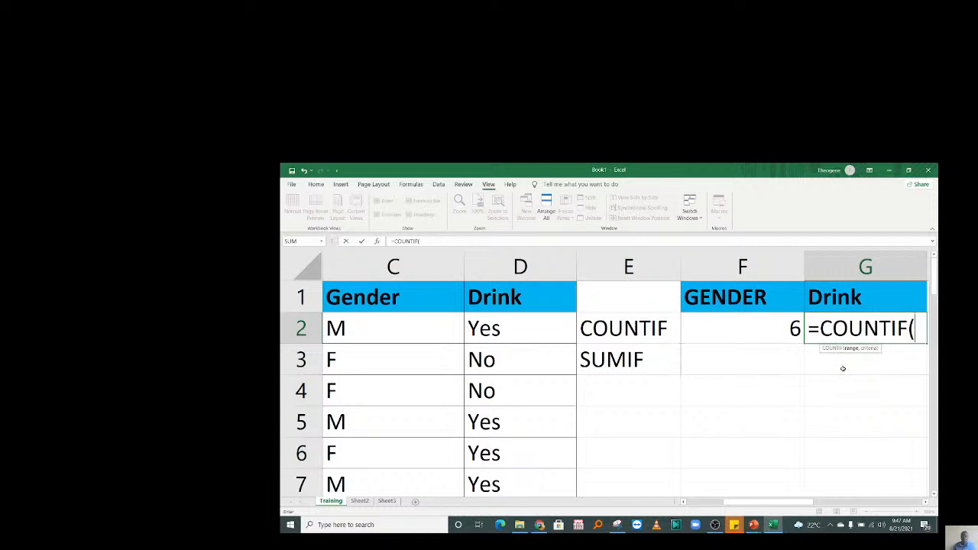
{"action": "left_click_drag", "start_coordinate": [519, 328], "coordinate": [519, 458]}
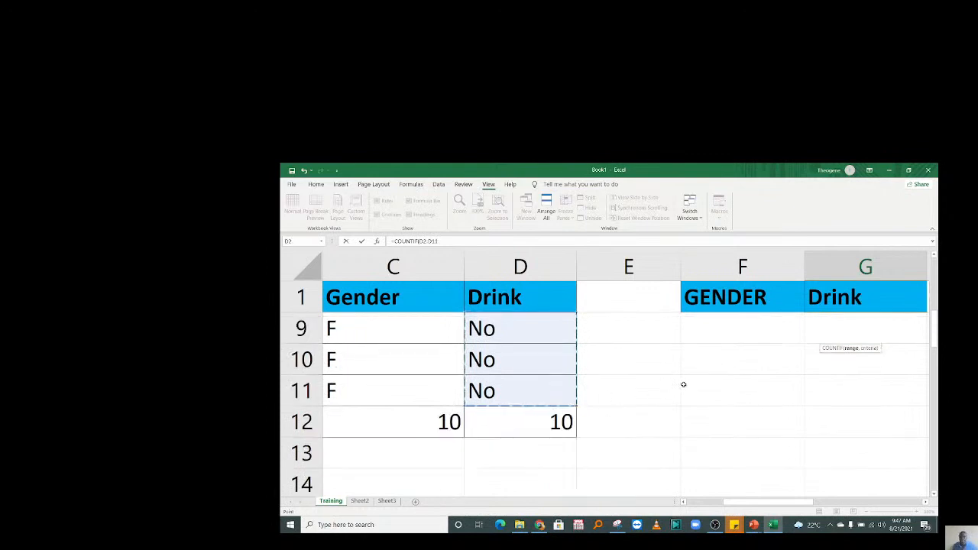
{"action": "type", "text": ","}
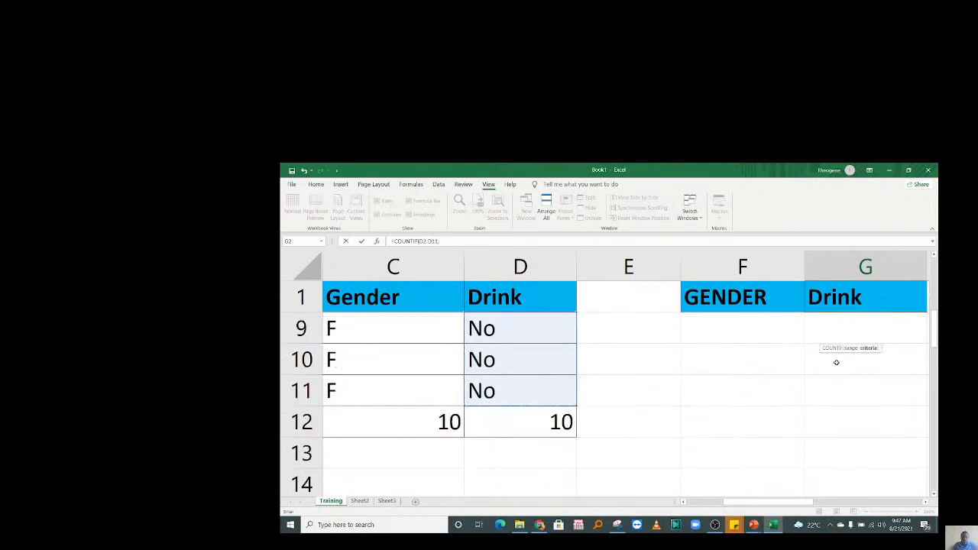
{"action": "type", "text": "\"No\")"}
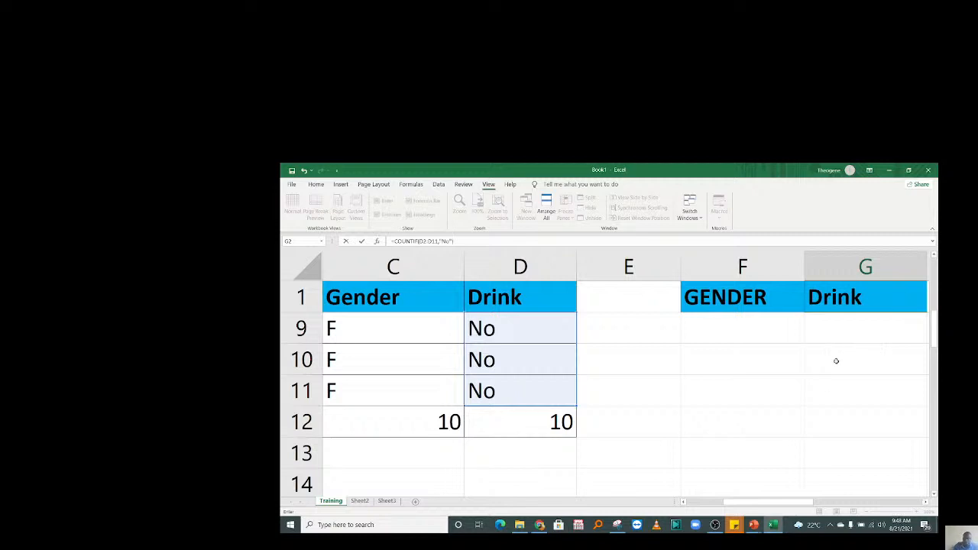
{"action": "left_click_drag", "start_coordinate": [934, 332], "coordinate": [935, 283]}
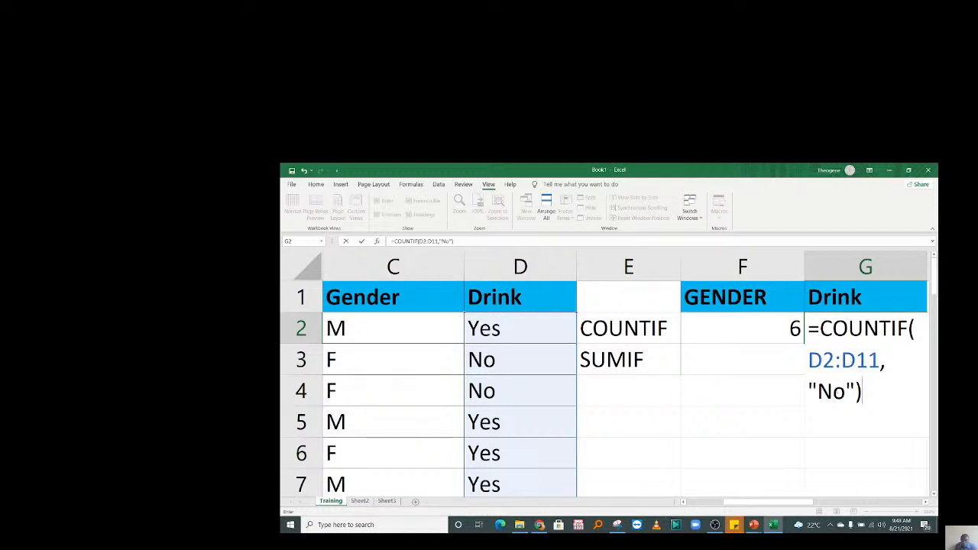
{"action": "key", "text": "Return"}
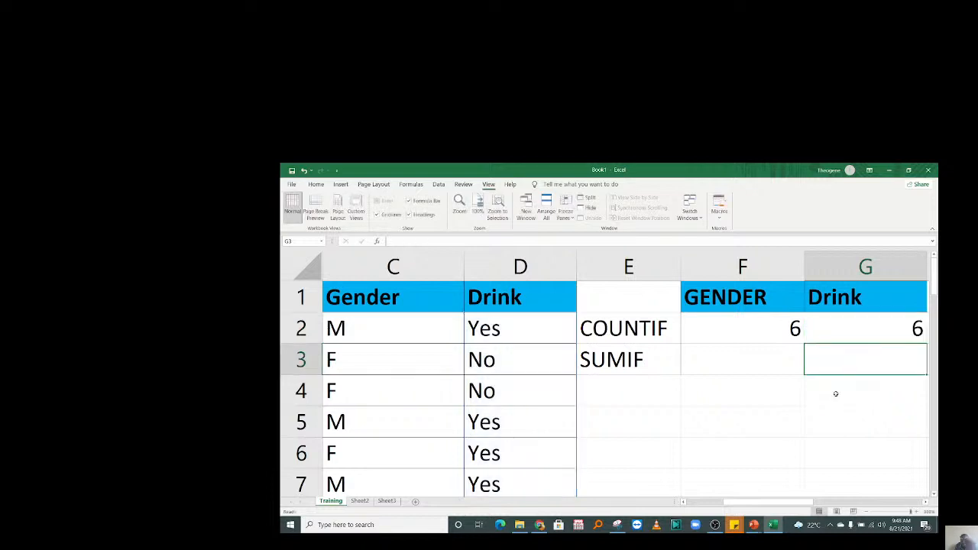
Change G2's criterion from "No" to "Yes" so it counts 4, then move to F4.
{"action": "scroll", "coordinate": [836, 393], "scroll_direction": "right", "scroll_amount": 2}
{"action": "left_click", "coordinate": [835, 392]}
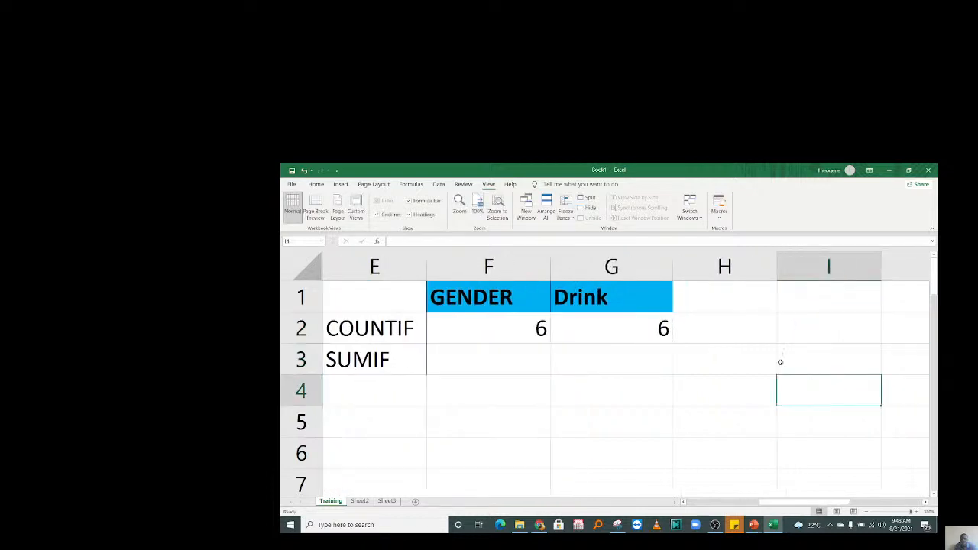
{"action": "double_click", "coordinate": [644, 333]}
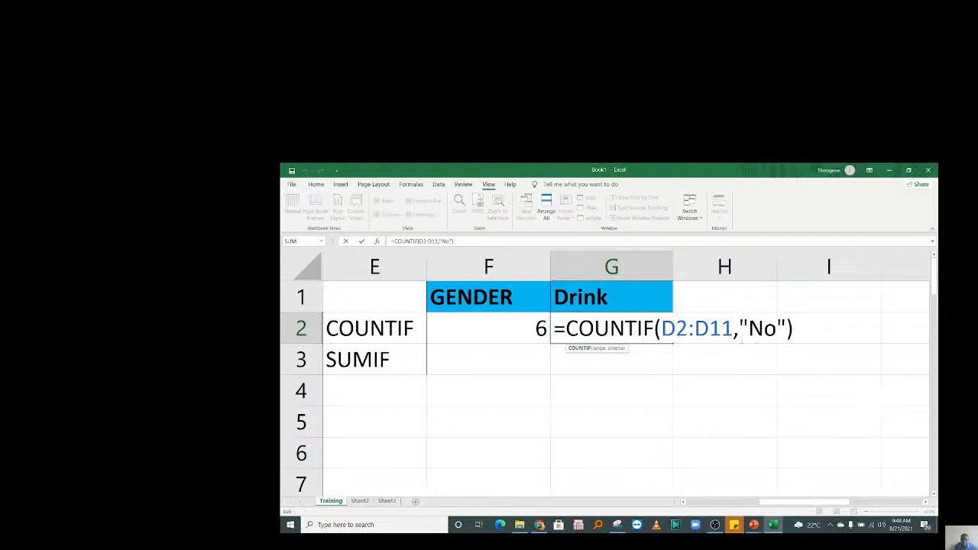
{"action": "left_click", "coordinate": [777, 328]}
{"action": "key", "text": "BackSpace"}
{"action": "key", "text": "BackSpace"}
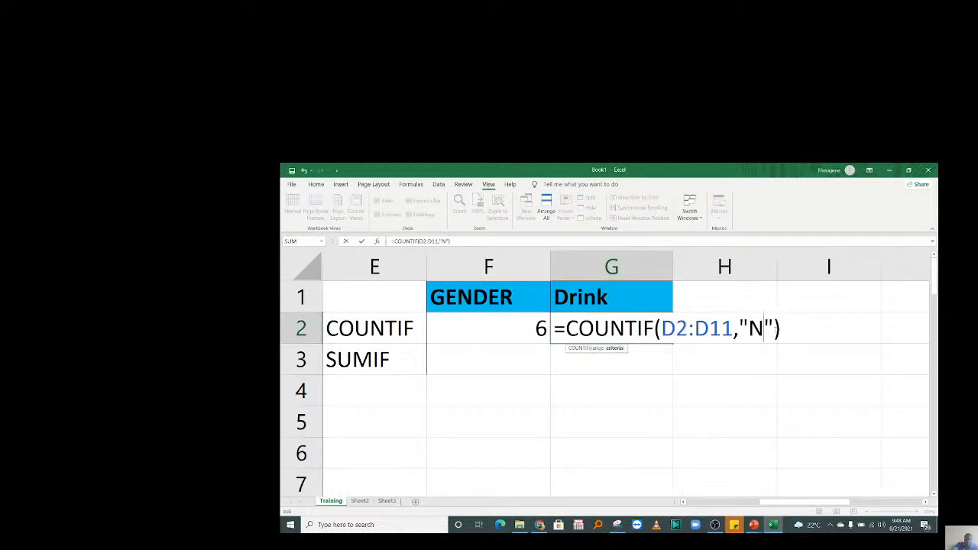
{"action": "type", "text": "Yes"}
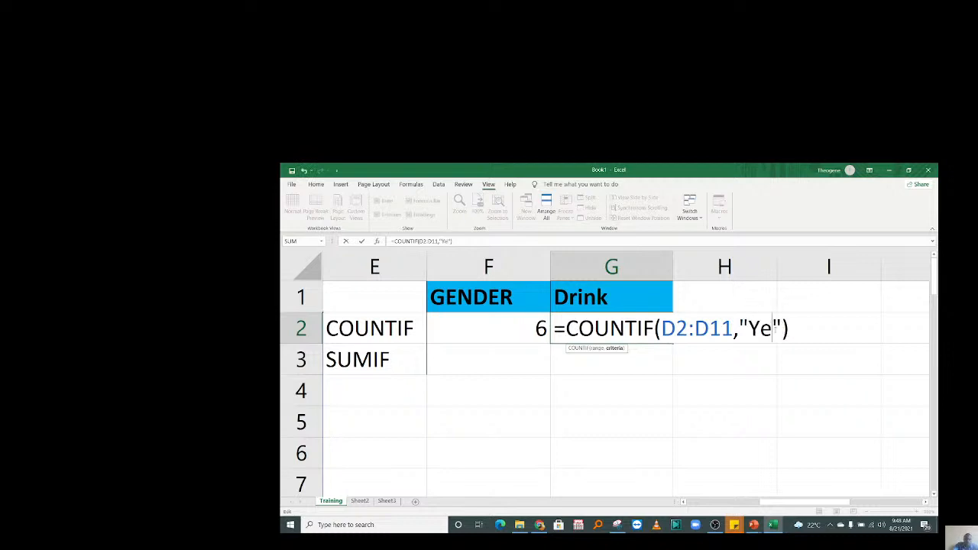
{"action": "key", "text": "Return"}
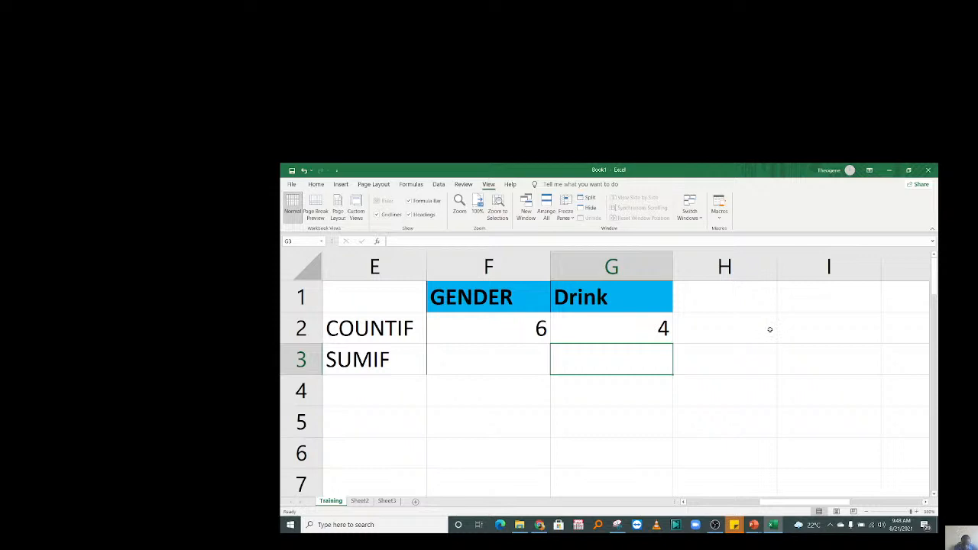
{"action": "key", "text": "Down"}
{"action": "key", "text": "Left"}
{"action": "key", "text": "Left"}
{"action": "key", "text": "Left"}
{"action": "key", "text": "Left"}
{"action": "key", "text": "Left"}
{"action": "key", "text": "Left"}
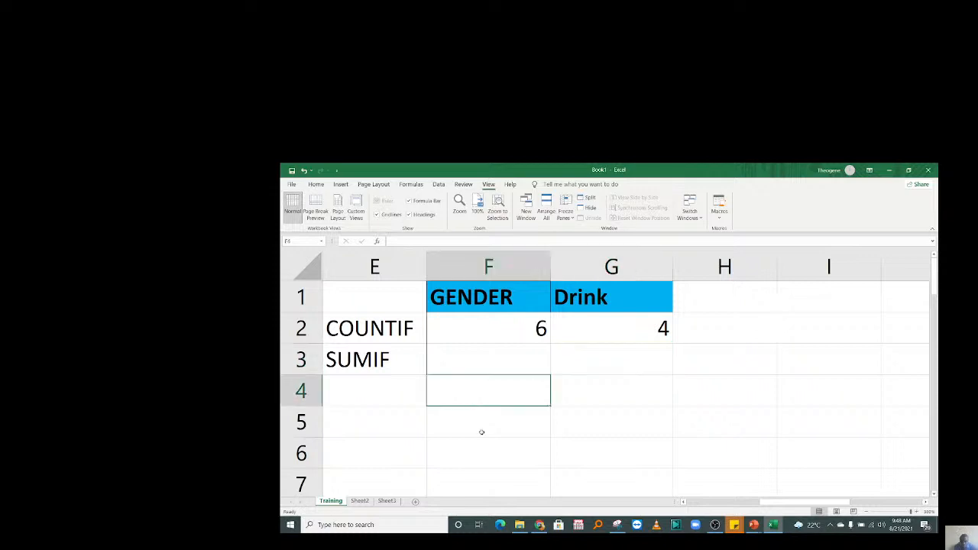
{"action": "key", "text": "Right"}
{"action": "key", "text": "Right"}
{"action": "key", "text": "Right"}
{"action": "key", "text": "Right"}
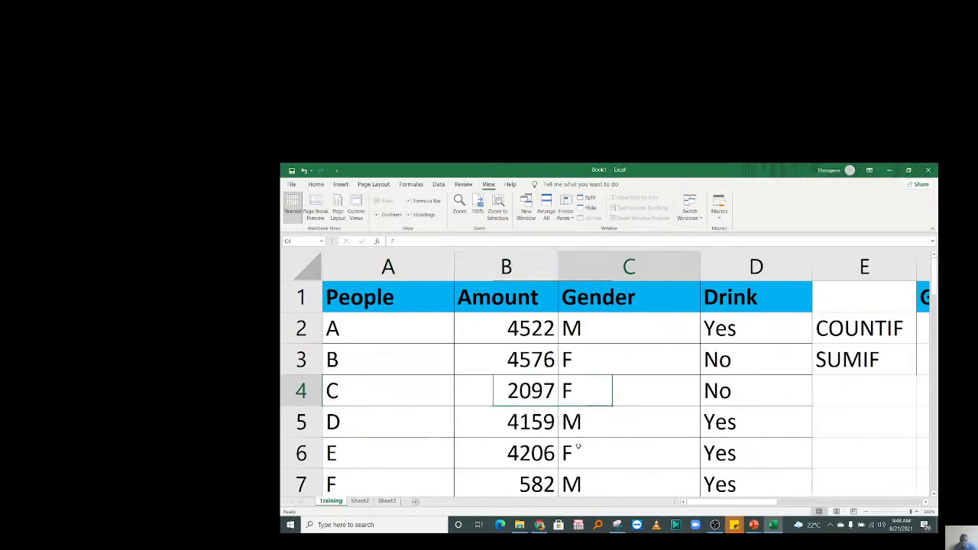
{"action": "key", "text": "Right"}
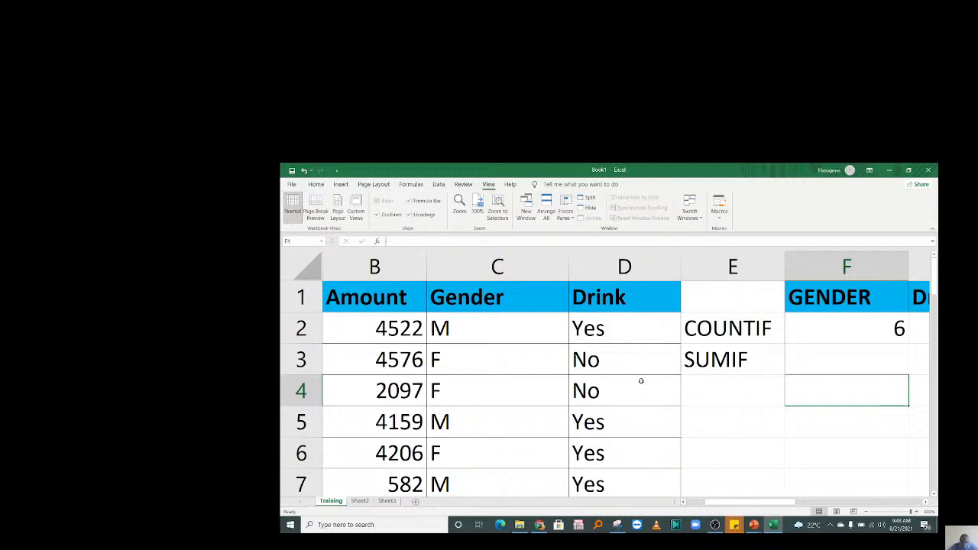
{"action": "left_click", "coordinate": [802, 359]}
{"action": "scroll", "coordinate": [803, 359], "scroll_direction": "right", "scroll_amount": 3}
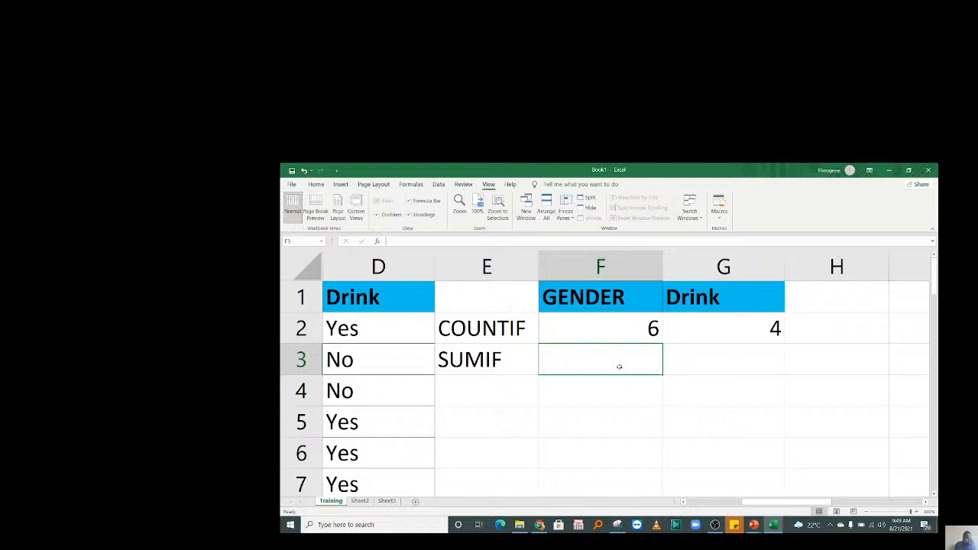
{"action": "left_click", "coordinate": [680, 355]}
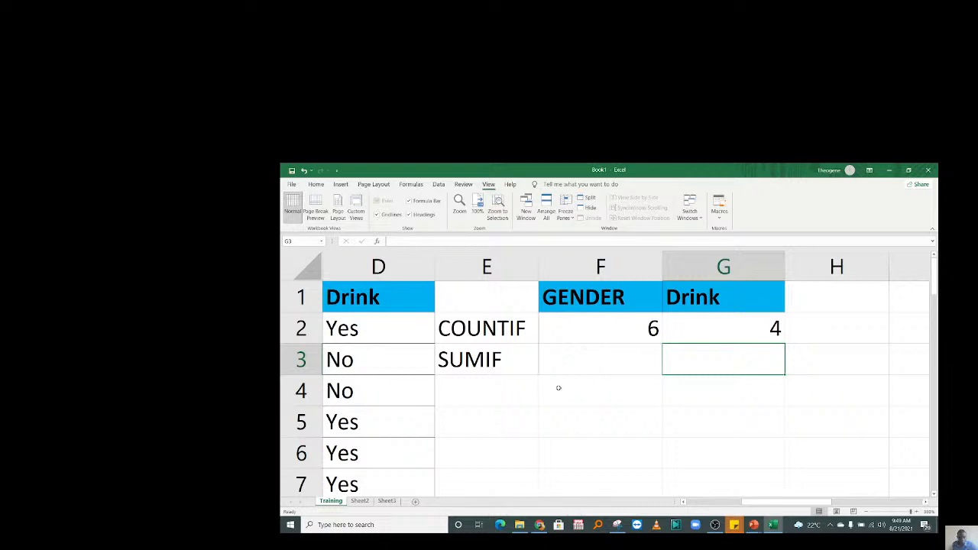
{"action": "left_click", "coordinate": [556, 365]}
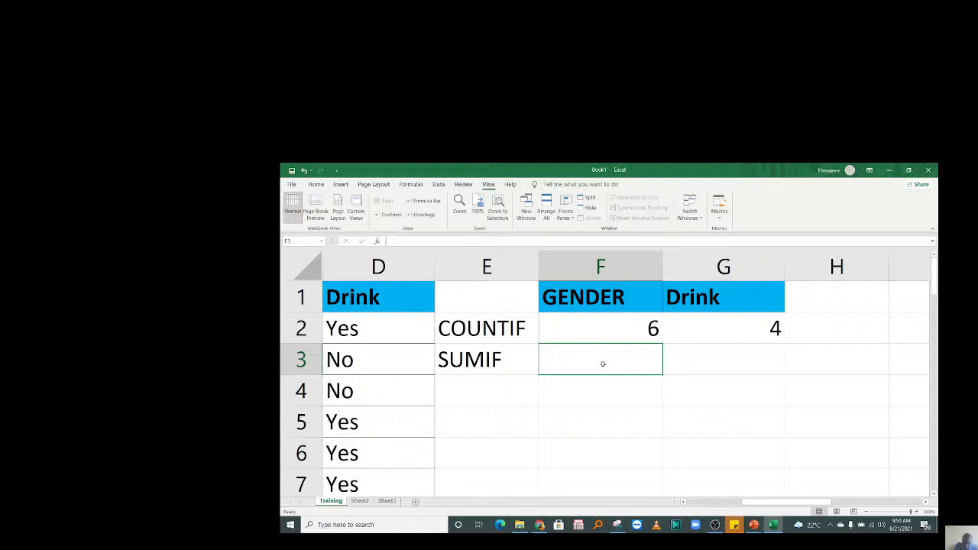
{"action": "left_click_drag", "start_coordinate": [803, 502], "coordinate": [708, 508]}
{"action": "left_click", "coordinate": [506, 328]}
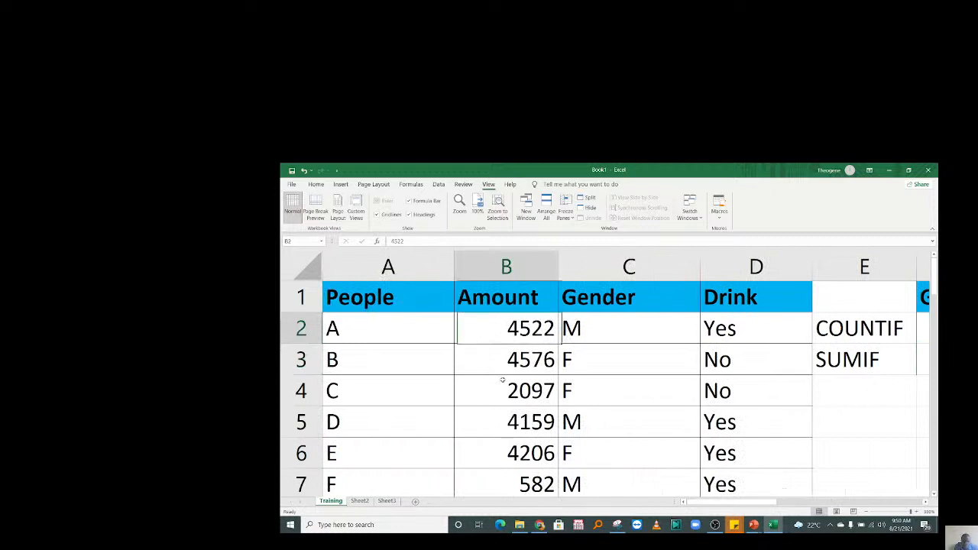
{"action": "left_click_drag", "start_coordinate": [502, 380], "coordinate": [505, 443]}
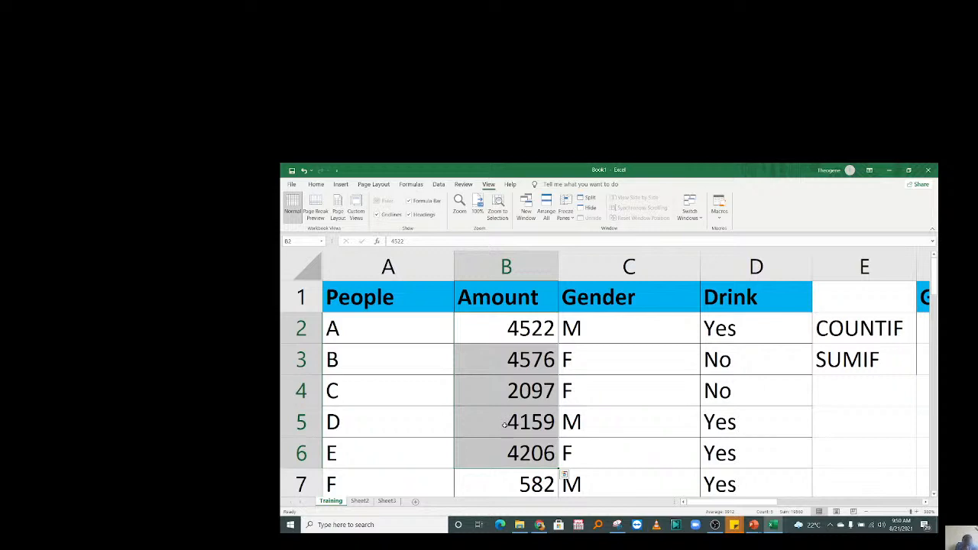
{"action": "left_click_drag", "start_coordinate": [523, 328], "coordinate": [520, 451]}
{"action": "left_click_drag", "start_coordinate": [600, 334], "coordinate": [597, 425]}
{"action": "left_click_drag", "start_coordinate": [529, 331], "coordinate": [517, 457]}
{"action": "left_click_drag", "start_coordinate": [589, 344], "coordinate": [590, 390]}
{"action": "left_click_drag", "start_coordinate": [534, 330], "coordinate": [527, 457]}
{"action": "left_click", "coordinate": [528, 392]}
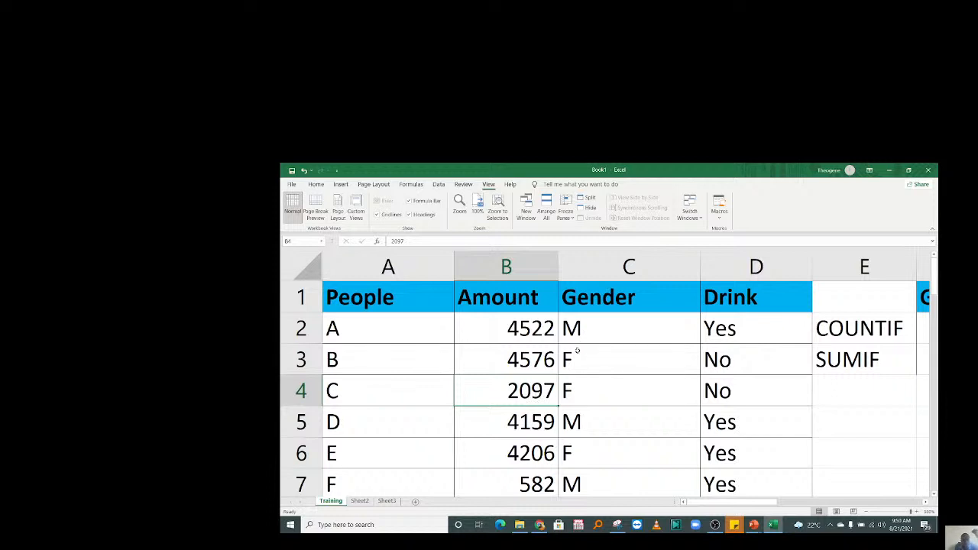
{"action": "left_click", "coordinate": [662, 393]}
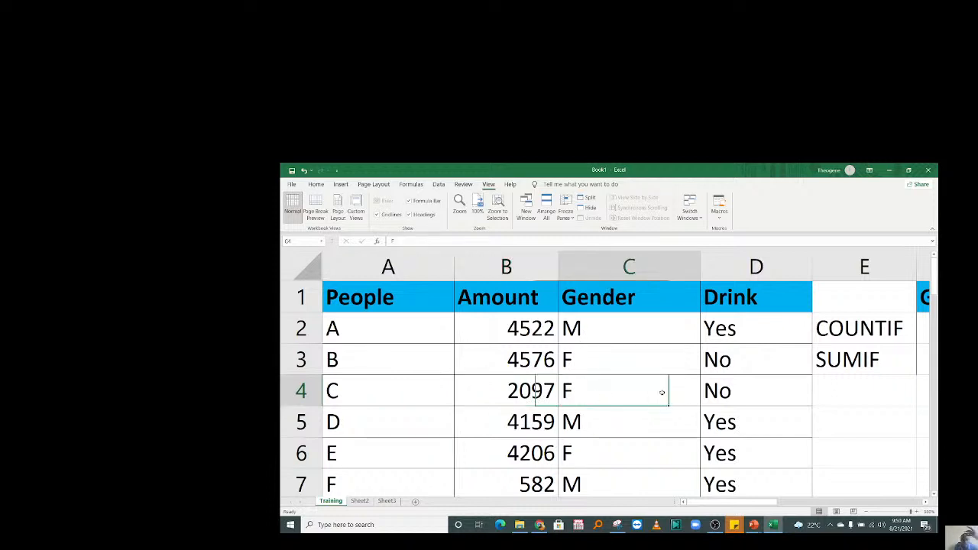
{"action": "key", "text": "Right"}
{"action": "key", "text": "Right"}
{"action": "key", "text": "Right"}
{"action": "key", "text": "Right"}
{"action": "key", "text": "Right"}
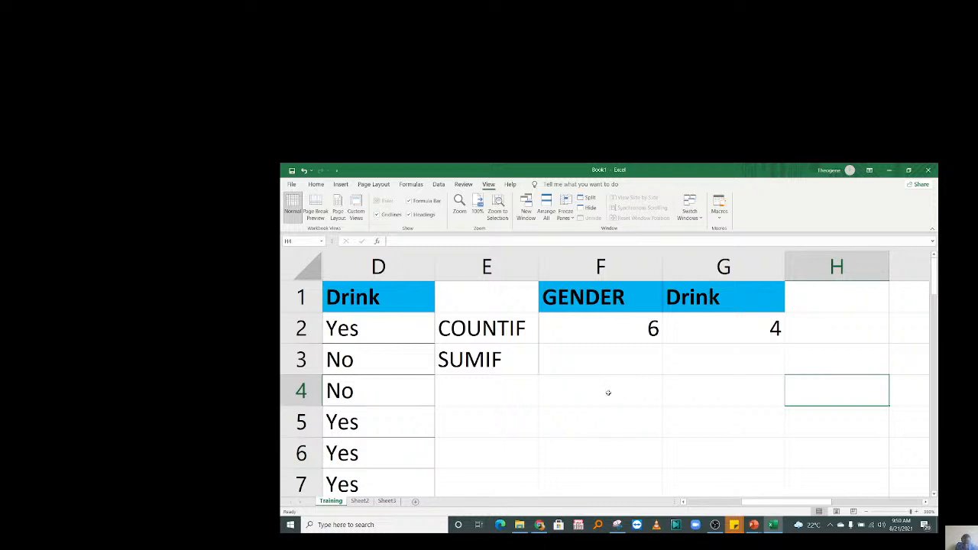
Start a SUMIF in F3 with the Gender cells C2:C11 as the criteria range.
{"action": "left_click", "coordinate": [589, 357]}
{"action": "type", "text": "="}
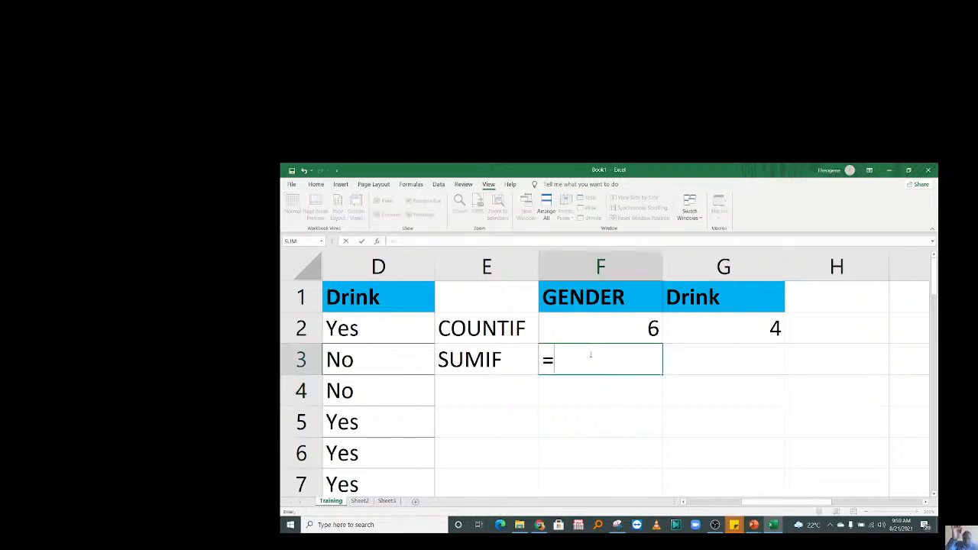
{"action": "type", "text": "sumif"}
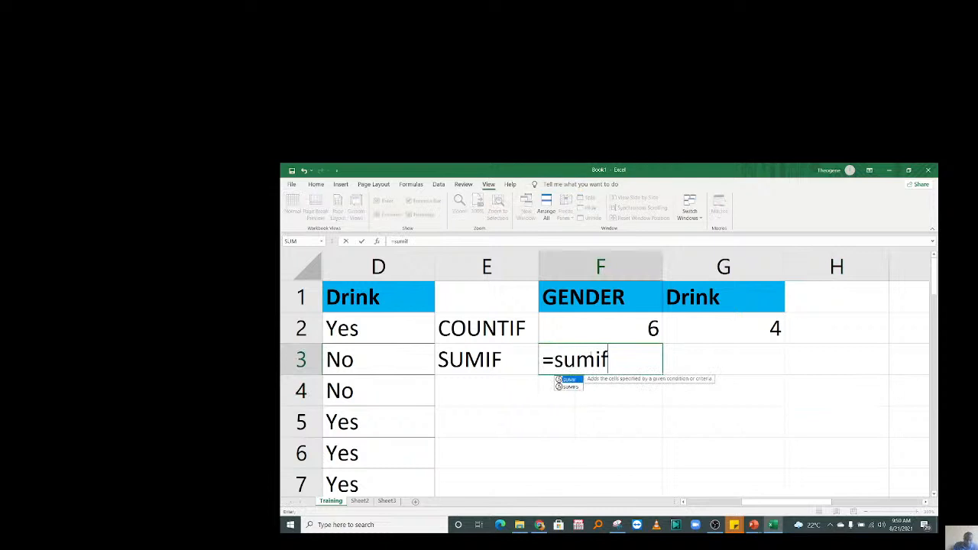
{"action": "double_click", "coordinate": [570, 379]}
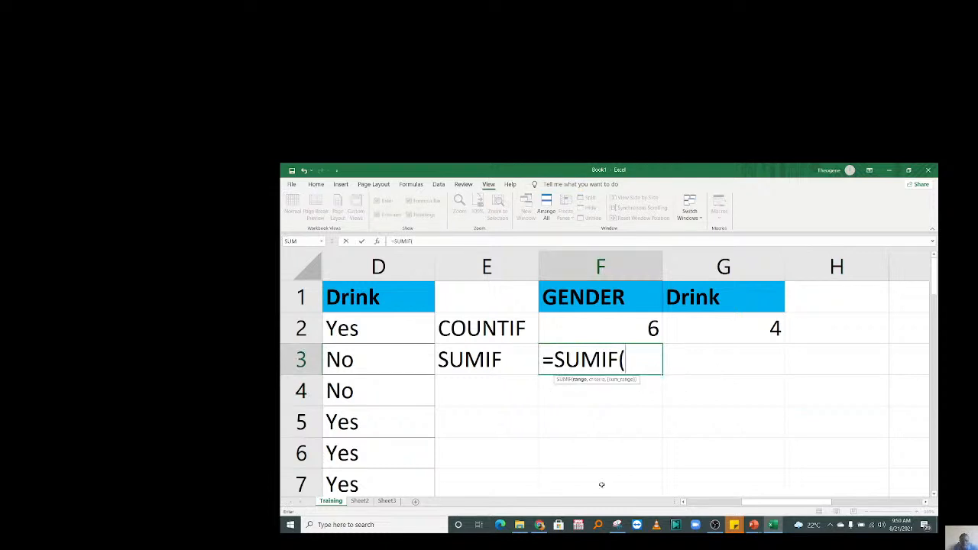
{"action": "left_click_drag", "start_coordinate": [757, 506], "coordinate": [695, 506]}
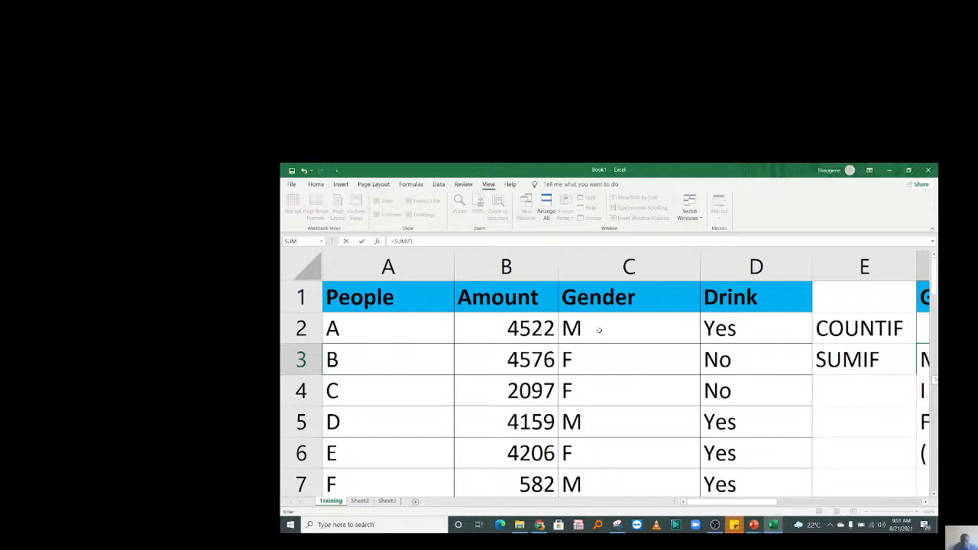
{"action": "left_click_drag", "start_coordinate": [599, 330], "coordinate": [610, 407]}
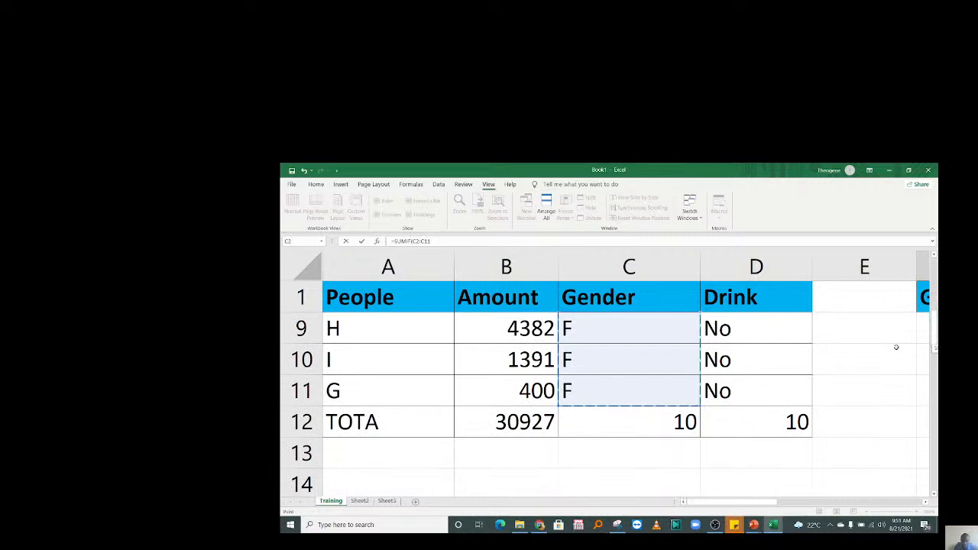
{"action": "scroll", "coordinate": [896, 348], "scroll_direction": "up", "scroll_amount": 3}
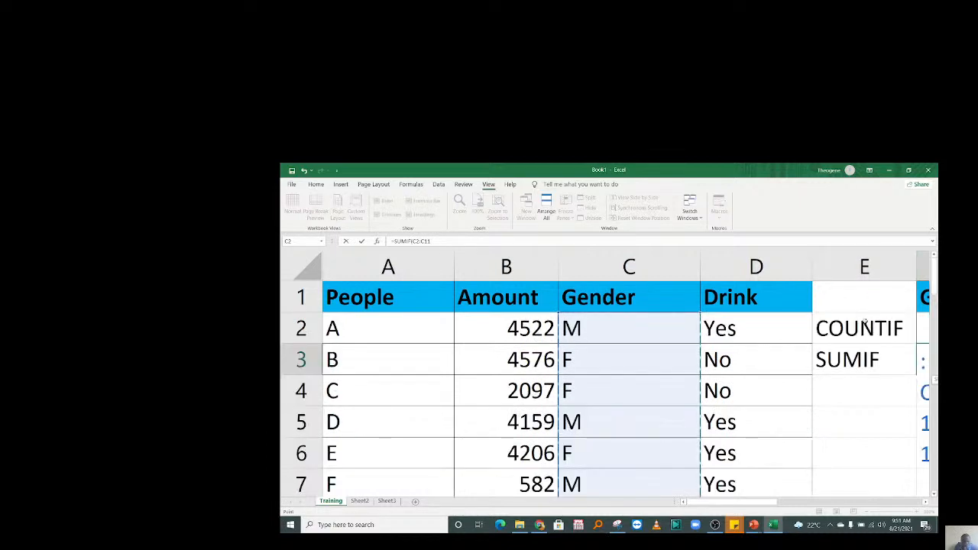
{"action": "left_click_drag", "start_coordinate": [756, 503], "coordinate": [782, 499]}
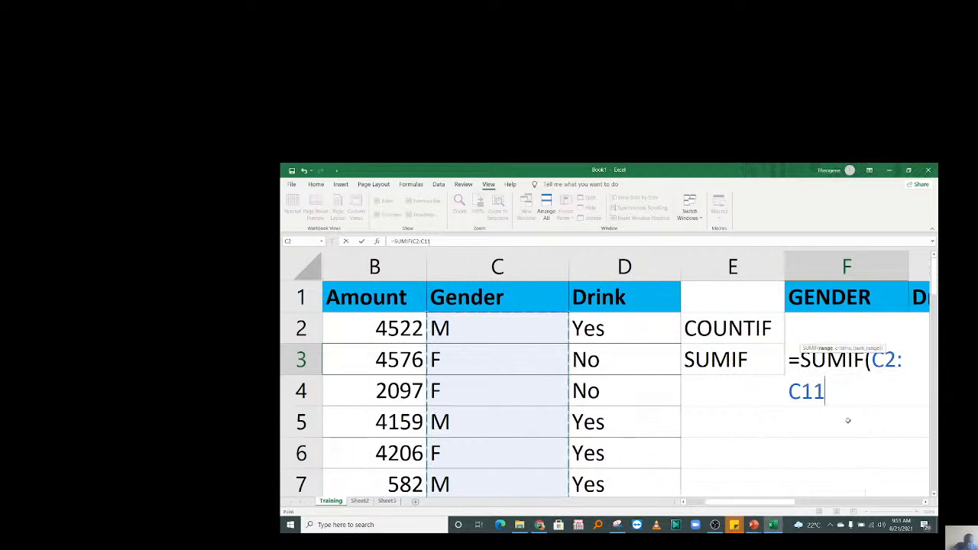
Add the "M" criterion and the Amount sum range B2:B11 to the F3 SUMIF.
{"action": "type", "text": ","}
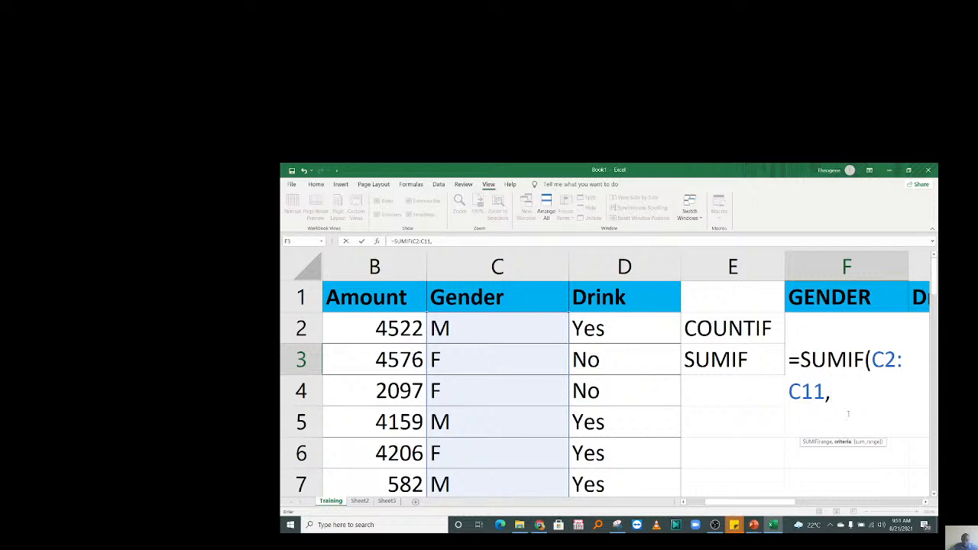
{"action": "type", "text": "\"M\""}
{"action": "type", "text": ","}
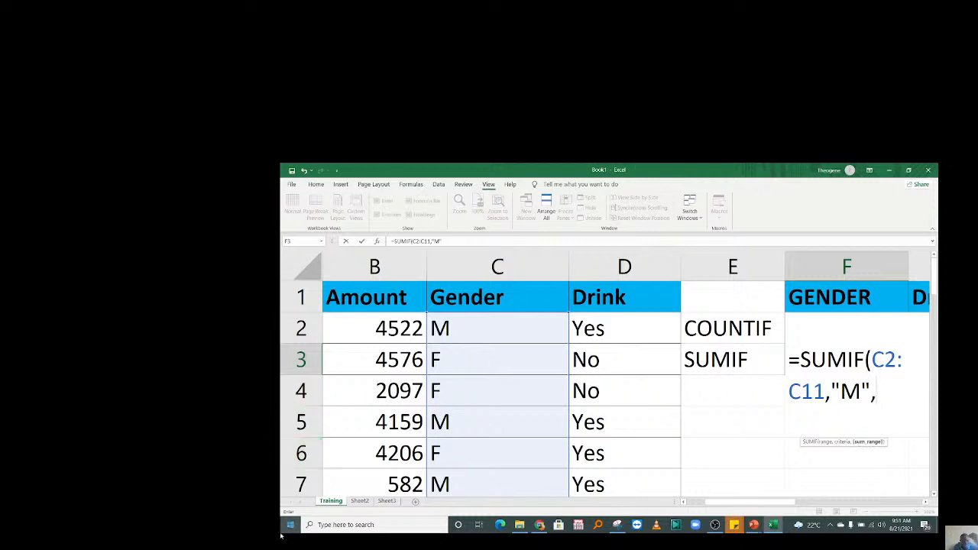
{"action": "left_click_drag", "start_coordinate": [719, 503], "coordinate": [696, 507]}
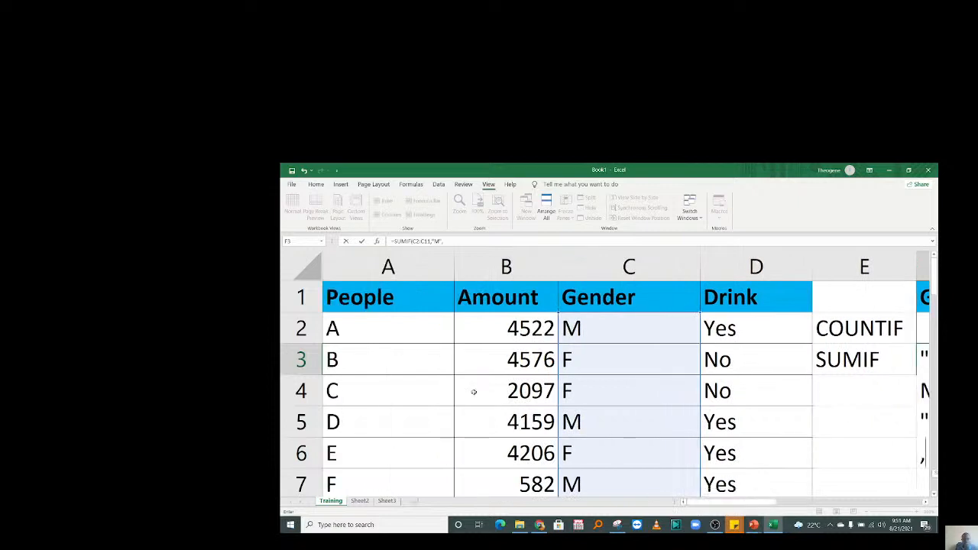
{"action": "left_click_drag", "start_coordinate": [500, 330], "coordinate": [514, 400]}
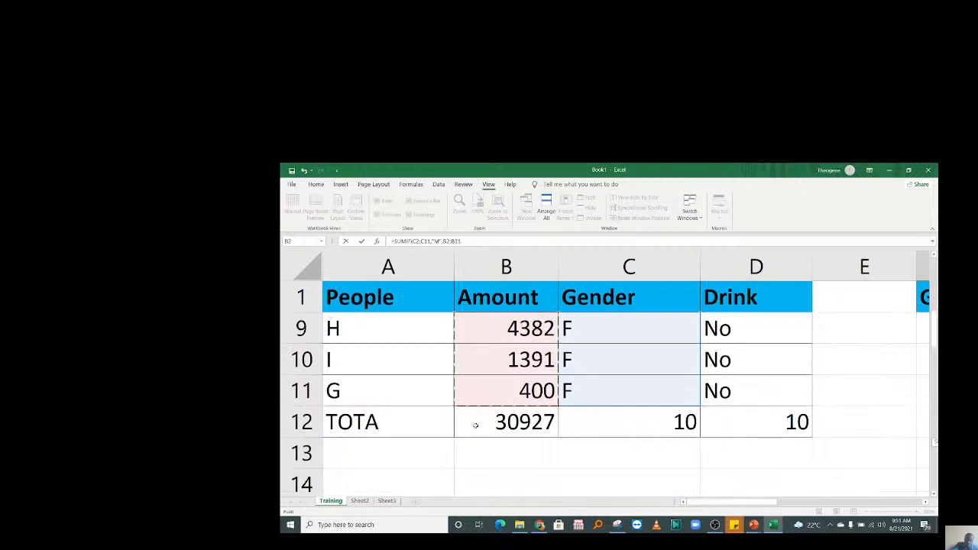
{"action": "left_click_drag", "start_coordinate": [475, 425], "coordinate": [475, 425]}
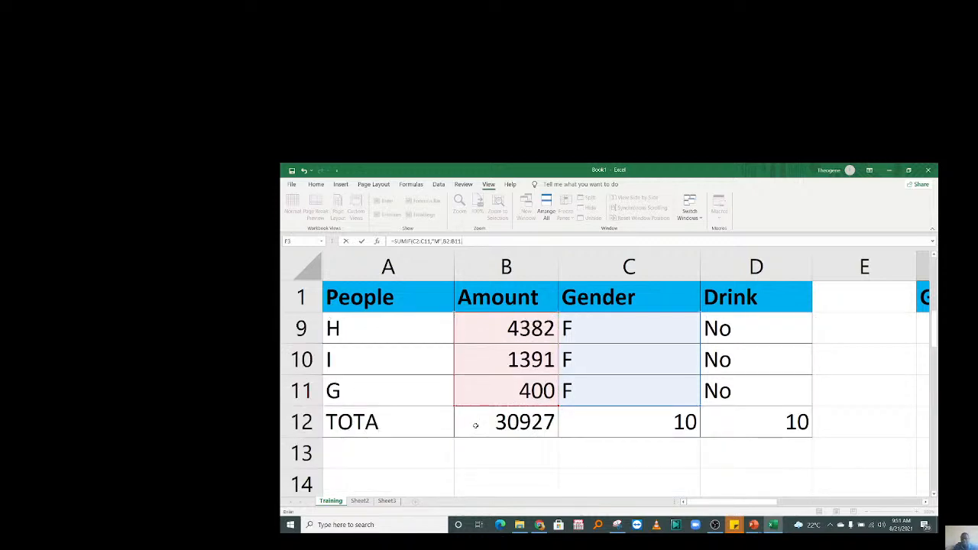
{"action": "left_click", "coordinate": [819, 501]}
{"action": "left_click_drag", "start_coordinate": [801, 505], "coordinate": [777, 507]}
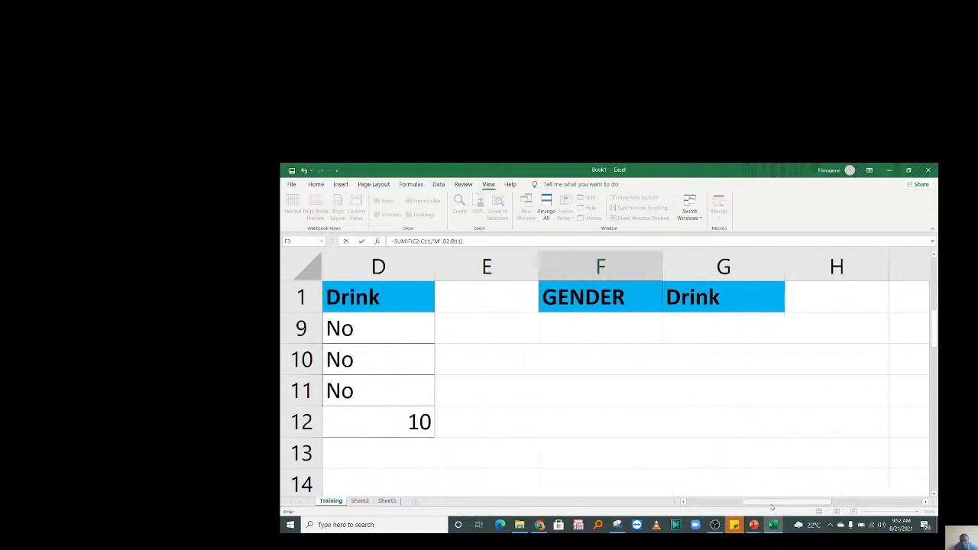
Check the range references and commit the F3 SUMIF, totalling 13875 for males.
{"action": "left_click_drag", "start_coordinate": [937, 343], "coordinate": [936, 274]}
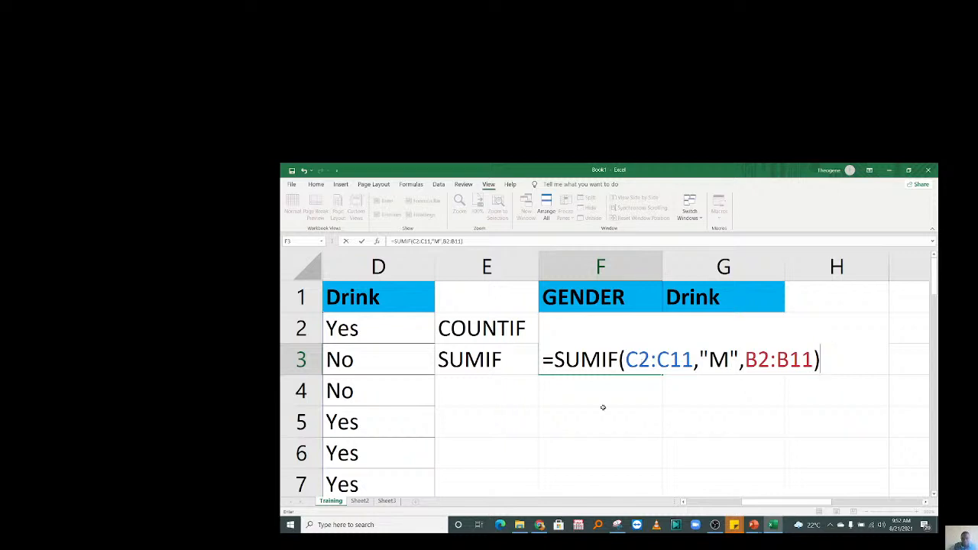
{"action": "left_click_drag", "start_coordinate": [625, 359], "coordinate": [821, 359]}
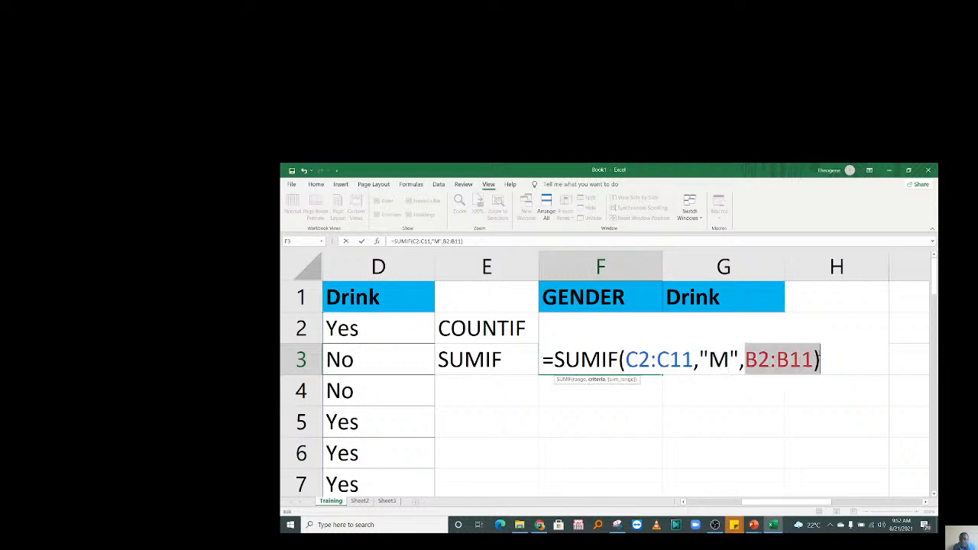
{"action": "left_click", "coordinate": [760, 359]}
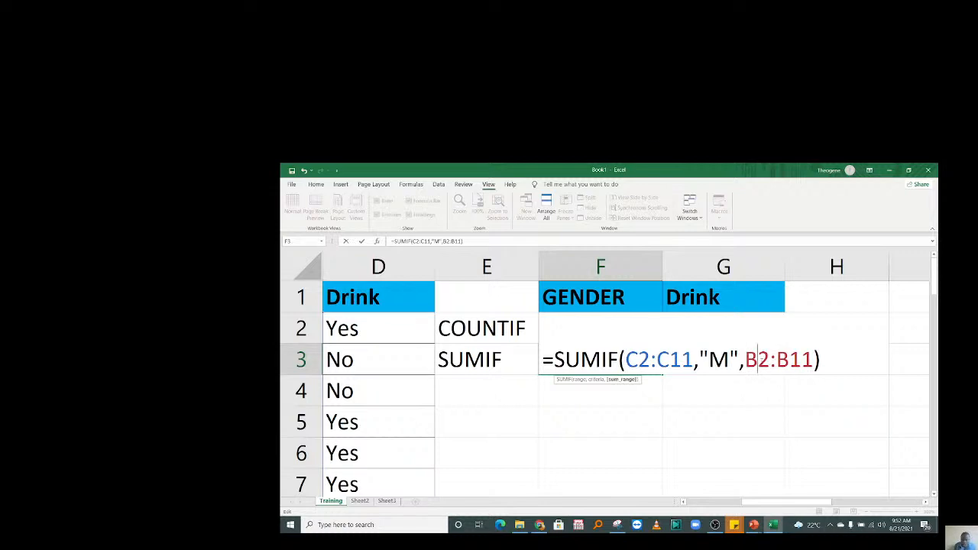
{"action": "key", "text": "Return"}
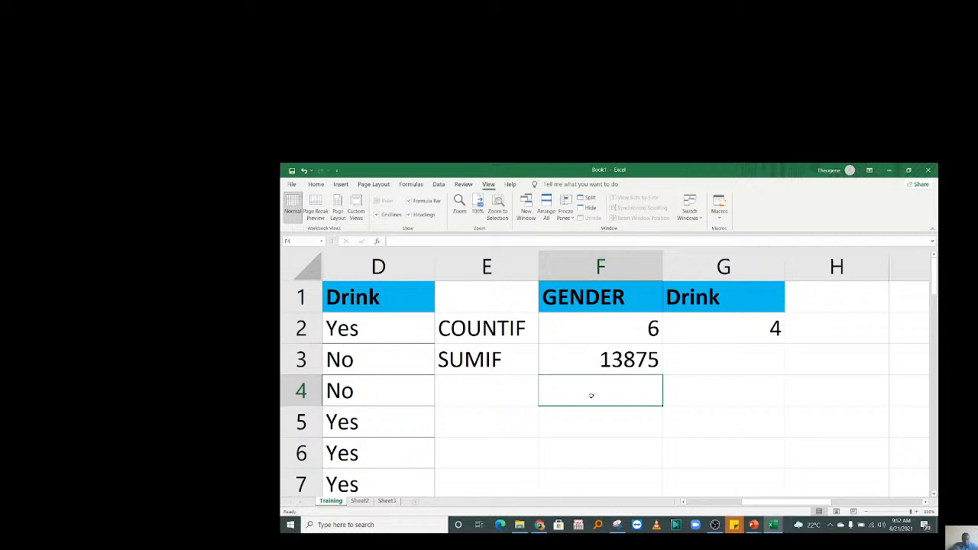
Start =SUMIF( in F4 with the Gender cells C2:C11 as the criteria range.
{"action": "type", "text": "=SUM"}
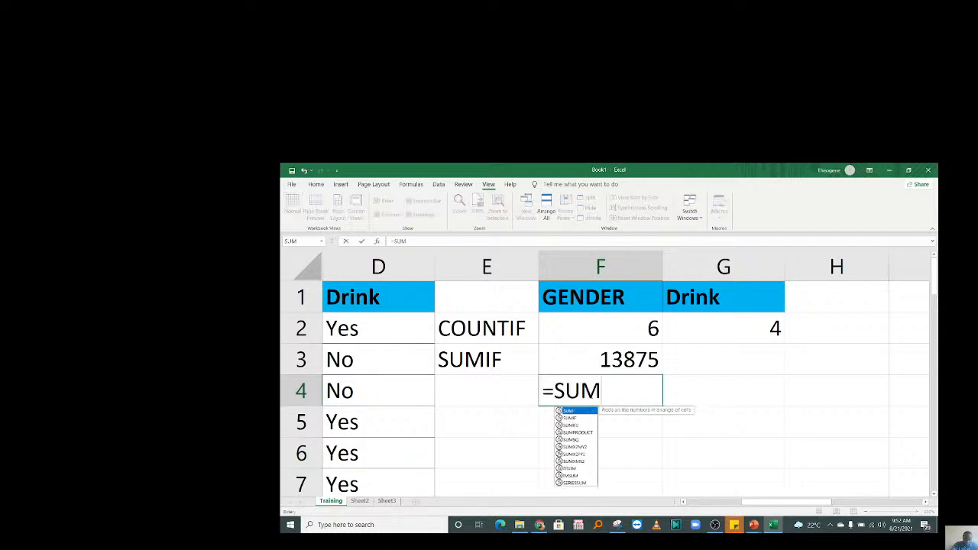
{"action": "type", "text": "IF("}
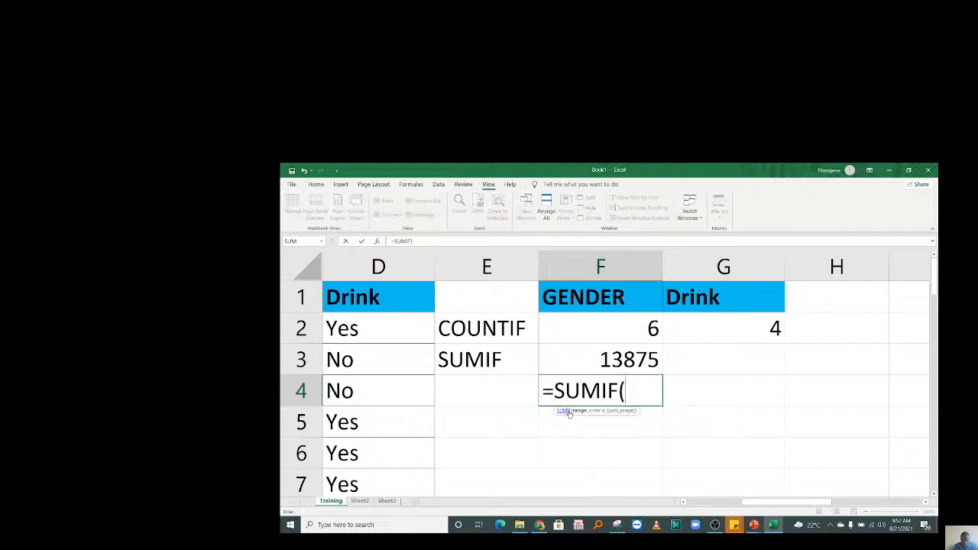
{"action": "left_click", "coordinate": [715, 497]}
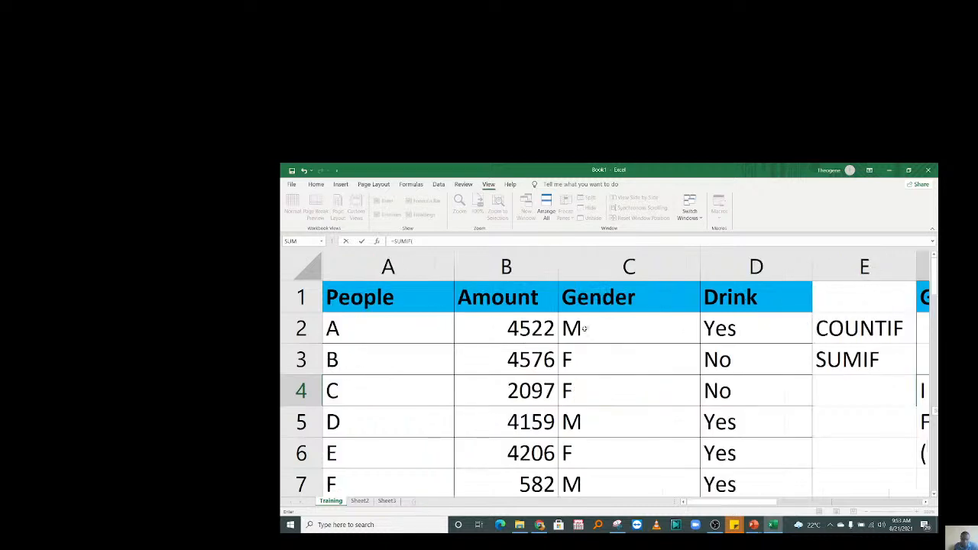
{"action": "left_click_drag", "start_coordinate": [582, 327], "coordinate": [606, 425]}
{"action": "type", "text": ","}
{"action": "left_click_drag", "start_coordinate": [745, 504], "coordinate": [799, 505]}
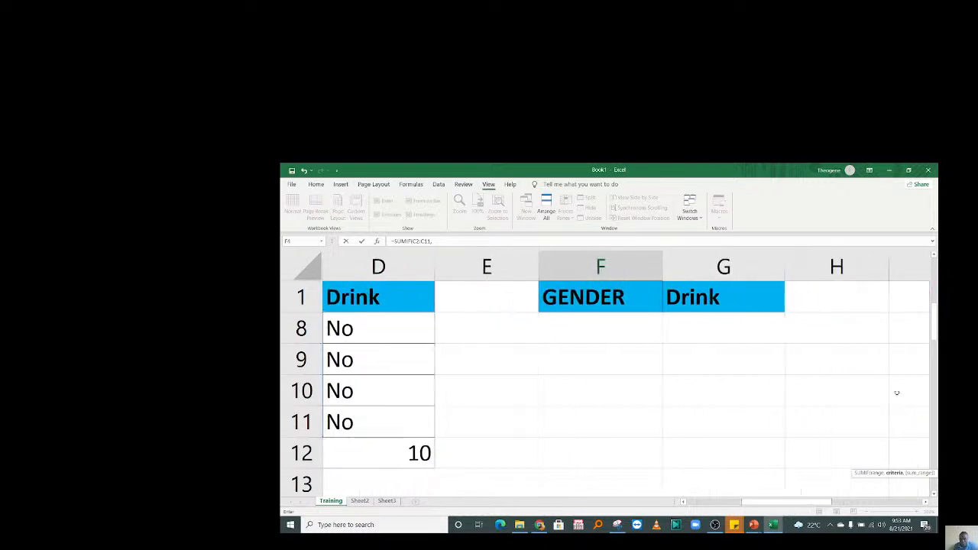
{"action": "left_click_drag", "start_coordinate": [934, 337], "coordinate": [928, 295]}
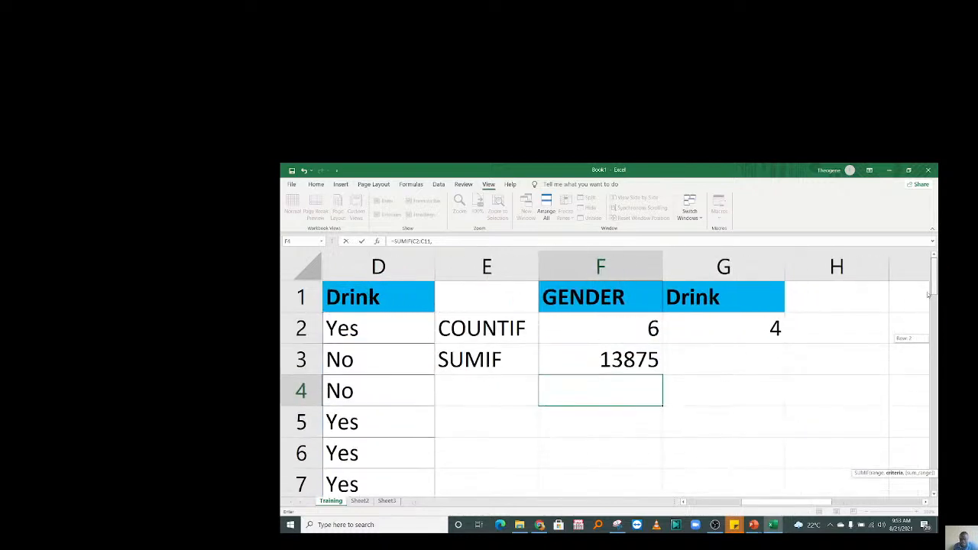
Finish the F4 SUMIF with criterion "F" and sum range B2:B11; it shows 9/7/1946.
{"action": "type", "text": "\"f"}
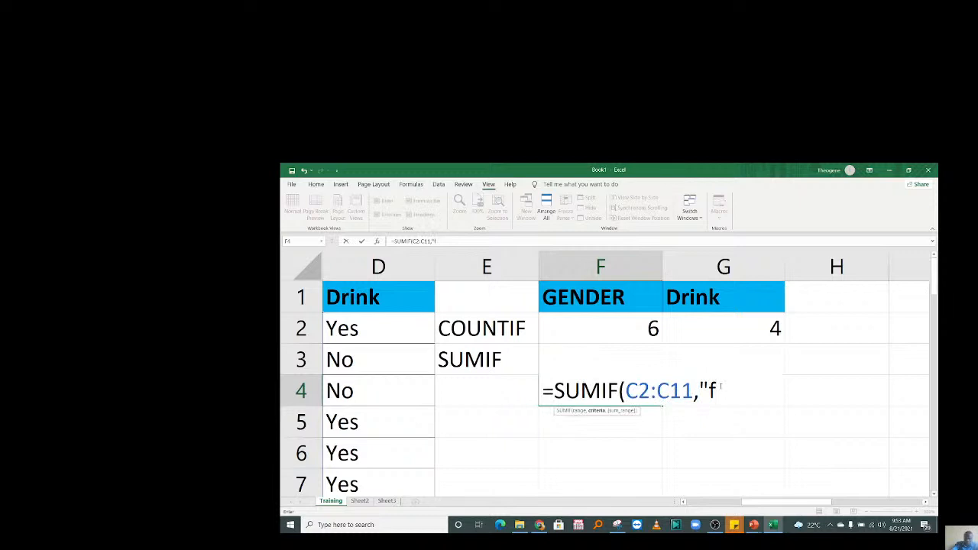
{"action": "key", "text": "BackSpace"}
{"action": "type", "text": "F\","}
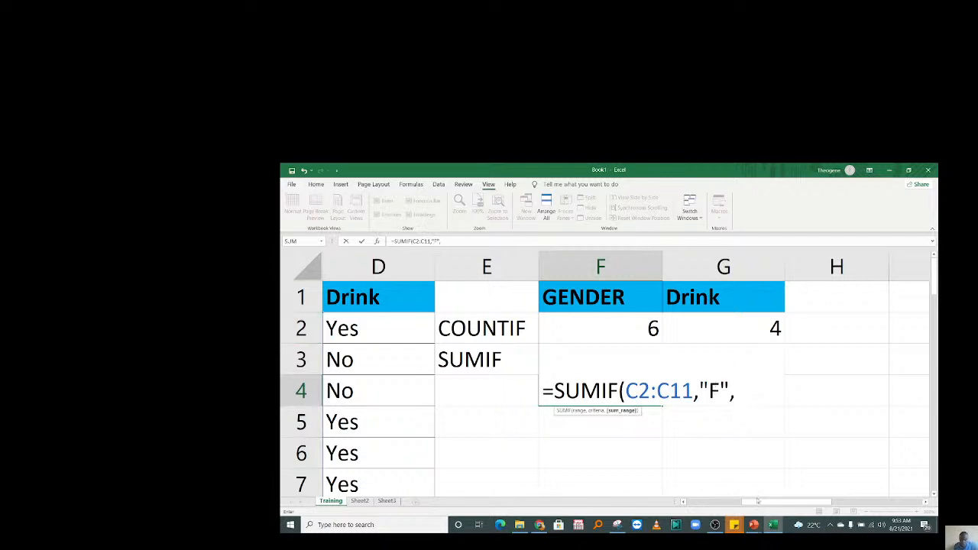
{"action": "left_click_drag", "start_coordinate": [755, 501], "coordinate": [690, 500]}
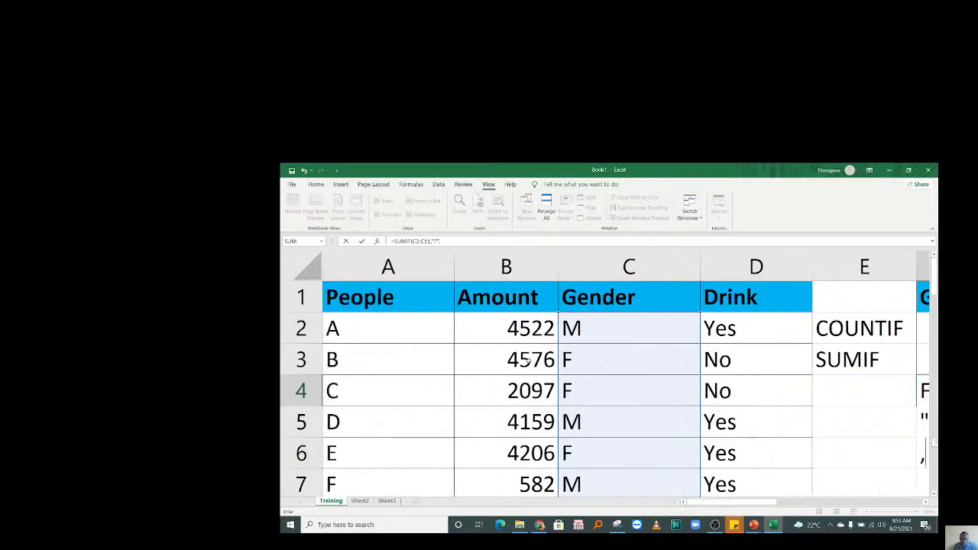
{"action": "left_click_drag", "start_coordinate": [526, 329], "coordinate": [503, 394]}
{"action": "type", "text": ")"}
{"action": "key", "text": "Escape"}
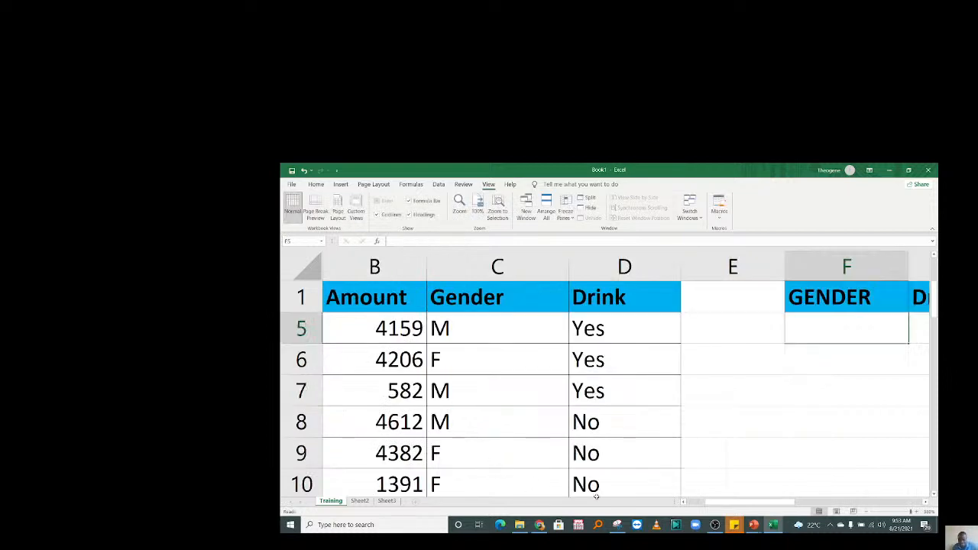
{"action": "left_click_drag", "start_coordinate": [767, 497], "coordinate": [817, 496]}
{"action": "left_click_drag", "start_coordinate": [607, 364], "coordinate": [609, 260]}
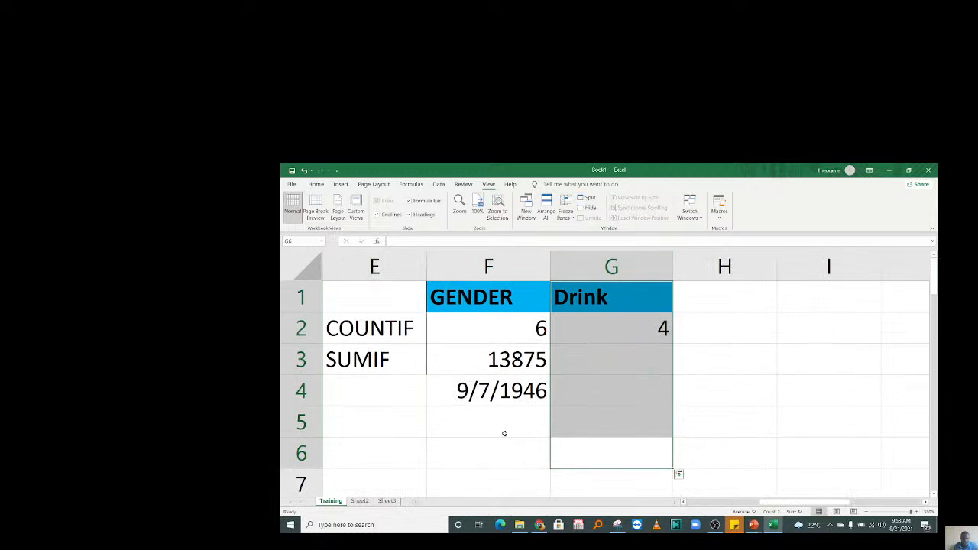
Format F4 as a Number with no decimals so it shows 17052.
{"action": "left_click", "coordinate": [469, 392]}
{"action": "left_click", "coordinate": [316, 184]}
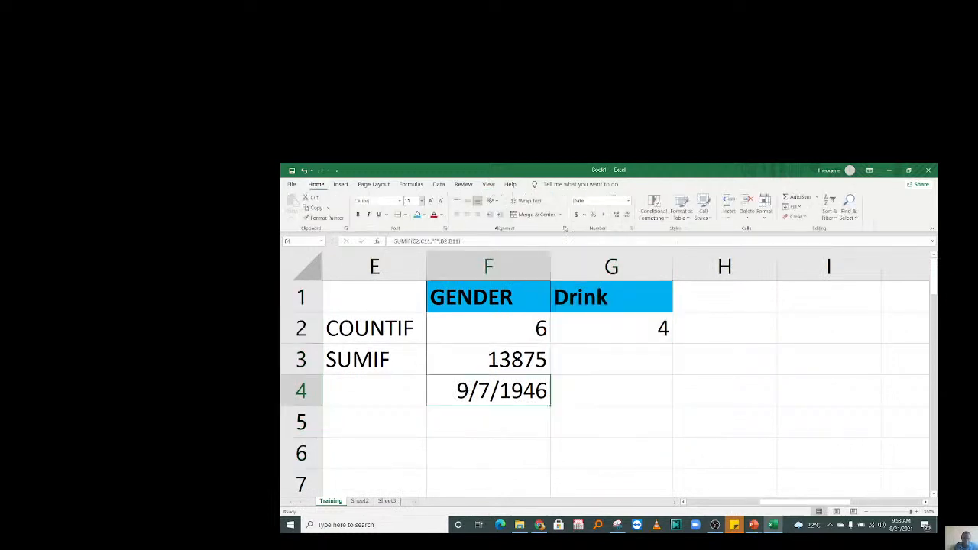
{"action": "left_click", "coordinate": [627, 201]}
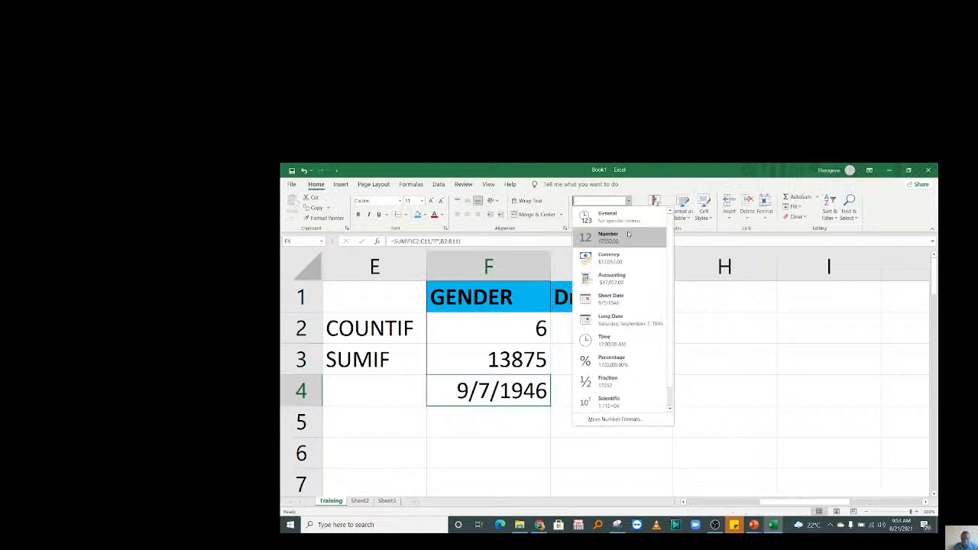
{"action": "left_click", "coordinate": [628, 235]}
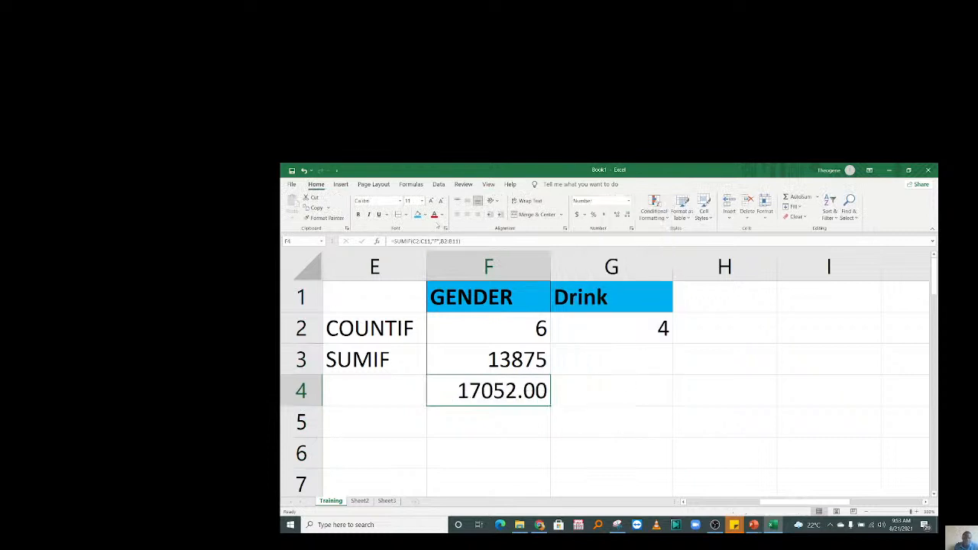
{"action": "left_click", "coordinate": [627, 214]}
{"action": "left_click", "coordinate": [627, 215]}
{"action": "left_click", "coordinate": [600, 386]}
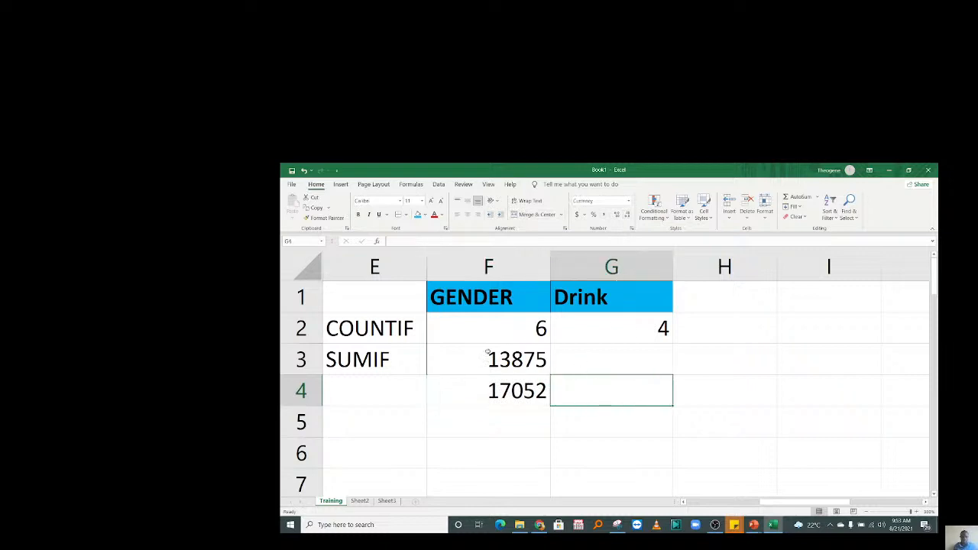
AutoSum F3:F4 into F5 and format the 30927 total as a Number.
{"action": "left_click_drag", "start_coordinate": [493, 363], "coordinate": [495, 394]}
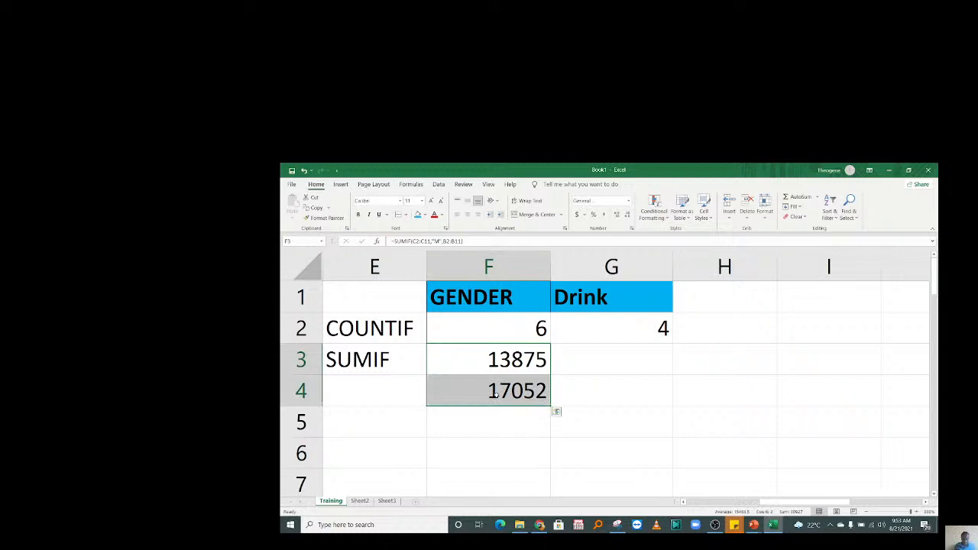
{"action": "key", "text": "alt+equal"}
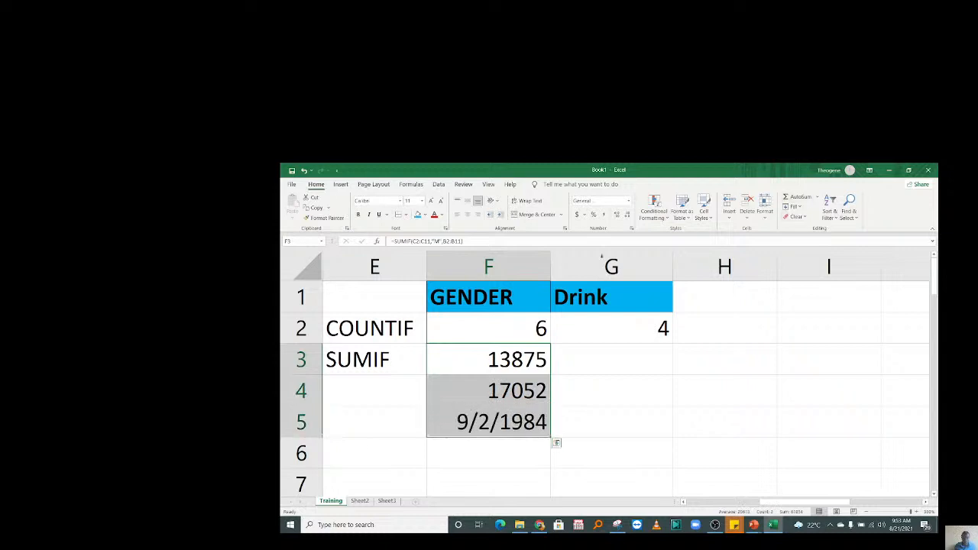
{"action": "left_click", "coordinate": [452, 421]}
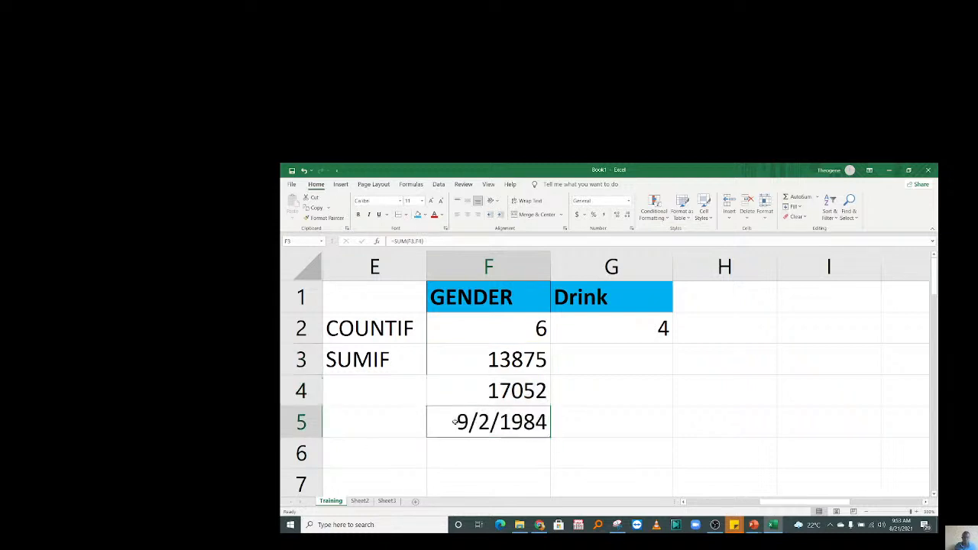
{"action": "left_click", "coordinate": [627, 201]}
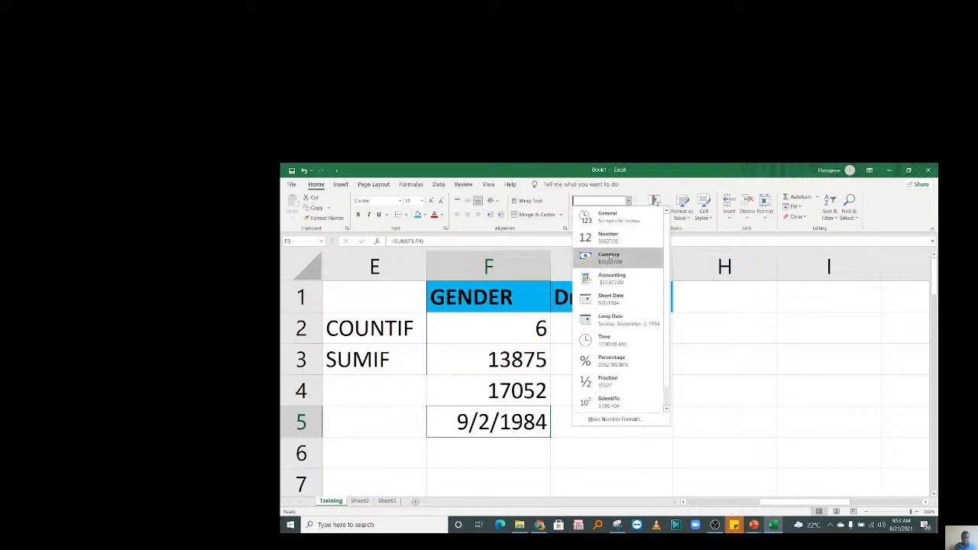
{"action": "left_click", "coordinate": [608, 236]}
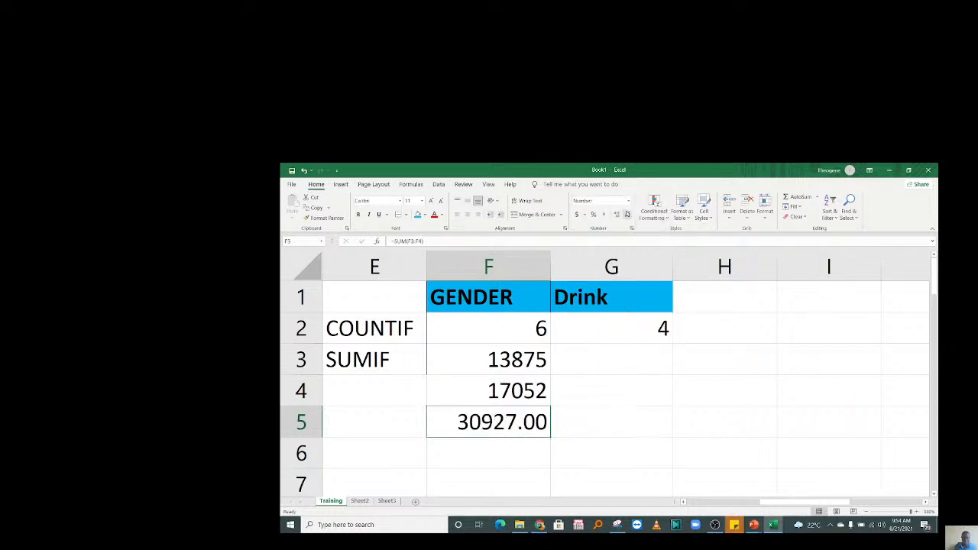
Label G3 Males and G4 Females beside the SUMIF totals.
{"action": "key", "text": "ctrl+z"}
{"action": "left_click", "coordinate": [446, 459]}
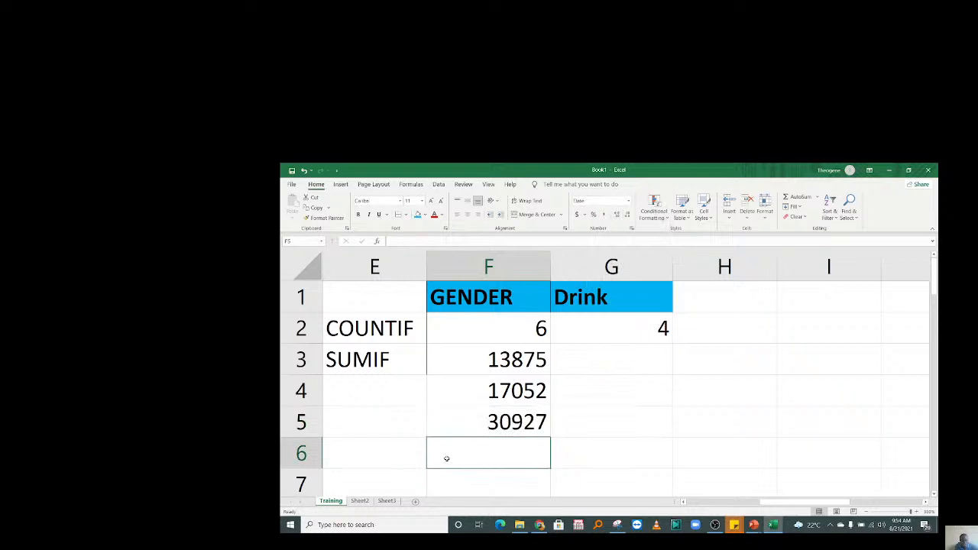
{"action": "left_click", "coordinate": [560, 357]}
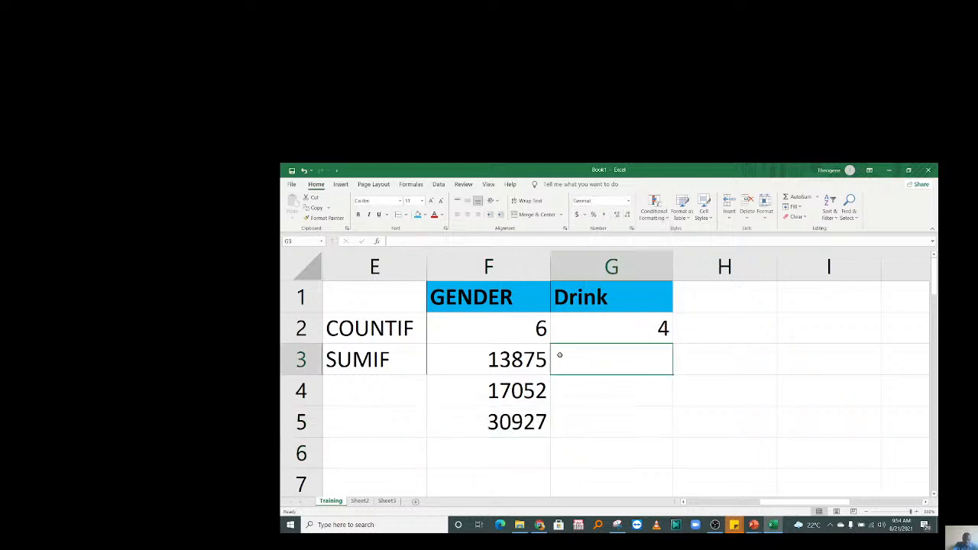
{"action": "type", "text": "mALES"}
{"action": "key", "text": "Return"}
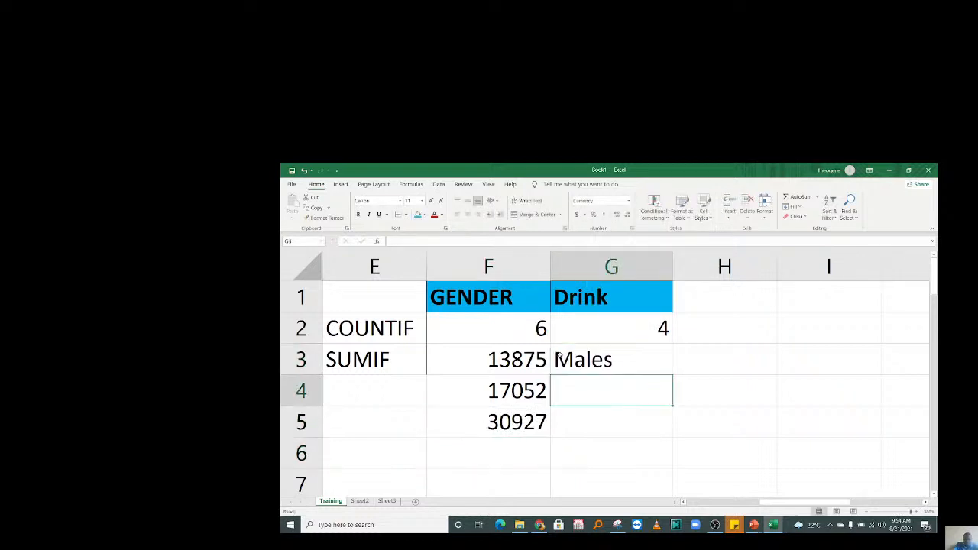
{"action": "type", "text": "Femal"}
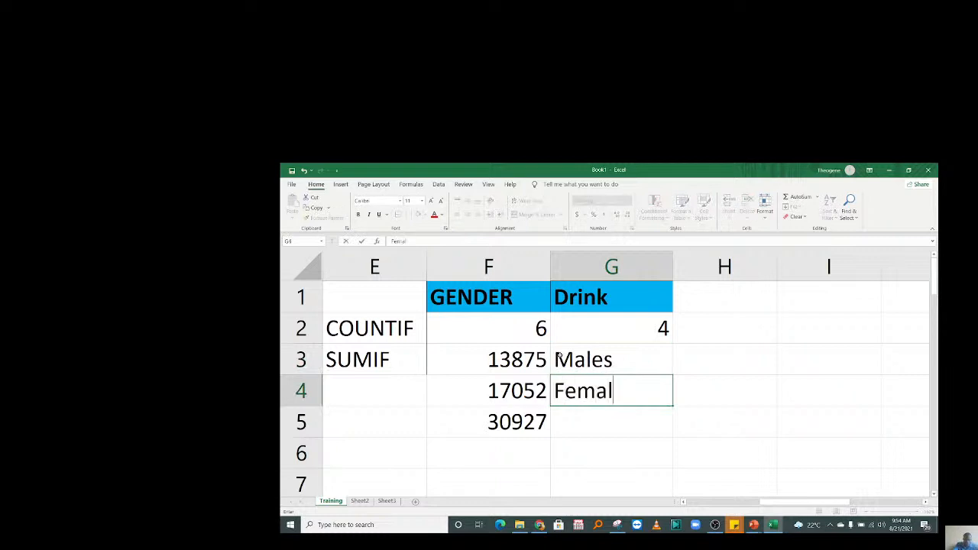
{"action": "type", "text": "es"}
{"action": "key", "text": "Return"}
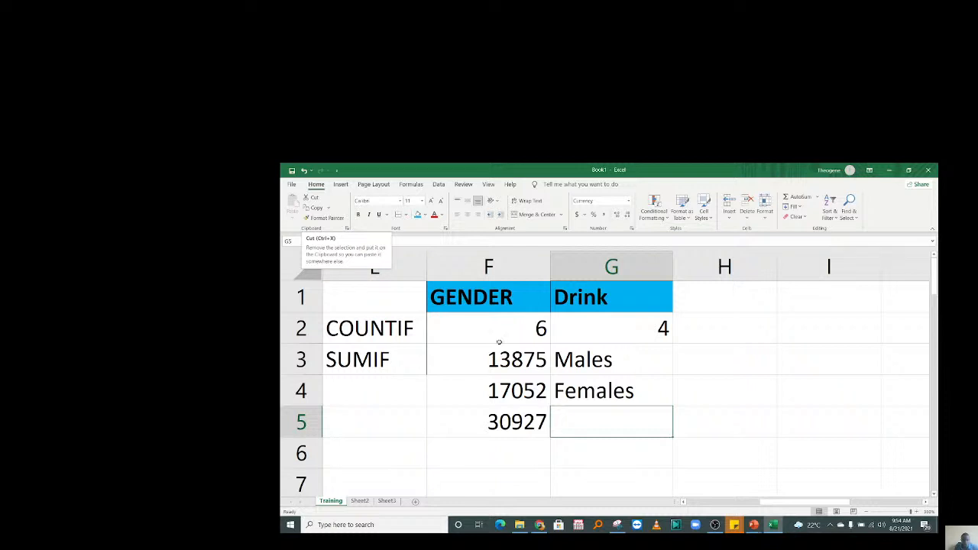
Replace a stray SUM entry in G5 with the start of an = formula.
{"action": "type", "text": "SUM"}
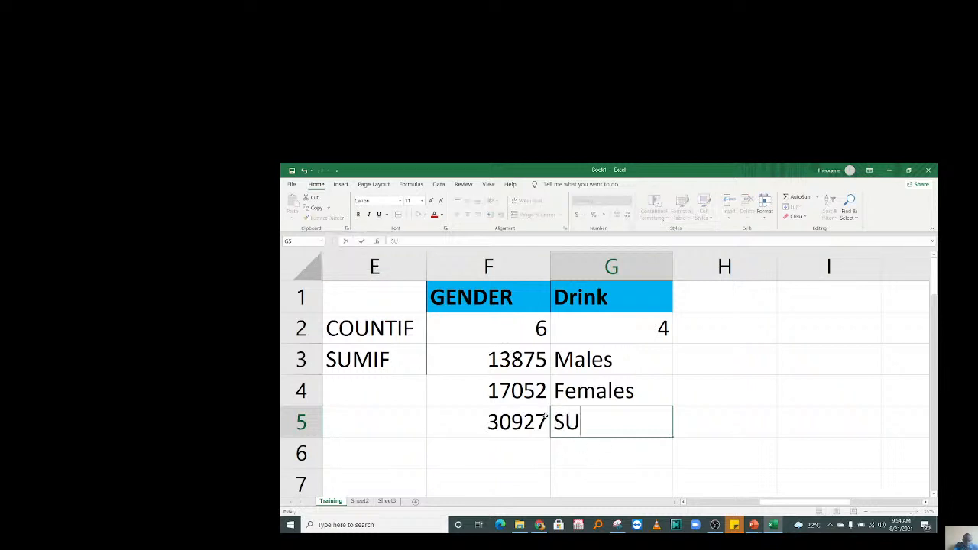
{"action": "left_click", "coordinate": [540, 471]}
{"action": "left_click", "coordinate": [610, 430]}
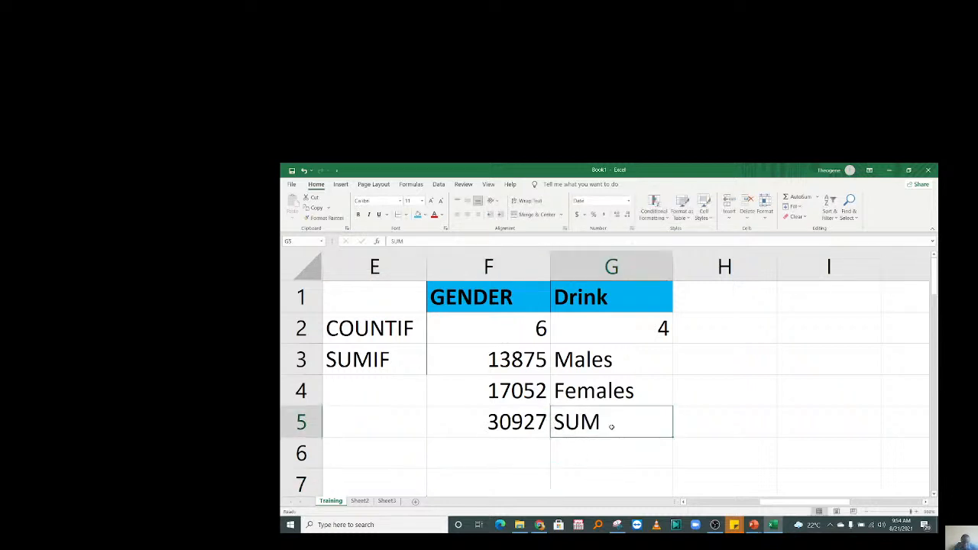
{"action": "type", "text": "="}
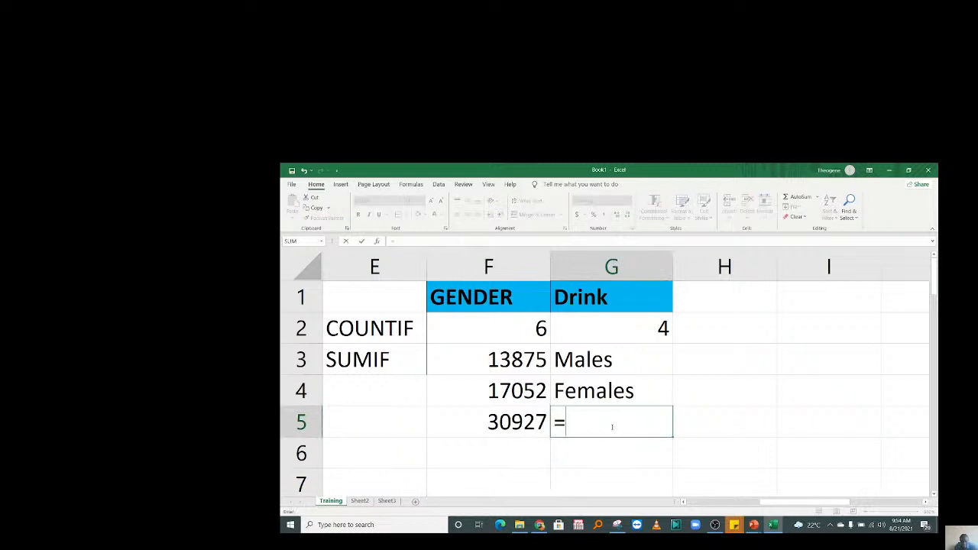
{"action": "left_click_drag", "start_coordinate": [767, 503], "coordinate": [680, 510]}
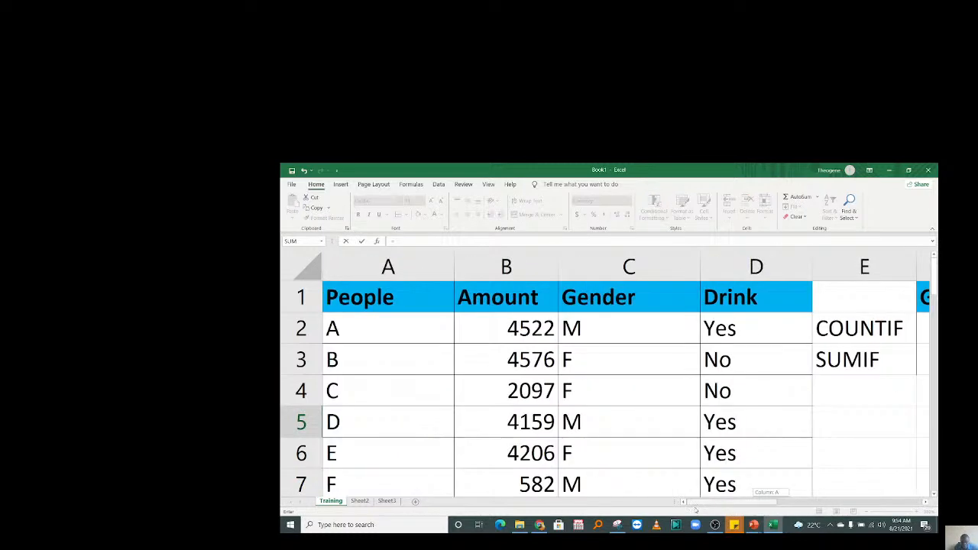
{"action": "left_click_drag", "start_coordinate": [935, 285], "coordinate": [936, 336]}
Set G5 to =B12 and change its format from Currency to General, showing 30927.
{"action": "left_click", "coordinate": [534, 455]}
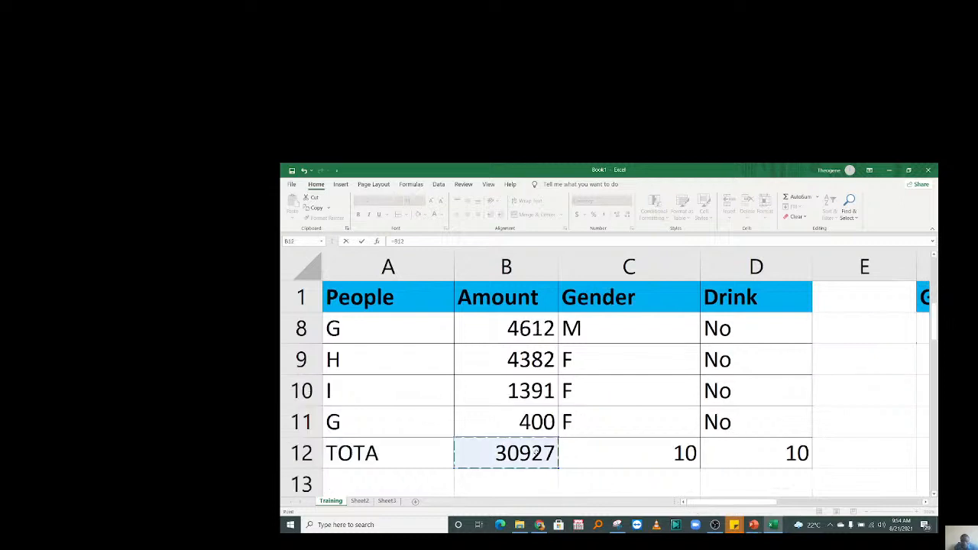
{"action": "key", "text": "Return"}
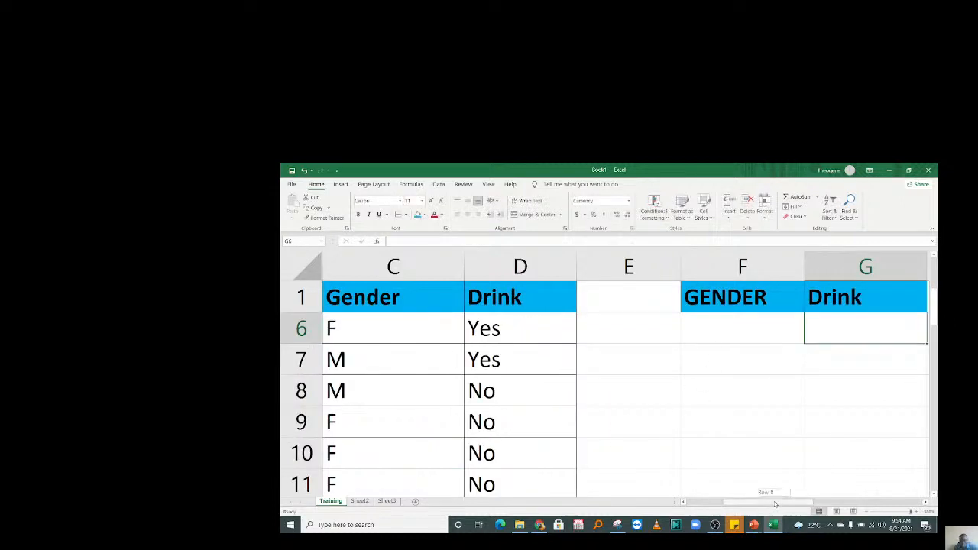
{"action": "left_click_drag", "start_coordinate": [766, 509], "coordinate": [727, 509]}
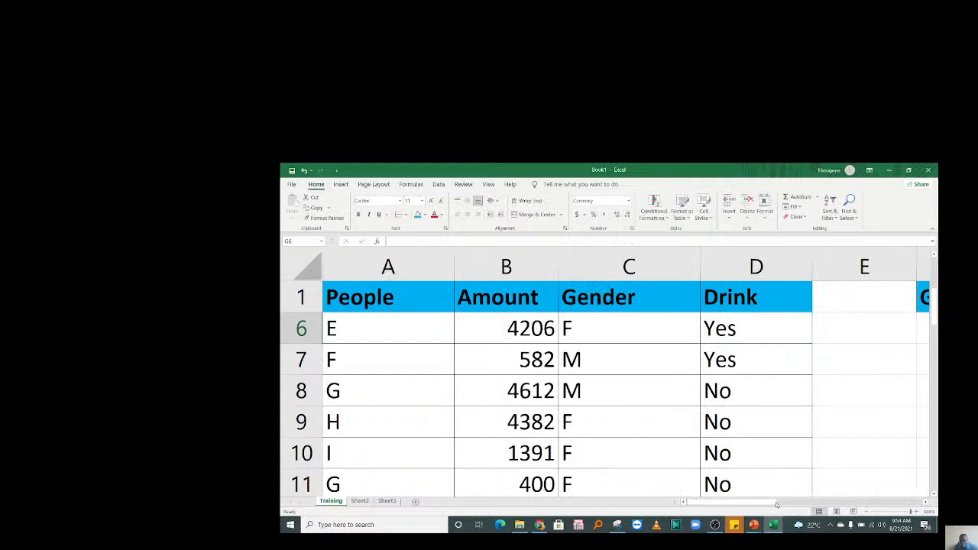
{"action": "left_click_drag", "start_coordinate": [776, 503], "coordinate": [847, 503]}
{"action": "left_click_drag", "start_coordinate": [934, 312], "coordinate": [934, 281]}
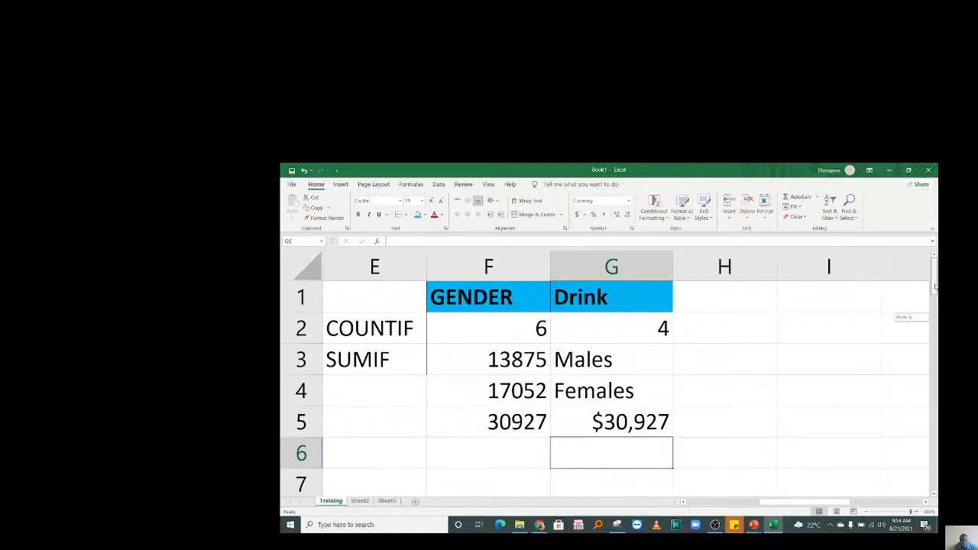
{"action": "left_click", "coordinate": [629, 425]}
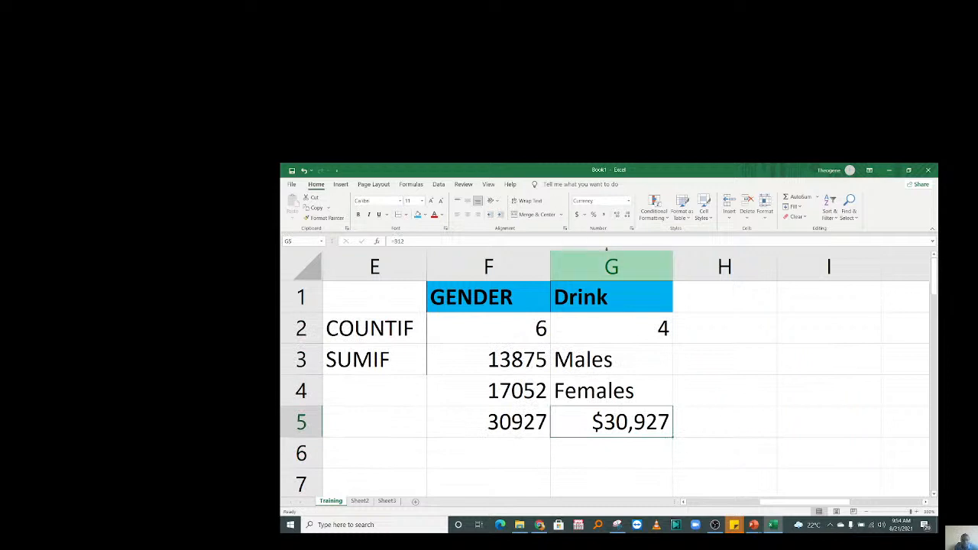
{"action": "left_click", "coordinate": [628, 201]}
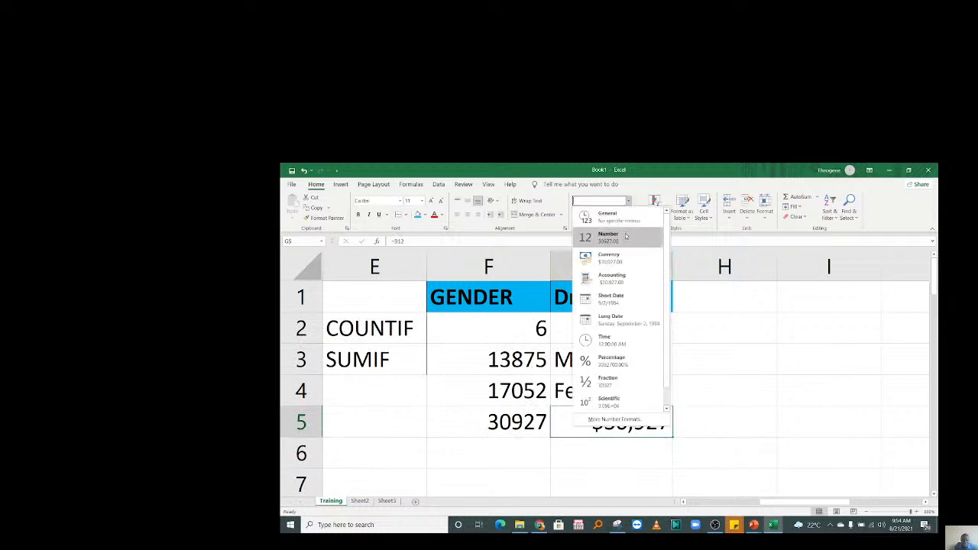
{"action": "left_click", "coordinate": [608, 216]}
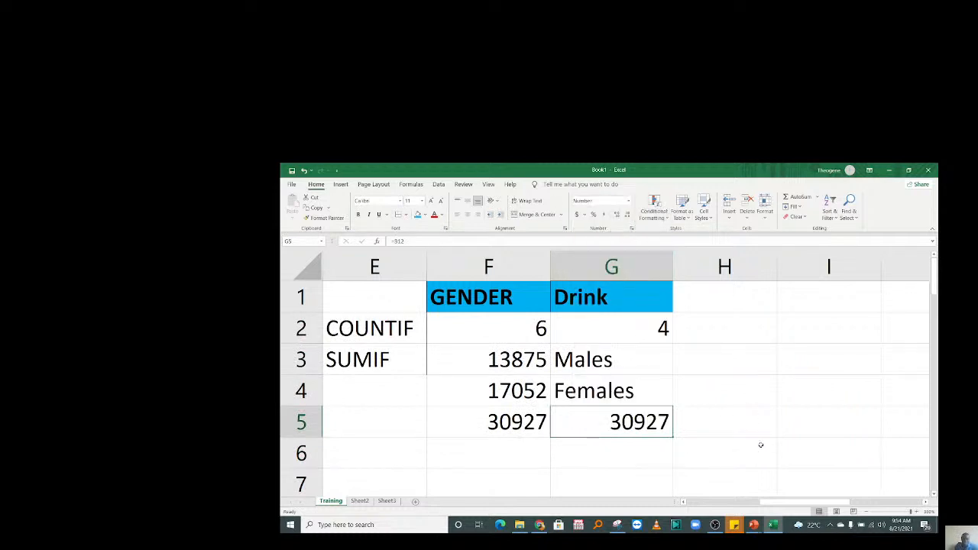
{"action": "left_click", "coordinate": [762, 443]}
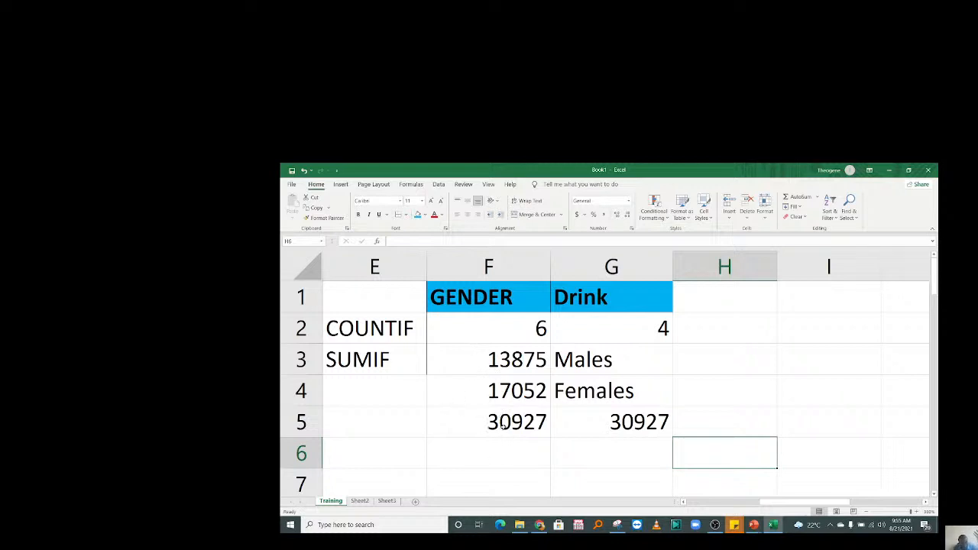
{"action": "left_click_drag", "start_coordinate": [504, 425], "coordinate": [635, 440]}
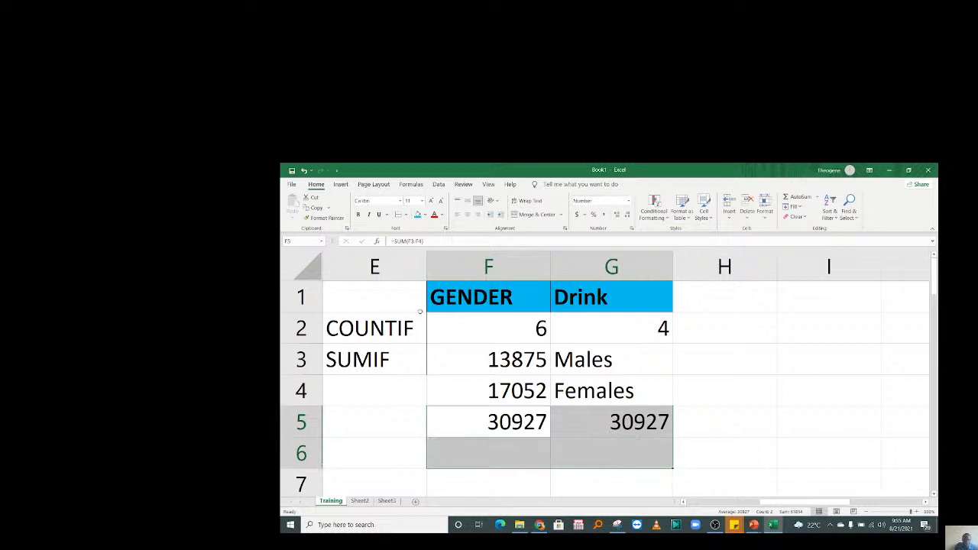
{"action": "left_click_drag", "start_coordinate": [419, 311], "coordinate": [642, 481]}
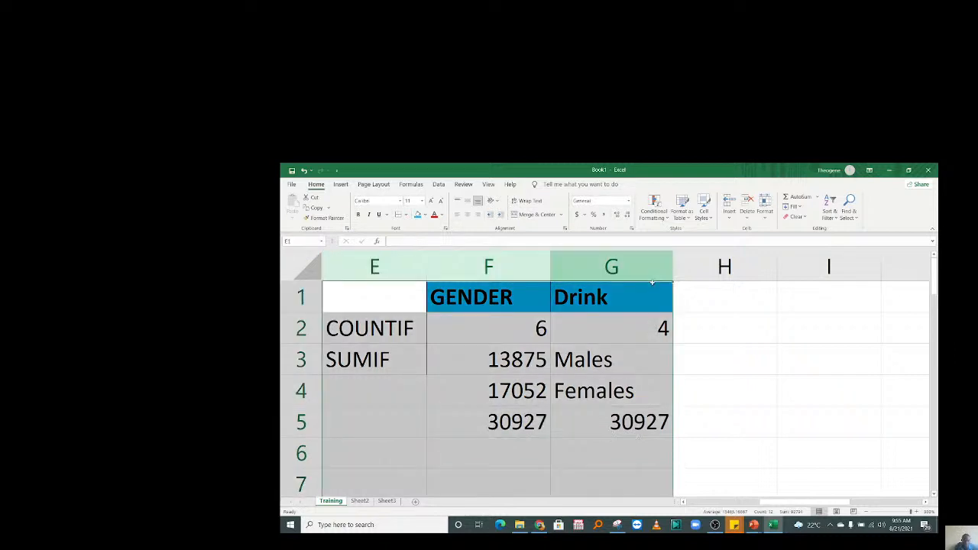
{"action": "key", "text": "Delete"}
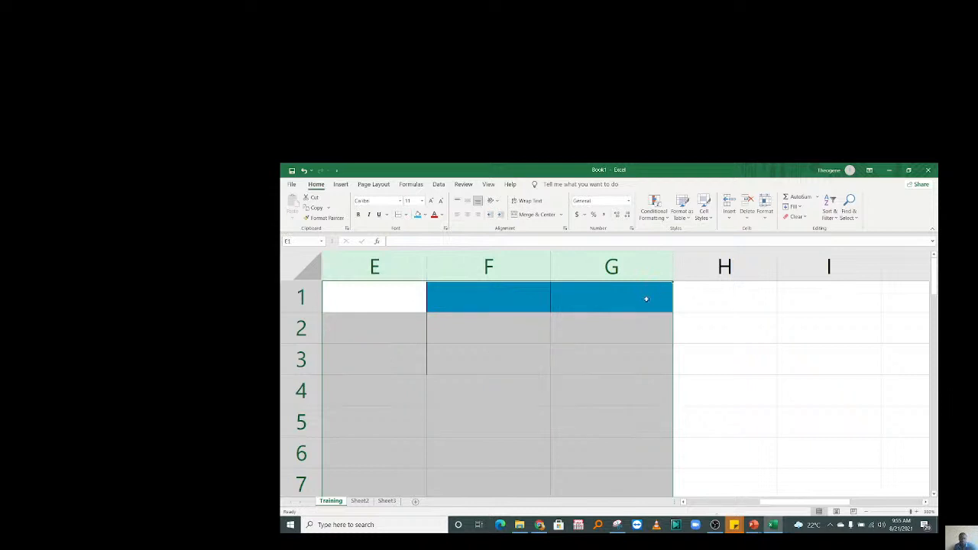
{"action": "left_click", "coordinate": [541, 347]}
{"action": "key", "text": "Left"}
{"action": "key", "text": "Left"}
{"action": "key", "text": "Left"}
{"action": "key", "text": "Left"}
{"action": "key", "text": "Left"}
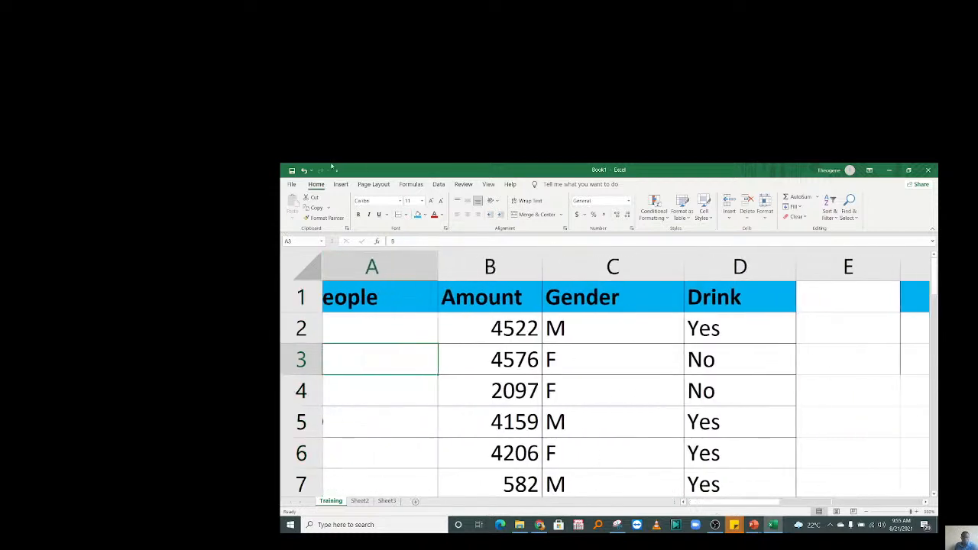
{"action": "left_click", "coordinate": [484, 364]}
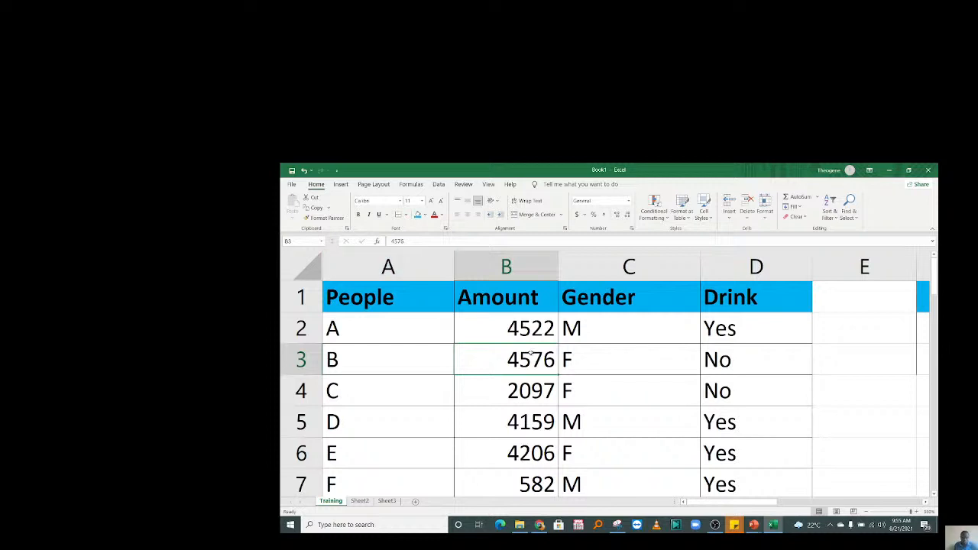
{"action": "left_click", "coordinate": [541, 341]}
{"action": "left_click", "coordinate": [635, 343]}
{"action": "left_click", "coordinate": [731, 330]}
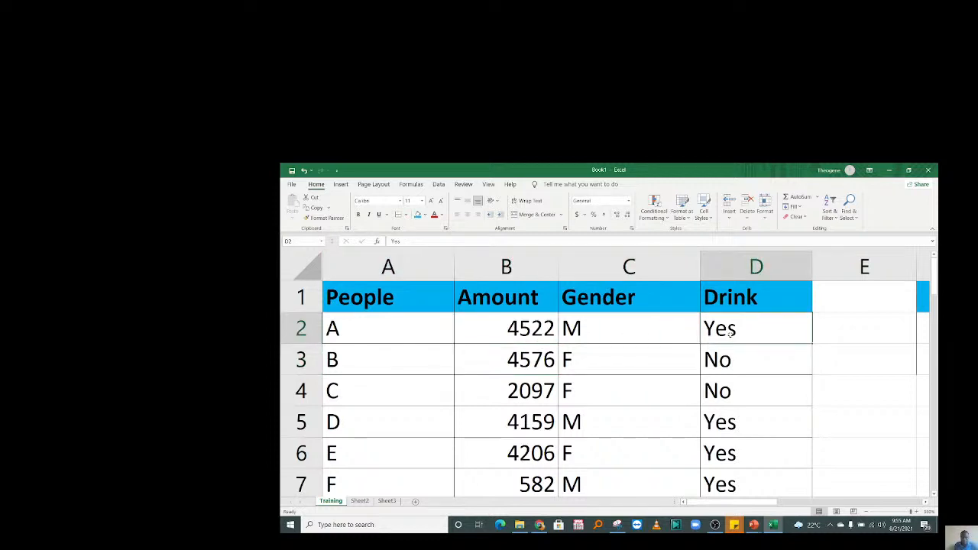
{"action": "left_click", "coordinate": [525, 330]}
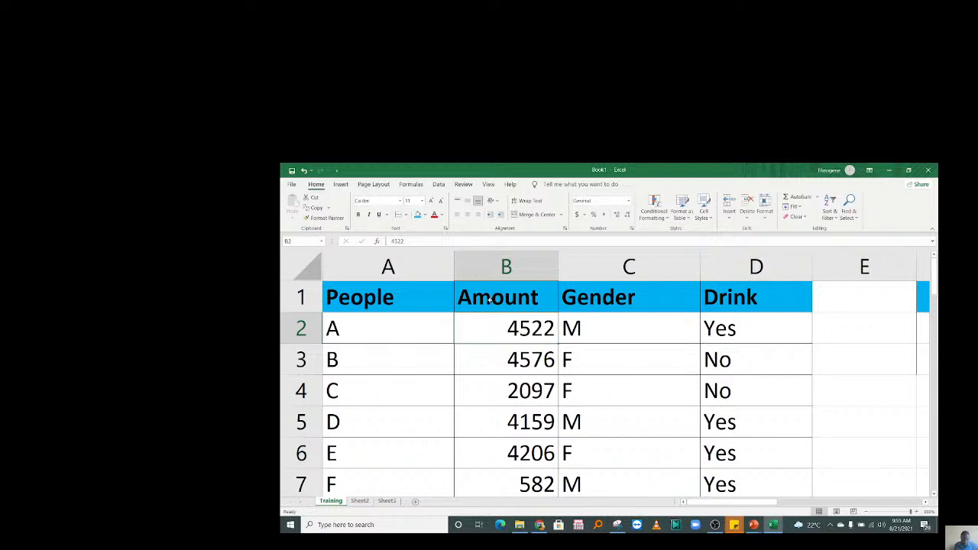
{"action": "left_click", "coordinate": [856, 338]}
Add a 'Province' heading in E1 with East, West, South and North in E2:E5.
{"action": "key", "text": "Right"}
{"action": "key", "text": "Right"}
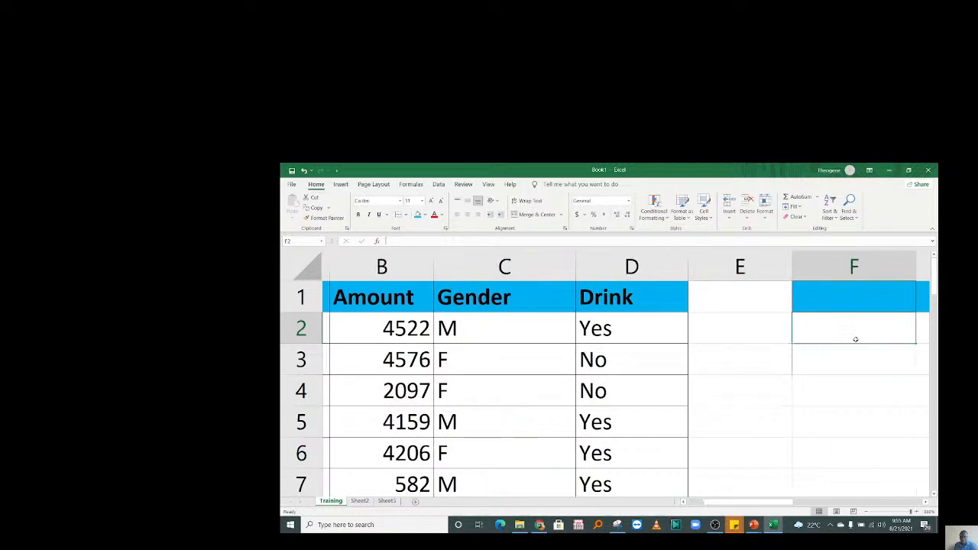
{"action": "left_click", "coordinate": [620, 304]}
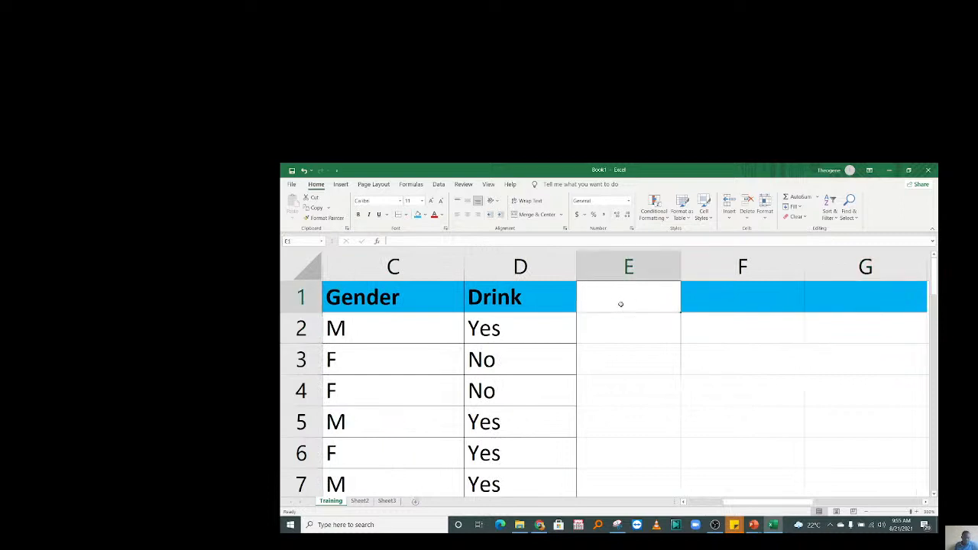
{"action": "type", "text": "Pro"}
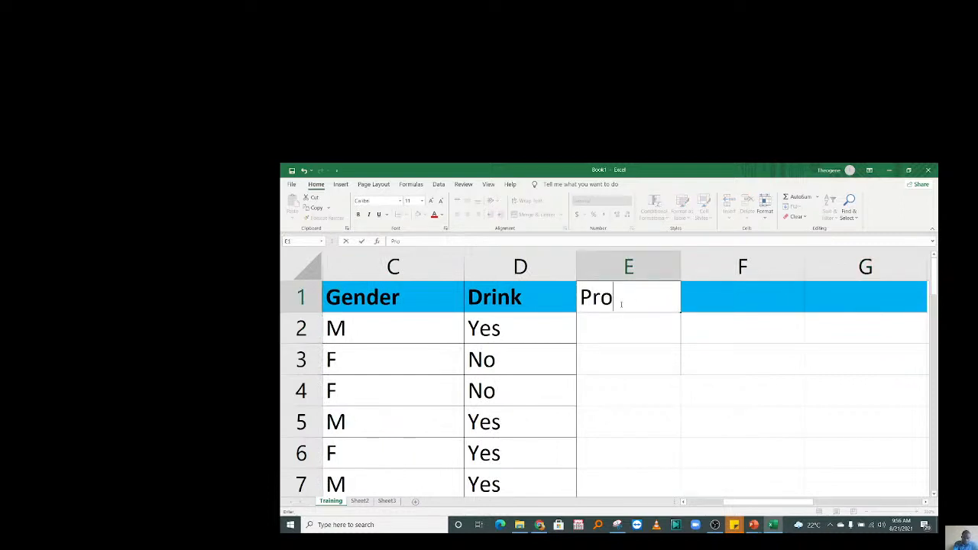
{"action": "type", "text": "vince"}
{"action": "key", "text": "Return"}
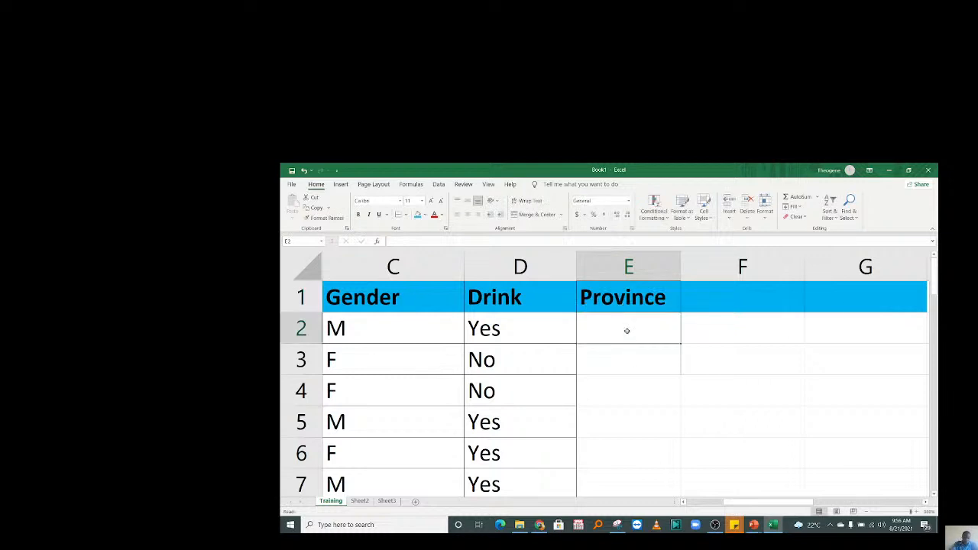
{"action": "type", "text": "East"}
{"action": "key", "text": "Return"}
{"action": "type", "text": "West"}
{"action": "key", "text": "Return"}
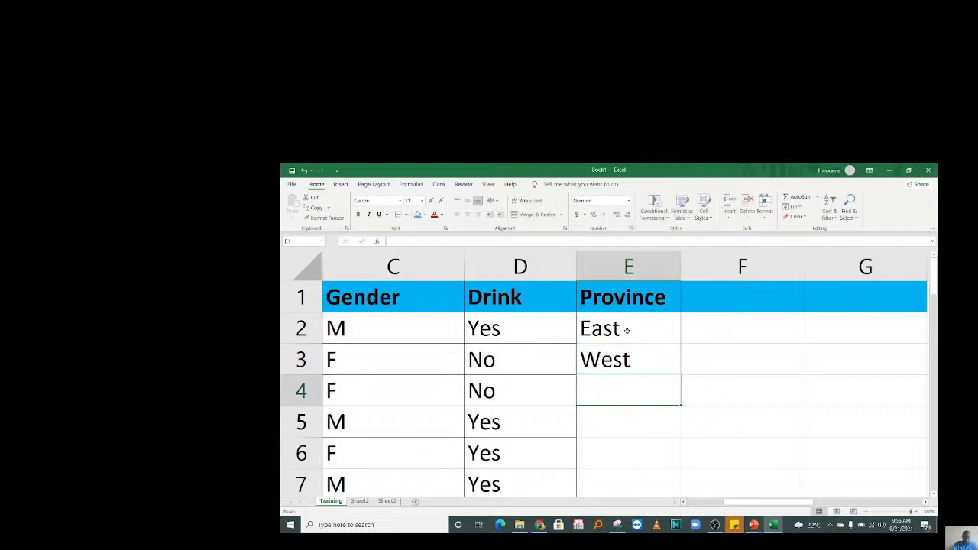
{"action": "type", "text": "South"}
{"action": "key", "text": "Return"}
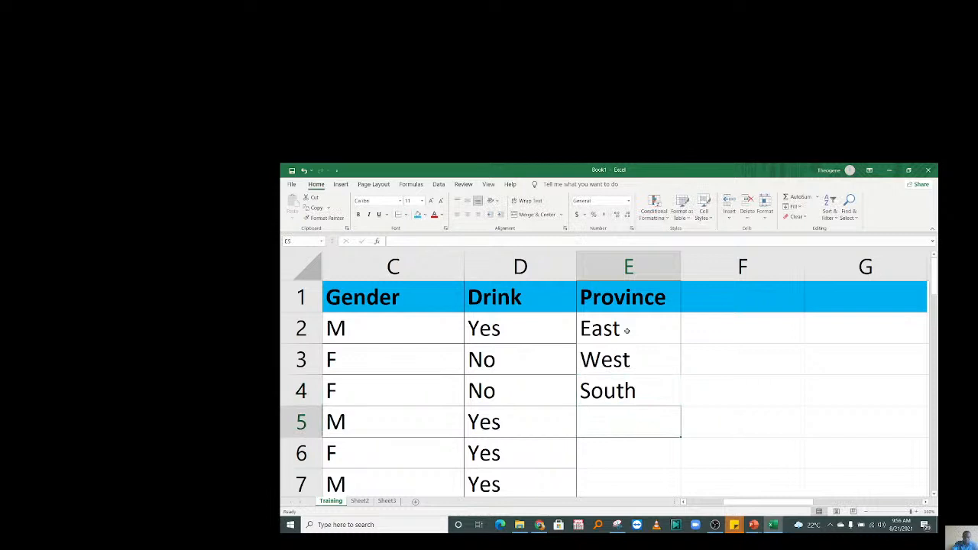
{"action": "type", "text": "North"}
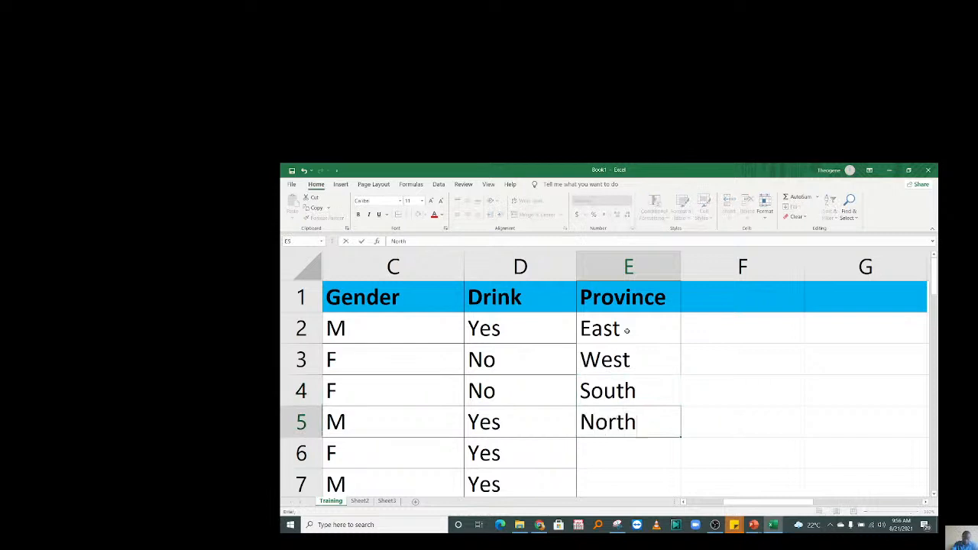
{"action": "key", "text": "Return"}
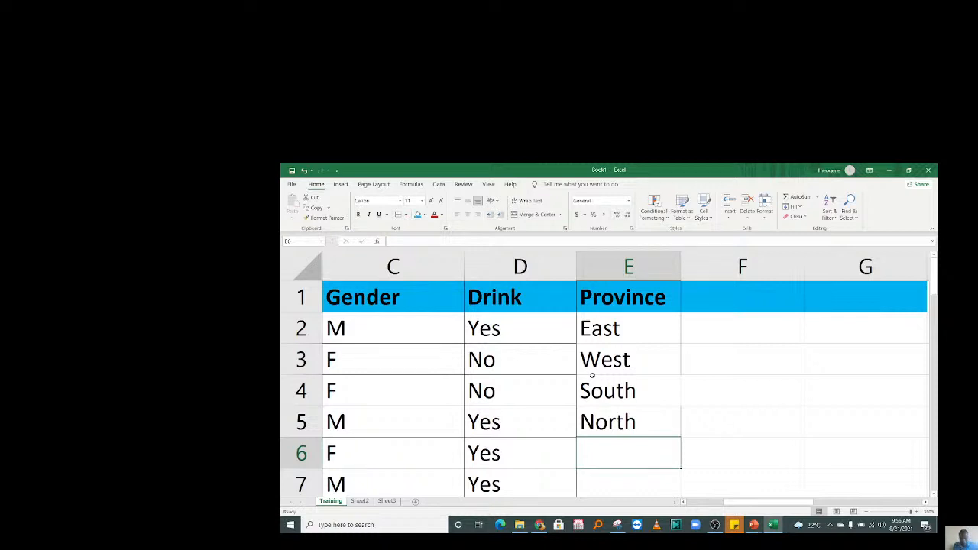
Clear the four province entries from E2:E5.
{"action": "left_click_drag", "start_coordinate": [592, 375], "coordinate": [636, 419]}
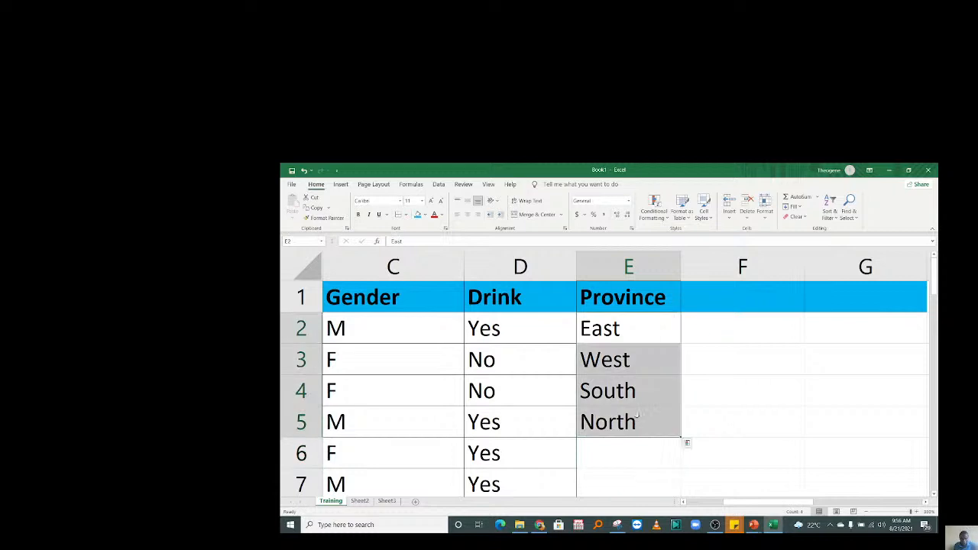
{"action": "left_click", "coordinate": [723, 379]}
{"action": "left_click_drag", "start_coordinate": [616, 323], "coordinate": [622, 420]}
{"action": "key", "text": "Delete"}
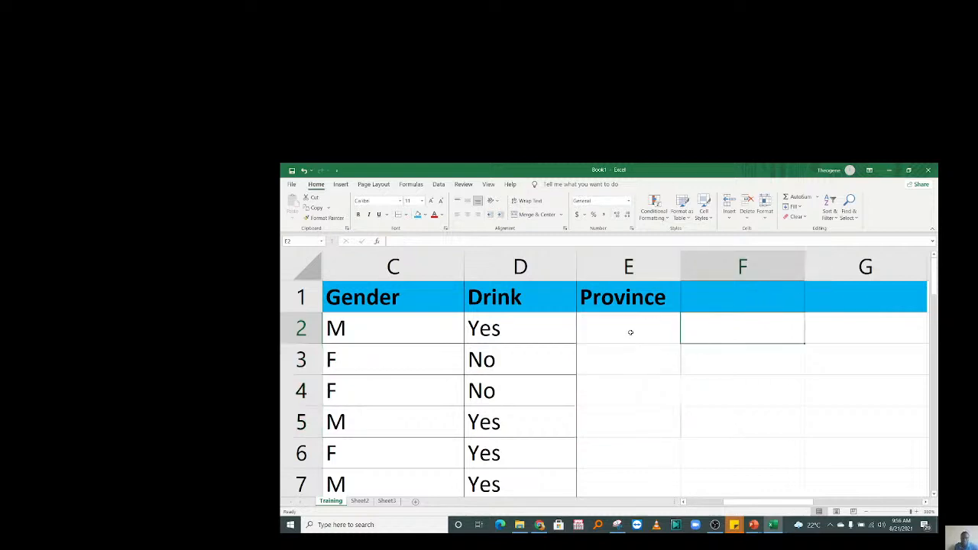
Select the Province cells from E2 down through the table's rows.
{"action": "left_click_drag", "start_coordinate": [625, 326], "coordinate": [622, 425]}
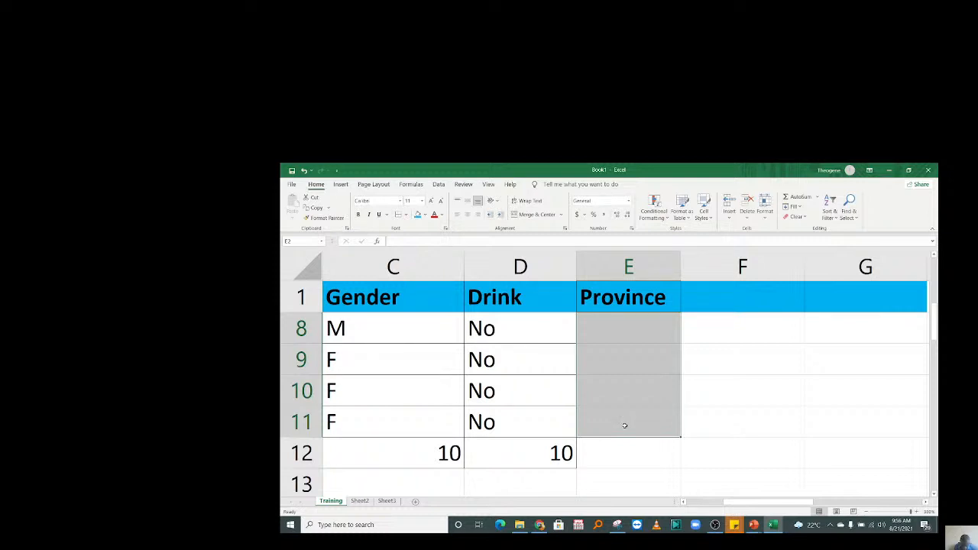
{"action": "left_click_drag", "start_coordinate": [911, 511], "coordinate": [915, 512]}
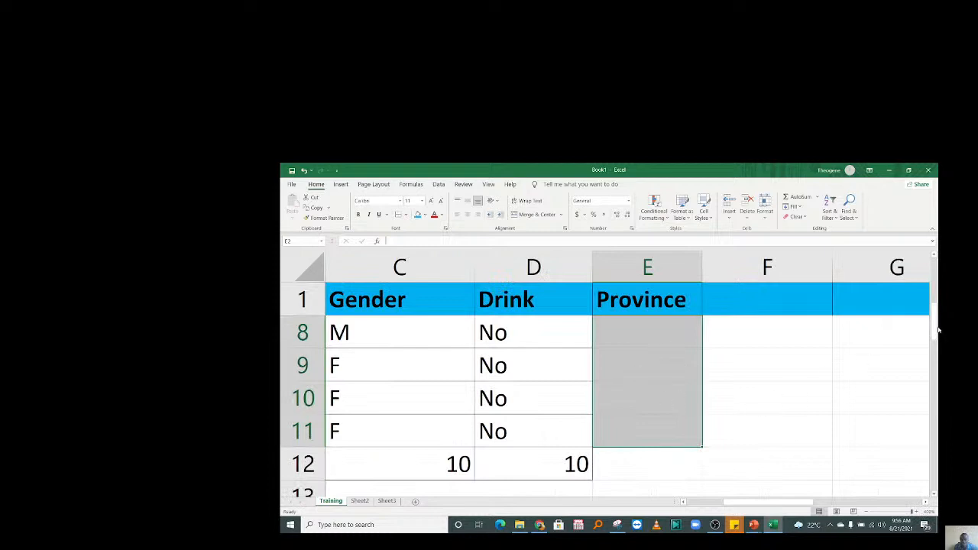
{"action": "left_click_drag", "start_coordinate": [935, 320], "coordinate": [931, 260]}
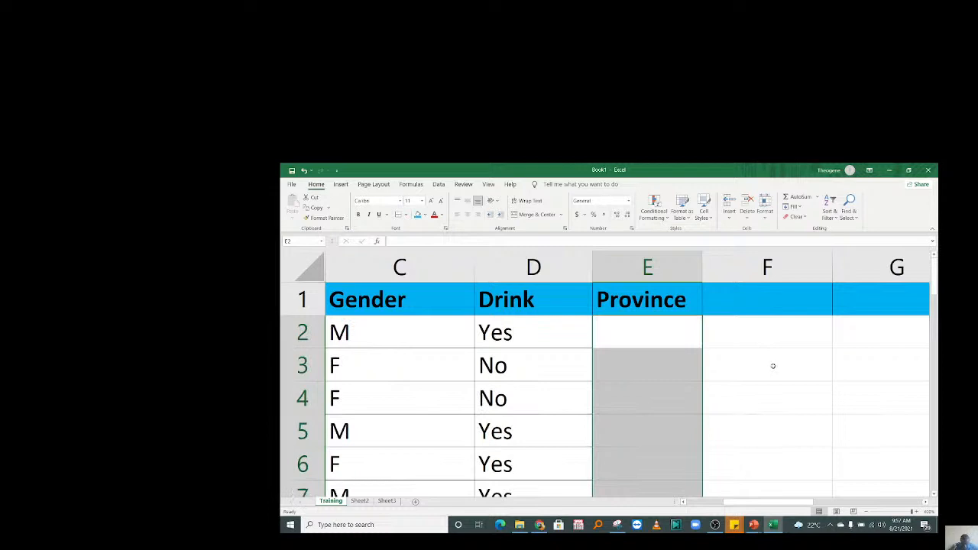
Set Data Validation on the Province cells to a List with source North,South,West,East.
{"action": "left_click", "coordinate": [438, 185]}
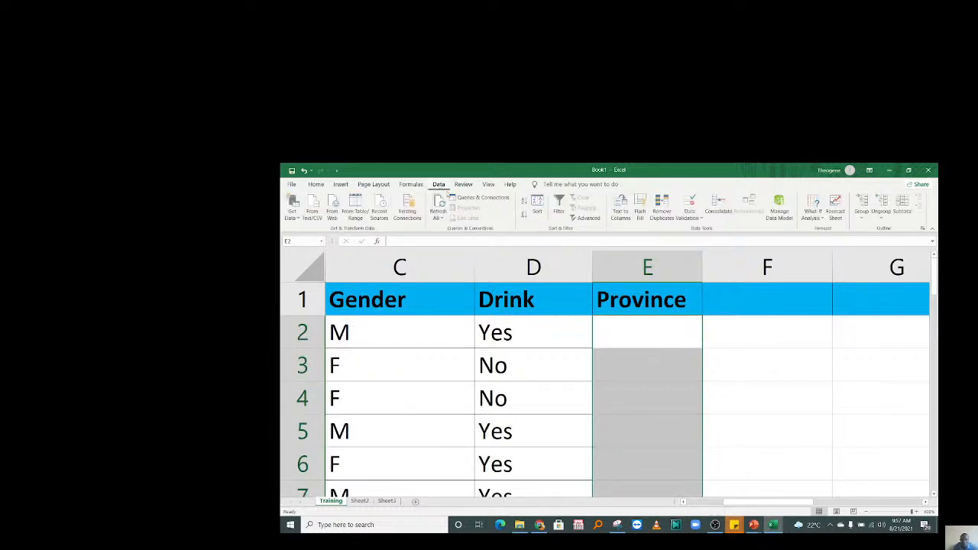
{"action": "left_click", "coordinate": [688, 217]}
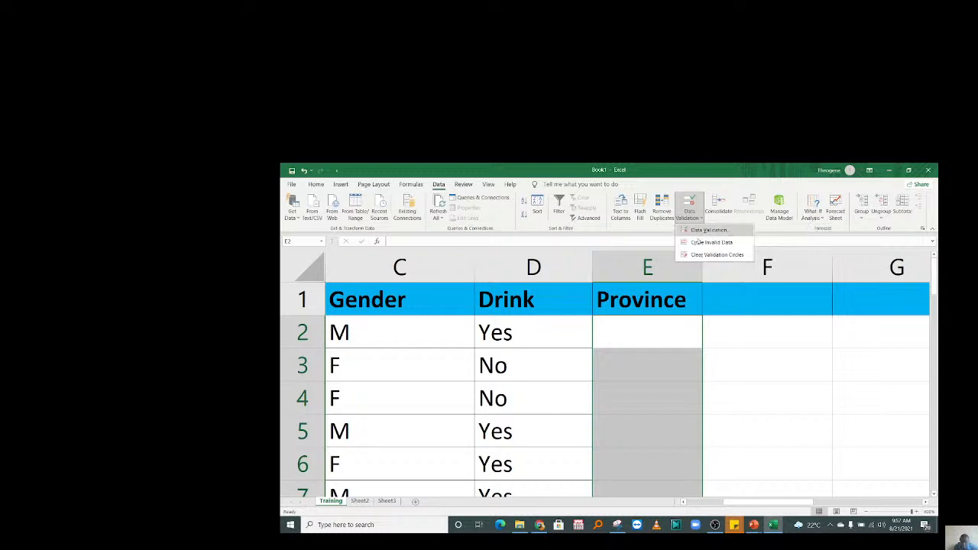
{"action": "left_click", "coordinate": [705, 230]}
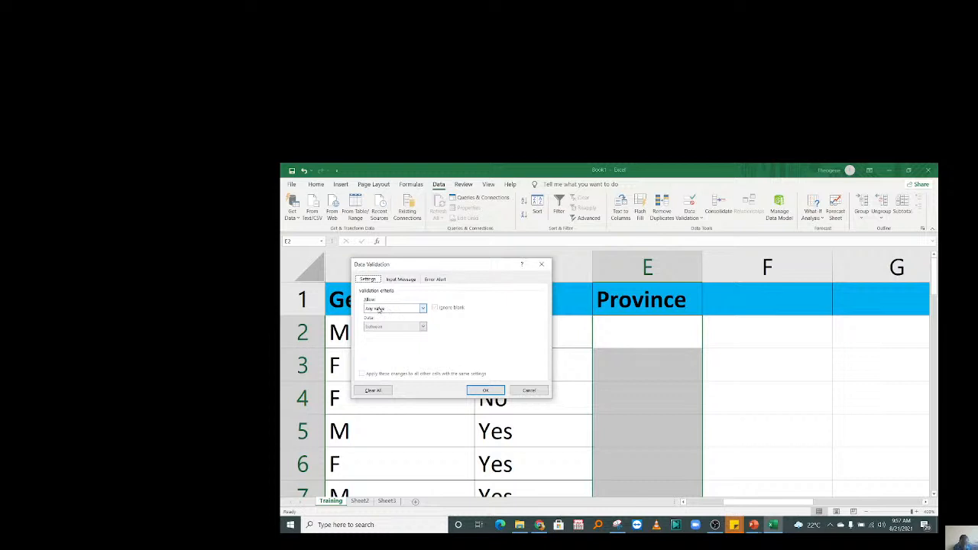
{"action": "left_click", "coordinate": [381, 308]}
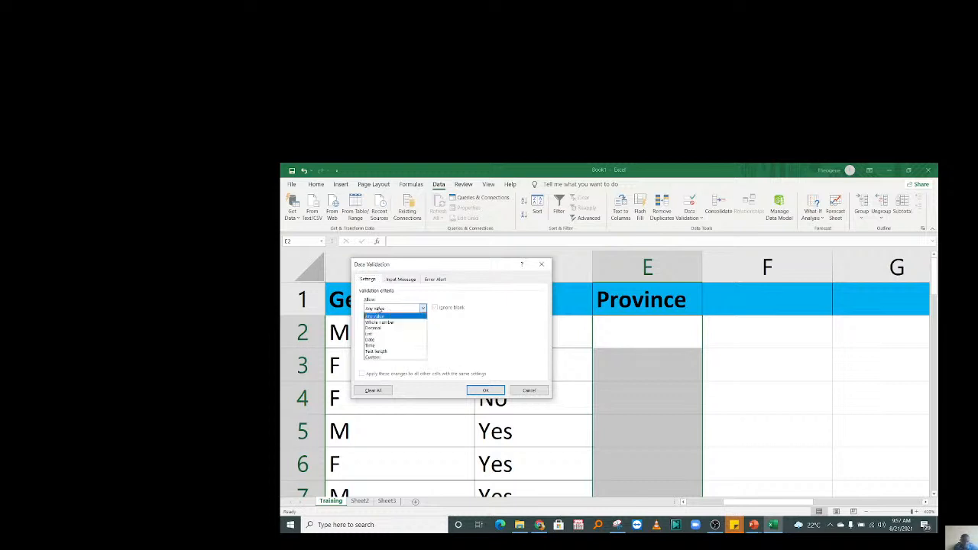
{"action": "left_click", "coordinate": [370, 334]}
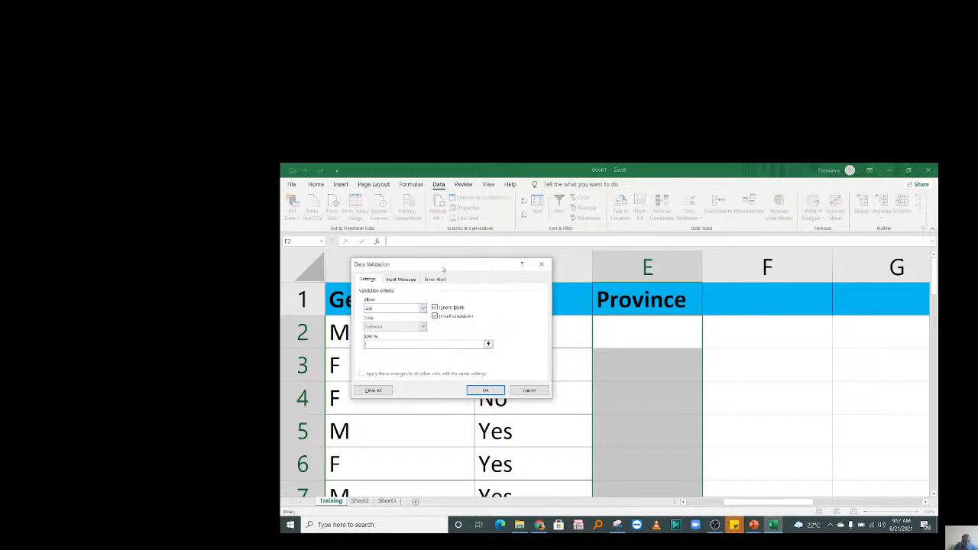
{"action": "left_click_drag", "start_coordinate": [448, 267], "coordinate": [605, 290]}
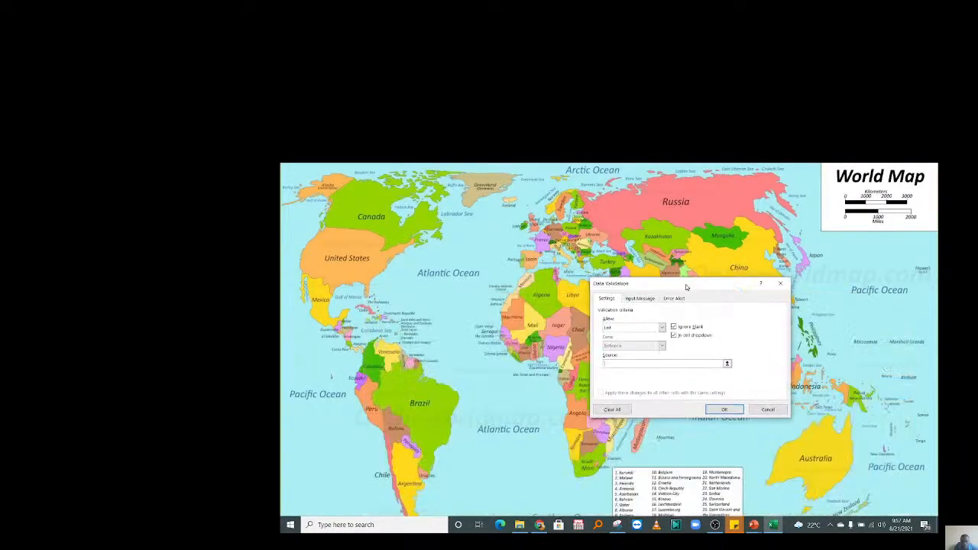
{"action": "left_click_drag", "start_coordinate": [685, 286], "coordinate": [621, 284]}
{"action": "left_click", "coordinate": [773, 525]}
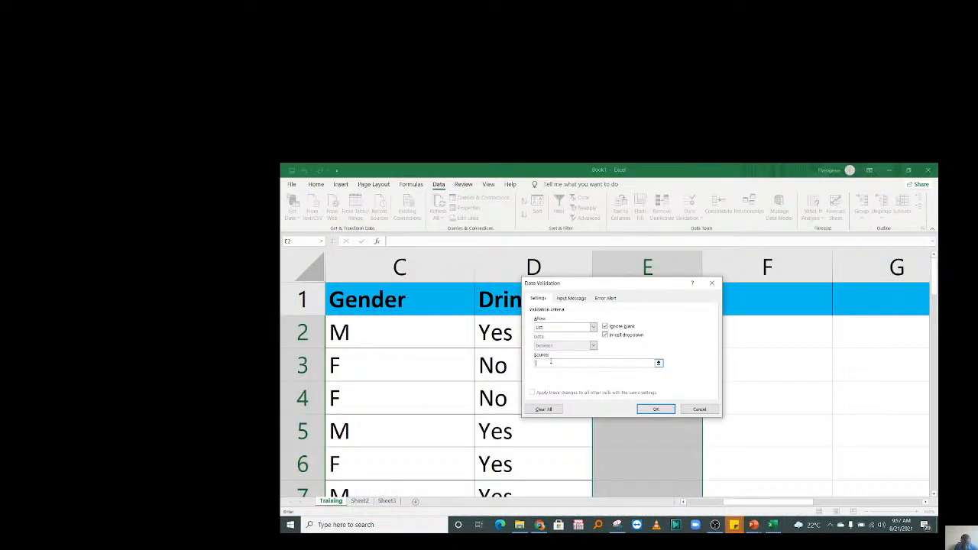
{"action": "type", "text": "North"}
{"action": "type", "text": "uth,East"}
{"action": "type", "text": "East"}
Apply the validation list, then pick North, West and East for E2, E3 and E4.
{"action": "left_click", "coordinate": [654, 410]}
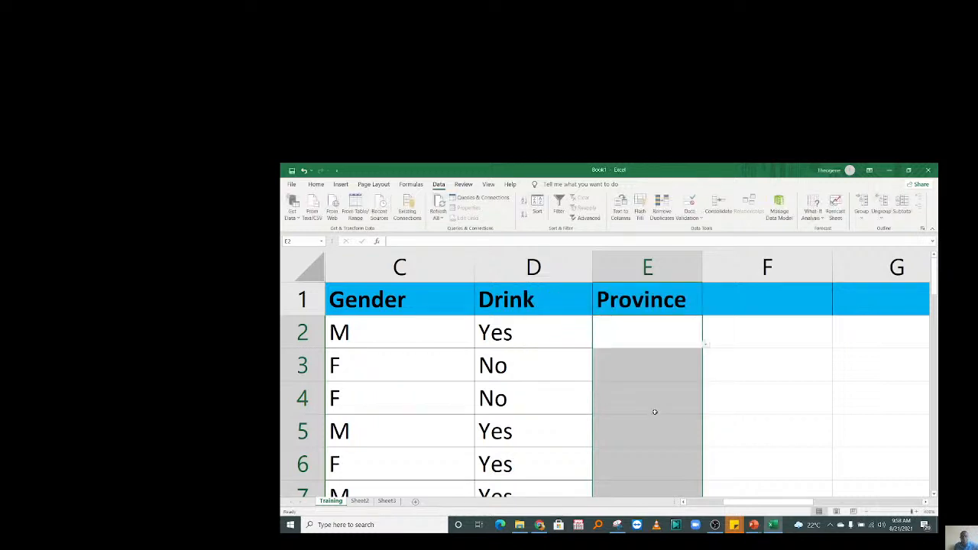
{"action": "left_click", "coordinate": [752, 401]}
{"action": "left_click", "coordinate": [648, 328]}
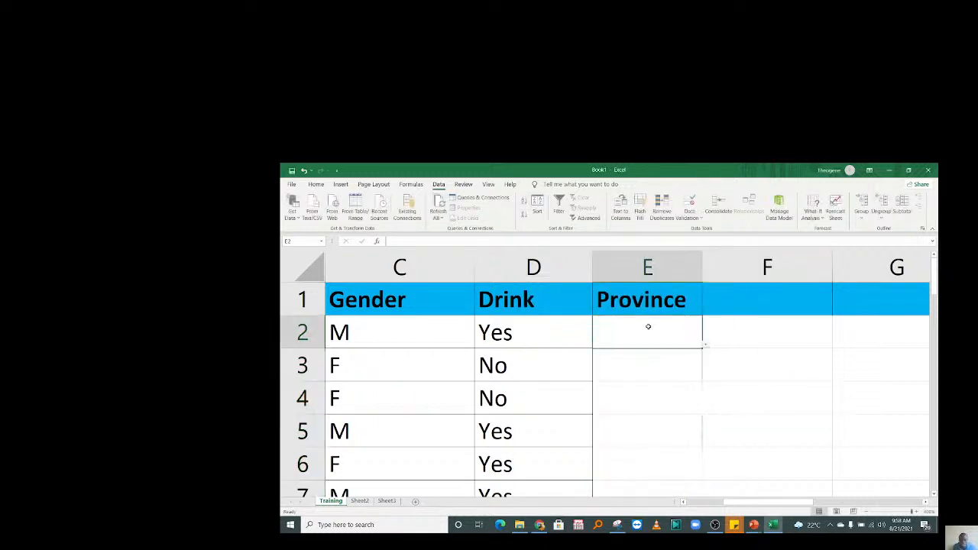
{"action": "left_click", "coordinate": [707, 348]}
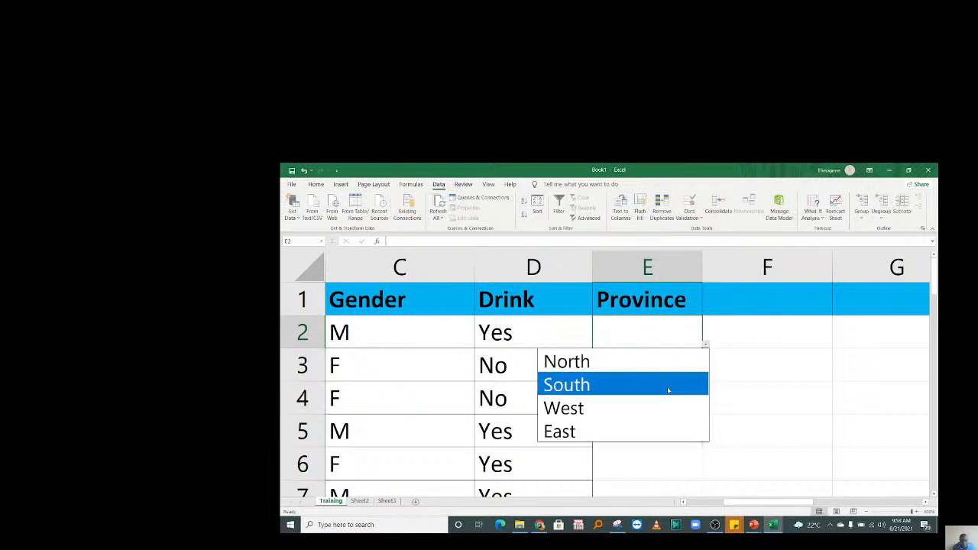
{"action": "left_click", "coordinate": [602, 366]}
{"action": "left_click", "coordinate": [676, 370]}
{"action": "left_click", "coordinate": [706, 377]}
{"action": "left_click", "coordinate": [625, 435]}
{"action": "left_click", "coordinate": [673, 403]}
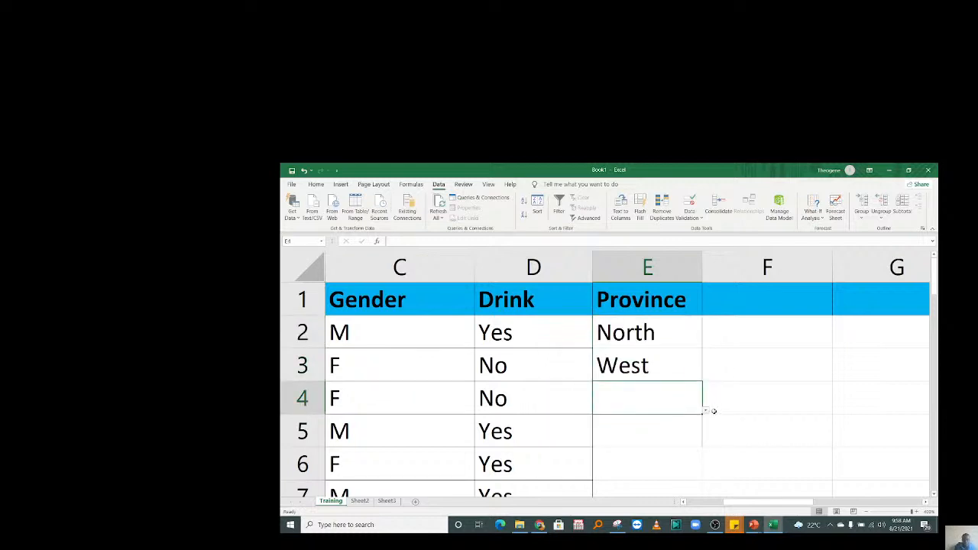
{"action": "left_click", "coordinate": [707, 410]}
{"action": "left_click", "coordinate": [623, 485]}
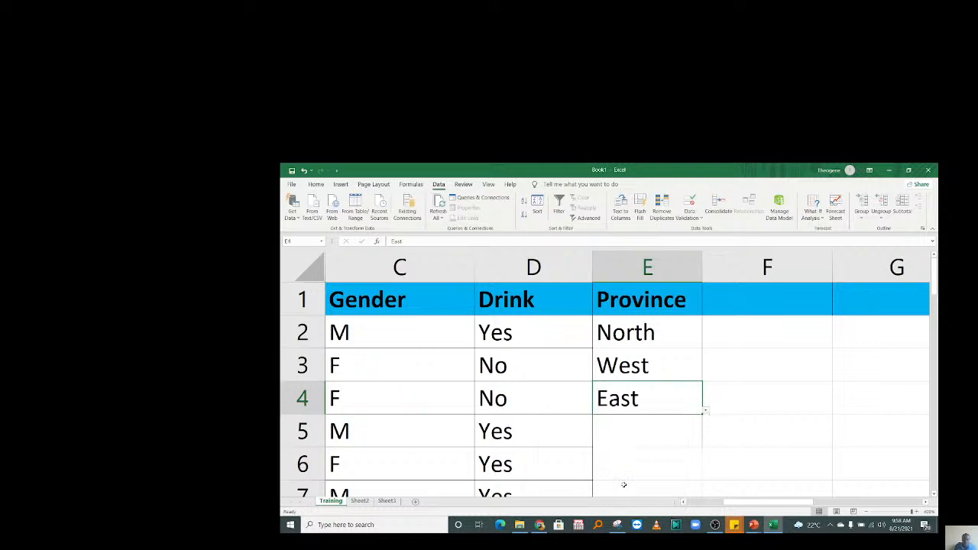
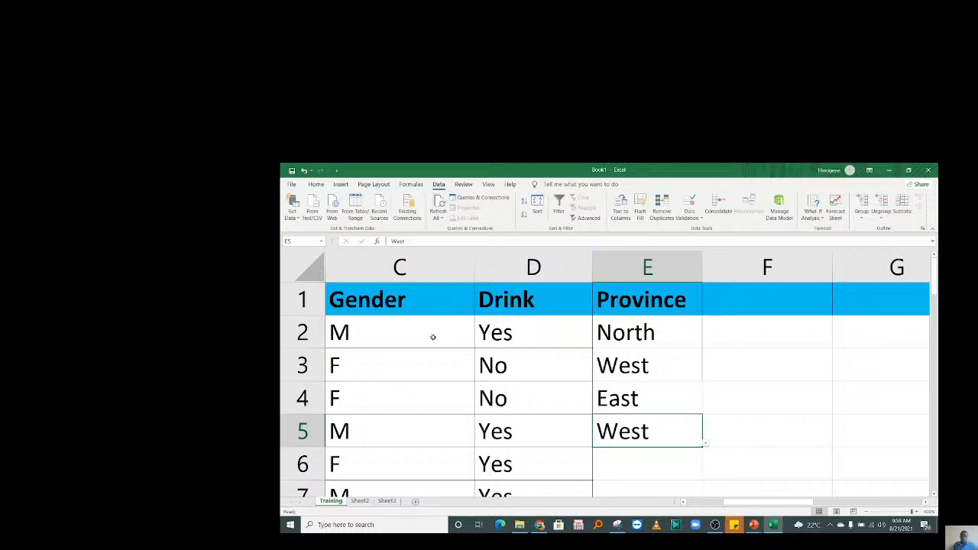
Test the Province validation by entering RIC in E6, then cancel the rejected entry.
{"action": "left_click", "coordinate": [712, 307]}
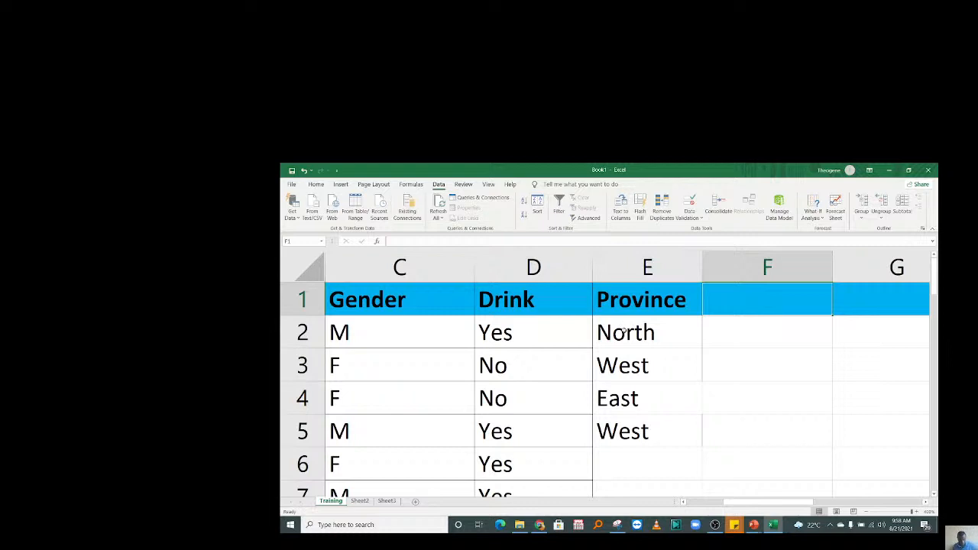
{"action": "left_click_drag", "start_coordinate": [655, 347], "coordinate": [653, 445]}
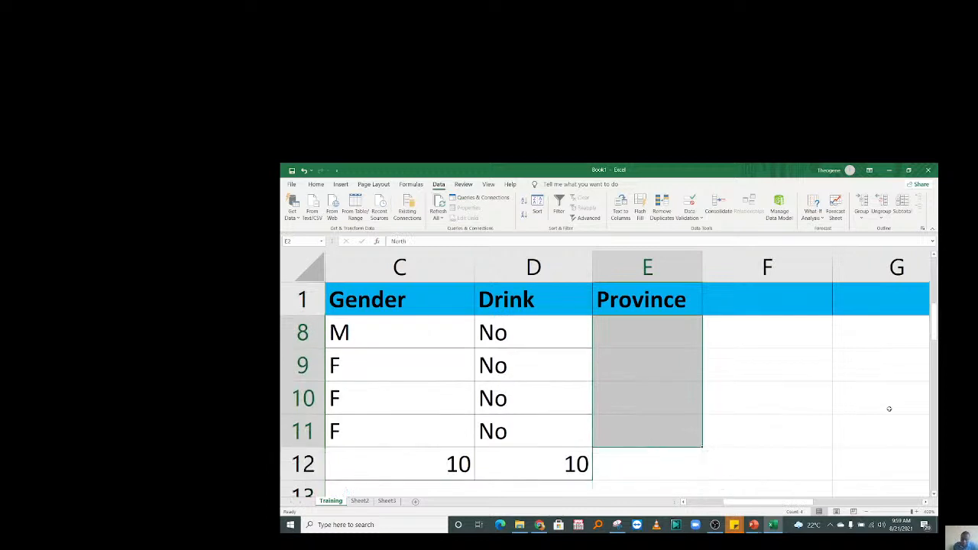
{"action": "scroll", "coordinate": [888, 409], "scroll_direction": "up", "scroll_amount": 2}
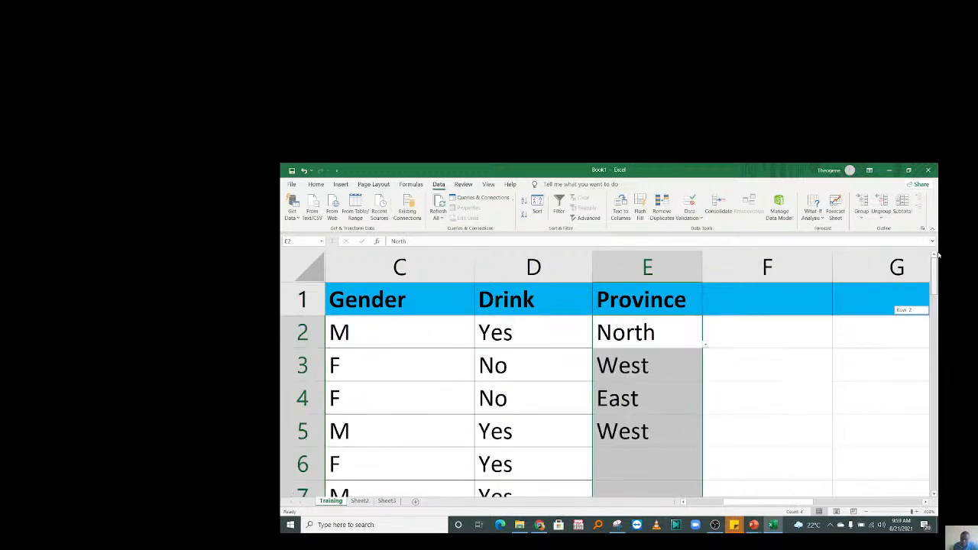
{"action": "left_click", "coordinate": [649, 464]}
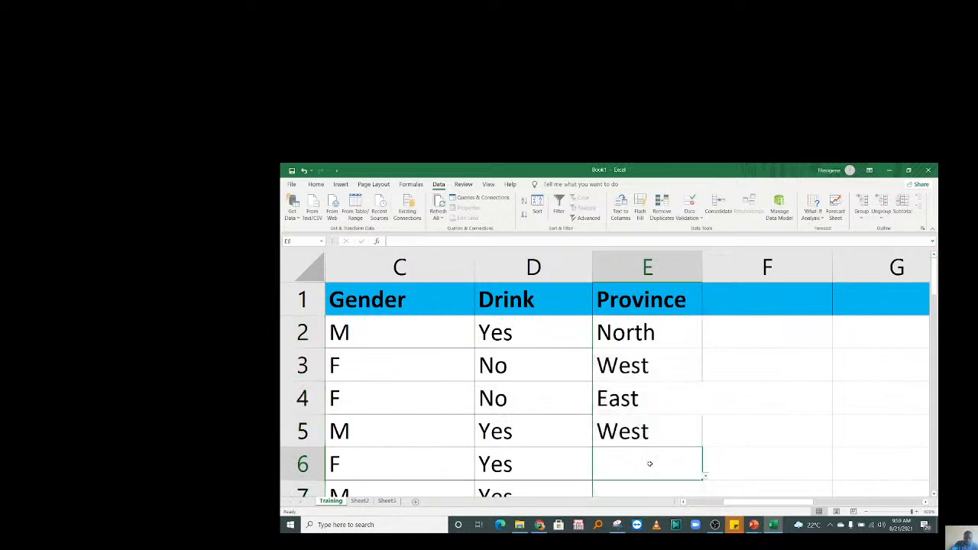
{"action": "type", "text": "RIC"}
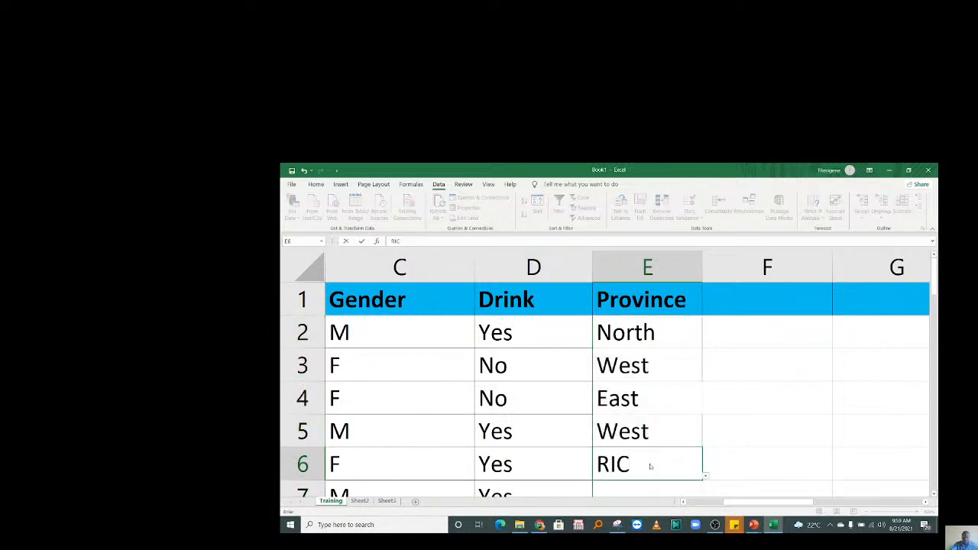
{"action": "key", "text": "Return"}
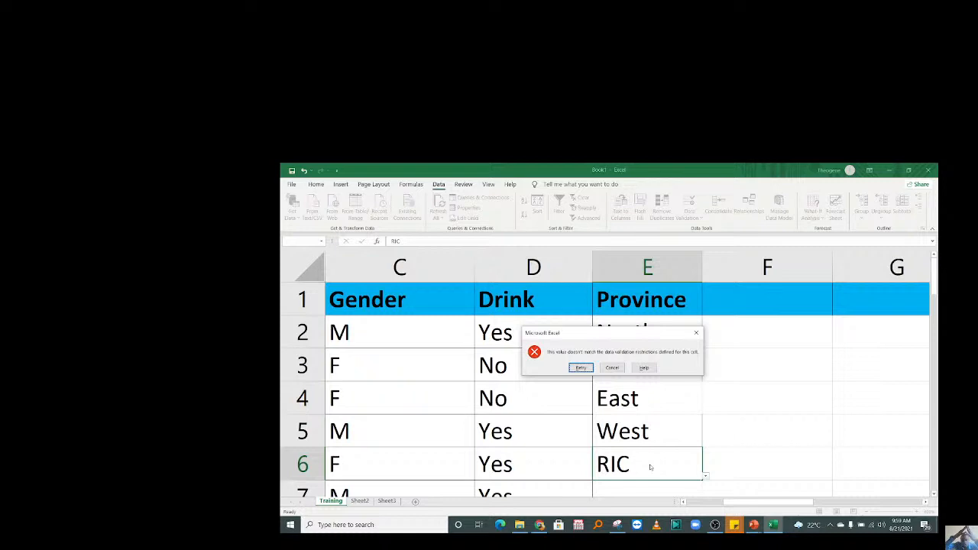
{"action": "key", "text": "Escape"}
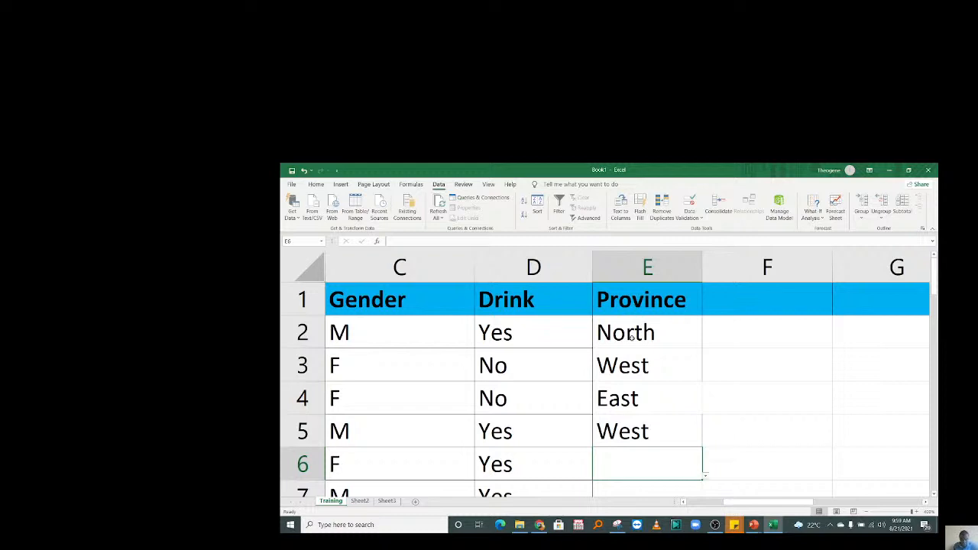
Select the Province cells and view their Data Validation list North,South,West,East.
{"action": "left_click_drag", "start_coordinate": [638, 330], "coordinate": [638, 398]}
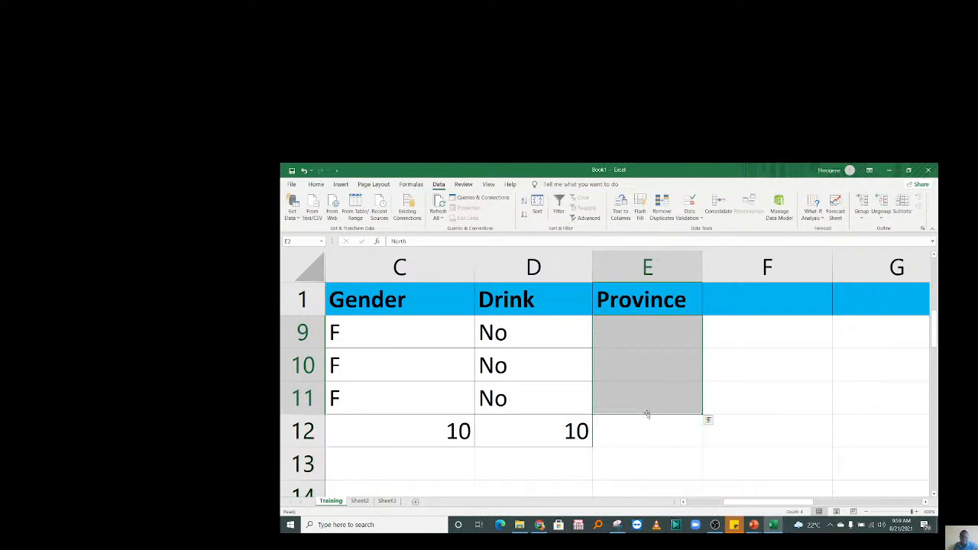
{"action": "scroll", "coordinate": [646, 413], "scroll_direction": "up", "scroll_amount": 3}
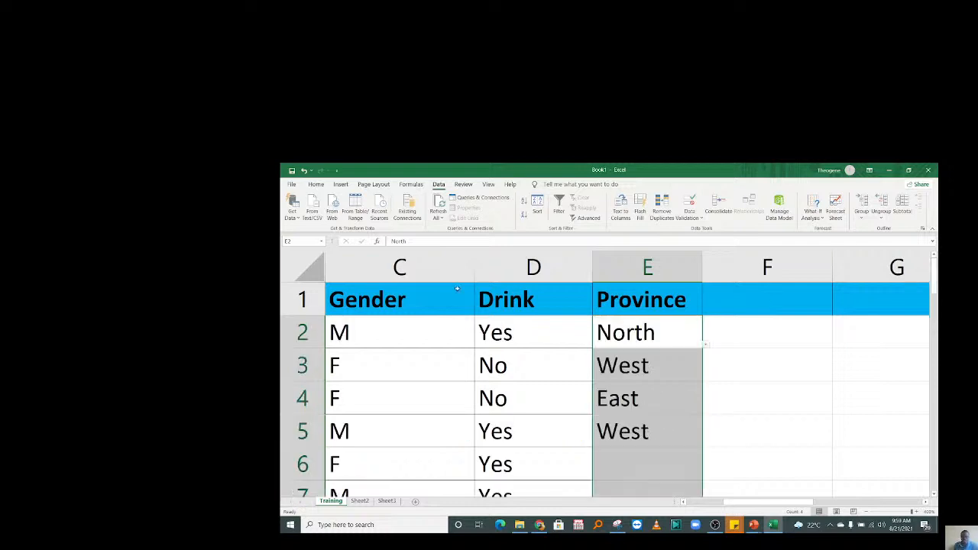
{"action": "left_click", "coordinate": [688, 217]}
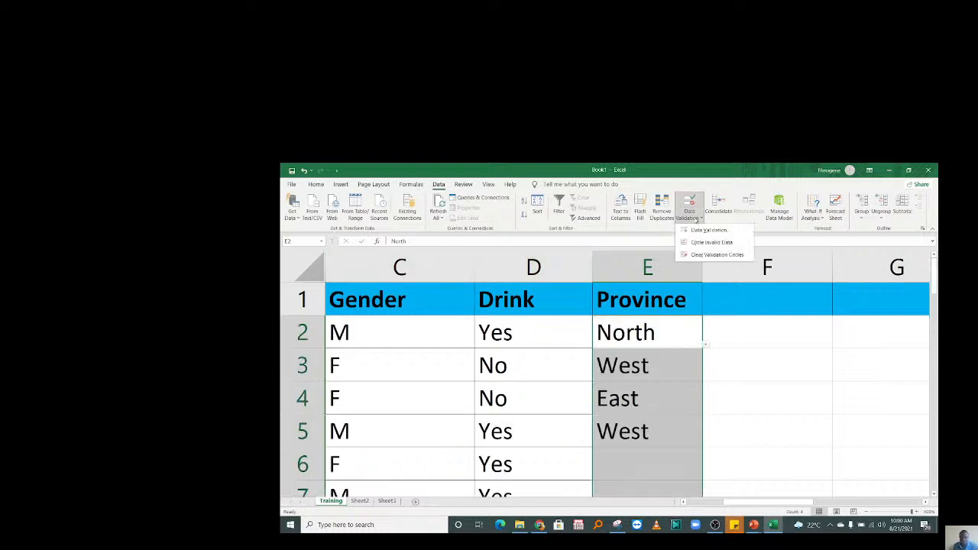
{"action": "left_click", "coordinate": [709, 230]}
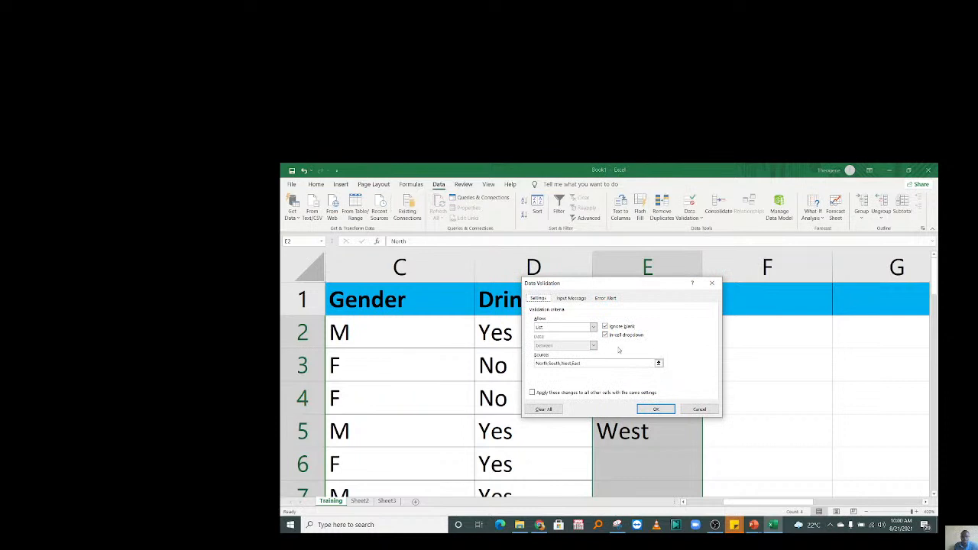
{"action": "left_click_drag", "start_coordinate": [609, 282], "coordinate": [650, 254]}
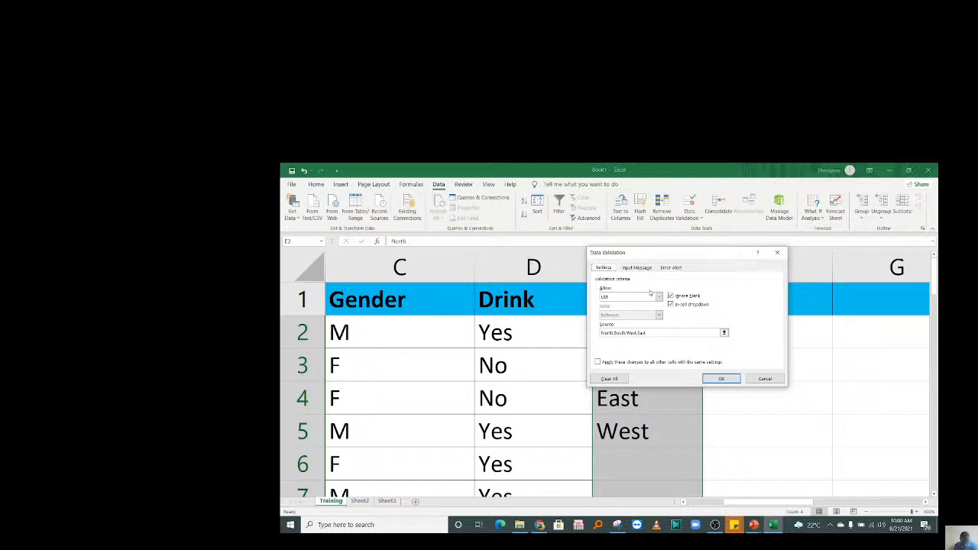
Add an input message titled 'STOP WIBESHYE' with a welcome line and 'Ongera uhitemo.', then check E6.
{"action": "left_click", "coordinate": [636, 268]}
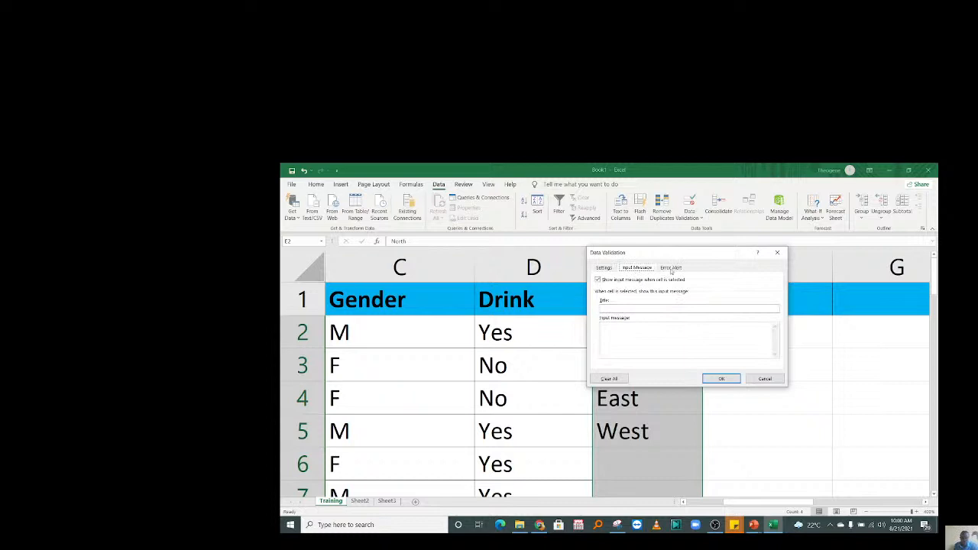
{"action": "left_click", "coordinate": [610, 309]}
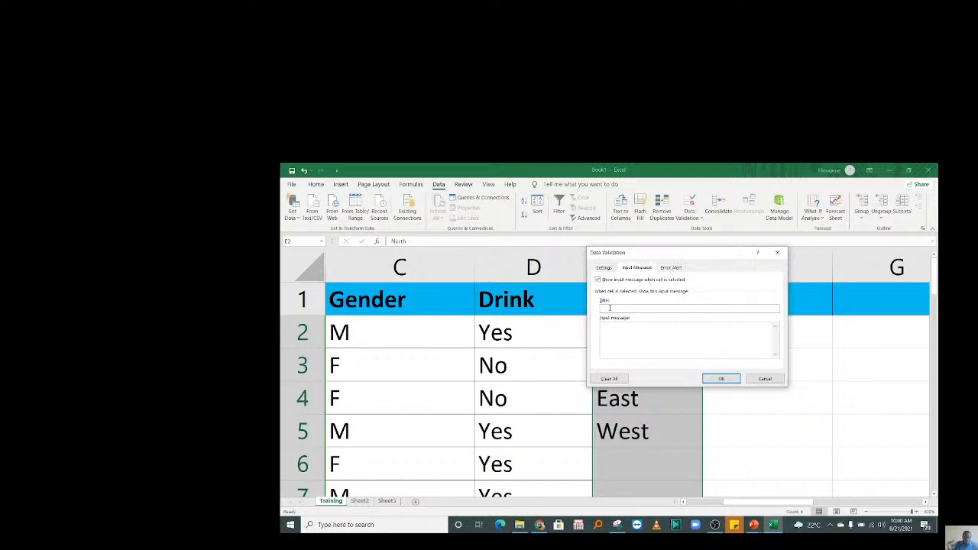
{"action": "type", "text": "STOP"}
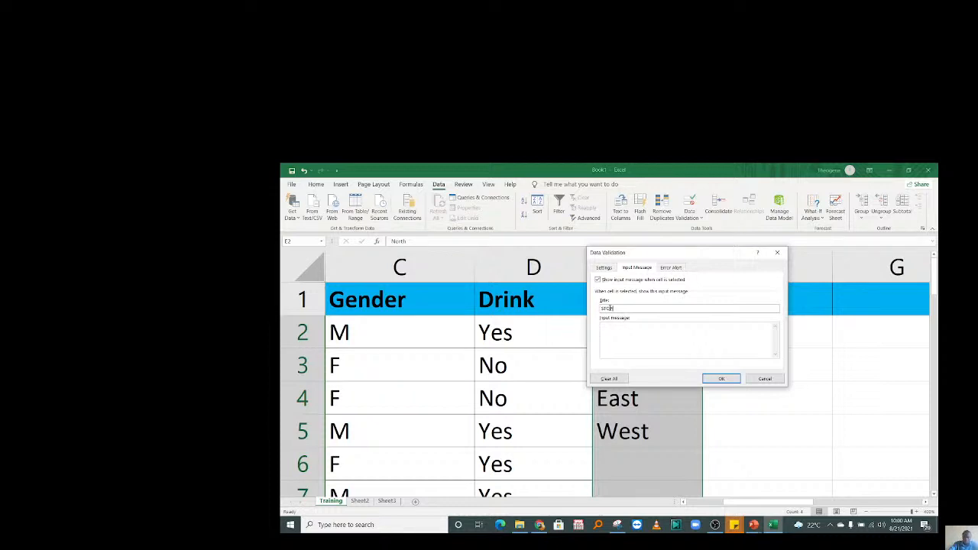
{"action": "type", "text": " WIBESHYE"}
{"action": "left_click", "coordinate": [624, 324]}
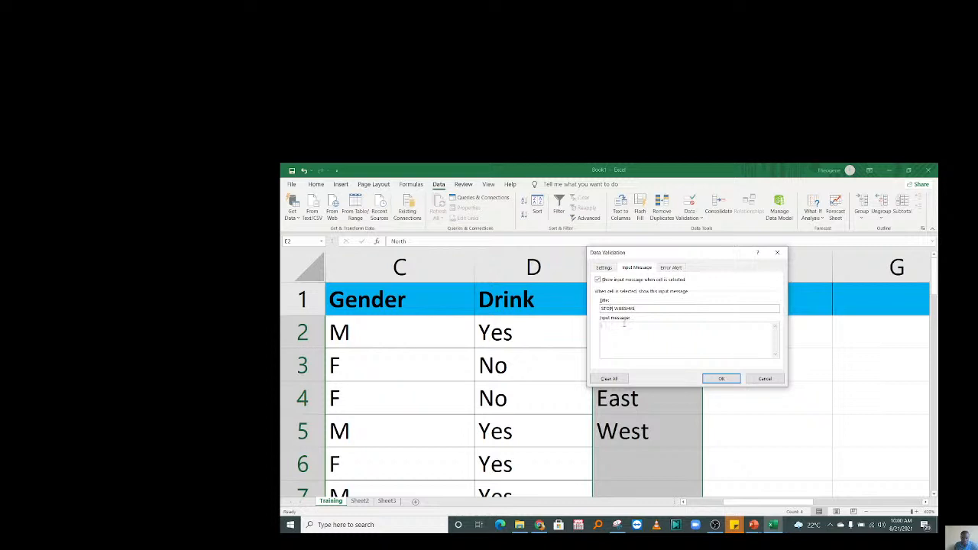
{"action": "type", "text": "Welcome Bitanbyo."}
{"action": "key", "text": "Return"}
{"action": "key", "text": "Return"}
{"action": "type", "text": "Ongera uhitemo"}
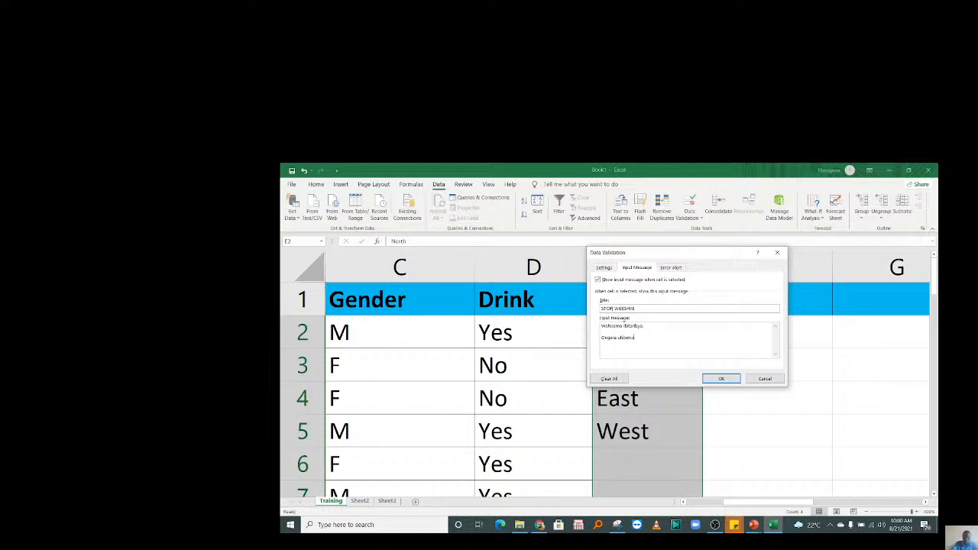
{"action": "type", "text": "."}
{"action": "left_click", "coordinate": [720, 379]}
{"action": "left_click", "coordinate": [649, 458]}
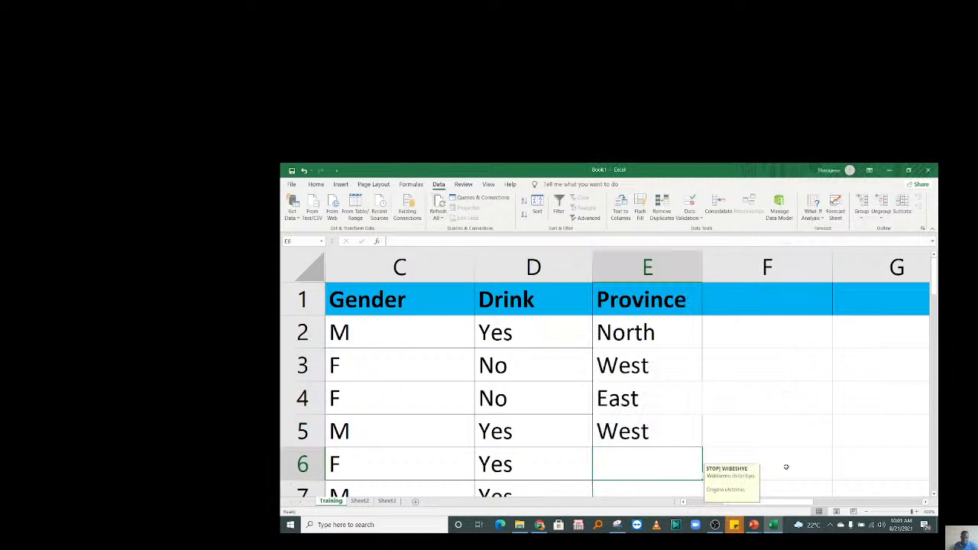
{"action": "type", "text": "RIC"}
{"action": "key", "text": "Return"}
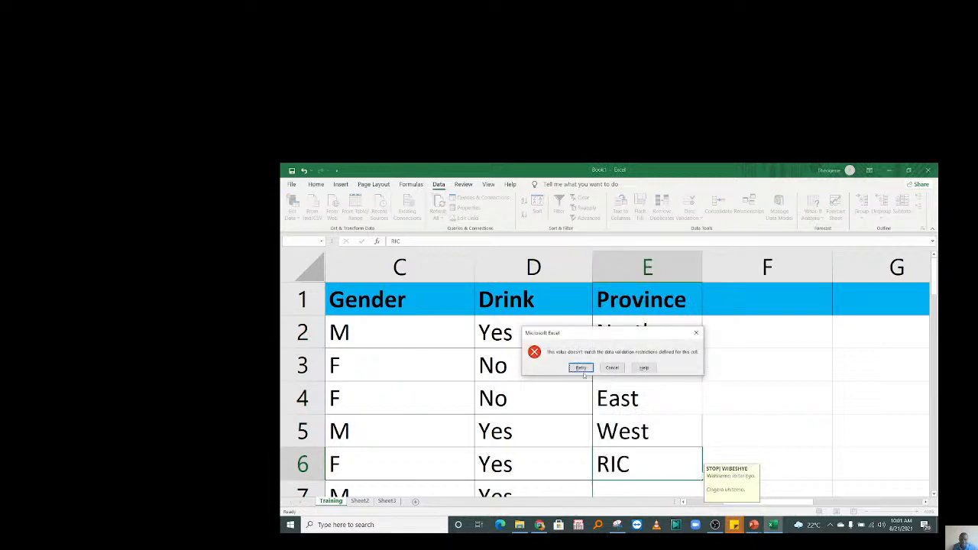
{"action": "key", "text": "Escape"}
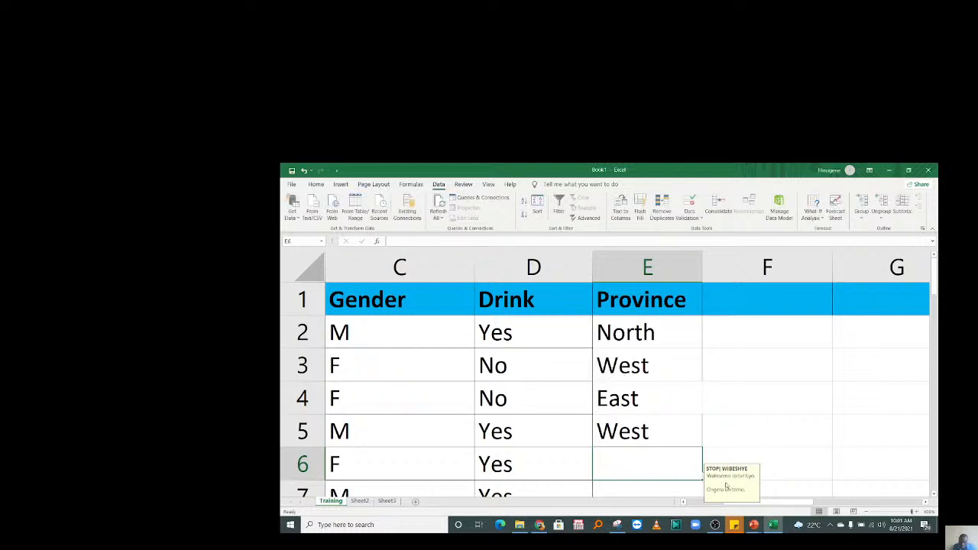
{"action": "left_click", "coordinate": [732, 379]}
{"action": "left_click", "coordinate": [658, 390]}
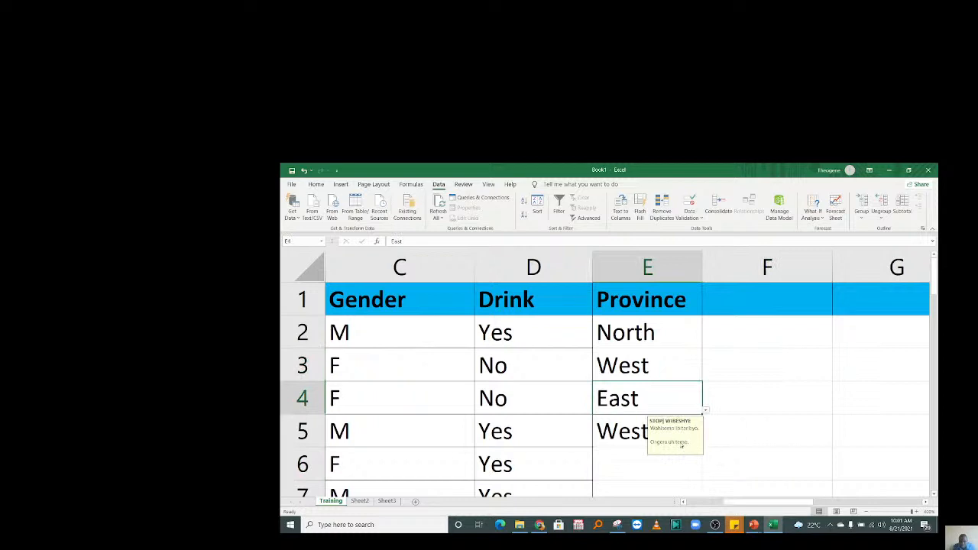
{"action": "key", "text": "Up"}
{"action": "key", "text": "Up"}
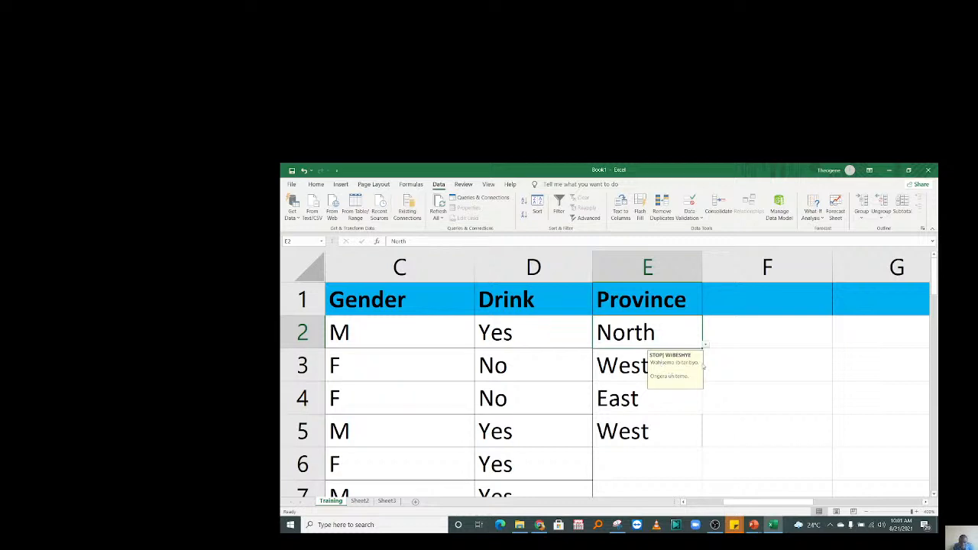
{"action": "left_click", "coordinate": [634, 390]}
{"action": "left_click", "coordinate": [648, 324]}
Reopen the Province validation and retitle the input message 'HITAMO NEZA'.
{"action": "left_click_drag", "start_coordinate": [642, 333], "coordinate": [641, 458]}
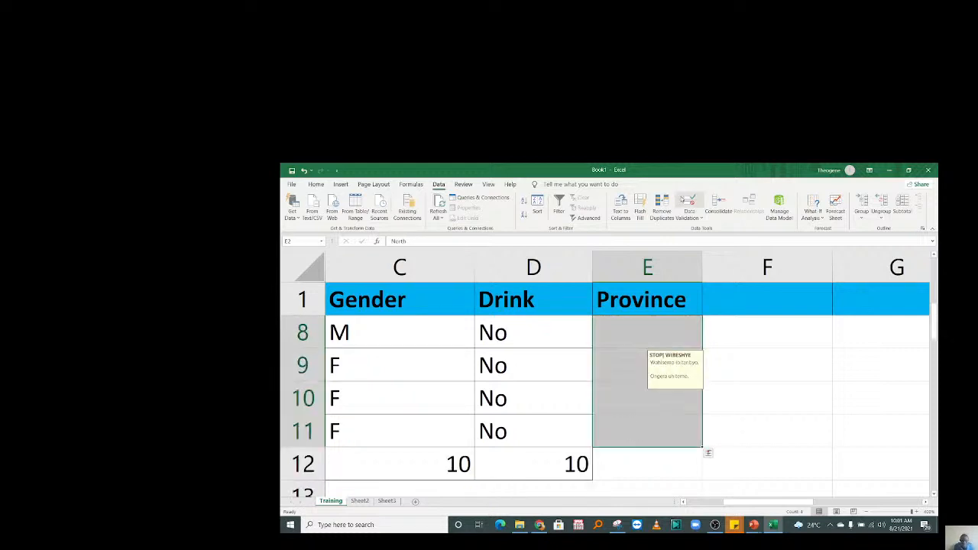
{"action": "left_click", "coordinate": [689, 217]}
{"action": "left_click", "coordinate": [707, 230]}
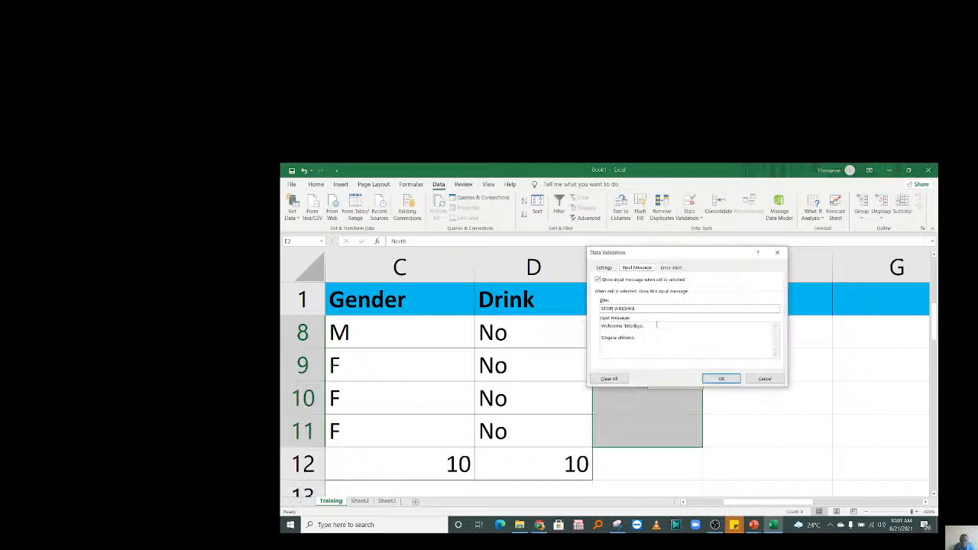
{"action": "left_click_drag", "start_coordinate": [644, 337], "coordinate": [599, 309]}
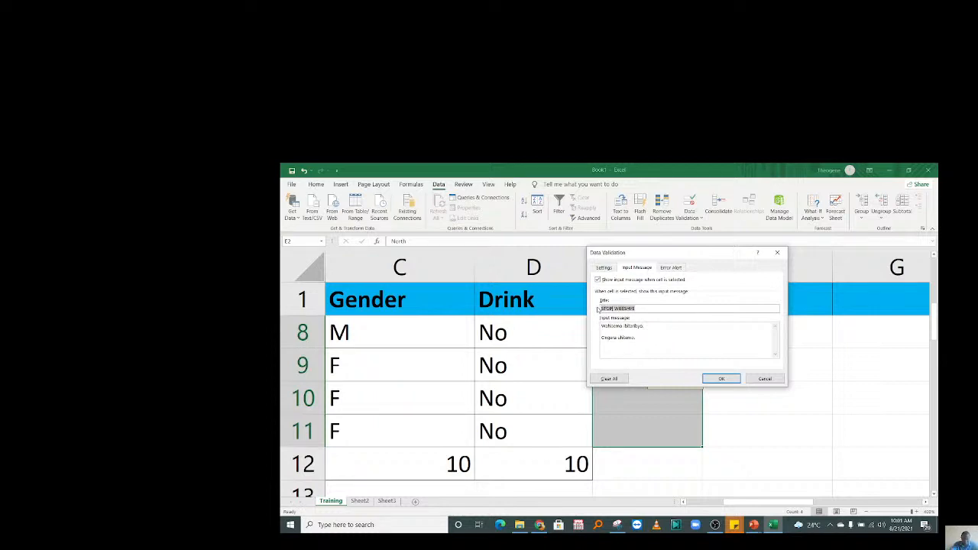
{"action": "type", "text": "HITAMO NEZA"}
Replace the message with 'Ugomba guhitamo intaro yawe ncza.' and 'Please choose the right province.', then check E8.
{"action": "key", "text": "Tab"}
{"action": "type", "text": "U"}
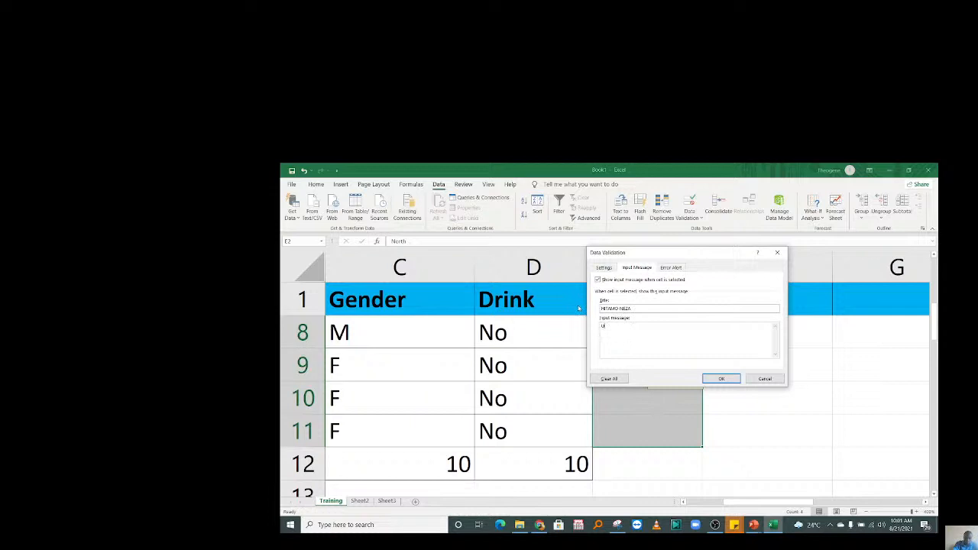
{"action": "type", "text": "gomba guhitamo"}
{"action": "type", "text": "intaro yawe nc"}
{"action": "type", "text": "za."}
{"action": "key", "text": "Return"}
{"action": "key", "text": "Return"}
{"action": "type", "text": "Please choi"}
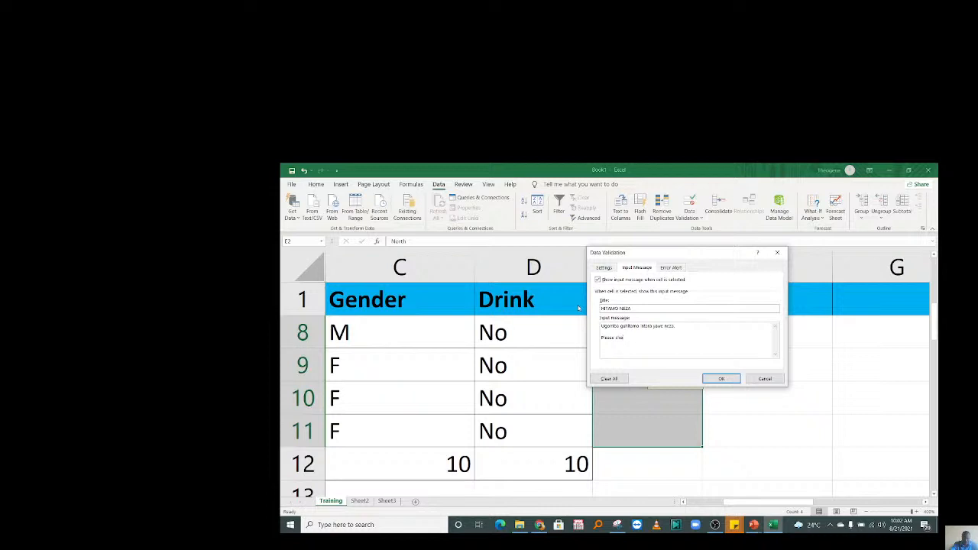
{"action": "type", "text": "ose"}
{"action": "type", "text": "the right"}
{"action": "type", "text": "province."}
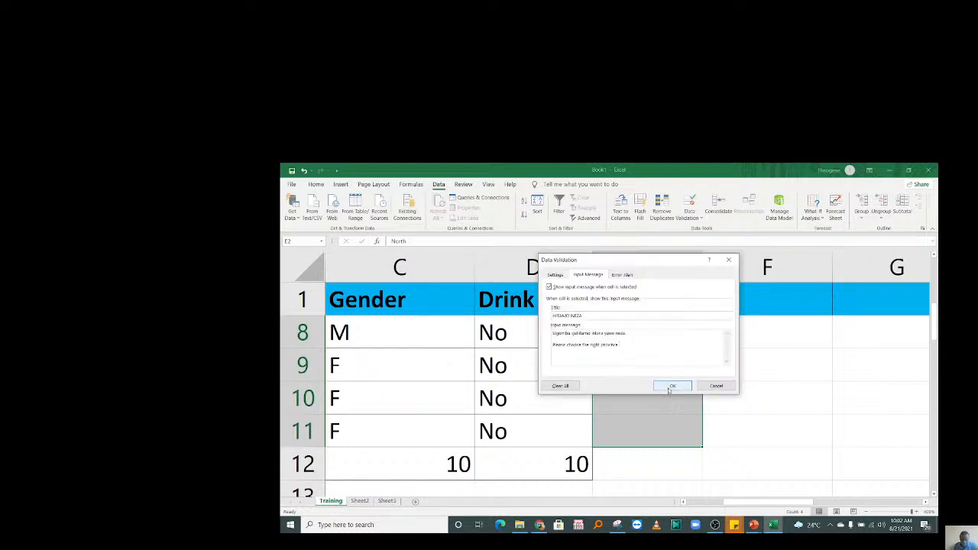
{"action": "left_click", "coordinate": [721, 378]}
{"action": "left_click", "coordinate": [566, 442]}
{"action": "left_click", "coordinate": [625, 328]}
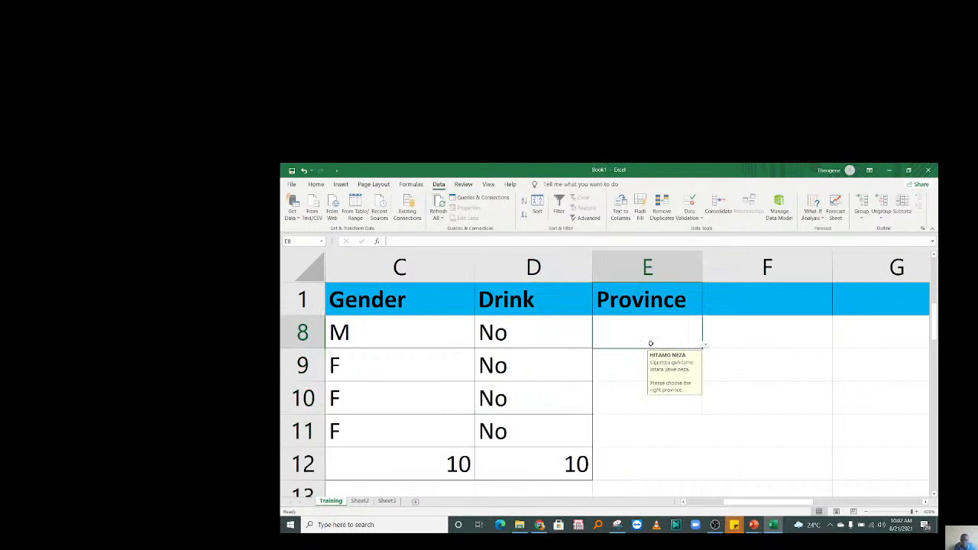
Enter South as the province in cell E8.
{"action": "key", "text": "Down"}
{"action": "key", "text": "Down"}
{"action": "key", "text": "Down"}
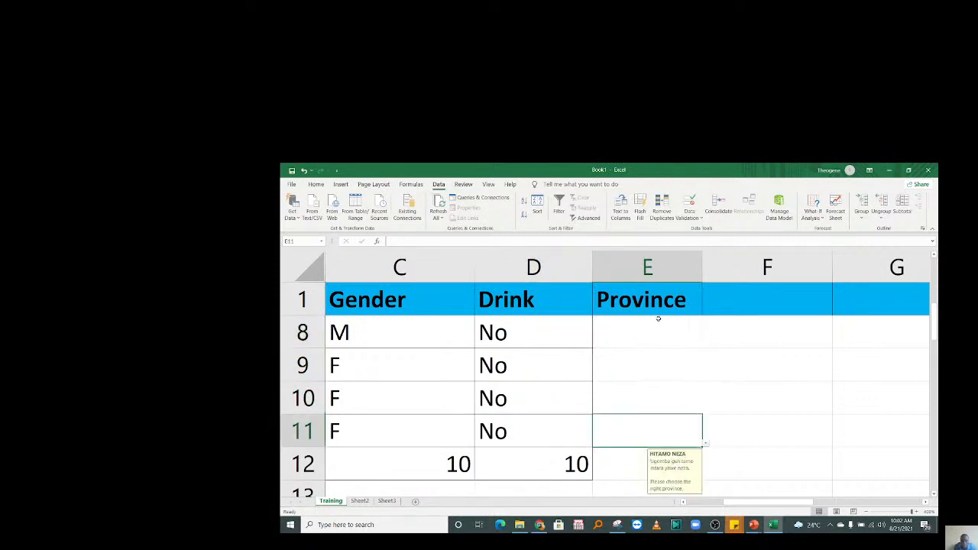
{"action": "left_click", "coordinate": [657, 327]}
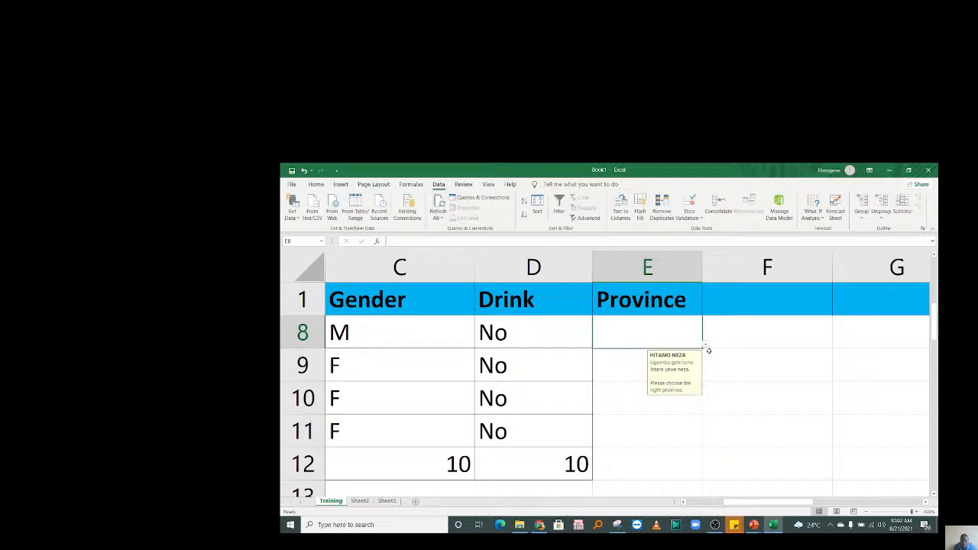
{"action": "type", "text": "South"}
{"action": "key", "text": "Return"}
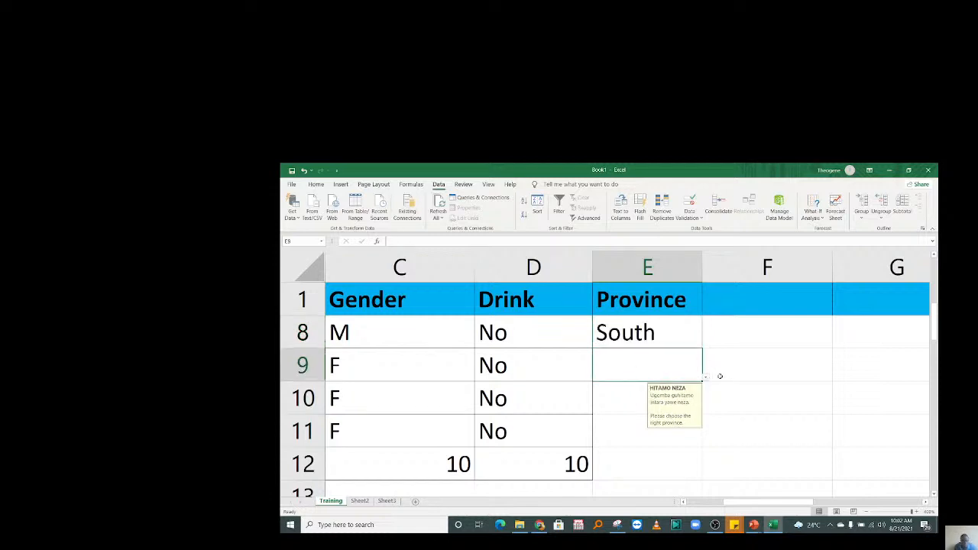
Select the Province cells from E2 down to E11.
{"action": "left_click", "coordinate": [642, 334]}
{"action": "left_click_drag", "start_coordinate": [641, 334], "coordinate": [637, 400]}
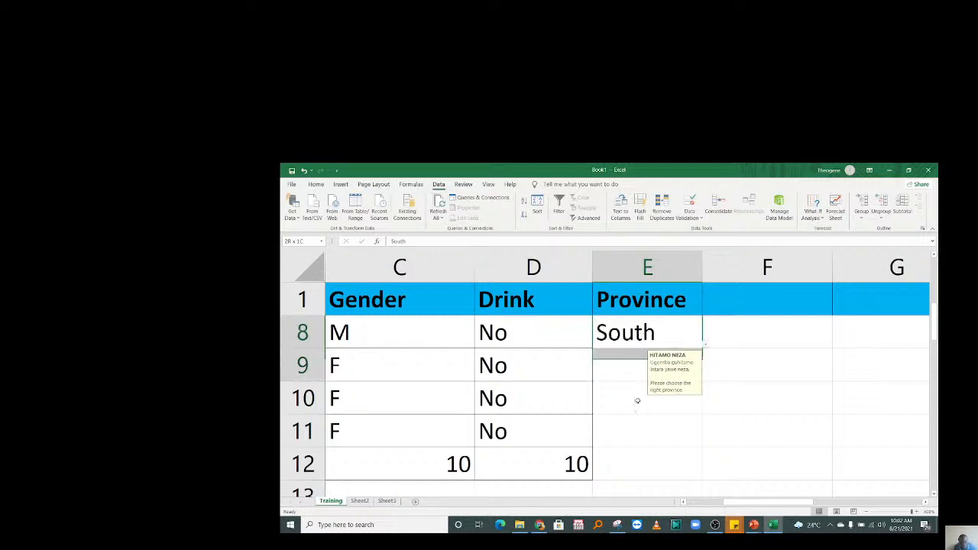
{"action": "left_click_drag", "start_coordinate": [933, 327], "coordinate": [937, 246]}
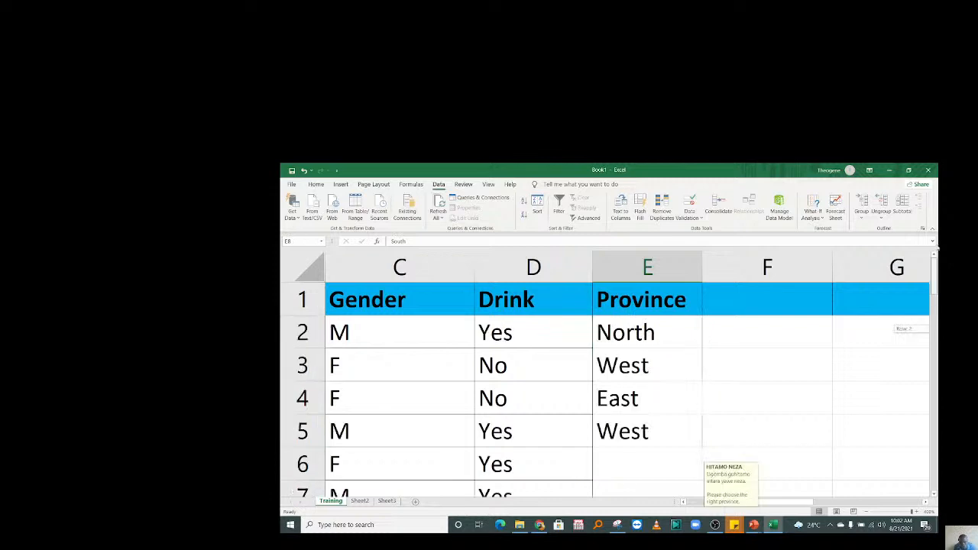
{"action": "left_click_drag", "start_coordinate": [635, 333], "coordinate": [623, 364]}
Set a Warning error alert titled STOP, beginning the message 'This province does not exist'.
{"action": "left_click", "coordinate": [687, 217]}
{"action": "left_click", "coordinate": [699, 233]}
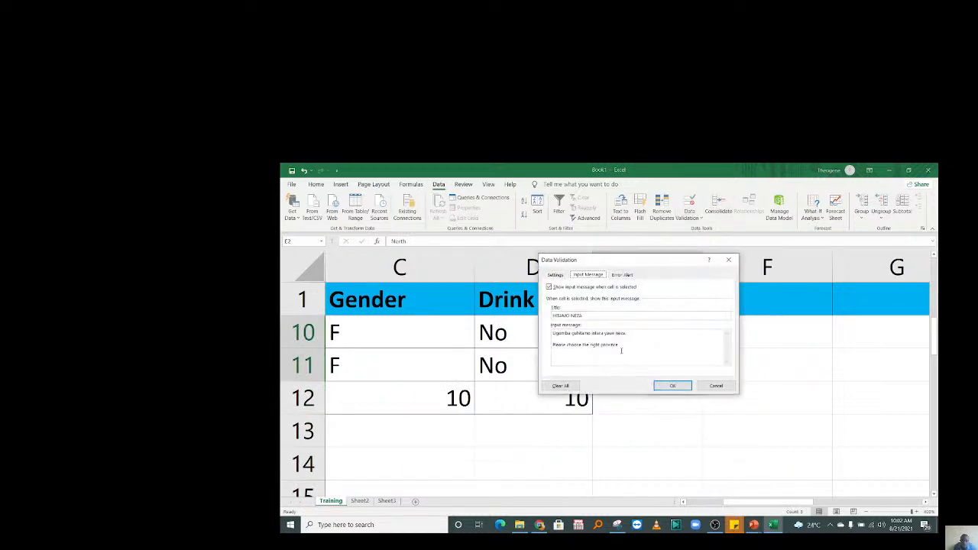
{"action": "left_click", "coordinate": [622, 274]}
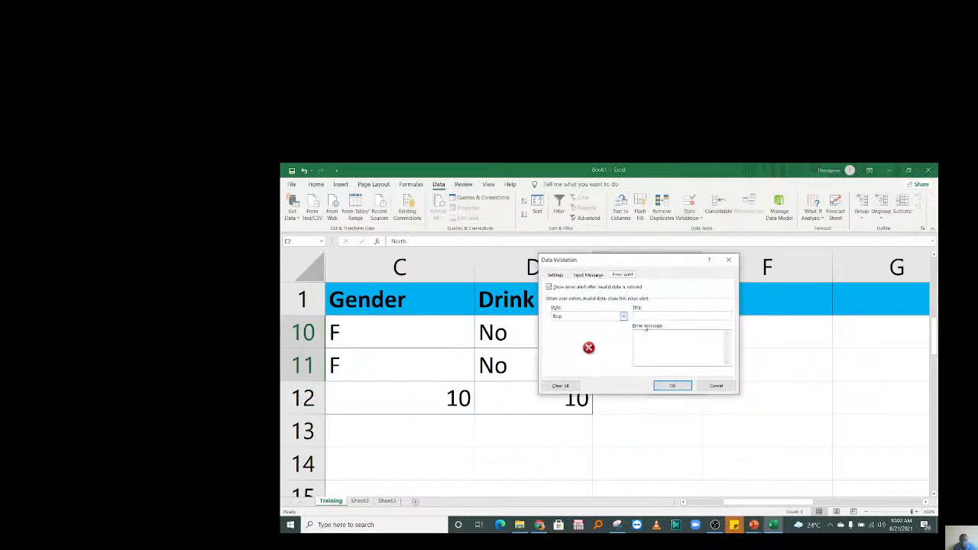
{"action": "left_click", "coordinate": [575, 318]}
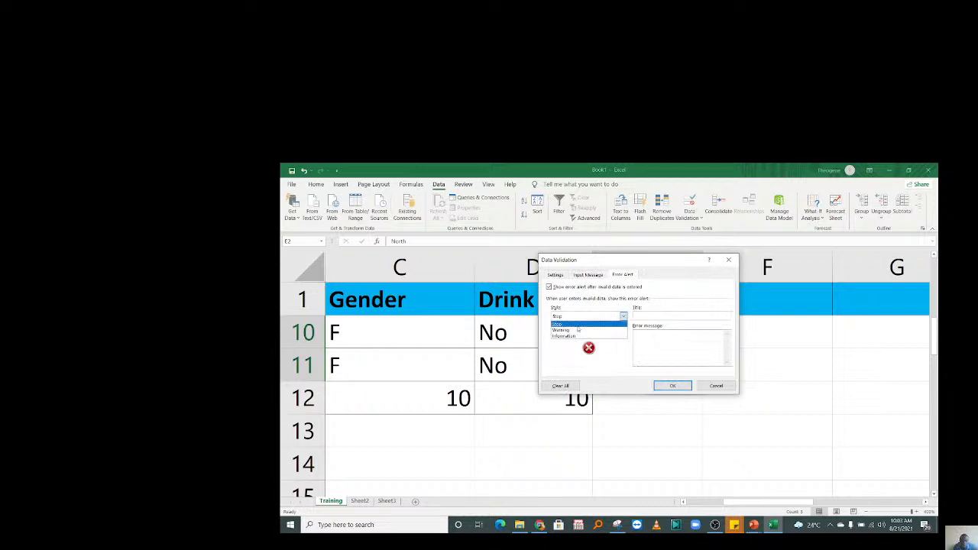
{"action": "left_click", "coordinate": [577, 330]}
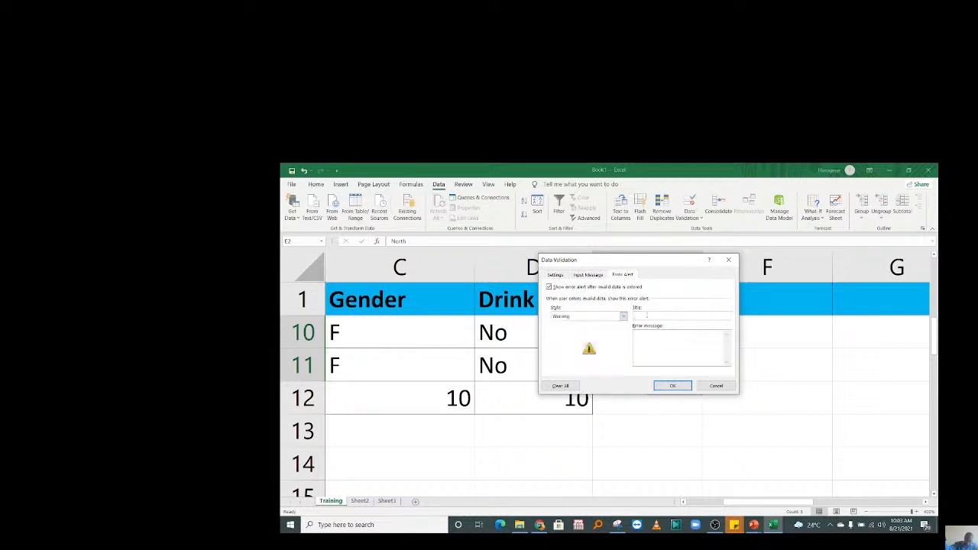
{"action": "left_click", "coordinate": [646, 315]}
{"action": "type", "text": "TOP"}
{"action": "left_click", "coordinate": [651, 344]}
{"action": "type", "text": "This province does n"}
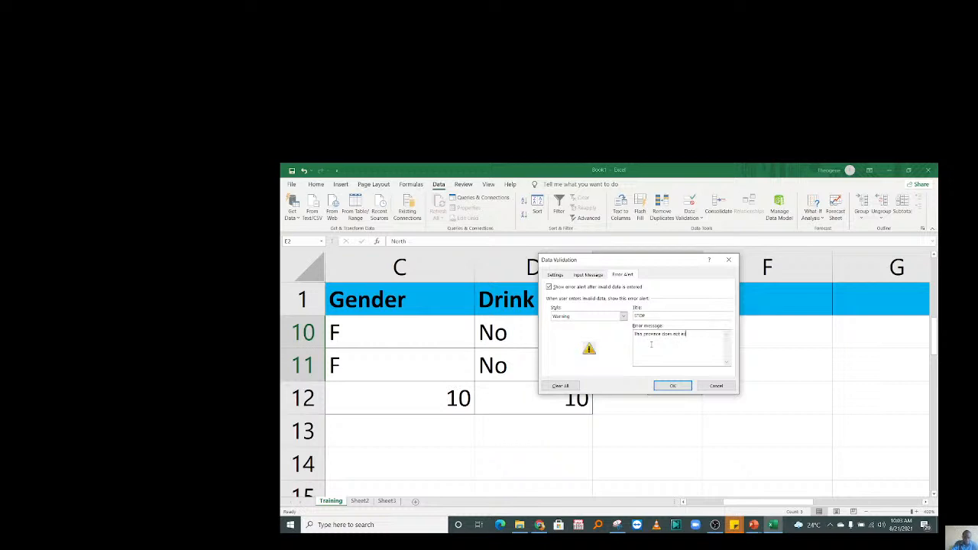
{"action": "type", "text": "ot ex"}
{"action": "left_click", "coordinate": [672, 385]}
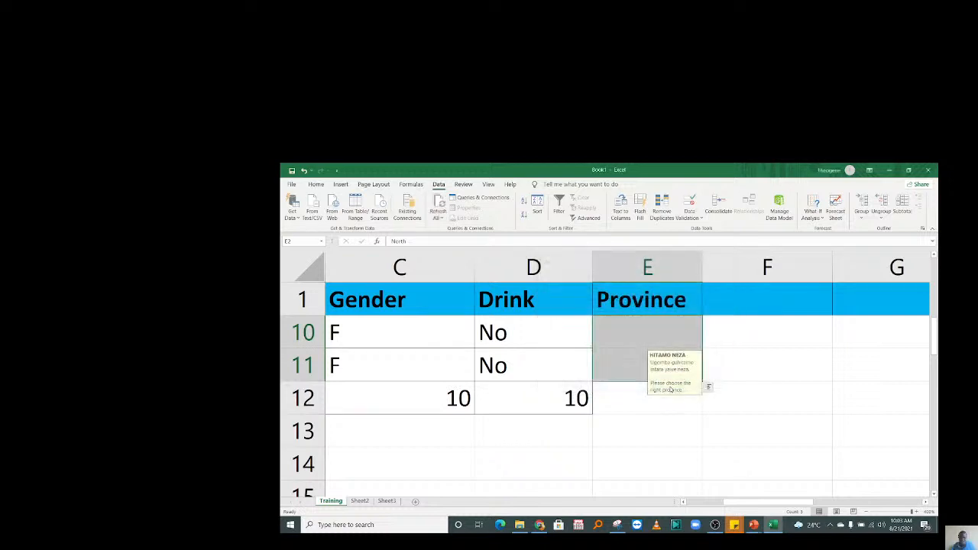
{"action": "left_click", "coordinate": [720, 313]}
{"action": "left_click_drag", "start_coordinate": [935, 322], "coordinate": [935, 263]}
{"action": "left_click", "coordinate": [657, 459]}
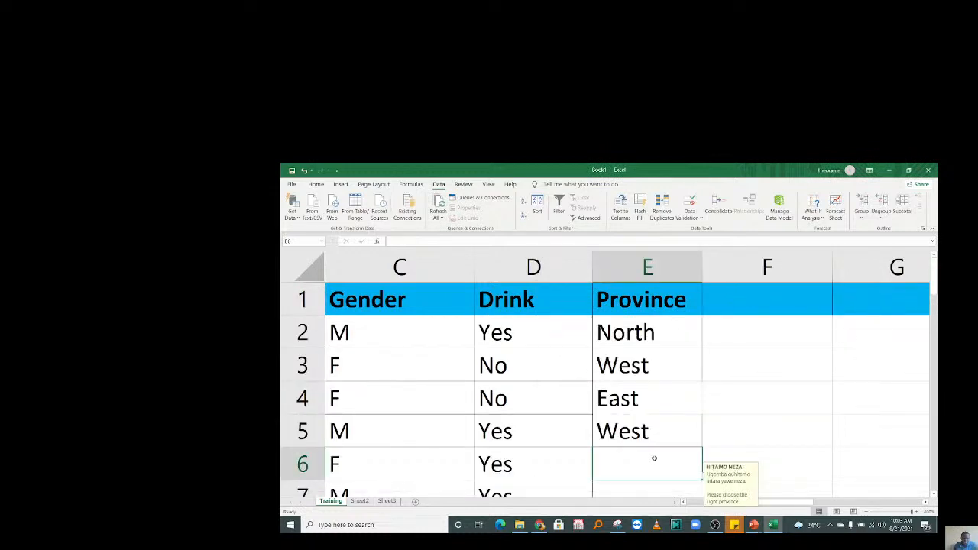
{"action": "type", "text": "RIC"}
{"action": "key", "text": "Return"}
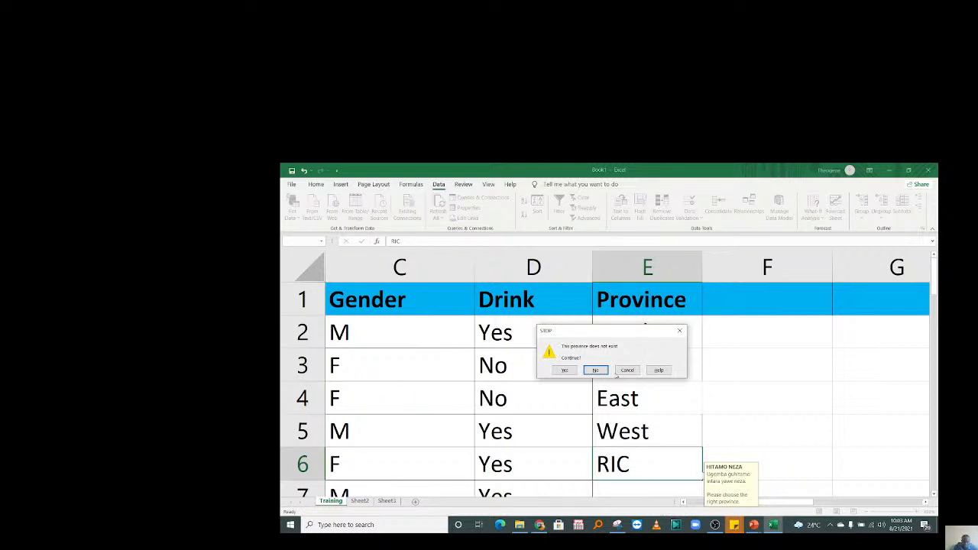
{"action": "left_click", "coordinate": [626, 369]}
{"action": "left_click", "coordinate": [650, 374]}
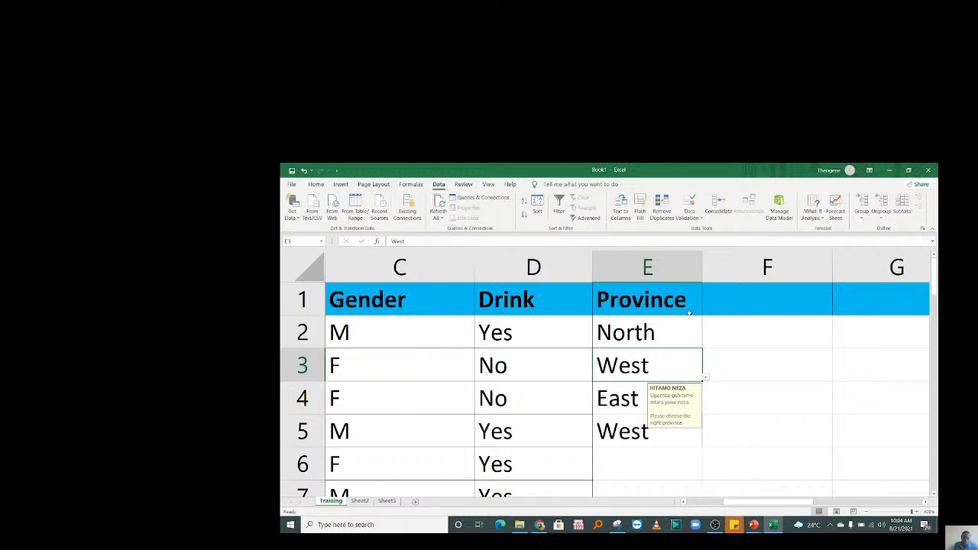
{"action": "left_click", "coordinate": [663, 327]}
{"action": "key", "text": "Left"}
{"action": "key", "text": "Left"}
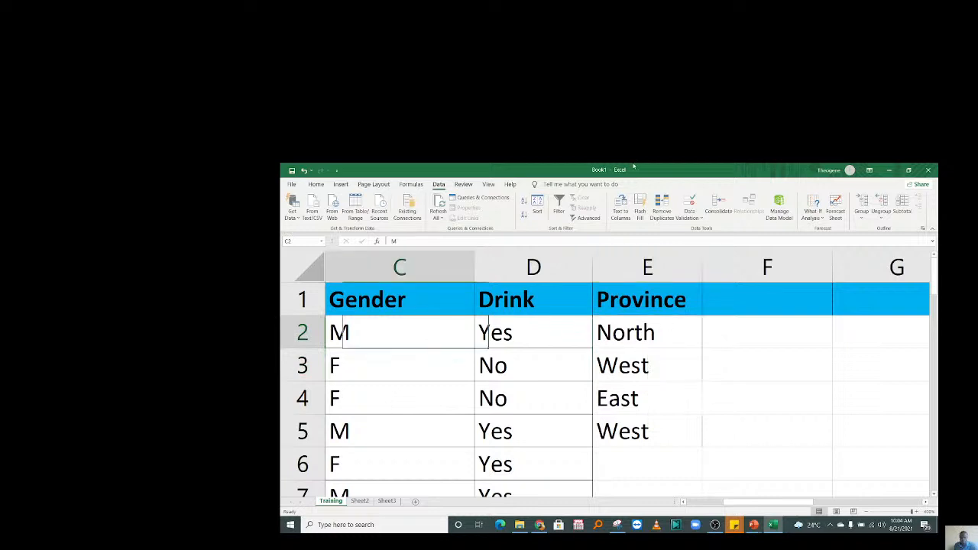
{"action": "key", "text": "Left"}
{"action": "key", "text": "Left"}
{"action": "left_click", "coordinate": [413, 390]}
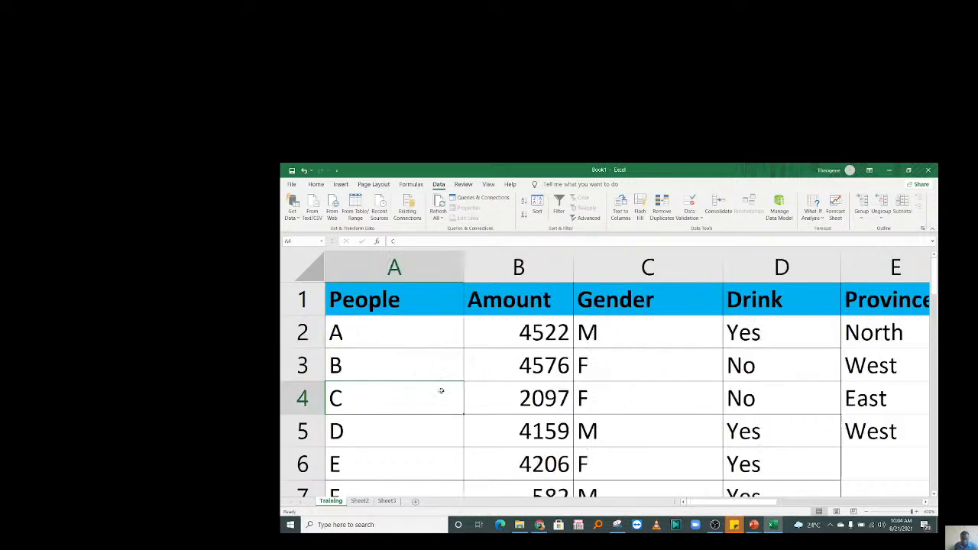
{"action": "left_click", "coordinate": [508, 459]}
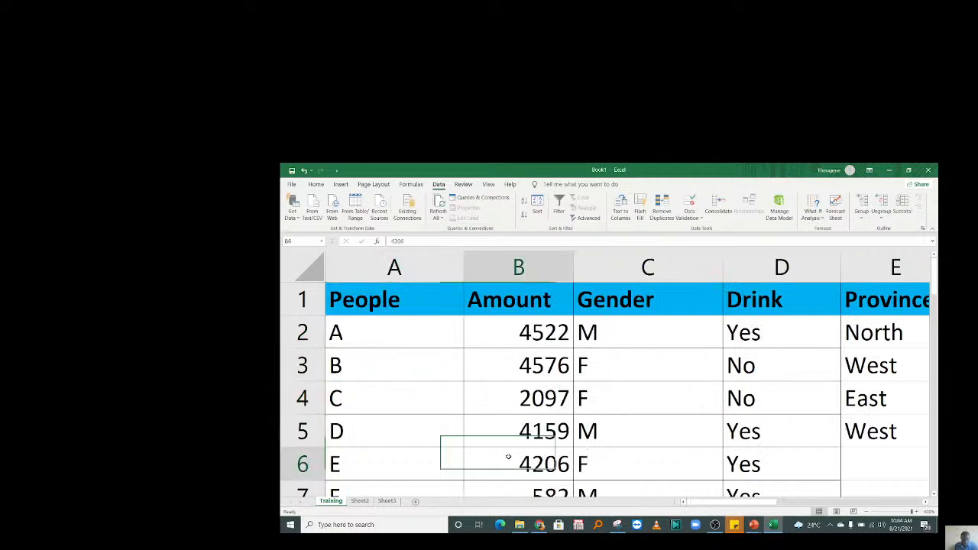
{"action": "scroll", "coordinate": [509, 457], "scroll_direction": "down", "scroll_amount": 1}
{"action": "left_click", "coordinate": [509, 457]}
{"action": "key", "text": "Down"}
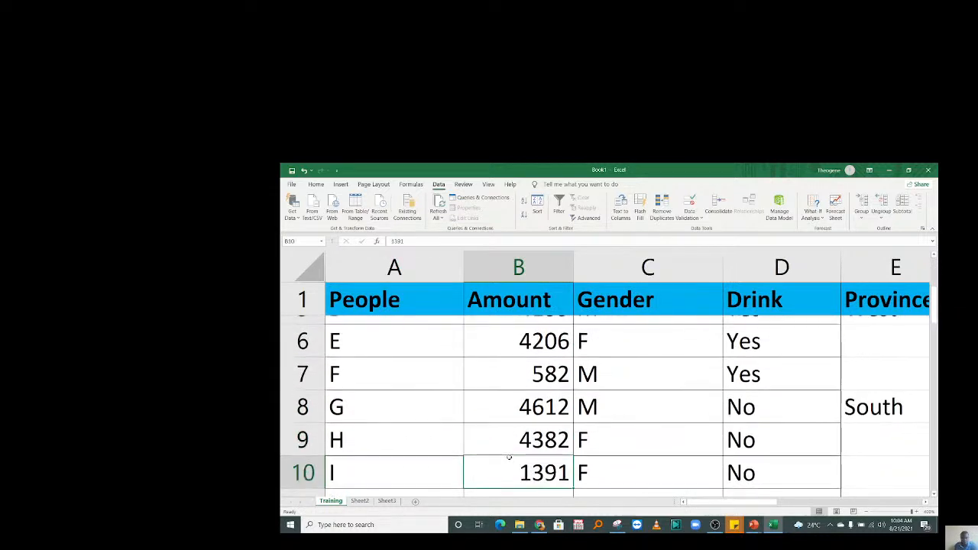
{"action": "scroll", "coordinate": [508, 457], "scroll_direction": "down", "scroll_amount": 1}
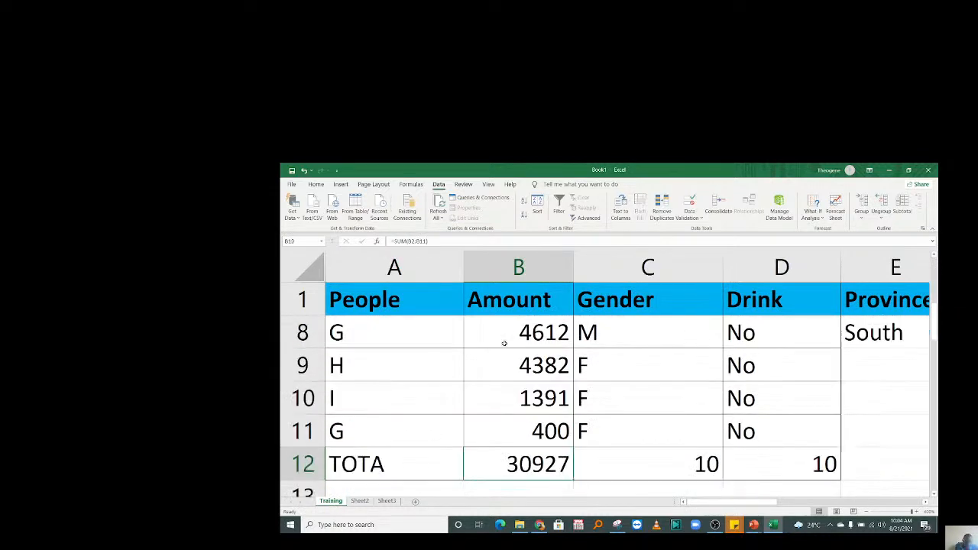
{"action": "left_click", "coordinate": [415, 400]}
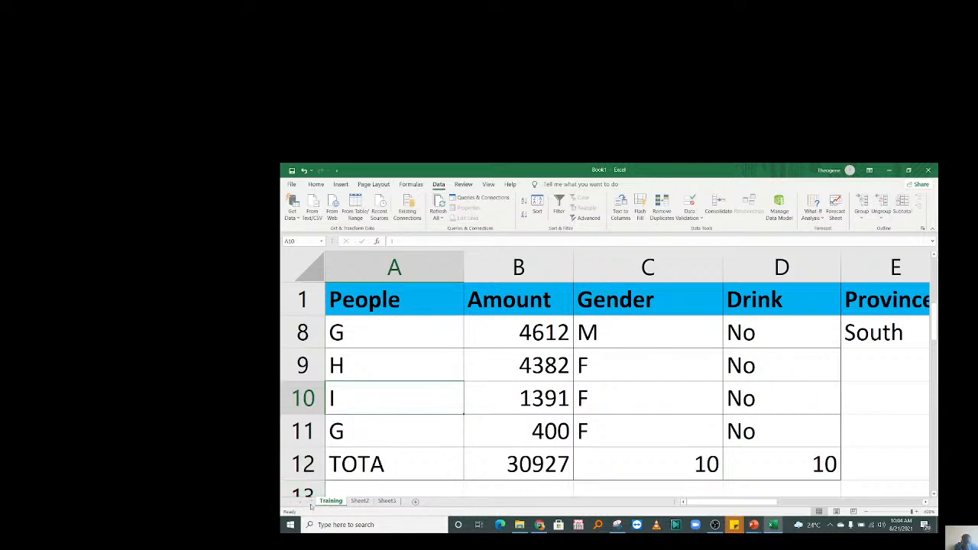
Copy the Training sheet to the end of the workbook as Training (2) and switch to it.
{"action": "right_click", "coordinate": [327, 503]}
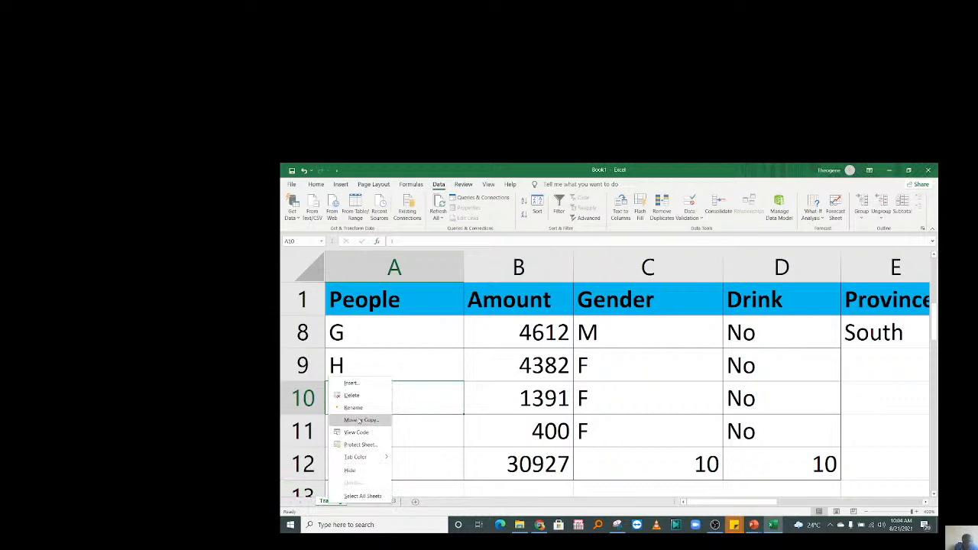
{"action": "left_click", "coordinate": [359, 420]}
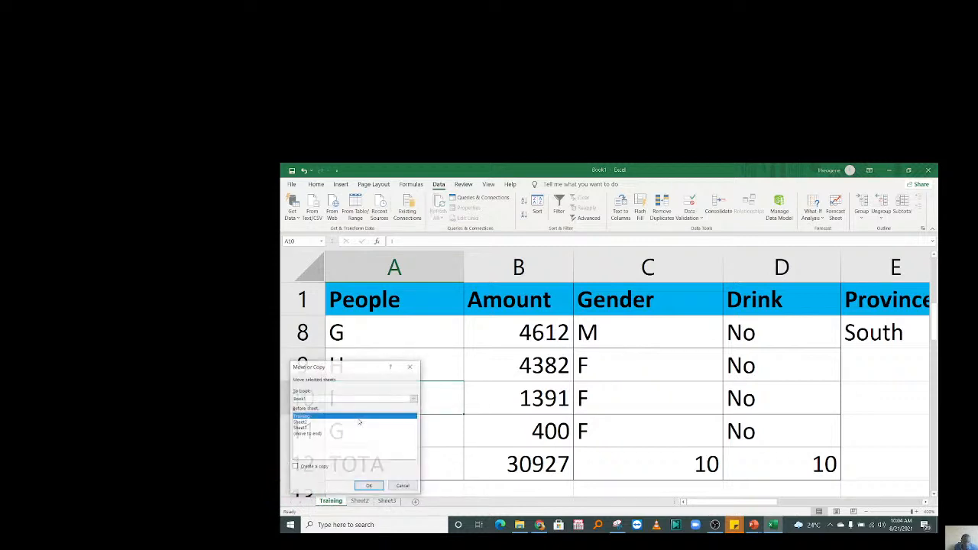
{"action": "left_click", "coordinate": [306, 434]}
{"action": "left_click", "coordinate": [304, 466]}
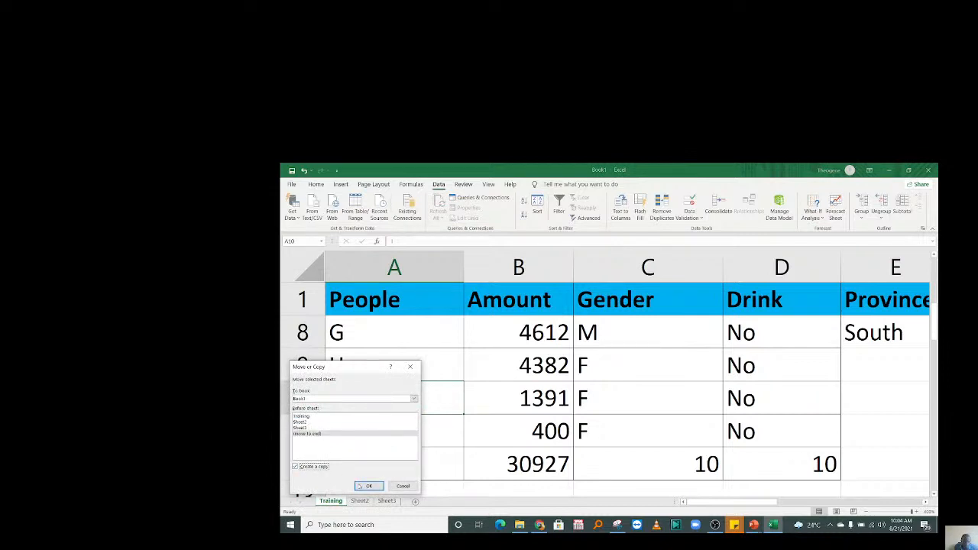
{"action": "left_click", "coordinate": [365, 486]}
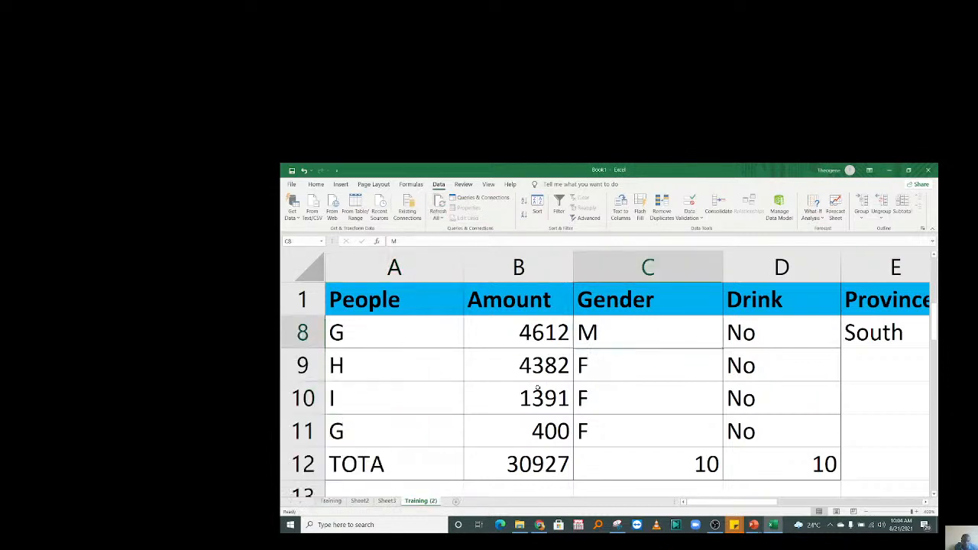
{"action": "left_click", "coordinate": [421, 501]}
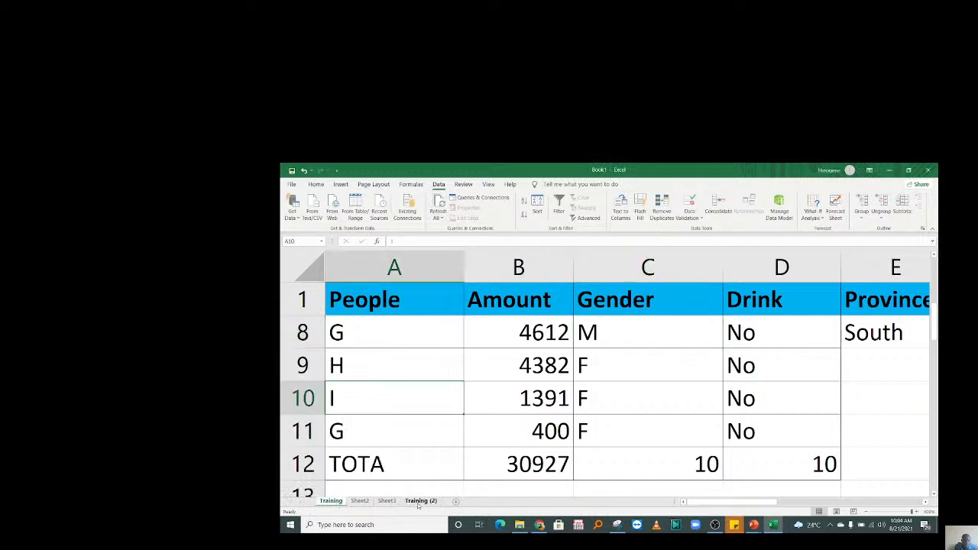
{"action": "left_click", "coordinate": [423, 503]}
{"action": "left_click", "coordinate": [333, 502]}
{"action": "left_click", "coordinate": [422, 502]}
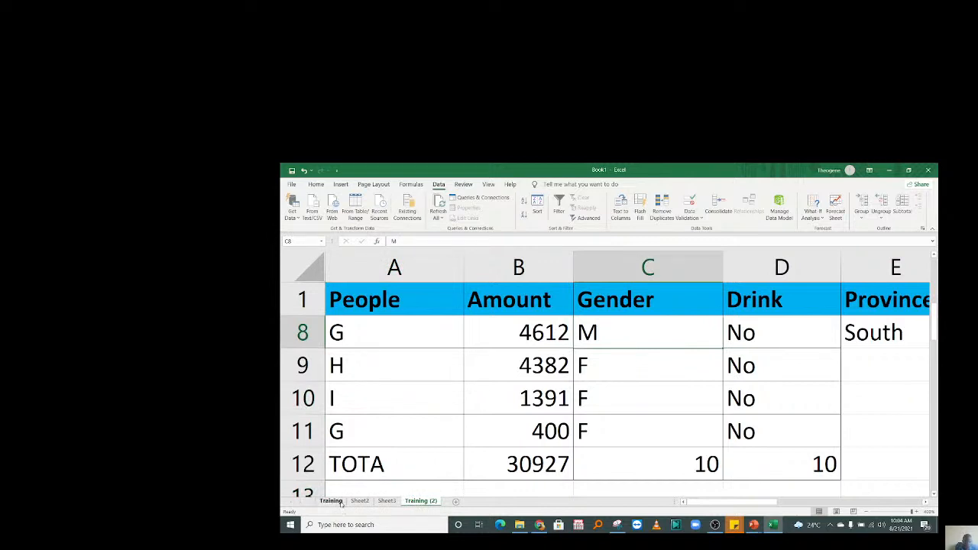
Switch between the Training and Training (2) sheets to compare their data.
{"action": "left_click_drag", "start_coordinate": [365, 298], "coordinate": [583, 400]}
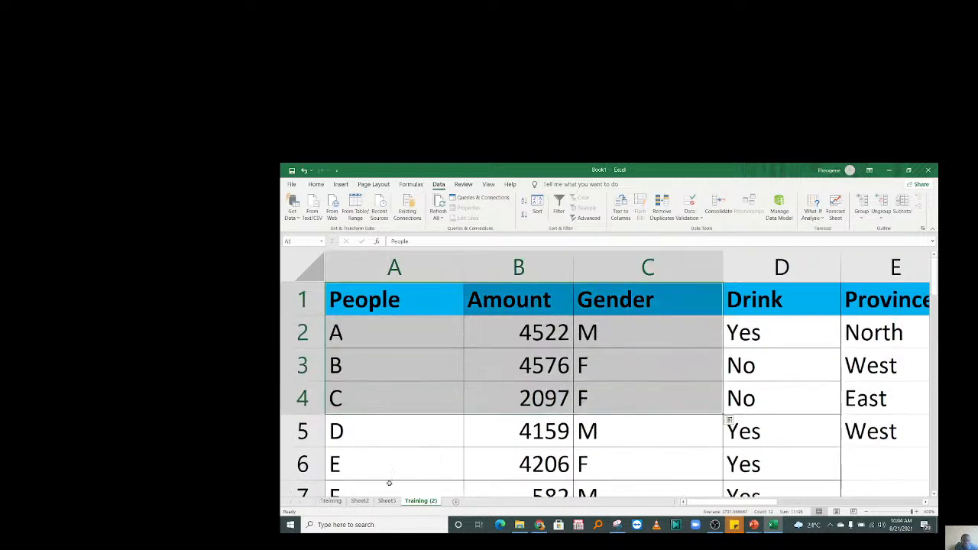
{"action": "left_click", "coordinate": [331, 501]}
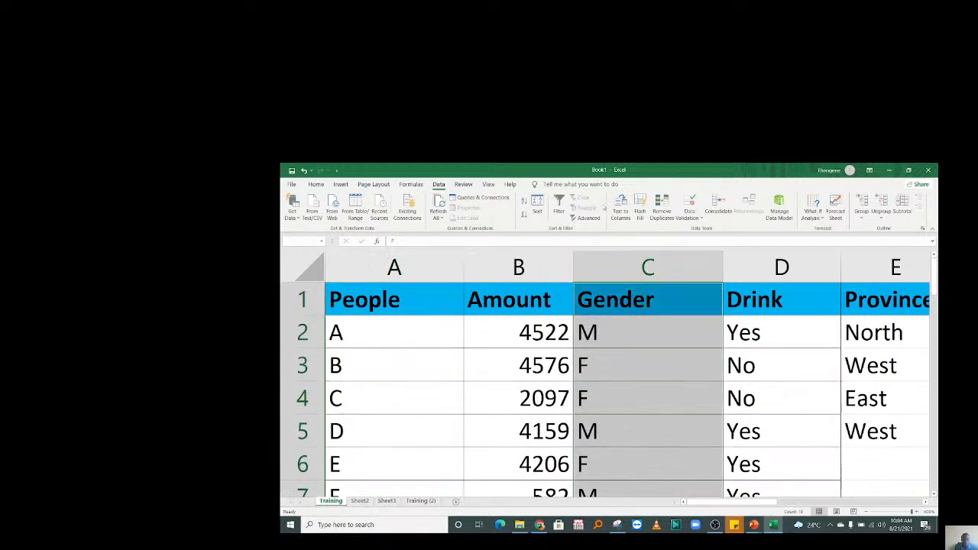
{"action": "left_click", "coordinate": [508, 400]}
{"action": "key", "text": "F2"}
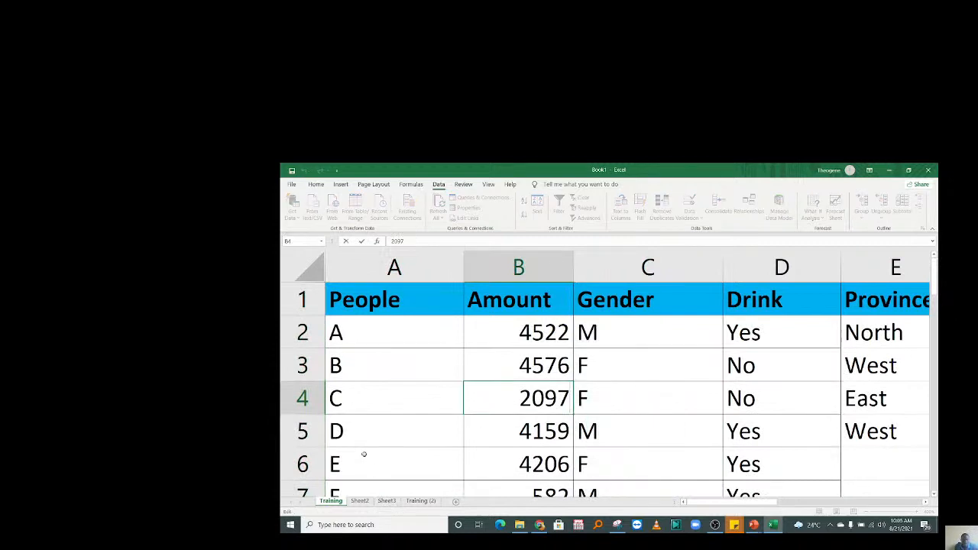
{"action": "left_click", "coordinate": [421, 501]}
{"action": "left_click", "coordinate": [497, 405]}
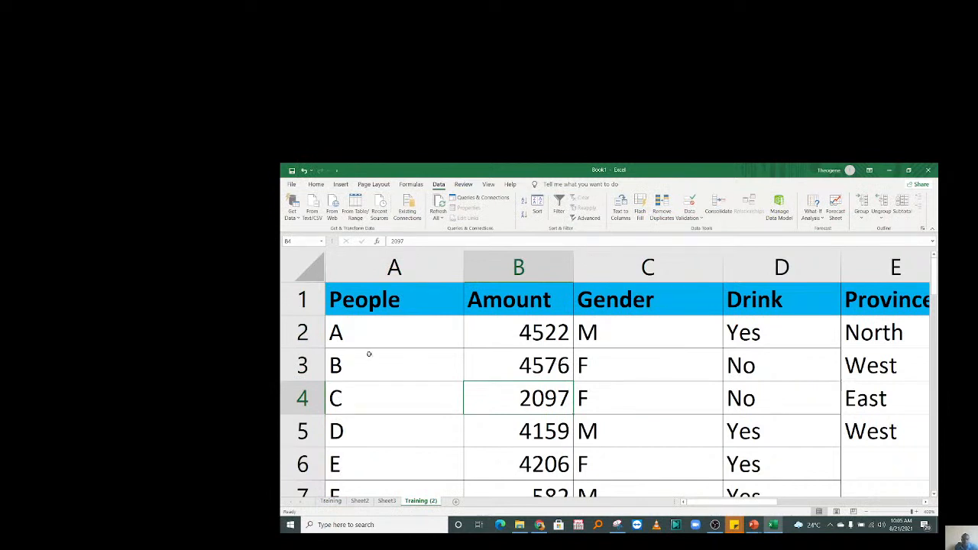
Rename the B1 header from Amount to Math Marks, fixing the typo.
{"action": "left_click", "coordinate": [544, 304]}
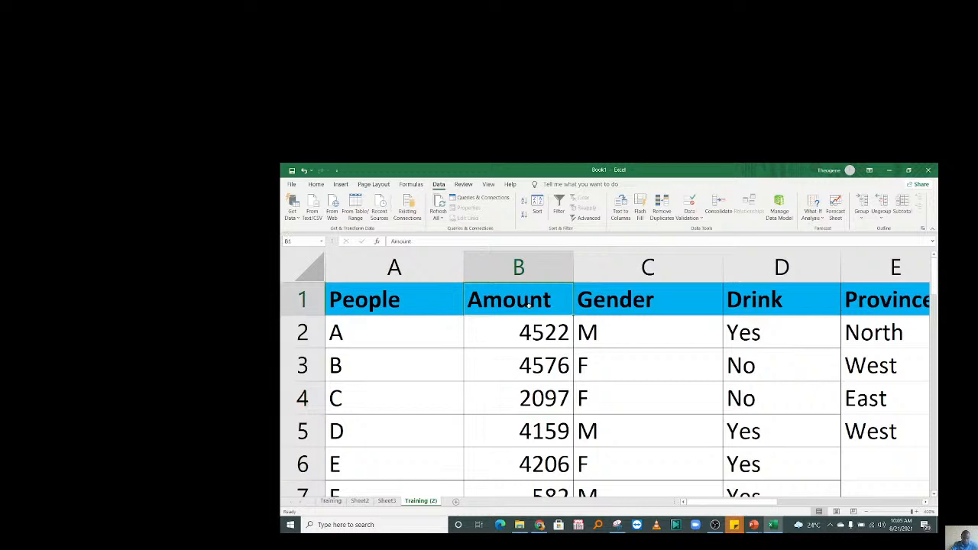
{"action": "type", "text": "Math"}
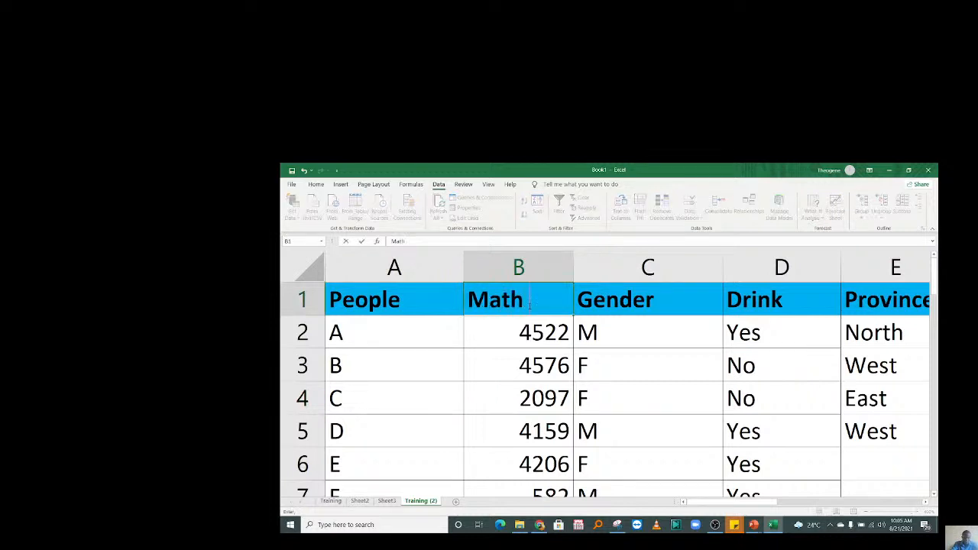
{"action": "type", "text": " Maks"}
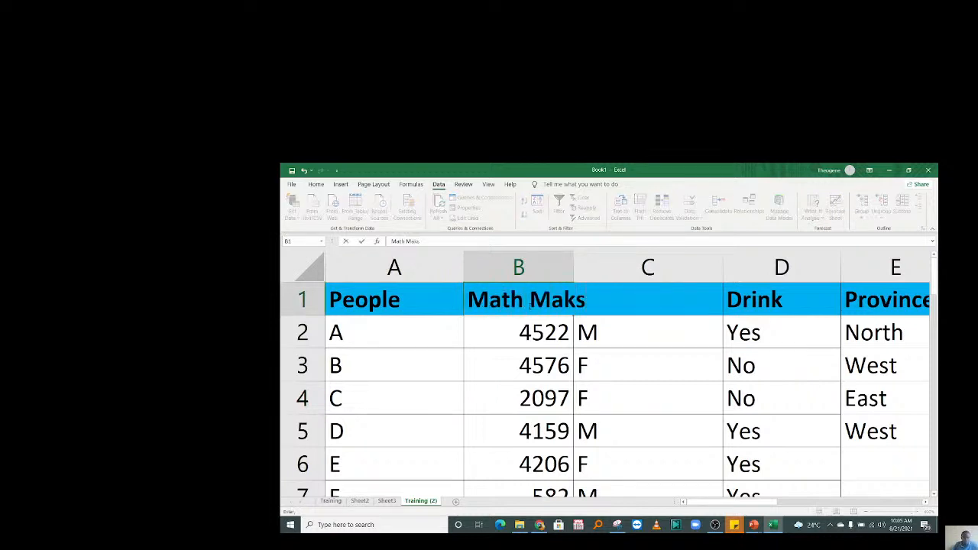
{"action": "key", "text": "Left"}
{"action": "key", "text": "Left"}
{"action": "type", "text": "r"}
{"action": "key", "text": "Return"}
{"action": "key", "text": "Return"}
{"action": "left_click", "coordinate": [300, 300]}
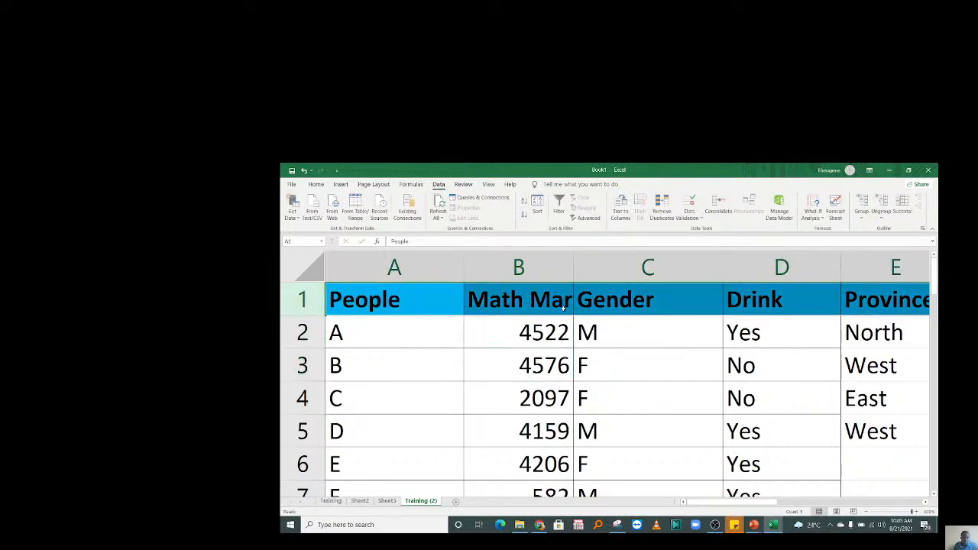
{"action": "left_click", "coordinate": [528, 299]}
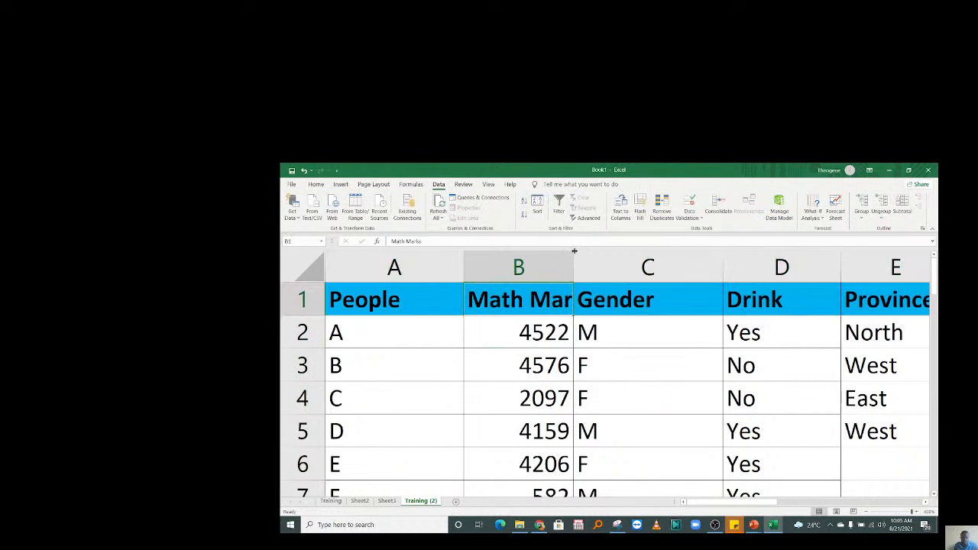
Autofit column B, insert a blank row 2 under the headers, and select B1:D1.
{"action": "double_click", "coordinate": [574, 251]}
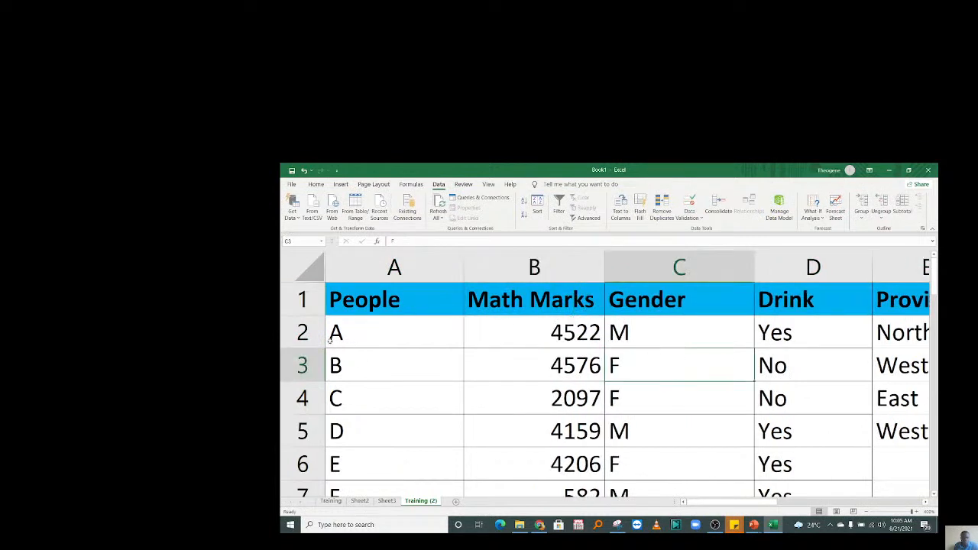
{"action": "left_click", "coordinate": [334, 330]}
{"action": "key", "text": "shift+space"}
{"action": "right_click", "coordinate": [334, 330]}
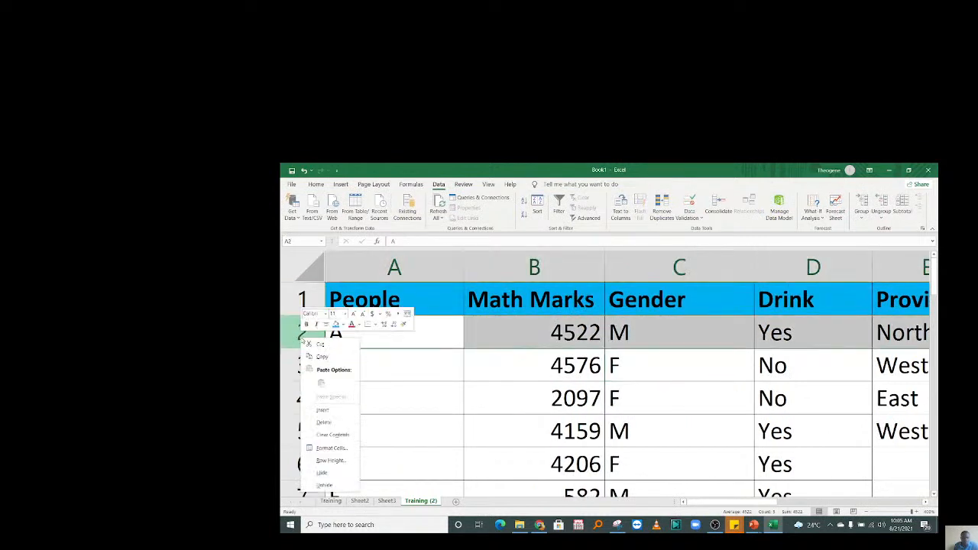
{"action": "left_click", "coordinate": [324, 409]}
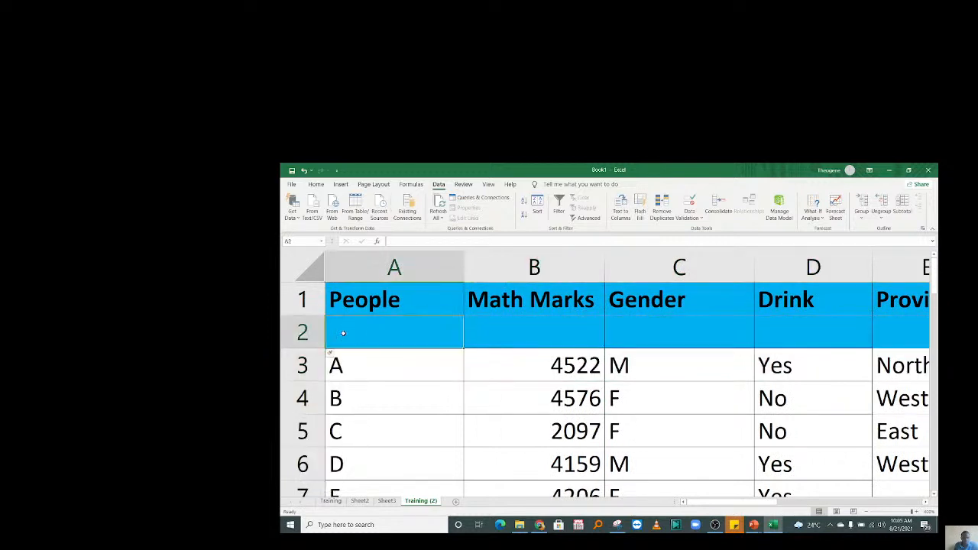
{"action": "left_click", "coordinate": [565, 294]}
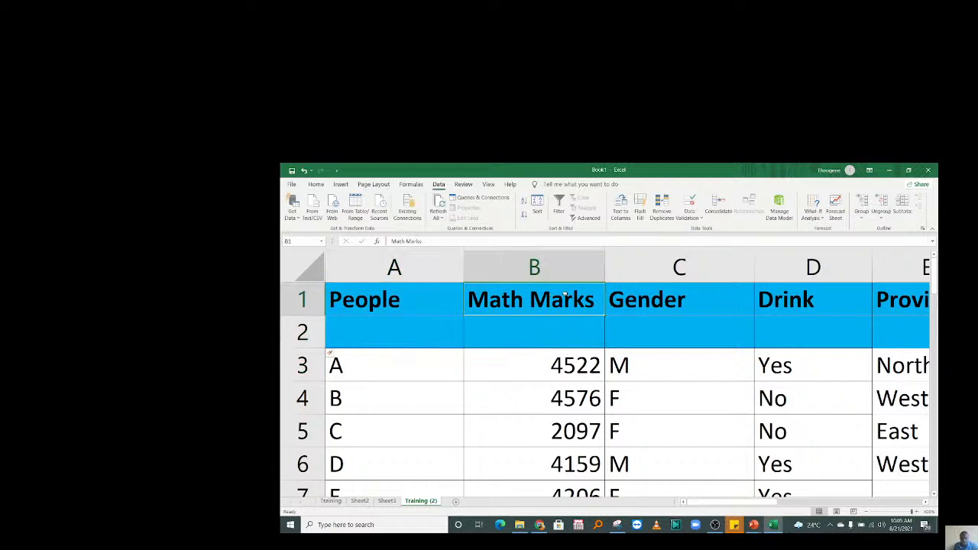
{"action": "left_click_drag", "start_coordinate": [565, 295], "coordinate": [785, 303]}
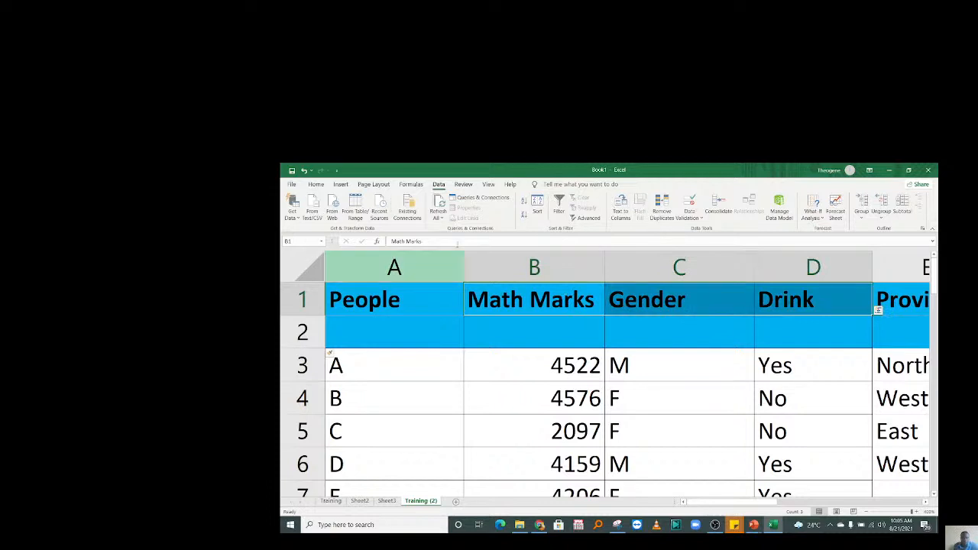
Merge and centre B1:D1 as the Math Marks header with black fill and white text.
{"action": "left_click", "coordinate": [315, 184]}
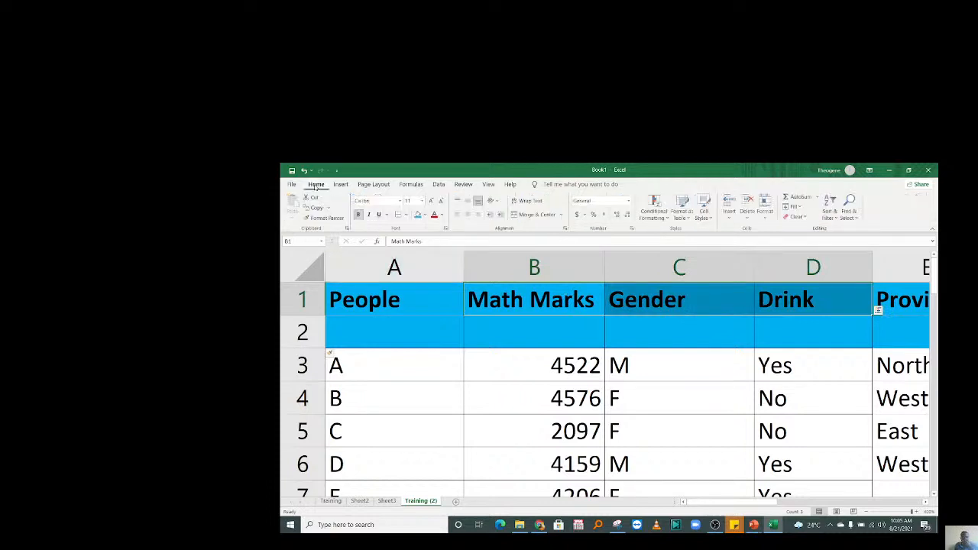
{"action": "left_click", "coordinate": [617, 321]}
{"action": "left_click_drag", "start_coordinate": [568, 290], "coordinate": [824, 293]}
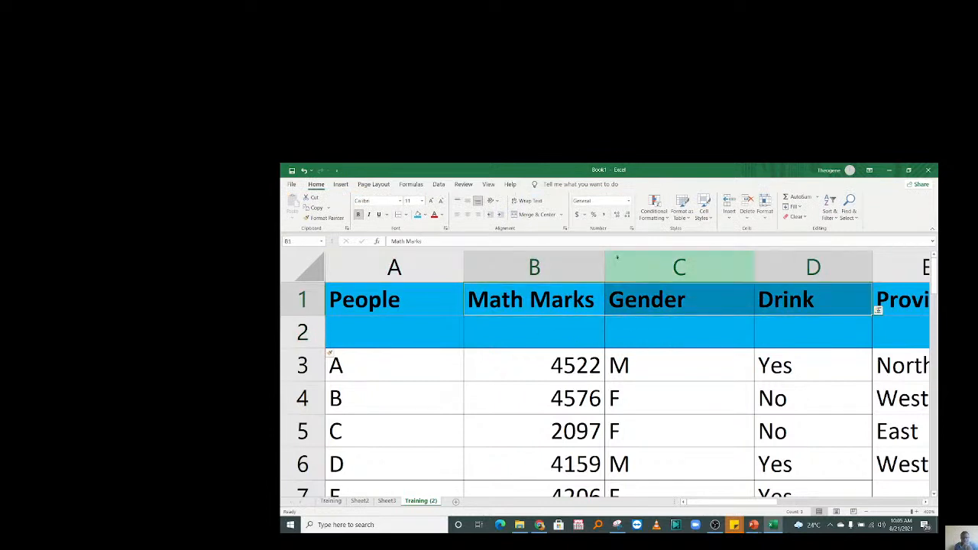
{"action": "left_click", "coordinate": [537, 214]}
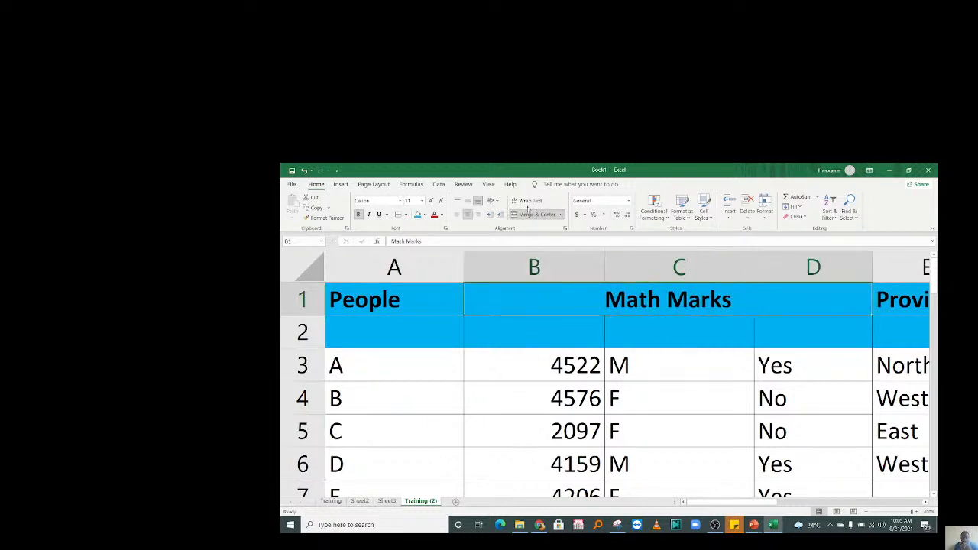
{"action": "left_click", "coordinate": [423, 217]}
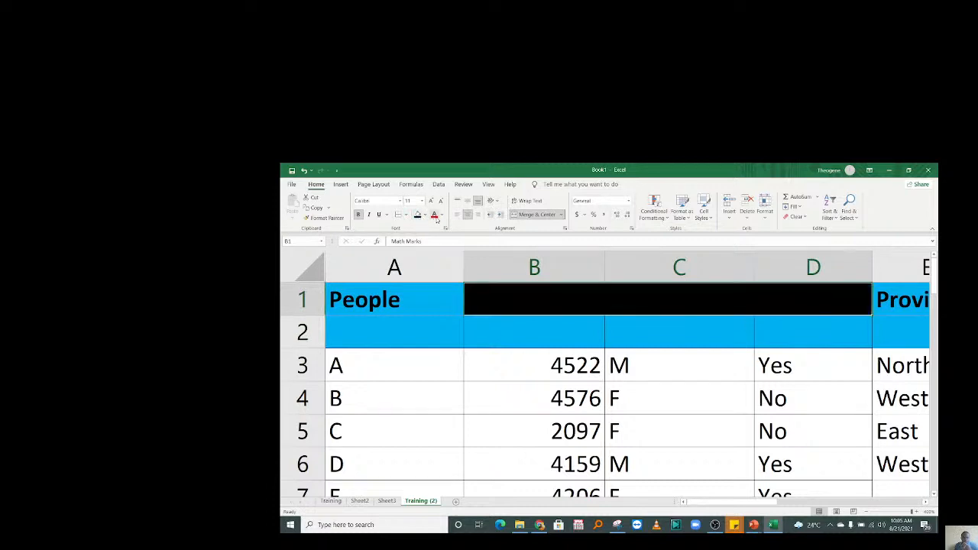
{"action": "left_click", "coordinate": [442, 216]}
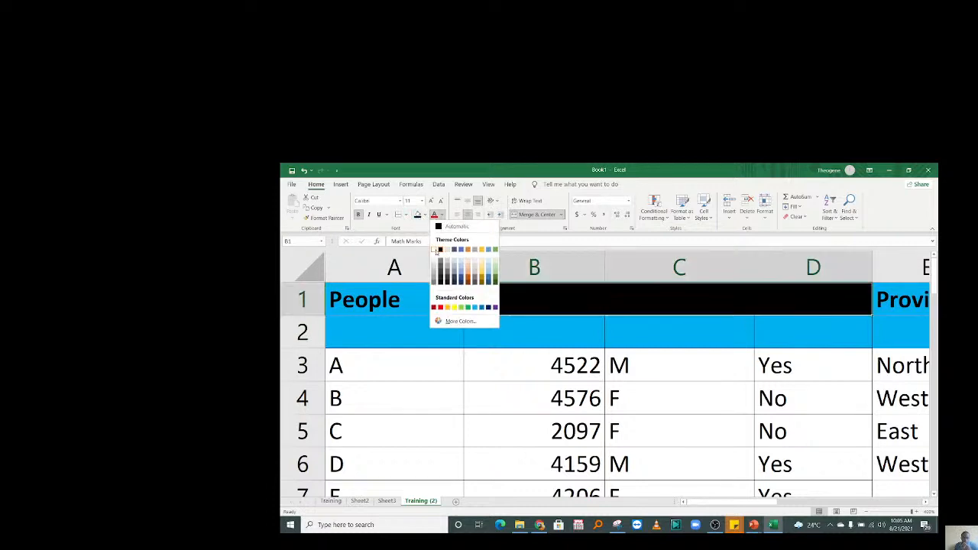
{"action": "left_click", "coordinate": [440, 250]}
Select cells around row 2 and columns B–D, ending on the merged Math Marks header.
{"action": "left_click", "coordinate": [649, 323]}
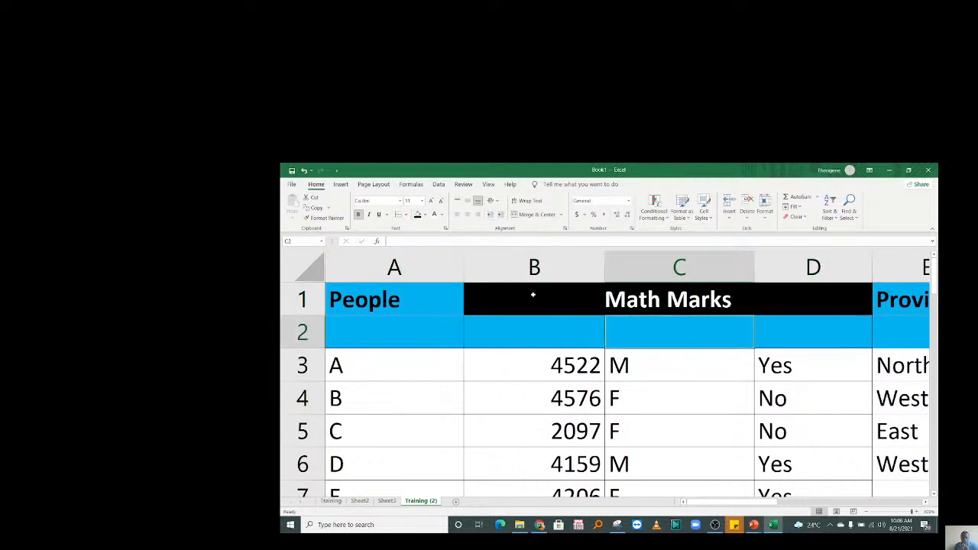
{"action": "left_click", "coordinate": [540, 252]}
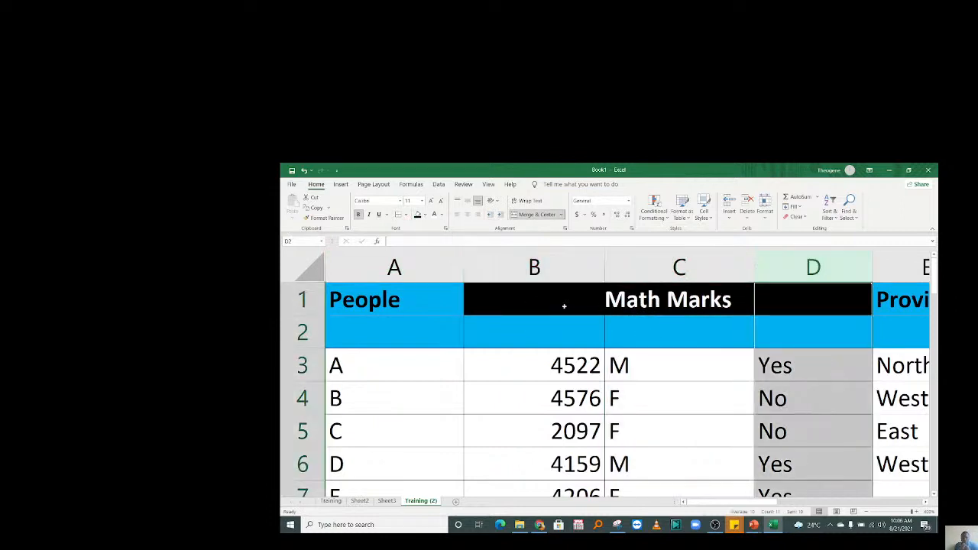
{"action": "left_click", "coordinate": [551, 306]}
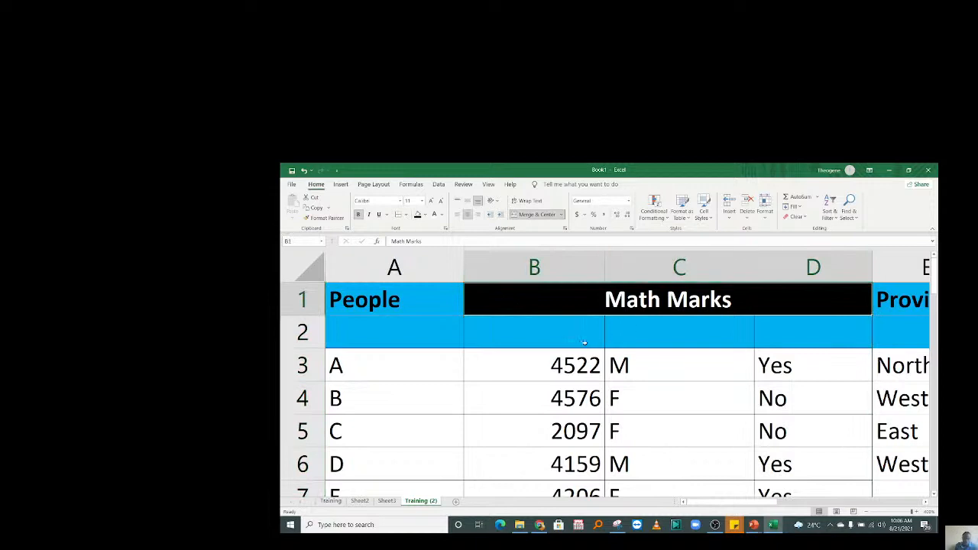
{"action": "left_click", "coordinate": [549, 327]}
{"action": "left_click_drag", "start_coordinate": [380, 331], "coordinate": [847, 321]}
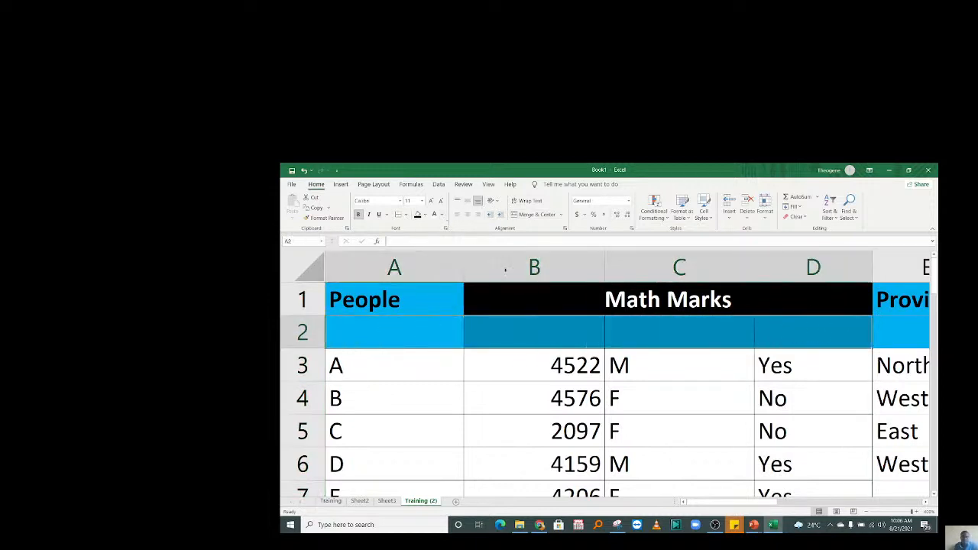
{"action": "left_click", "coordinate": [538, 331]}
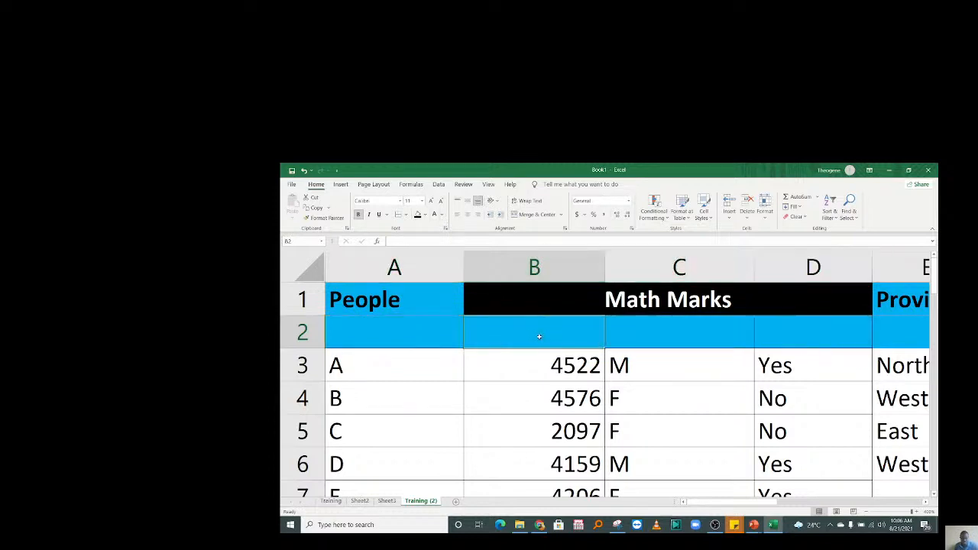
{"action": "left_click", "coordinate": [639, 239]}
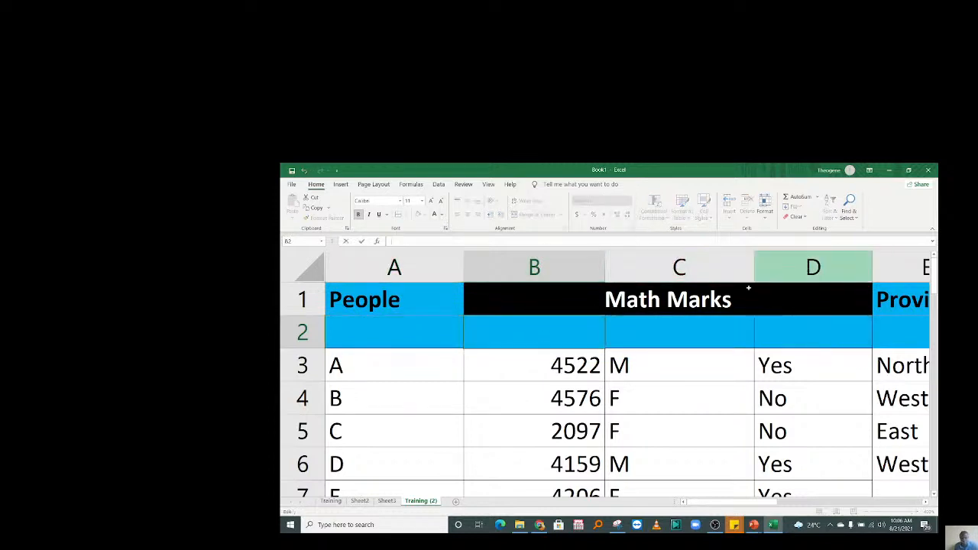
{"action": "left_click", "coordinate": [647, 300]}
Change the merged header to Marks and enter Math and Physics in B2 and C2.
{"action": "left_click_drag", "start_coordinate": [666, 300], "coordinate": [626, 299]}
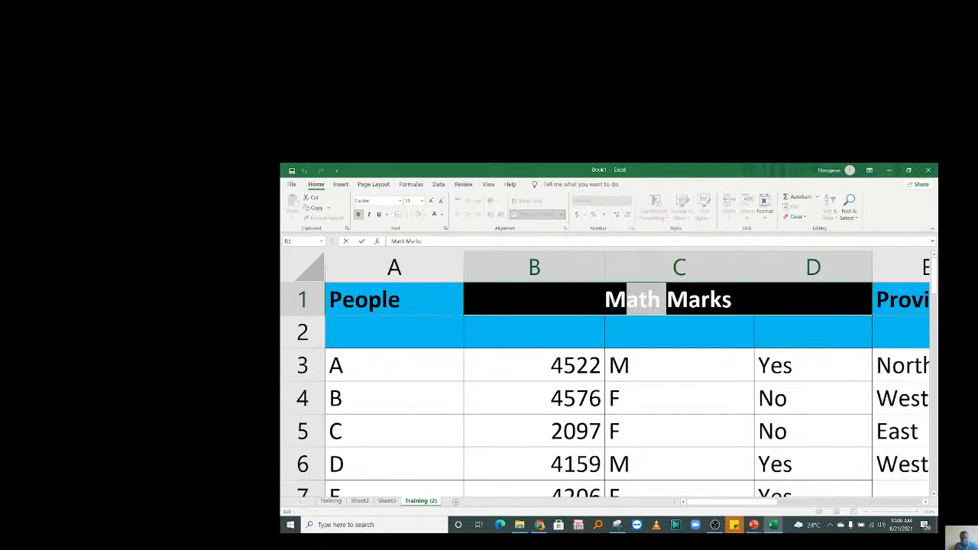
{"action": "key", "text": "BackSpace"}
{"action": "key", "text": "BackSpace"}
{"action": "key", "text": "Return"}
{"action": "type", "text": "Math"}
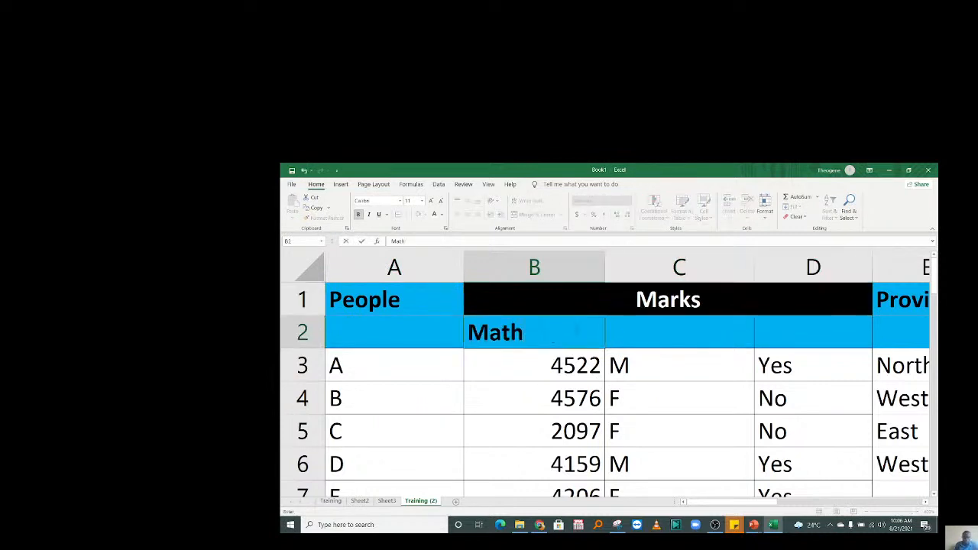
{"action": "left_click", "coordinate": [698, 335]}
{"action": "type", "text": "Phy"}
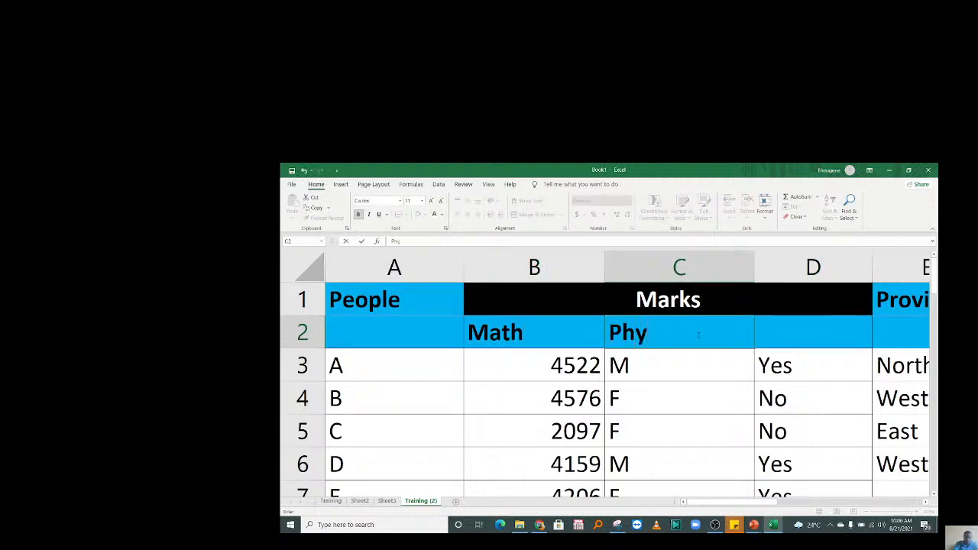
{"action": "type", "text": "isics"}
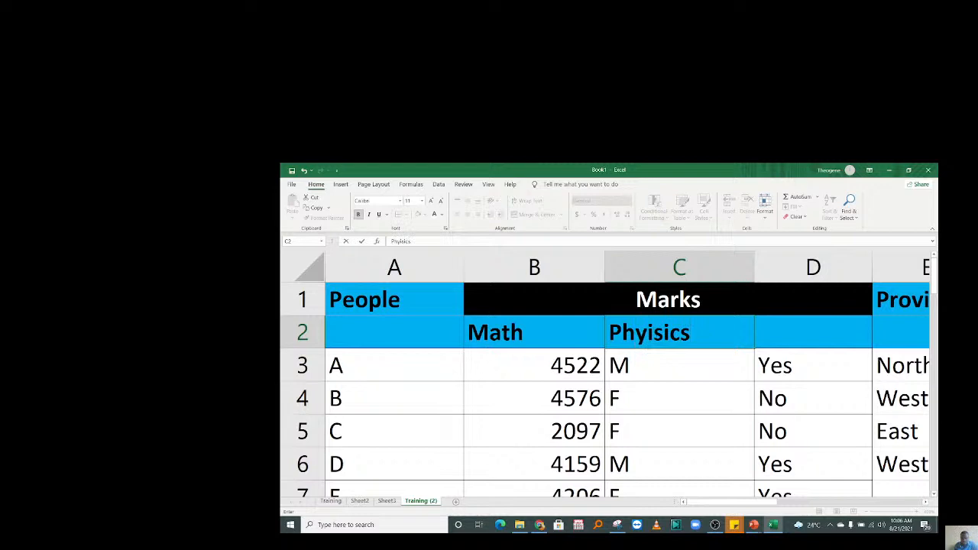
Correct the spelling of Physics and enter Biology in D2.
{"action": "left_click", "coordinate": [654, 333]}
{"action": "key", "text": "BackSpace"}
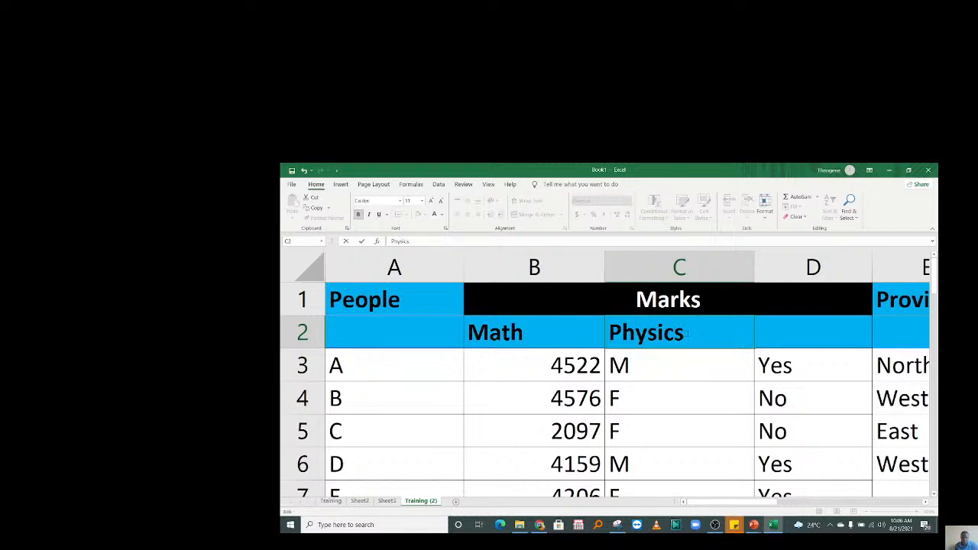
{"action": "key", "text": "Tab"}
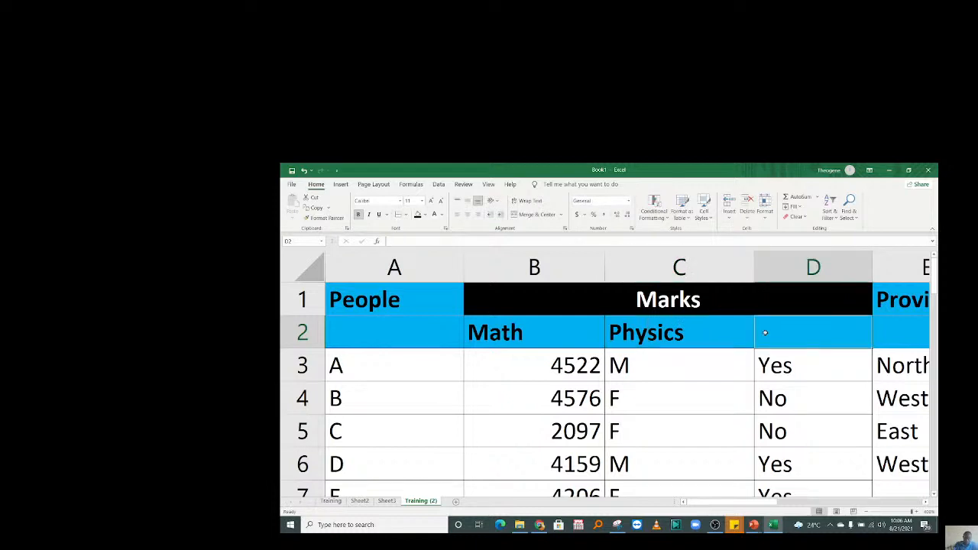
{"action": "type", "text": "Bio"}
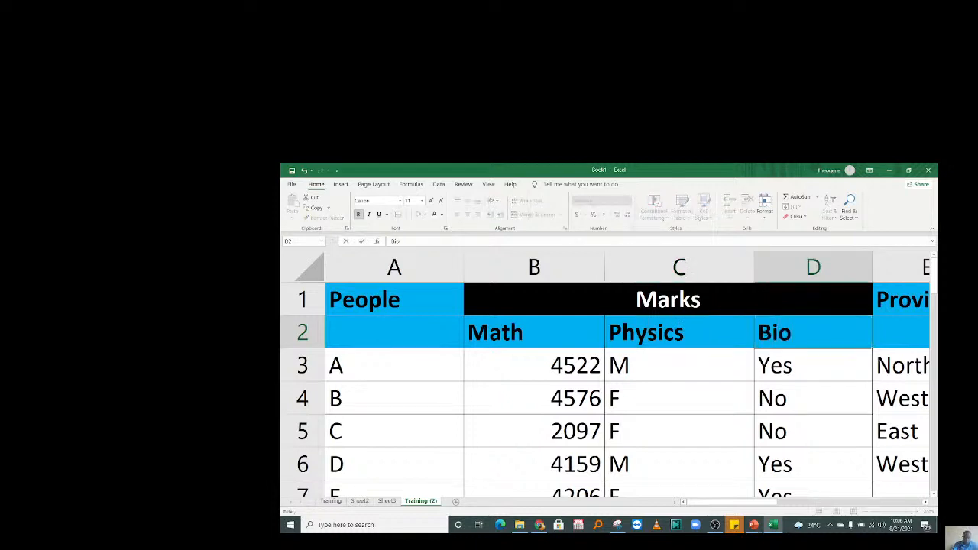
{"action": "key", "text": "BackSpace"}
{"action": "key", "text": "BackSpace"}
{"action": "type", "text": "iology"}
{"action": "left_click", "coordinate": [617, 366]}
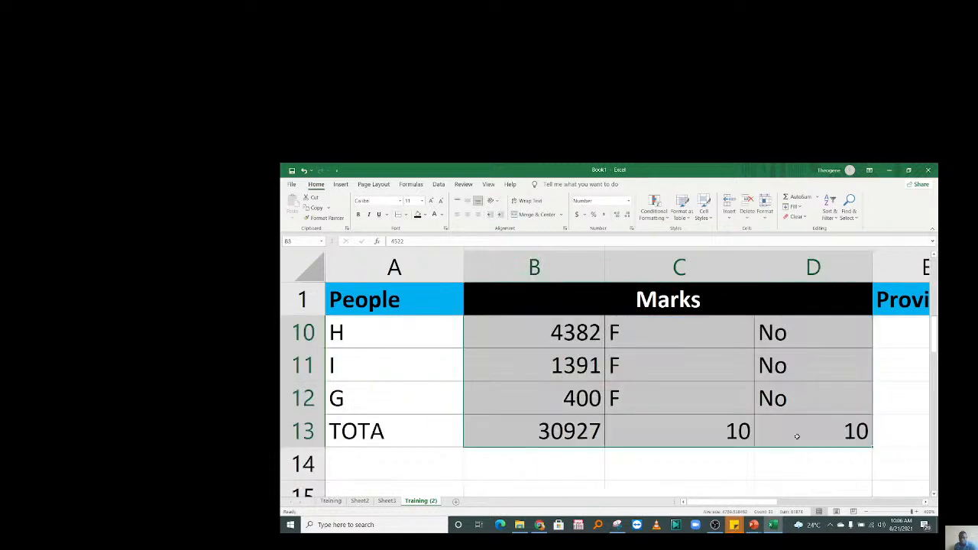
{"action": "key", "text": "Delete"}
{"action": "left_click", "coordinate": [699, 362]}
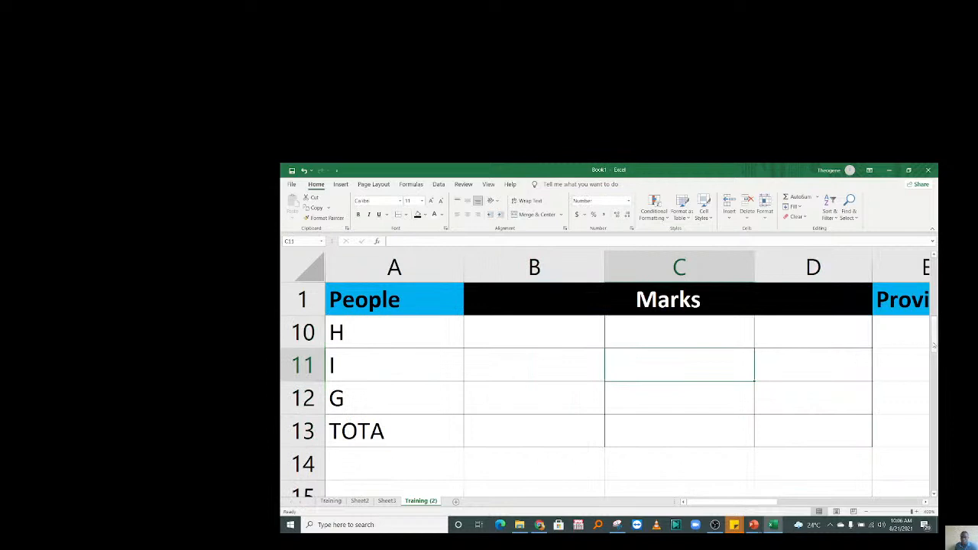
{"action": "scroll", "coordinate": [895, 346], "scroll_direction": "up", "scroll_amount": 3}
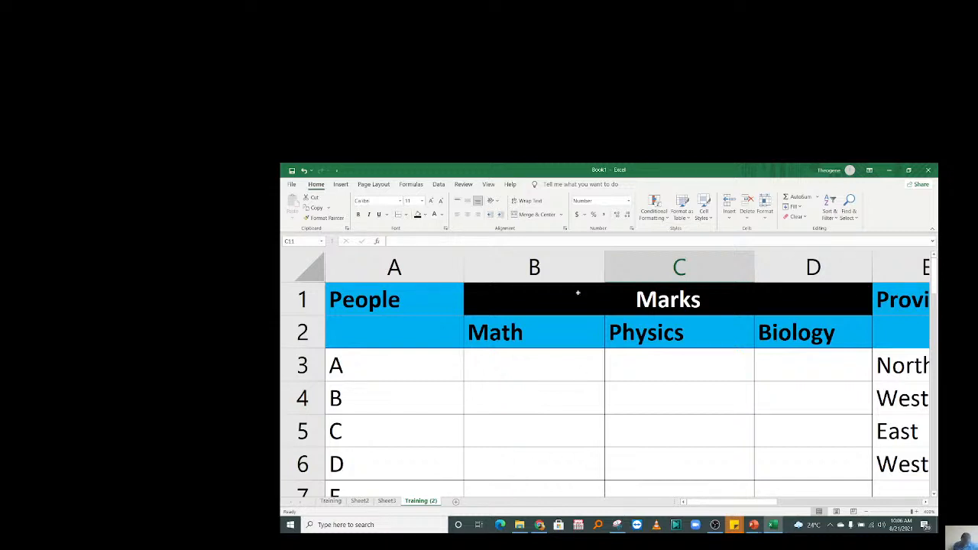
{"action": "left_click", "coordinate": [522, 373]}
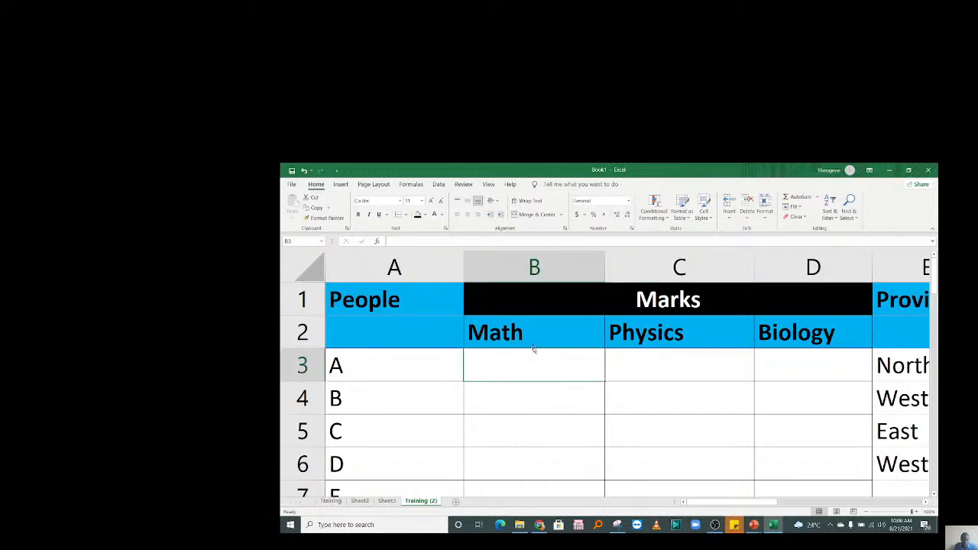
{"action": "left_click_drag", "start_coordinate": [540, 368], "coordinate": [540, 443]}
{"action": "left_click", "coordinate": [722, 401]}
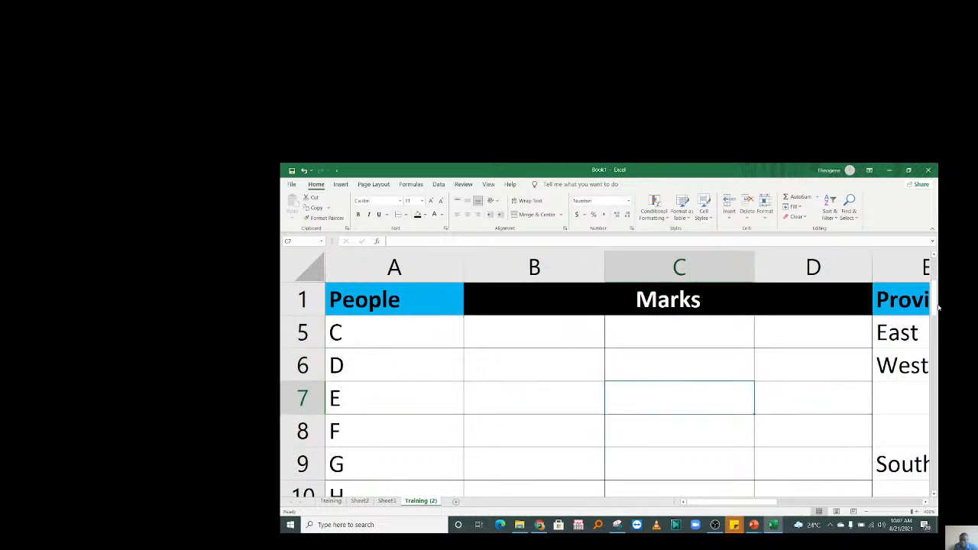
{"action": "scroll", "coordinate": [514, 356], "scroll_direction": "up", "scroll_amount": 1}
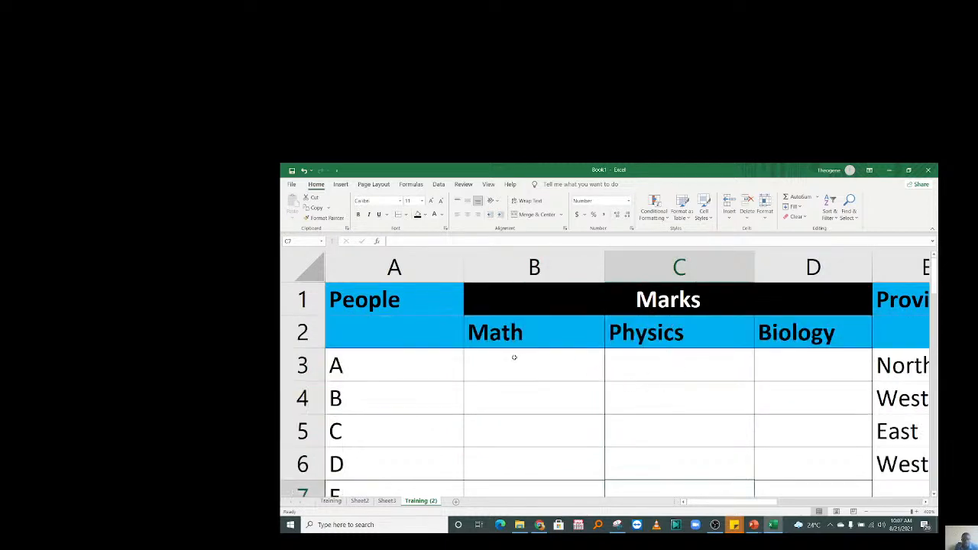
{"action": "left_click", "coordinate": [519, 364]}
Enter =RANDBETWEEN(40,80) in B3 and fill it down to B12.
{"action": "type", "text": "=rand"}
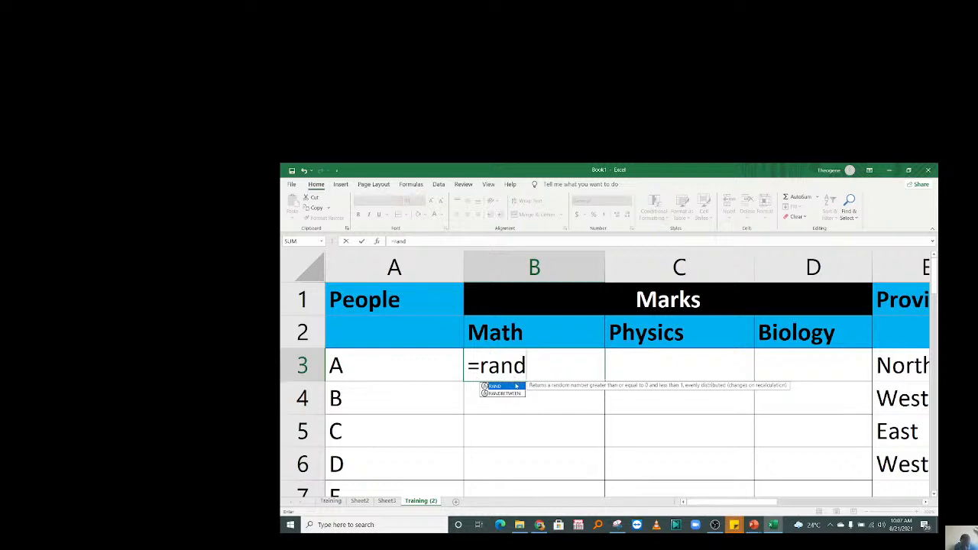
{"action": "double_click", "coordinate": [509, 393]}
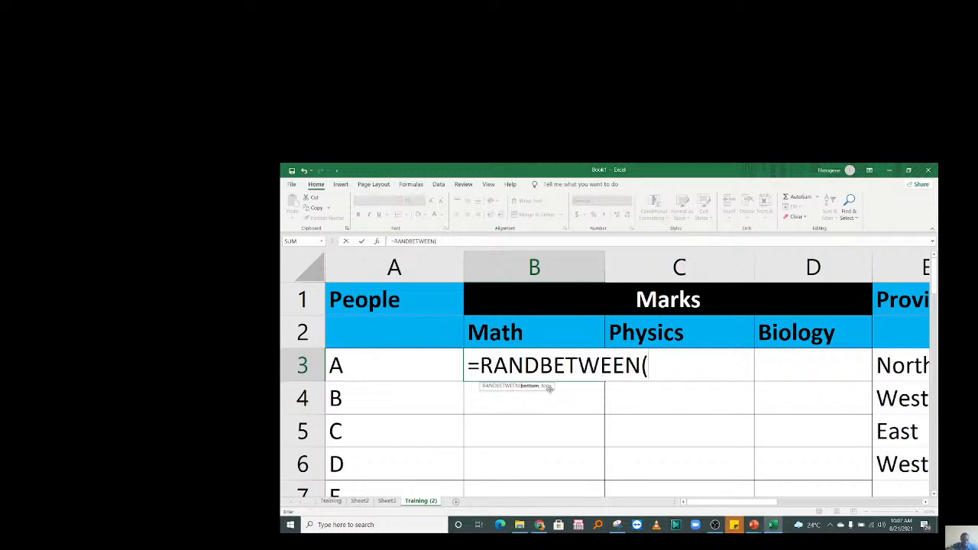
{"action": "type", "text": "40,80"}
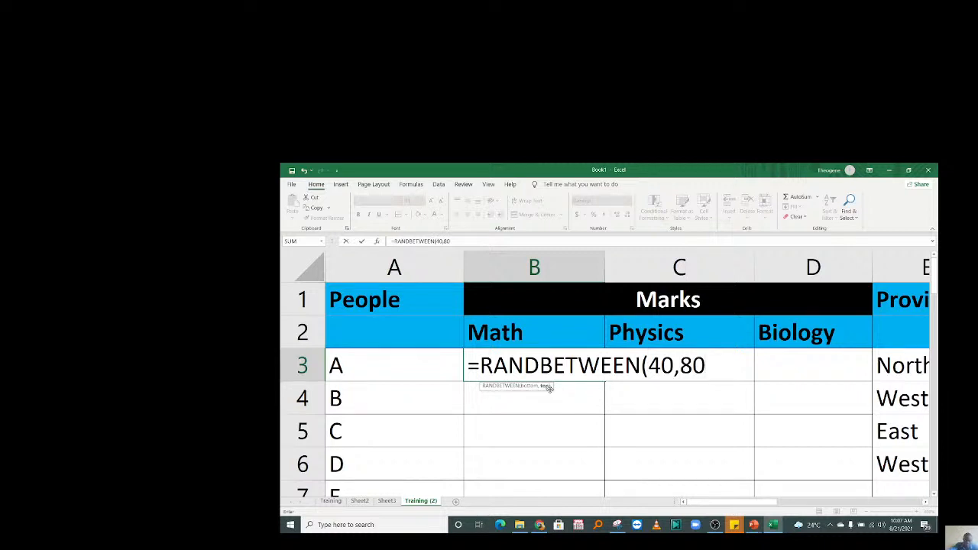
{"action": "type", "text": ")"}
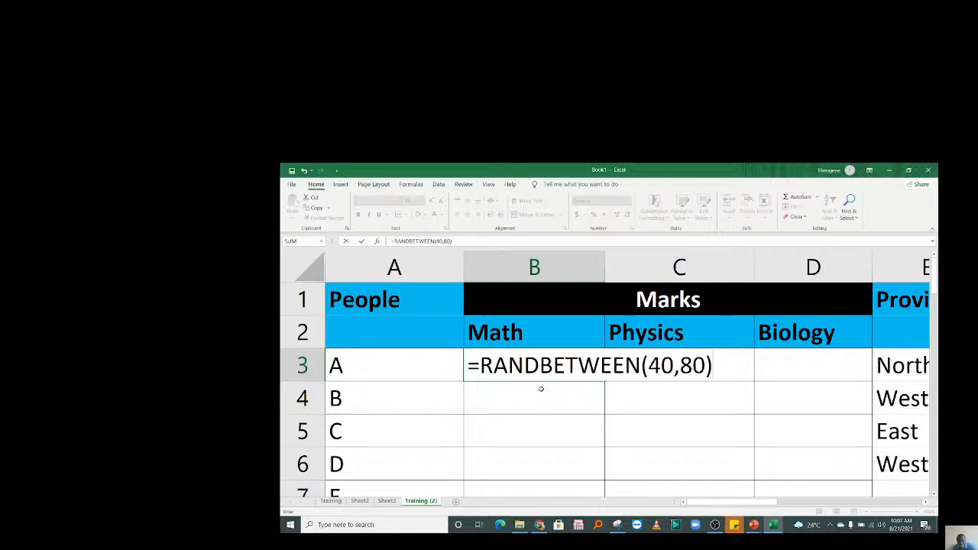
{"action": "key", "text": "Return"}
{"action": "left_click", "coordinate": [542, 374]}
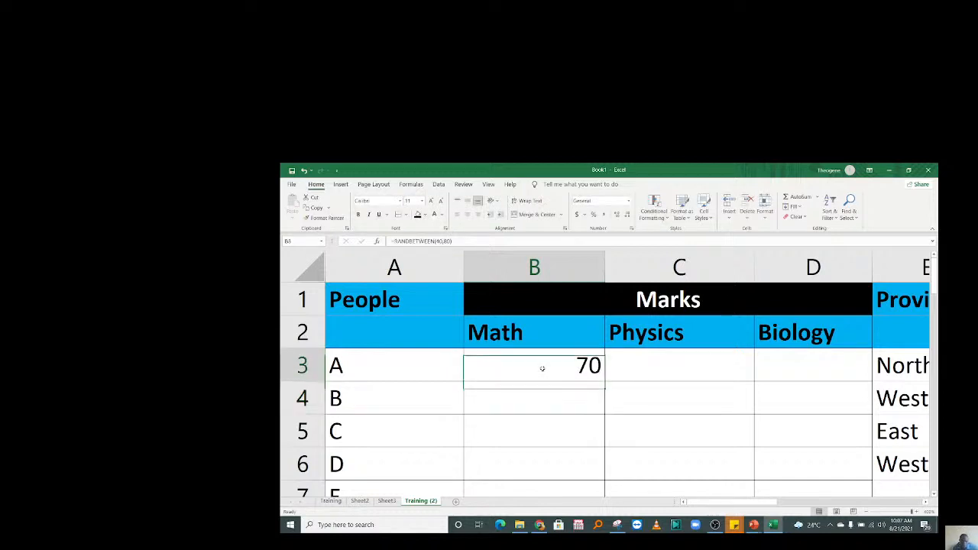
{"action": "left_click_drag", "start_coordinate": [604, 382], "coordinate": [585, 432]}
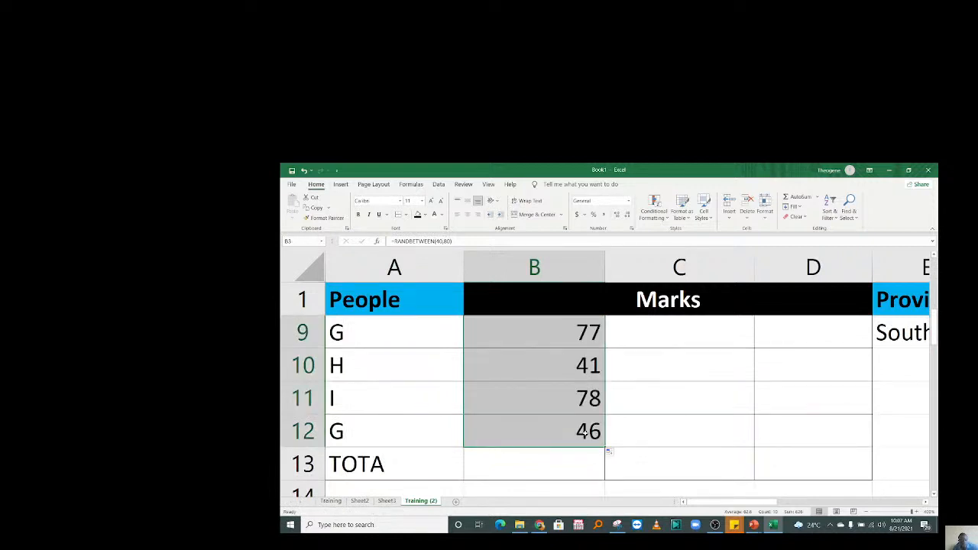
Copy the Math marks and paste them back as fixed values.
{"action": "scroll", "coordinate": [585, 432], "scroll_direction": "up", "scroll_amount": 3}
{"action": "key", "text": "ctrl+c"}
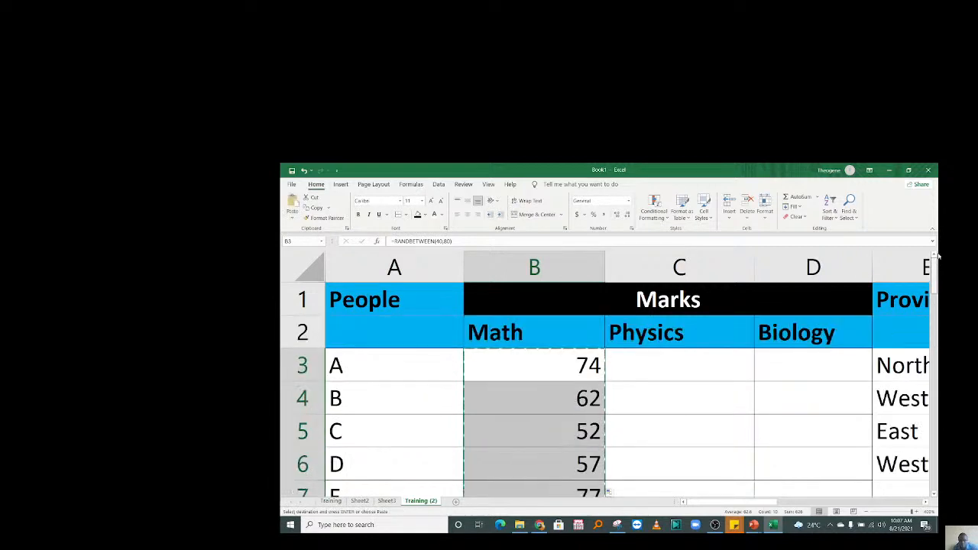
{"action": "right_click", "coordinate": [518, 359]}
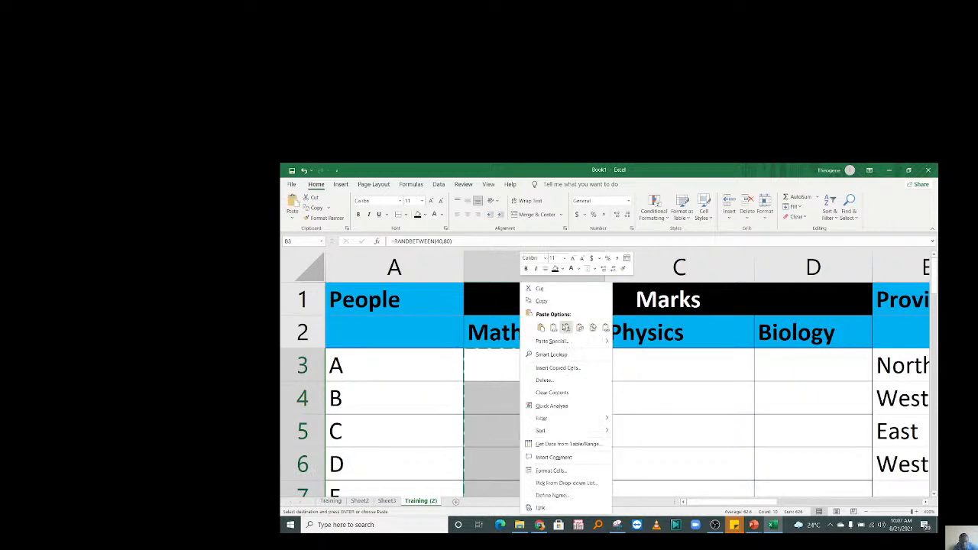
{"action": "left_click", "coordinate": [565, 327]}
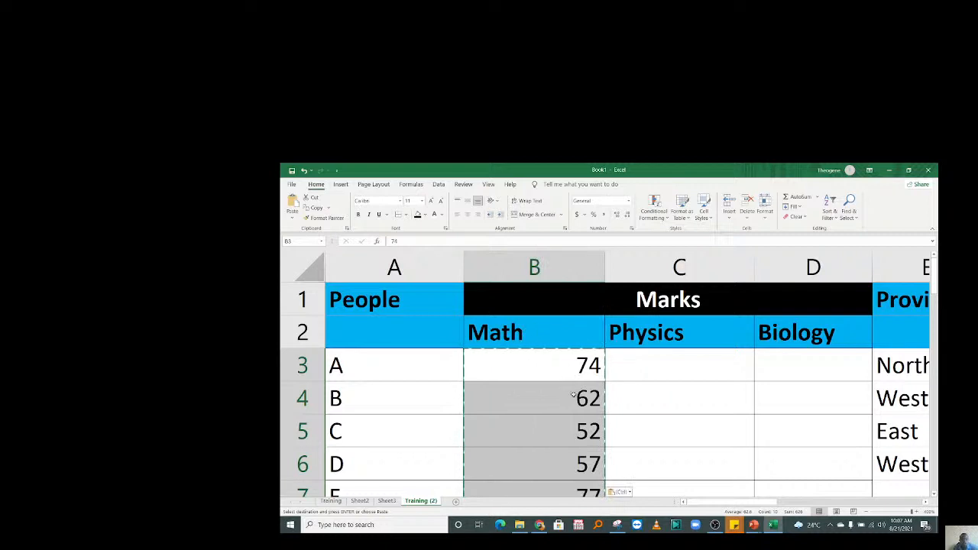
{"action": "left_click", "coordinate": [626, 370]}
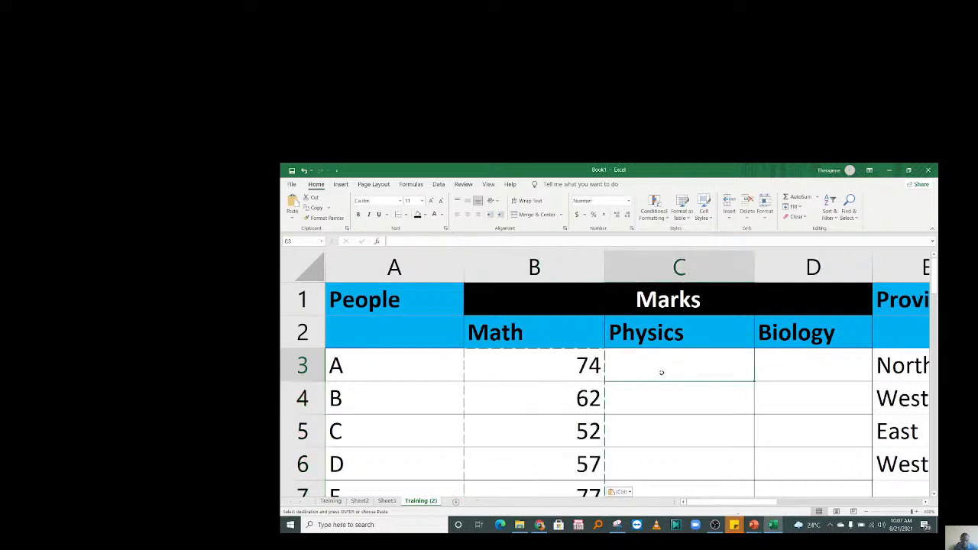
Enter =RANDBETWEEN(37,74) in C3, clear a stray character in C4, and fill down to C12.
{"action": "type", "text": "=rand"}
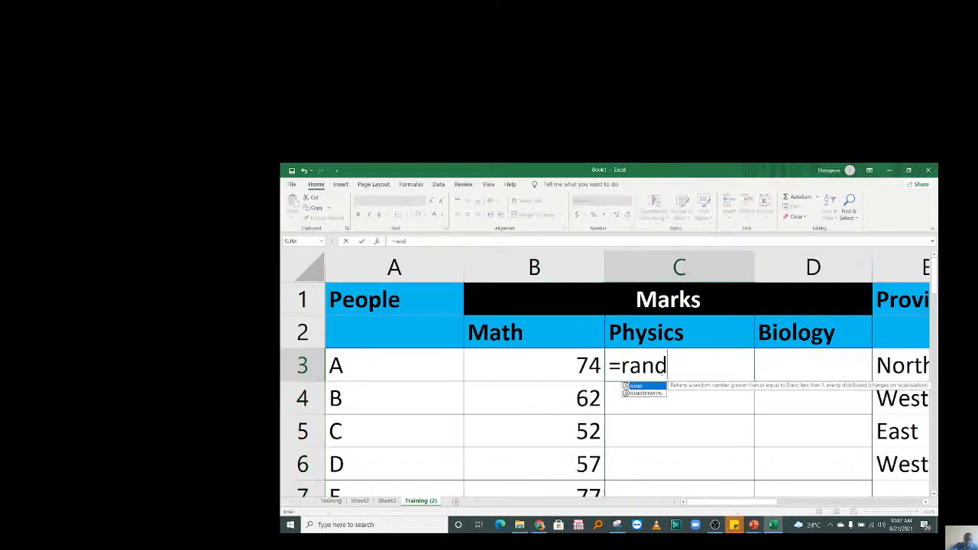
{"action": "key", "text": "Down"}
{"action": "key", "text": "Tab"}
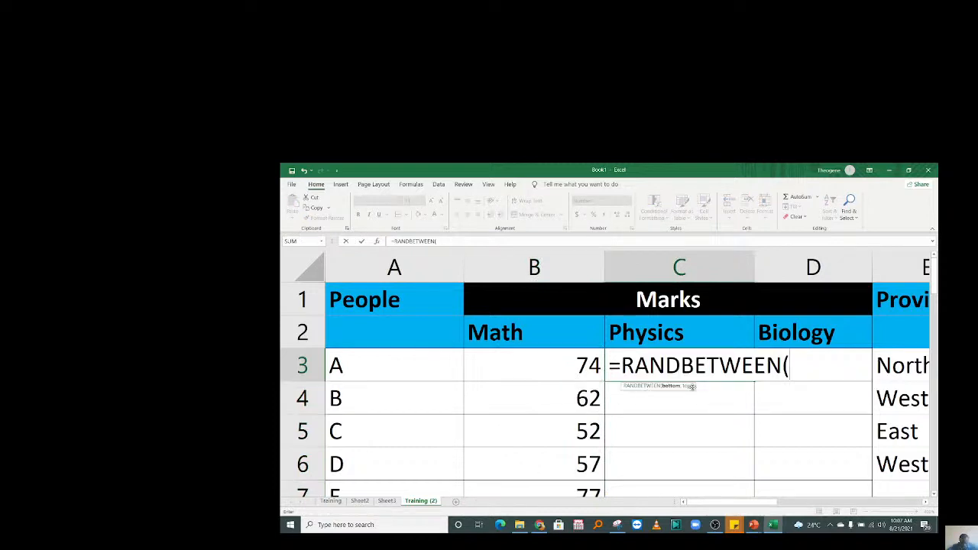
{"action": "type", "text": "37,"}
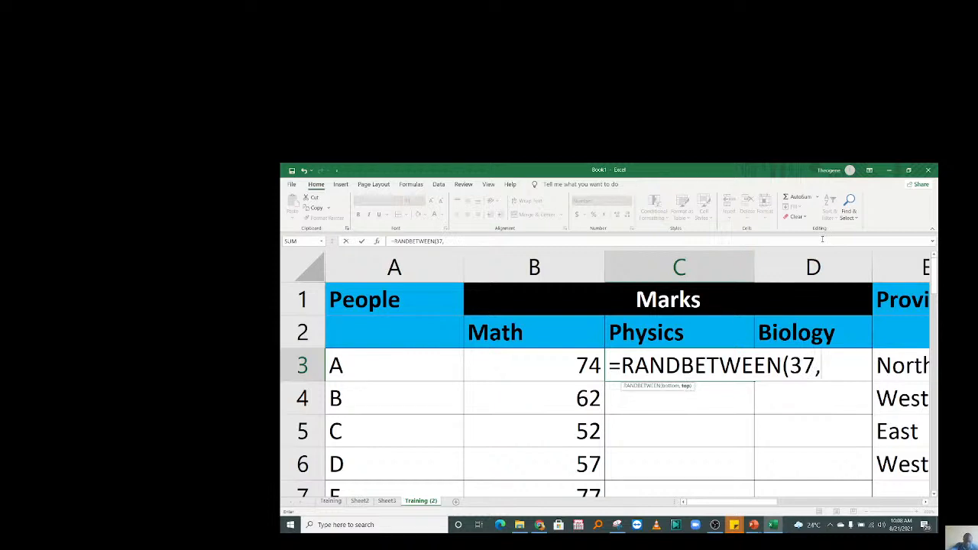
{"action": "type", "text": "74)"}
{"action": "key", "text": "Return"}
{"action": "type", "text": "\\"}
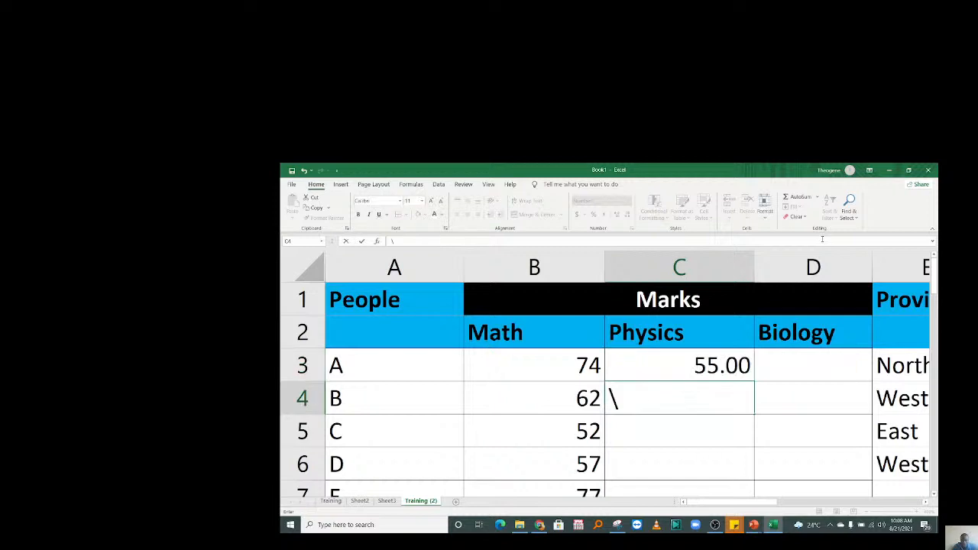
{"action": "left_click", "coordinate": [683, 402]}
{"action": "key", "text": "Delete"}
{"action": "left_click", "coordinate": [749, 375]}
{"action": "left_click_drag", "start_coordinate": [754, 382], "coordinate": [750, 467]}
Remove decimals from the Physics marks and paste them back as fixed values.
{"action": "scroll", "coordinate": [902, 323], "scroll_direction": "up", "scroll_amount": 2}
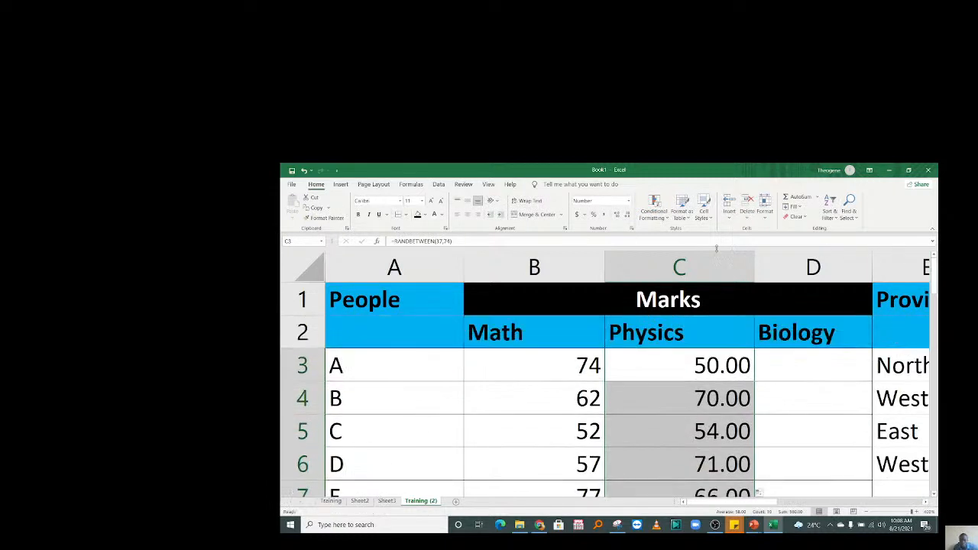
{"action": "left_click", "coordinate": [626, 214]}
{"action": "left_click", "coordinate": [627, 214]}
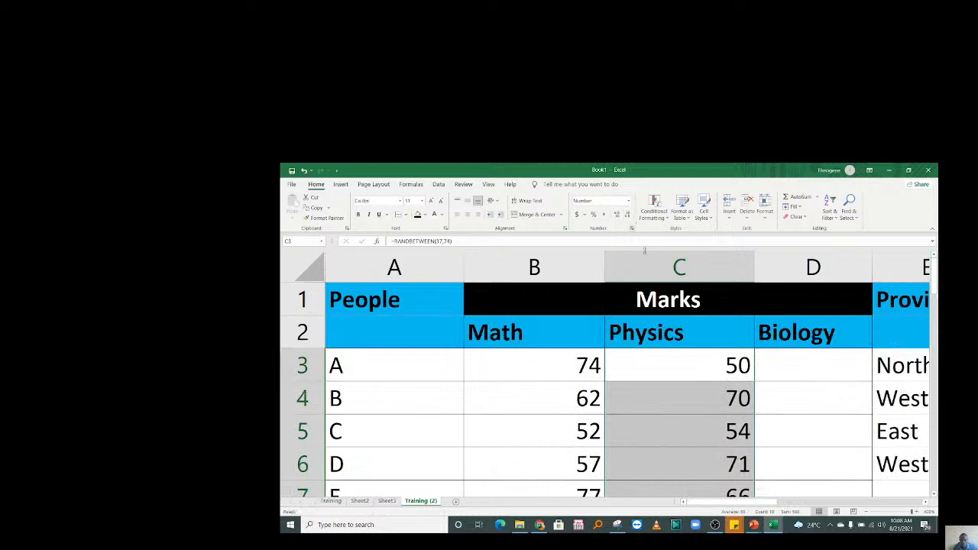
{"action": "key", "text": "ctrl+c"}
{"action": "right_click", "coordinate": [707, 376]}
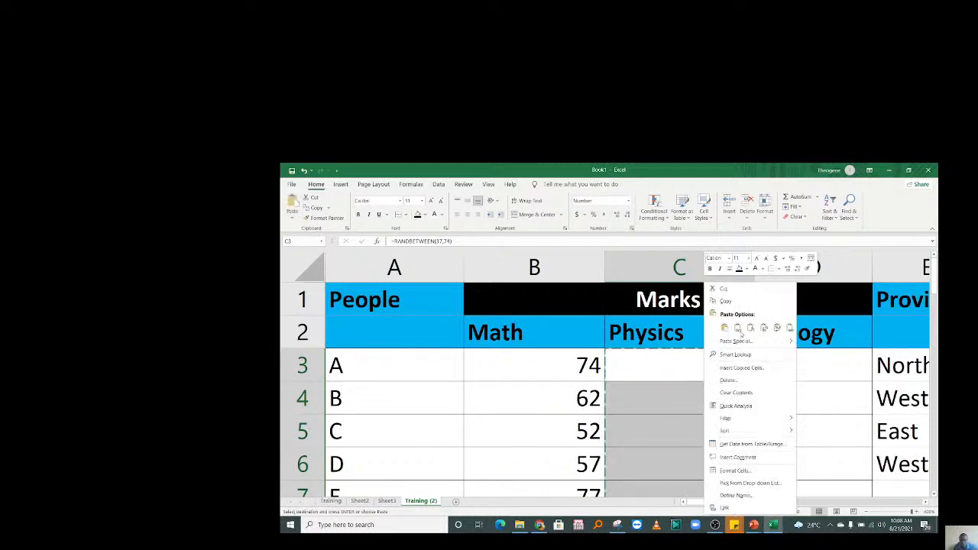
{"action": "left_click", "coordinate": [738, 328]}
Enter =RANDBETWEEN(46,88) in D3 and fill it down to D12.
{"action": "left_click", "coordinate": [796, 376]}
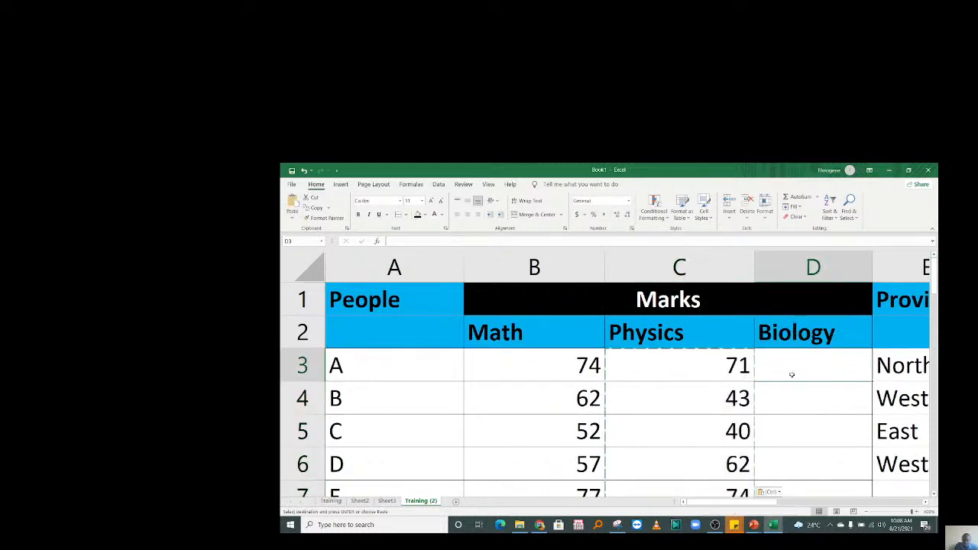
{"action": "type", "text": "=randbe"}
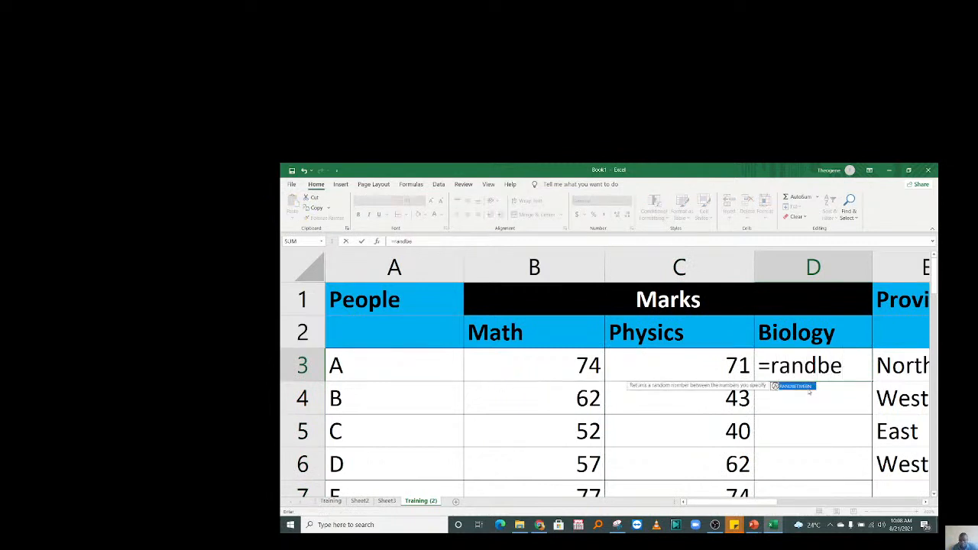
{"action": "double_click", "coordinate": [795, 386]}
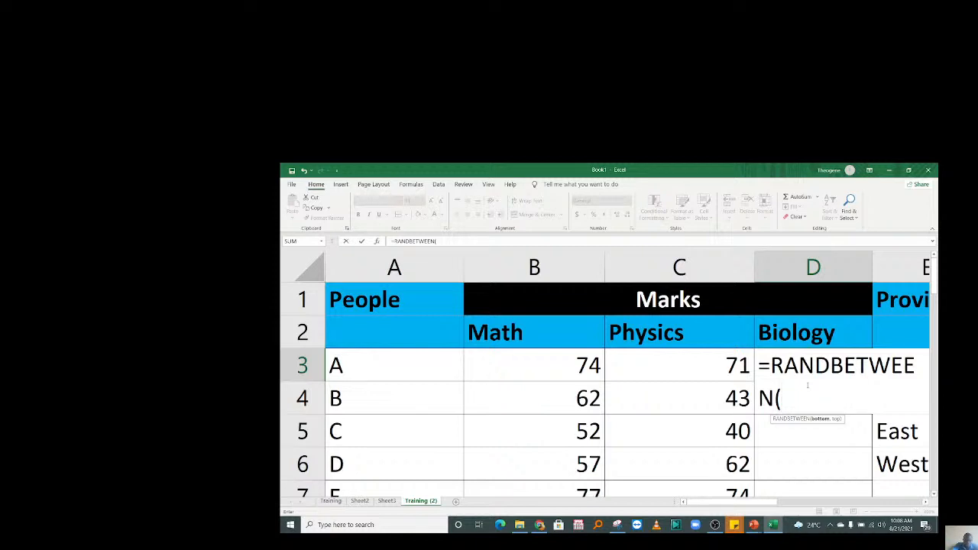
{"action": "type", "text": "46,88)"}
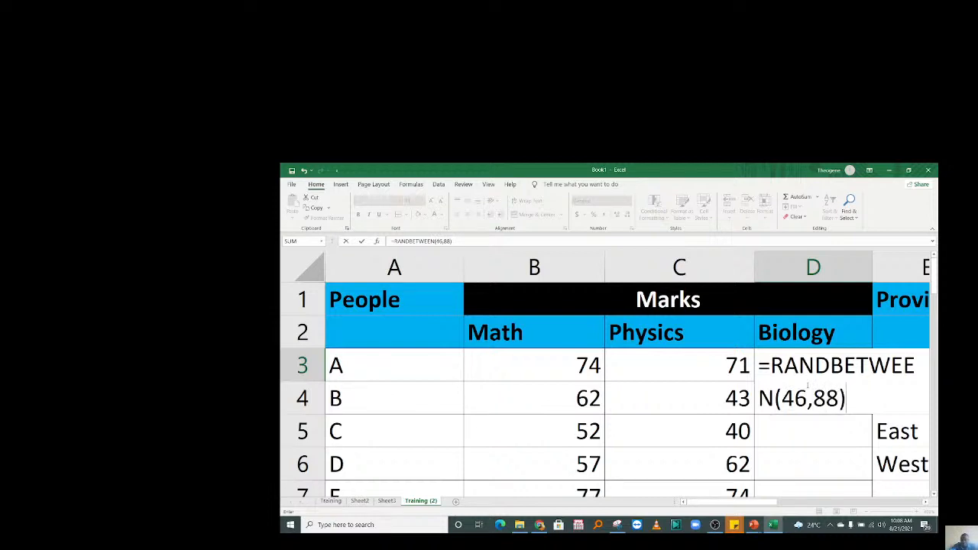
{"action": "key", "text": "Return"}
{"action": "left_click", "coordinate": [785, 378]}
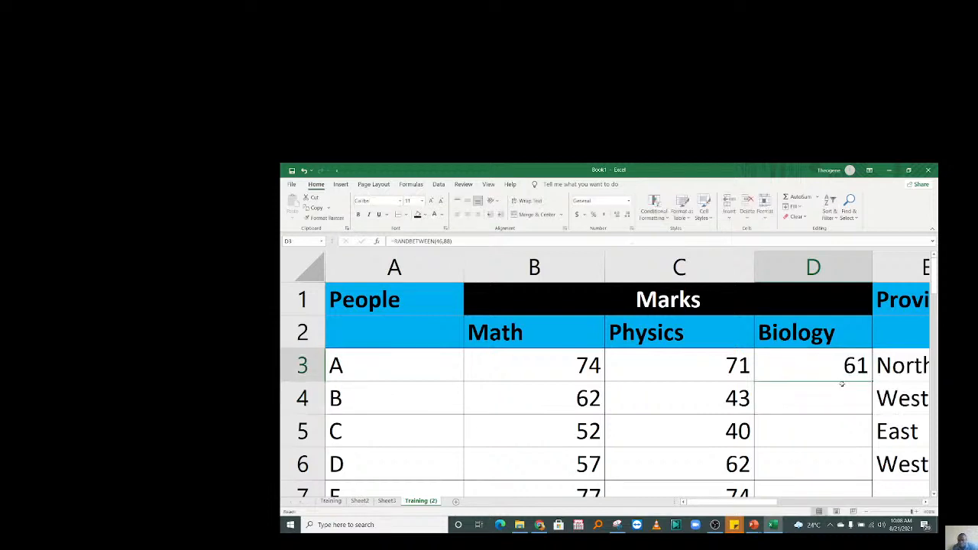
{"action": "left_click_drag", "start_coordinate": [871, 380], "coordinate": [841, 451]}
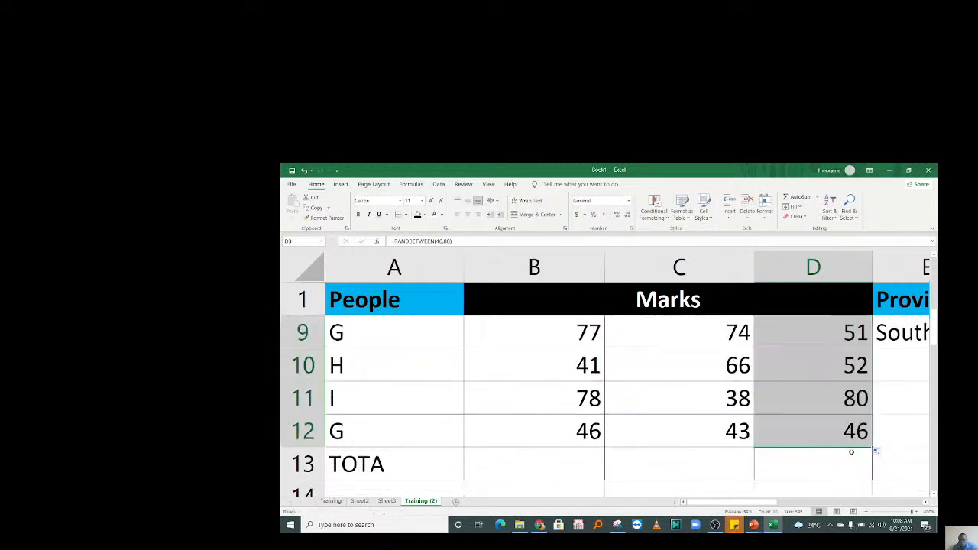
Copy the Biology marks and paste them back as fixed values.
{"action": "right_click", "coordinate": [811, 393]}
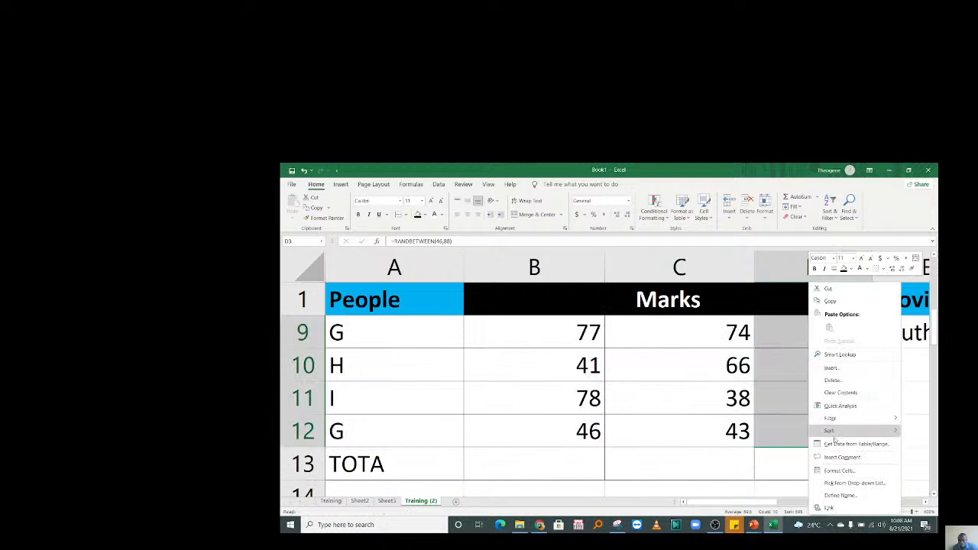
{"action": "left_click", "coordinate": [830, 301]}
{"action": "scroll", "coordinate": [764, 382], "scroll_direction": "up", "scroll_amount": 3}
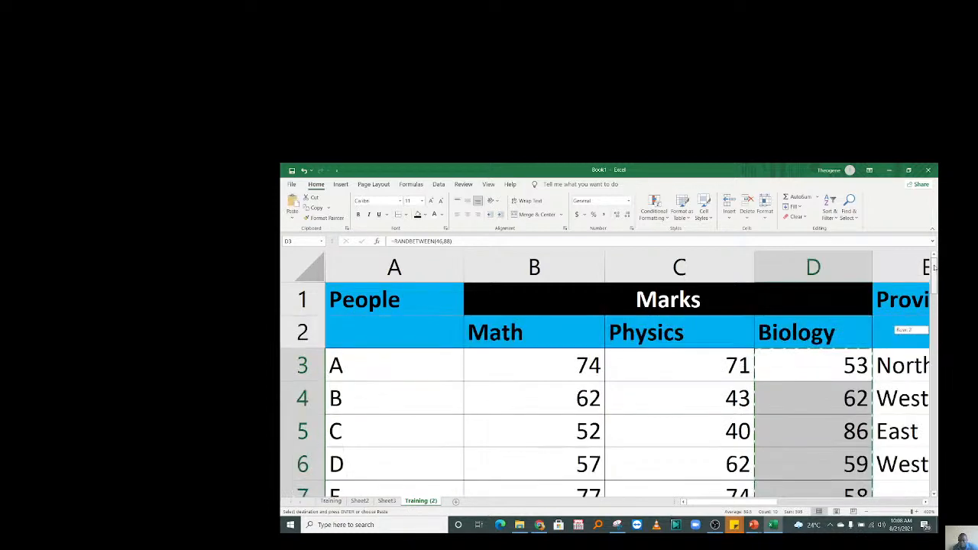
{"action": "right_click", "coordinate": [826, 356]}
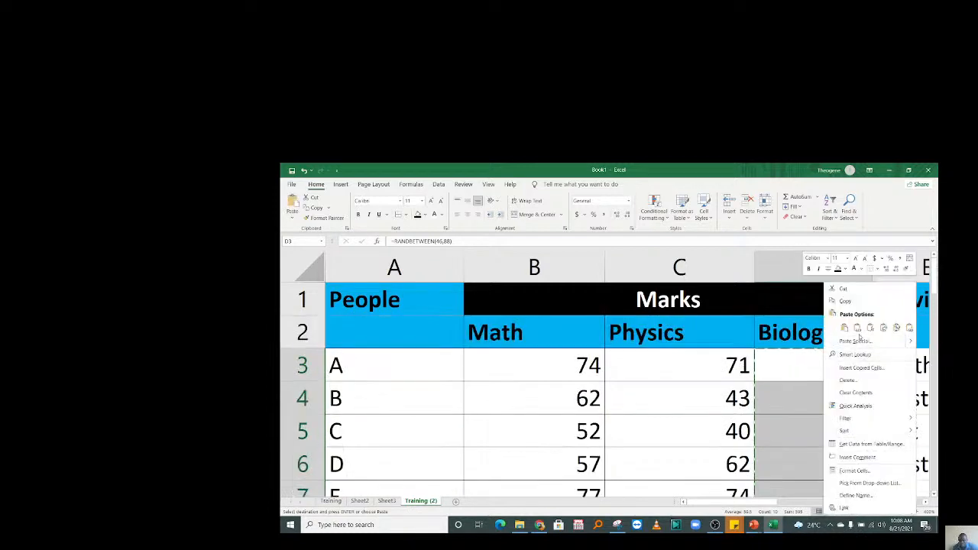
{"action": "left_click", "coordinate": [857, 328]}
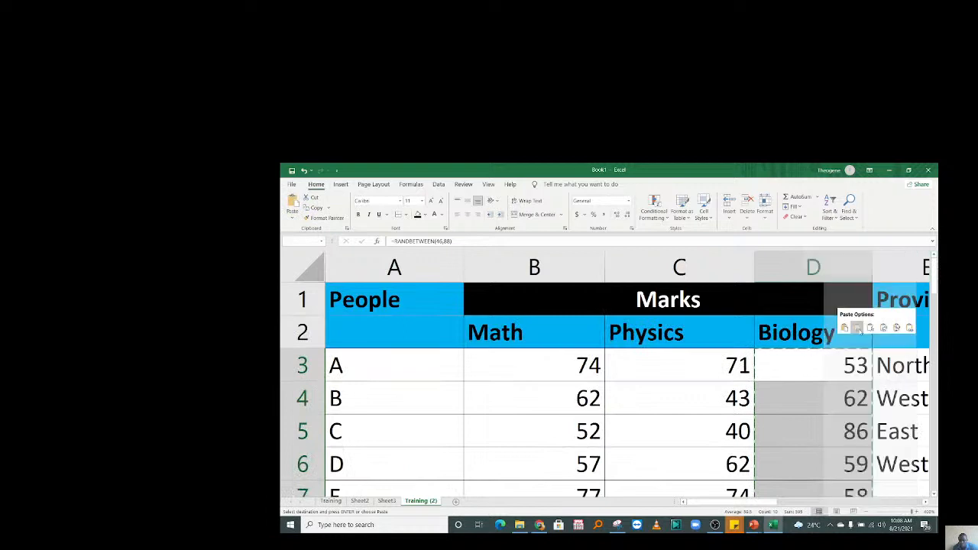
{"action": "left_click", "coordinate": [821, 425]}
{"action": "left_click", "coordinate": [708, 413]}
{"action": "key", "text": "Down"}
{"action": "key", "text": "Down"}
{"action": "key", "text": "Down"}
{"action": "key", "text": "Down"}
{"action": "key", "text": "Down"}
{"action": "key", "text": "Down"}
{"action": "key", "text": "Down"}
{"action": "key", "text": "Down"}
{"action": "key", "text": "Down"}
{"action": "key", "text": "Down"}
{"action": "key", "text": "Down"}
{"action": "key", "text": "Down"}
{"action": "key", "text": "Down"}
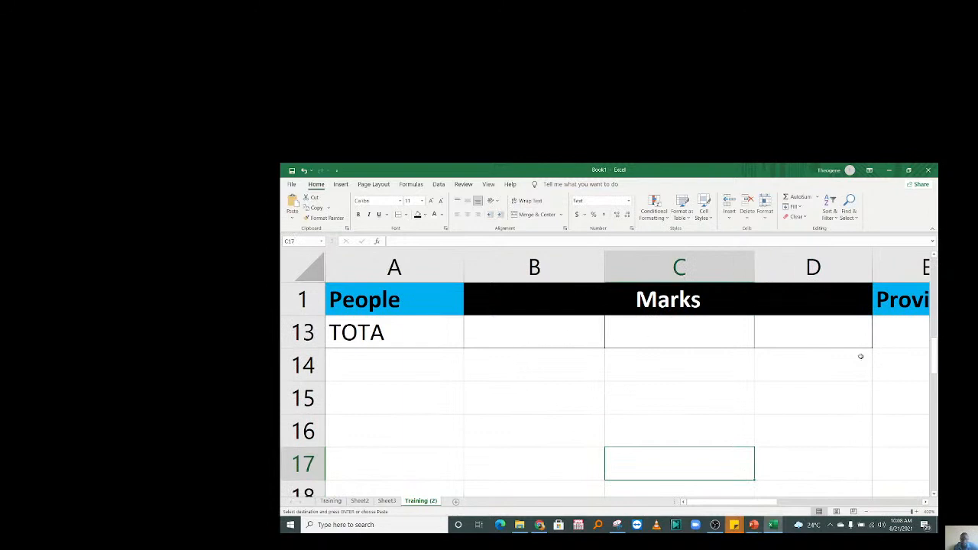
{"action": "left_click_drag", "start_coordinate": [933, 353], "coordinate": [937, 332]}
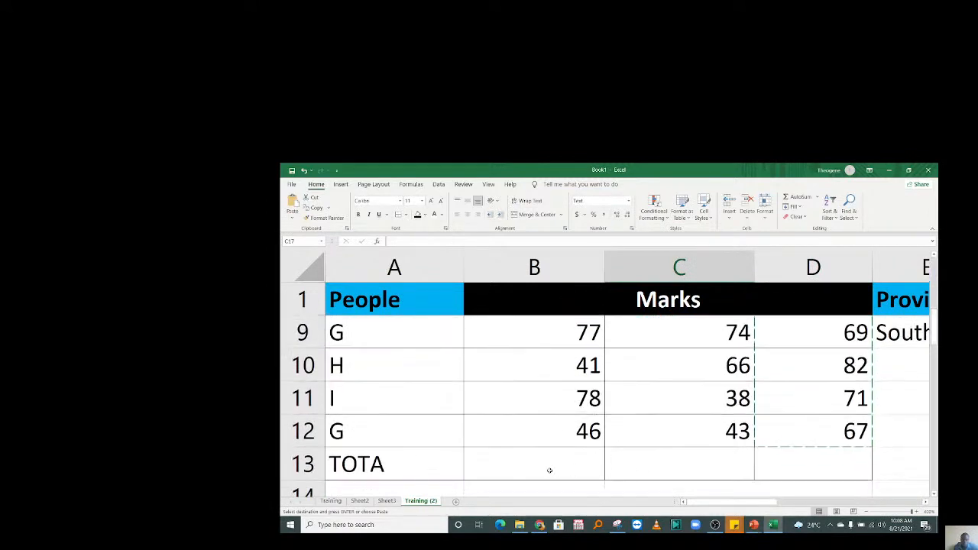
Enter =SUM(B3:B12) in B13 to total the Math marks as 626.
{"action": "left_click", "coordinate": [535, 467]}
{"action": "type", "text": "=sum"}
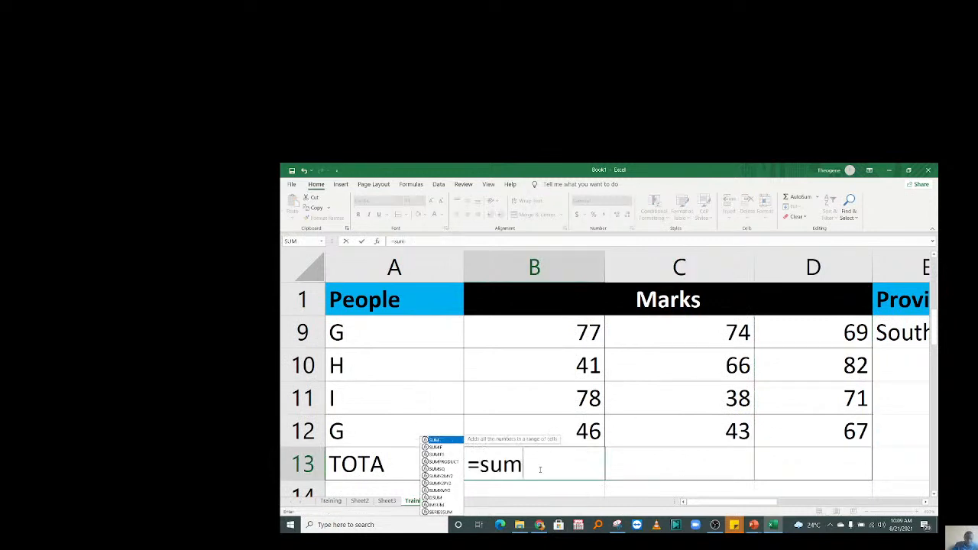
{"action": "key", "text": "Tab"}
{"action": "left_click_drag", "start_coordinate": [524, 433], "coordinate": [509, 358]}
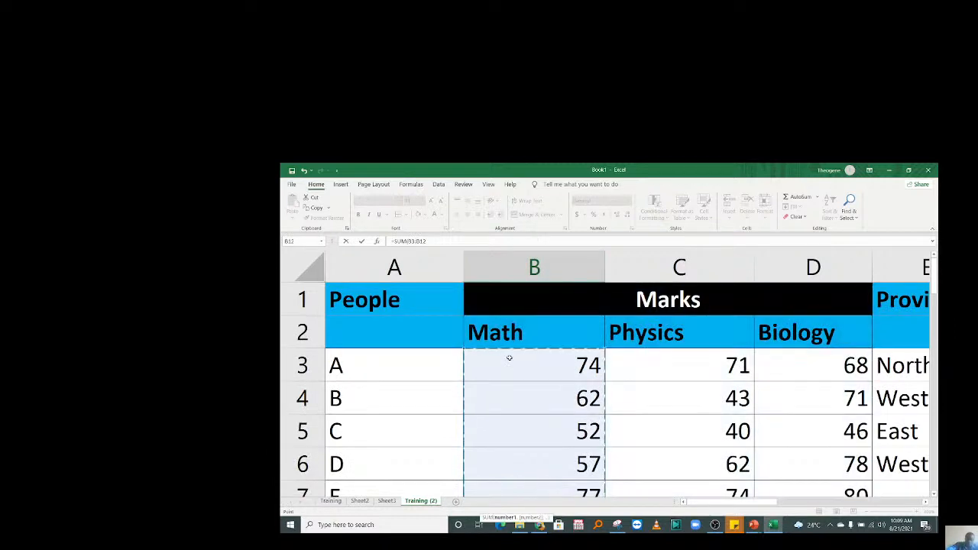
{"action": "key", "text": "Return"}
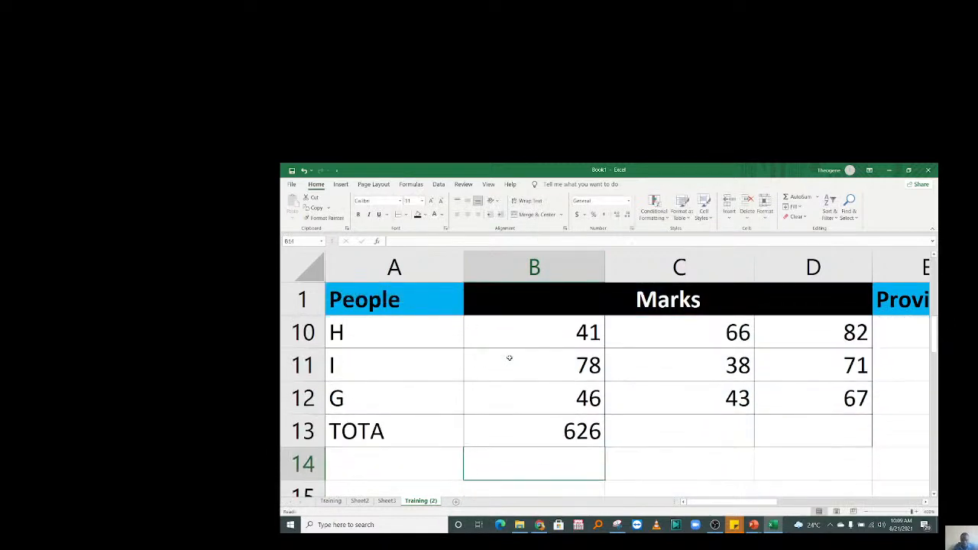
Copy the B13 total across to C13 and D13, giving 557 and 719.
{"action": "left_click", "coordinate": [557, 438]}
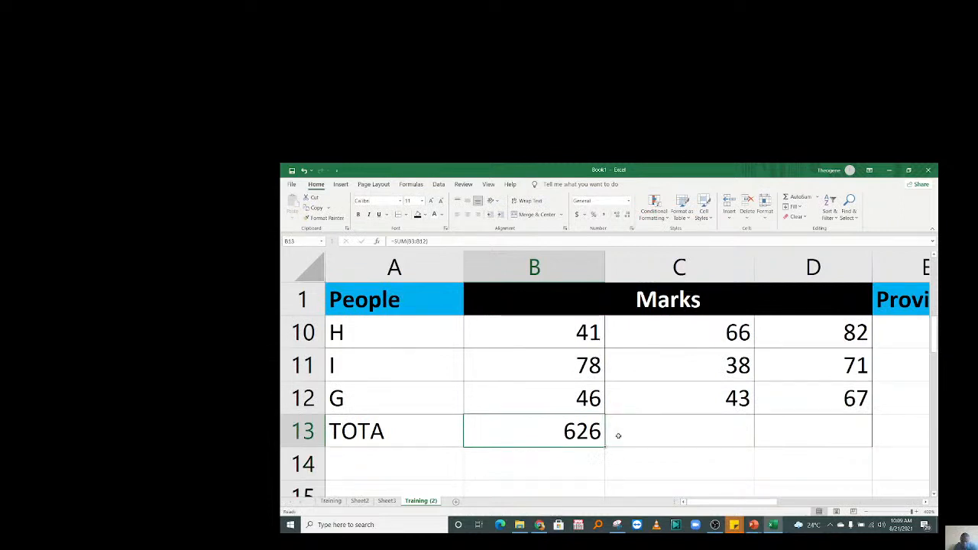
{"action": "left_click", "coordinate": [687, 428]}
{"action": "left_click", "coordinate": [783, 433]}
{"action": "left_click", "coordinate": [582, 445]}
{"action": "left_click_drag", "start_coordinate": [606, 448], "coordinate": [606, 448]}
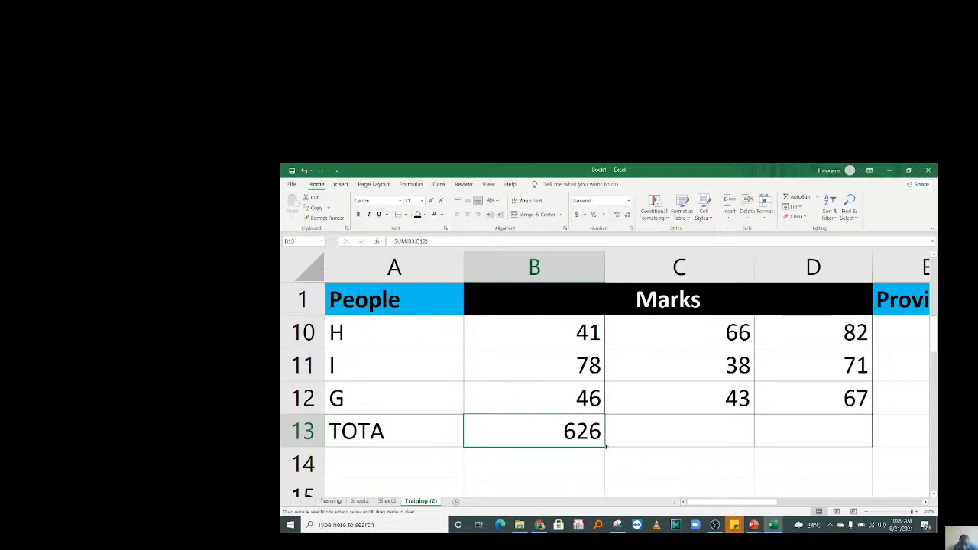
{"action": "left_click_drag", "start_coordinate": [606, 447], "coordinate": [810, 434]}
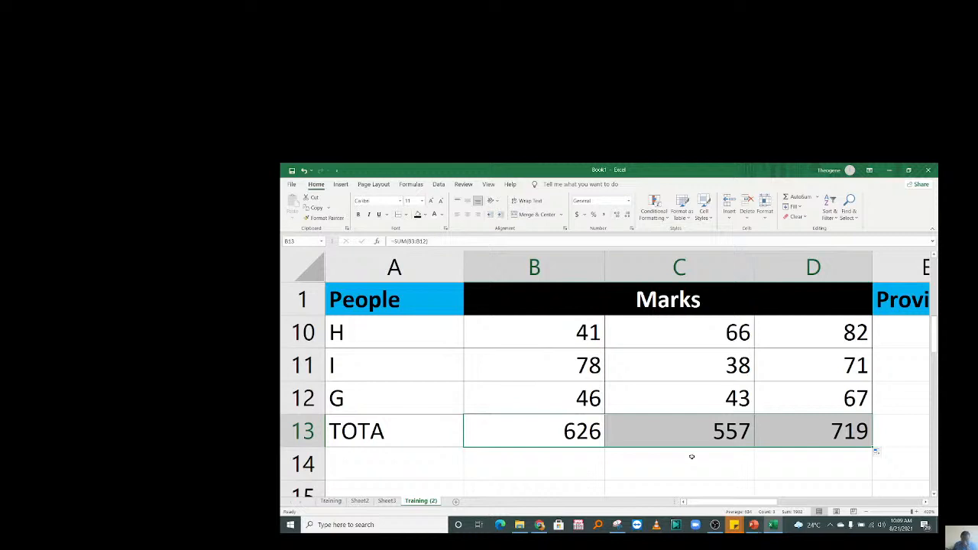
Delete the three row-13 totals, then restore them with undo.
{"action": "left_click", "coordinate": [677, 405]}
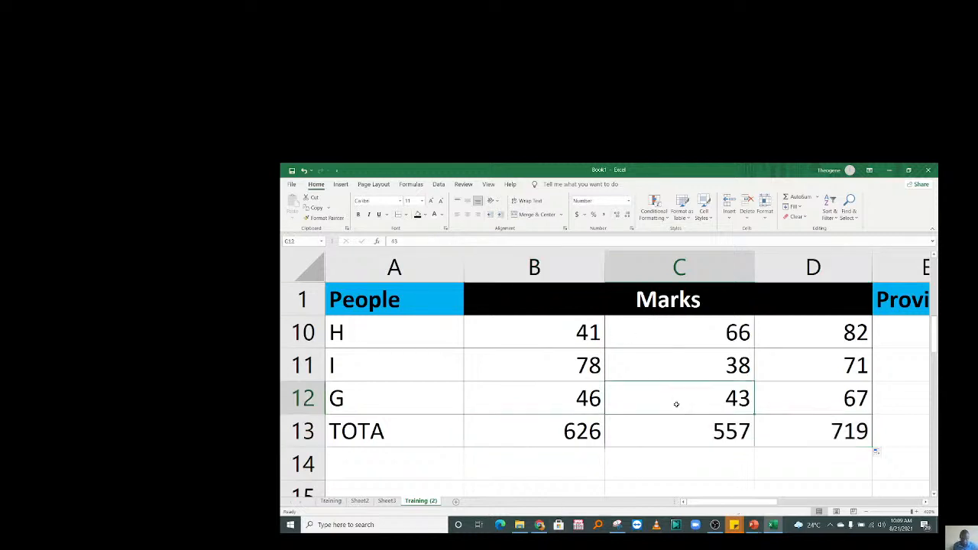
{"action": "left_click_drag", "start_coordinate": [535, 430], "coordinate": [815, 430]}
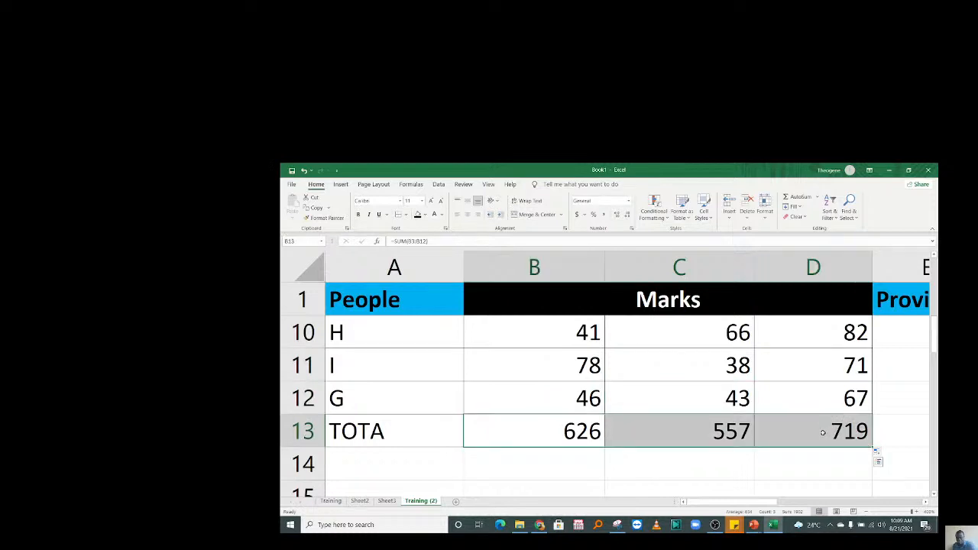
{"action": "key", "text": "Delete"}
{"action": "left_click", "coordinate": [359, 439]}
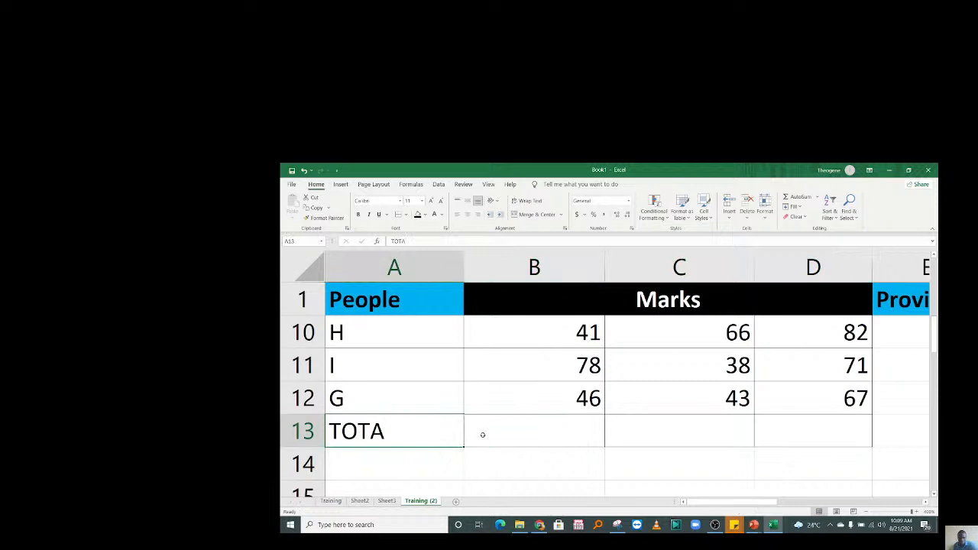
{"action": "key", "text": "ctrl+z"}
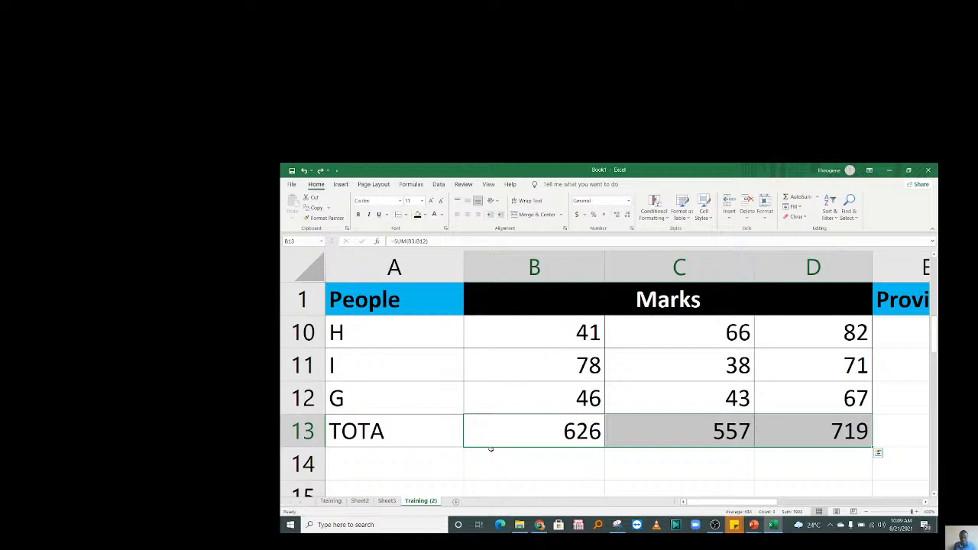
{"action": "left_click", "coordinate": [573, 377]}
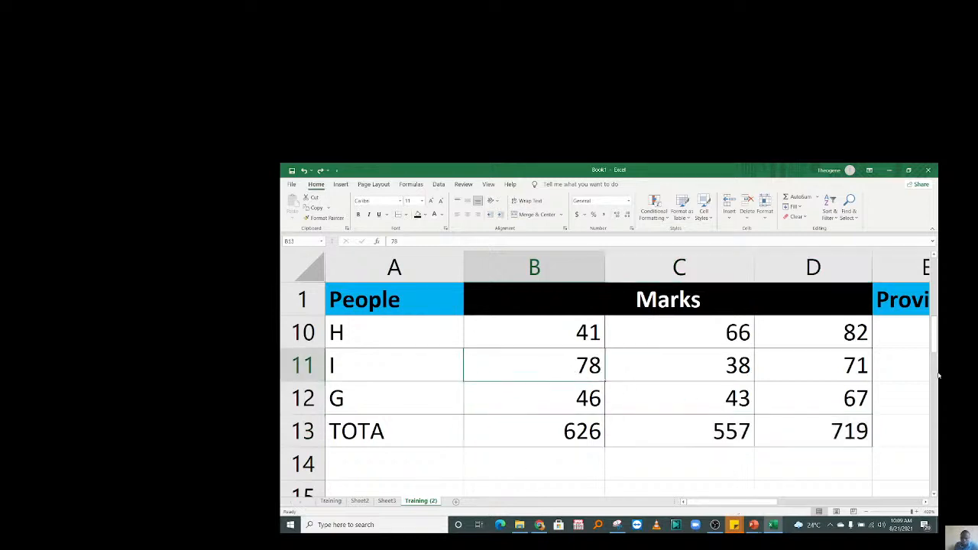
{"action": "left_click_drag", "start_coordinate": [938, 338], "coordinate": [938, 275]}
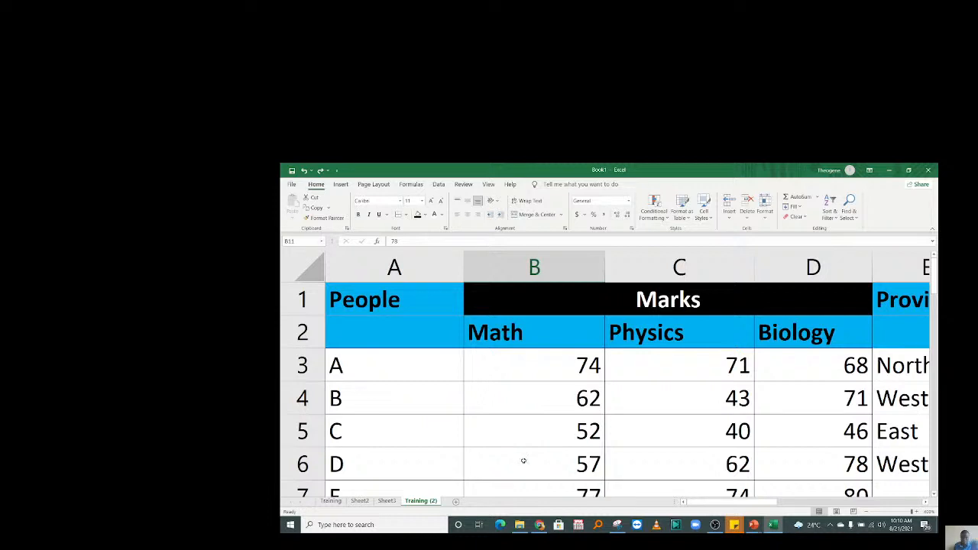
{"action": "left_click", "coordinate": [672, 432]}
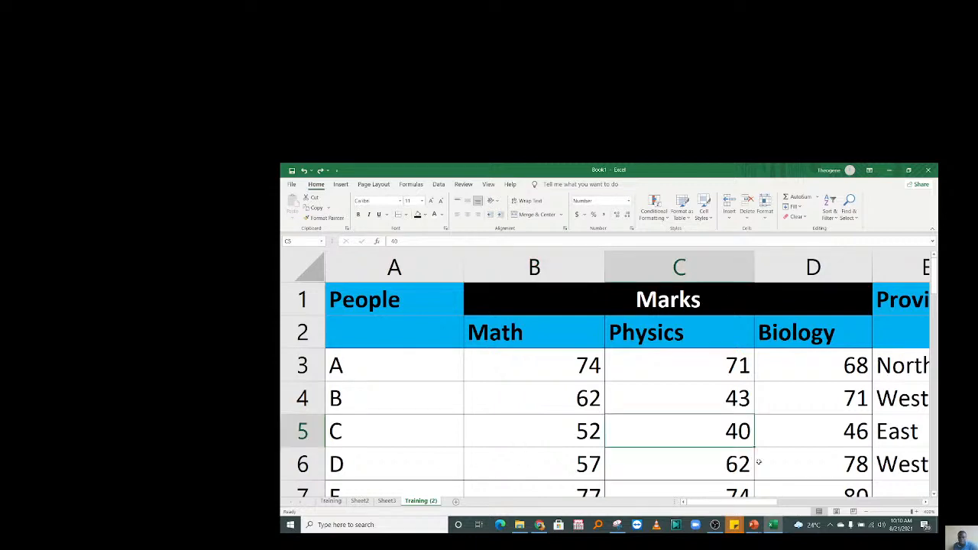
{"action": "left_click_drag", "start_coordinate": [732, 504], "coordinate": [762, 506]}
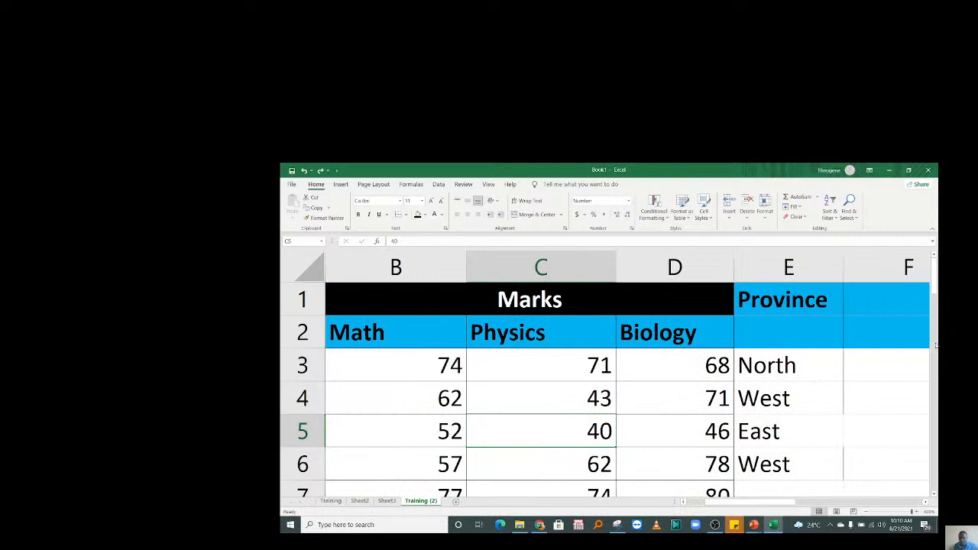
{"action": "left_click_drag", "start_coordinate": [934, 284], "coordinate": [934, 301]}
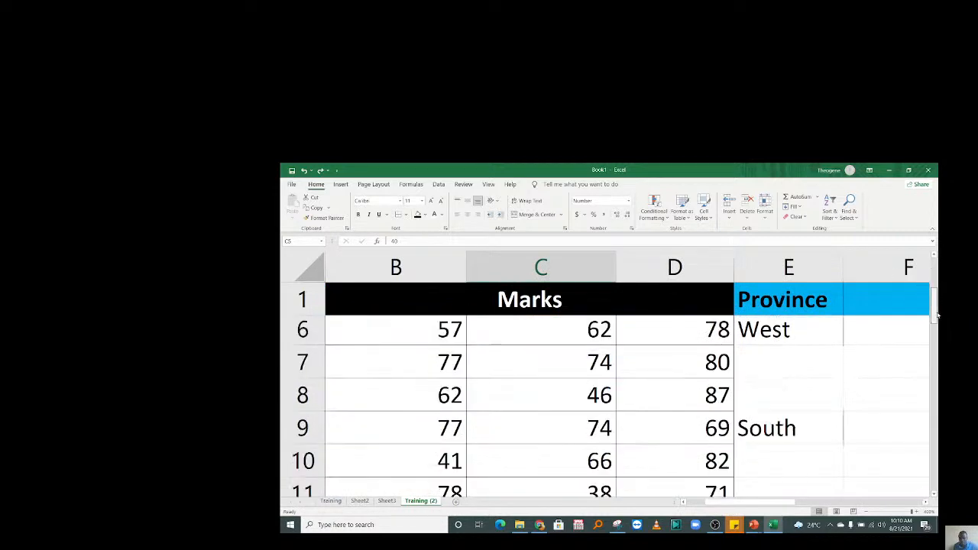
Choose South from the province dropdown for rows 7 and 8.
{"action": "left_click", "coordinate": [831, 372]}
{"action": "left_click", "coordinate": [846, 380]}
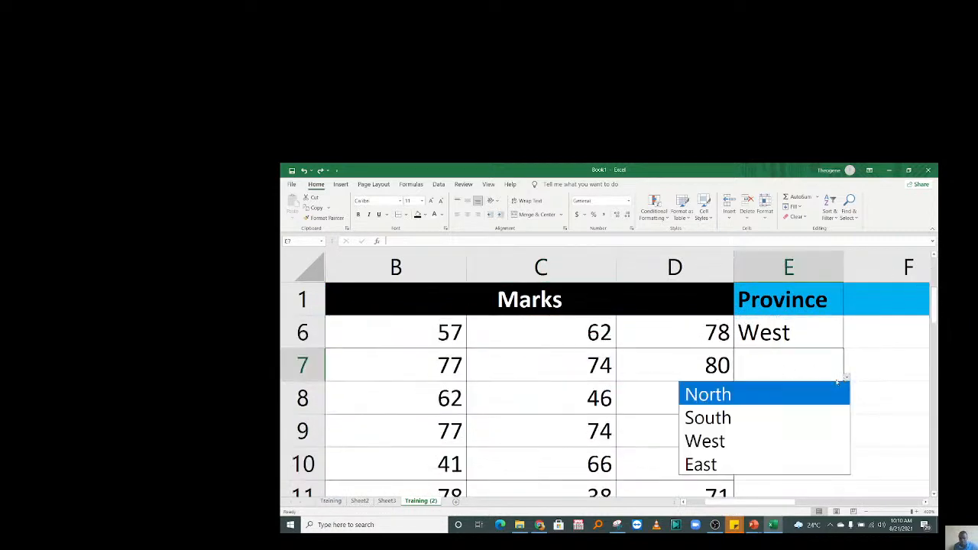
{"action": "left_click", "coordinate": [768, 415]}
{"action": "left_click", "coordinate": [822, 404]}
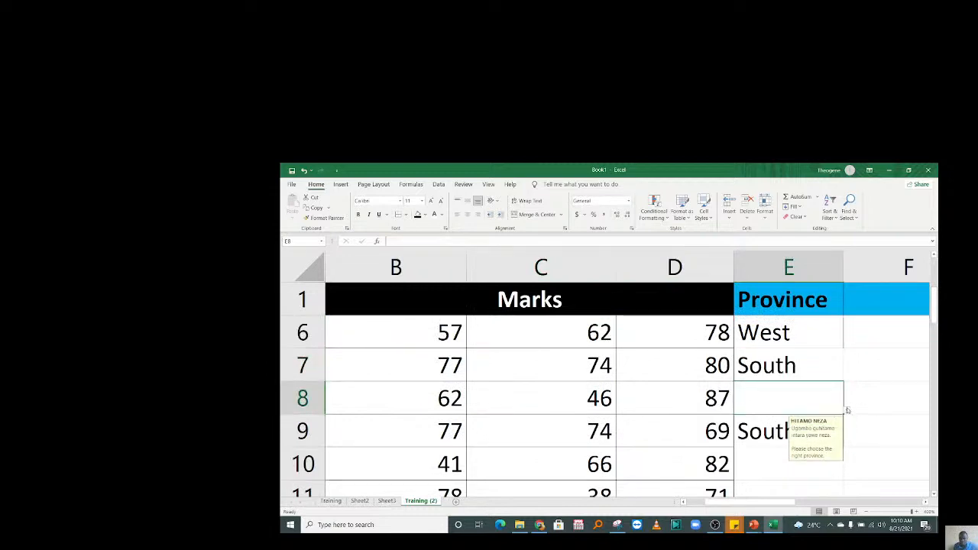
{"action": "left_click", "coordinate": [845, 410]}
{"action": "left_click", "coordinate": [767, 450]}
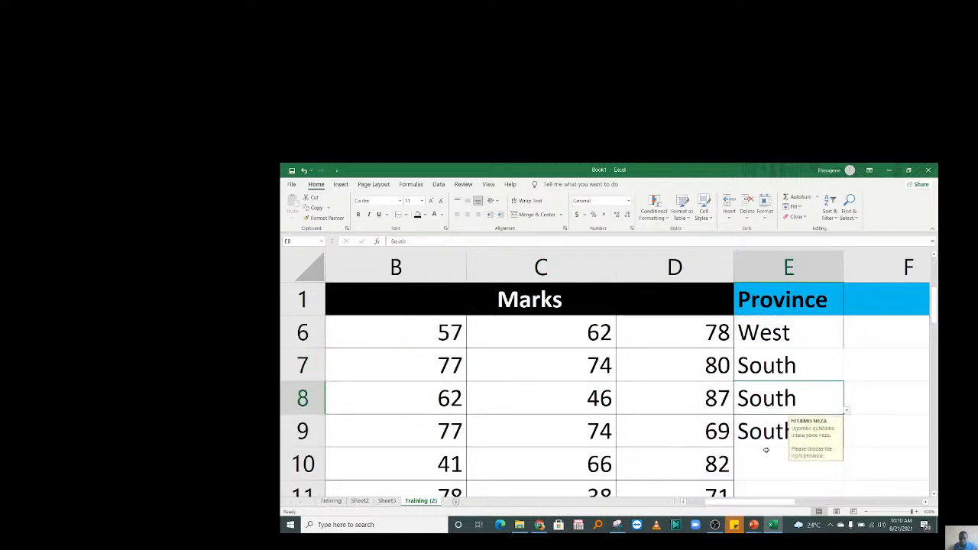
Choose West from the province dropdown for row 10.
{"action": "left_click", "coordinate": [765, 453]}
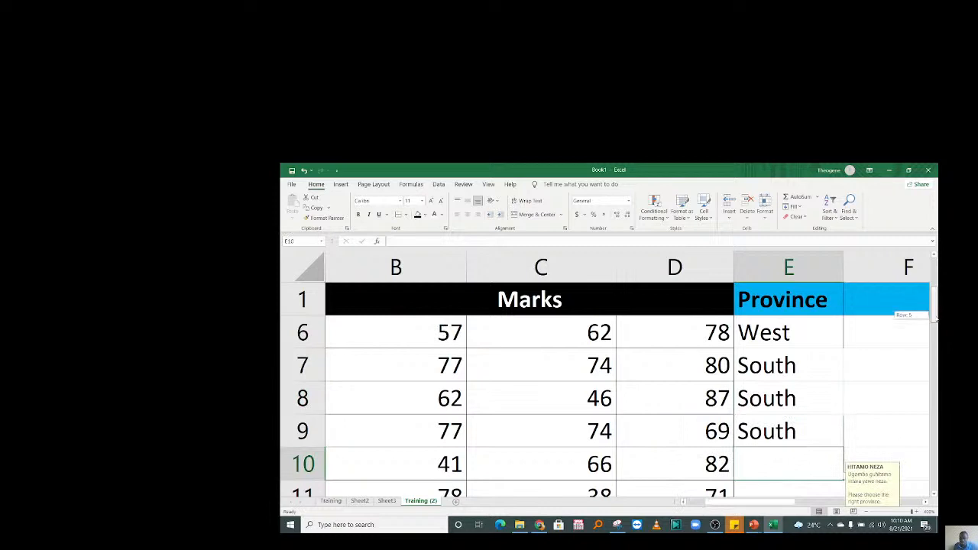
{"action": "scroll", "coordinate": [841, 359], "scroll_direction": "down", "scroll_amount": 1}
{"action": "left_click", "coordinate": [803, 340]}
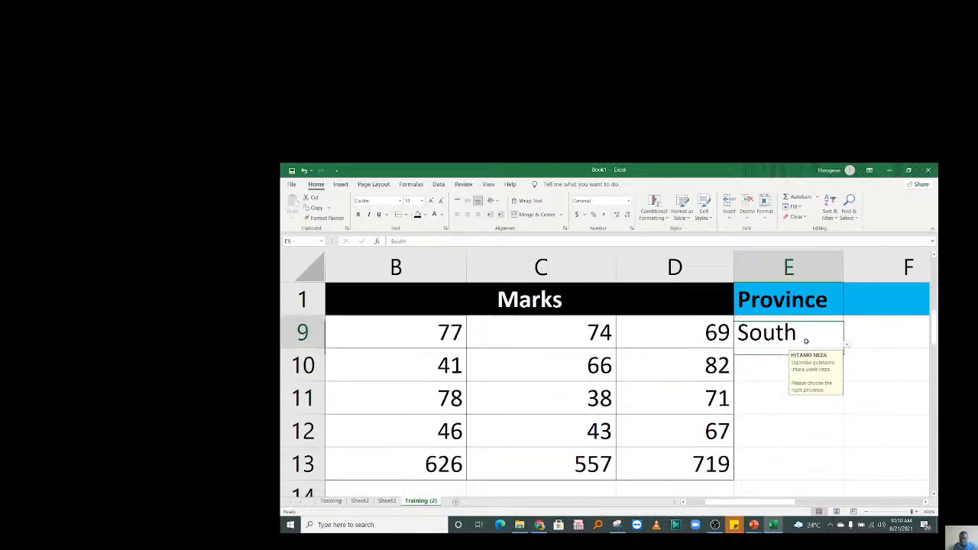
{"action": "left_click", "coordinate": [774, 375]}
{"action": "left_click", "coordinate": [845, 377]}
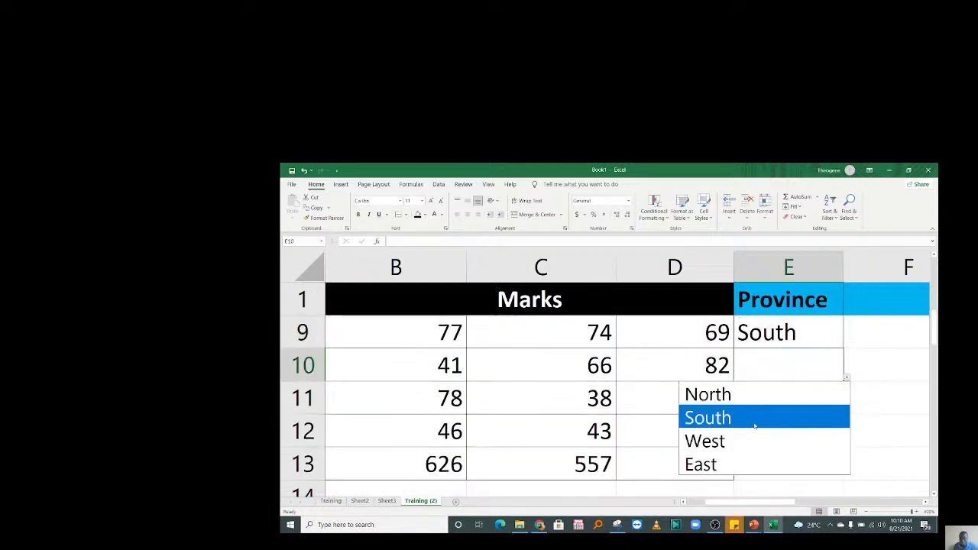
{"action": "left_click", "coordinate": [715, 440]}
{"action": "left_click", "coordinate": [773, 410]}
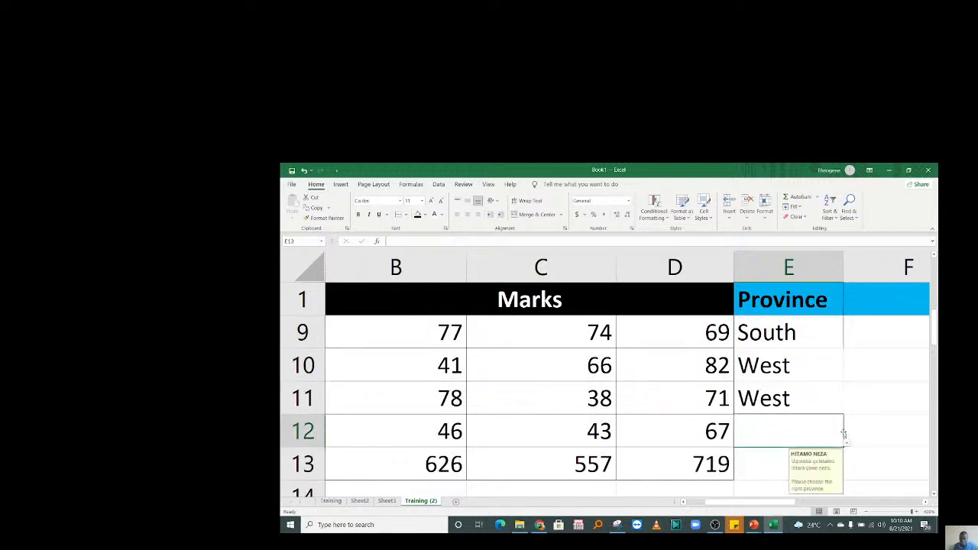
Set East in row 12 and fill it down into row 13.
{"action": "left_click", "coordinate": [847, 443]}
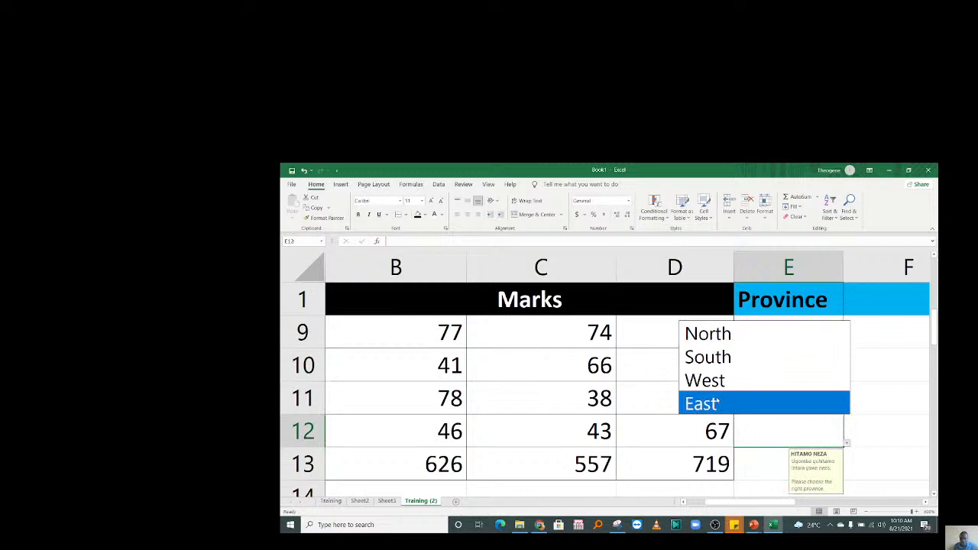
{"action": "left_click", "coordinate": [716, 403]}
{"action": "left_click", "coordinate": [767, 452]}
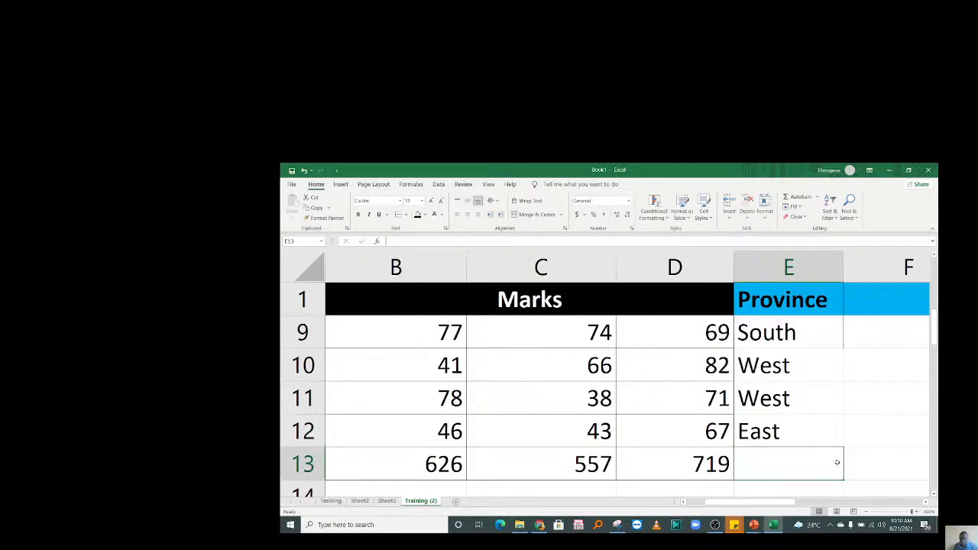
{"action": "left_click", "coordinate": [800, 431]}
{"action": "left_click_drag", "start_coordinate": [844, 447], "coordinate": [849, 465]}
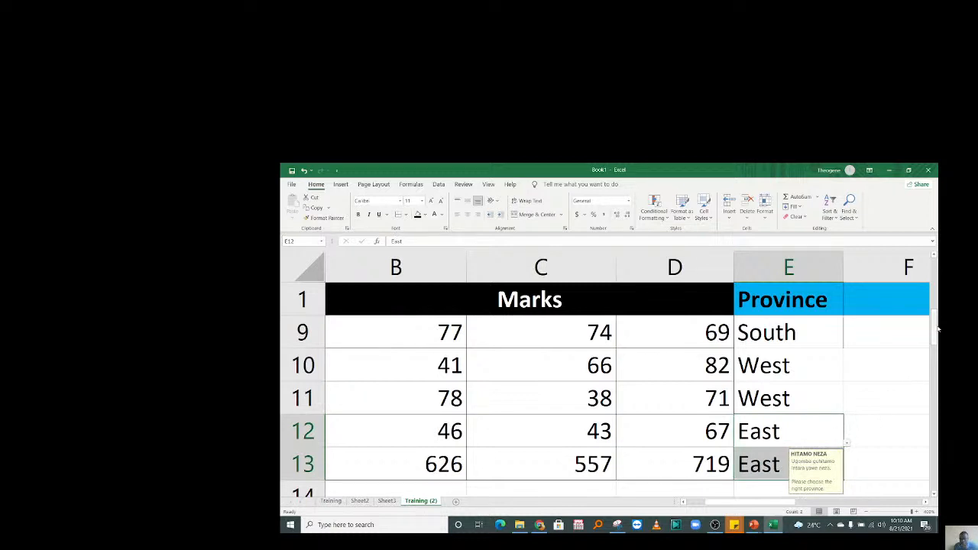
{"action": "left_click_drag", "start_coordinate": [937, 328], "coordinate": [939, 271]}
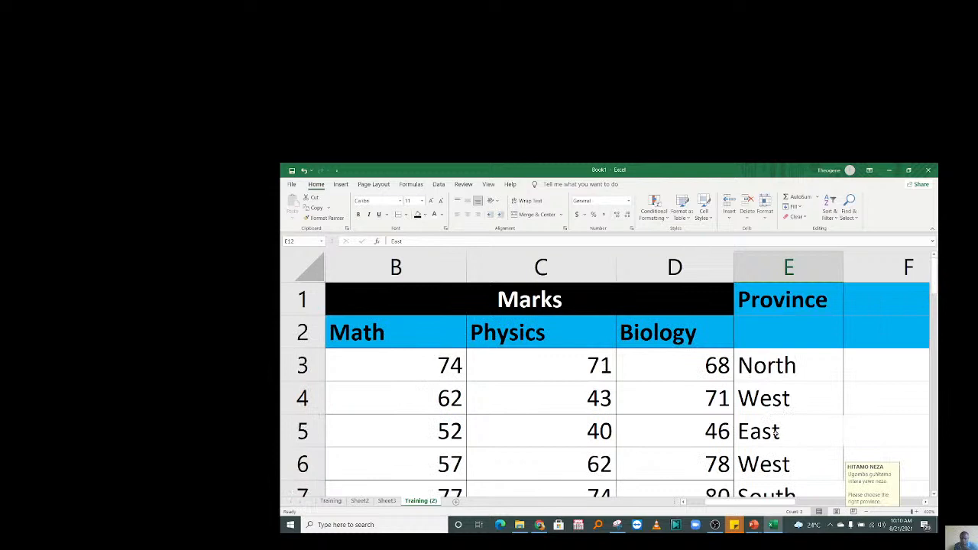
Copy Province into E2 and merge E1:E2 into one centred heading.
{"action": "left_click", "coordinate": [788, 337]}
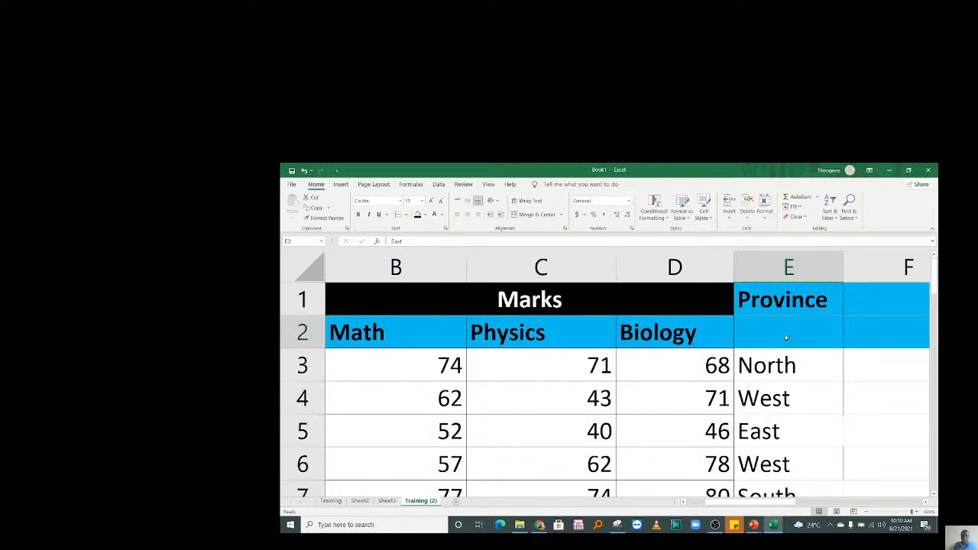
{"action": "left_click", "coordinate": [774, 303]}
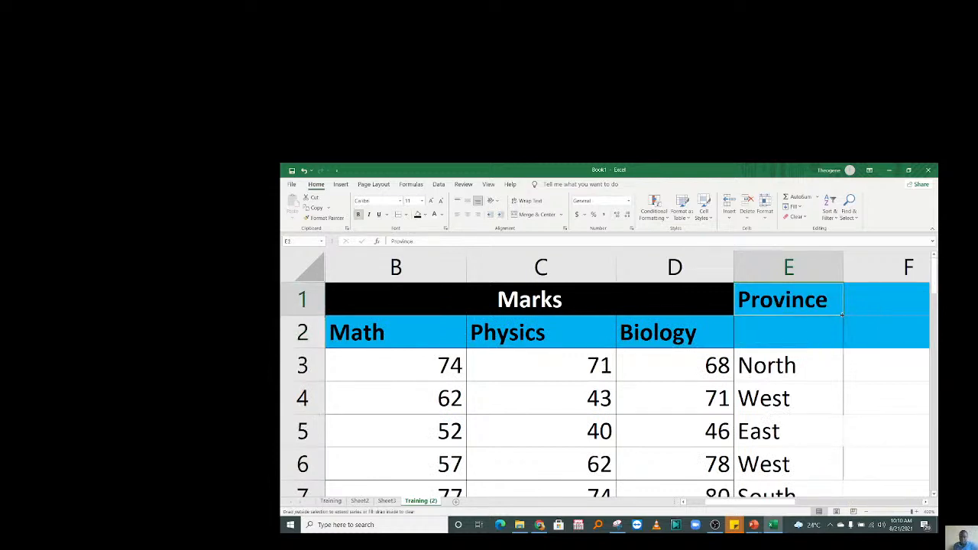
{"action": "left_click_drag", "start_coordinate": [839, 316], "coordinate": [842, 344]}
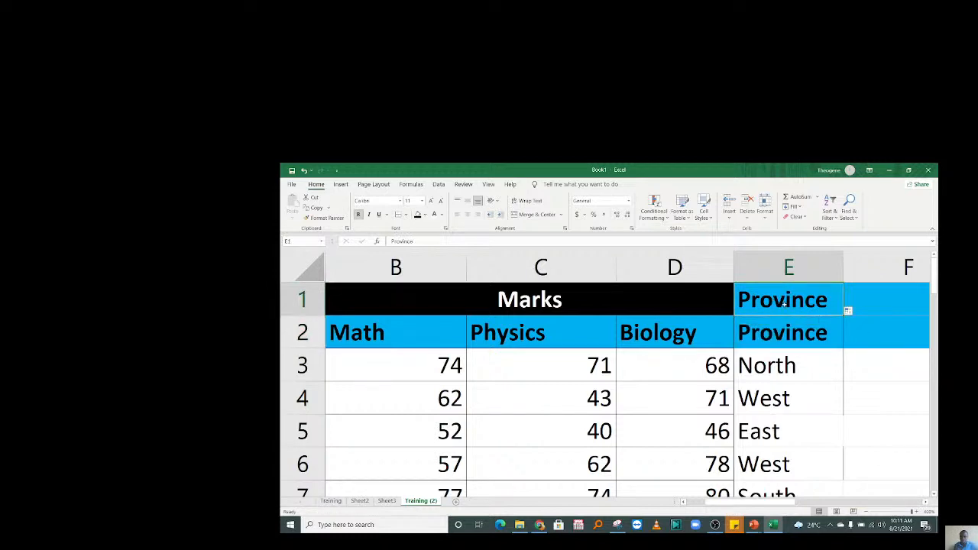
{"action": "left_click_drag", "start_coordinate": [771, 306], "coordinate": [780, 325]}
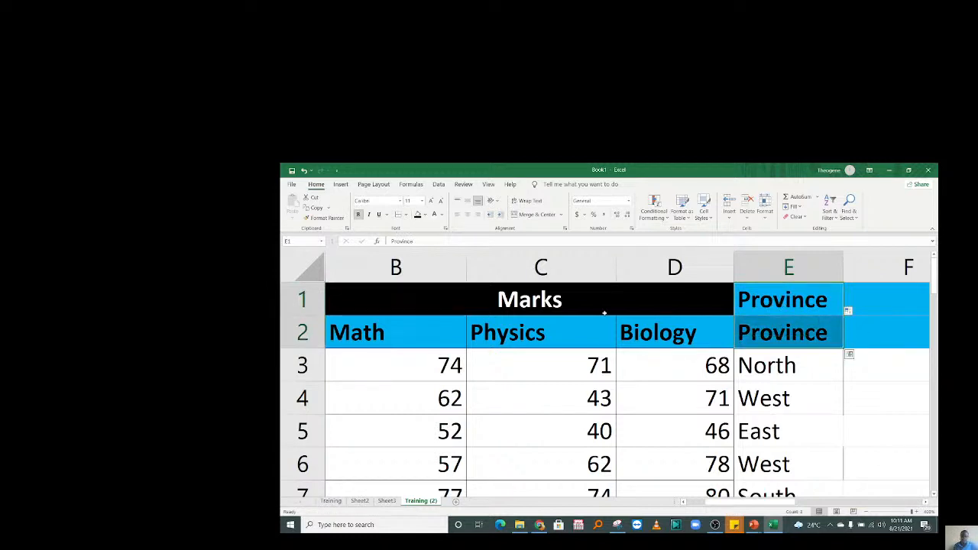
{"action": "left_click", "coordinate": [596, 372]}
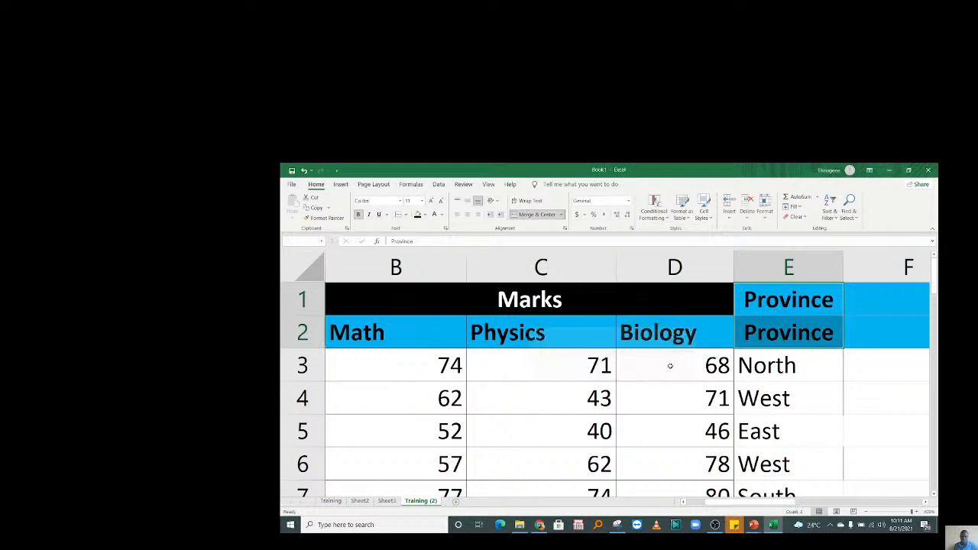
{"action": "left_click", "coordinate": [799, 369]}
{"action": "left_click", "coordinate": [796, 291]}
{"action": "left_click", "coordinate": [862, 356]}
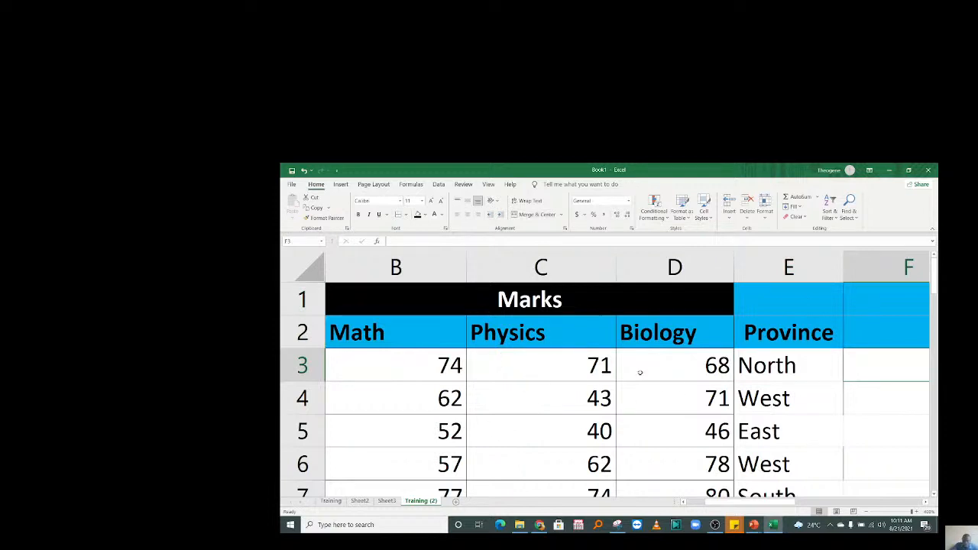
Review the Math, Physics and Biology marks in B3, C3 and D3.
{"action": "key", "text": "Right"}
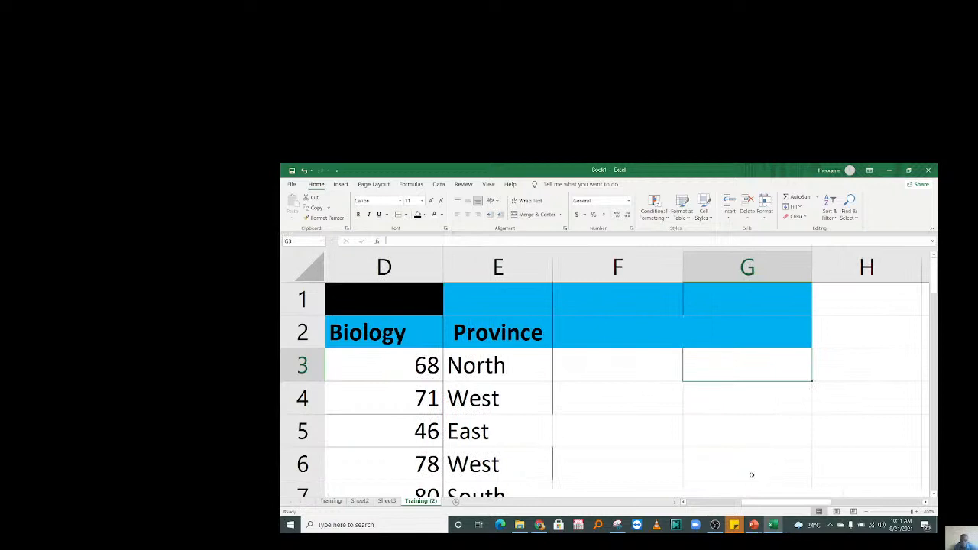
{"action": "left_click_drag", "start_coordinate": [752, 505], "coordinate": [644, 491]}
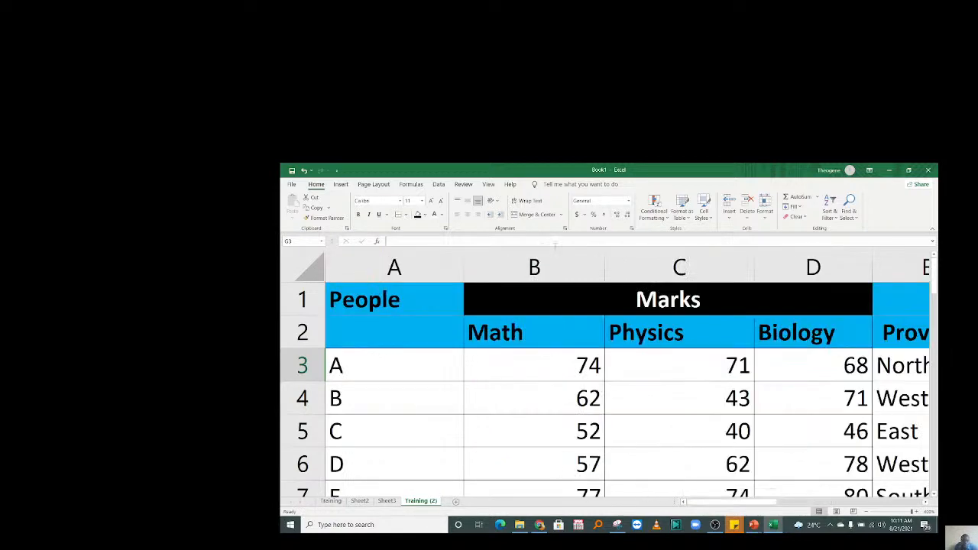
{"action": "left_click", "coordinate": [581, 360]}
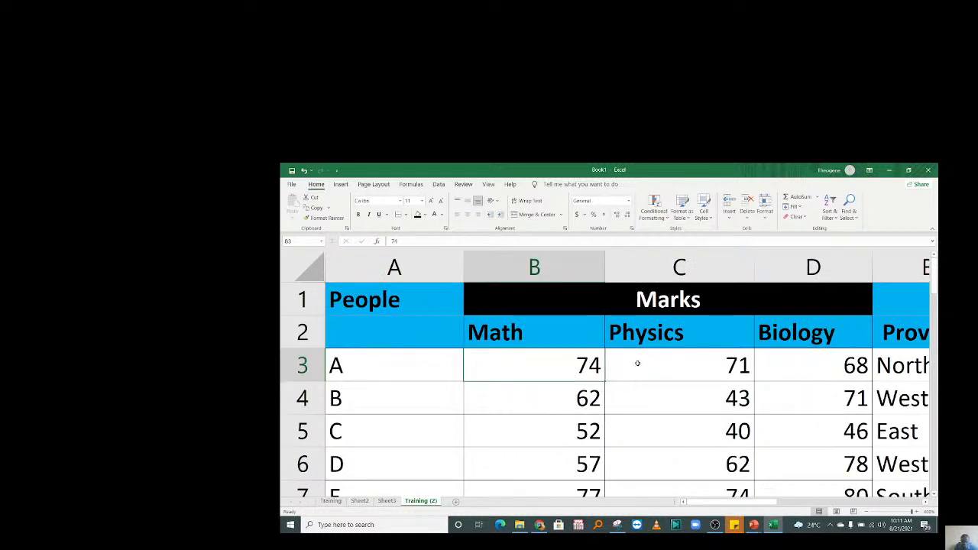
{"action": "left_click", "coordinate": [641, 363]}
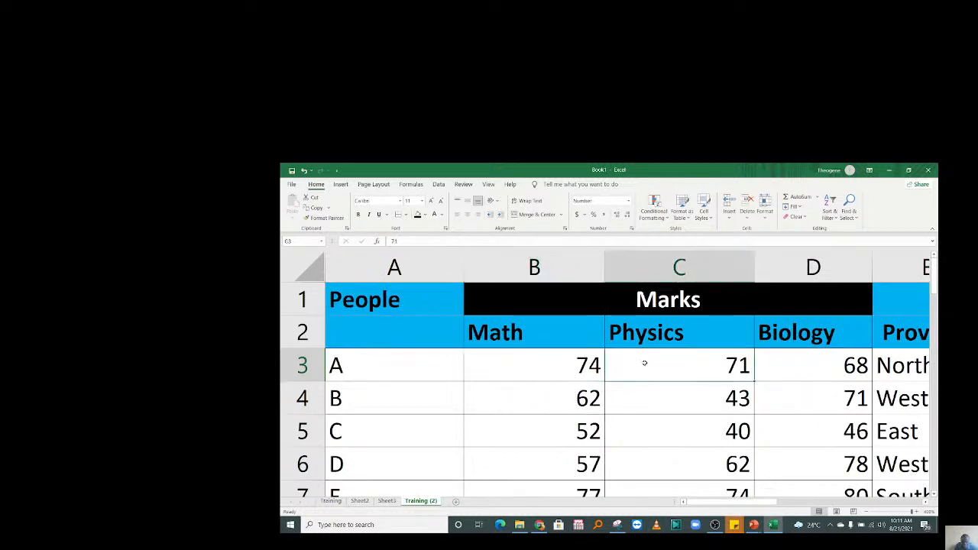
{"action": "left_click", "coordinate": [788, 365]}
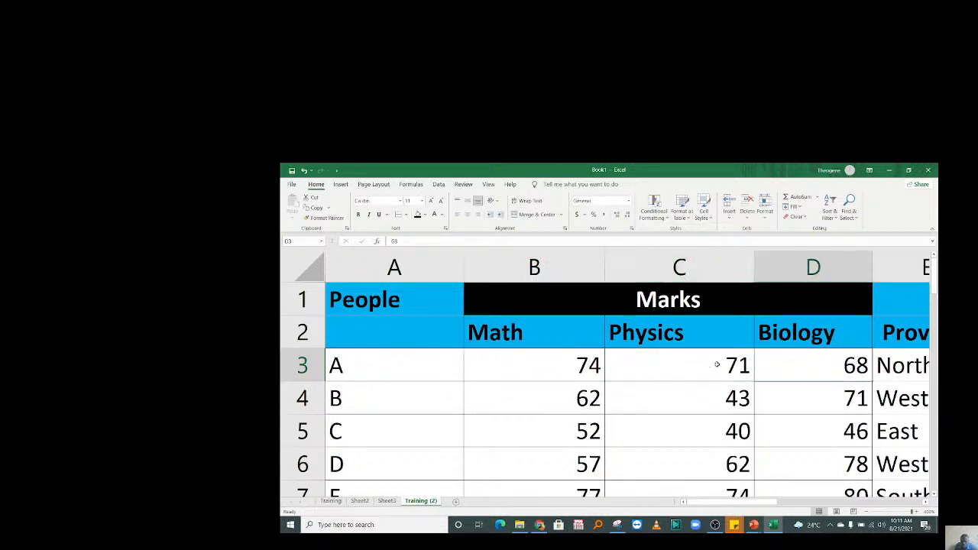
{"action": "left_click", "coordinate": [493, 360]}
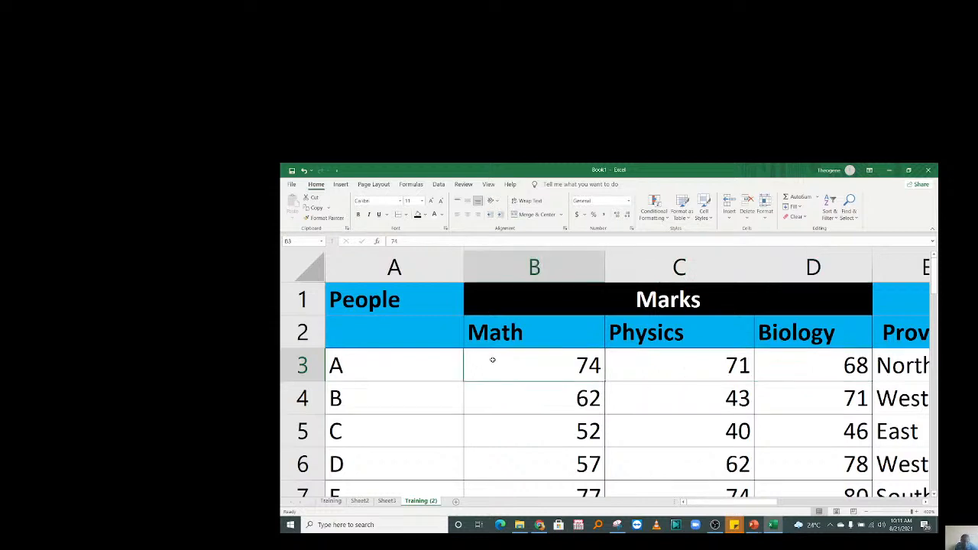
Type the heading 'Total Marks' in cell F2.
{"action": "key", "text": "Right"}
{"action": "key", "text": "Right"}
{"action": "key", "text": "Right"}
{"action": "key", "text": "Right"}
{"action": "key", "text": "Right"}
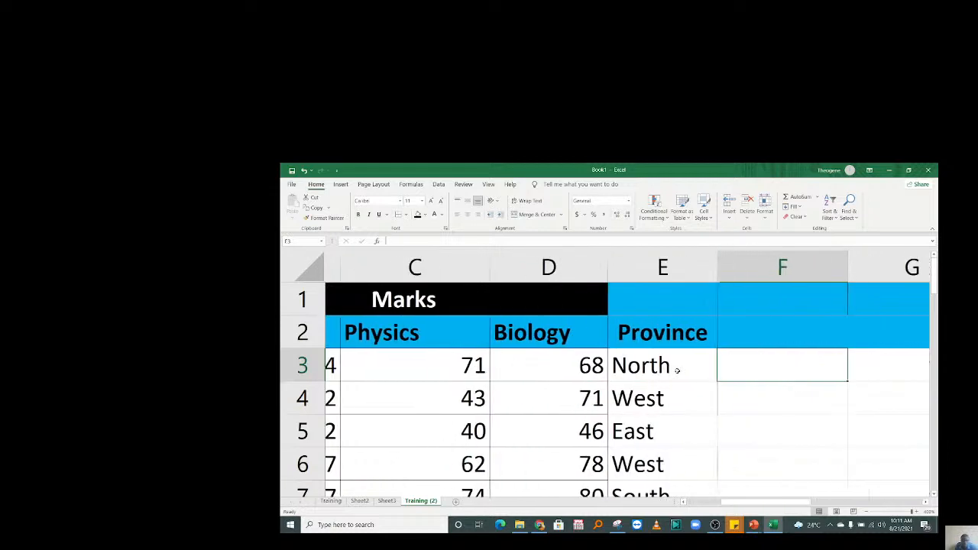
{"action": "left_click", "coordinate": [590, 330]}
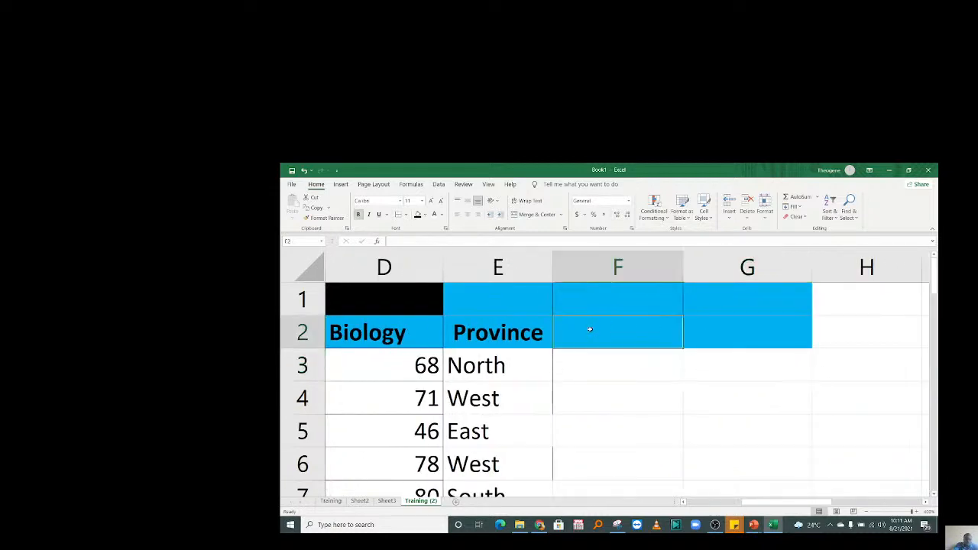
{"action": "type", "text": "Total M"}
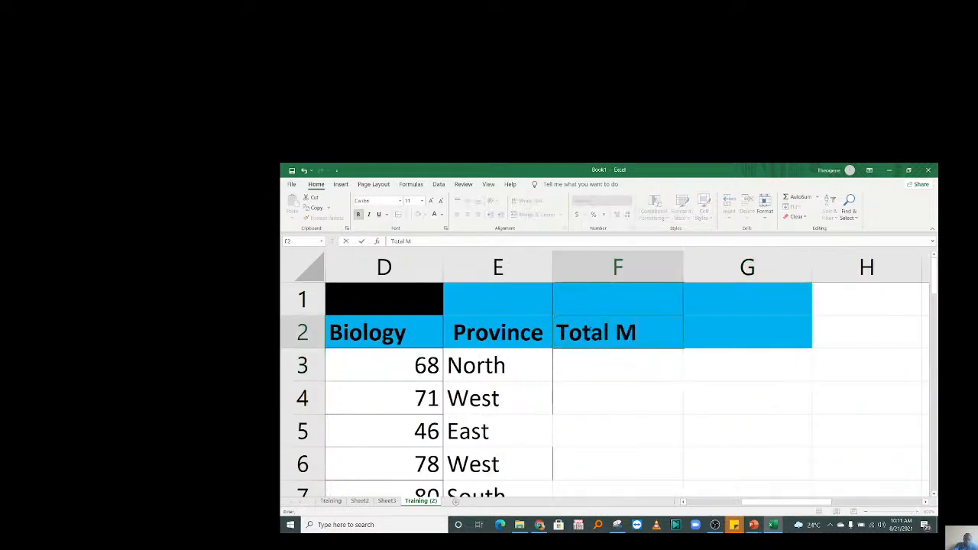
{"action": "type", "text": "arks"}
Confirm the Total Marks heading and enter =SUM(B3:D3) in F3, giving 213.
{"action": "key", "text": "Return"}
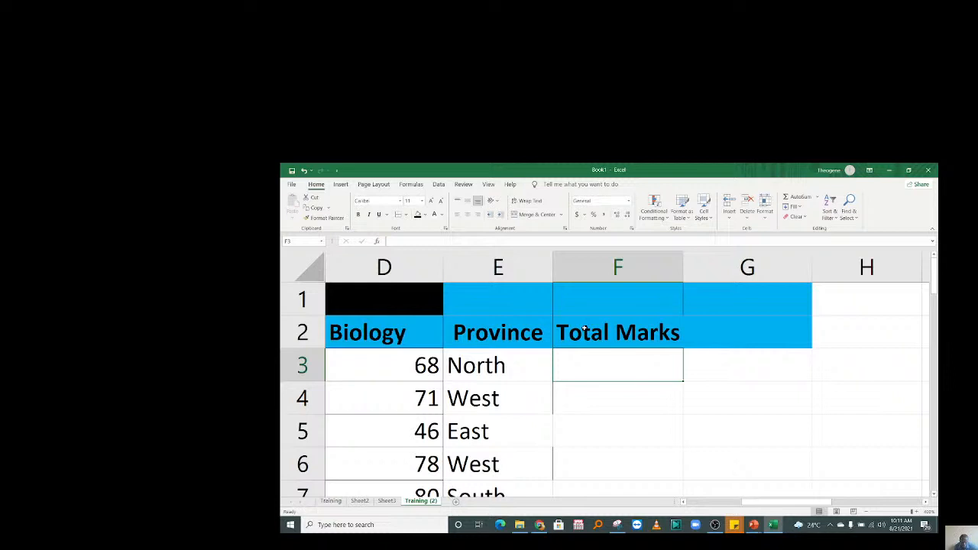
{"action": "type", "text": "="}
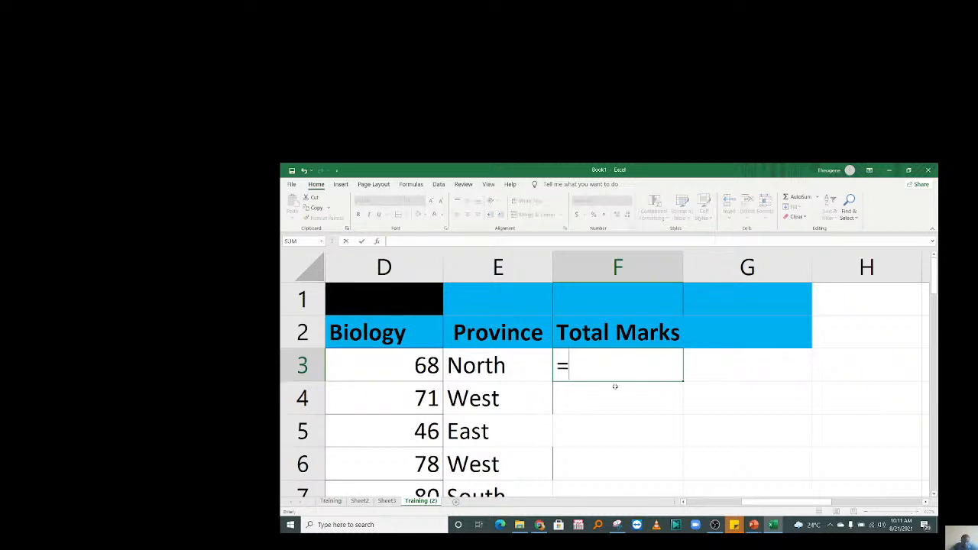
{"action": "type", "text": "sum"}
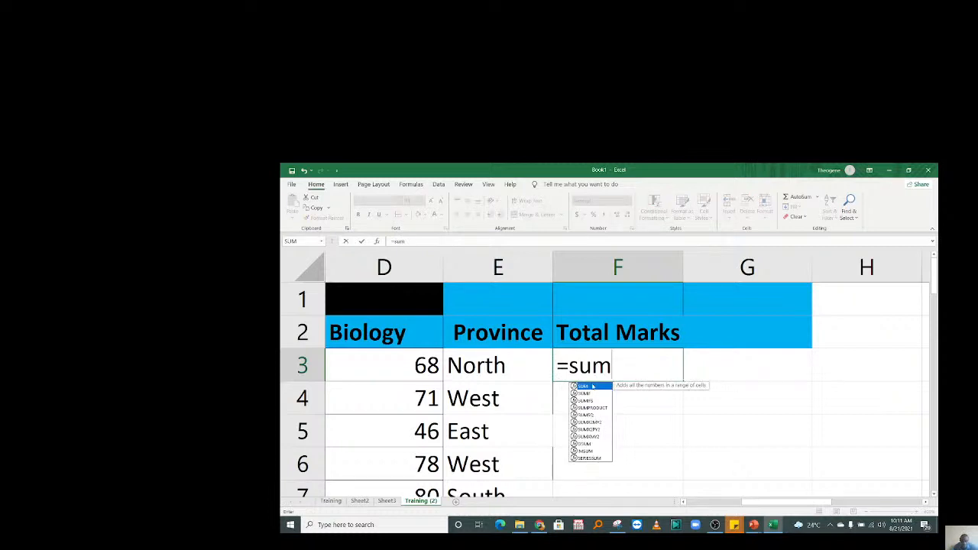
{"action": "key", "text": "Tab"}
{"action": "left_click_drag", "start_coordinate": [751, 506], "coordinate": [692, 502]}
{"action": "left_click", "coordinate": [526, 363]}
{"action": "left_click_drag", "start_coordinate": [526, 363], "coordinate": [799, 360]}
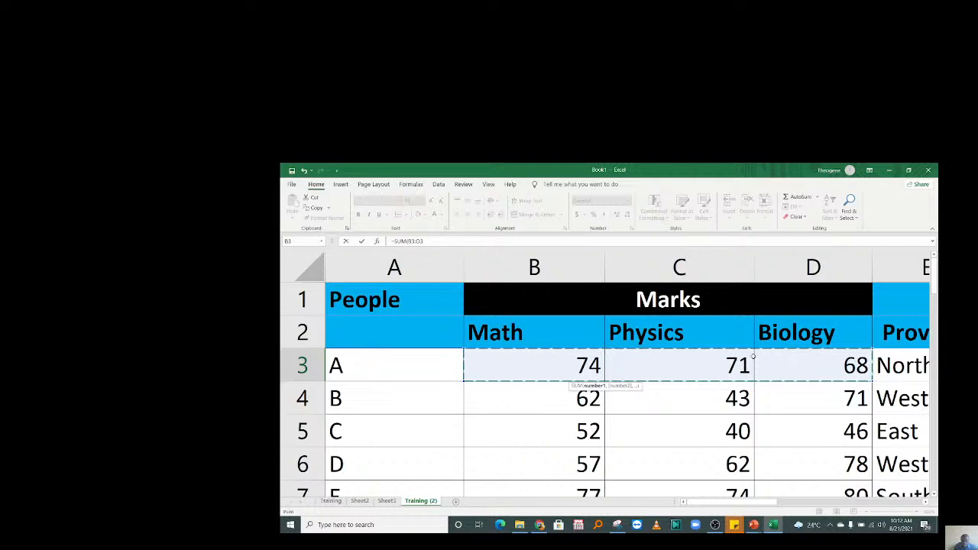
{"action": "left_click_drag", "start_coordinate": [730, 506], "coordinate": [840, 505]}
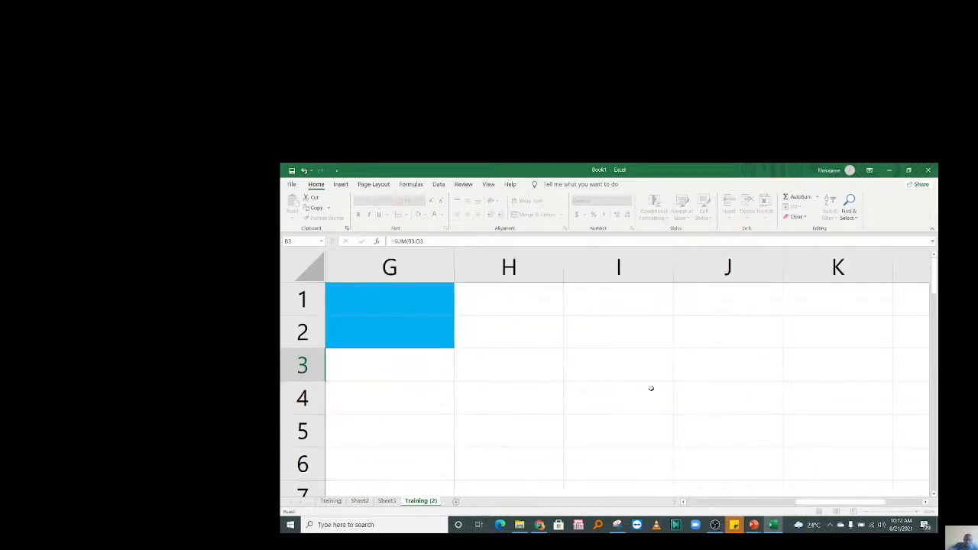
{"action": "key", "text": "Return"}
{"action": "left_click", "coordinate": [398, 371]}
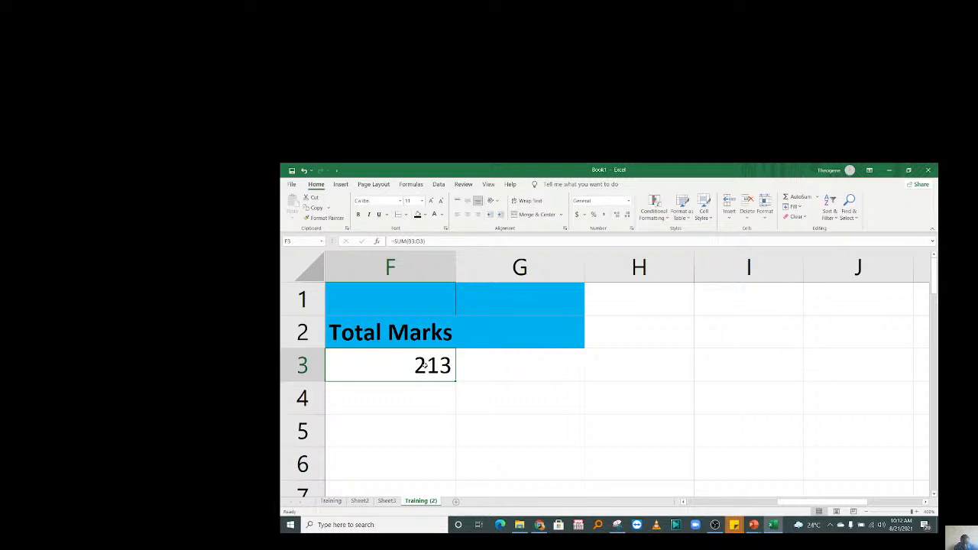
{"action": "mouse_move", "coordinate": [794, 502]}
{"action": "left_mouse_down"}
{"action": "mouse_move", "coordinate": [733, 503]}
{"action": "mouse_move", "coordinate": [795, 506]}
{"action": "left_mouse_up"}
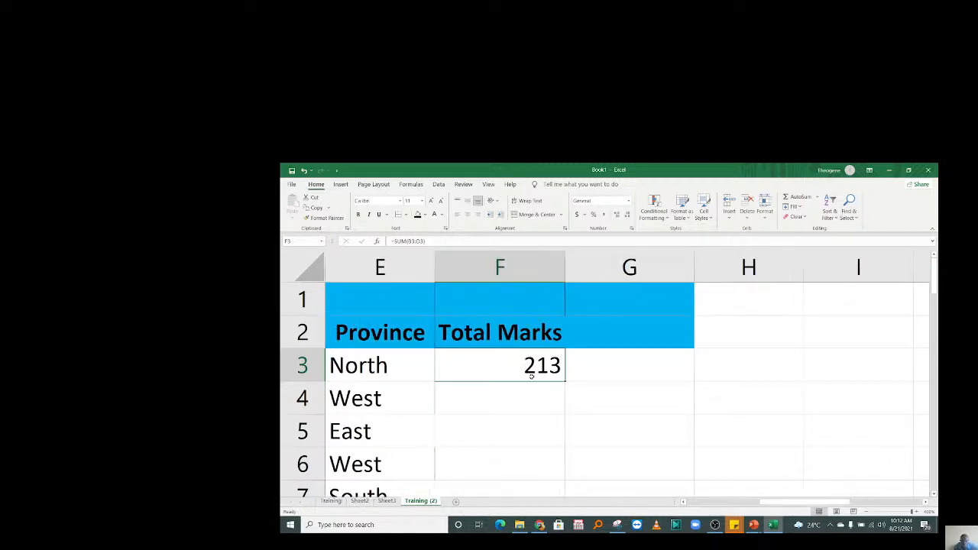
Type 'Average' in G2 and fill F3's SUM formula down to F13, totalling 1902.
{"action": "left_click", "coordinate": [601, 332]}
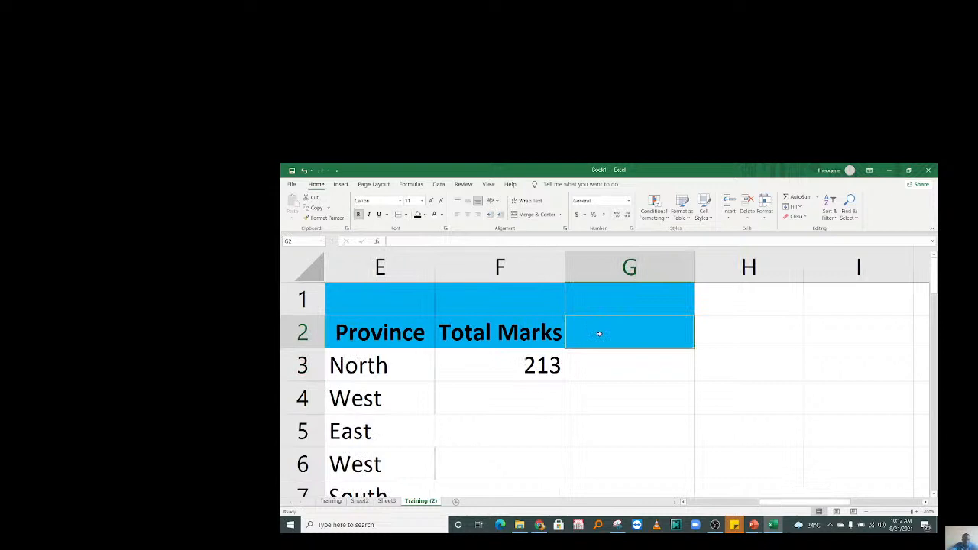
{"action": "type", "text": "Average"}
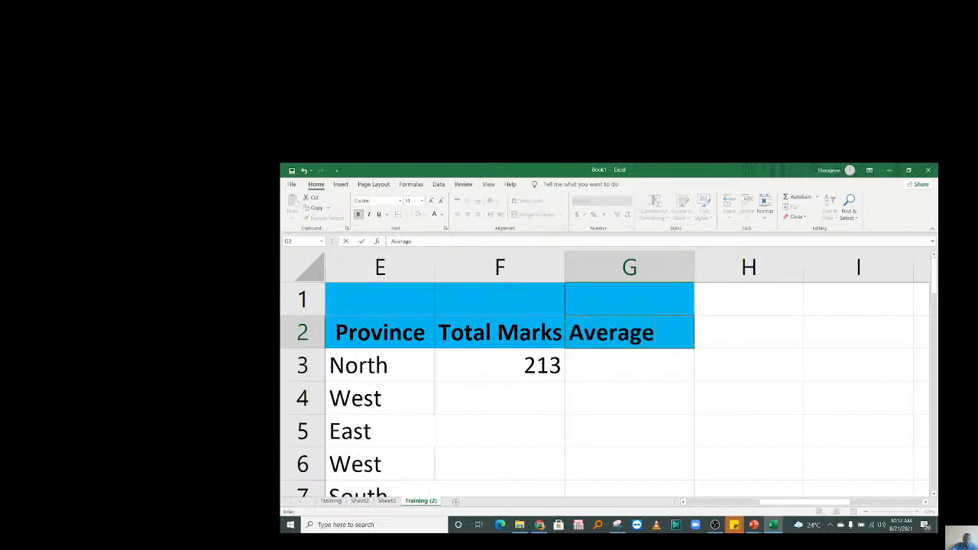
{"action": "left_click", "coordinate": [546, 359]}
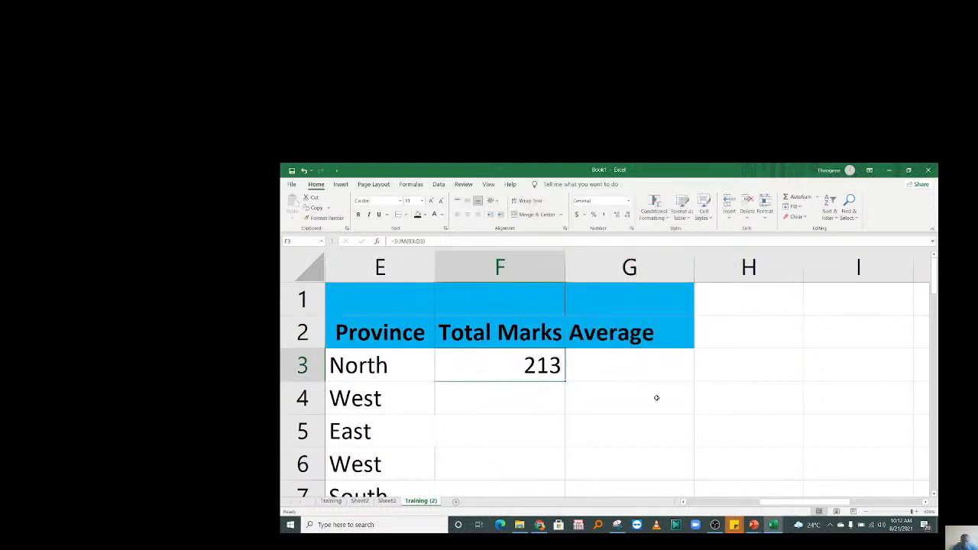
{"action": "left_click", "coordinate": [497, 433]}
{"action": "left_click", "coordinate": [490, 373]}
{"action": "left_click_drag", "start_coordinate": [565, 382], "coordinate": [566, 514]}
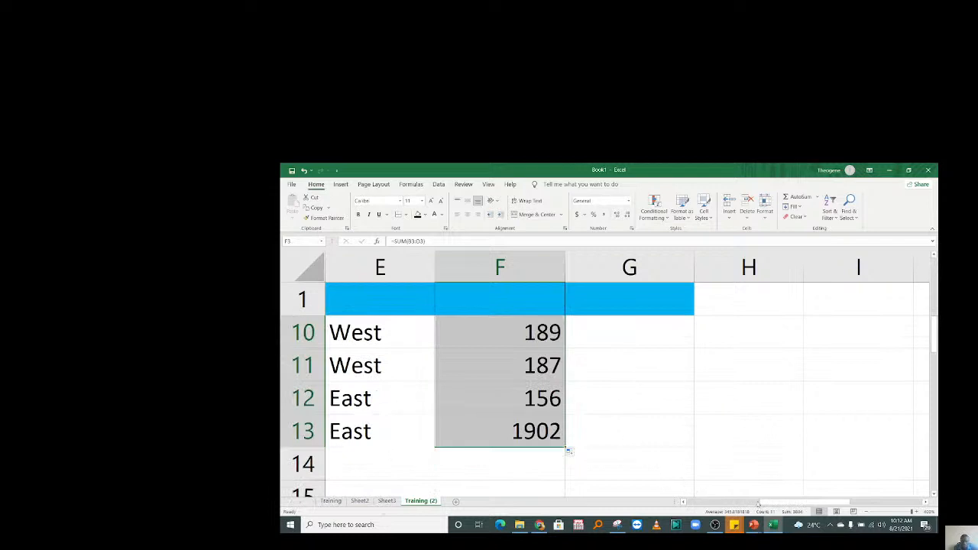
{"action": "mouse_move", "coordinate": [778, 502]}
{"action": "left_mouse_down"}
{"action": "mouse_move", "coordinate": [691, 502]}
{"action": "mouse_move", "coordinate": [798, 501]}
{"action": "mouse_move", "coordinate": [775, 493]}
{"action": "left_mouse_up"}
{"action": "left_click", "coordinate": [664, 373]}
{"action": "left_click_drag", "start_coordinate": [934, 334], "coordinate": [938, 266]}
Look over the province entries and totals, then select G3 under Average.
{"action": "left_click", "coordinate": [598, 361]}
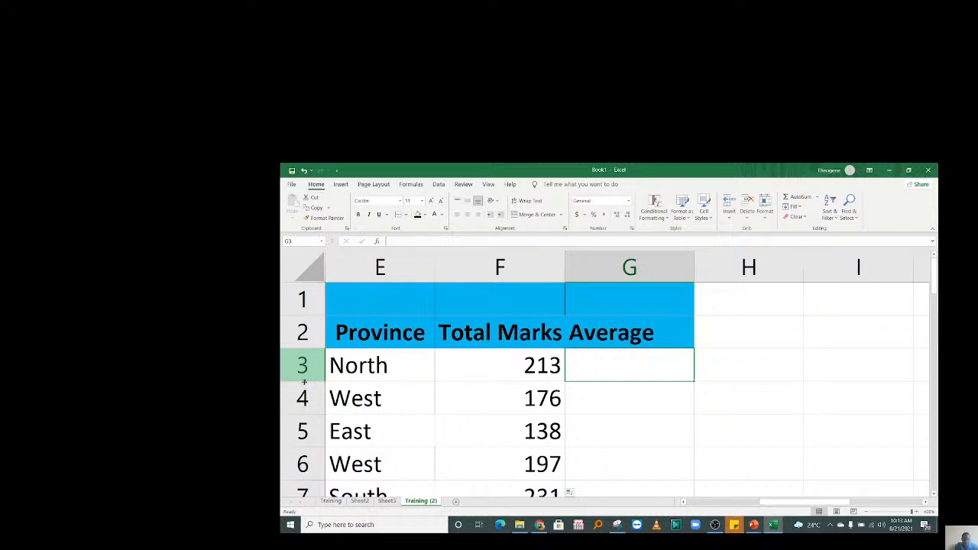
{"action": "left_click_drag", "start_coordinate": [386, 368], "coordinate": [374, 403]}
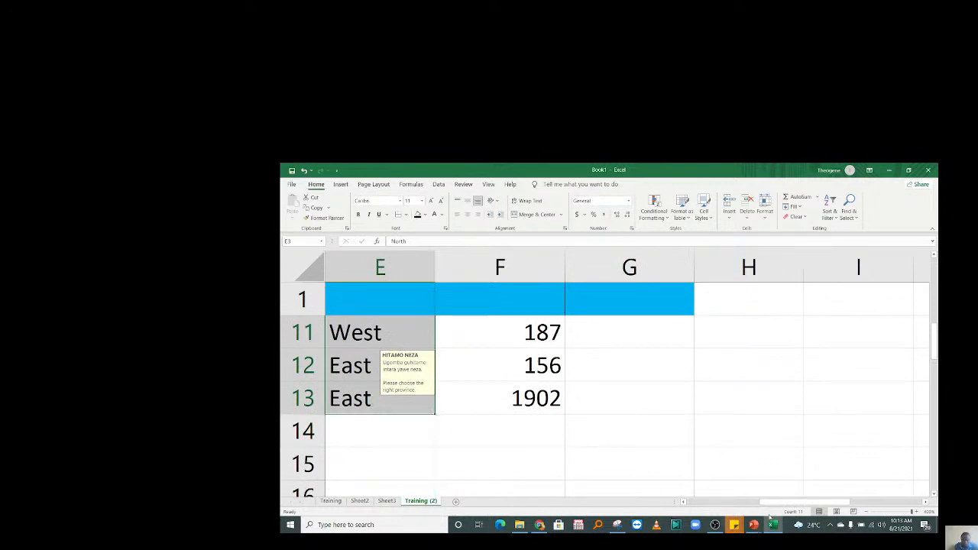
{"action": "scroll", "coordinate": [764, 458], "scroll_direction": "left", "scroll_amount": 2}
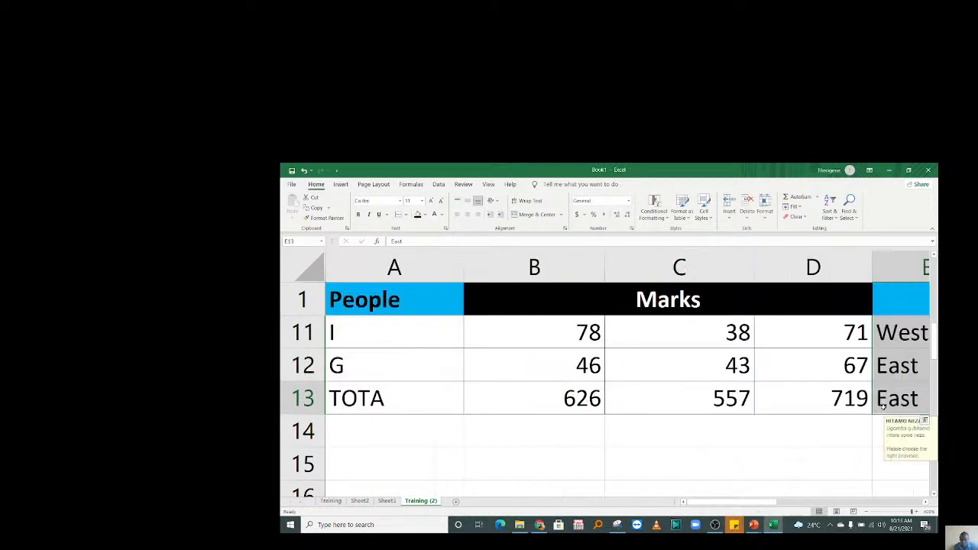
{"action": "left_click", "coordinate": [731, 405]}
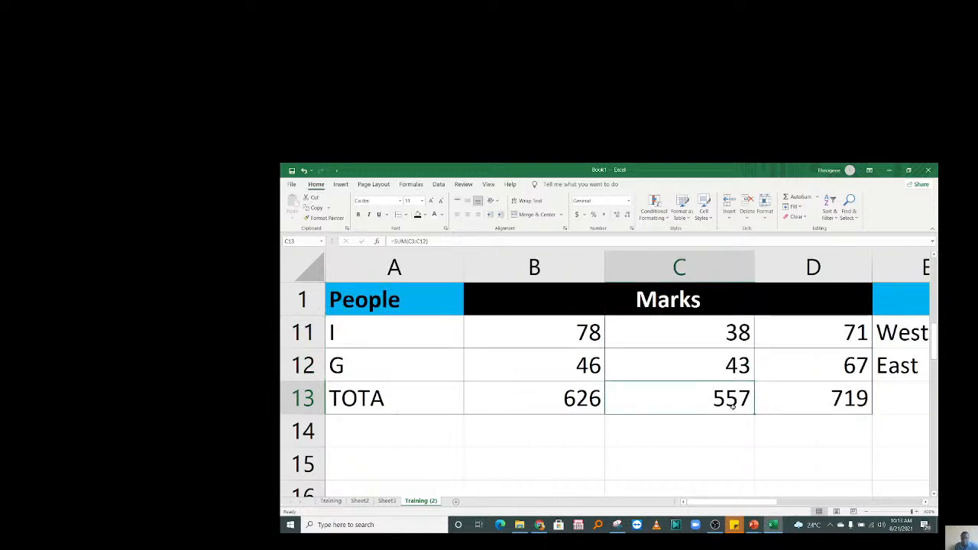
{"action": "key", "text": "Right"}
{"action": "key", "text": "Right"}
{"action": "key", "text": "Right"}
{"action": "key", "text": "Up"}
{"action": "key", "text": "Up"}
{"action": "key", "text": "Up"}
{"action": "key", "text": "Up"}
{"action": "key", "text": "Up"}
{"action": "key", "text": "Up"}
{"action": "key", "text": "Up"}
{"action": "key", "text": "Up"}
{"action": "key", "text": "Up"}
{"action": "key", "text": "Up"}
{"action": "key", "text": "Up"}
{"action": "key", "text": "Up"}
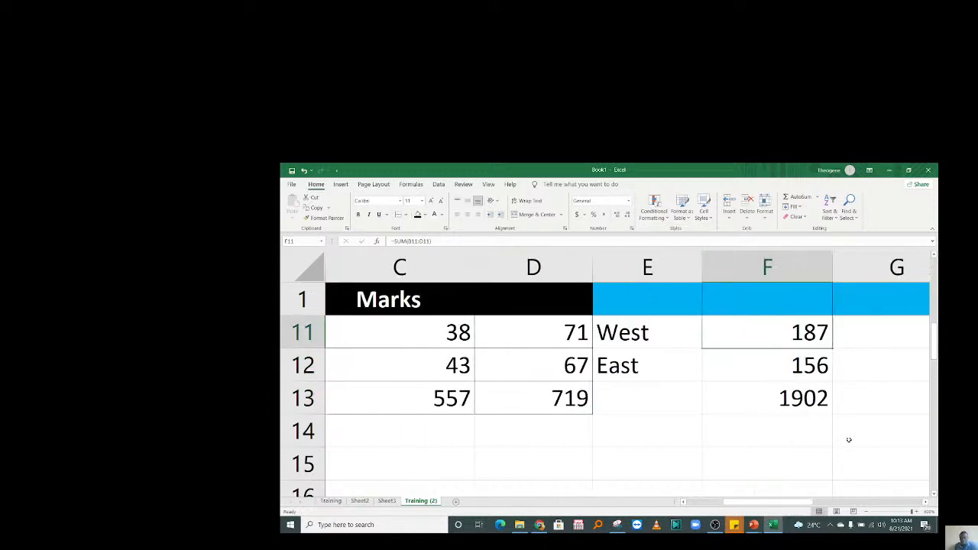
{"action": "left_click", "coordinate": [837, 372]}
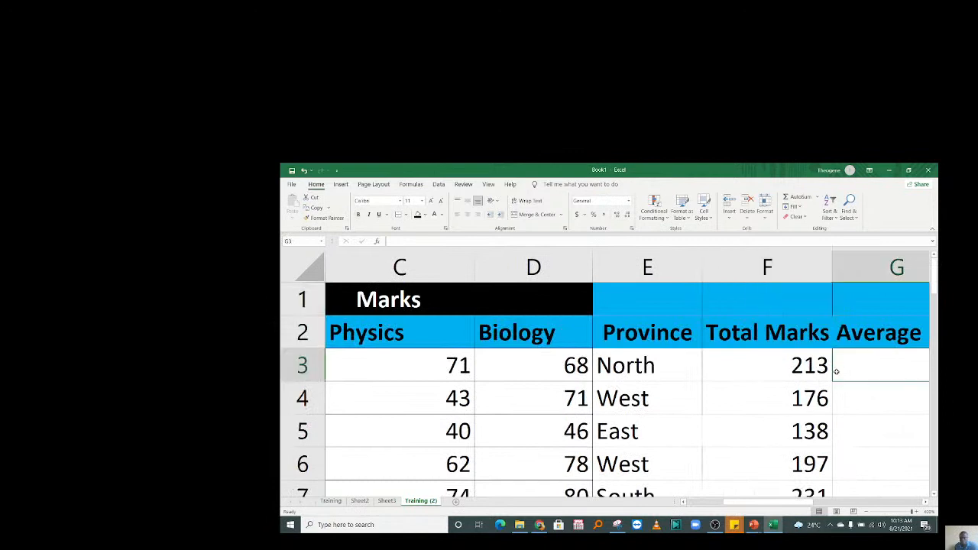
{"action": "key", "text": "Right"}
{"action": "key", "text": "Right"}
Enter =F3/10 in G3 and fill it down to G12, giving 21.3, 17.6, 15.6.
{"action": "left_click", "coordinate": [617, 374]}
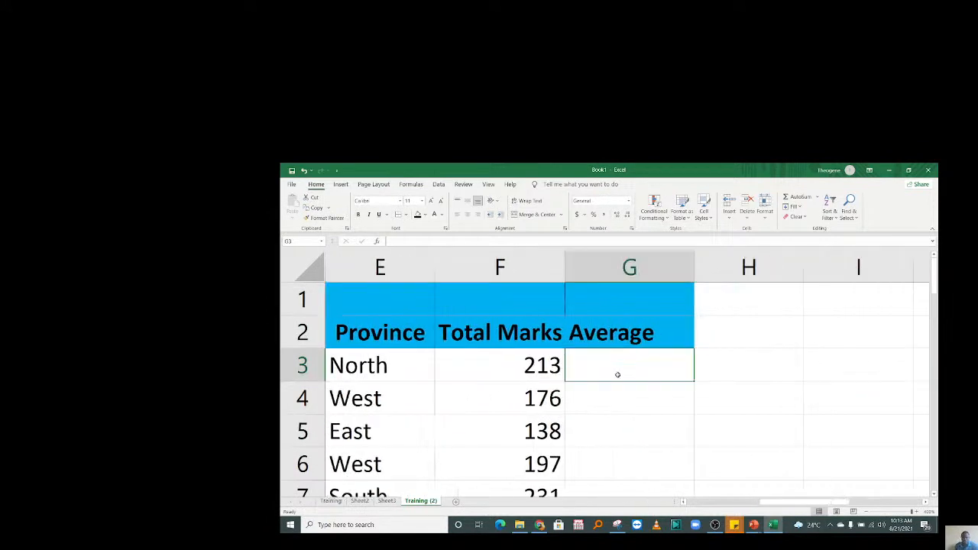
{"action": "type", "text": "="}
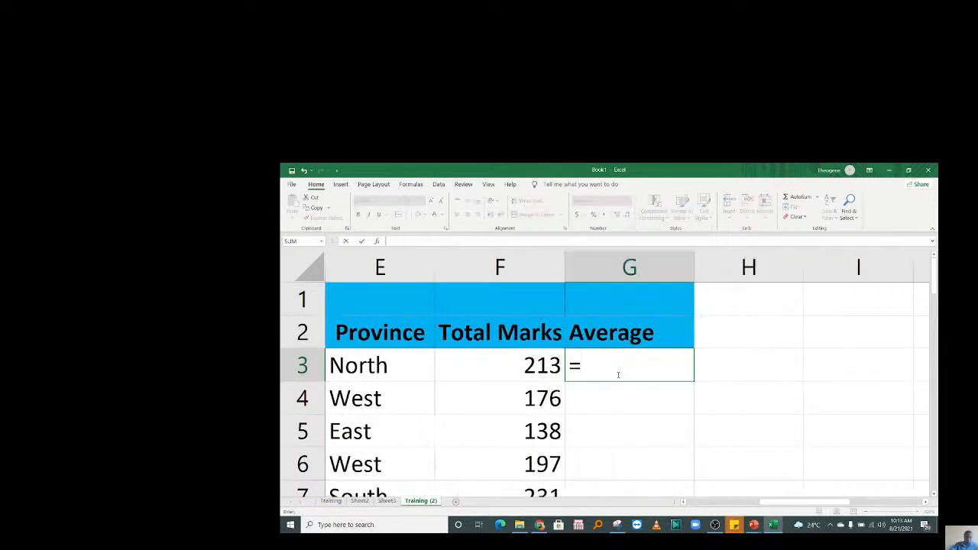
{"action": "left_click", "coordinate": [524, 364]}
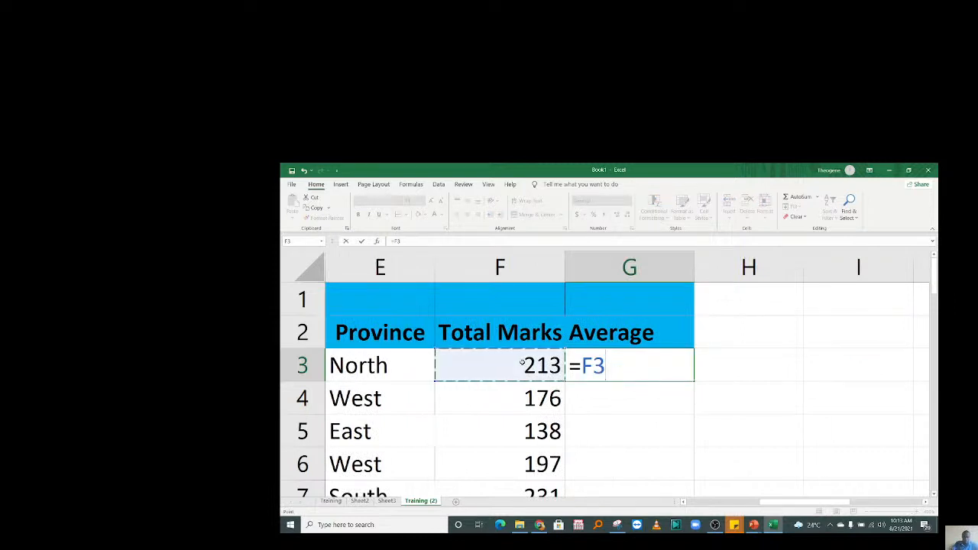
{"action": "type", "text": "/"}
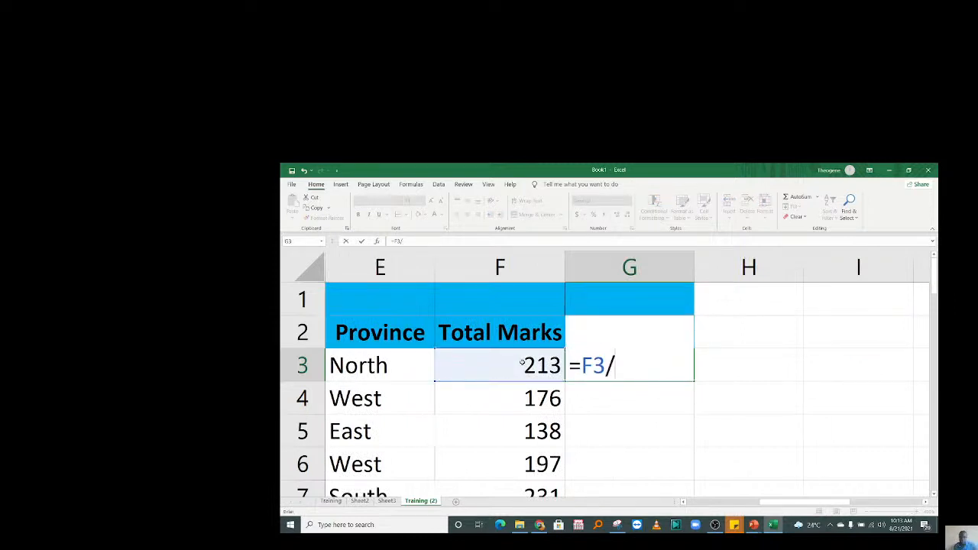
{"action": "type", "text": "10"}
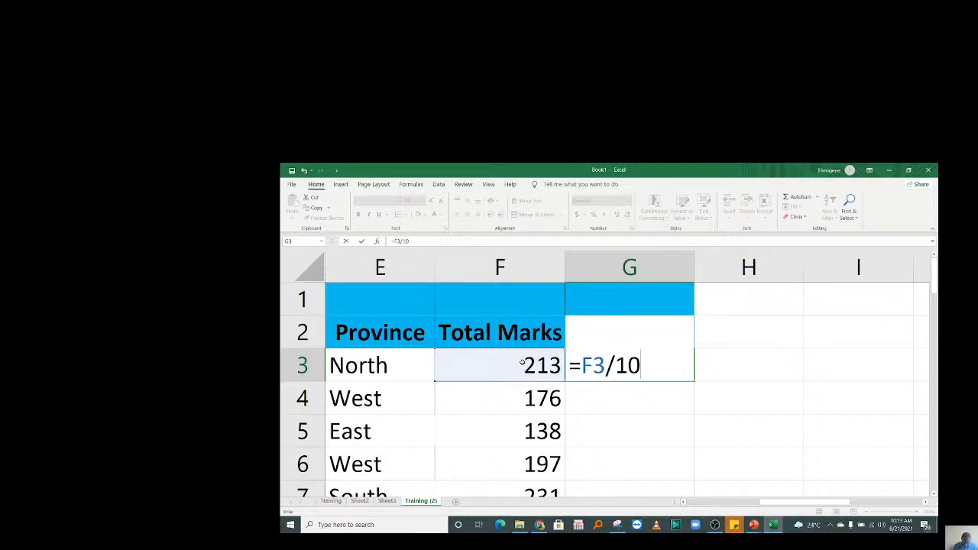
{"action": "key", "text": "Return"}
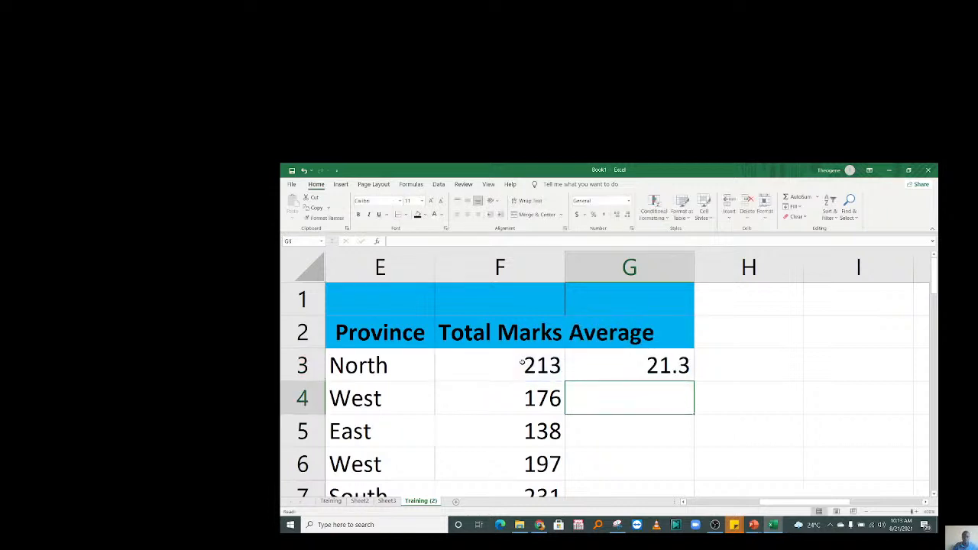
{"action": "left_click", "coordinate": [618, 362]}
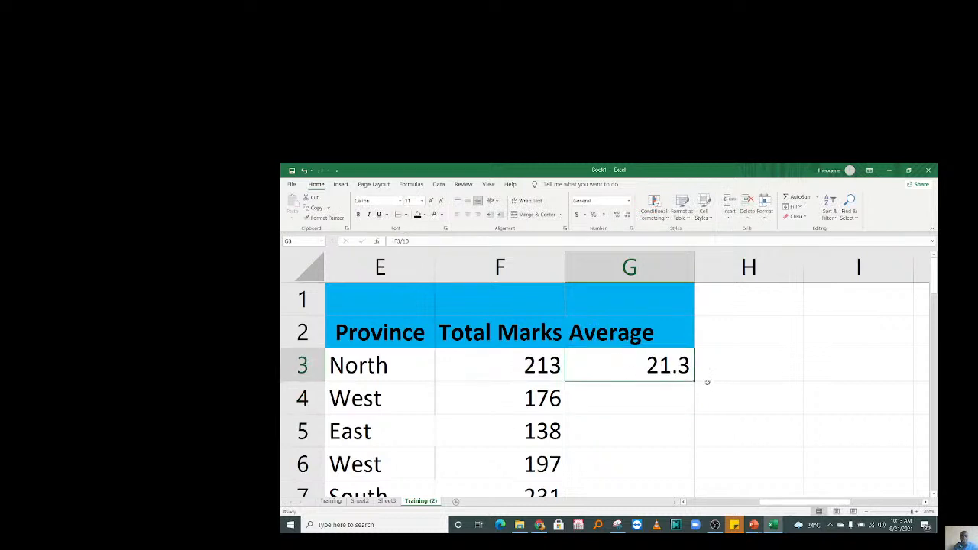
{"action": "left_click_drag", "start_coordinate": [693, 380], "coordinate": [666, 450]}
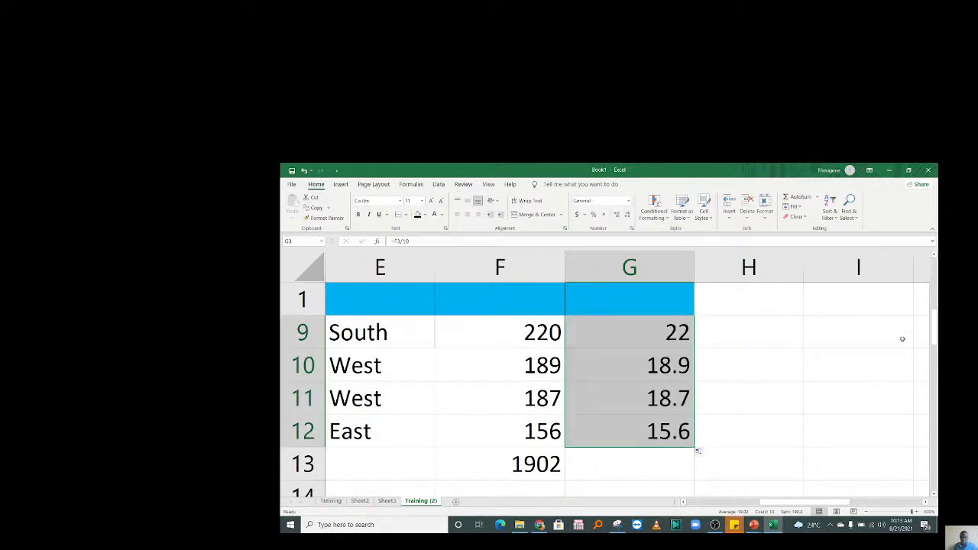
{"action": "scroll", "coordinate": [906, 337], "scroll_direction": "up", "scroll_amount": 3}
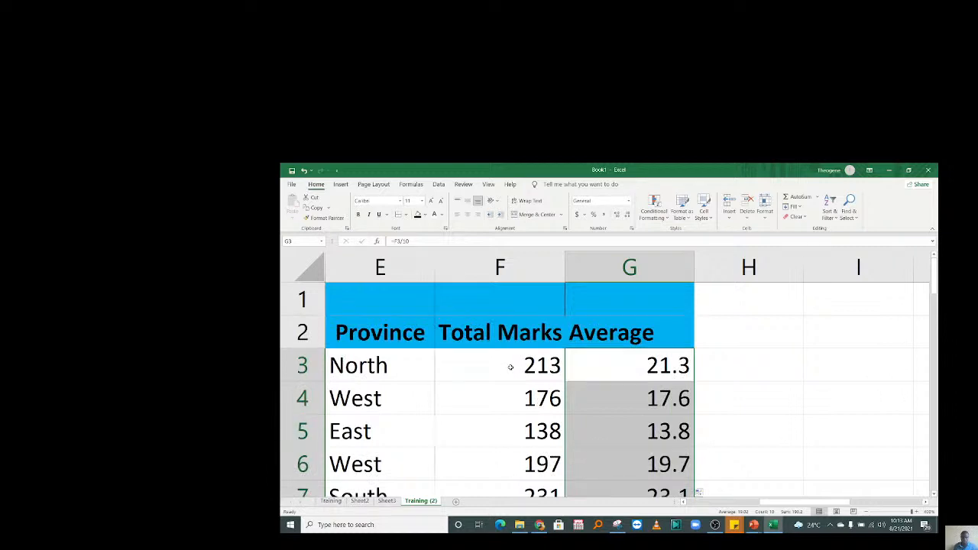
Change the G3 average formula to =F3/3 so it divides the total by 3.
{"action": "double_click", "coordinate": [623, 365]}
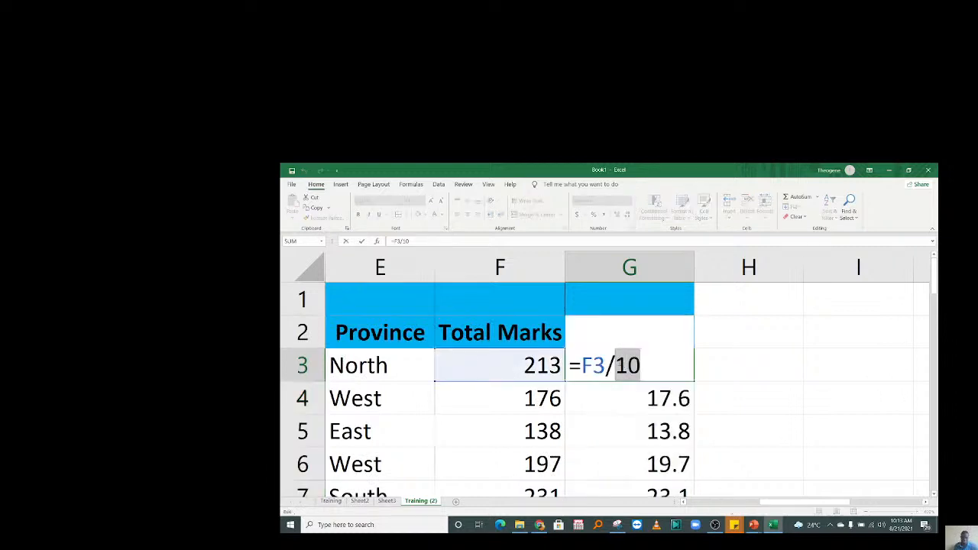
{"action": "type", "text": "3"}
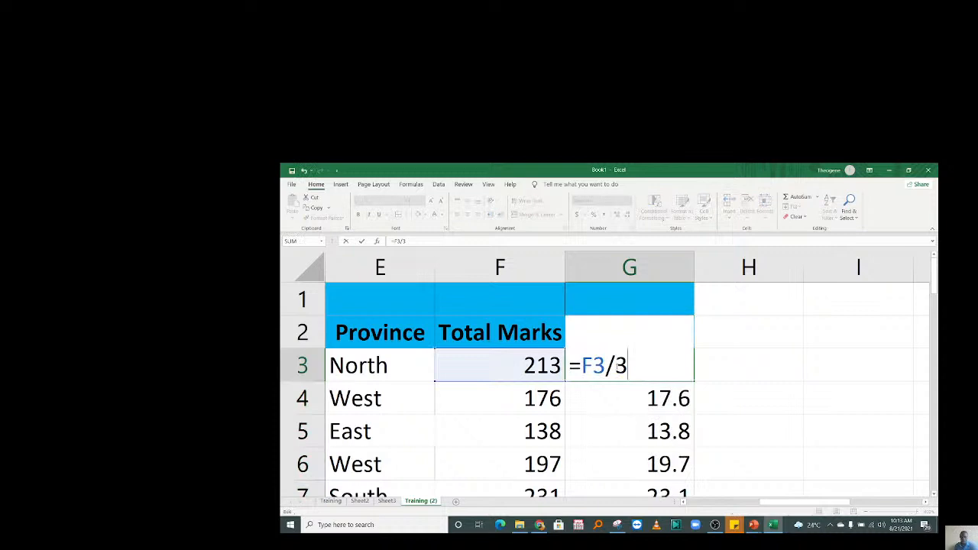
{"action": "key", "text": "Return"}
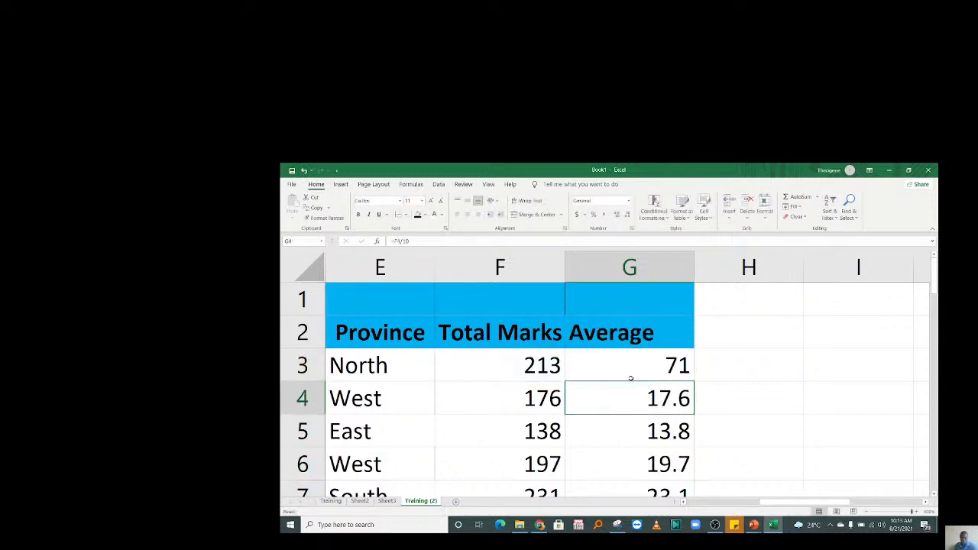
{"action": "double_click", "coordinate": [630, 378]}
{"action": "key", "text": "Return"}
Fill the revised formula down to G12 and reduce the averages to one decimal place.
{"action": "left_click", "coordinate": [631, 368]}
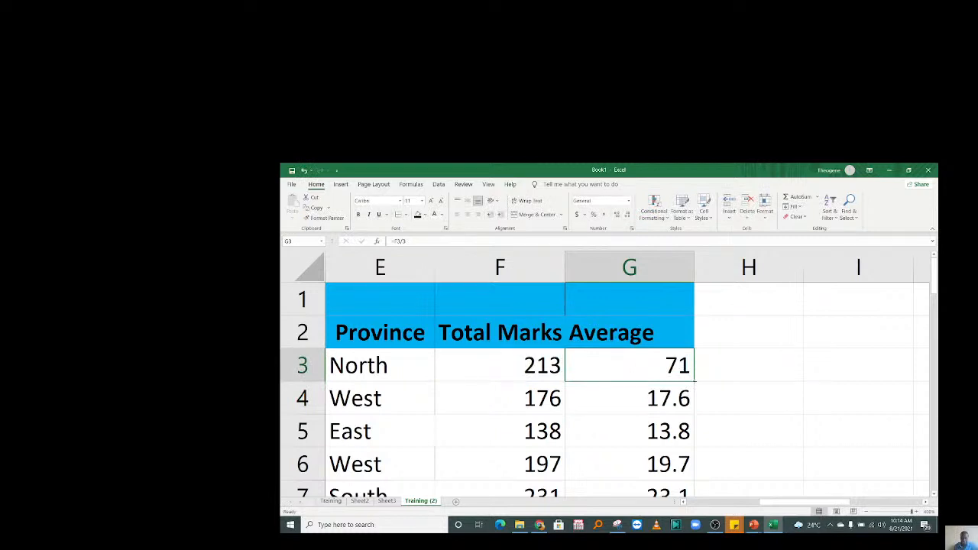
{"action": "left_click_drag", "start_coordinate": [693, 377], "coordinate": [692, 413]}
{"action": "left_click_drag", "start_coordinate": [938, 334], "coordinate": [938, 302]}
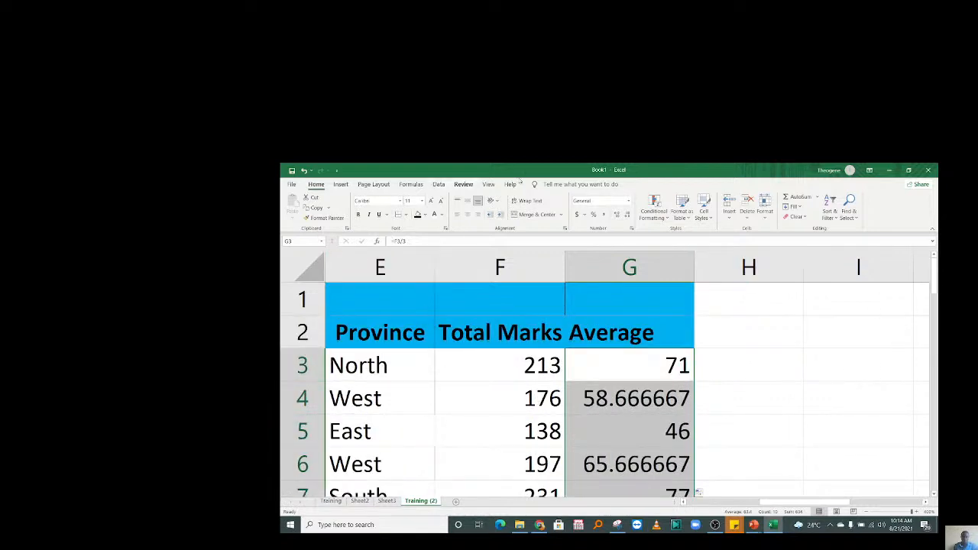
{"action": "left_click", "coordinate": [626, 216]}
{"action": "left_click", "coordinate": [626, 216]}
{"action": "left_click", "coordinate": [626, 216]}
{"action": "left_click", "coordinate": [626, 216]}
{"action": "left_click", "coordinate": [627, 216]}
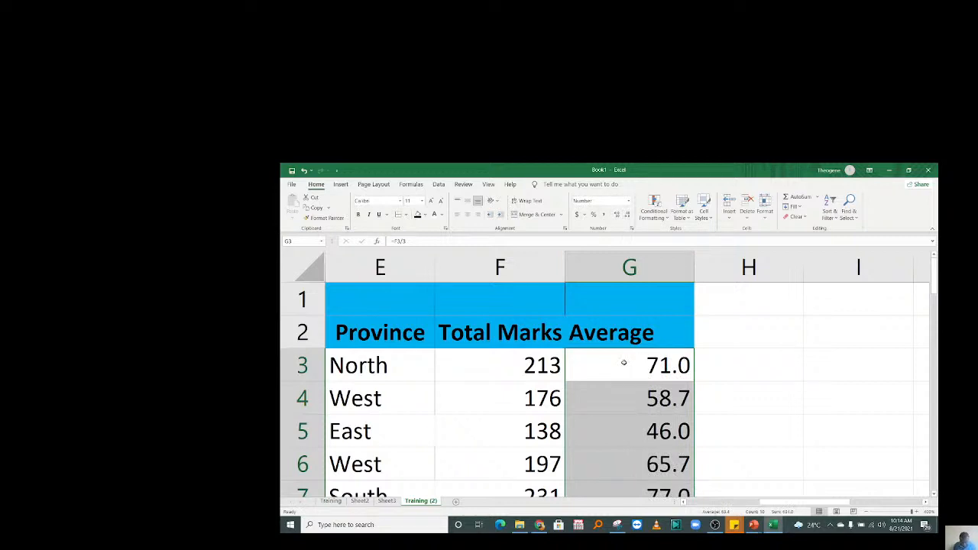
{"action": "left_click", "coordinate": [769, 384]}
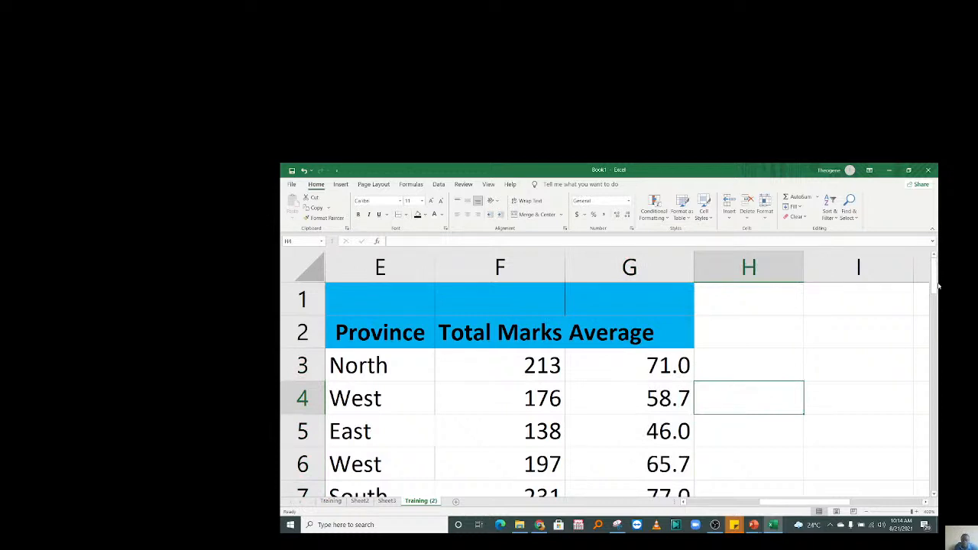
{"action": "left_click", "coordinate": [641, 401]}
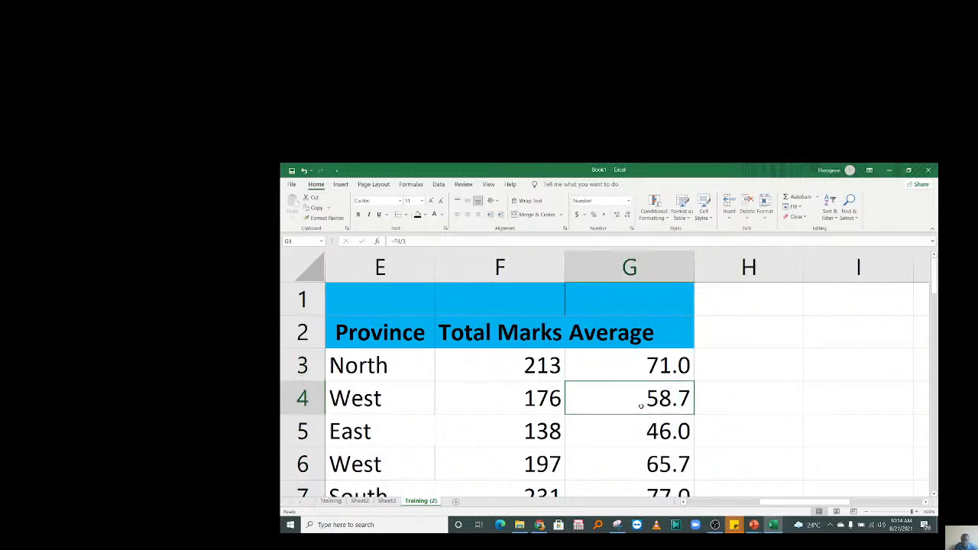
{"action": "left_click", "coordinate": [646, 436]}
{"action": "left_click", "coordinate": [650, 461]}
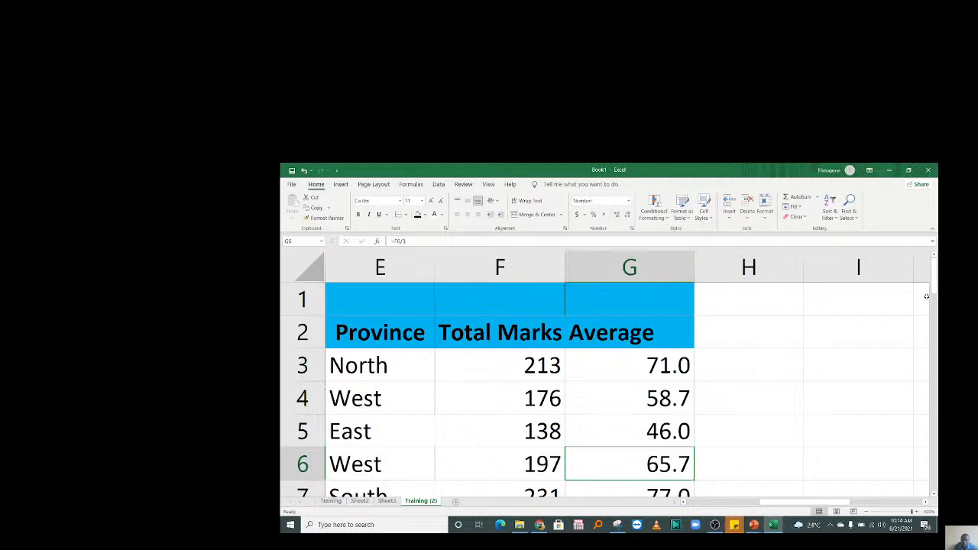
{"action": "key", "text": "Down"}
{"action": "key", "text": "Down"}
{"action": "key", "text": "Down"}
{"action": "key", "text": "Down"}
{"action": "key", "text": "Down"}
{"action": "key", "text": "Down"}
{"action": "key", "text": "Down"}
{"action": "key", "text": "Down"}
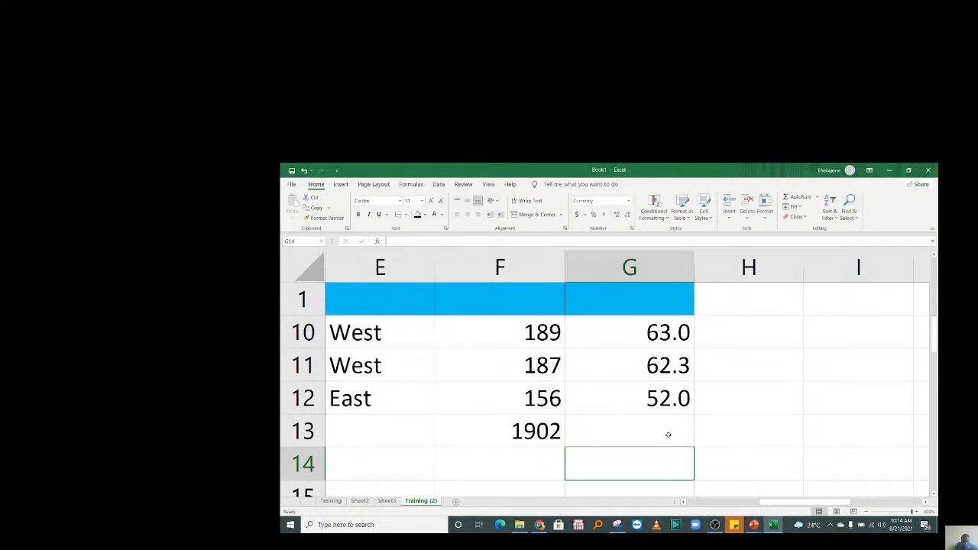
{"action": "left_click", "coordinate": [657, 388]}
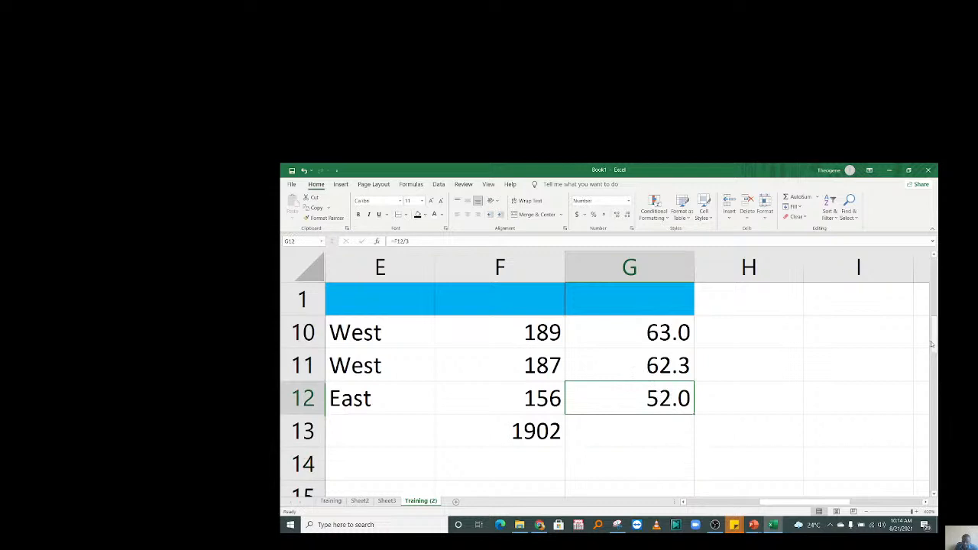
{"action": "left_click_drag", "start_coordinate": [933, 344], "coordinate": [931, 307]}
{"action": "left_click_drag", "start_coordinate": [924, 258], "coordinate": [926, 255]}
{"action": "left_click", "coordinate": [621, 360]}
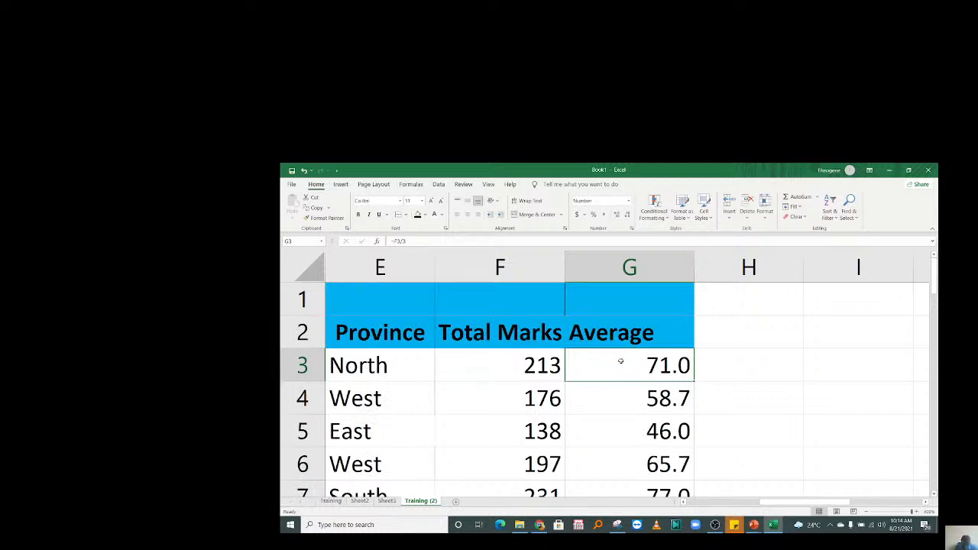
{"action": "left_click", "coordinate": [625, 399]}
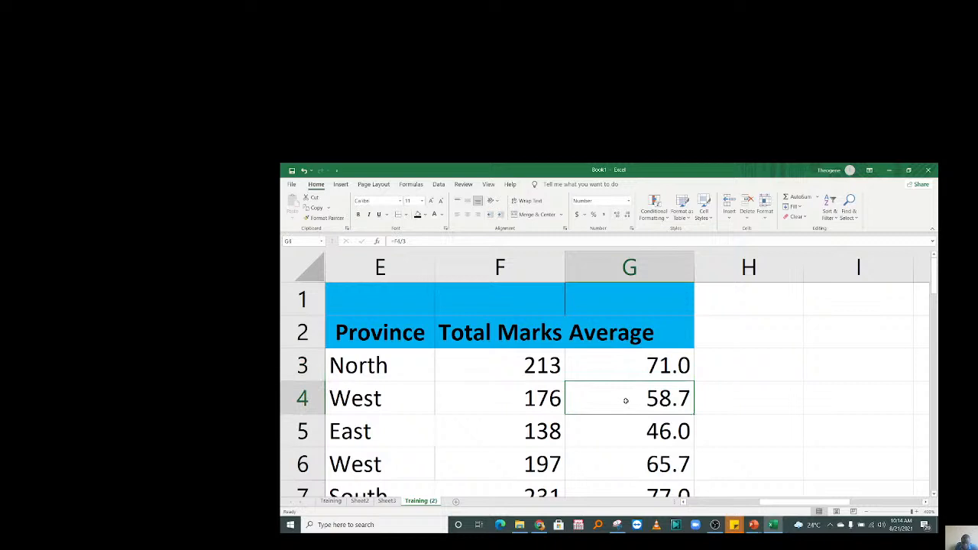
{"action": "left_click", "coordinate": [599, 366]}
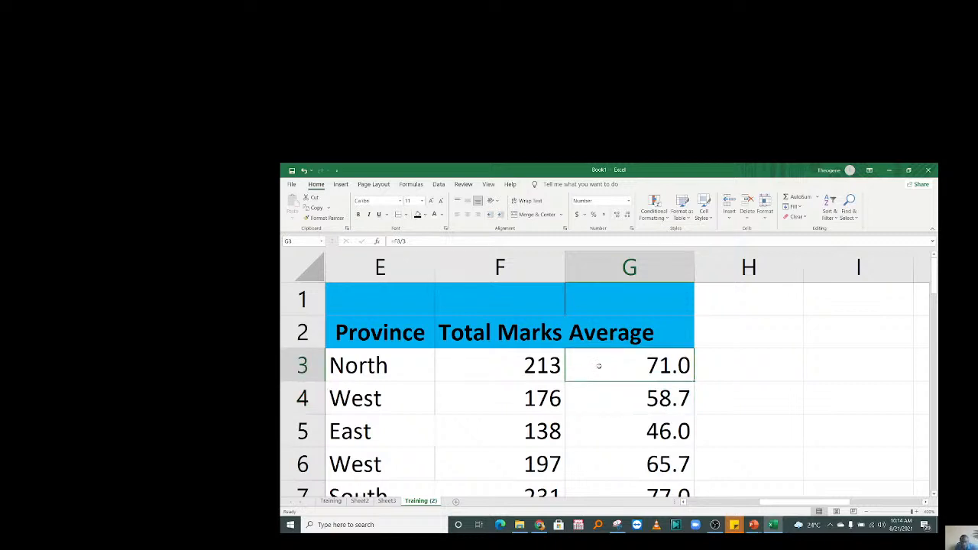
{"action": "left_click", "coordinate": [622, 395]}
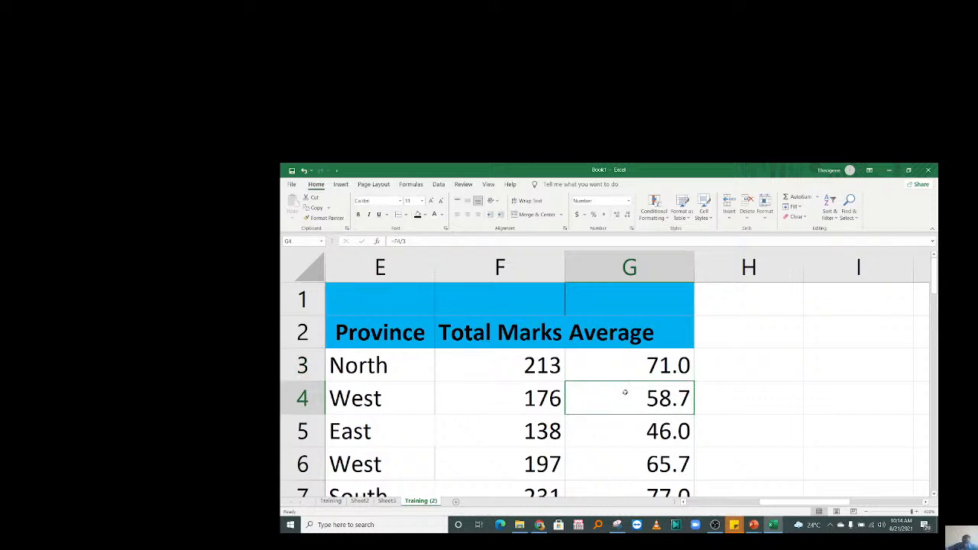
{"action": "left_click", "coordinate": [616, 443]}
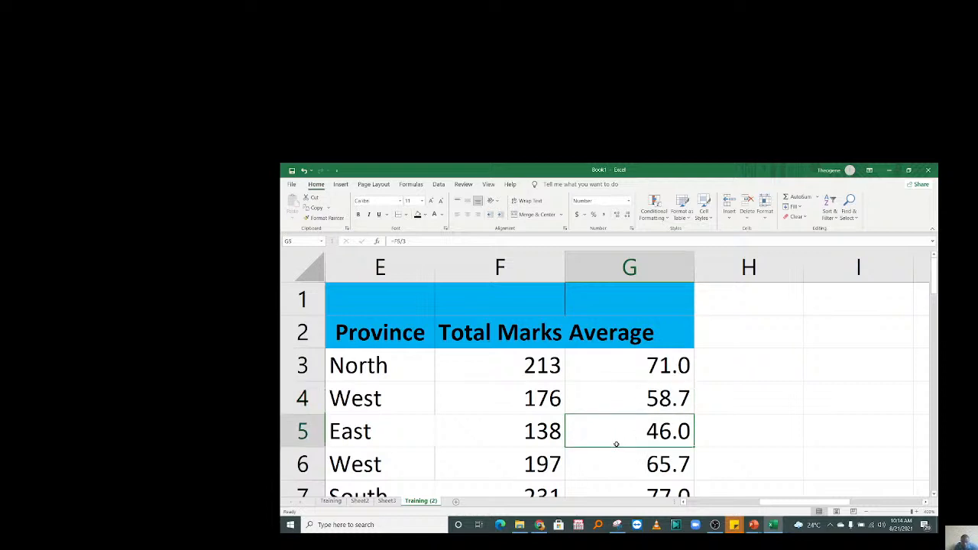
{"action": "left_click", "coordinate": [615, 363]}
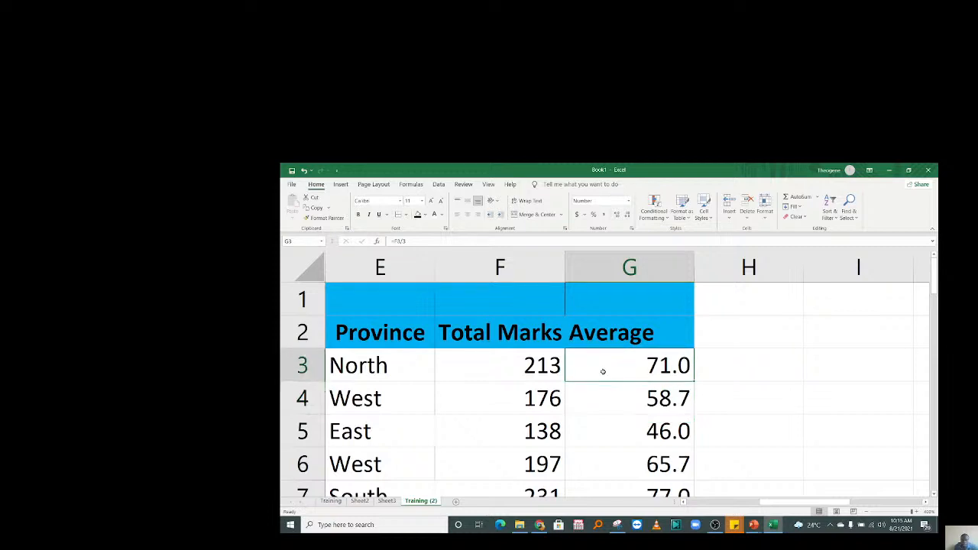
{"action": "left_click_drag", "start_coordinate": [610, 368], "coordinate": [624, 457]}
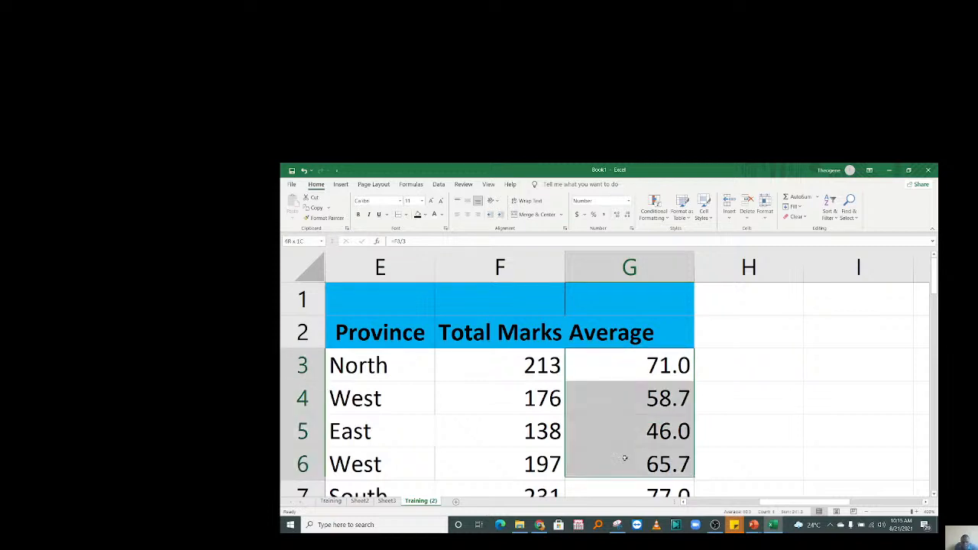
{"action": "double_click", "coordinate": [655, 365]}
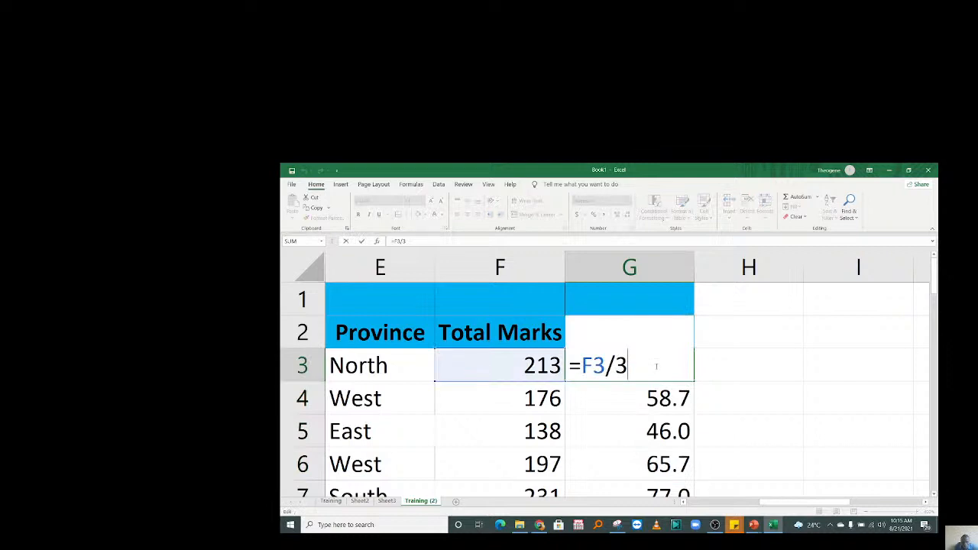
{"action": "key", "text": "Return"}
{"action": "left_click", "coordinate": [737, 371]}
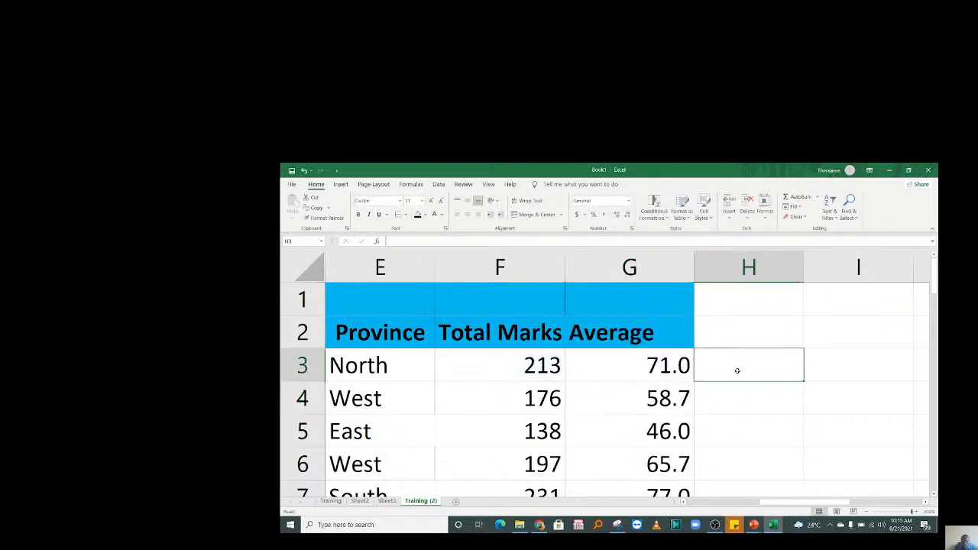
{"action": "left_click", "coordinate": [614, 366]}
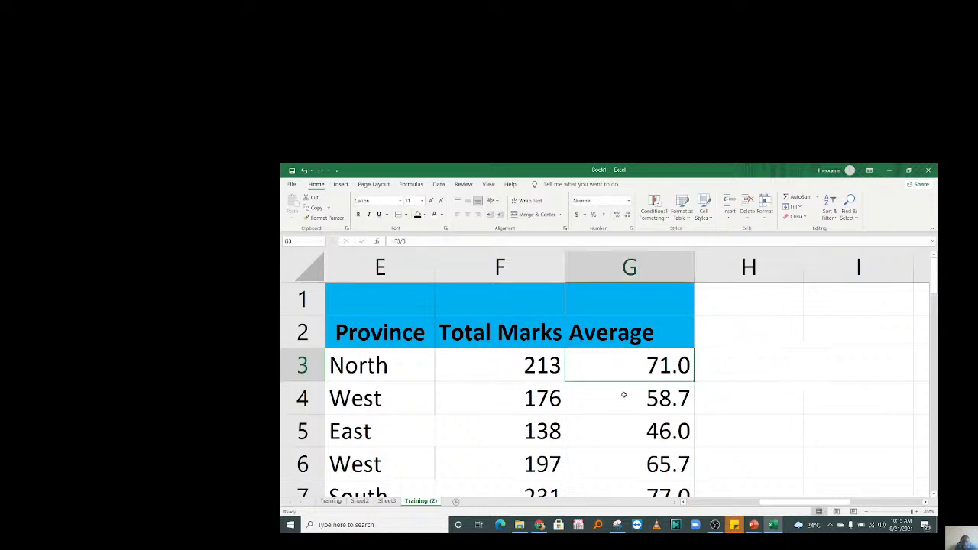
{"action": "key", "text": "ctrl+shift+Down"}
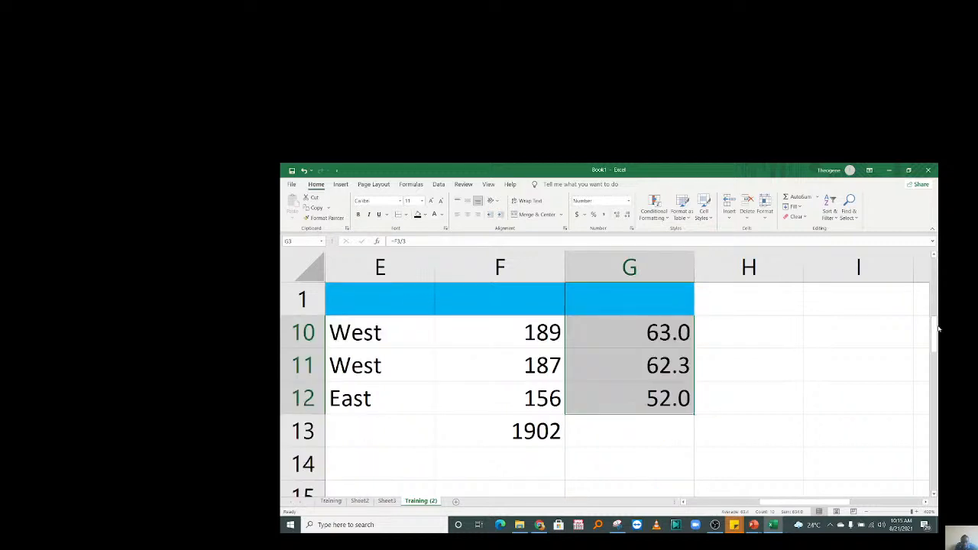
{"action": "left_click_drag", "start_coordinate": [938, 338], "coordinate": [935, 263]}
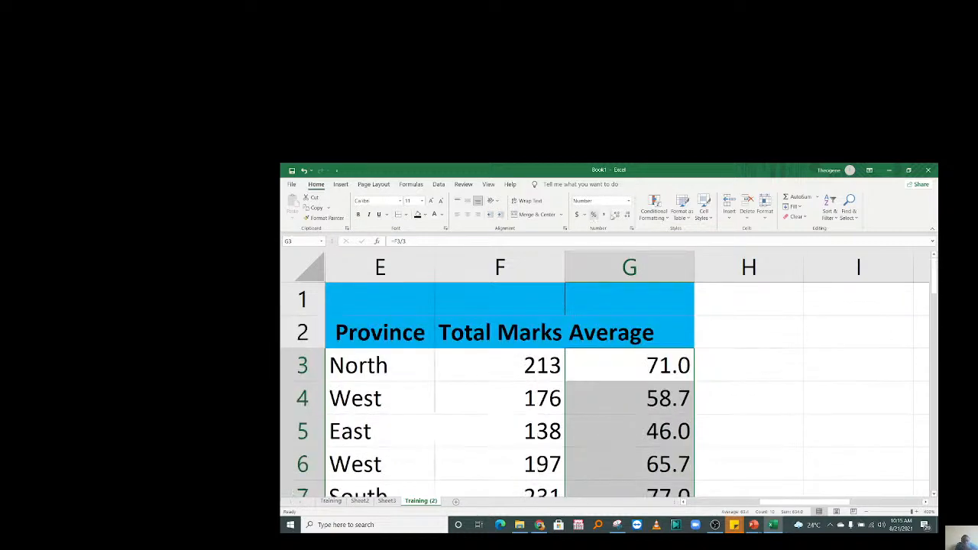
Format the averages as percentages and bracket the G3 formula as =(F3/3).
{"action": "left_click", "coordinate": [630, 202]}
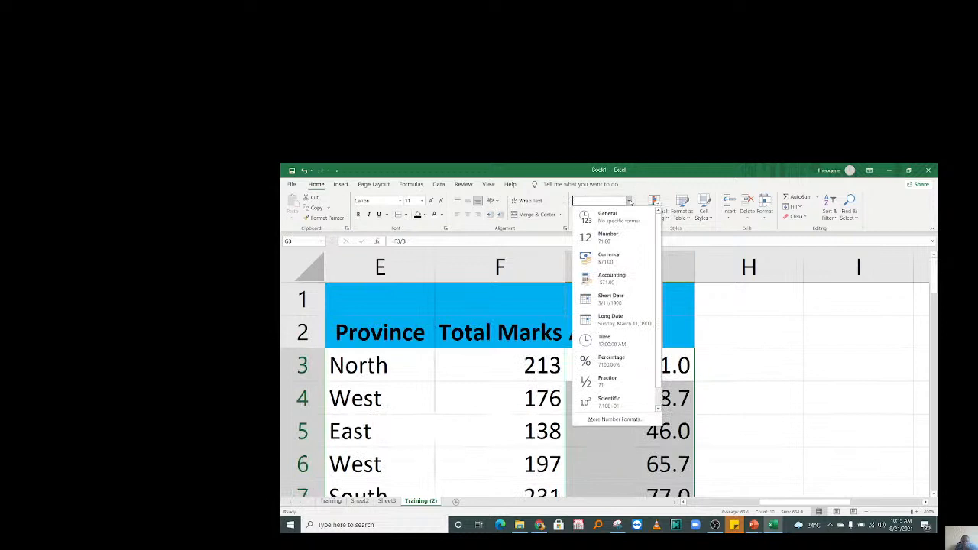
{"action": "left_click", "coordinate": [613, 364]}
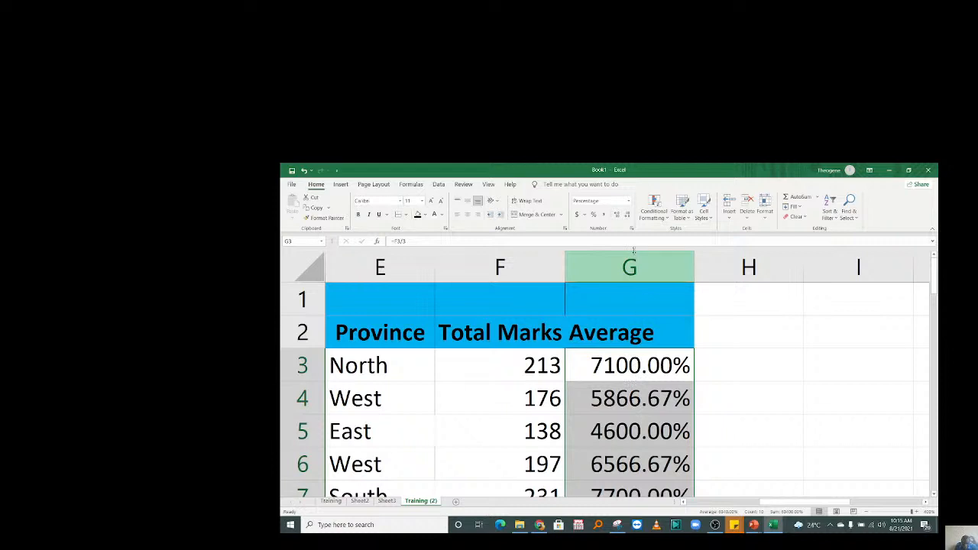
{"action": "left_click", "coordinate": [652, 369]}
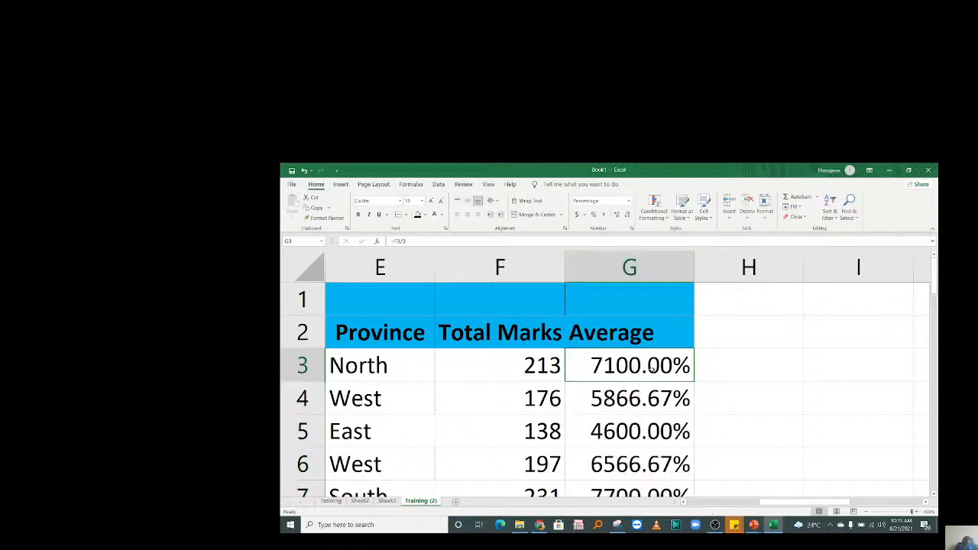
{"action": "double_click", "coordinate": [652, 370]}
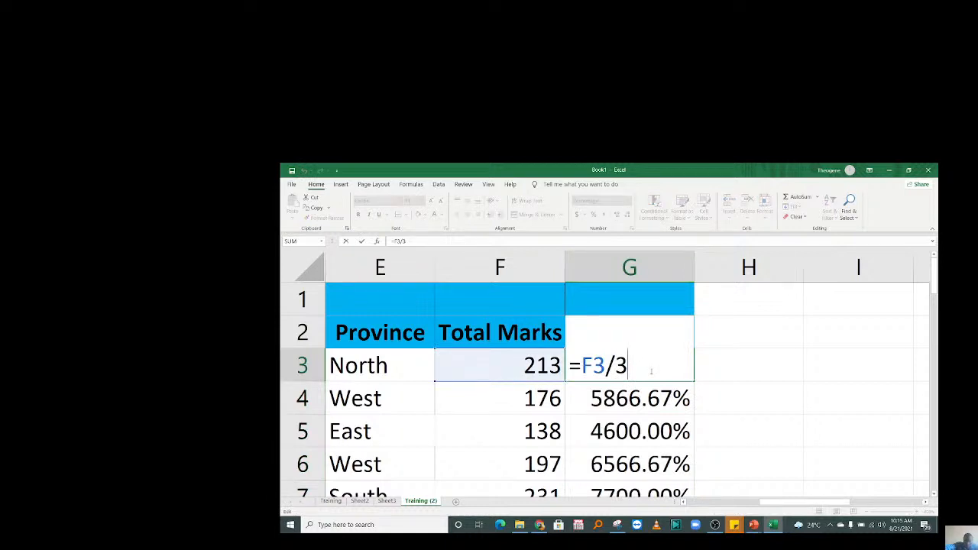
{"action": "type", "text": ")/1"}
{"action": "key", "text": "BackSpace"}
{"action": "key", "text": "BackSpace"}
{"action": "left_click", "coordinate": [581, 365]}
{"action": "type", "text": "("}
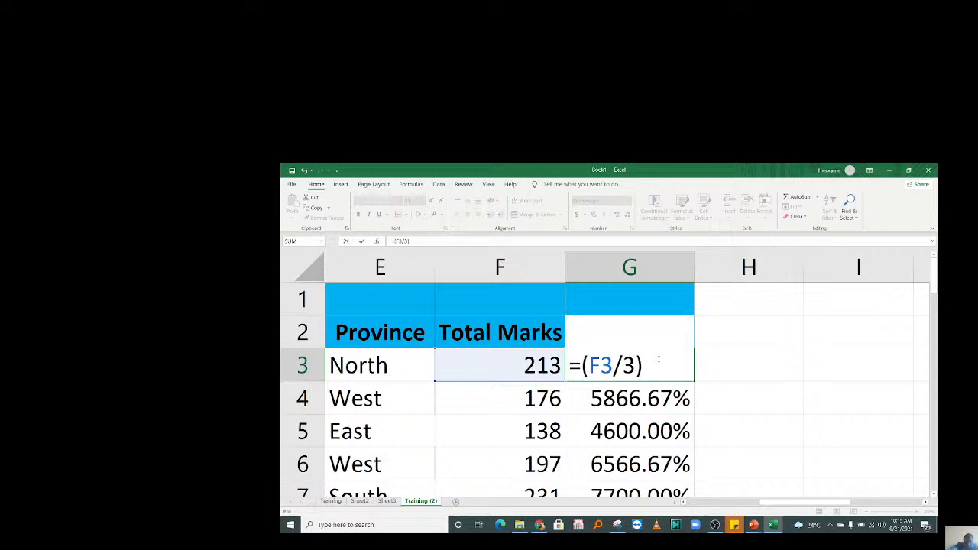
{"action": "type", "text": "*"}
{"action": "key", "text": "BackSpace"}
{"action": "key", "text": "Return"}
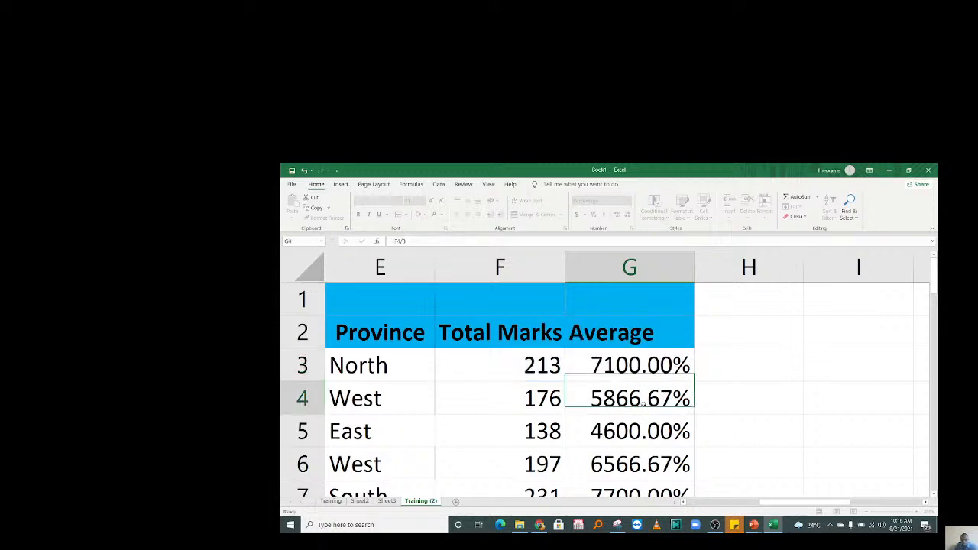
Make G3 read =(F3/3)/100 and trim its decimals so it shows 71%.
{"action": "left_click", "coordinate": [648, 365]}
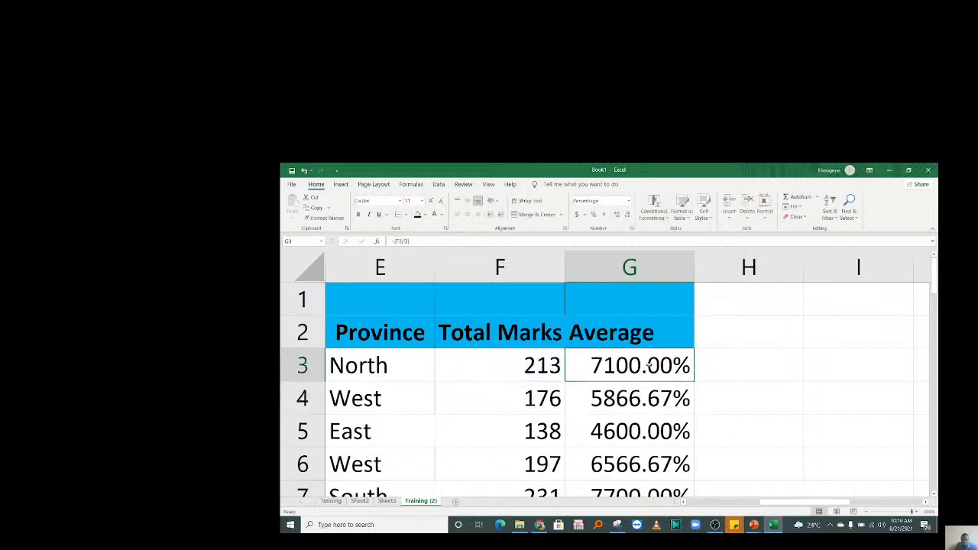
{"action": "double_click", "coordinate": [648, 365]}
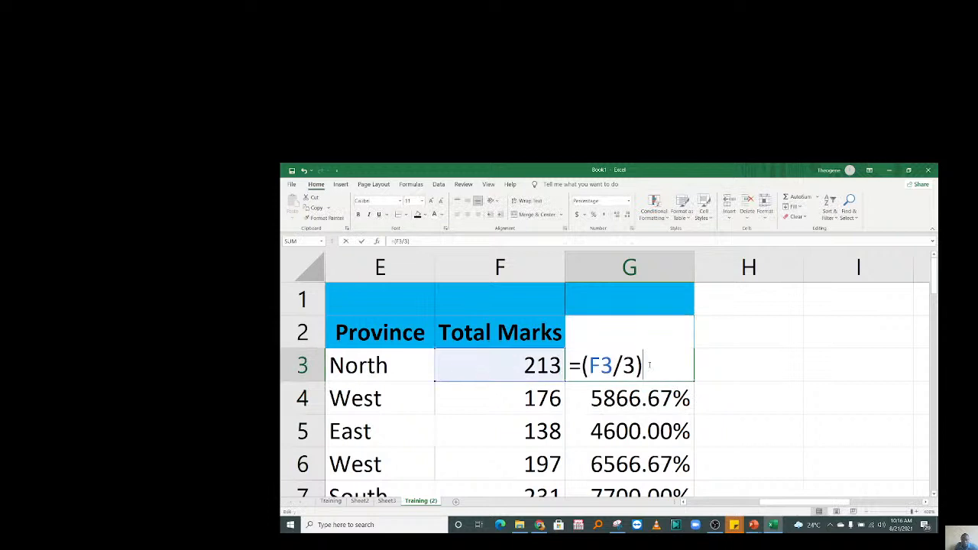
{"action": "type", "text": "/100\\"}
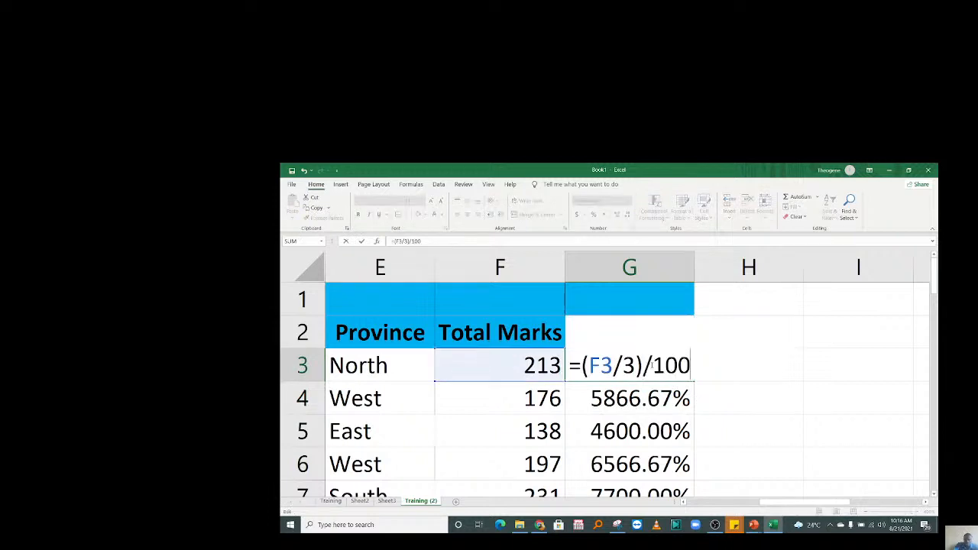
{"action": "key", "text": "BackSpace"}
{"action": "key", "text": "Return"}
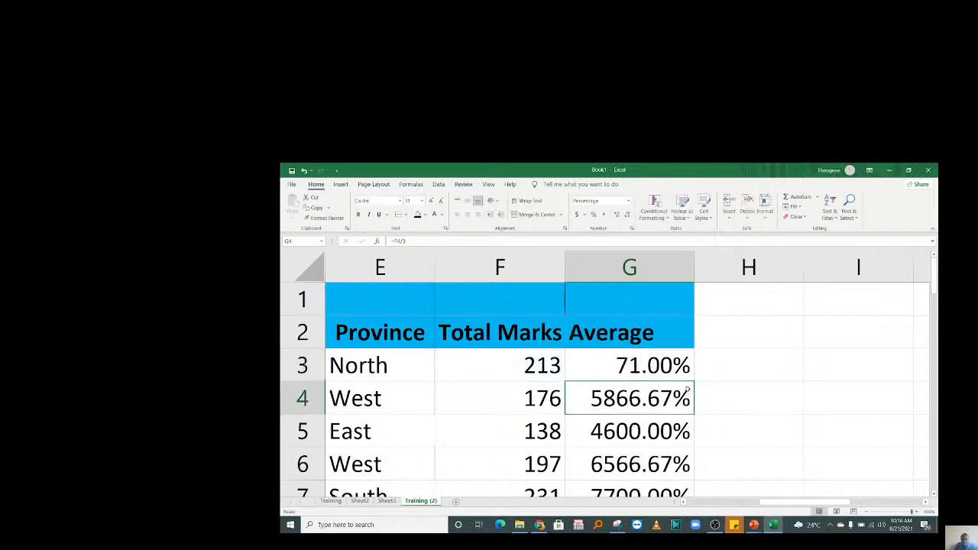
{"action": "left_click", "coordinate": [654, 369]}
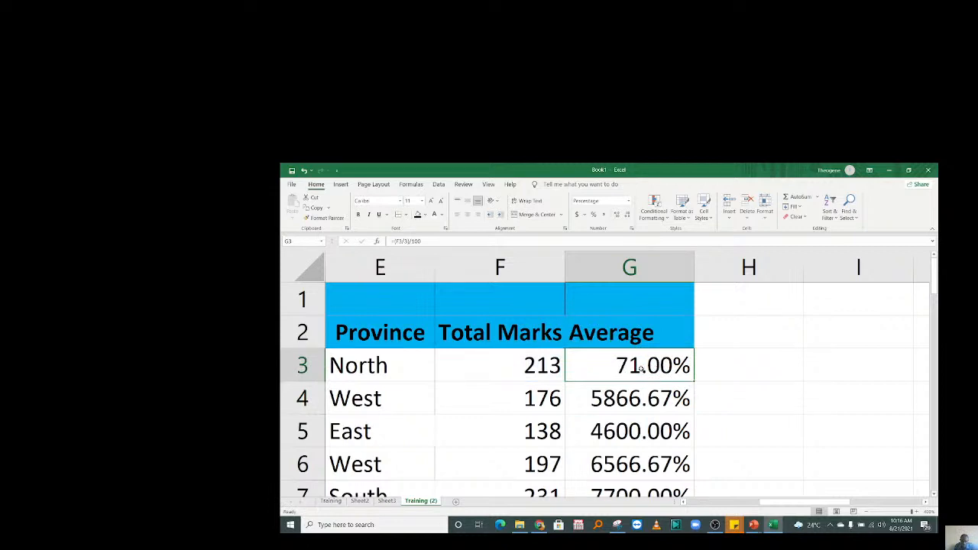
{"action": "left_click", "coordinate": [627, 215]}
{"action": "left_click", "coordinate": [627, 215]}
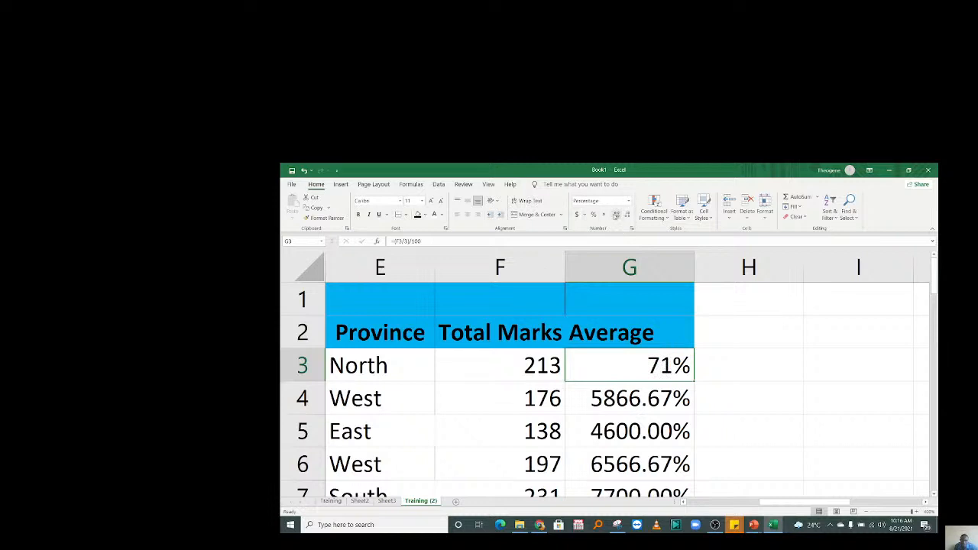
Add one decimal back to G3 and fill its formula down to G12.
{"action": "left_click", "coordinate": [616, 216]}
{"action": "left_click_drag", "start_coordinate": [694, 381], "coordinate": [691, 413]}
{"action": "scroll", "coordinate": [901, 343], "scroll_direction": "up", "scroll_amount": 3}
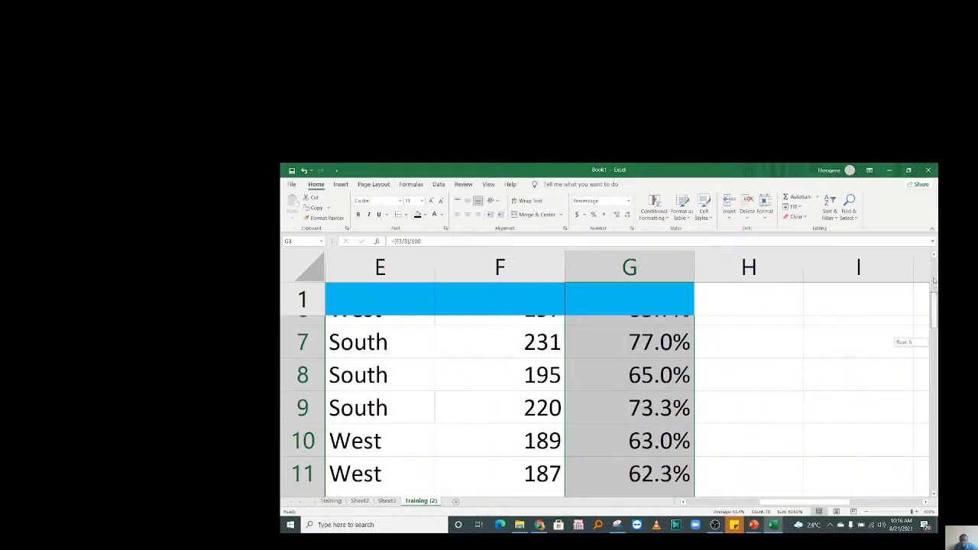
Check the copied average formulas in G3, G5 and G9, then scroll right to columns G–K.
{"action": "left_click", "coordinate": [598, 427]}
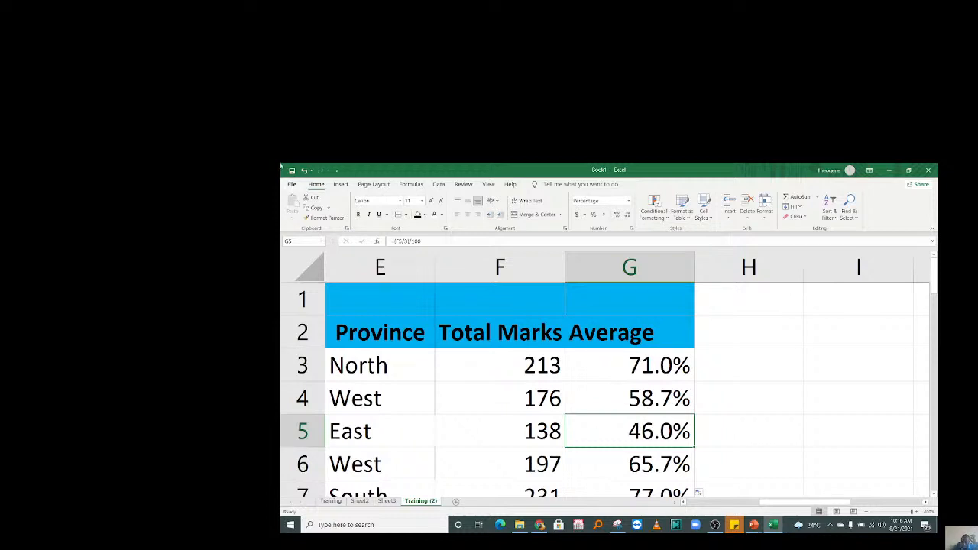
{"action": "left_click", "coordinate": [623, 366]}
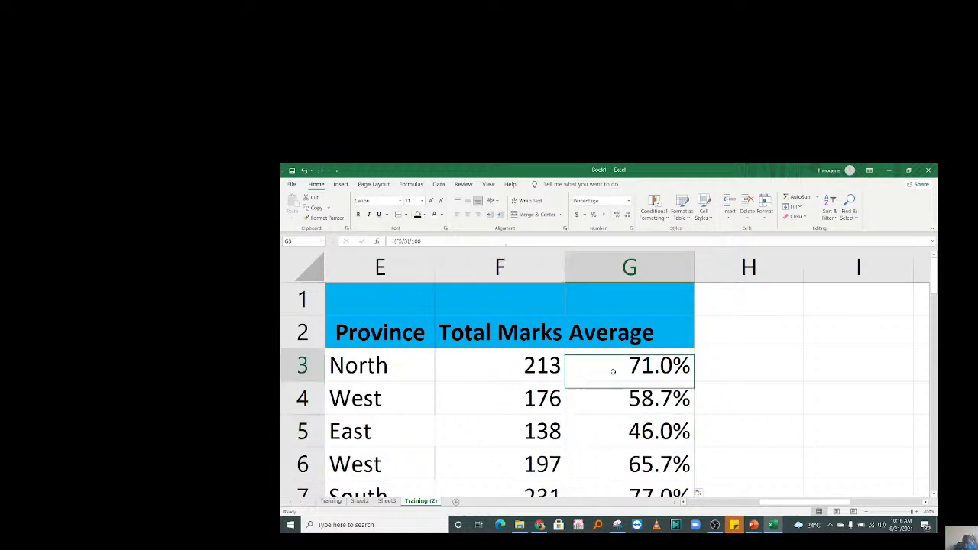
{"action": "left_click", "coordinate": [603, 425]}
{"action": "left_click_drag", "start_coordinate": [611, 371], "coordinate": [609, 464]}
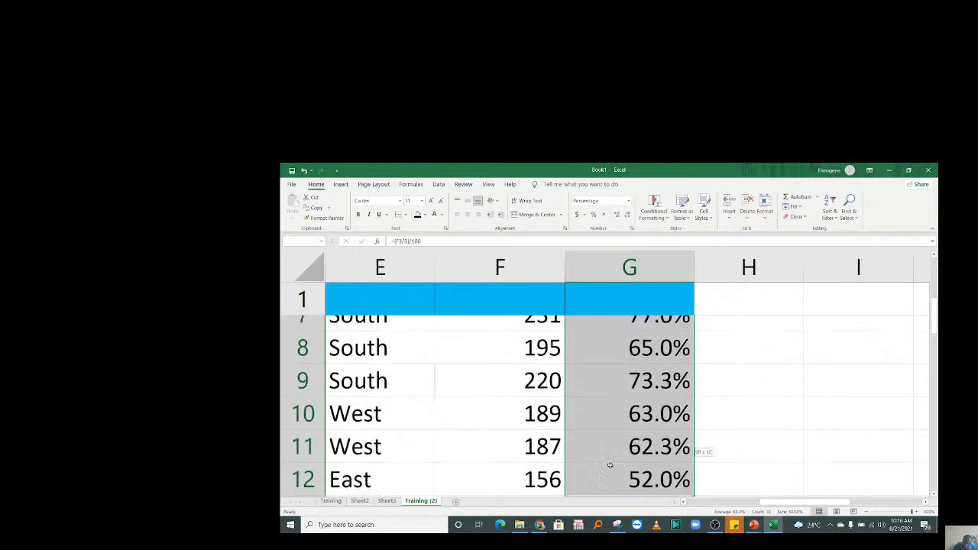
{"action": "left_click", "coordinate": [656, 373]}
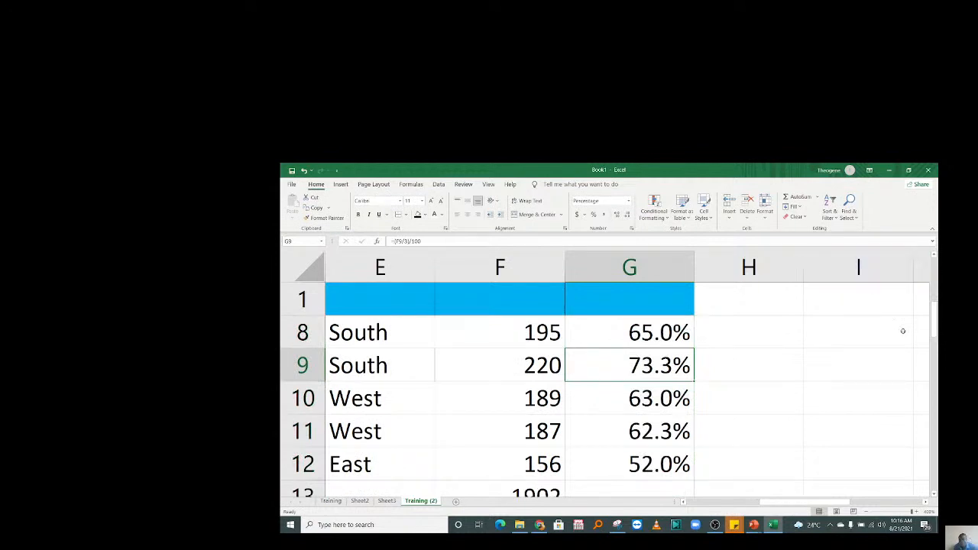
{"action": "scroll", "coordinate": [903, 331], "scroll_direction": "up", "scroll_amount": 2}
{"action": "left_click", "coordinate": [507, 361]}
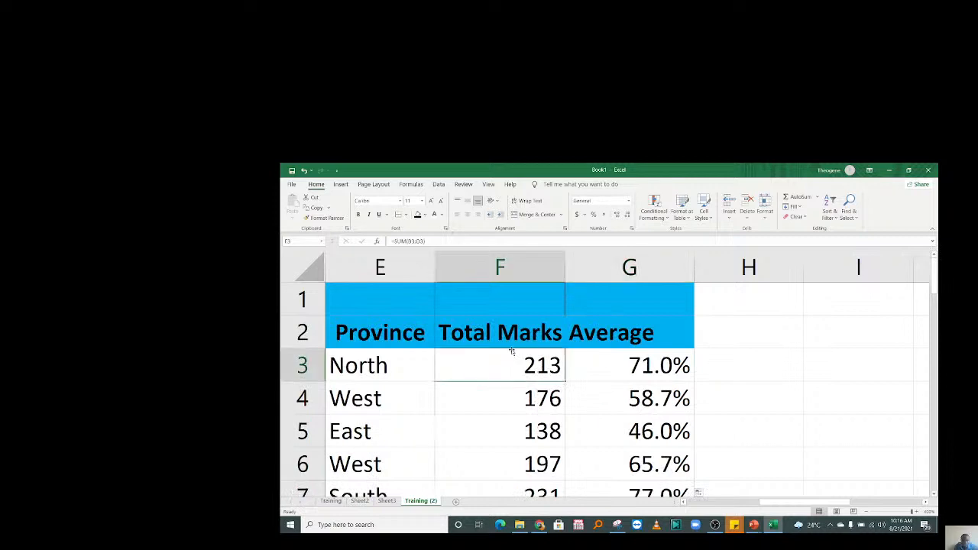
{"action": "left_click", "coordinate": [778, 370]}
{"action": "left_click_drag", "start_coordinate": [794, 502], "coordinate": [762, 500]}
{"action": "left_click_drag", "start_coordinate": [695, 501], "coordinate": [871, 500]}
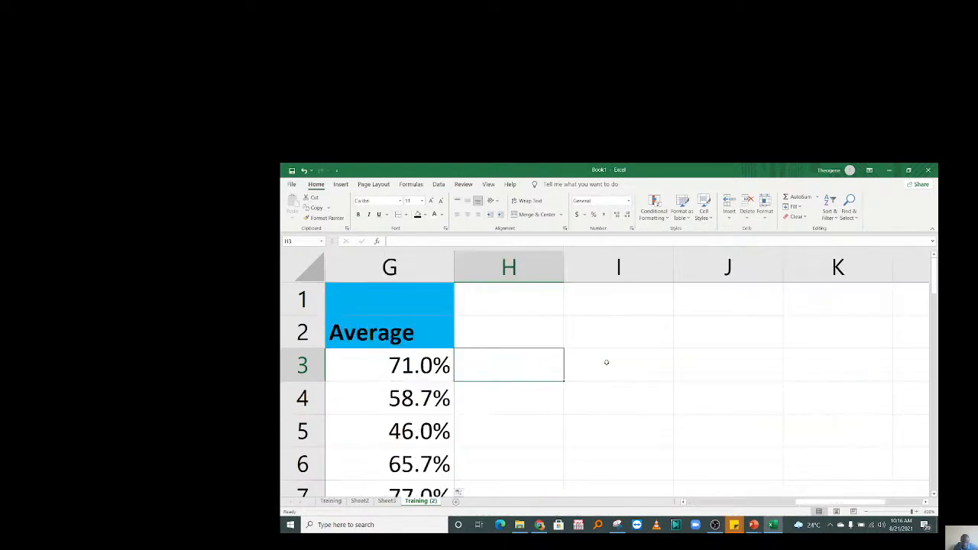
Enter the region headers North, East, West and South in H2 to K2.
{"action": "left_click", "coordinate": [518, 340]}
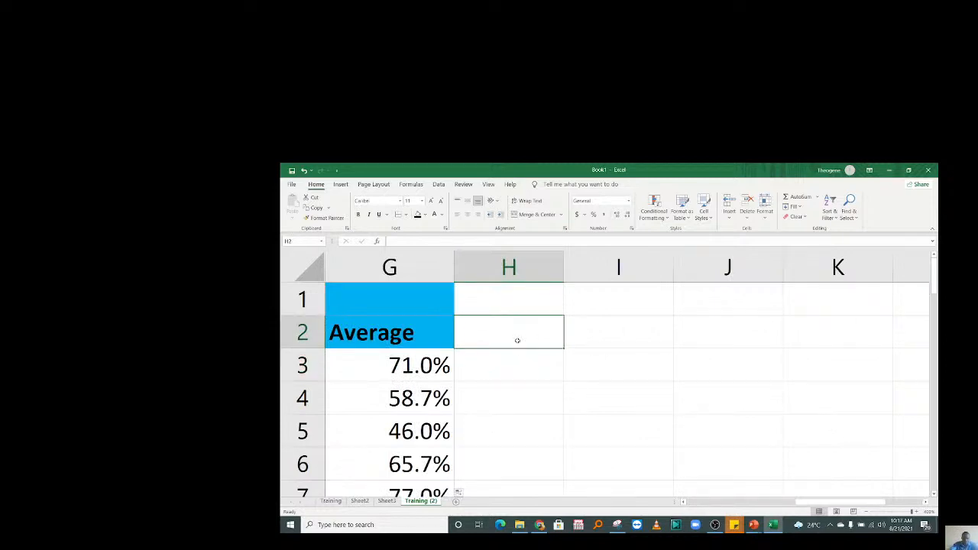
{"action": "type", "text": "North"}
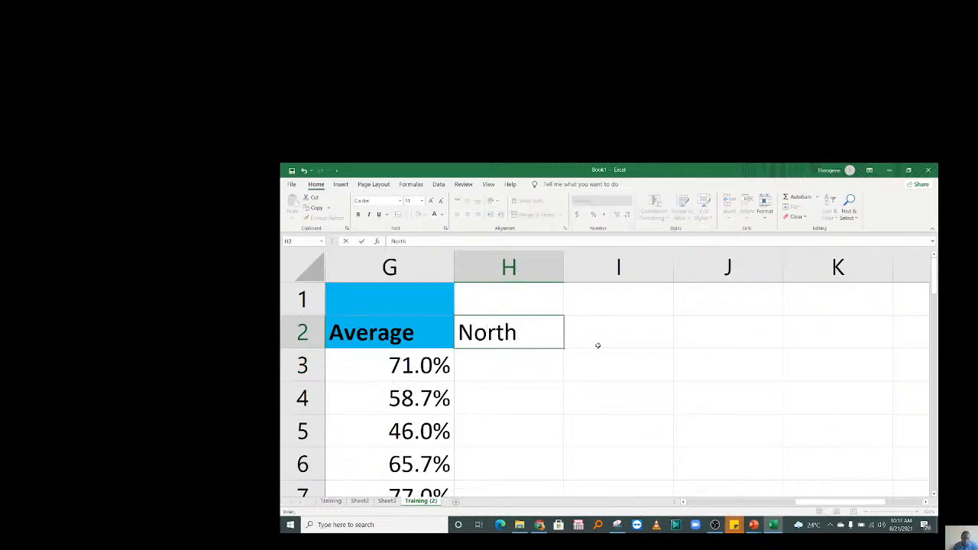
{"action": "left_click", "coordinate": [593, 343]}
{"action": "type", "text": "East"}
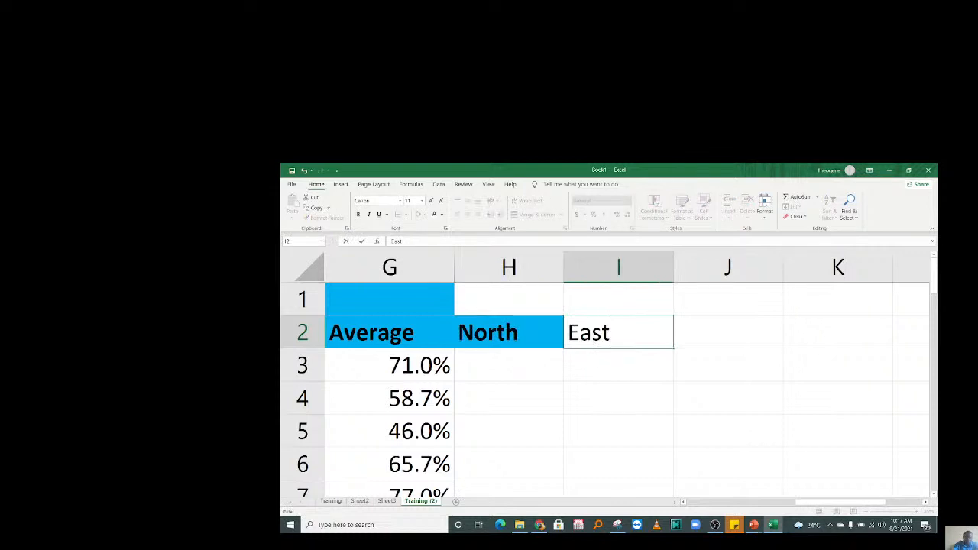
{"action": "left_click", "coordinate": [723, 334]}
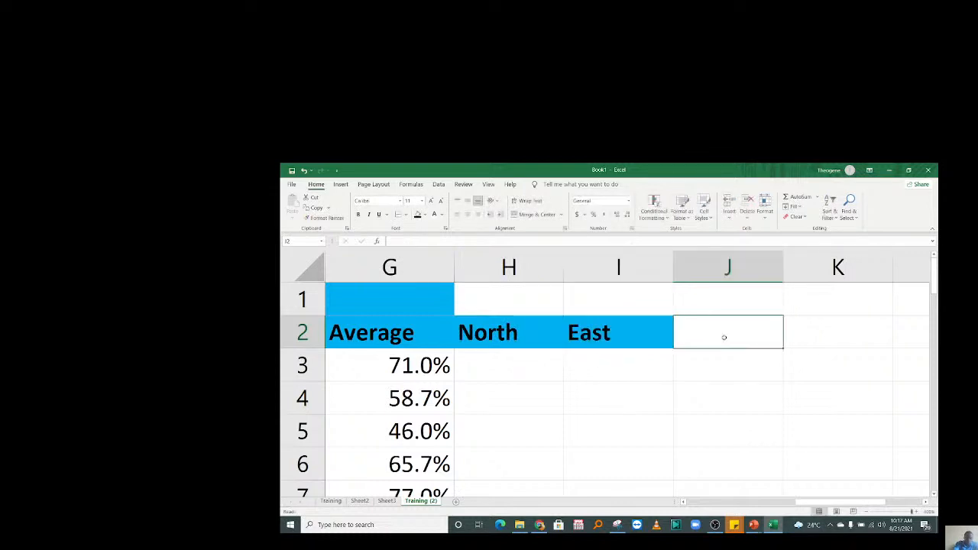
{"action": "type", "text": "West"}
{"action": "left_click", "coordinate": [811, 339]}
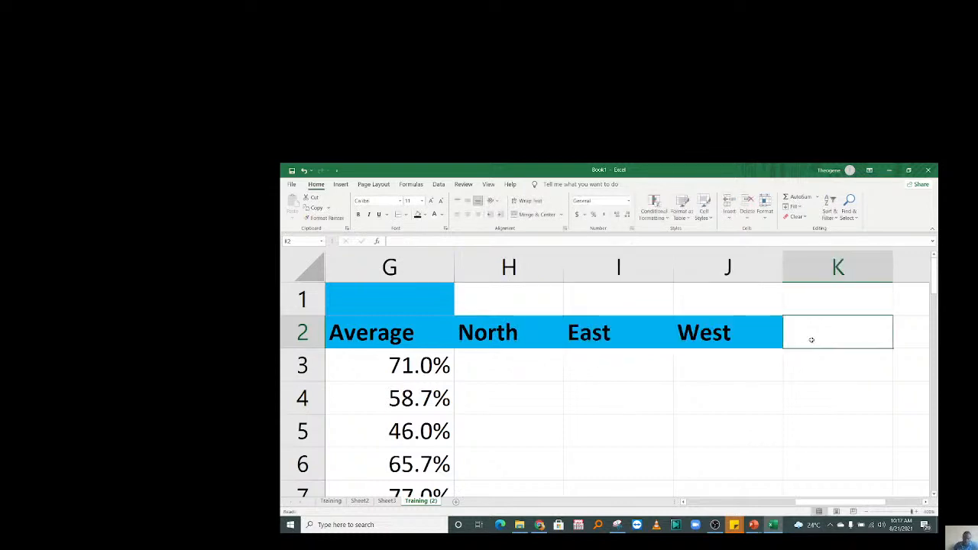
{"action": "type", "text": "South"}
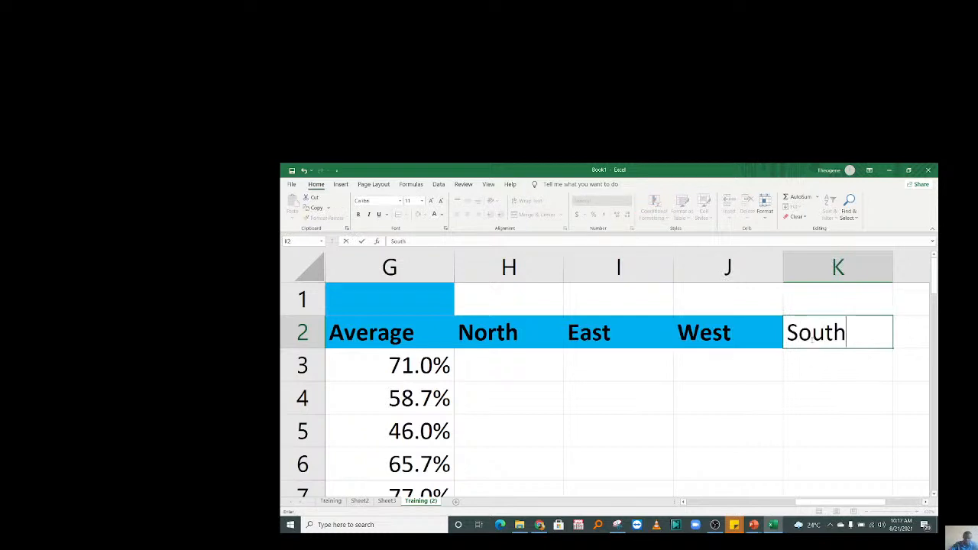
{"action": "key", "text": "Return"}
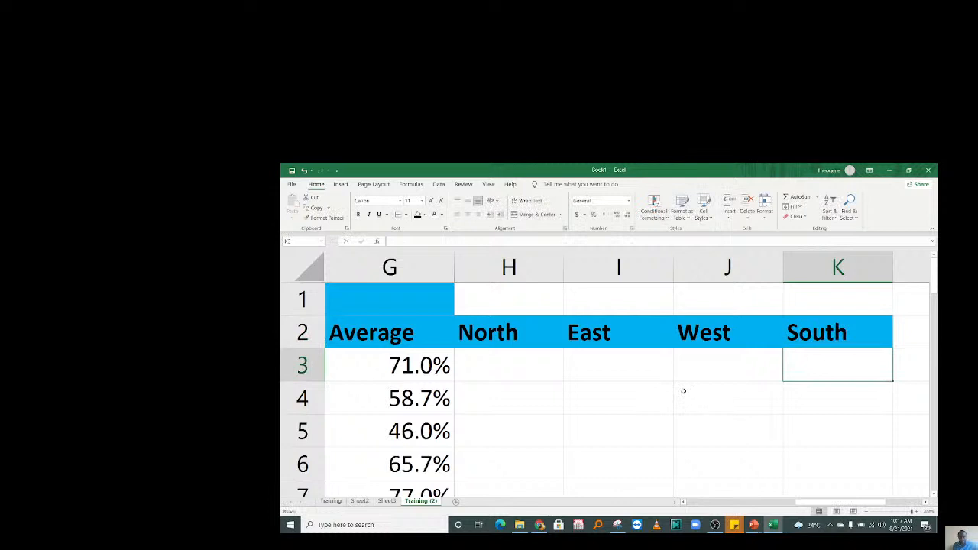
Start an AVERAGEIF formula in H3 by typing =avera and choosing AVERAGEIF.
{"action": "left_click", "coordinate": [517, 361]}
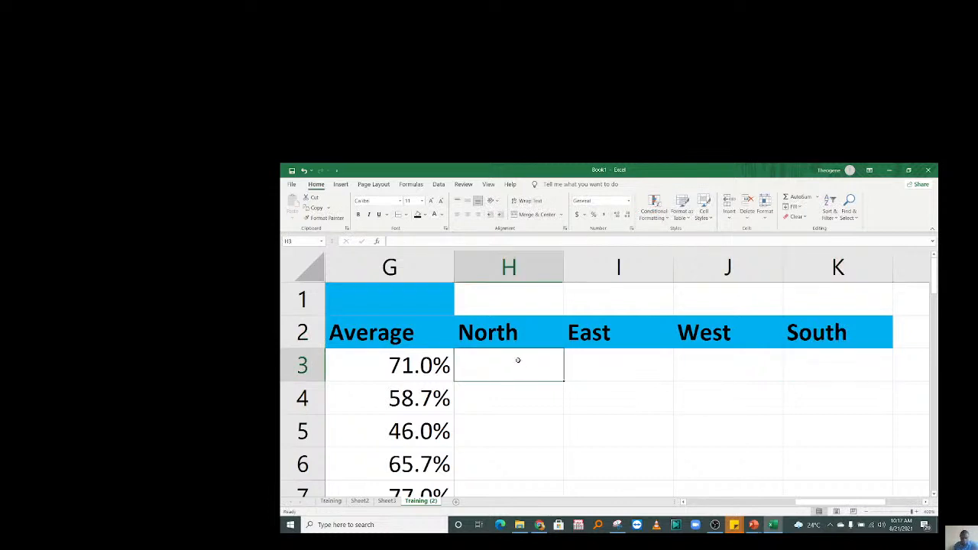
{"action": "type", "text": "="}
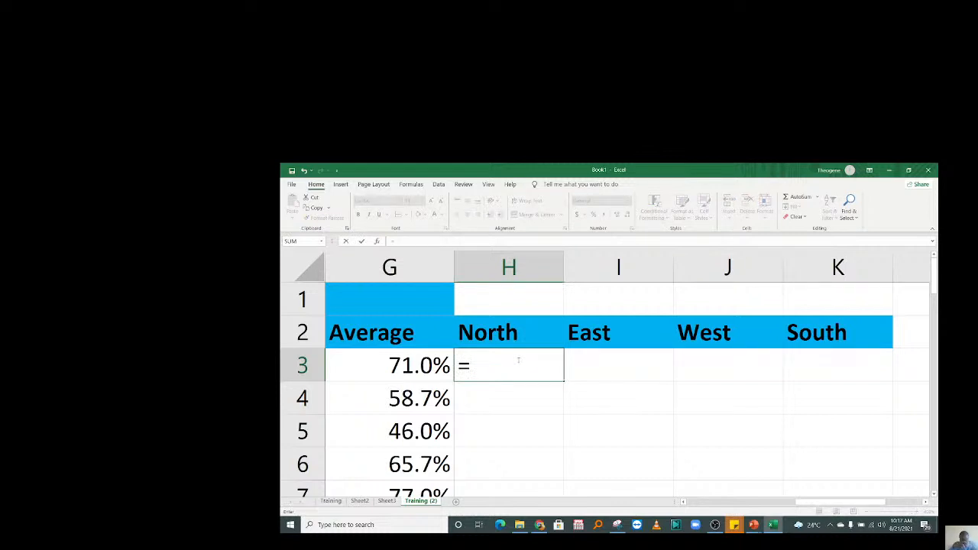
{"action": "type", "text": "avera"}
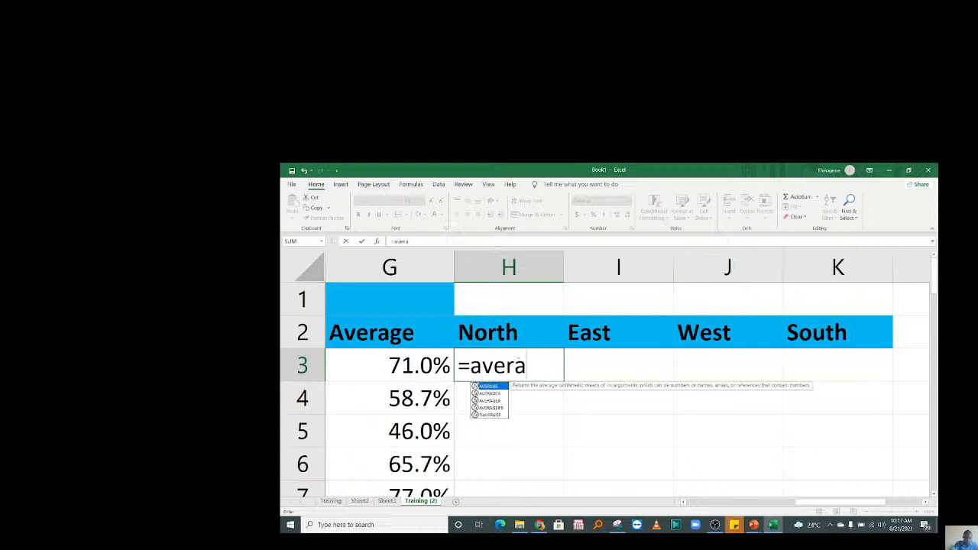
{"action": "double_click", "coordinate": [502, 400]}
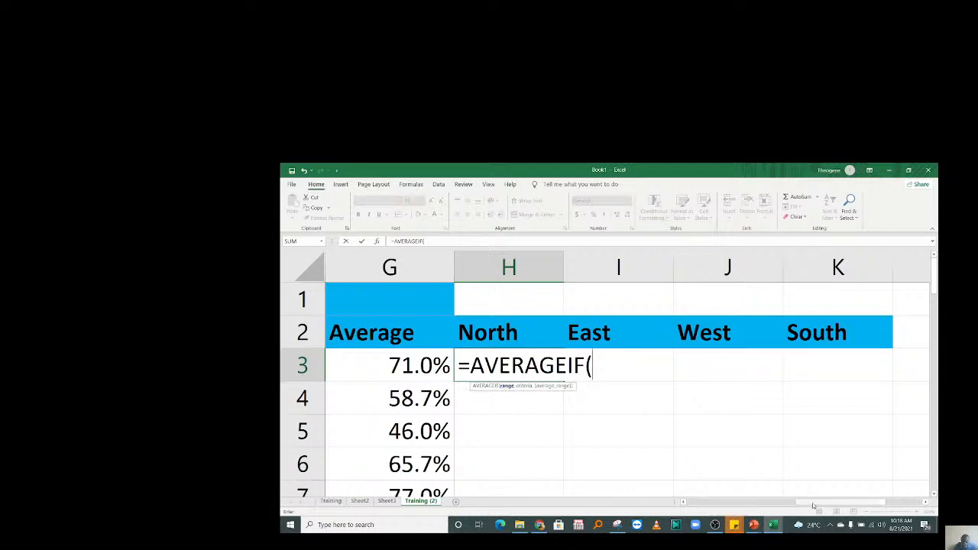
Complete H3 as =AVERAGEIF(E3:E12,"North",F3:F12) to average North students' total marks.
{"action": "left_click_drag", "start_coordinate": [812, 503], "coordinate": [785, 508]}
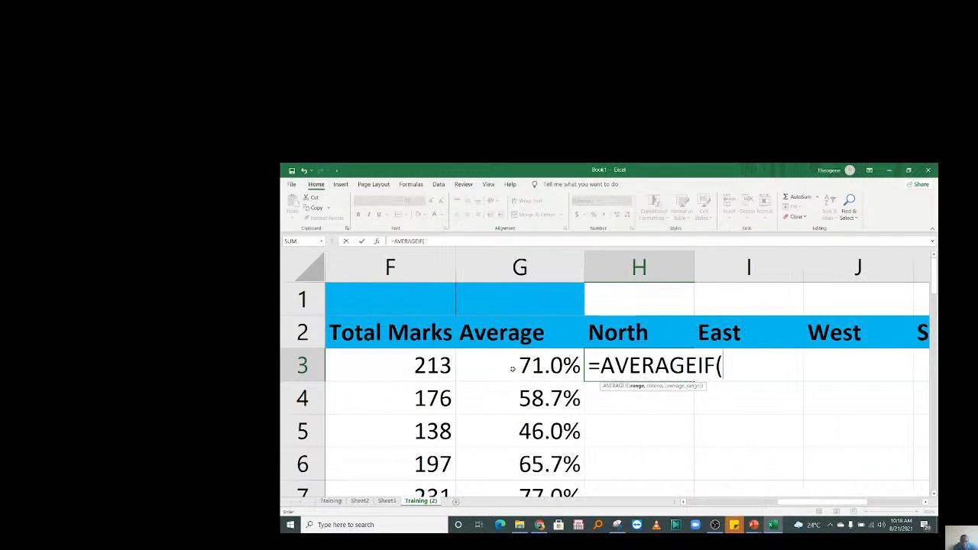
{"action": "left_click_drag", "start_coordinate": [787, 504], "coordinate": [714, 503]}
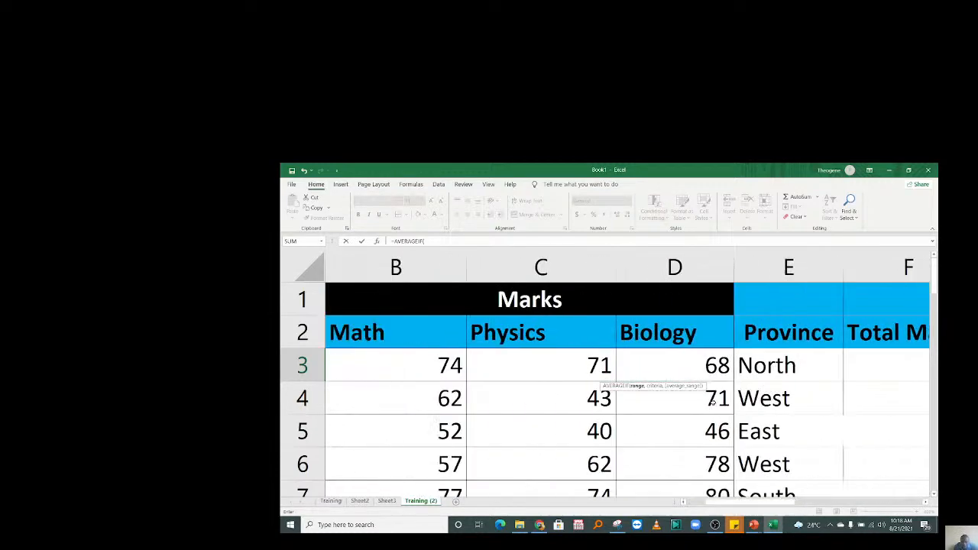
{"action": "left_click_drag", "start_coordinate": [768, 359], "coordinate": [779, 399]}
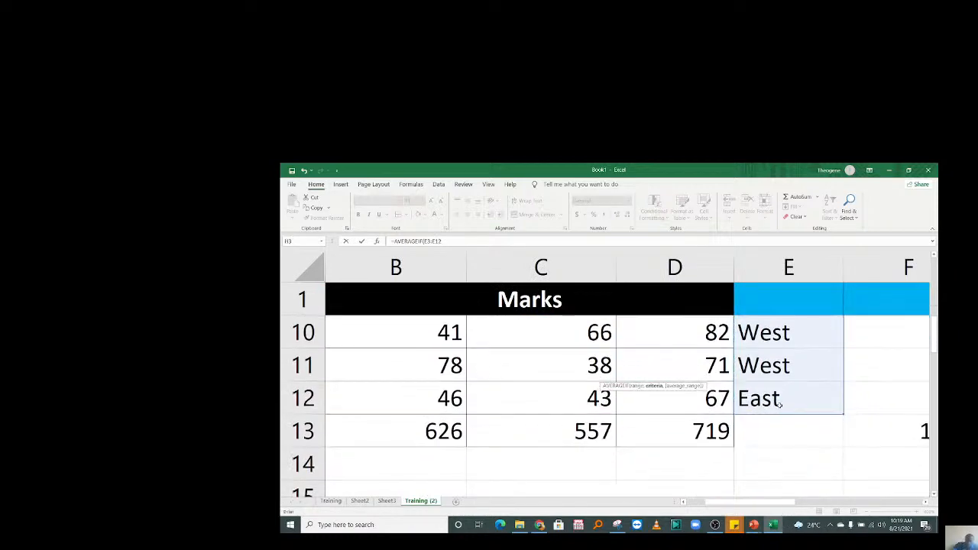
{"action": "left_click_drag", "start_coordinate": [734, 503], "coordinate": [829, 498]}
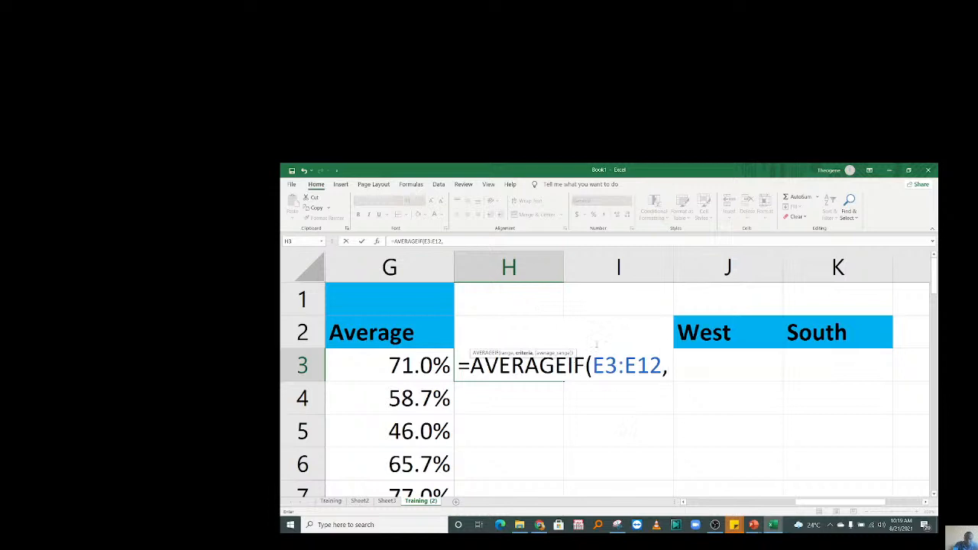
{"action": "type", "text": "\""}
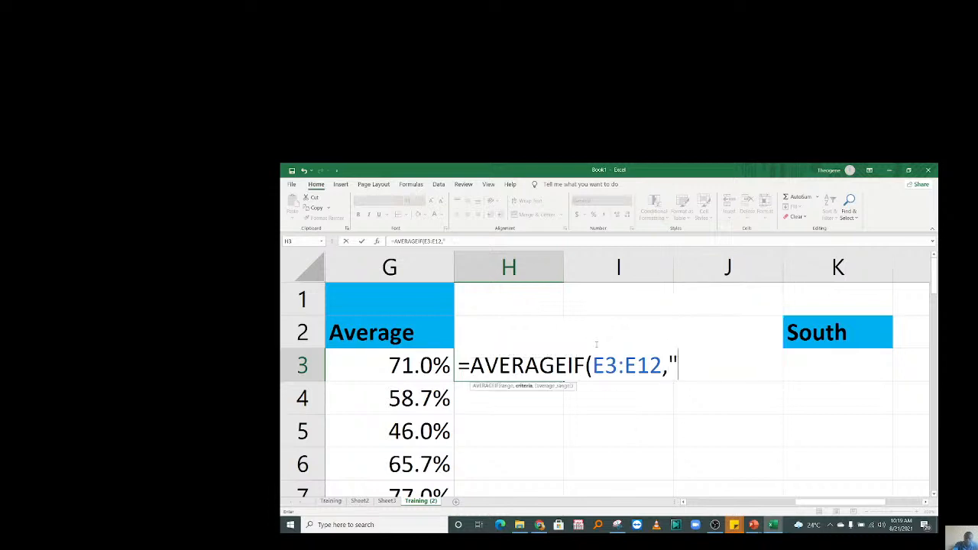
{"action": "type", "text": "Nort"}
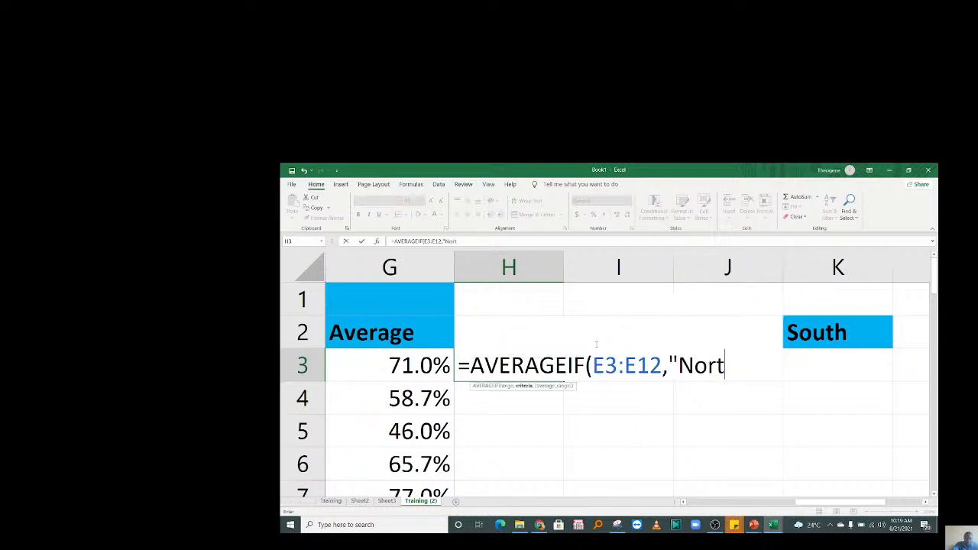
{"action": "type", "text": "h\","}
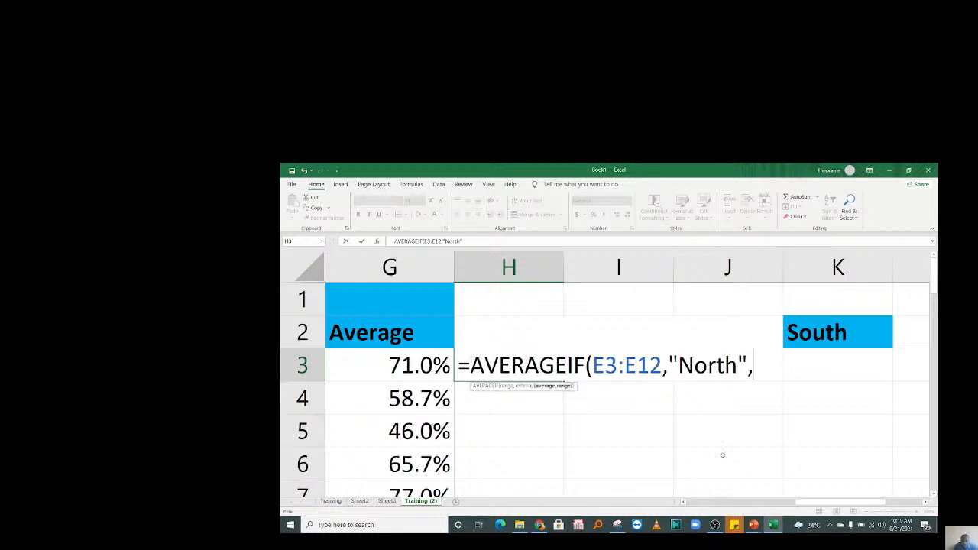
{"action": "left_click_drag", "start_coordinate": [800, 503], "coordinate": [803, 503]}
{"action": "left_click_drag", "start_coordinate": [711, 504], "coordinate": [755, 505]}
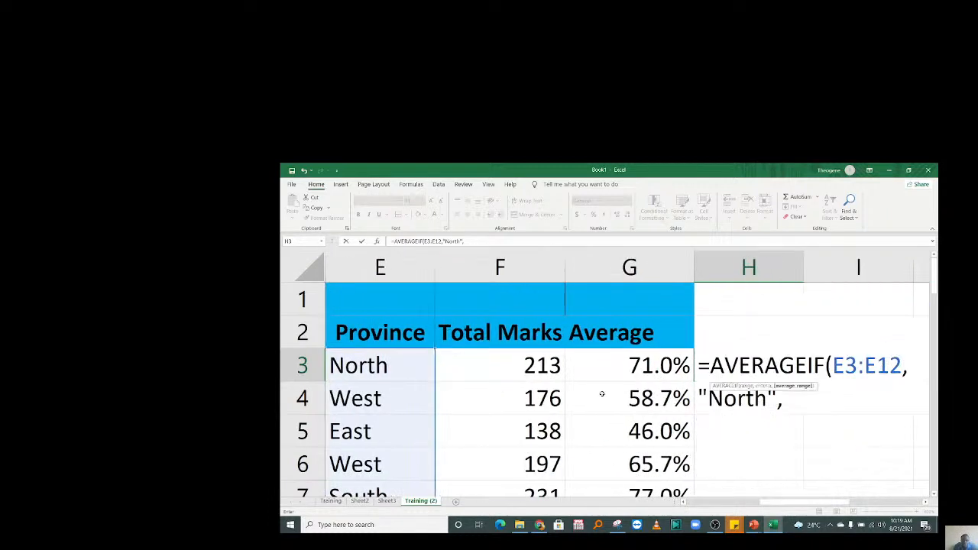
{"action": "left_click_drag", "start_coordinate": [544, 364], "coordinate": [535, 431]}
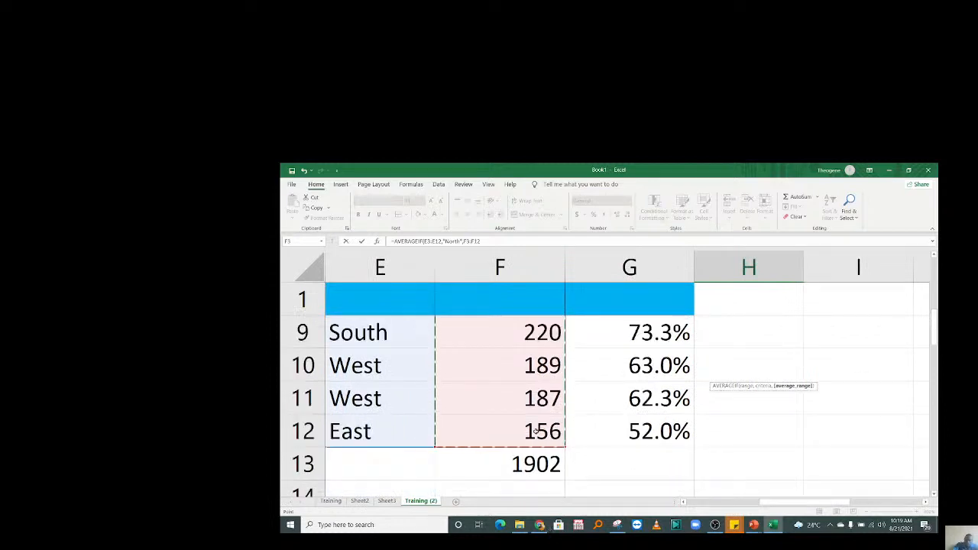
{"action": "key", "text": "Return"}
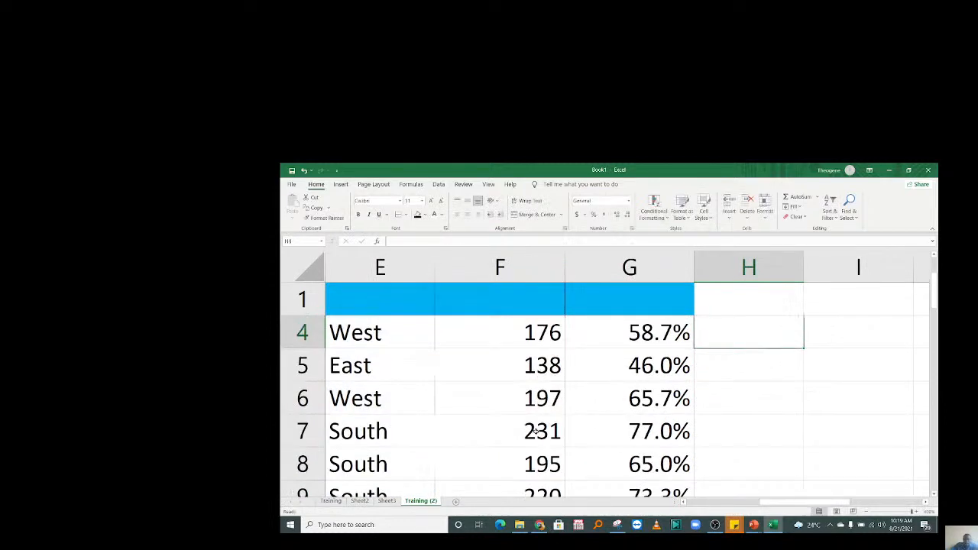
Review the North average formula in H3 against the North students' total marks.
{"action": "left_click", "coordinate": [758, 395]}
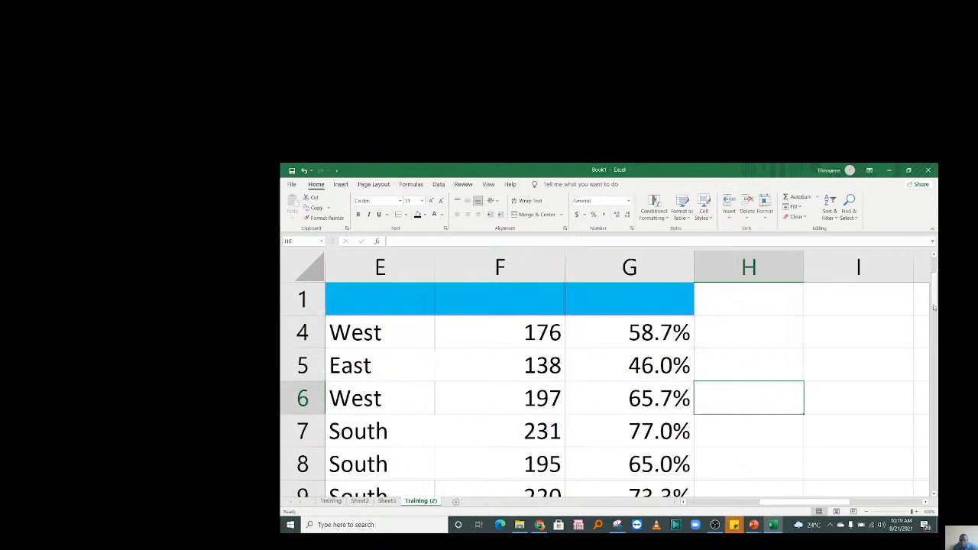
{"action": "scroll", "coordinate": [894, 314], "scroll_direction": "up", "scroll_amount": 1}
{"action": "left_click", "coordinate": [737, 376]}
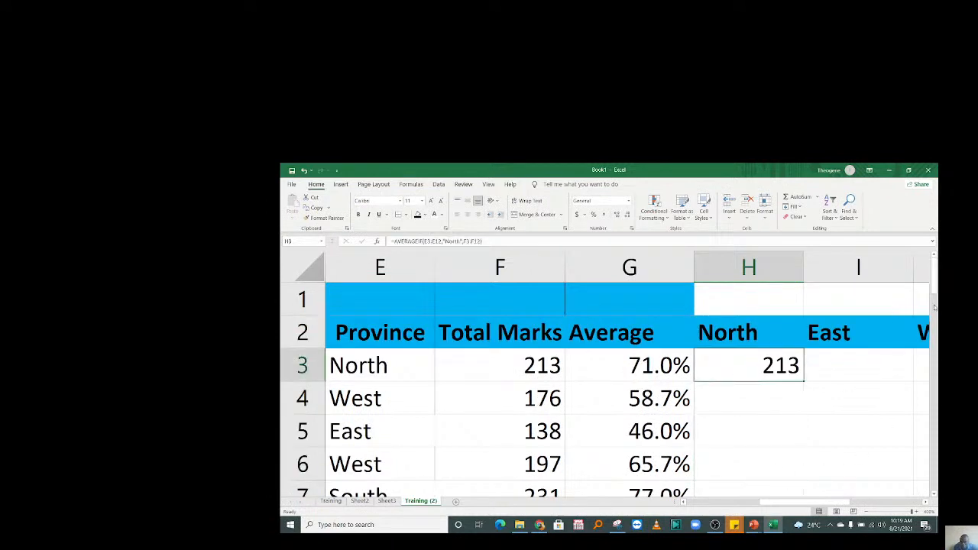
{"action": "mouse_move", "coordinate": [938, 288]}
{"action": "left_mouse_down"}
{"action": "mouse_move", "coordinate": [938, 325]}
{"action": "mouse_move", "coordinate": [937, 287]}
{"action": "left_mouse_up"}
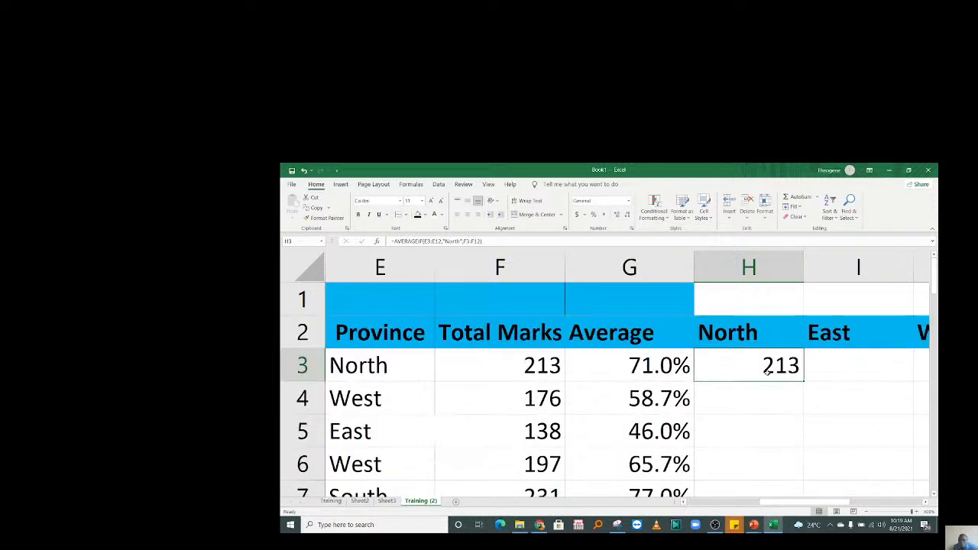
{"action": "left_click_drag", "start_coordinate": [378, 371], "coordinate": [554, 361]}
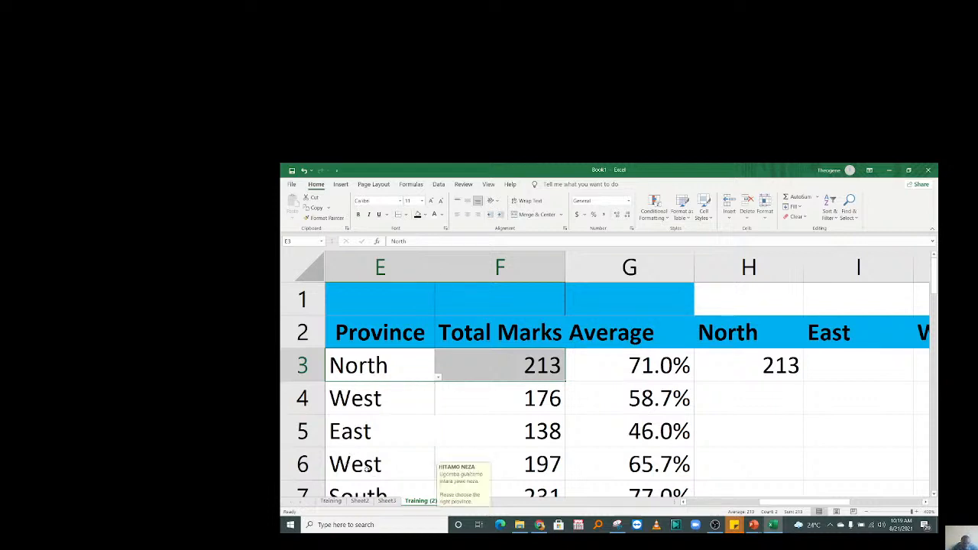
Change row 6's province in E6 from West to North so H3 shows 205.
{"action": "left_click", "coordinate": [367, 469]}
{"action": "key", "text": "Down"}
{"action": "key", "text": "Down"}
{"action": "key", "text": "Down"}
{"action": "key", "text": "Down"}
{"action": "key", "text": "Down"}
{"action": "key", "text": "Down"}
{"action": "key", "text": "Up"}
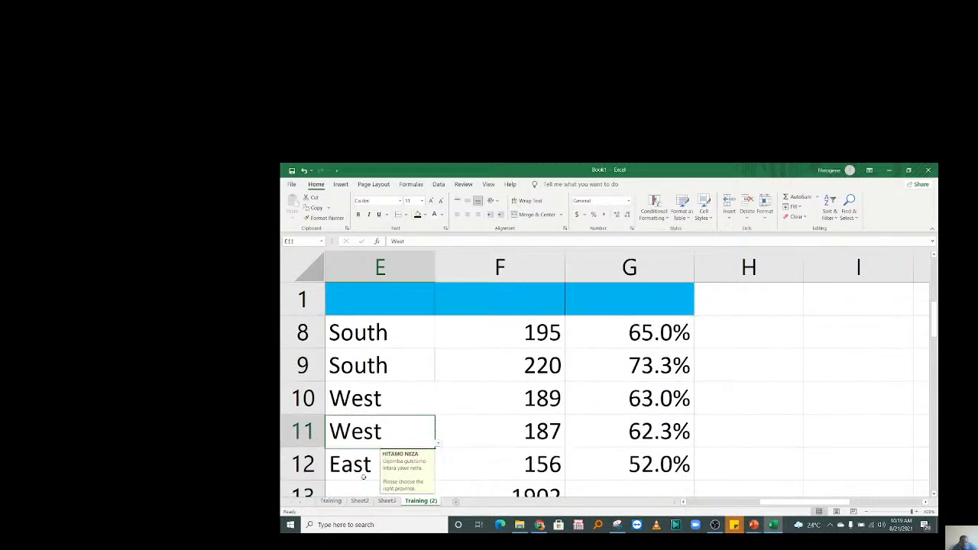
{"action": "scroll", "coordinate": [364, 478], "scroll_direction": "up", "scroll_amount": 2}
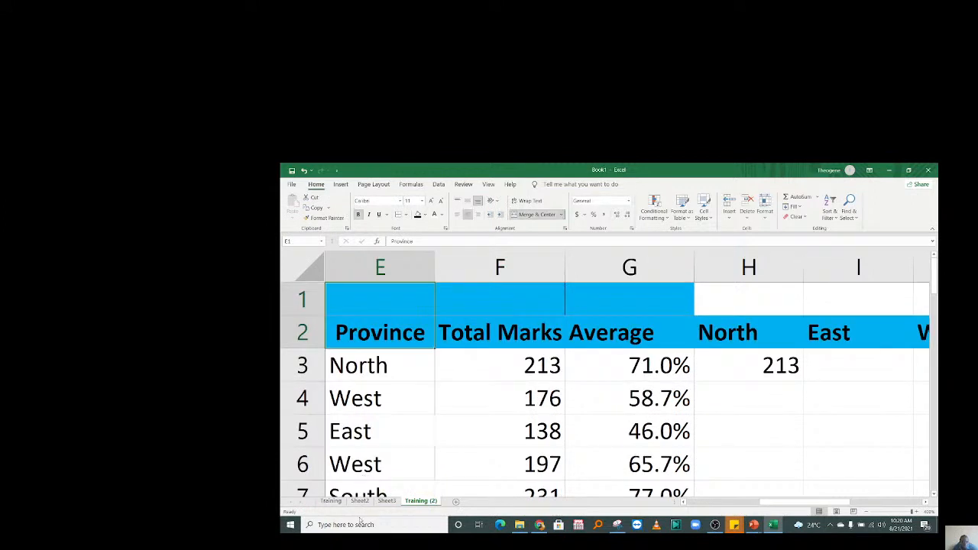
{"action": "left_click", "coordinate": [371, 475]}
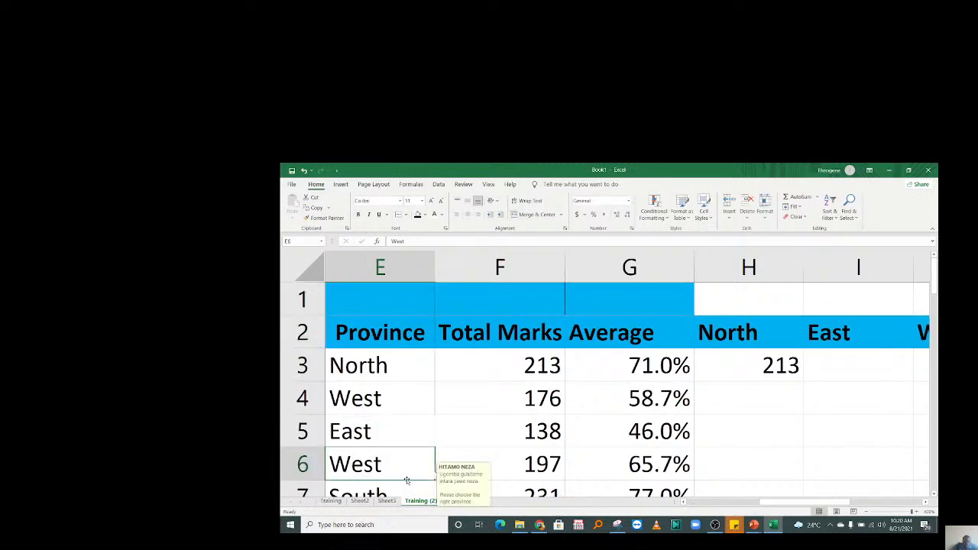
{"action": "type", "text": "No"}
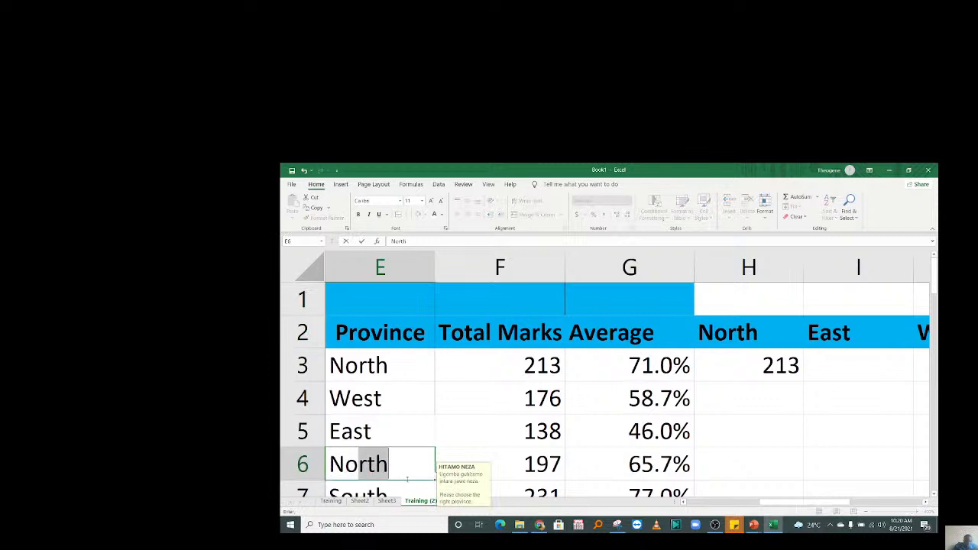
{"action": "key", "text": "Return"}
{"action": "left_click", "coordinate": [779, 393]}
{"action": "key", "text": "Up"}
{"action": "key", "text": "Up"}
{"action": "key", "text": "Up"}
{"action": "key", "text": "Up"}
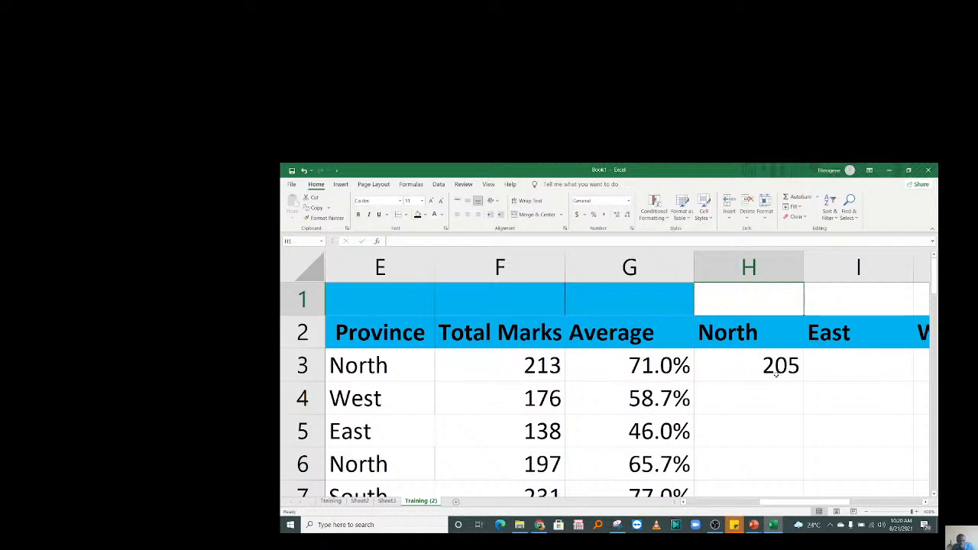
Append /3 to the North AVERAGEIF formula in H3.
{"action": "double_click", "coordinate": [755, 367]}
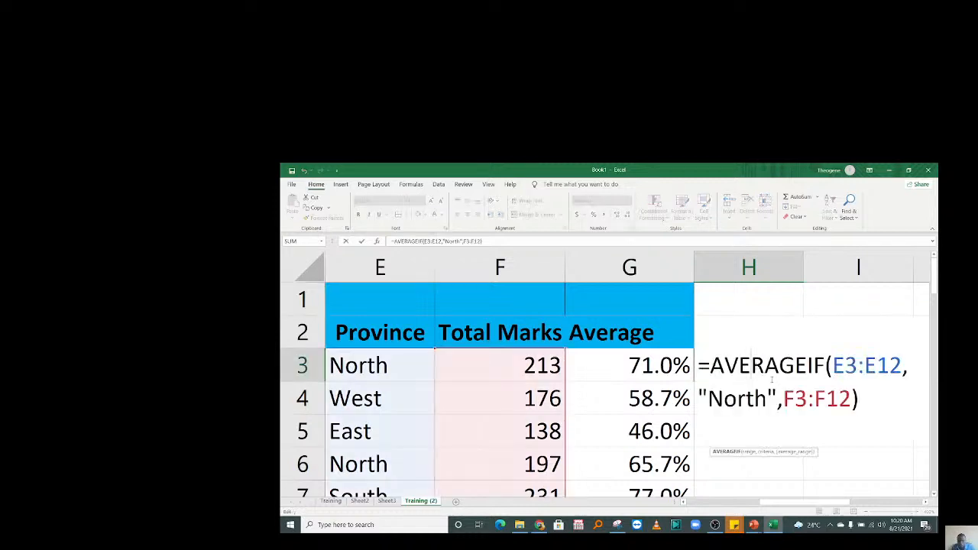
{"action": "left_click", "coordinate": [870, 400]}
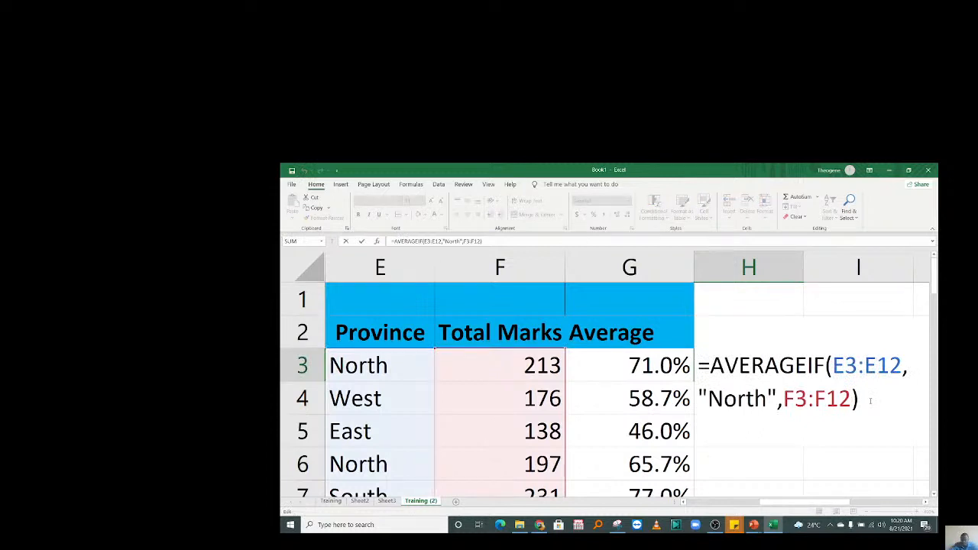
{"action": "type", "text": "/3"}
{"action": "key", "text": "Return"}
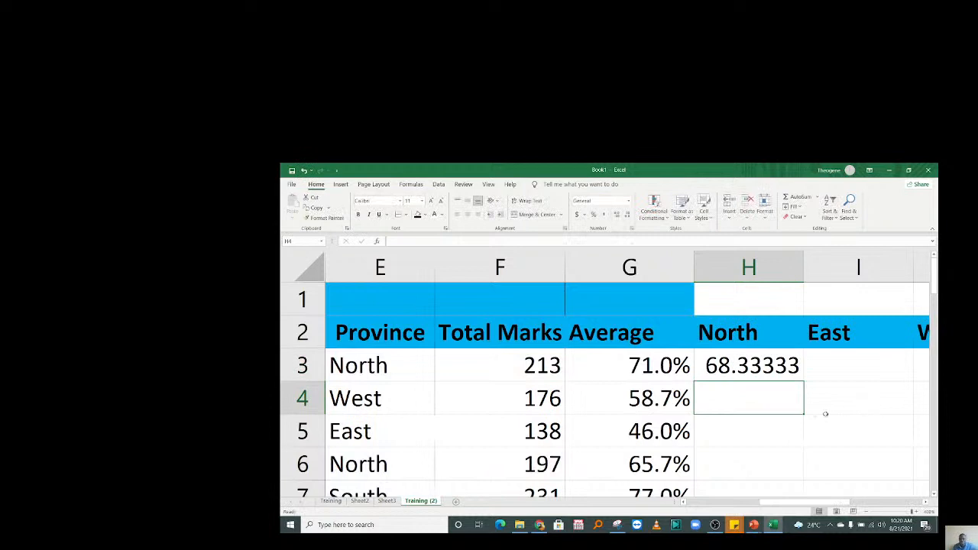
Reduce H3's decimals, undoing the accidental percent style, so it shows 68.3.
{"action": "left_click", "coordinate": [748, 366]}
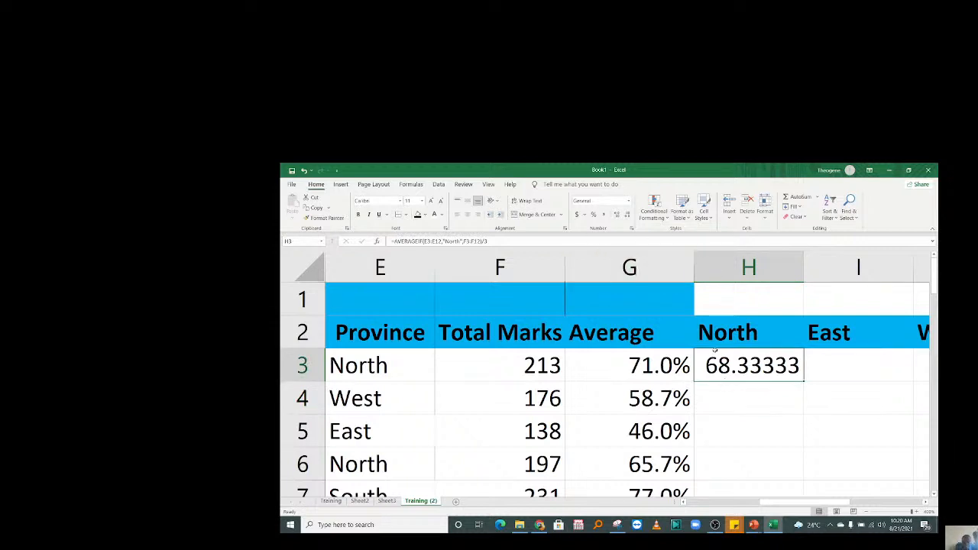
{"action": "left_click", "coordinate": [627, 215]}
{"action": "left_click", "coordinate": [626, 215]}
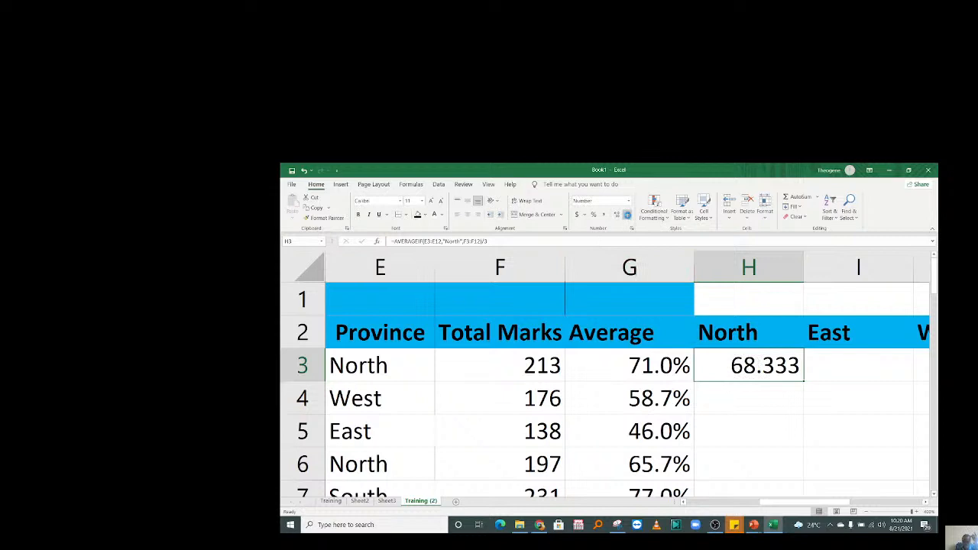
{"action": "left_click", "coordinate": [627, 215]}
{"action": "left_click", "coordinate": [626, 214]}
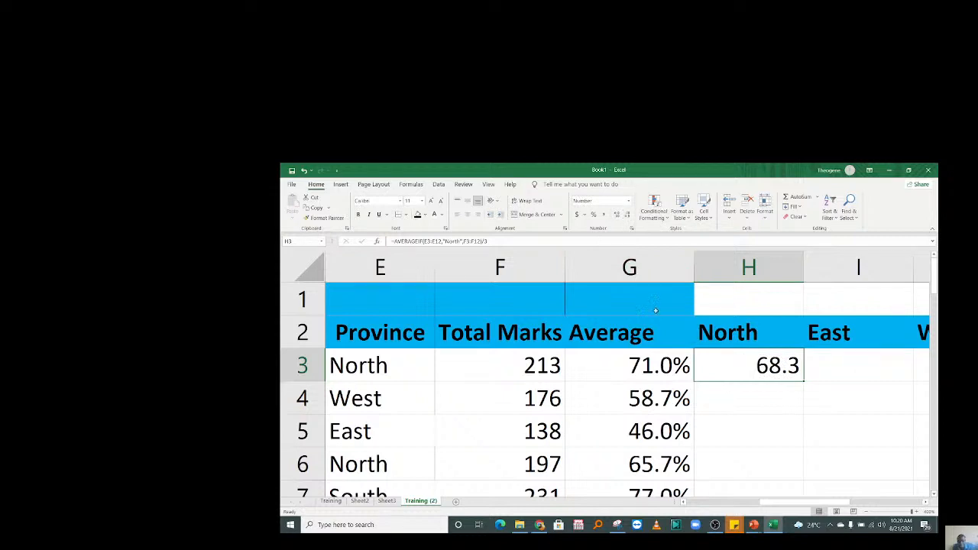
{"action": "left_click", "coordinate": [594, 215]}
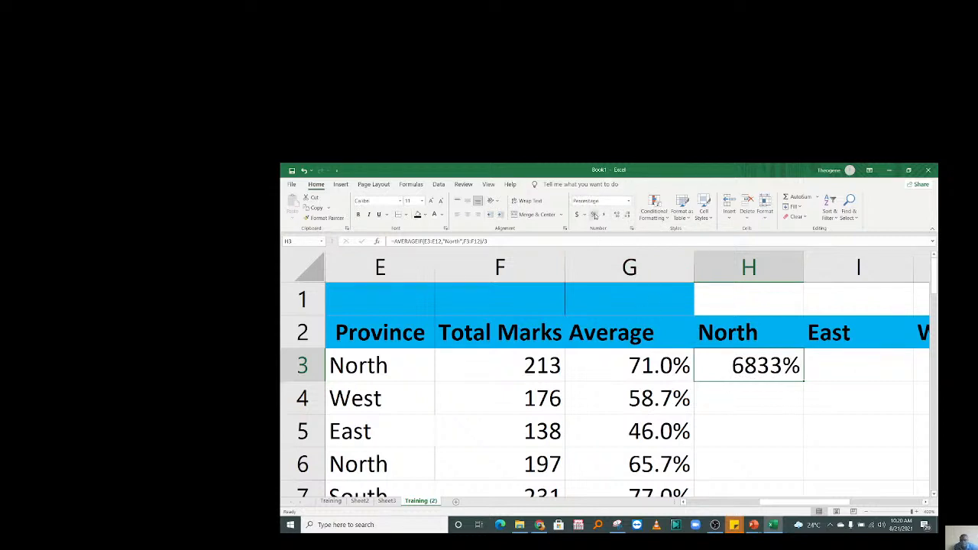
{"action": "key", "text": "ctrl+z"}
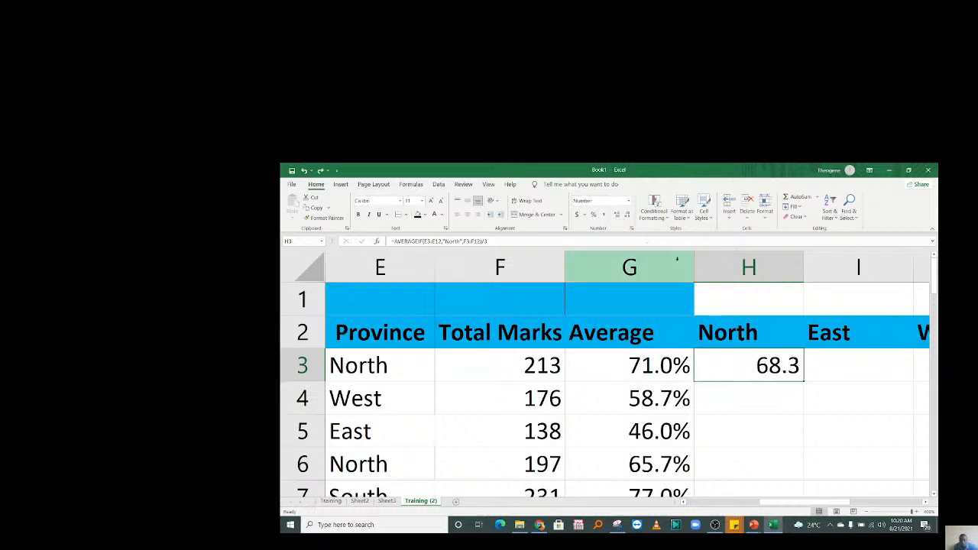
Enter =AVERAGEIF(E3:E12,"East",F3:F12) in I3, fixing the mistyped criterion, to show 147.
{"action": "left_click", "coordinate": [841, 361]}
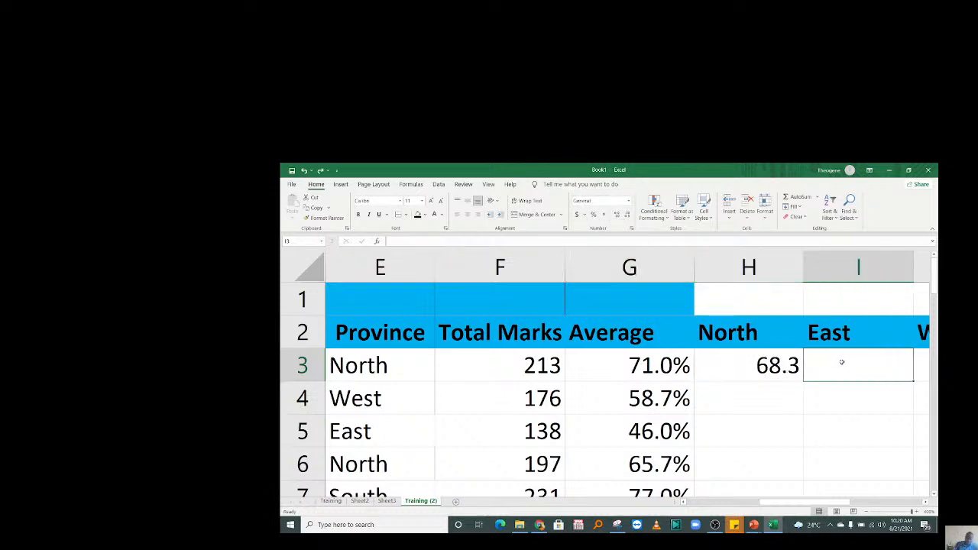
{"action": "type", "text": "="}
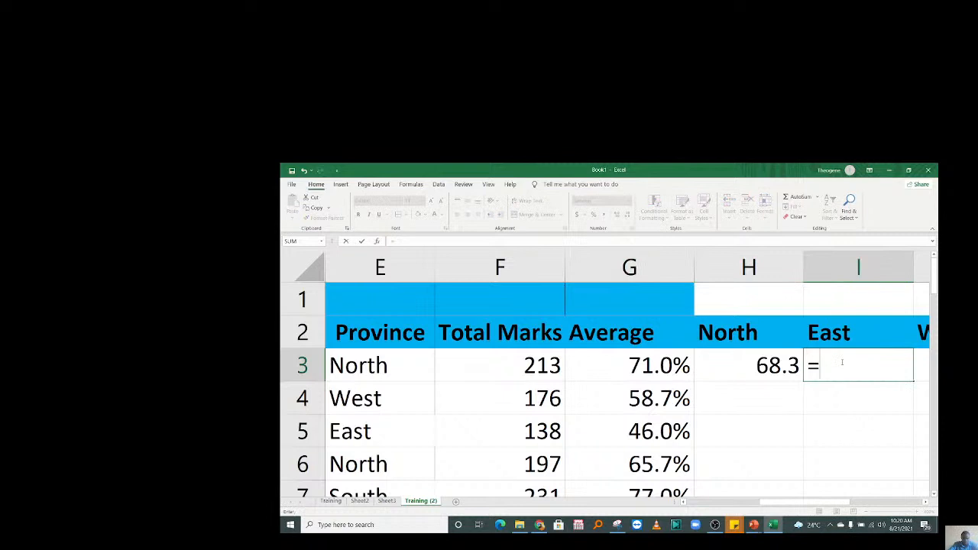
{"action": "type", "text": "avera"}
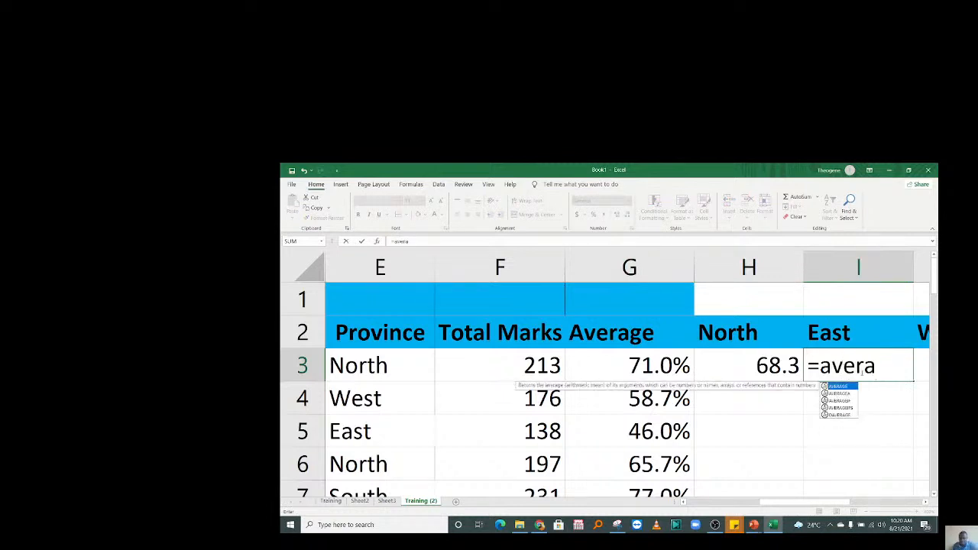
{"action": "double_click", "coordinate": [843, 400]}
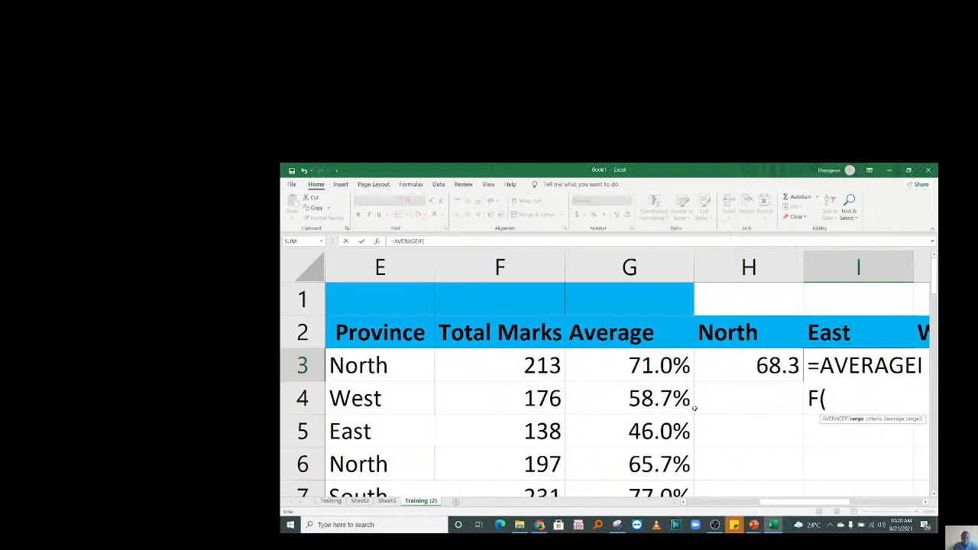
{"action": "left_click_drag", "start_coordinate": [359, 366], "coordinate": [371, 442]}
{"action": "type", "text": ","}
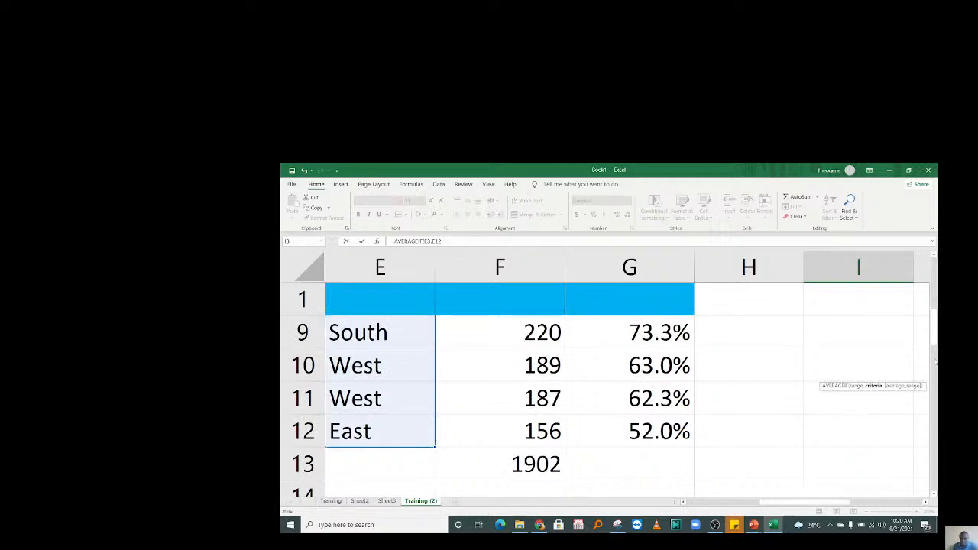
{"action": "left_click_drag", "start_coordinate": [934, 329], "coordinate": [938, 266]}
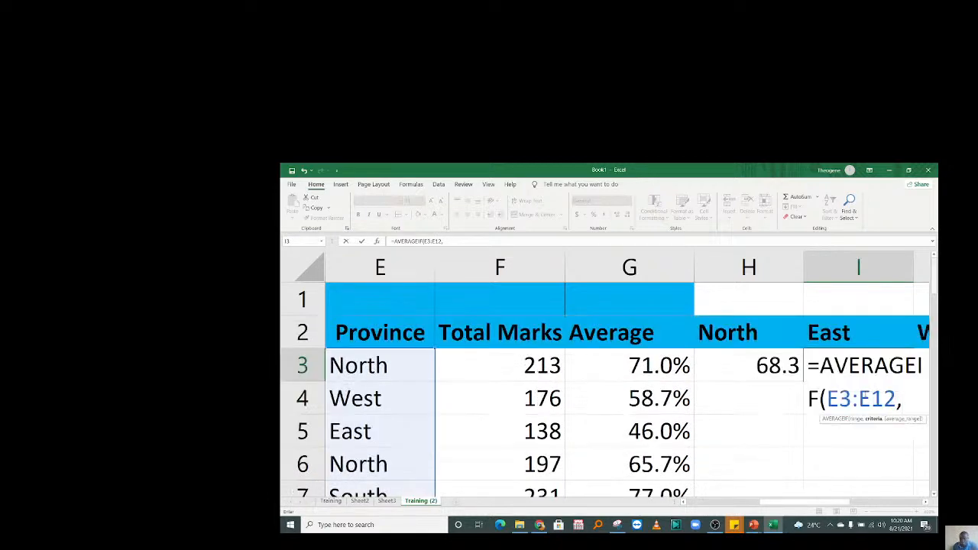
{"action": "type", "text": "\""}
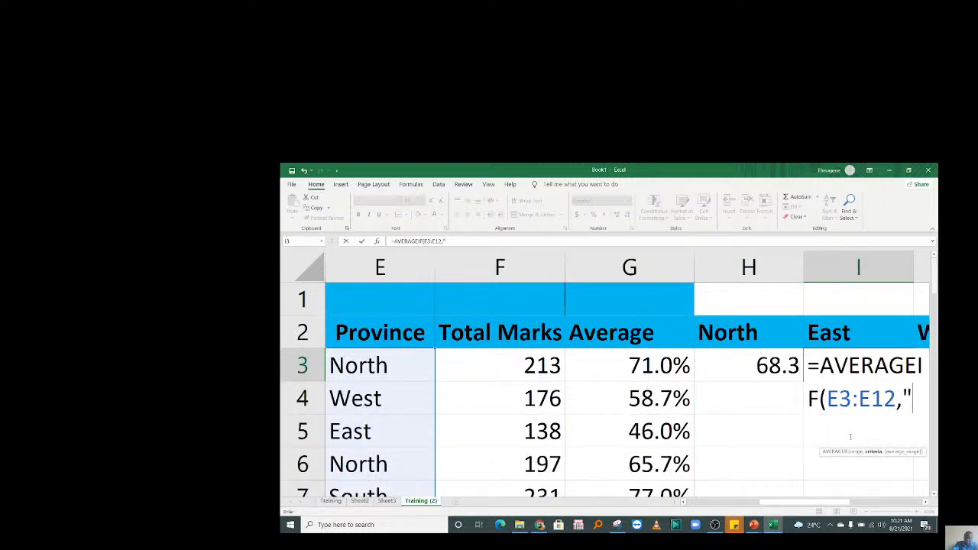
{"action": "type", "text": "EaST"}
{"action": "key", "text": "BackSpace"}
{"action": "key", "text": "BackSpace"}
{"action": "key", "text": "BackSpace"}
{"action": "type", "text": "a"}
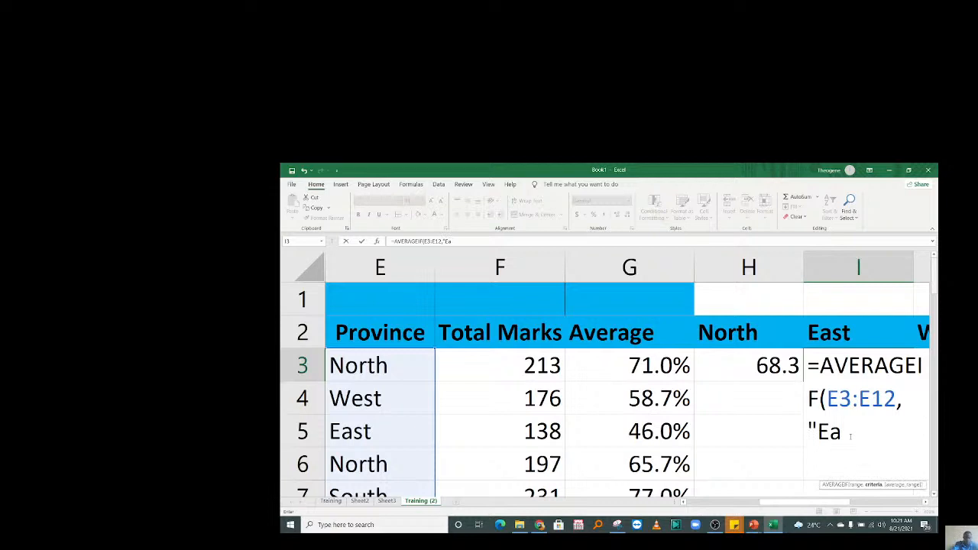
{"action": "type", "text": "st\","}
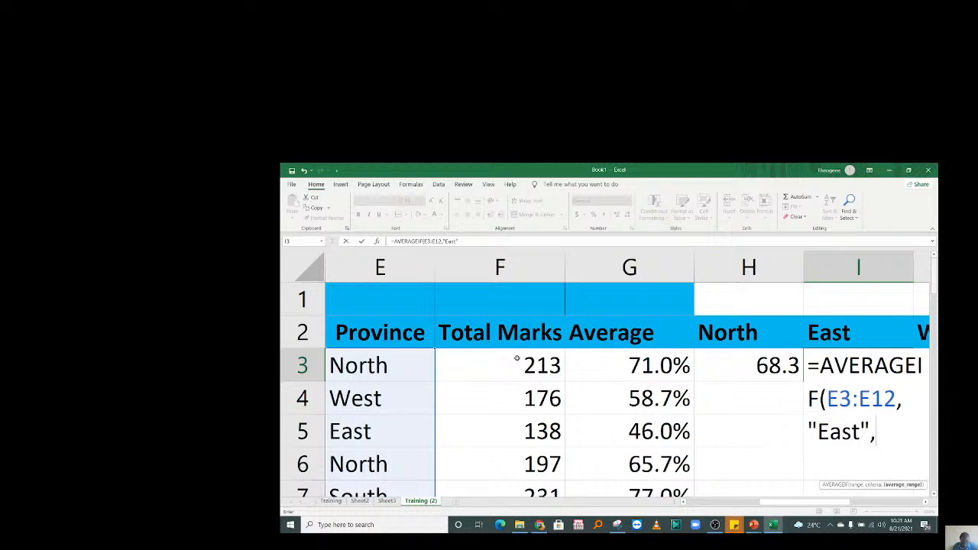
{"action": "left_click_drag", "start_coordinate": [510, 368], "coordinate": [515, 427]}
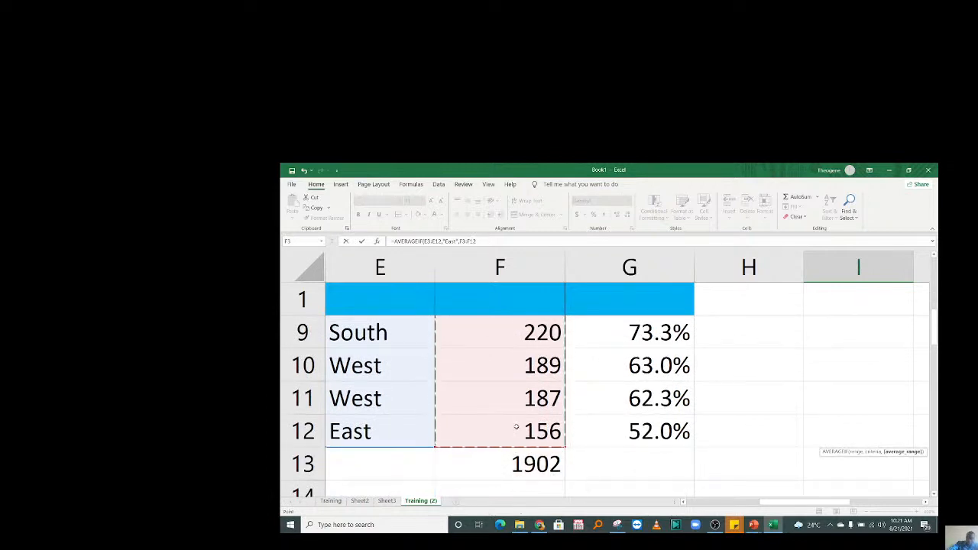
{"action": "type", "text": ")"}
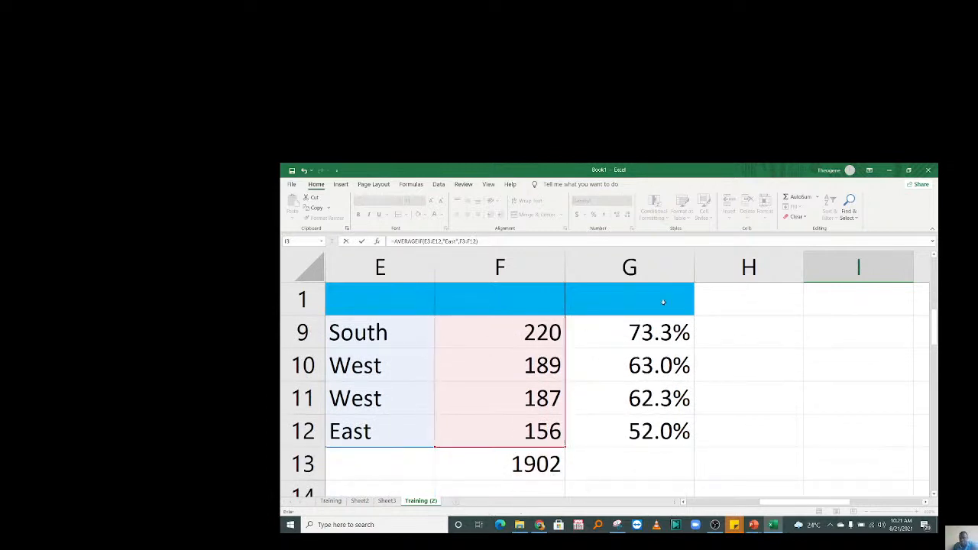
{"action": "left_click_drag", "start_coordinate": [934, 330], "coordinate": [935, 264]}
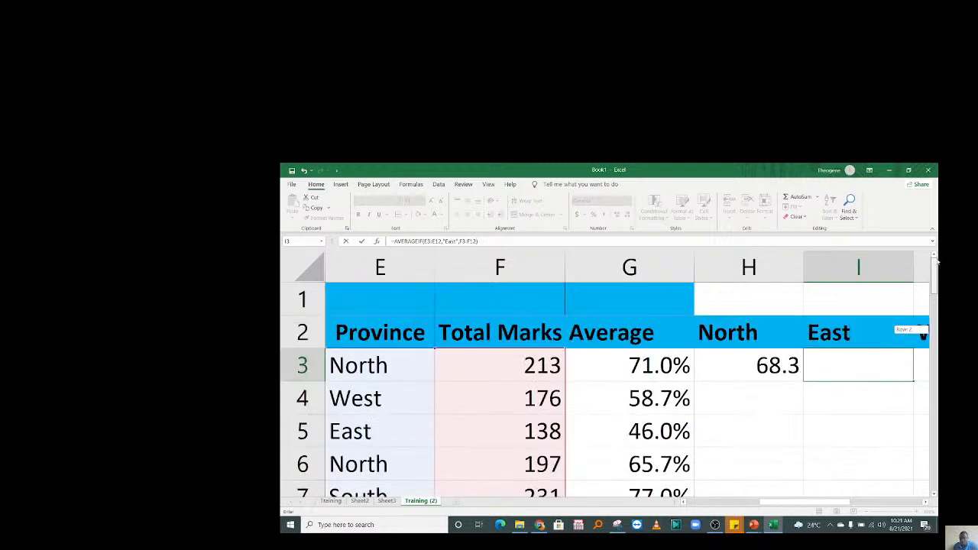
{"action": "key", "text": "Return"}
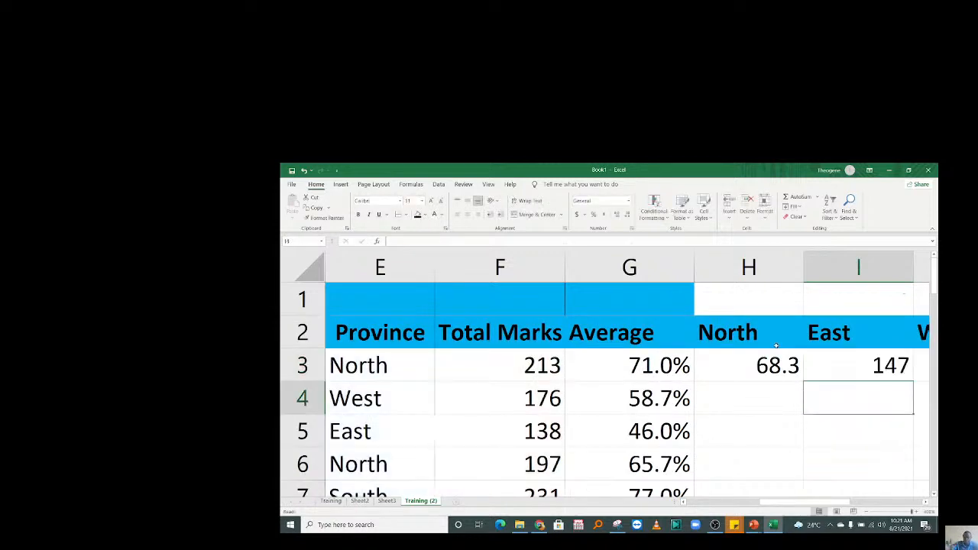
Append /3 to I3's East formula so it shows 49.
{"action": "left_click", "coordinate": [721, 364]}
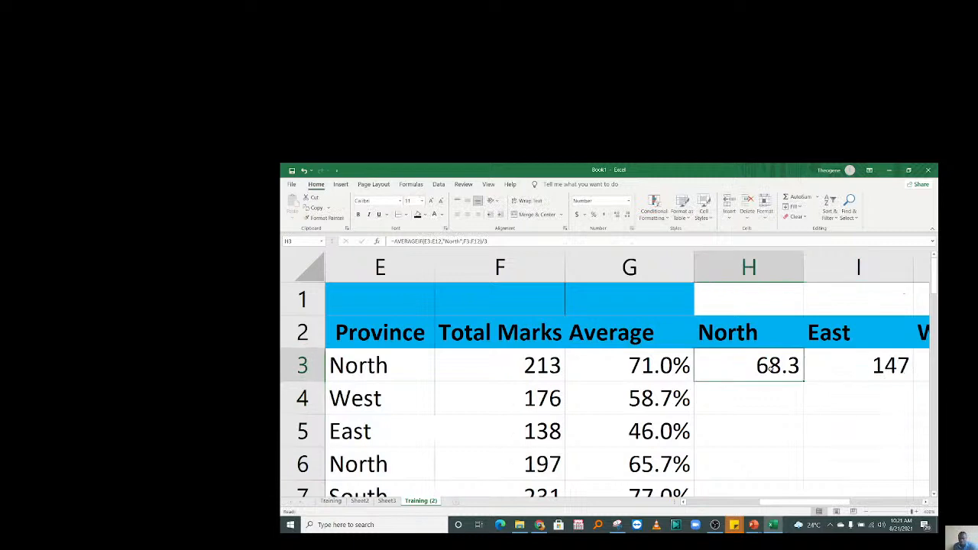
{"action": "key", "text": "Right"}
{"action": "key", "text": "Right"}
{"action": "left_click", "coordinate": [721, 364]}
{"action": "double_click", "coordinate": [720, 364]}
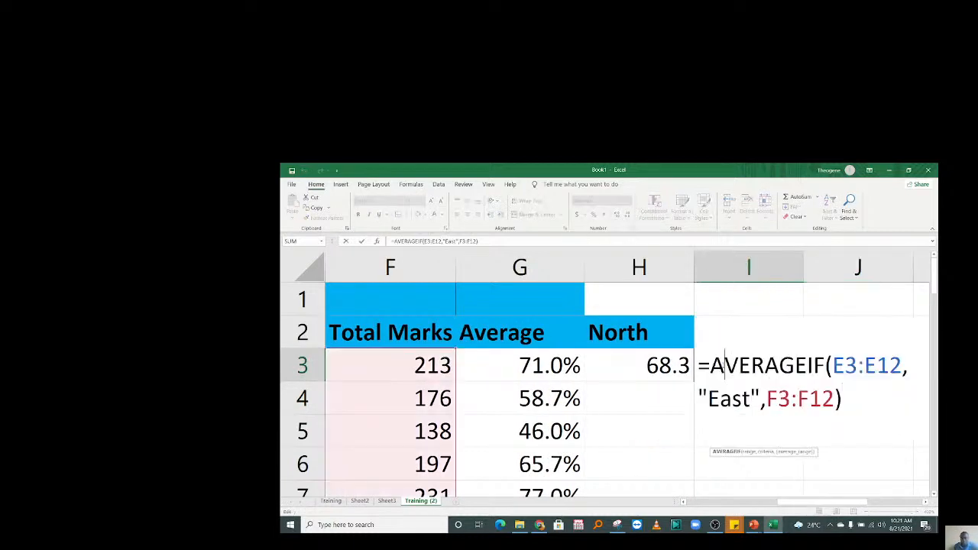
{"action": "left_click", "coordinate": [855, 398]}
{"action": "type", "text": "/3"}
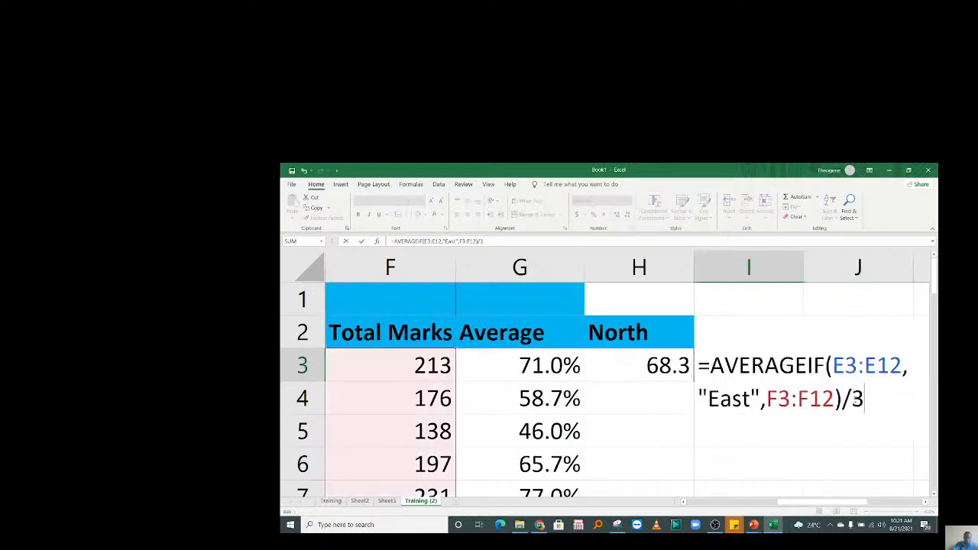
{"action": "key", "text": "Return"}
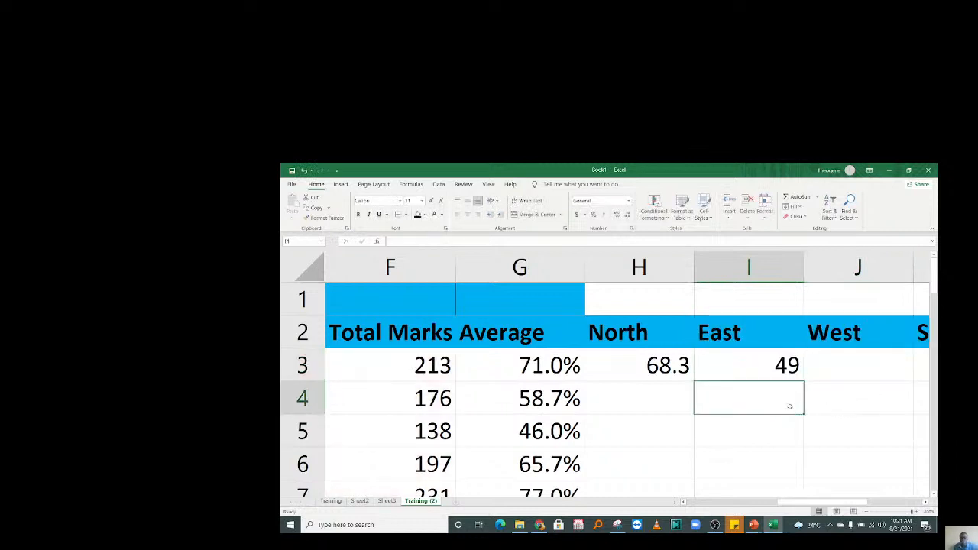
Copy the East AVERAGEIF formula text from I3, undoing an accidental edit to it.
{"action": "left_click", "coordinate": [822, 362]}
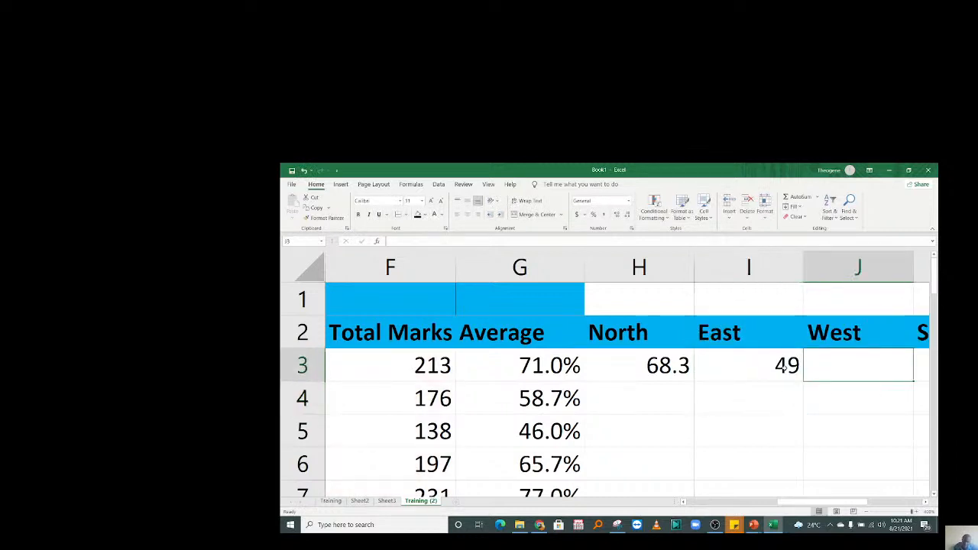
{"action": "key", "text": "Right"}
{"action": "key", "text": "Right"}
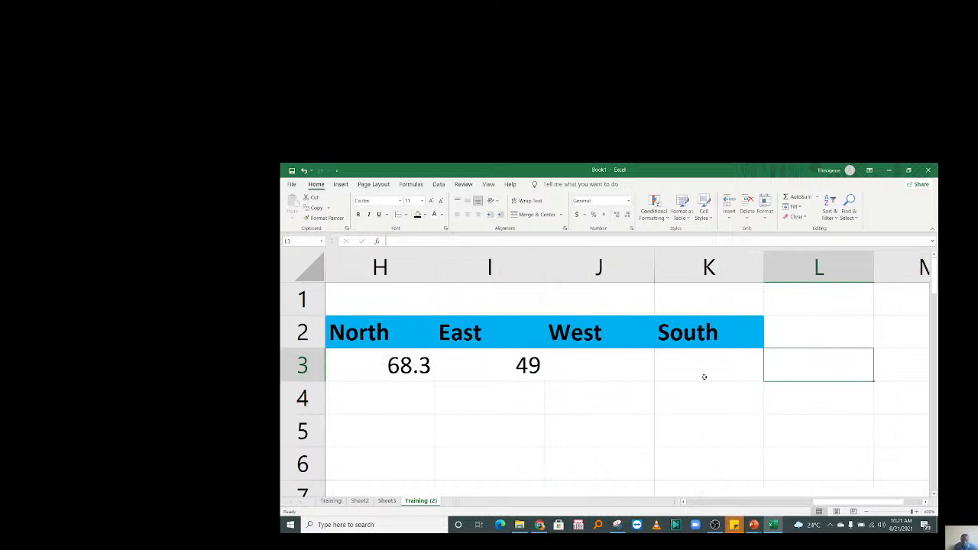
{"action": "left_click", "coordinate": [570, 368]}
{"action": "double_click", "coordinate": [531, 365]}
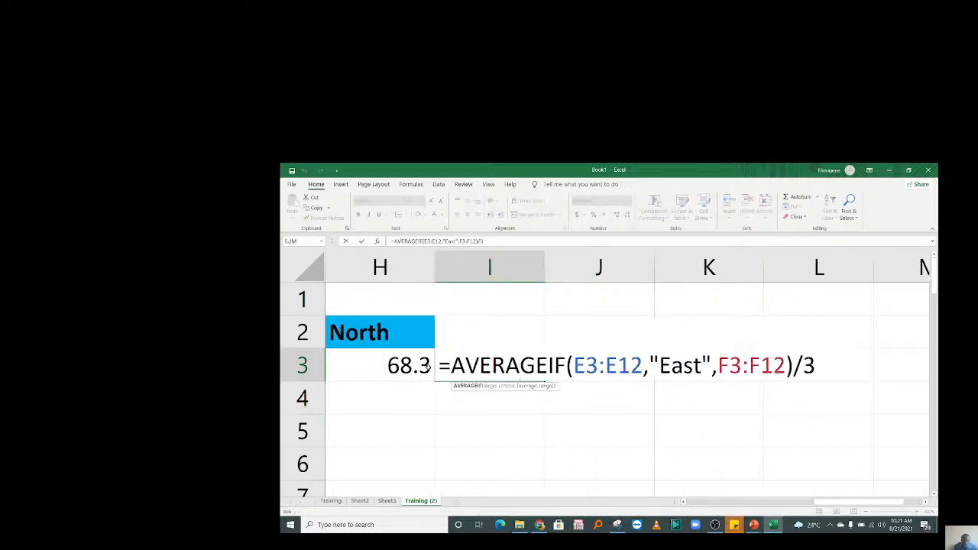
{"action": "left_click_drag", "start_coordinate": [437, 365], "coordinate": [777, 386]}
{"action": "key", "text": "ctrl+c"}
{"action": "left_click", "coordinate": [613, 422]}
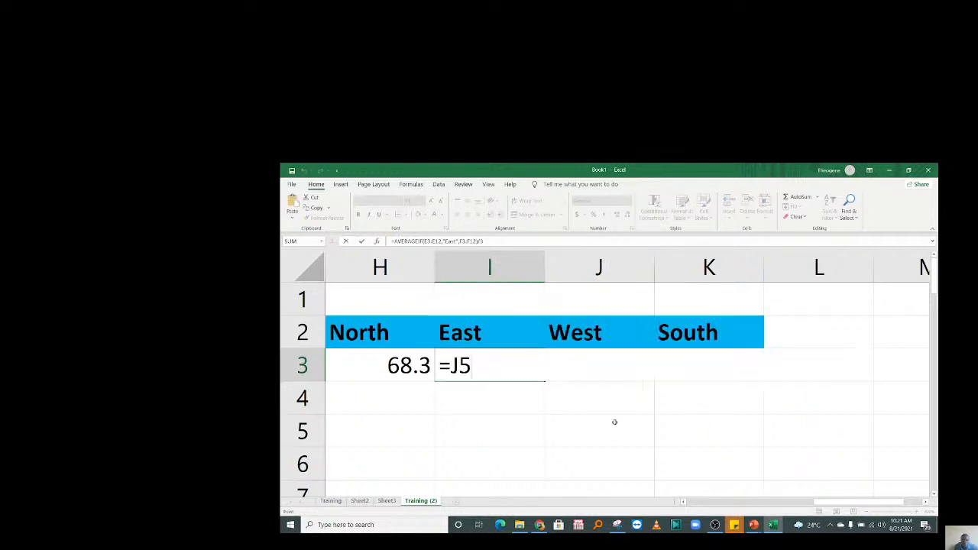
{"action": "key", "text": "BackSpace"}
{"action": "key", "text": "BackSpace"}
{"action": "key", "text": "BackSpace"}
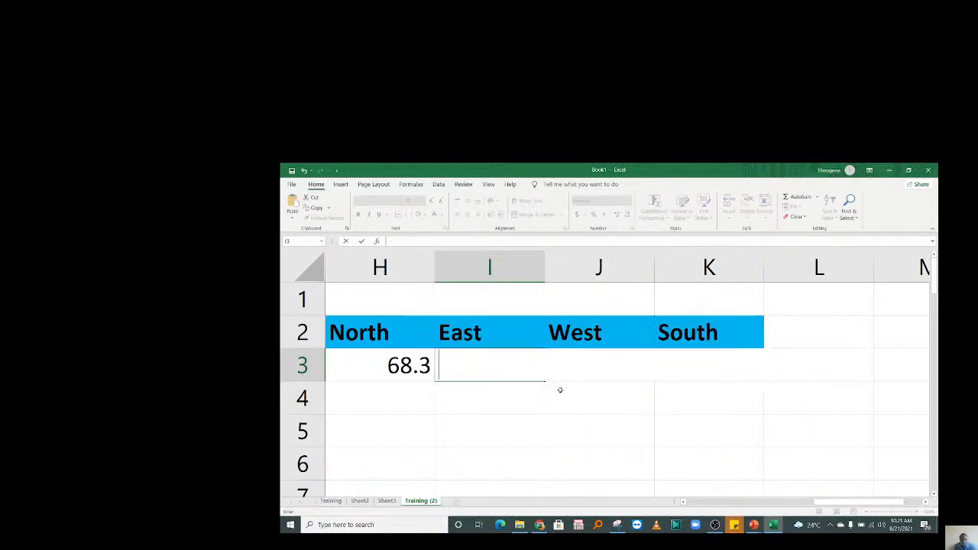
{"action": "key", "text": "Return"}
{"action": "key", "text": "ctrl+z"}
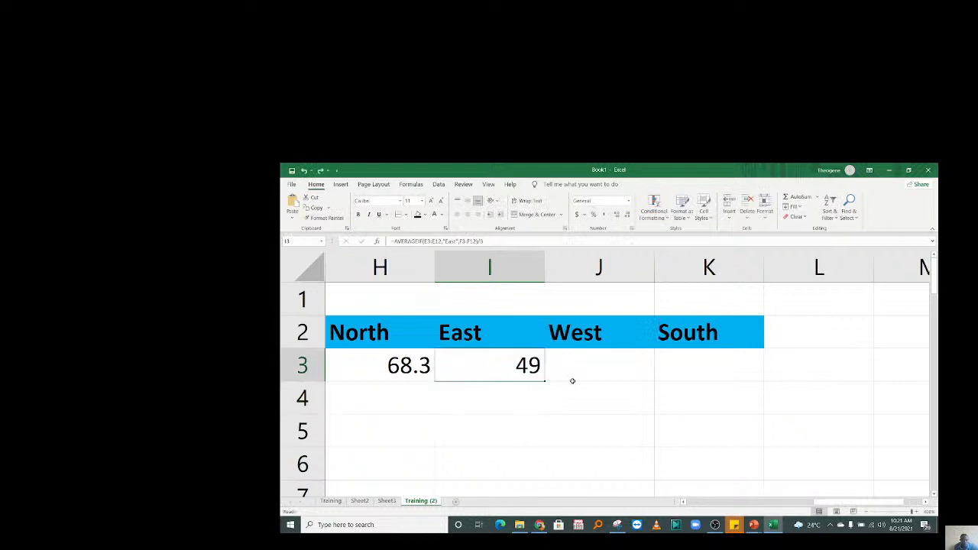
{"action": "left_click", "coordinate": [594, 372]}
{"action": "double_click", "coordinate": [595, 372]}
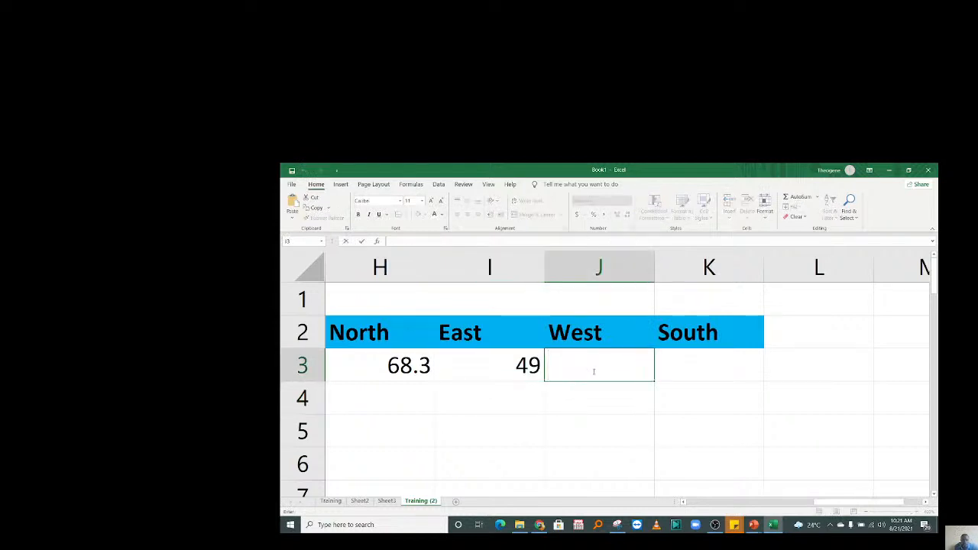
Paste the copied formula into J3 with "West" as the criterion, showing 61.33333.
{"action": "key", "text": "ctrl+v"}
{"action": "left_click_drag", "start_coordinate": [814, 367], "coordinate": [769, 366]}
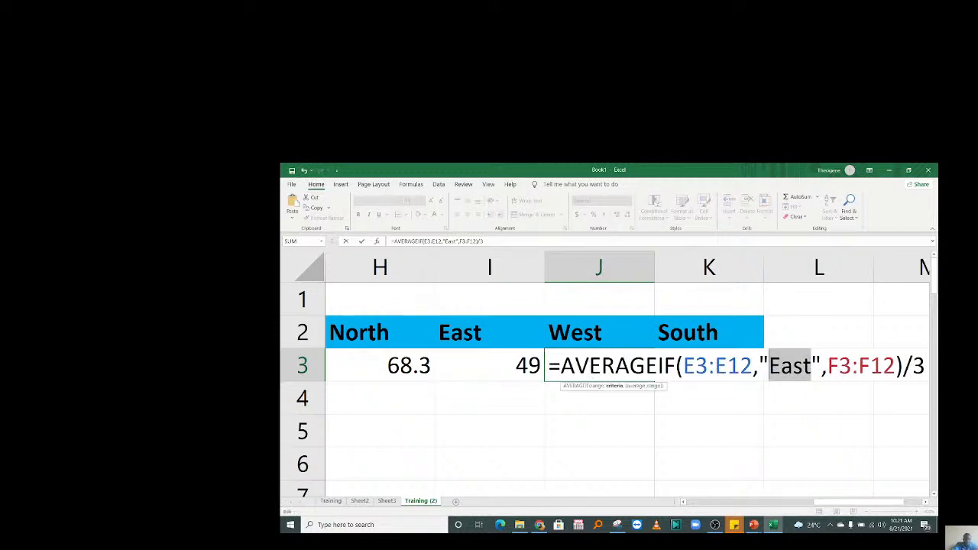
{"action": "type", "text": "West"}
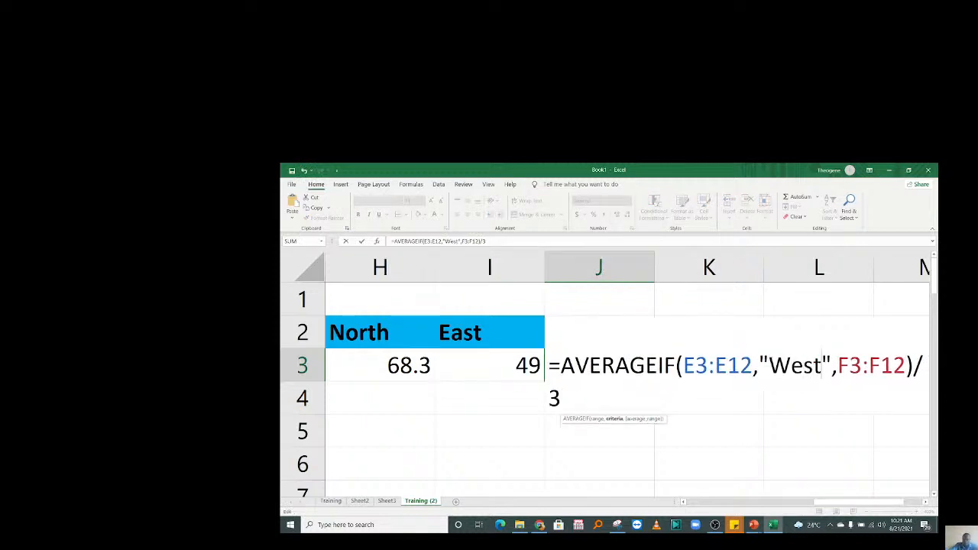
{"action": "key", "text": "Return"}
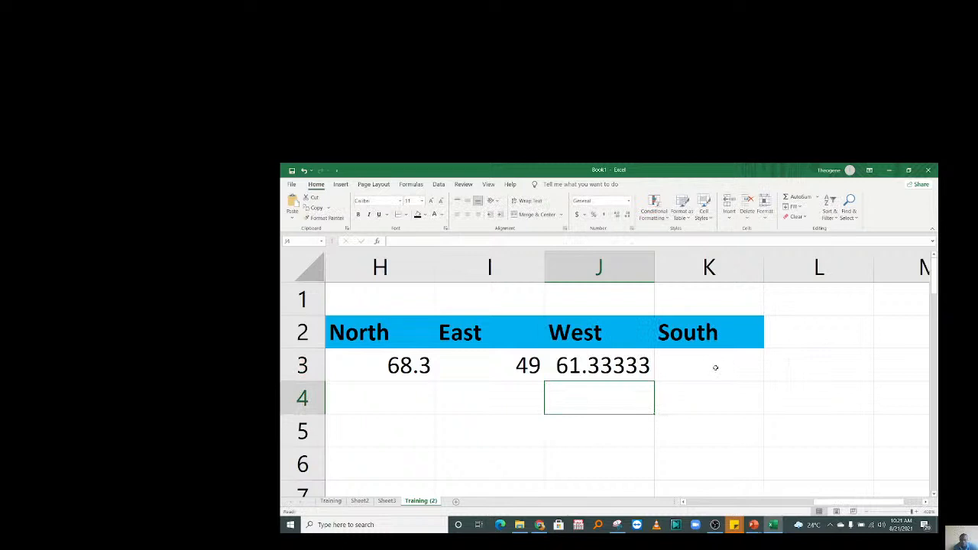
Paste the copied formula into K3 with "South" as the criterion, showing 71.77778.
{"action": "double_click", "coordinate": [715, 367]}
{"action": "key", "text": "ctrl+v"}
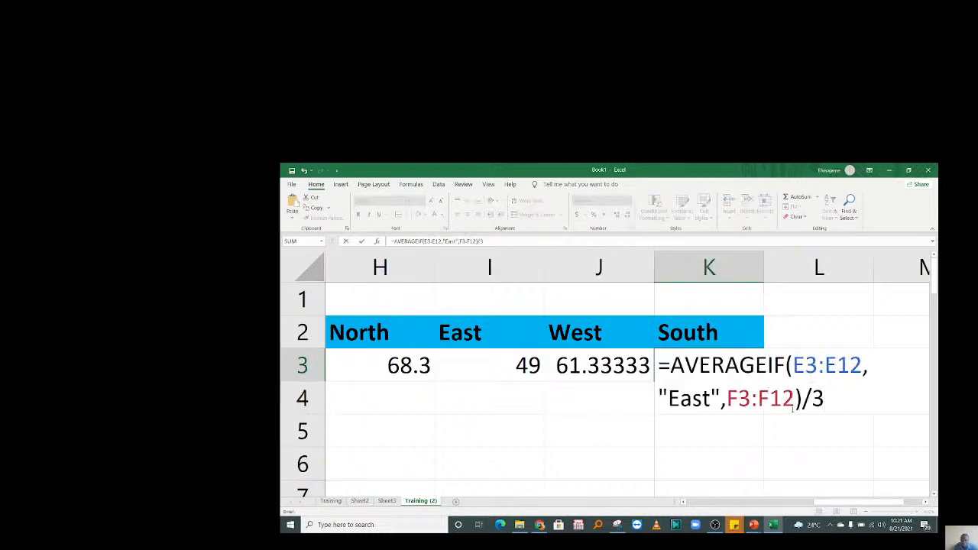
{"action": "left_click", "coordinate": [711, 399]}
{"action": "key", "text": "BackSpace"}
{"action": "key", "text": "BackSpace"}
{"action": "key", "text": "BackSpace"}
{"action": "key", "text": "BackSpace"}
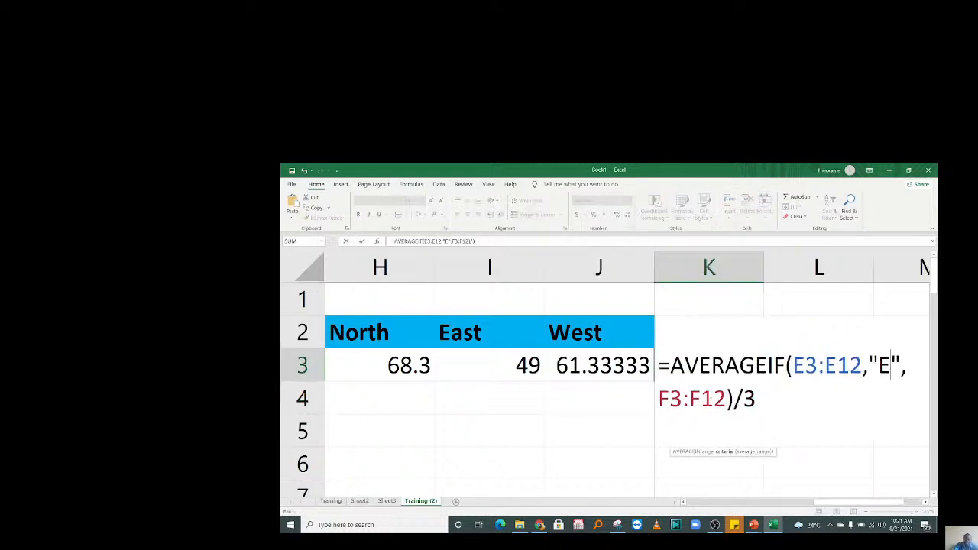
{"action": "type", "text": "So"}
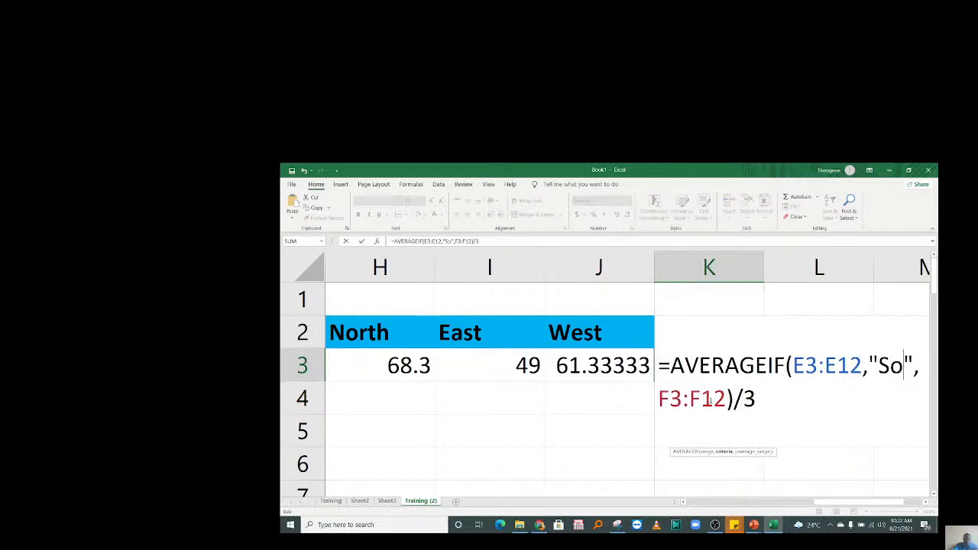
{"action": "type", "text": "uth"}
{"action": "key", "text": "Return"}
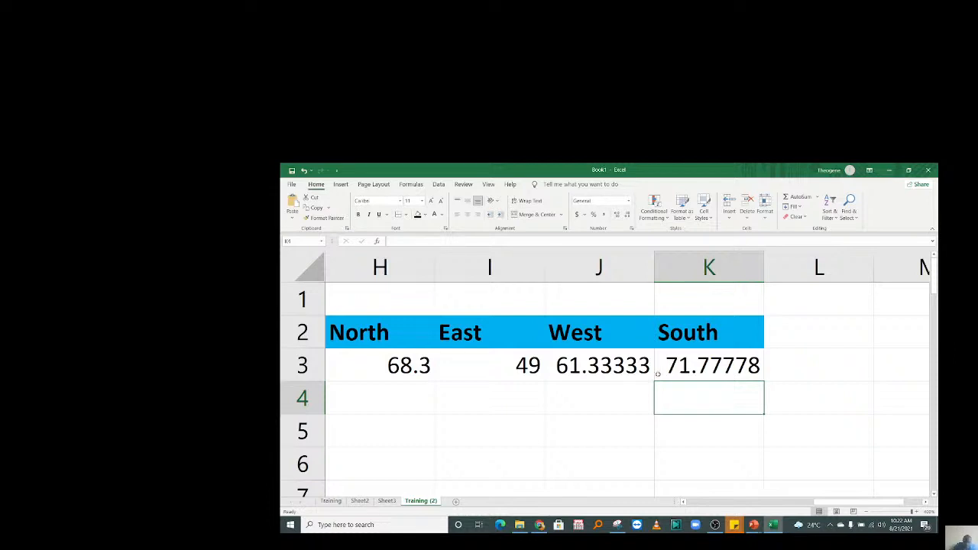
Decrease decimals so K3 shows 71.78 and J3 shows 61.3.
{"action": "left_click", "coordinate": [657, 373]}
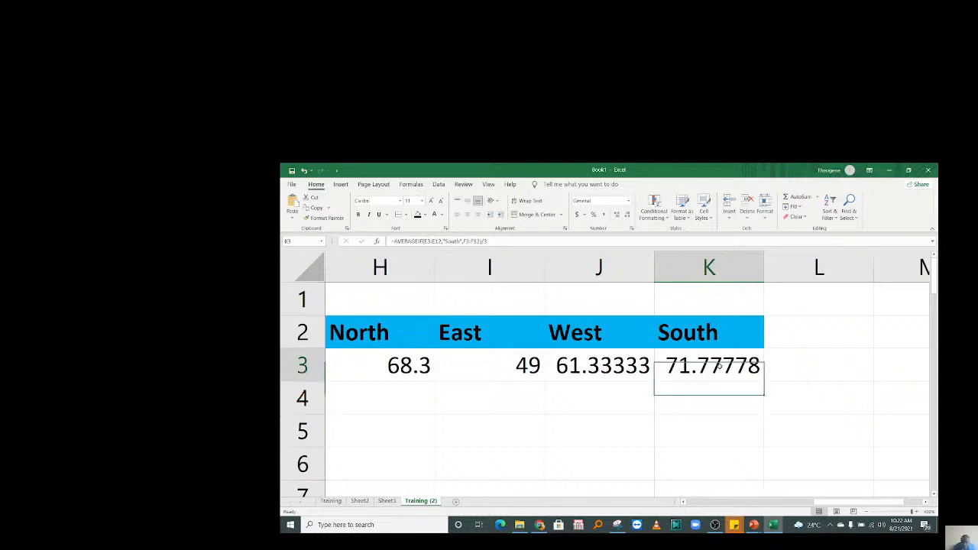
{"action": "left_click", "coordinate": [625, 216]}
{"action": "left_click", "coordinate": [626, 216]}
{"action": "left_click", "coordinate": [626, 215]}
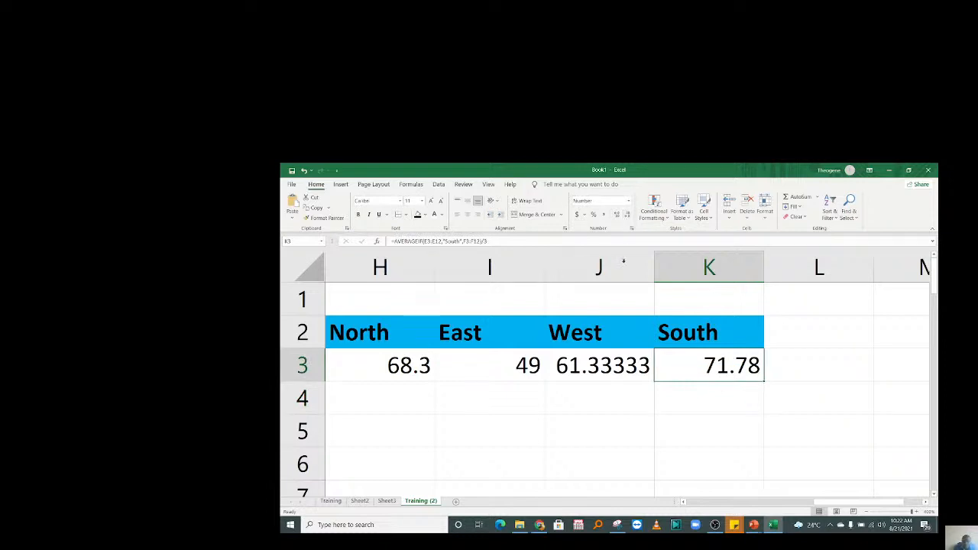
{"action": "left_click", "coordinate": [613, 365]}
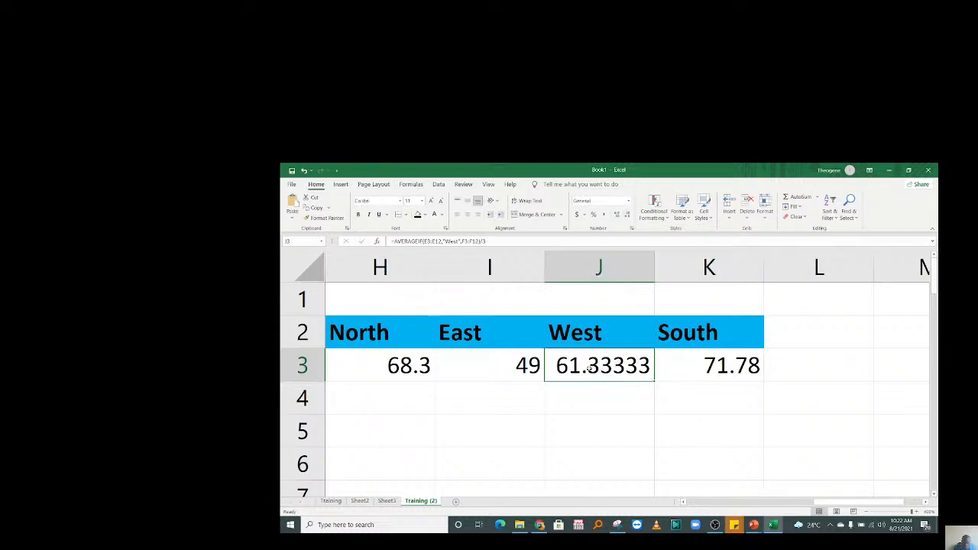
{"action": "left_click", "coordinate": [627, 217]}
{"action": "left_click", "coordinate": [626, 217]}
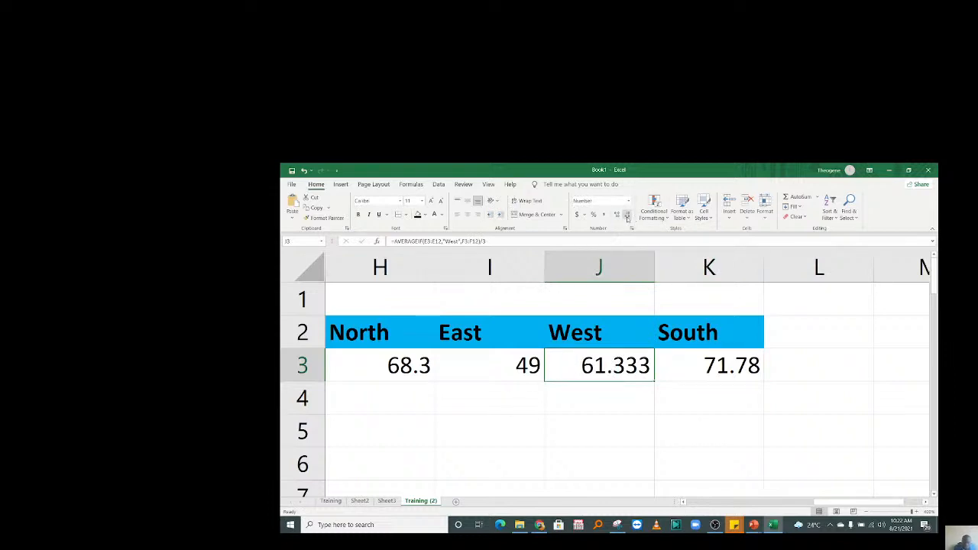
{"action": "left_click", "coordinate": [627, 218]}
{"action": "left_click", "coordinate": [626, 218]}
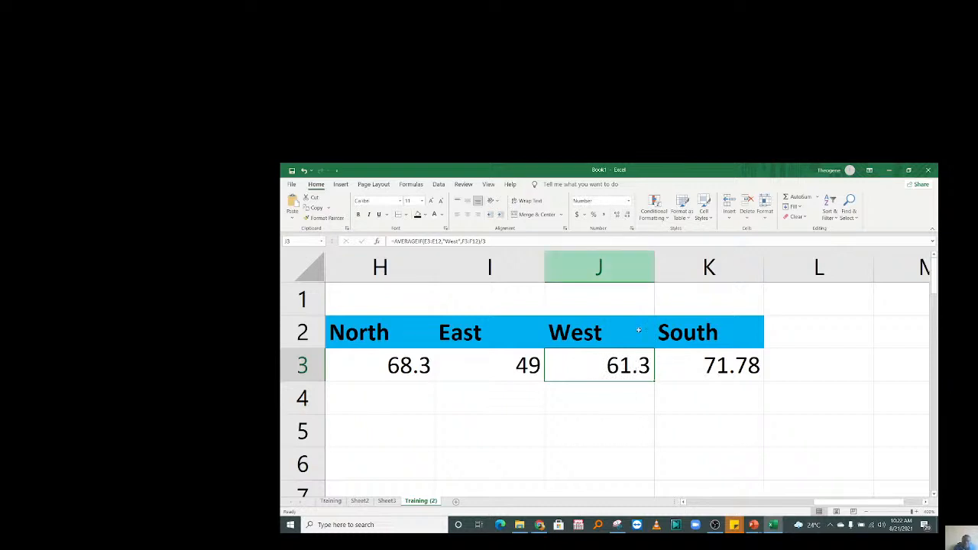
{"action": "left_click", "coordinate": [609, 441]}
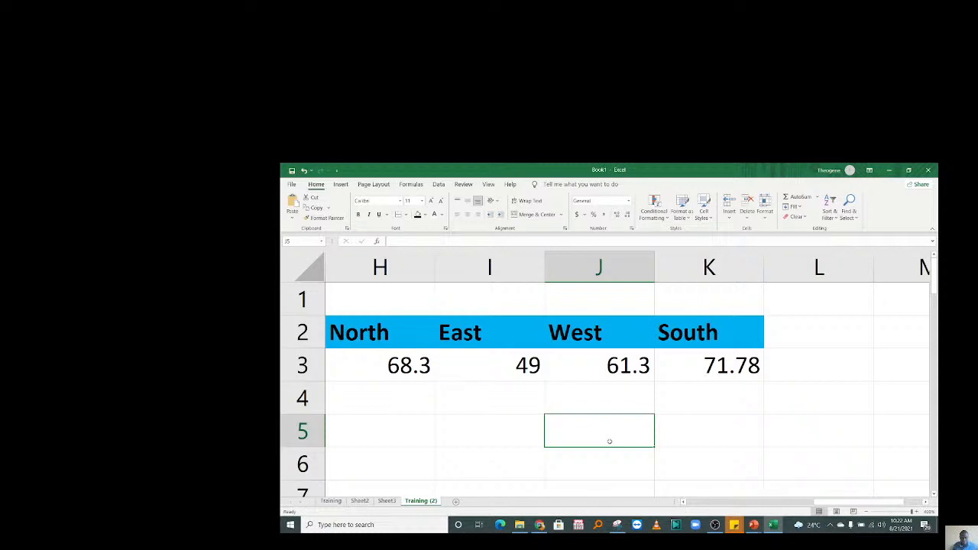
Delete the province headings and averages in H2:K3.
{"action": "key", "text": "Left"}
{"action": "key", "text": "Left"}
{"action": "key", "text": "Left"}
{"action": "key", "text": "Left"}
{"action": "key", "text": "Left"}
{"action": "key", "text": "Left"}
{"action": "key", "text": "Left"}
{"action": "key", "text": "Left"}
{"action": "key", "text": "Left"}
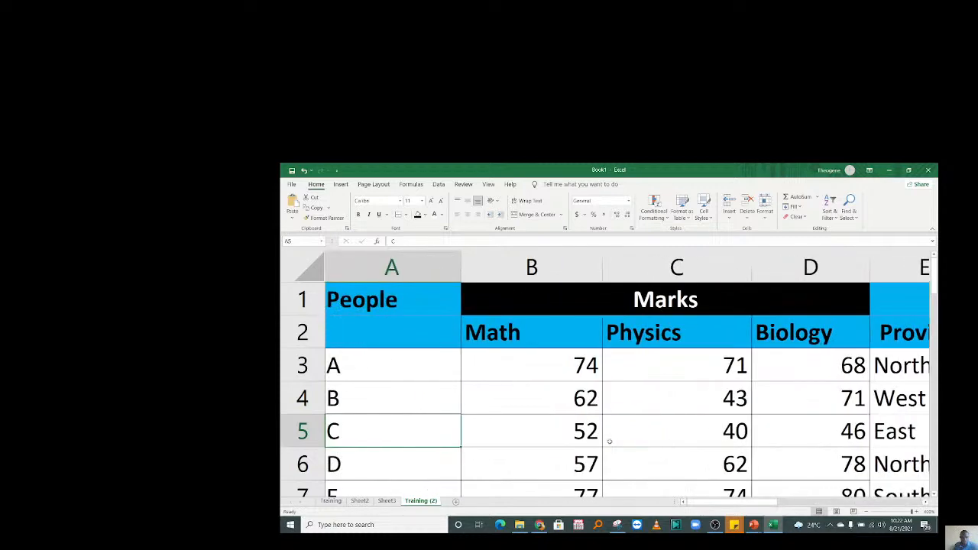
{"action": "left_click", "coordinate": [609, 441]}
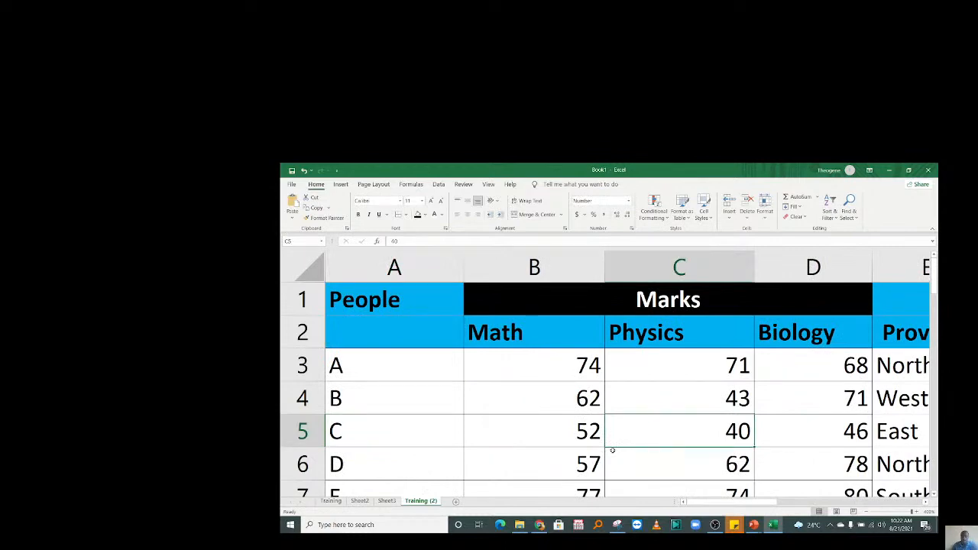
{"action": "key", "text": "Right"}
{"action": "key", "text": "Right"}
{"action": "key", "text": "Right"}
{"action": "key", "text": "Right"}
{"action": "key", "text": "Right"}
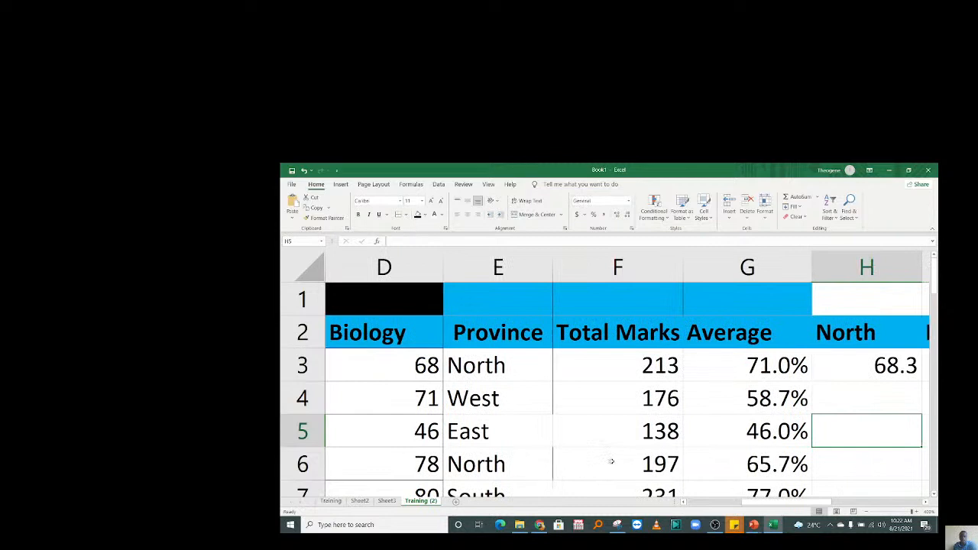
{"action": "key", "text": "Right"}
{"action": "key", "text": "Right"}
{"action": "key", "text": "Right"}
{"action": "key", "text": "Right"}
{"action": "key", "text": "Right"}
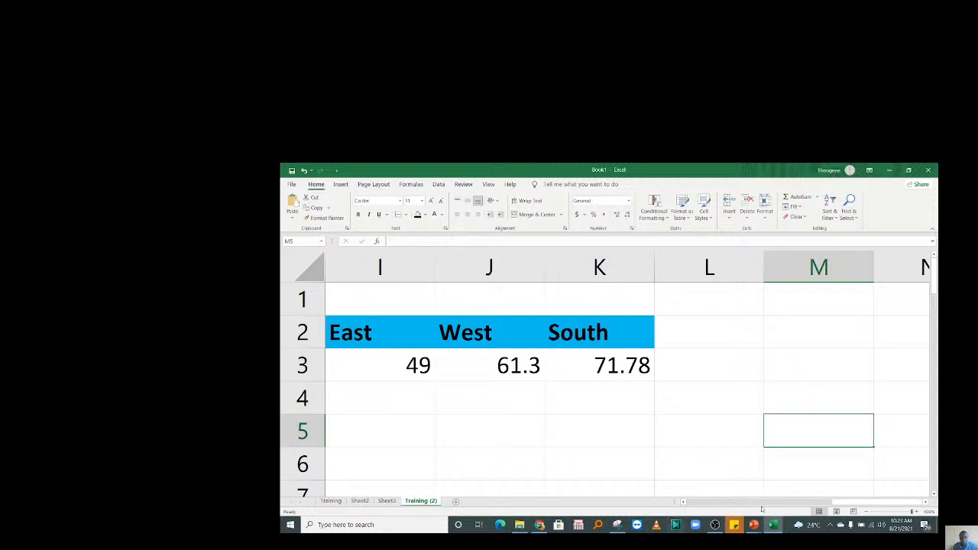
{"action": "left_click_drag", "start_coordinate": [762, 509], "coordinate": [812, 504]}
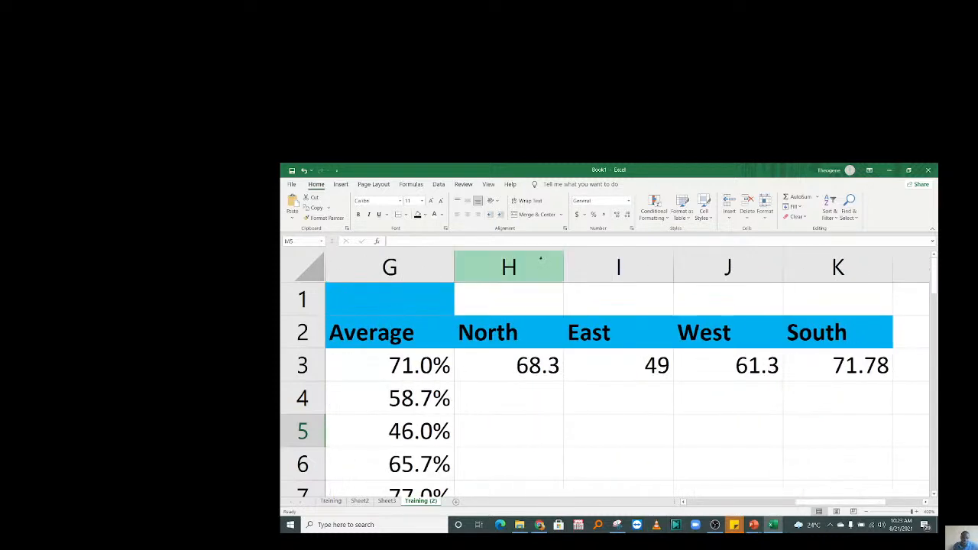
{"action": "left_click_drag", "start_coordinate": [540, 260], "coordinate": [847, 265]}
{"action": "key", "text": "Delete"}
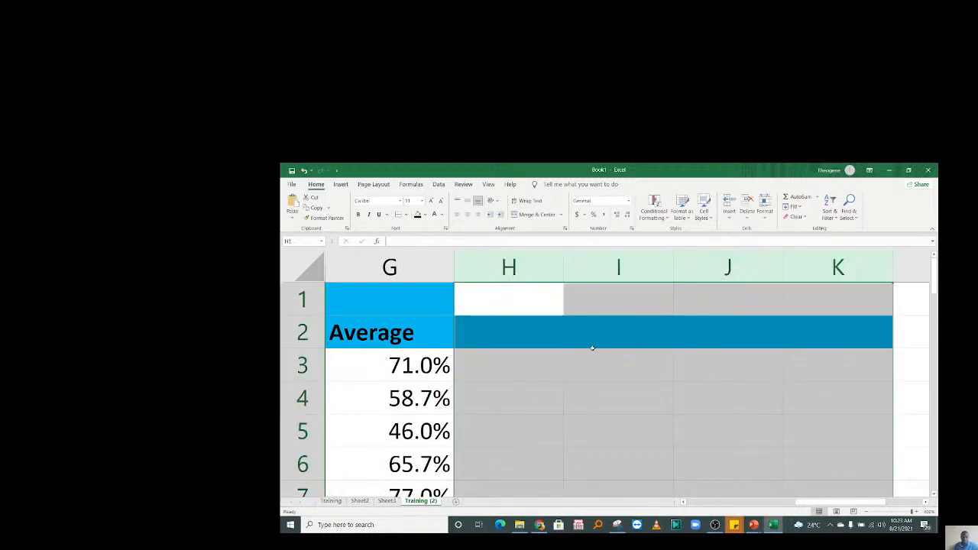
{"action": "key", "text": "Down"}
{"action": "key", "text": "Down"}
Set columns H to K to No Fill, removing the blue heading band.
{"action": "left_click_drag", "start_coordinate": [522, 279], "coordinate": [884, 272]}
{"action": "left_click", "coordinate": [425, 215]}
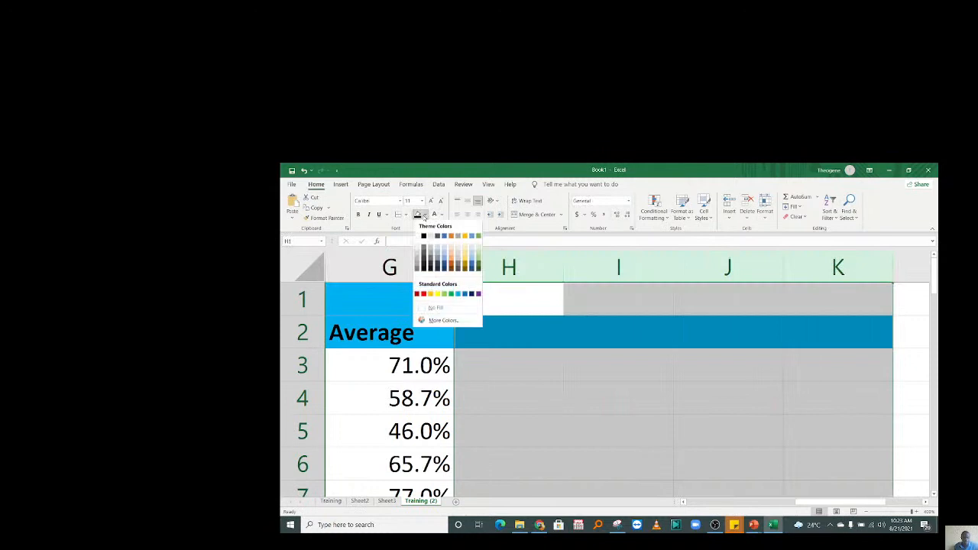
{"action": "left_click", "coordinate": [436, 308]}
{"action": "left_click", "coordinate": [590, 373]}
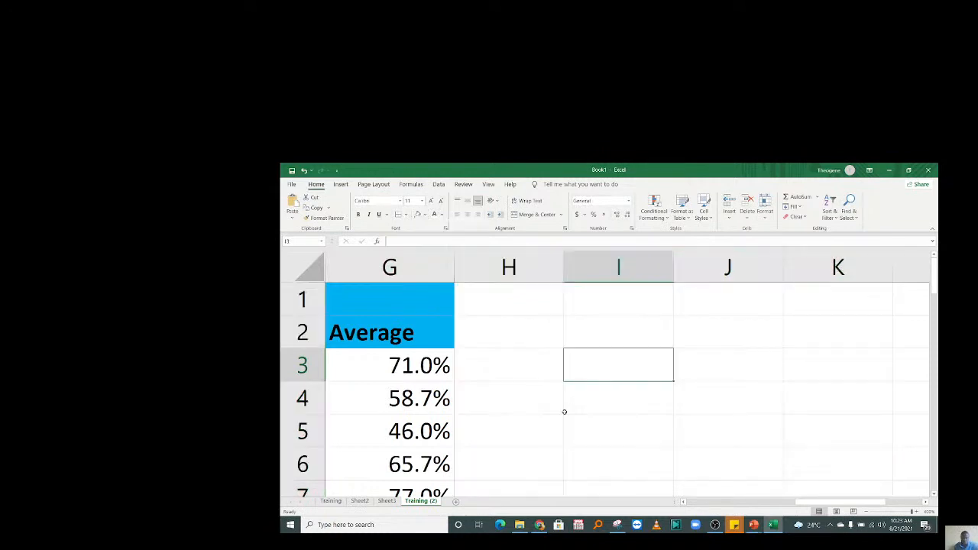
{"action": "key", "text": "Left"}
{"action": "key", "text": "Left"}
{"action": "key", "text": "Left"}
{"action": "key", "text": "Left"}
{"action": "key", "text": "Left"}
{"action": "key", "text": "Left"}
{"action": "key", "text": "Left"}
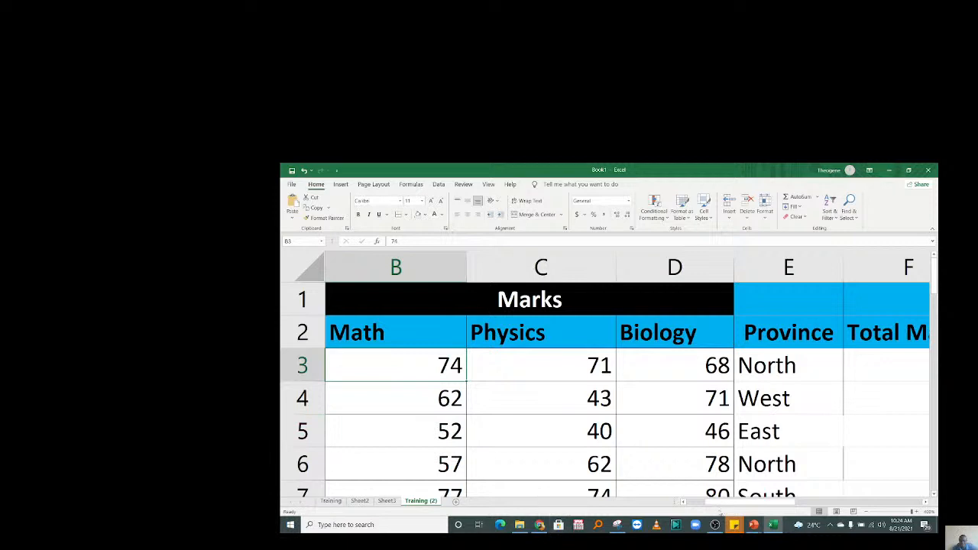
Type the heading Gender in H2 and select H2 down to row 12.
{"action": "left_click_drag", "start_coordinate": [718, 504], "coordinate": [691, 504]}
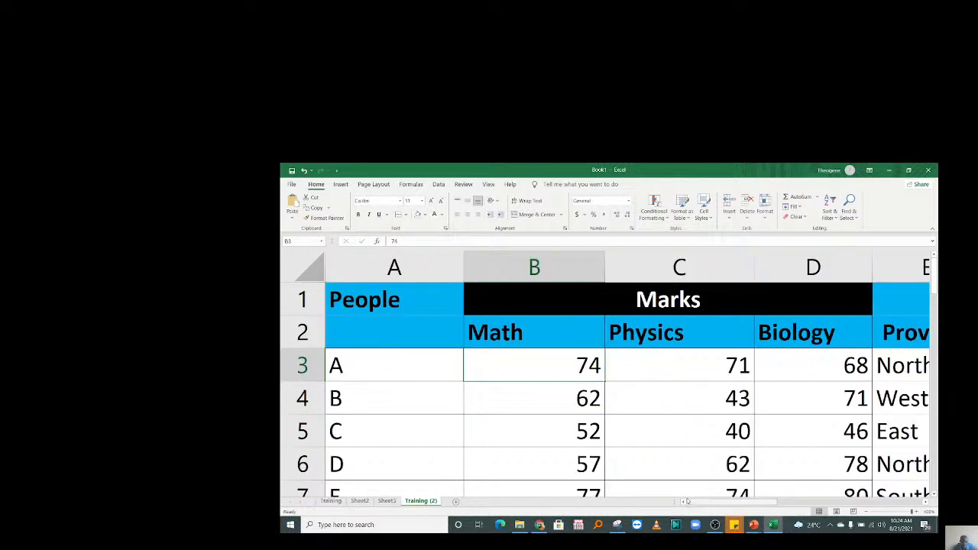
{"action": "left_click", "coordinate": [527, 267]}
{"action": "left_click_drag", "start_coordinate": [760, 504], "coordinate": [787, 498]}
{"action": "left_click", "coordinate": [725, 319]}
{"action": "type", "text": "Gender"}
{"action": "key", "text": "Return"}
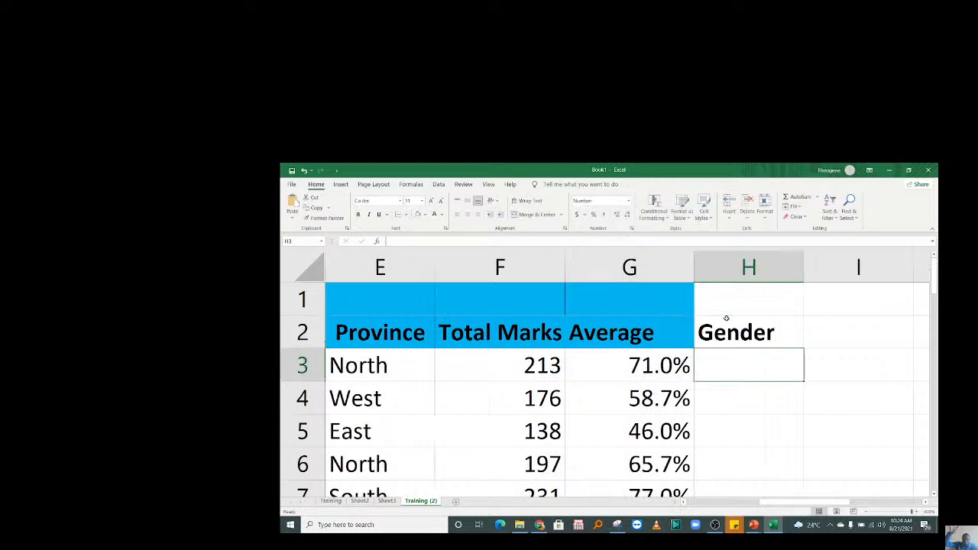
{"action": "mouse_move", "coordinate": [727, 325]}
{"action": "left_mouse_down"}
{"action": "mouse_move", "coordinate": [730, 470]}
{"action": "mouse_move", "coordinate": [729, 410]}
{"action": "left_mouse_up"}
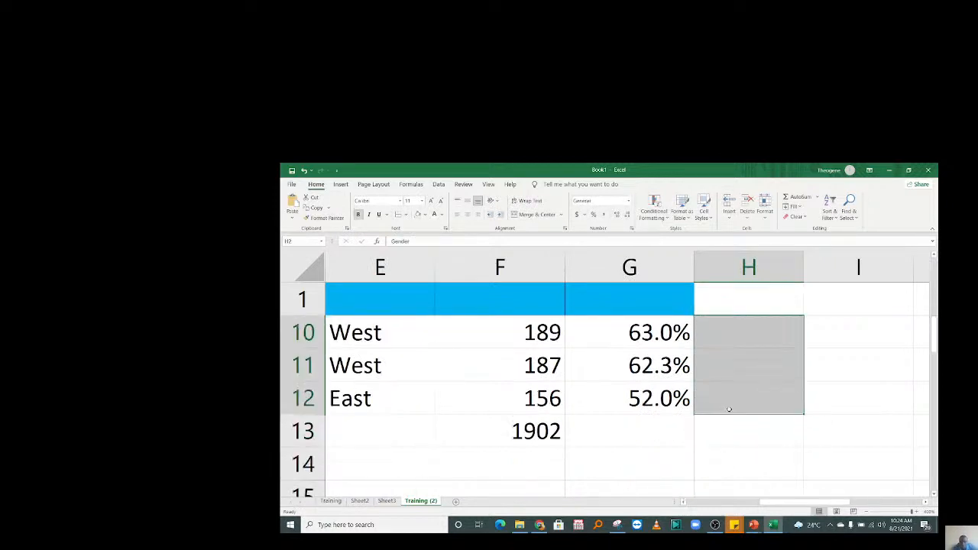
Apply All Borders to the Gender cells H2:H12.
{"action": "left_click", "coordinate": [398, 215]}
{"action": "left_click", "coordinate": [753, 365]}
{"action": "left_click_drag", "start_coordinate": [933, 342], "coordinate": [934, 280]}
Enter M for the first two students in H3 and H4, correcting a mistyped entry.
{"action": "left_click", "coordinate": [730, 363]}
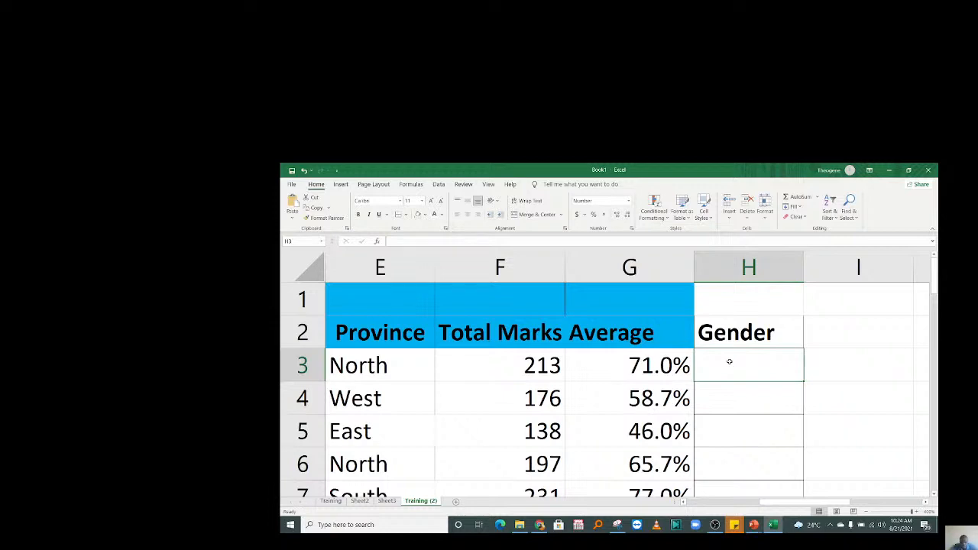
{"action": "type", "text": "M\\M"}
{"action": "key", "text": "Return"}
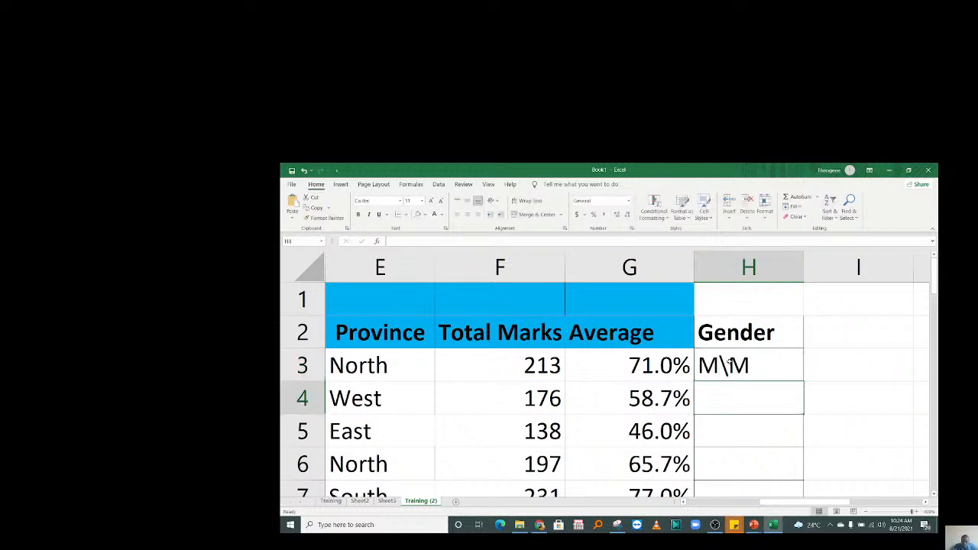
{"action": "key", "text": "Up"}
{"action": "type", "text": "M"}
{"action": "key", "text": "Return"}
{"action": "type", "text": "M"}
{"action": "key", "text": "Return"}
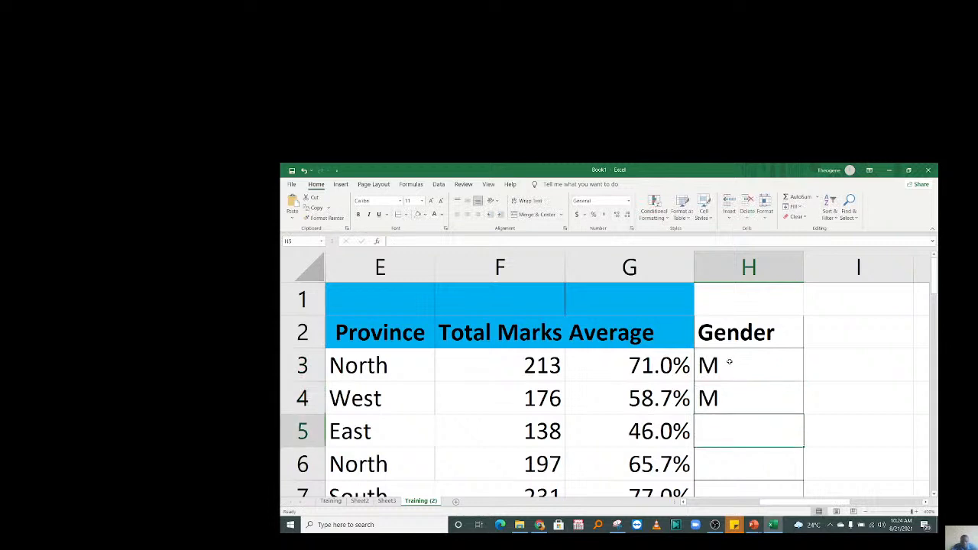
Enter the remaining M/F genders through H12, ending with F, then select back up the column.
{"action": "type", "text": "F"}
{"action": "key", "text": "Return"}
{"action": "type", "text": "M"}
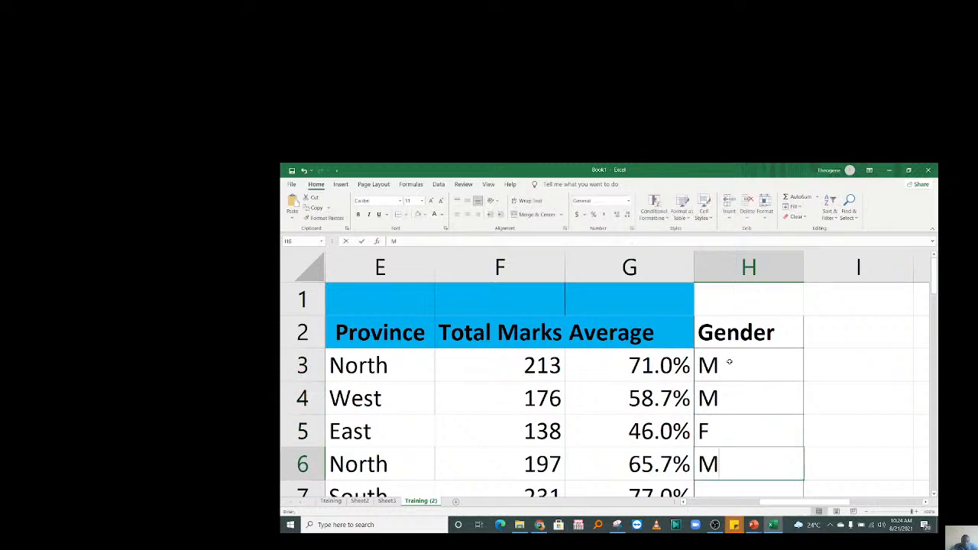
{"action": "key", "text": "Return"}
{"action": "type", "text": "F"}
{"action": "key", "text": "Return"}
{"action": "type", "text": "F"}
{"action": "key", "text": "Return"}
{"action": "type", "text": "M"}
{"action": "key", "text": "Return"}
{"action": "type", "text": "F"}
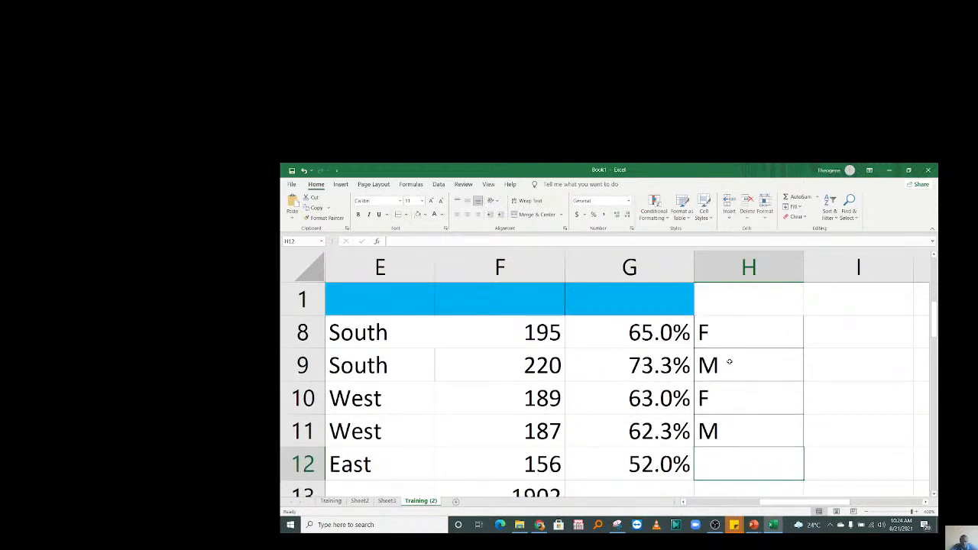
{"action": "type", "text": "F"}
{"action": "key", "text": "Return"}
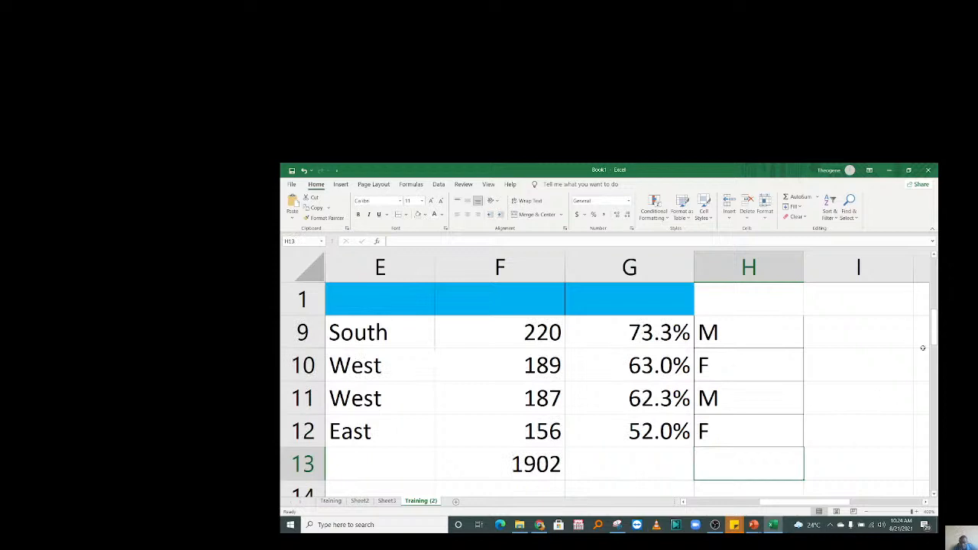
{"action": "left_click_drag", "start_coordinate": [746, 428], "coordinate": [724, 249]}
Copy the Average header's blue bold format onto the Gender header in H2 with Format Painter.
{"action": "left_click", "coordinate": [766, 339]}
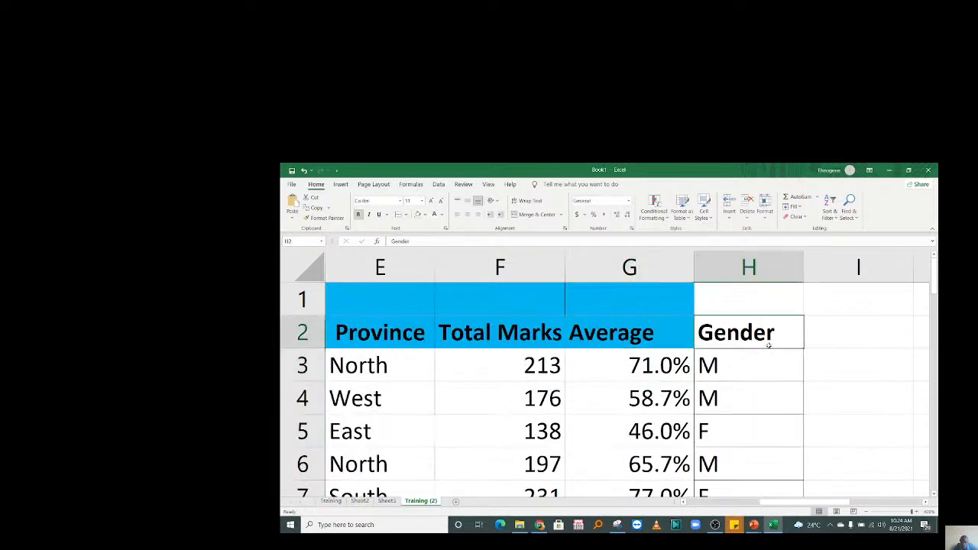
{"action": "left_click", "coordinate": [671, 332]}
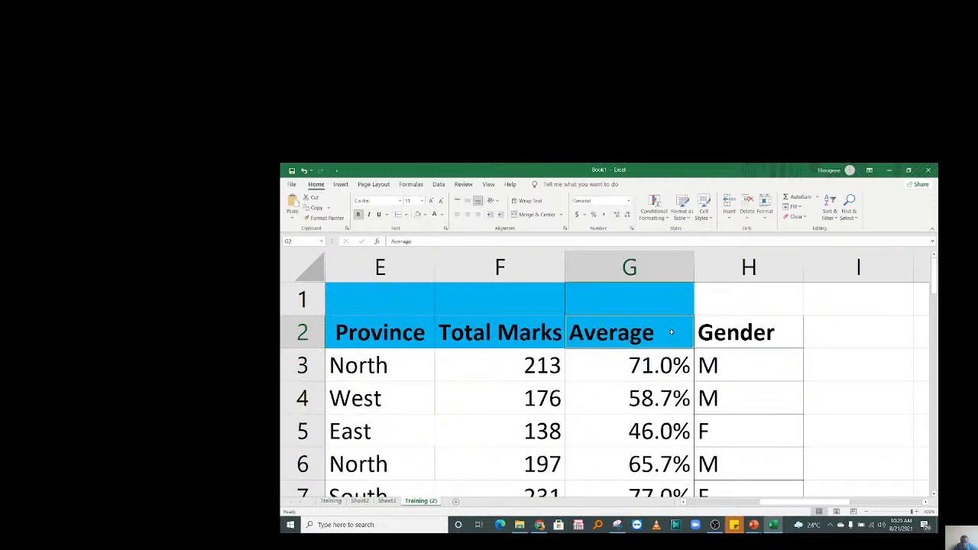
{"action": "left_click", "coordinate": [333, 219]}
{"action": "left_click", "coordinate": [744, 333]}
{"action": "left_click", "coordinate": [746, 402]}
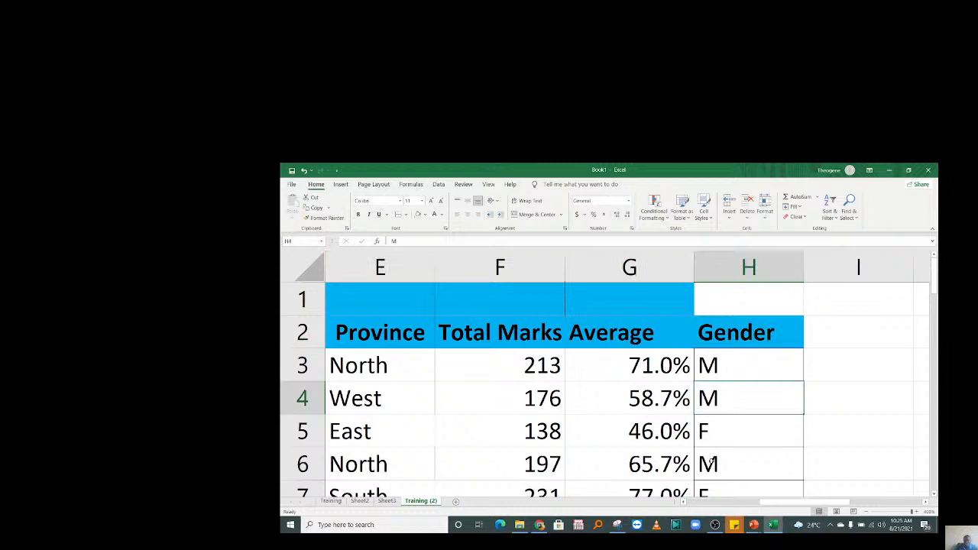
{"action": "key", "text": "ctrl+z"}
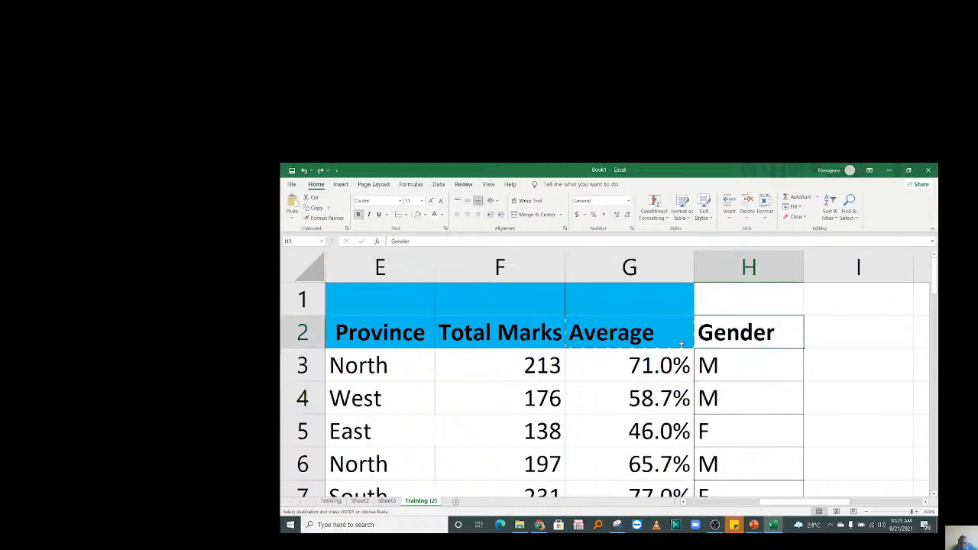
{"action": "key", "text": "Down"}
{"action": "key", "text": "Down"}
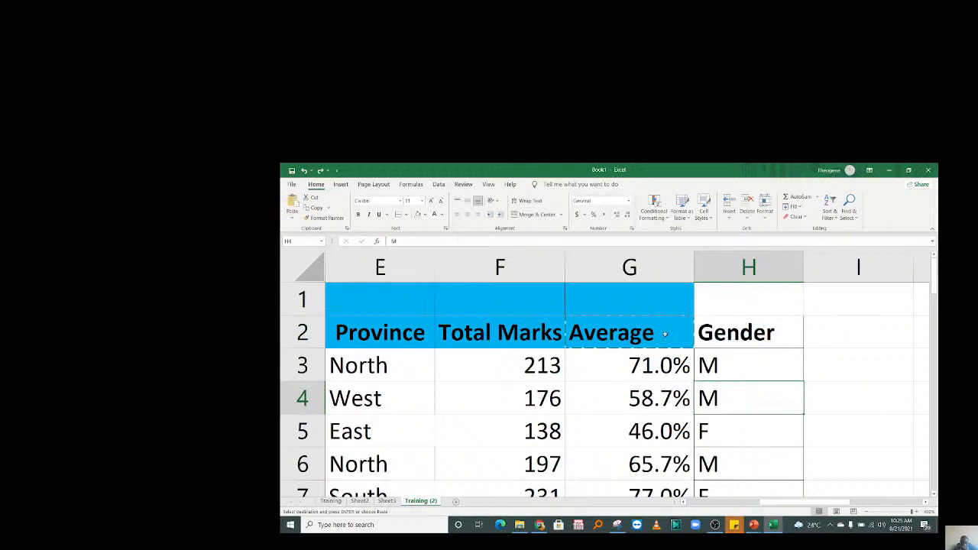
{"action": "left_click", "coordinate": [623, 334]}
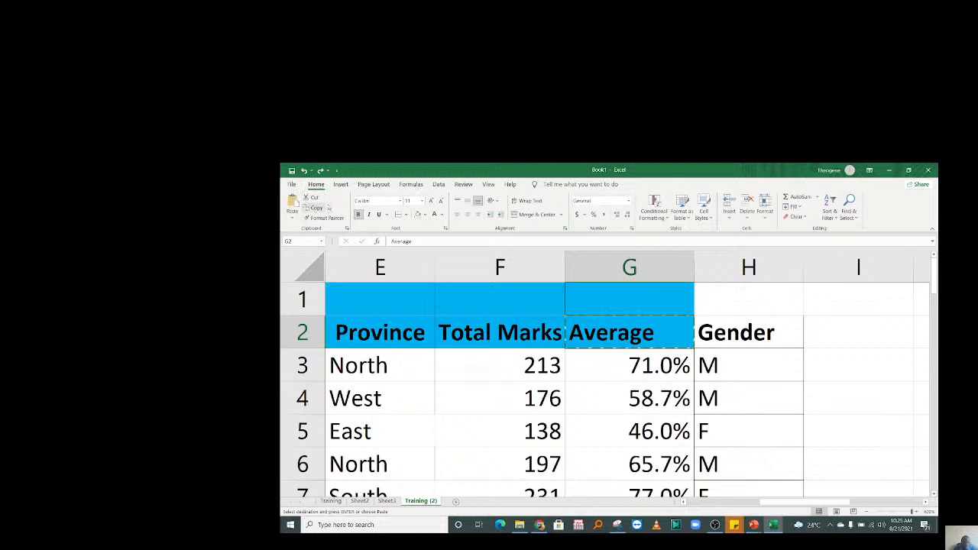
{"action": "left_click", "coordinate": [328, 218]}
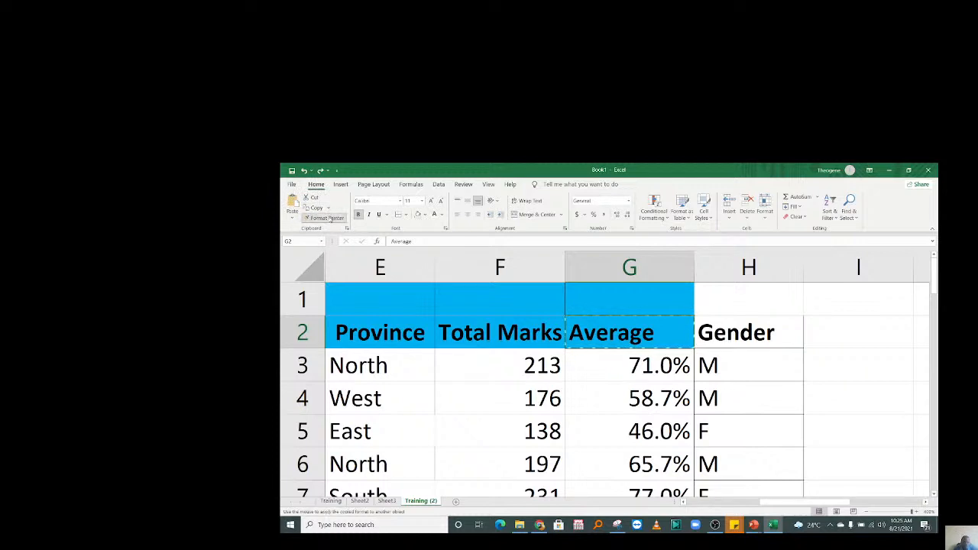
{"action": "left_click", "coordinate": [773, 329]}
{"action": "left_click", "coordinate": [764, 396]}
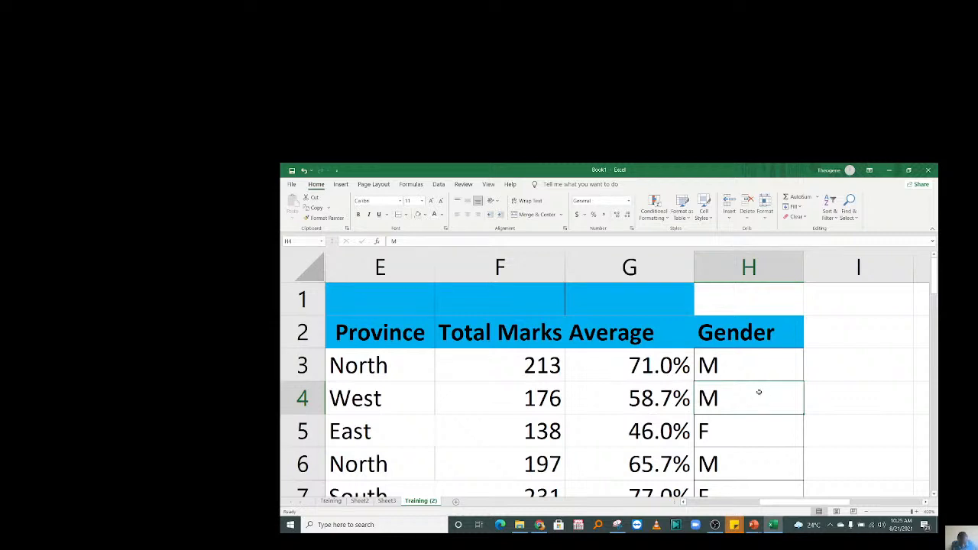
{"action": "key", "text": "Up"}
{"action": "key", "text": "Up"}
{"action": "left_click", "coordinate": [780, 398]}
{"action": "left_click_drag", "start_coordinate": [933, 288], "coordinate": [934, 298]}
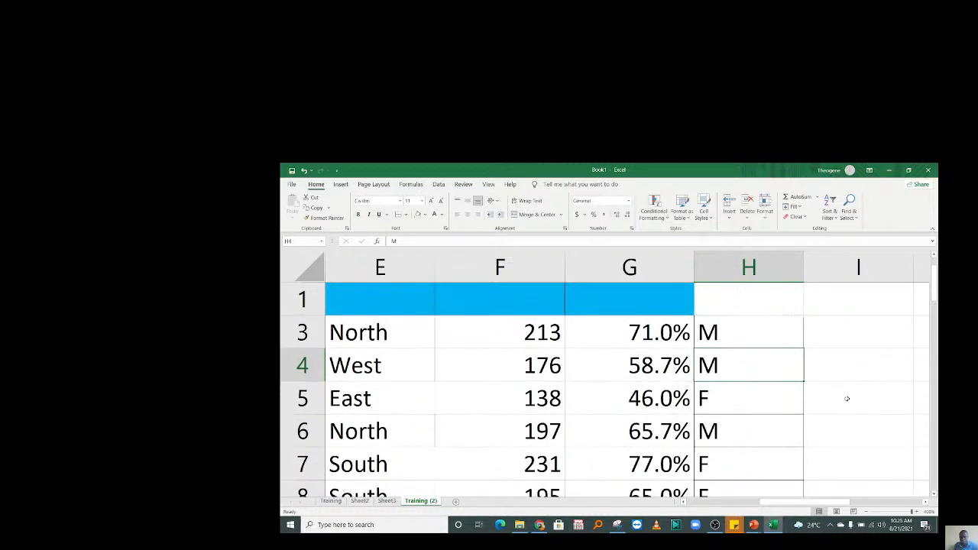
{"action": "scroll", "coordinate": [935, 263], "scroll_direction": "up", "scroll_amount": 1}
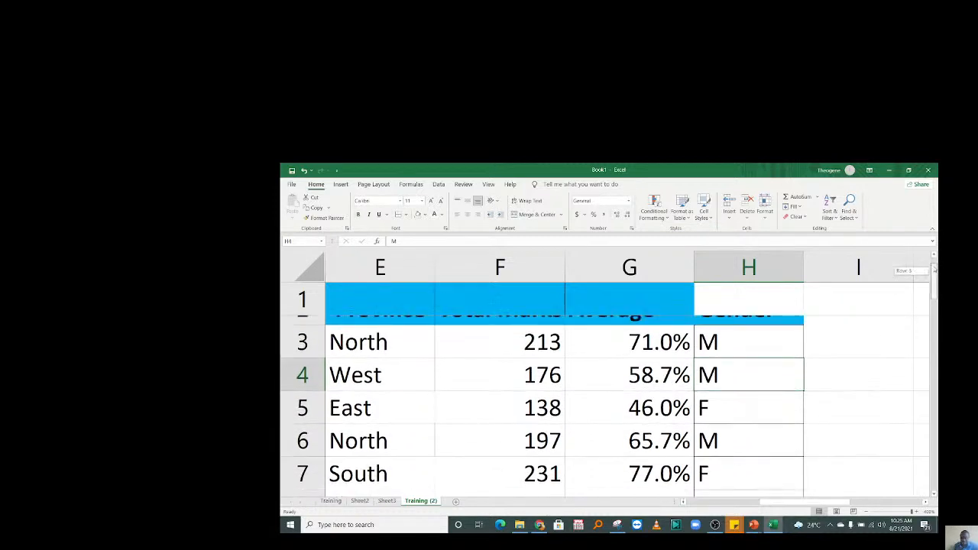
{"action": "left_click", "coordinate": [806, 366]}
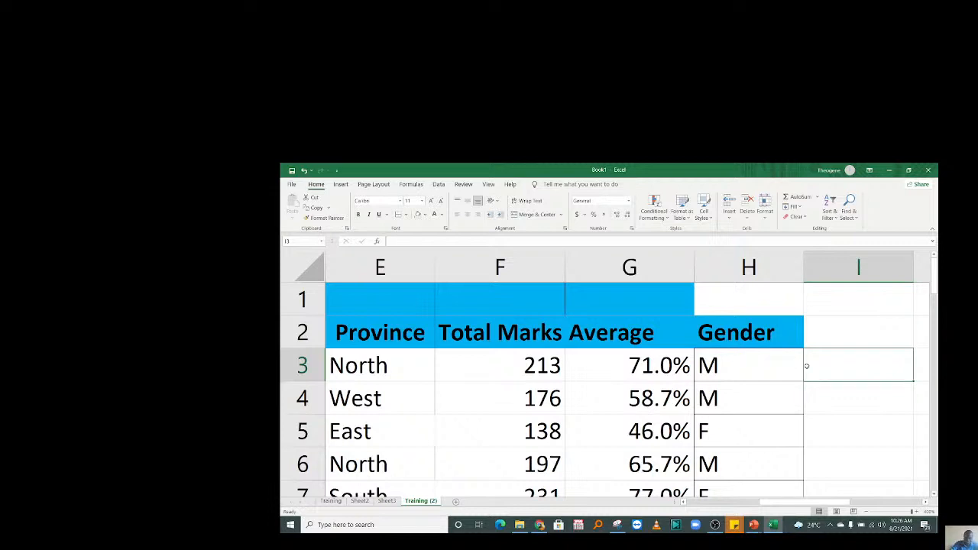
Type 'How many Math Marks do students from South have?' into cell I2.
{"action": "type", "text": "="}
{"action": "key", "text": "BackSpace"}
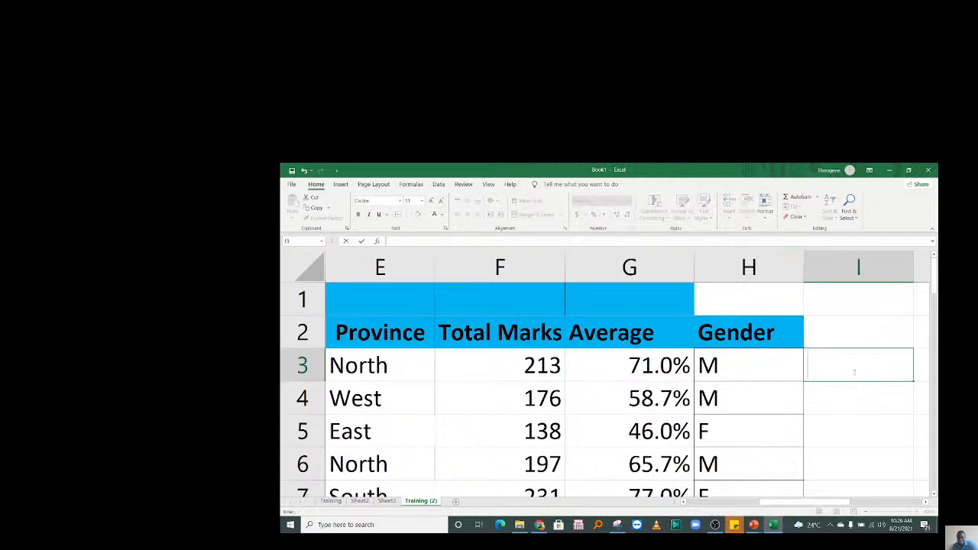
{"action": "left_click", "coordinate": [838, 343]}
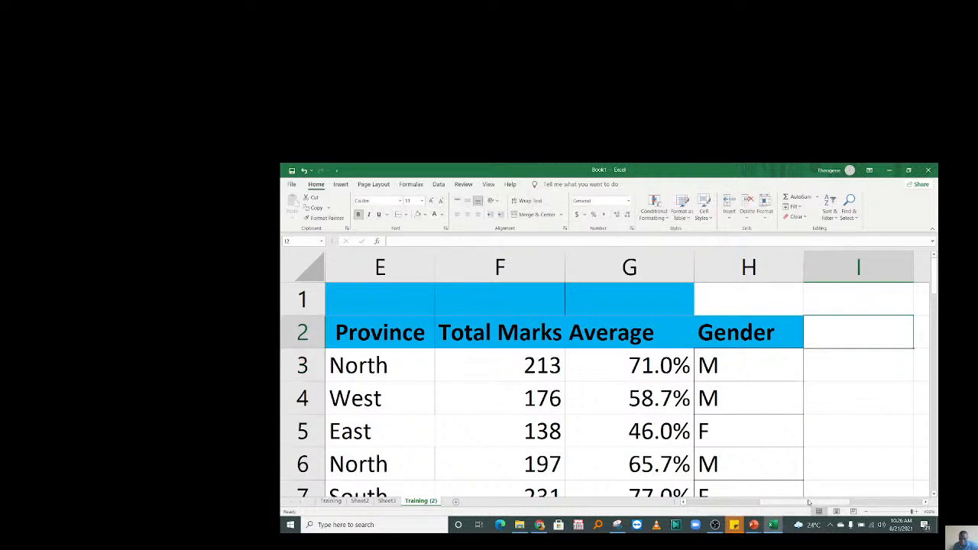
{"action": "left_click_drag", "start_coordinate": [807, 499], "coordinate": [842, 501]}
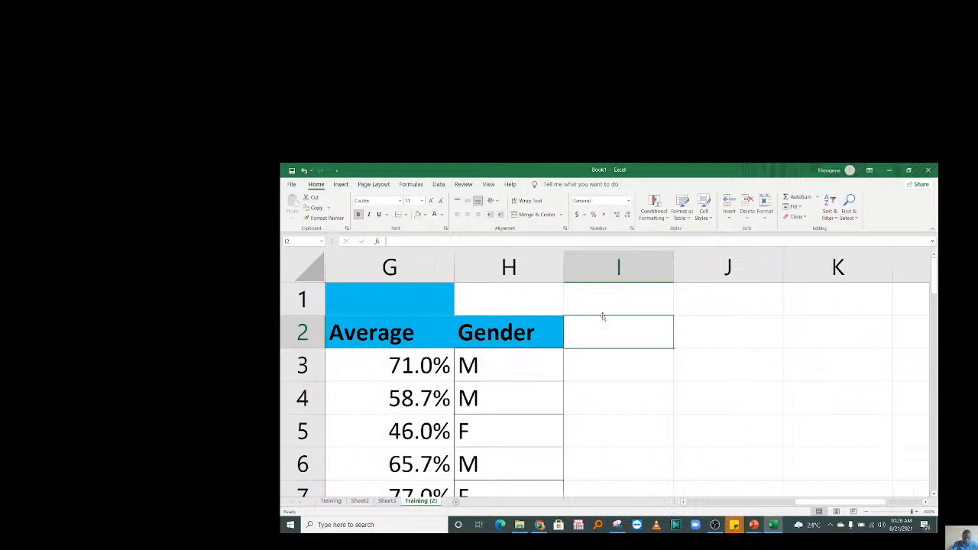
{"action": "type", "text": "How many "}
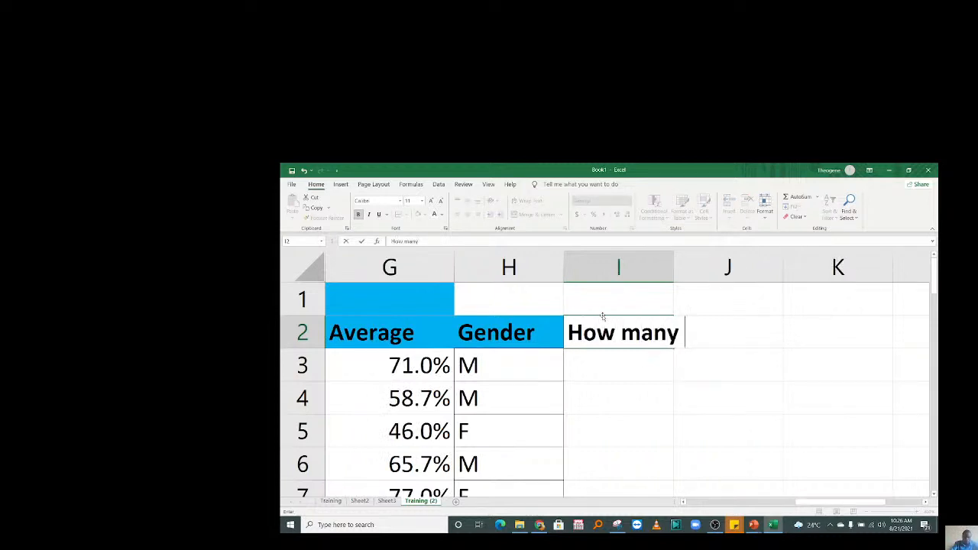
{"action": "type", "text": "mark"}
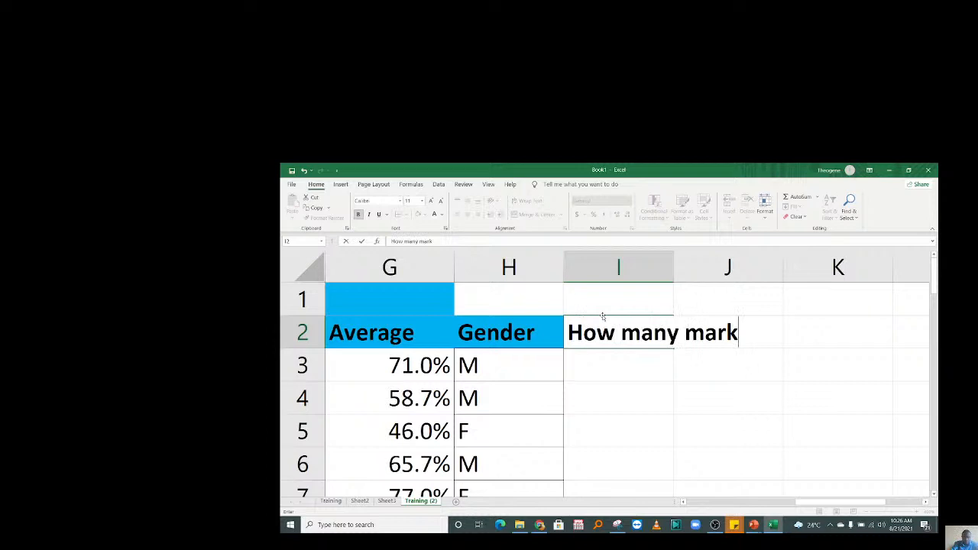
{"action": "type", "text": "s do"}
{"action": "key", "text": "BackSpace"}
{"action": "key", "text": "BackSpace"}
{"action": "key", "text": "BackSpace"}
{"action": "key", "text": "BackSpace"}
{"action": "key", "text": "BackSpace"}
{"action": "key", "text": "BackSpace"}
{"action": "key", "text": "BackSpace"}
{"action": "key", "text": "BackSpace"}
{"action": "type", "text": "Math Maks"}
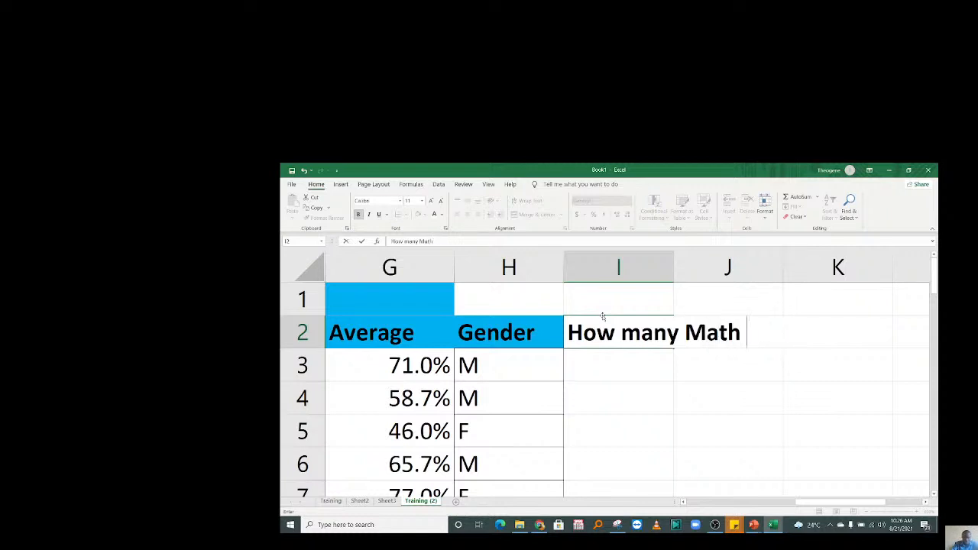
{"action": "key", "text": "BackSpace"}
{"action": "key", "text": "BackSpace"}
{"action": "key", "text": "BackSpace"}
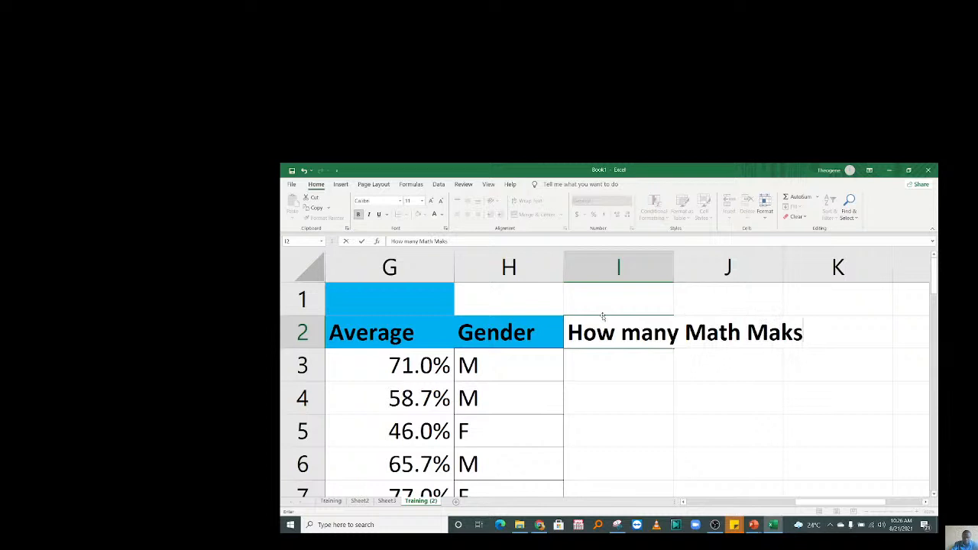
{"action": "type", "text": "rks "}
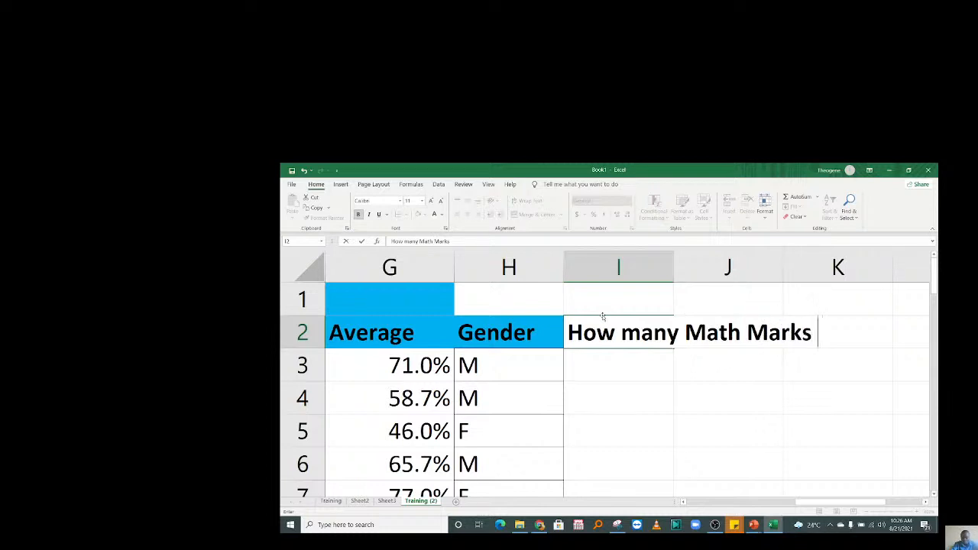
{"action": "type", "text": "do st"}
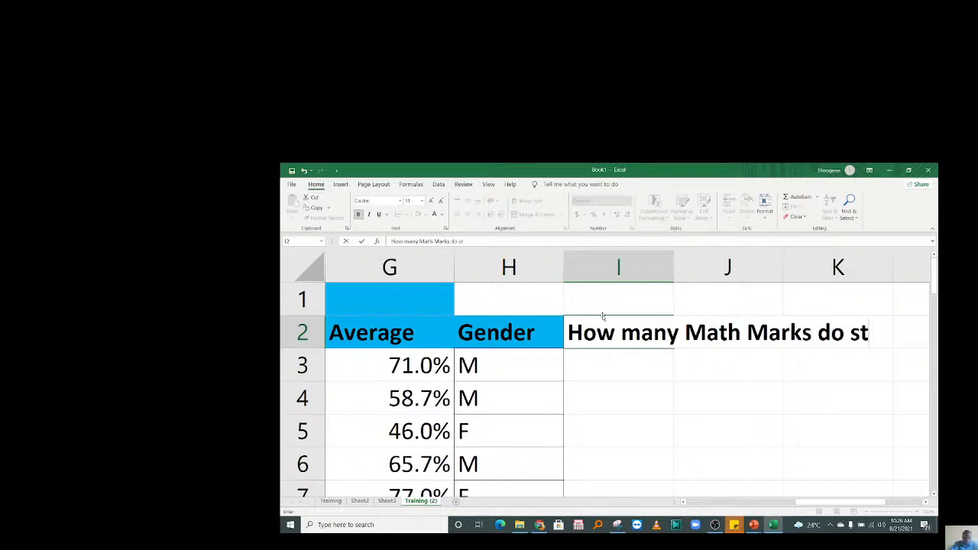
{"action": "type", "text": "udents frm"}
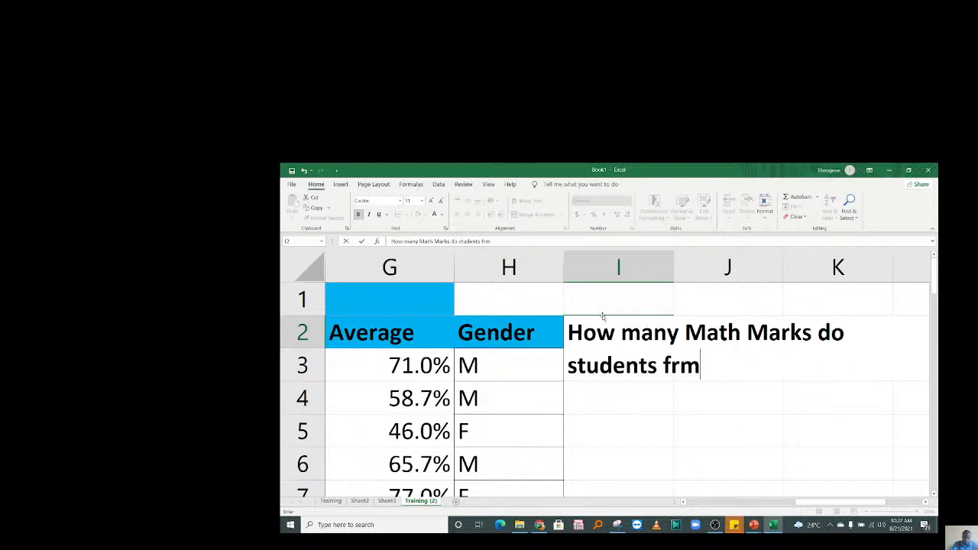
{"action": "key", "text": "BackSpace"}
{"action": "type", "text": "om South "}
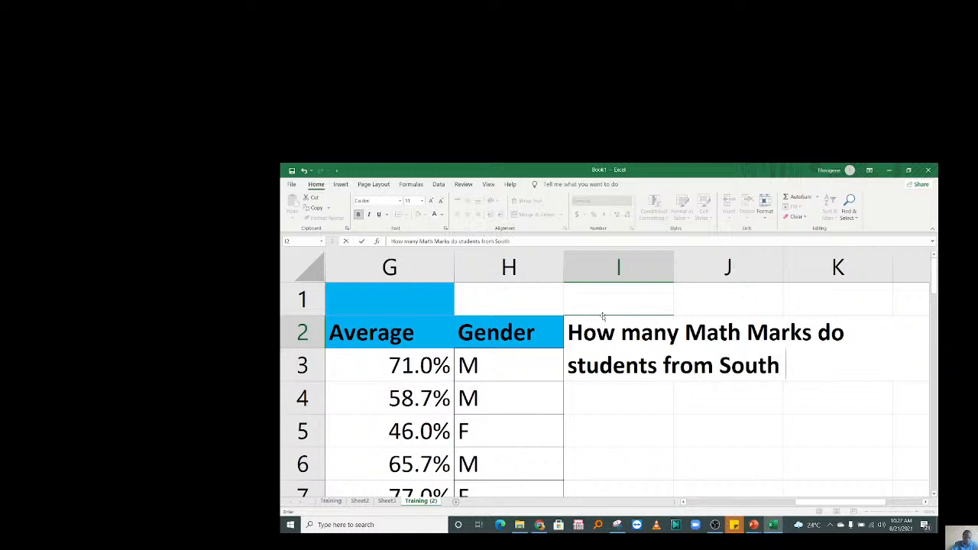
{"action": "type", "text": "hava"}
{"action": "key", "text": "BackSpace"}
{"action": "type", "text": "w"}
{"action": "key", "text": "BackSpace"}
{"action": "type", "text": "e?"}
{"action": "key", "text": "Return"}
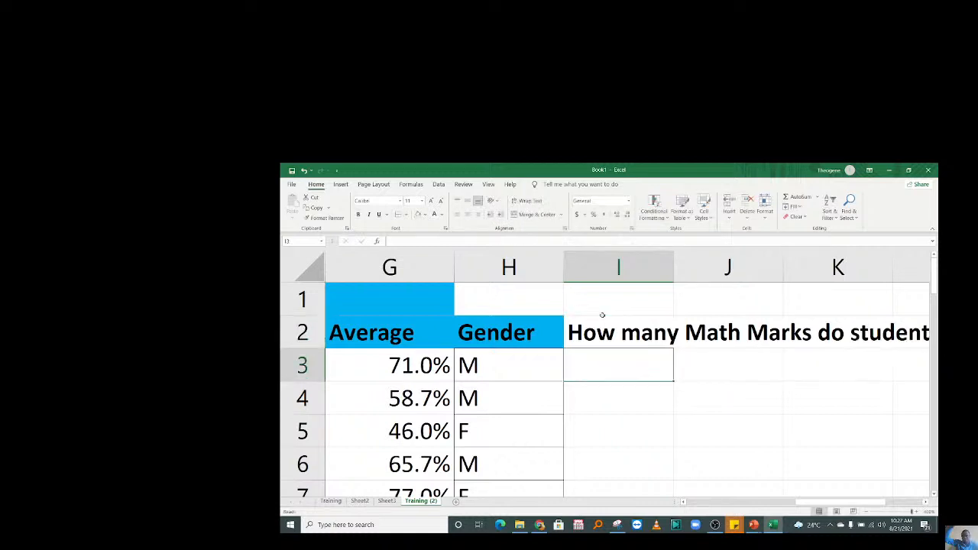
{"action": "left_click_drag", "start_coordinate": [861, 502], "coordinate": [811, 501]}
{"action": "left_click", "coordinate": [830, 410]}
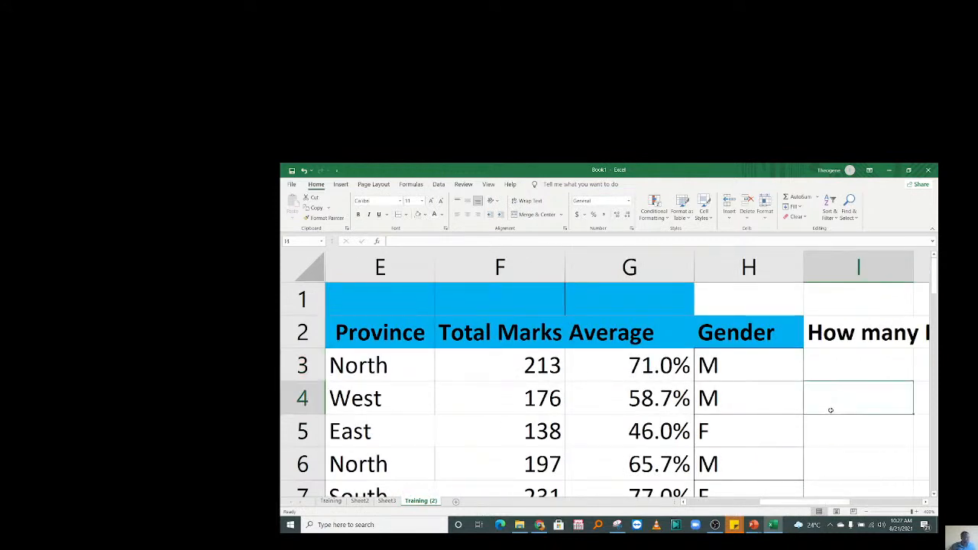
{"action": "key", "text": "Right"}
{"action": "key", "text": "Right"}
{"action": "key", "text": "Right"}
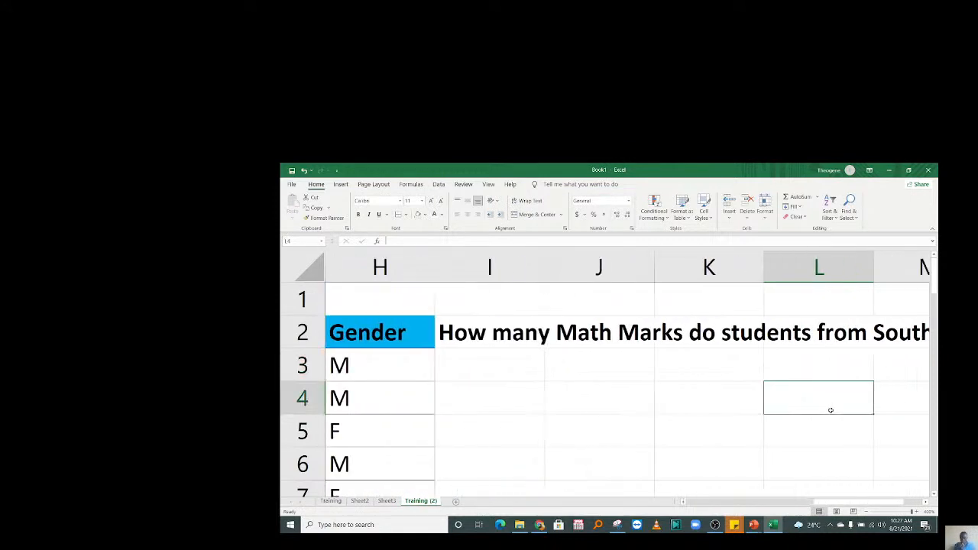
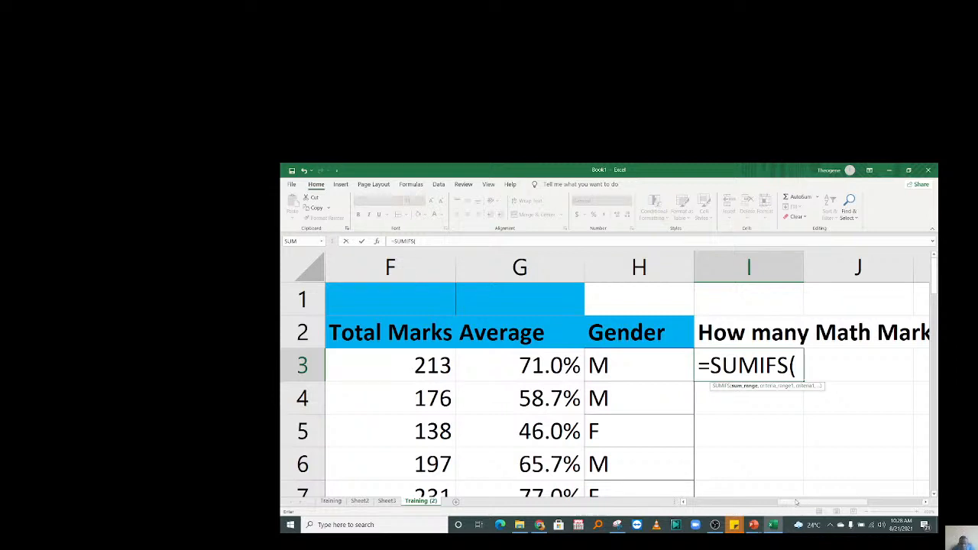
Start a SUMIFS in I3 summing Math marks B3:B12 where gender H3:H12 is "M".
{"action": "left_click_drag", "start_coordinate": [796, 502], "coordinate": [819, 508]}
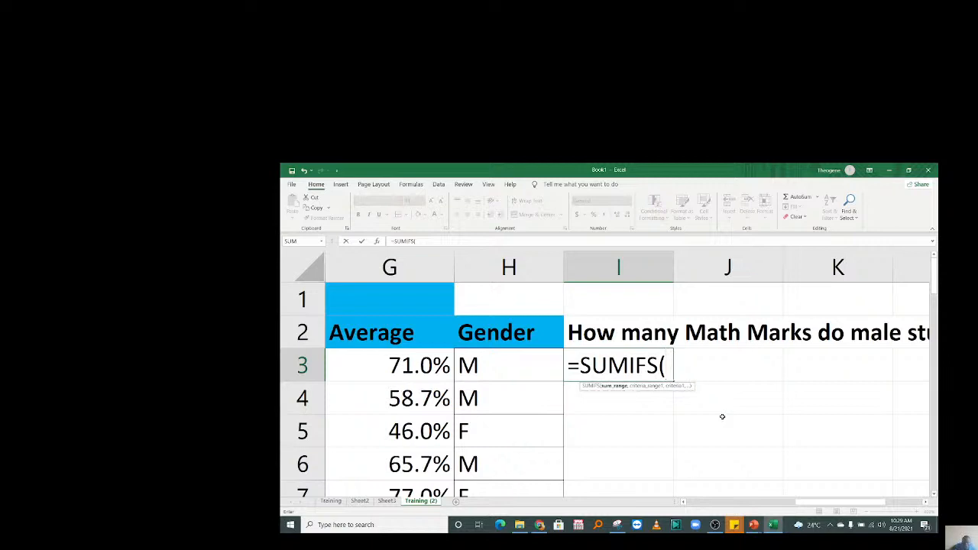
{"action": "left_click_drag", "start_coordinate": [815, 493], "coordinate": [695, 493]}
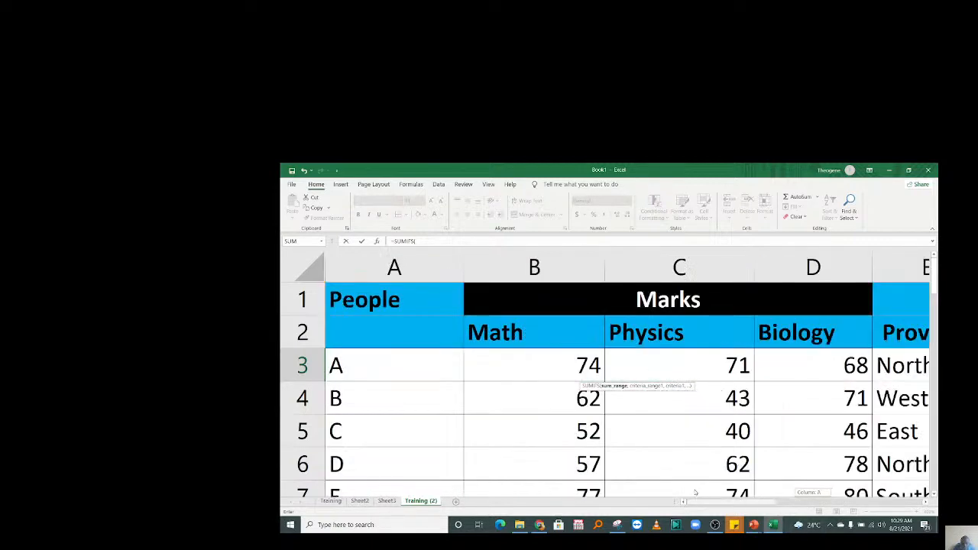
{"action": "left_click_drag", "start_coordinate": [534, 365], "coordinate": [537, 404]}
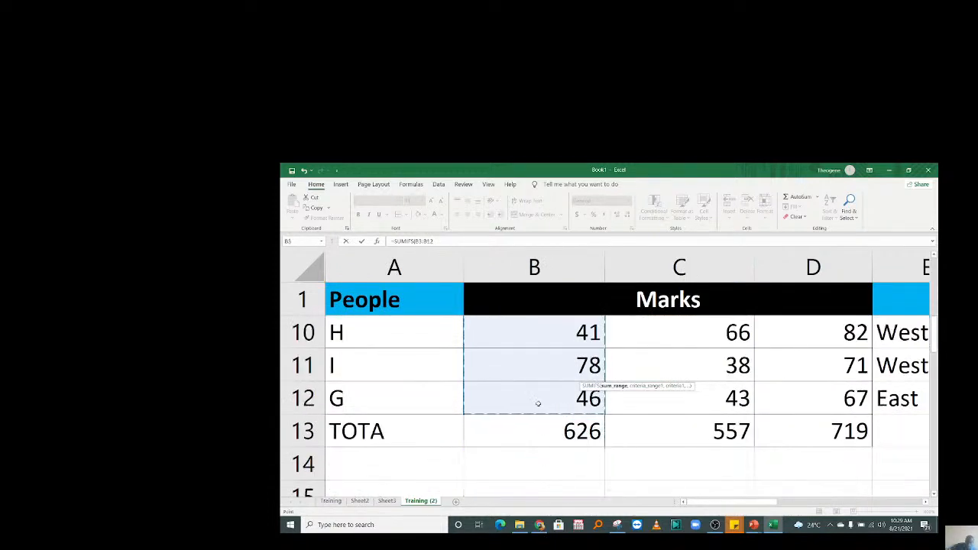
{"action": "type", "text": ","}
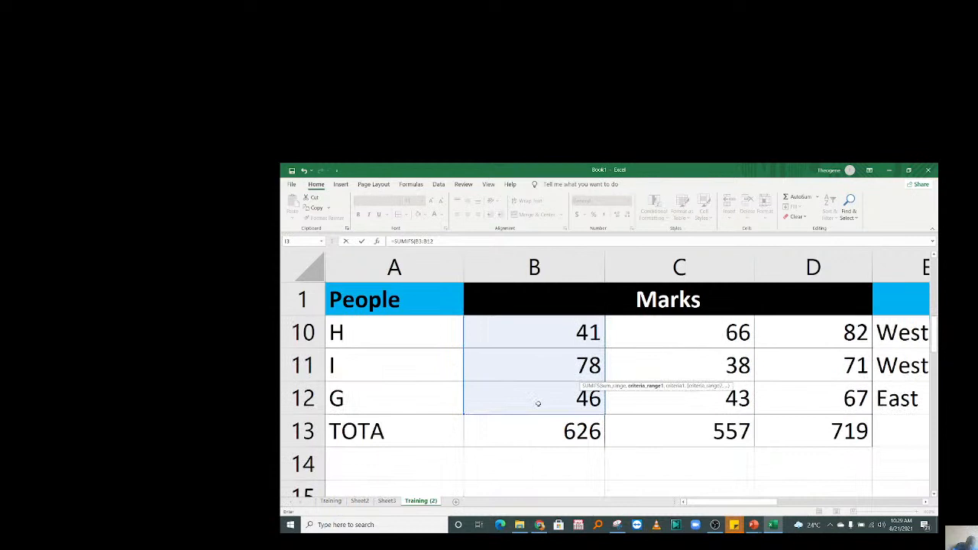
{"action": "left_click_drag", "start_coordinate": [741, 502], "coordinate": [858, 502]}
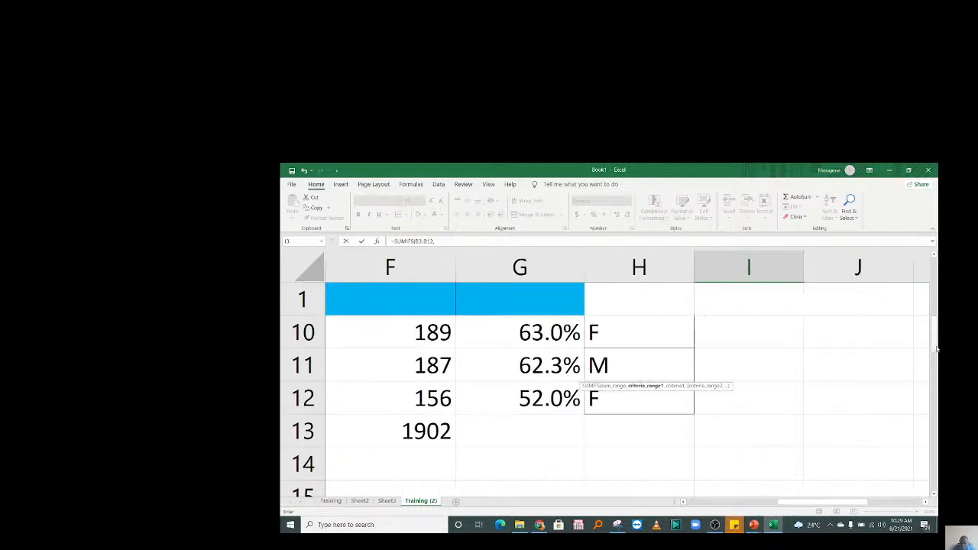
{"action": "left_click_drag", "start_coordinate": [933, 347], "coordinate": [933, 279]}
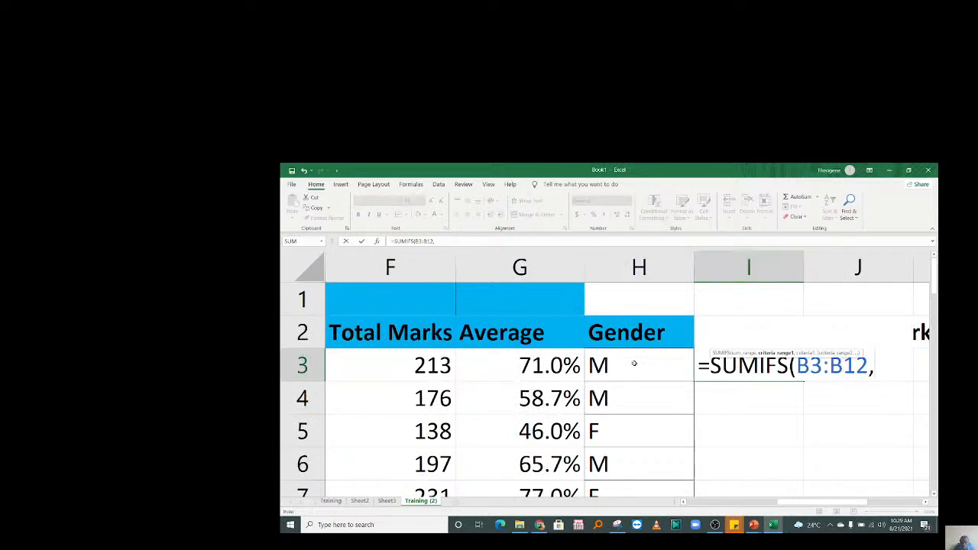
{"action": "left_click_drag", "start_coordinate": [633, 364], "coordinate": [695, 433]}
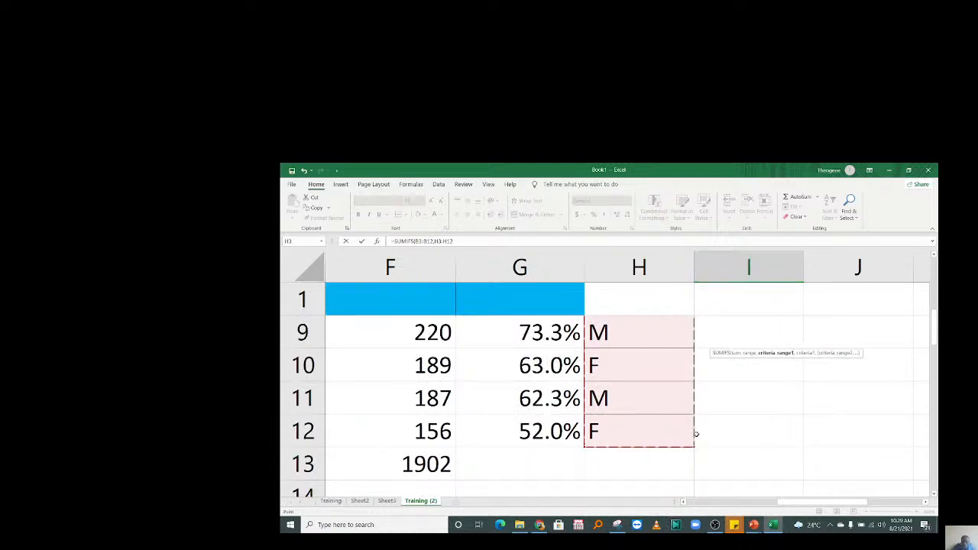
{"action": "type", "text": ","}
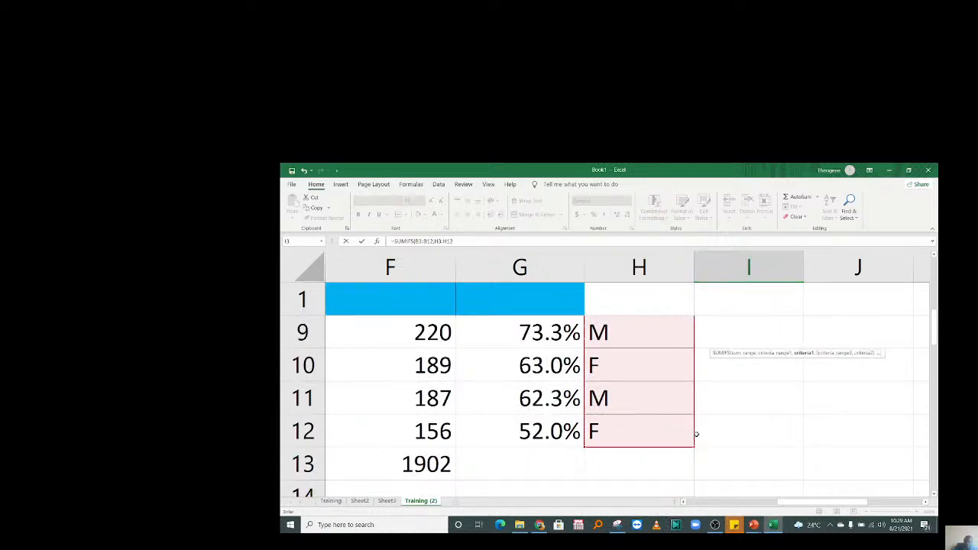
{"action": "left_click_drag", "start_coordinate": [934, 321], "coordinate": [939, 266]}
{"action": "type", "text": "\"m"}
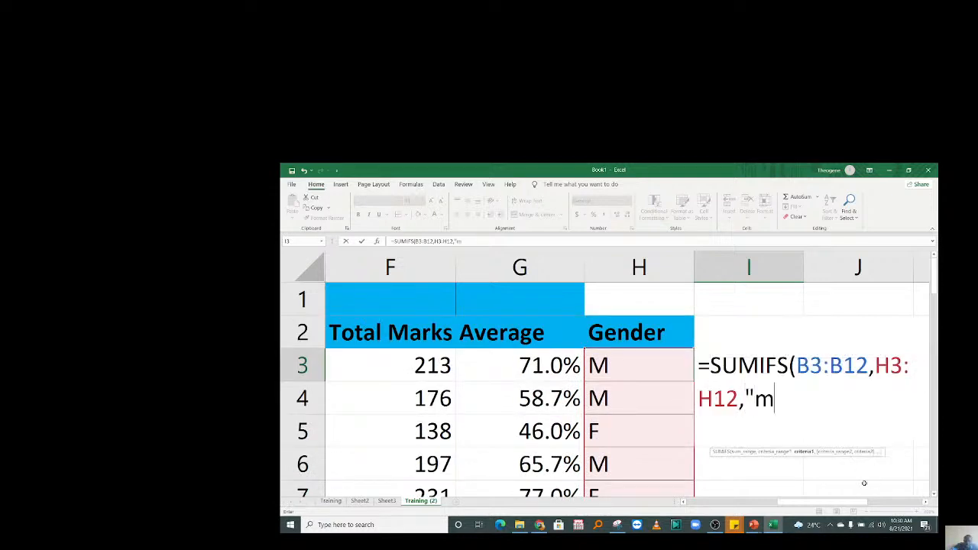
{"action": "key", "text": "BackSpace"}
{"action": "type", "text": "M\","}
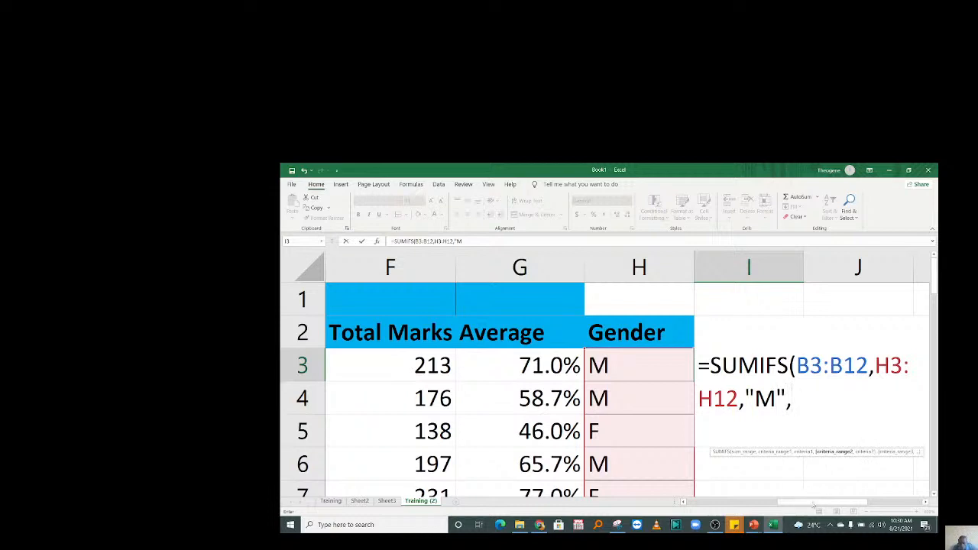
Add the "South" criterion on province range E3:E12 and commit, giving 77.
{"action": "left_click_drag", "start_coordinate": [812, 504], "coordinate": [804, 505]}
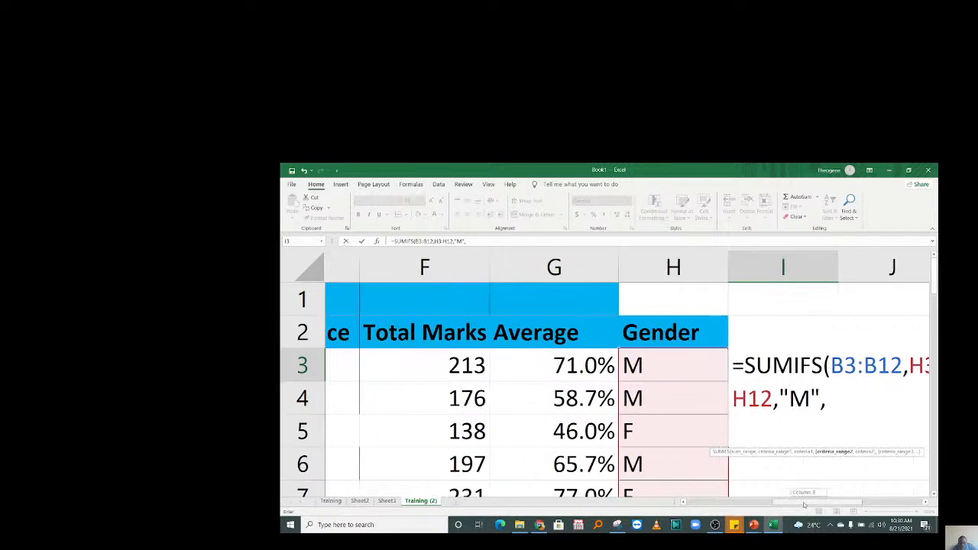
{"action": "left_click_drag", "start_coordinate": [804, 505], "coordinate": [704, 478]}
{"action": "left_click_drag", "start_coordinate": [649, 365], "coordinate": [634, 465]}
{"action": "type", "text": ","}
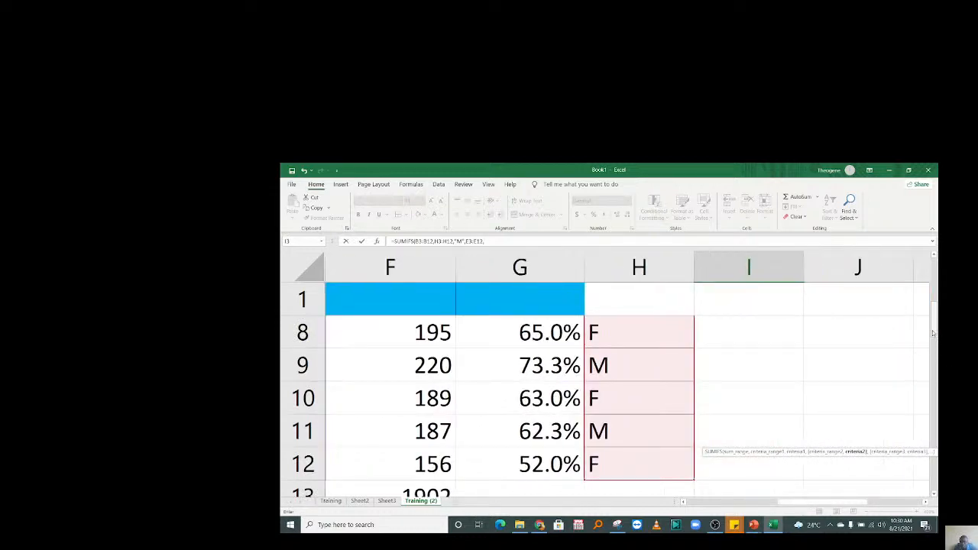
{"action": "left_click_drag", "start_coordinate": [934, 331], "coordinate": [933, 285]}
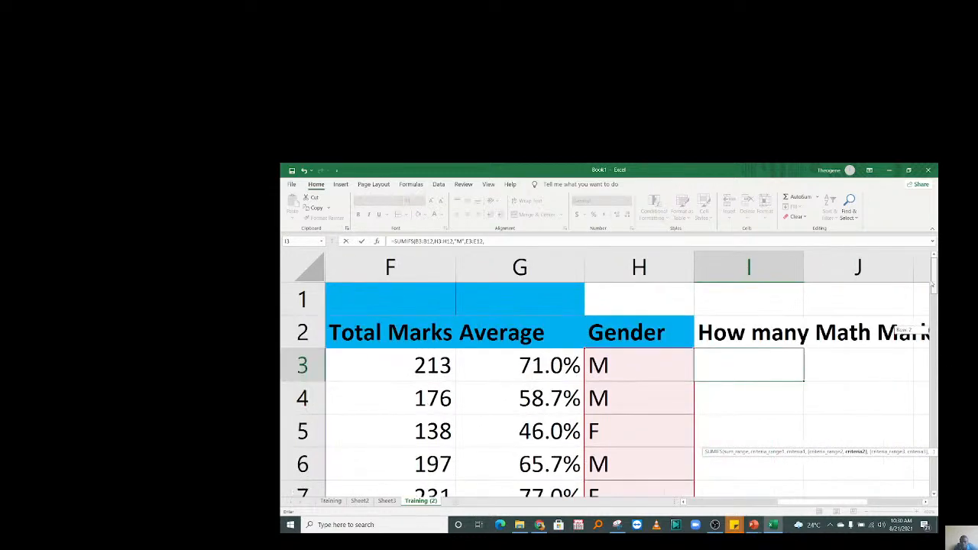
{"action": "type", "text": "\""}
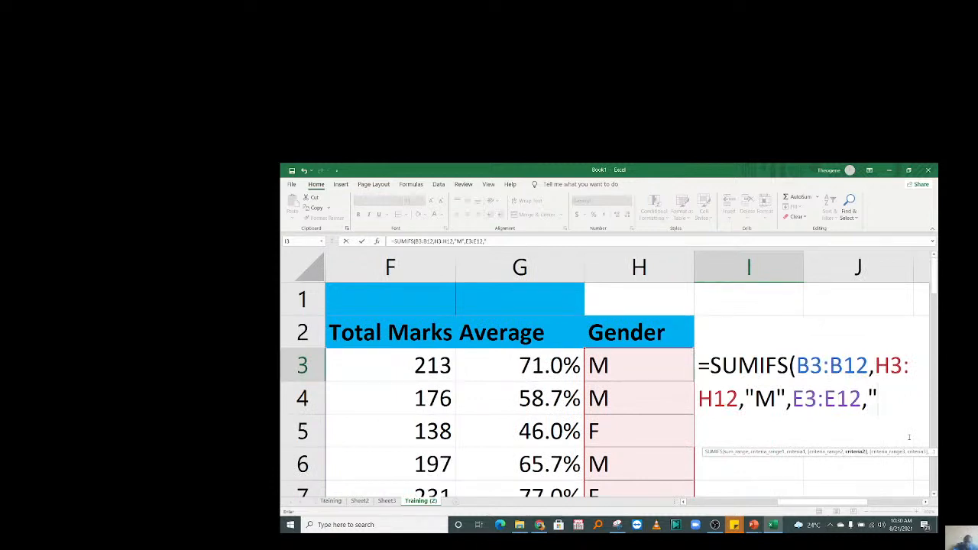
{"action": "type", "text": "South\""}
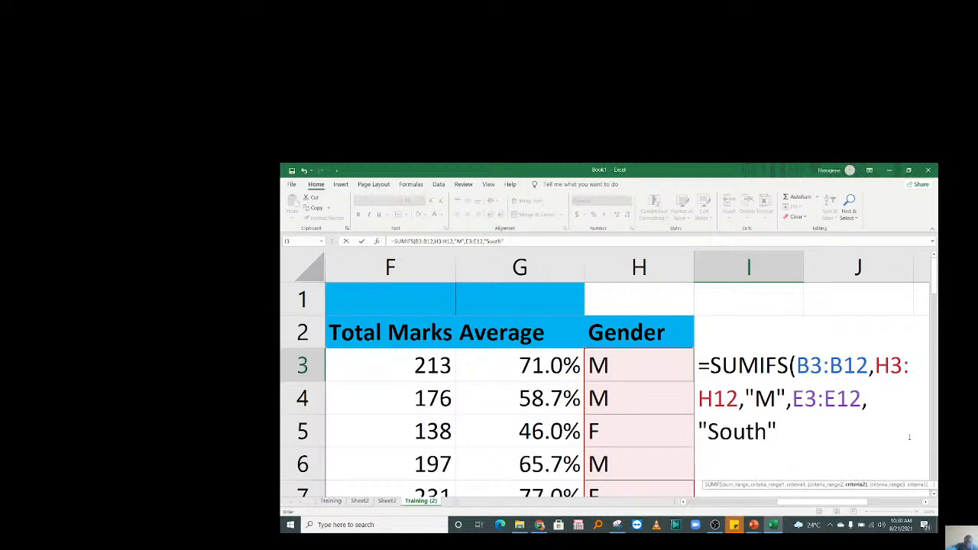
{"action": "type", "text": ")"}
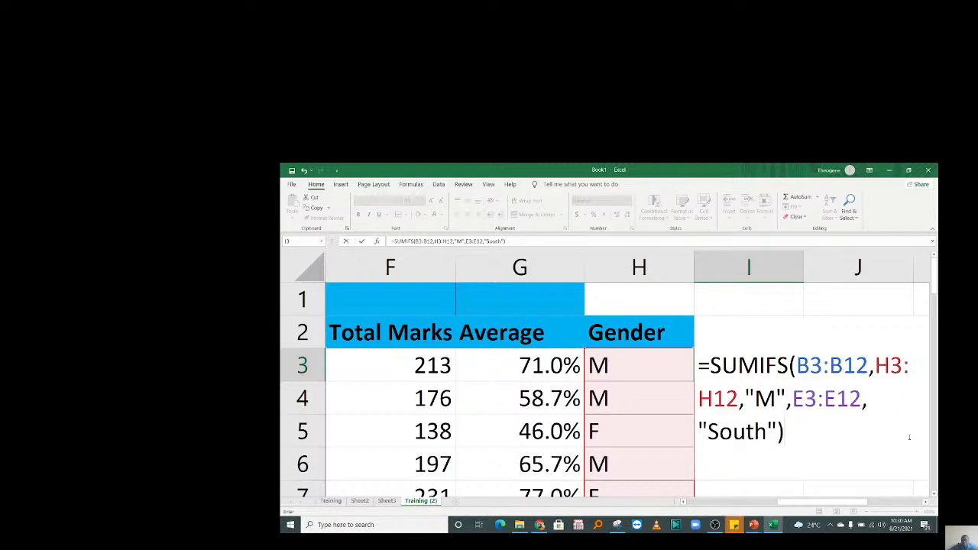
{"action": "mouse_move", "coordinate": [856, 501]}
{"action": "left_mouse_down"}
{"action": "mouse_move", "coordinate": [910, 496]}
{"action": "mouse_move", "coordinate": [841, 499]}
{"action": "left_mouse_up"}
{"action": "key", "text": "Return"}
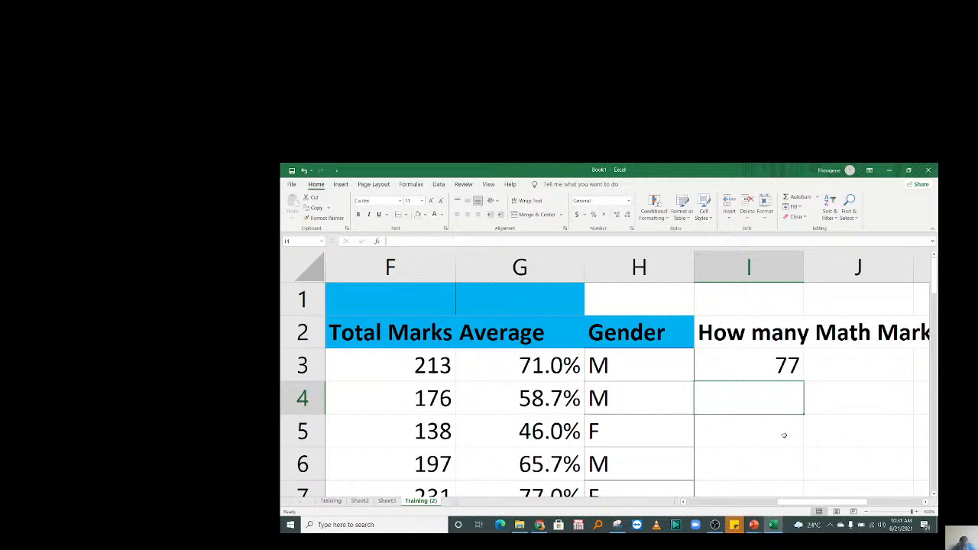
Inspect rows 7–9's genders and Math marks, confirming student G's 77 is the only South male.
{"action": "left_click_drag", "start_coordinate": [790, 502], "coordinate": [692, 504]}
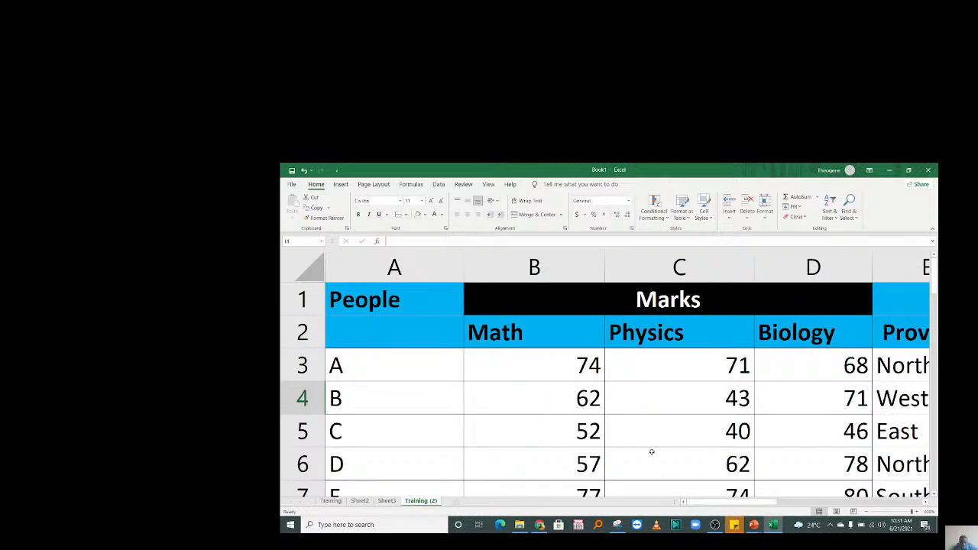
{"action": "left_click_drag", "start_coordinate": [934, 289], "coordinate": [935, 303]}
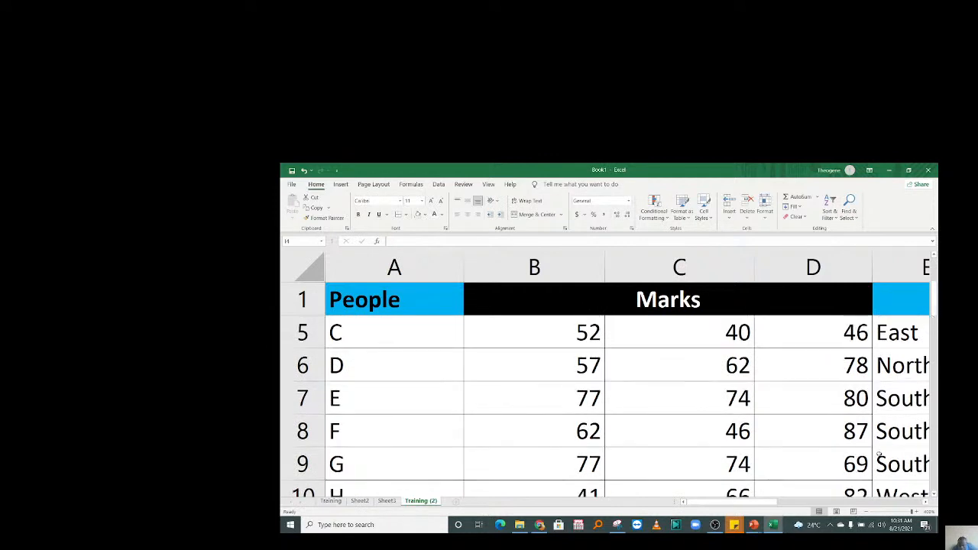
{"action": "left_click_drag", "start_coordinate": [773, 503], "coordinate": [829, 505]}
{"action": "left_click_drag", "start_coordinate": [476, 397], "coordinate": [480, 465]}
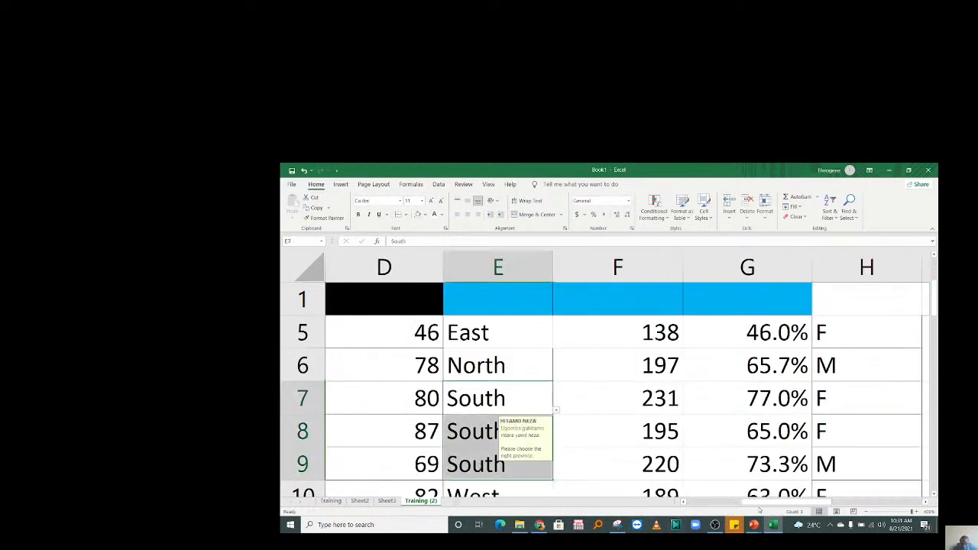
{"action": "left_click", "coordinate": [848, 430]}
{"action": "left_click", "coordinate": [835, 411]}
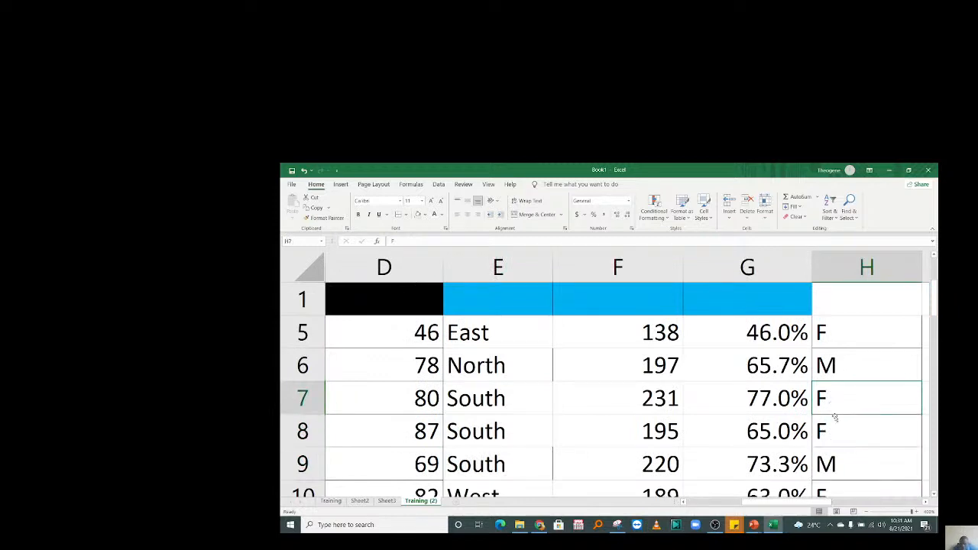
{"action": "left_click", "coordinate": [839, 459]}
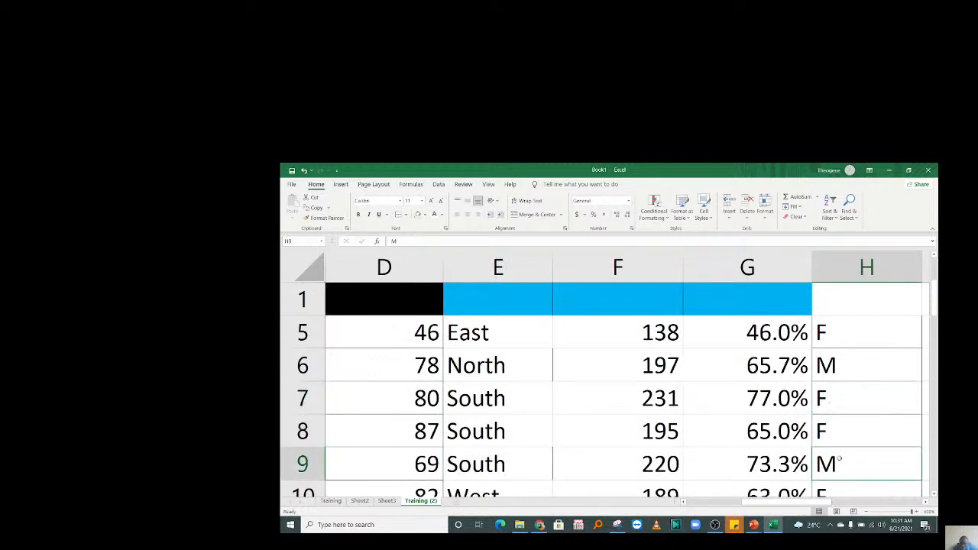
{"action": "key", "text": "Left"}
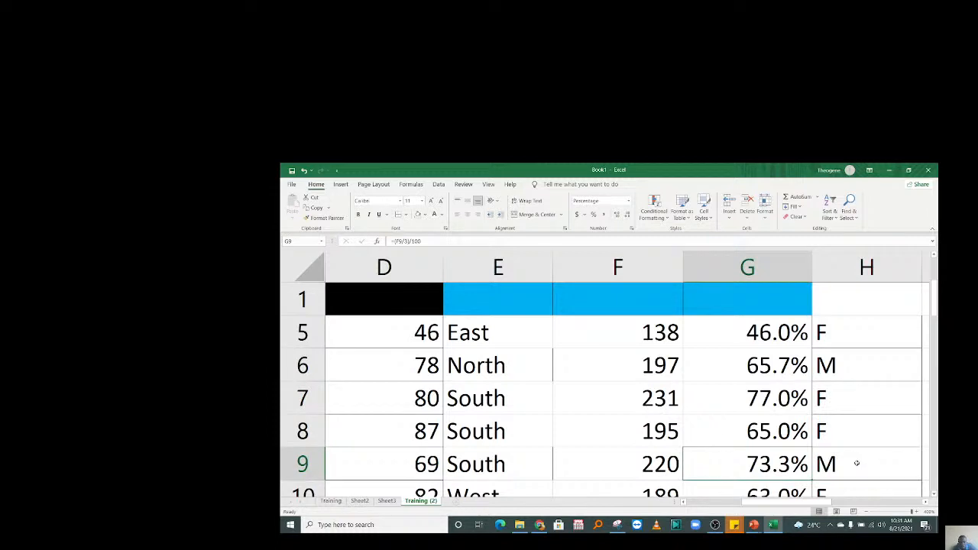
{"action": "key", "text": "Home"}
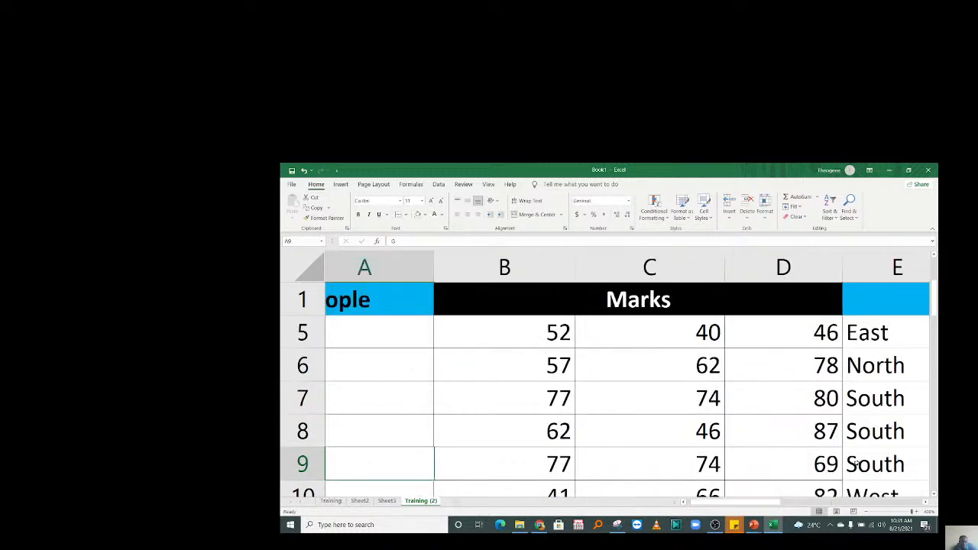
{"action": "key", "text": "Right"}
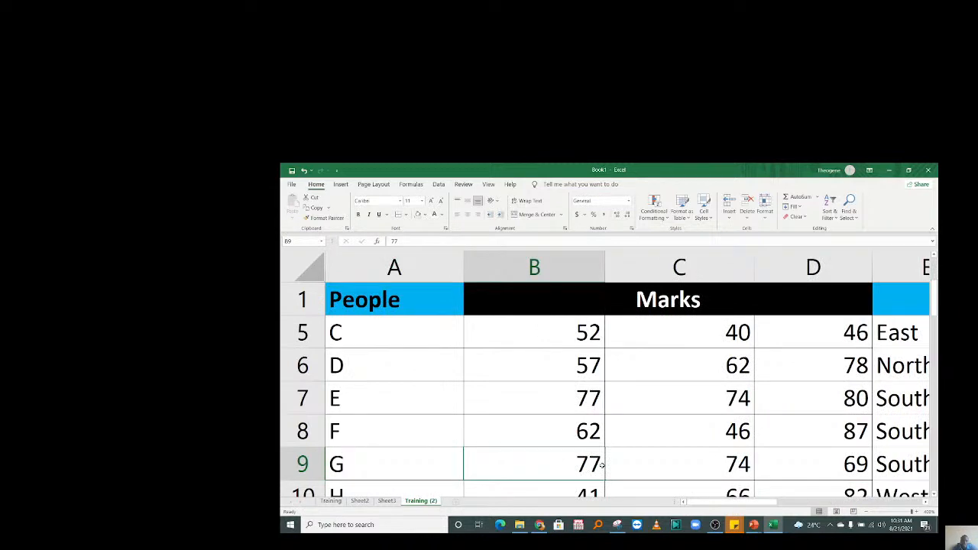
{"action": "scroll", "coordinate": [601, 464], "scroll_direction": "right", "scroll_amount": 4}
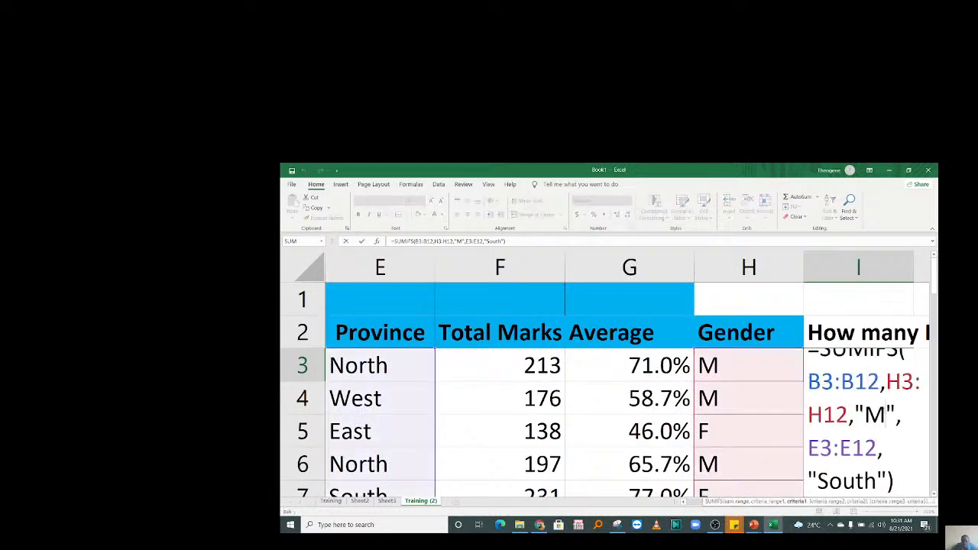
Change the SUMIFS gender criterion from M to F, so I3 now shows 139.
{"action": "key", "text": "BackSpace"}
{"action": "type", "text": "F"}
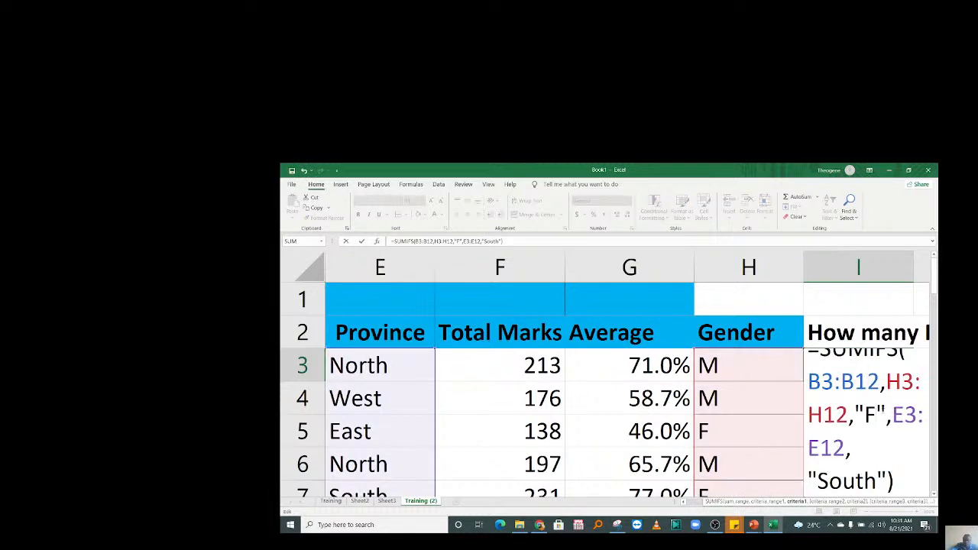
{"action": "key", "text": "Return"}
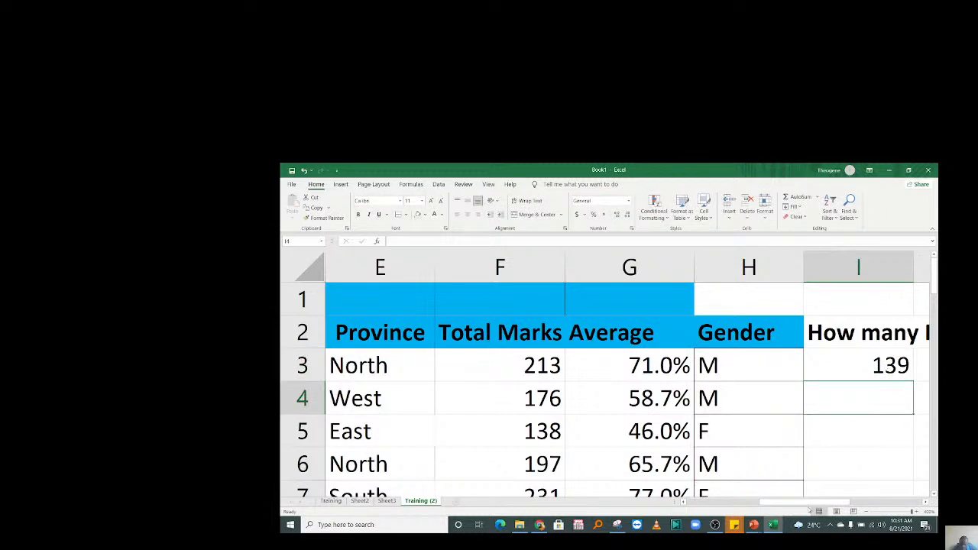
{"action": "left_click_drag", "start_coordinate": [809, 504], "coordinate": [722, 510]}
Check the South rows 7–8: provinces, genders in H7:H8 and Math marks in B7:B8.
{"action": "left_click", "coordinate": [896, 401]}
{"action": "key", "text": "Down"}
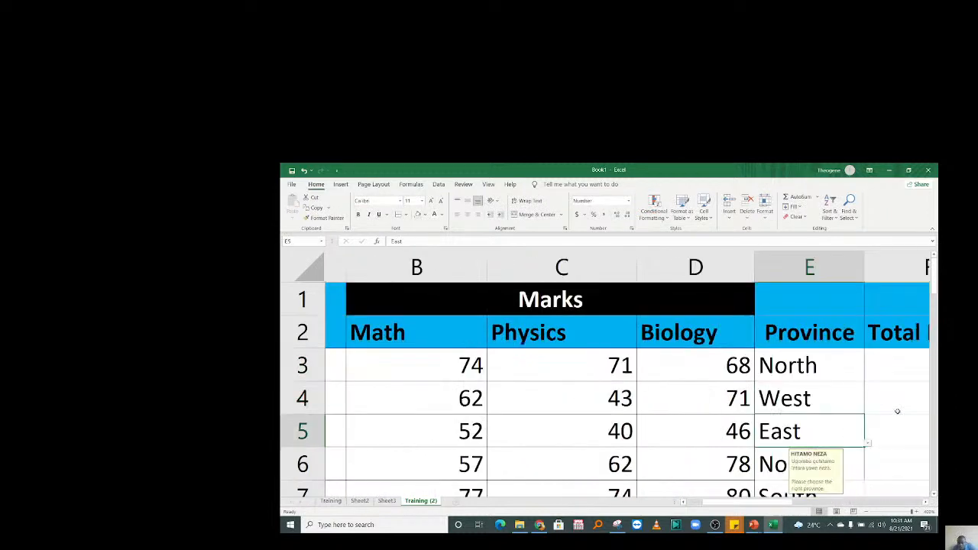
{"action": "key", "text": "Down"}
{"action": "key", "text": "Down"}
{"action": "key", "text": "Down"}
{"action": "scroll", "coordinate": [897, 412], "scroll_direction": "down", "scroll_amount": 1}
{"action": "left_click_drag", "start_coordinate": [772, 335], "coordinate": [770, 401]}
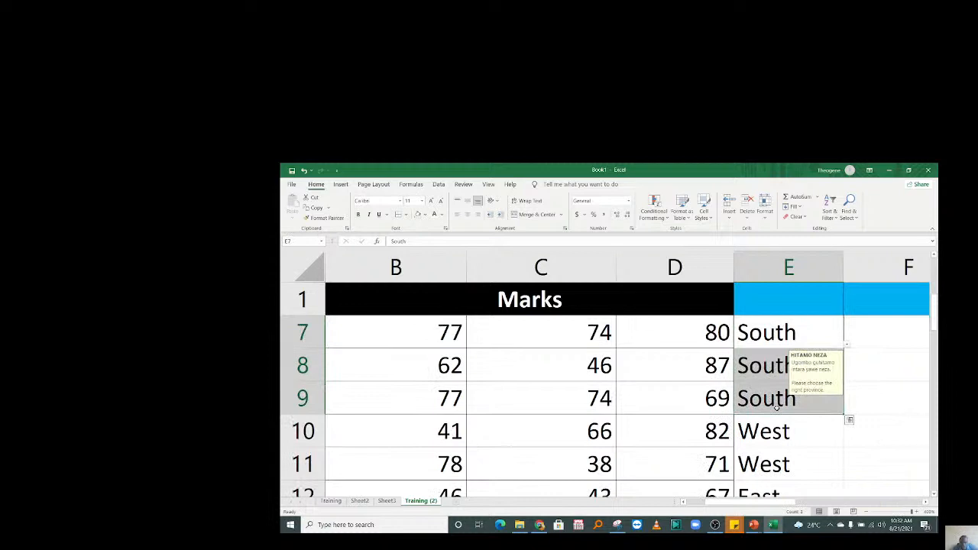
{"action": "left_click_drag", "start_coordinate": [802, 502], "coordinate": [828, 500]}
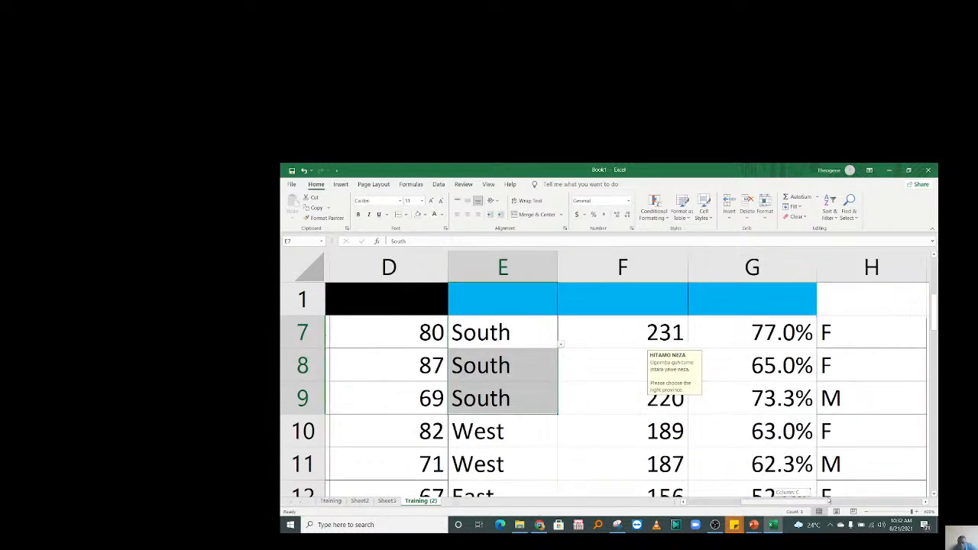
{"action": "left_click_drag", "start_coordinate": [840, 333], "coordinate": [844, 356]}
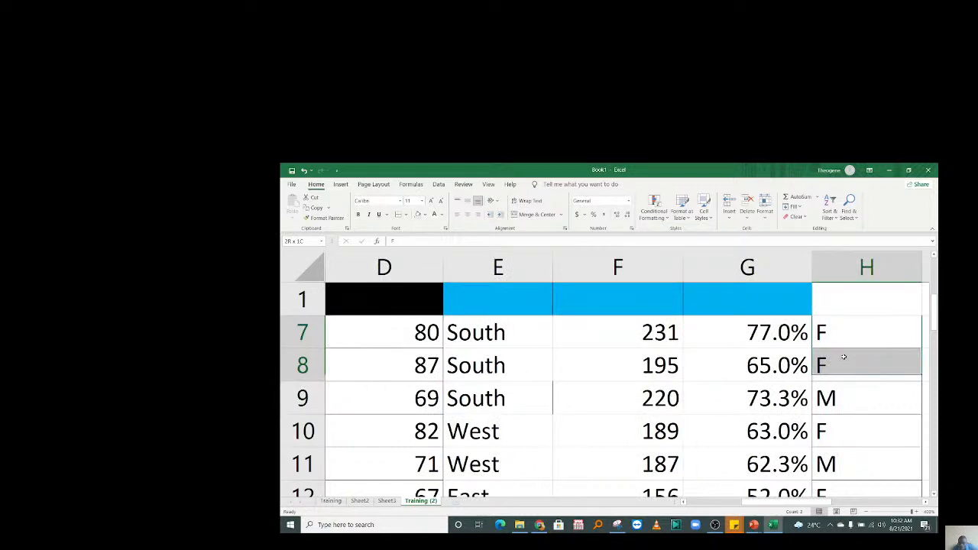
{"action": "left_click_drag", "start_coordinate": [290, 331], "coordinate": [292, 359]}
{"action": "left_click_drag", "start_coordinate": [745, 502], "coordinate": [701, 507]}
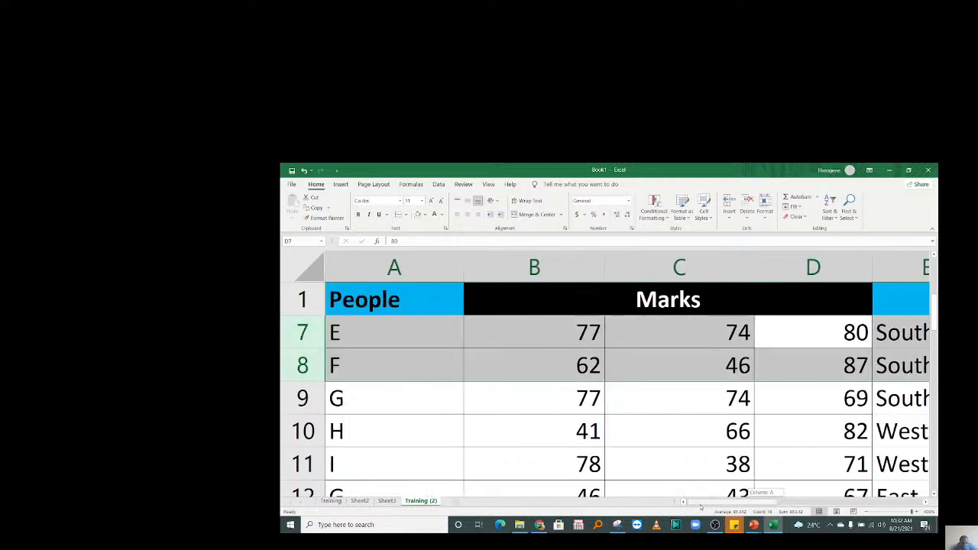
{"action": "left_click_drag", "start_coordinate": [561, 332], "coordinate": [562, 363]}
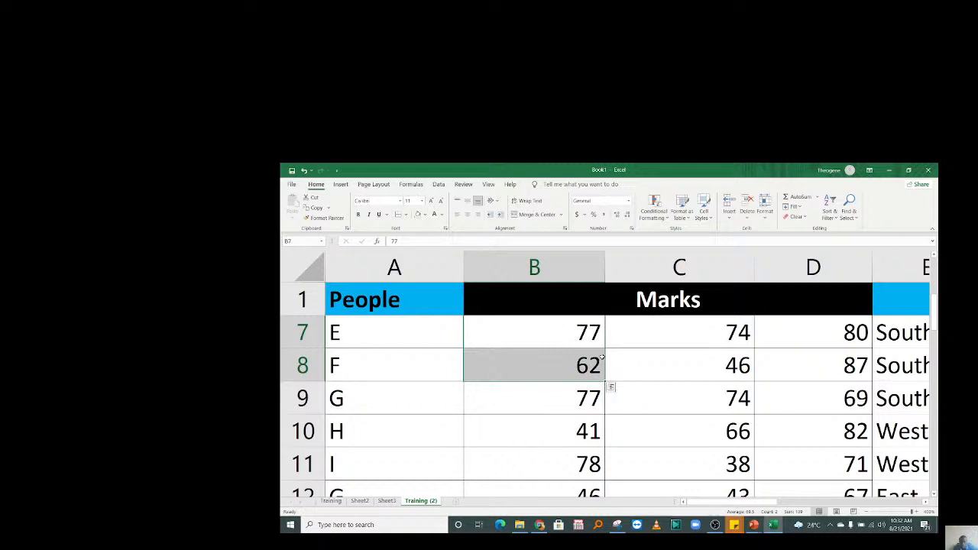
{"action": "left_click_drag", "start_coordinate": [722, 502], "coordinate": [827, 510]}
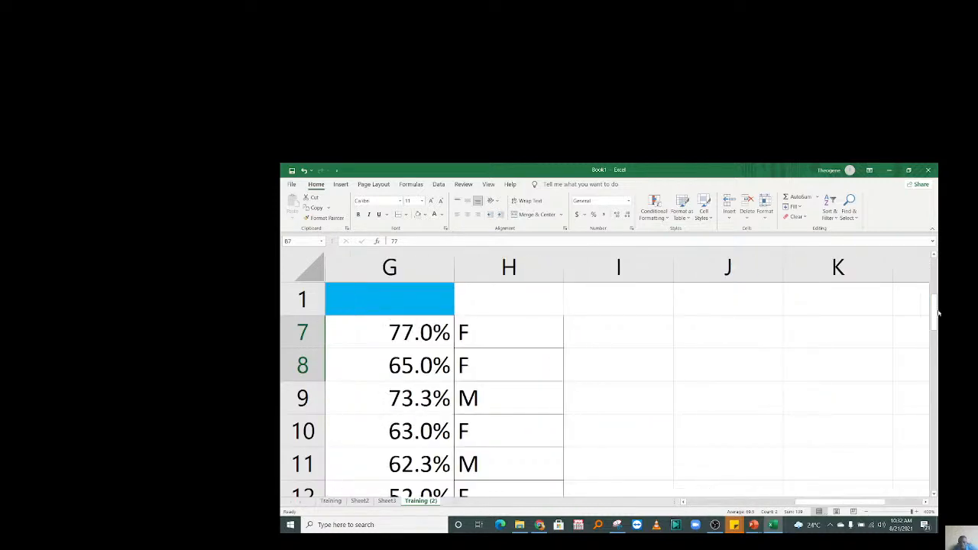
{"action": "scroll", "coordinate": [938, 313], "scroll_direction": "up", "scroll_amount": 2}
{"action": "left_click", "coordinate": [738, 351]}
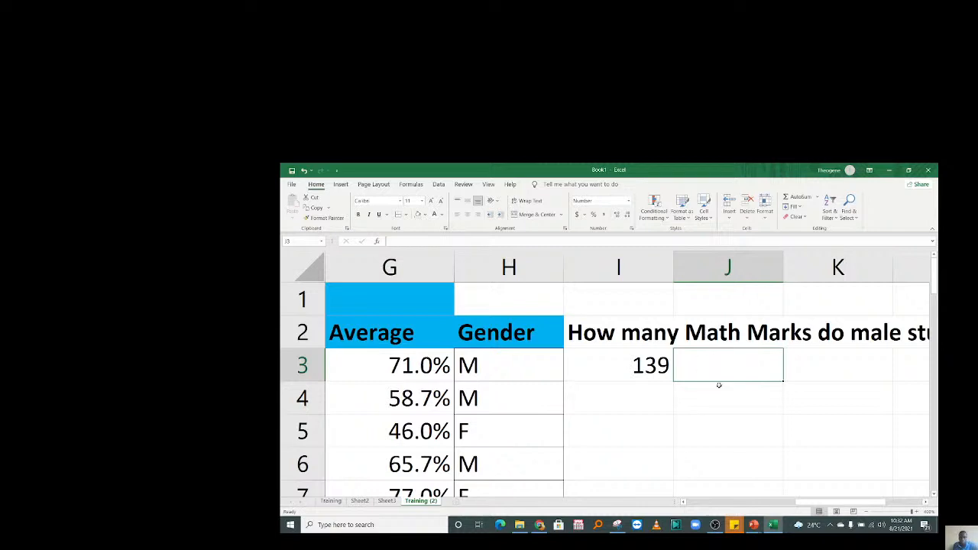
{"action": "mouse_move", "coordinate": [808, 504]}
{"action": "left_mouse_down"}
{"action": "mouse_move", "coordinate": [793, 504]}
{"action": "mouse_move", "coordinate": [802, 501]}
{"action": "mouse_move", "coordinate": [799, 489]}
{"action": "left_mouse_up"}
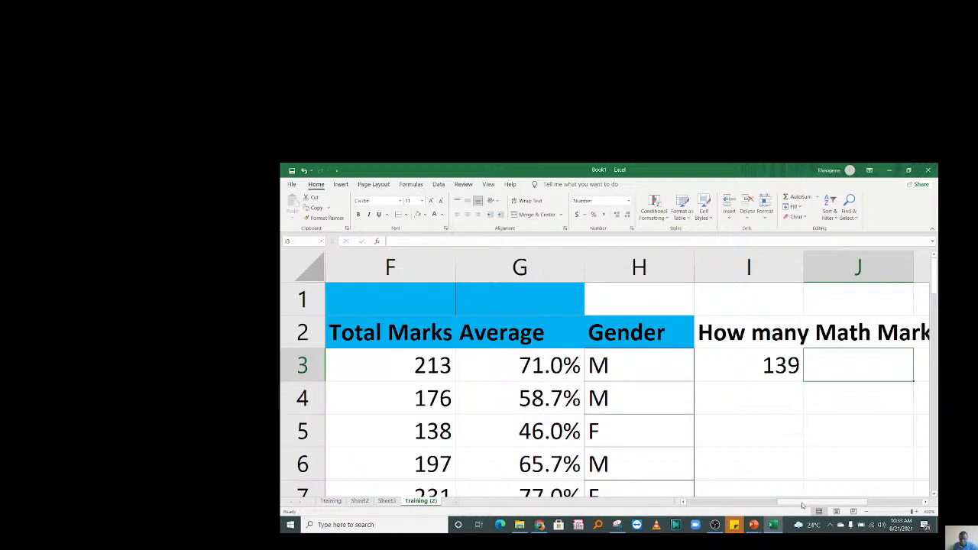
{"action": "left_click_drag", "start_coordinate": [860, 498], "coordinate": [802, 501]}
{"action": "left_click", "coordinate": [764, 399]}
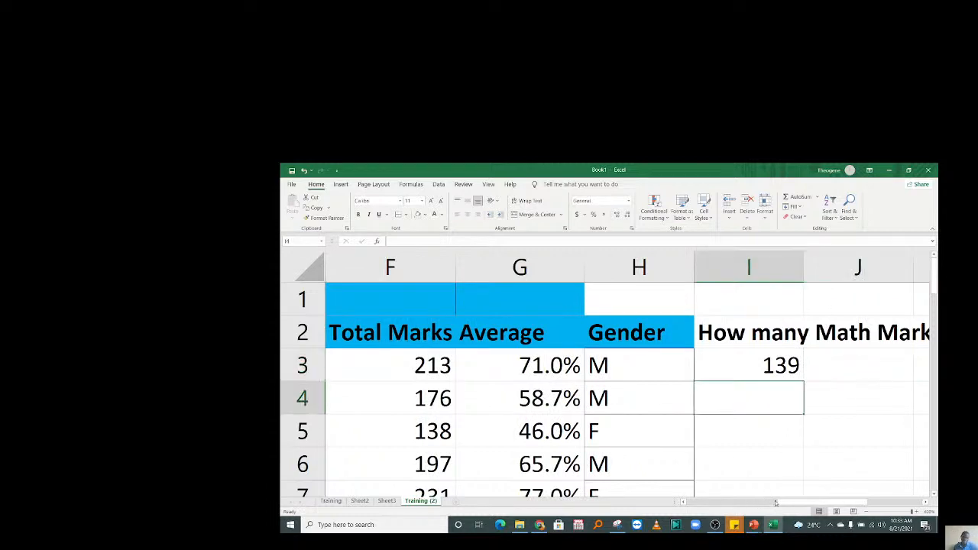
{"action": "left_click_drag", "start_coordinate": [777, 505], "coordinate": [756, 507]}
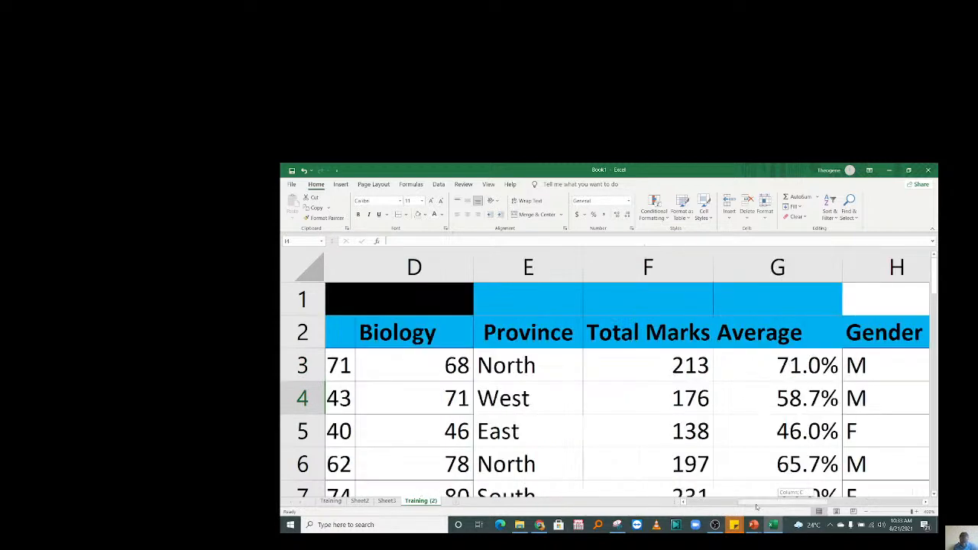
{"action": "left_click_drag", "start_coordinate": [757, 506], "coordinate": [780, 504]}
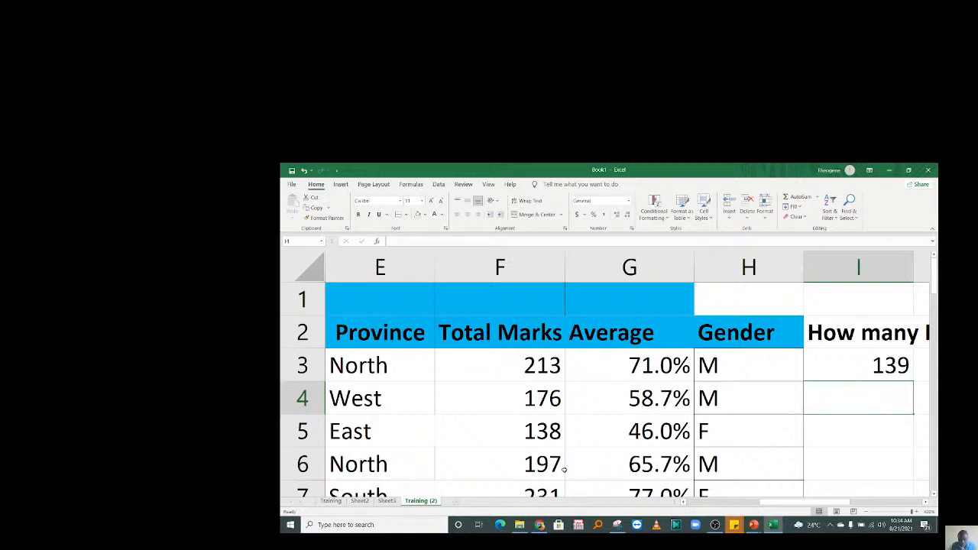
Discard the half-typed =SQ formula in I4.
{"action": "type", "text": "=SQ"}
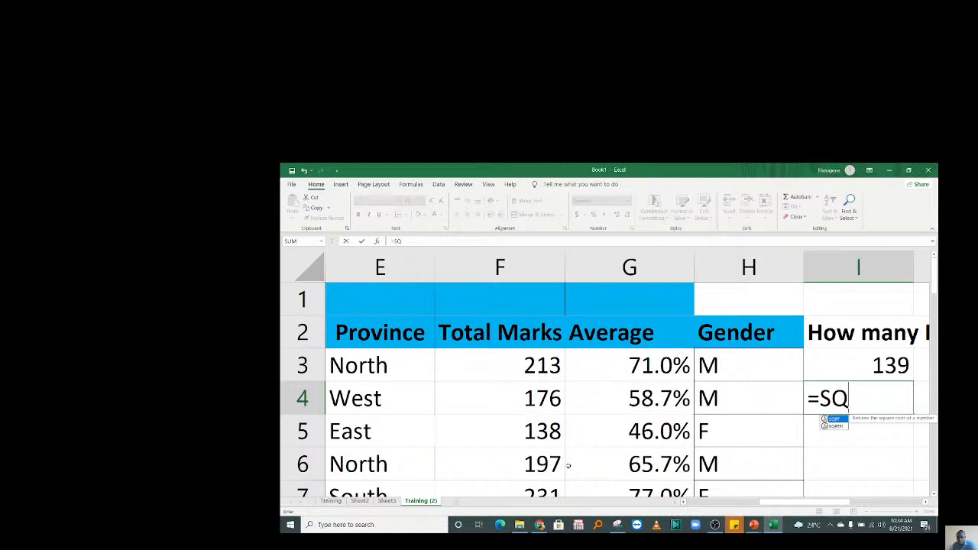
{"action": "key", "text": "Escape"}
{"action": "key", "text": "Left"}
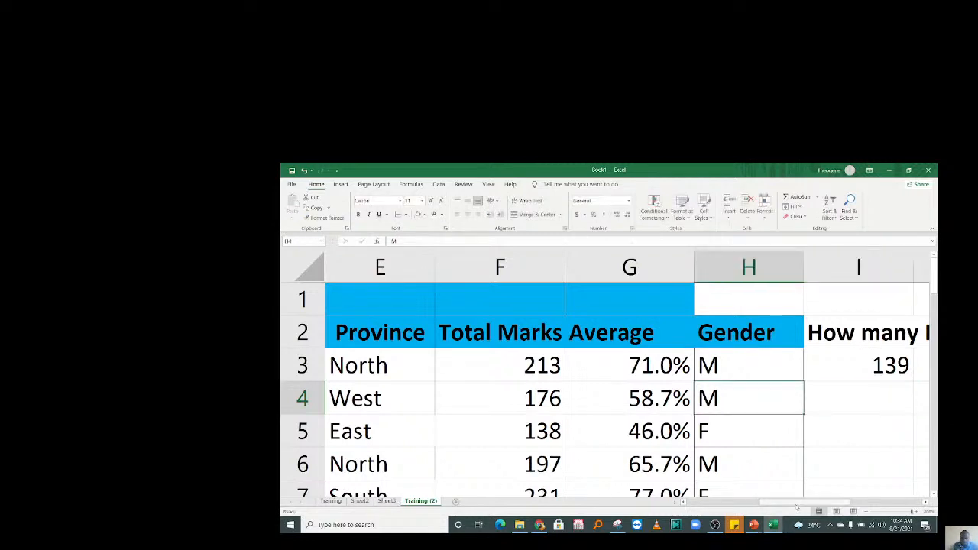
Jump from column C down to the empty rows below the marks table.
{"action": "left_click_drag", "start_coordinate": [801, 503], "coordinate": [711, 482]}
{"action": "left_click", "coordinate": [644, 421]}
{"action": "key", "text": "Down"}
{"action": "key", "text": "Down"}
{"action": "key", "text": "Down"}
{"action": "key", "text": "Down"}
{"action": "key", "text": "Down"}
{"action": "key", "text": "Down"}
{"action": "key", "text": "Down"}
{"action": "key", "text": "Down"}
{"action": "key", "text": "Down"}
{"action": "key", "text": "Down"}
{"action": "key", "text": "Down"}
{"action": "key", "text": "Down"}
{"action": "key", "text": "Down"}
{"action": "key", "text": "Down"}
{"action": "key", "text": "Down"}
{"action": "key", "text": "Down"}
{"action": "key", "text": "Down"}
{"action": "key", "text": "Down"}
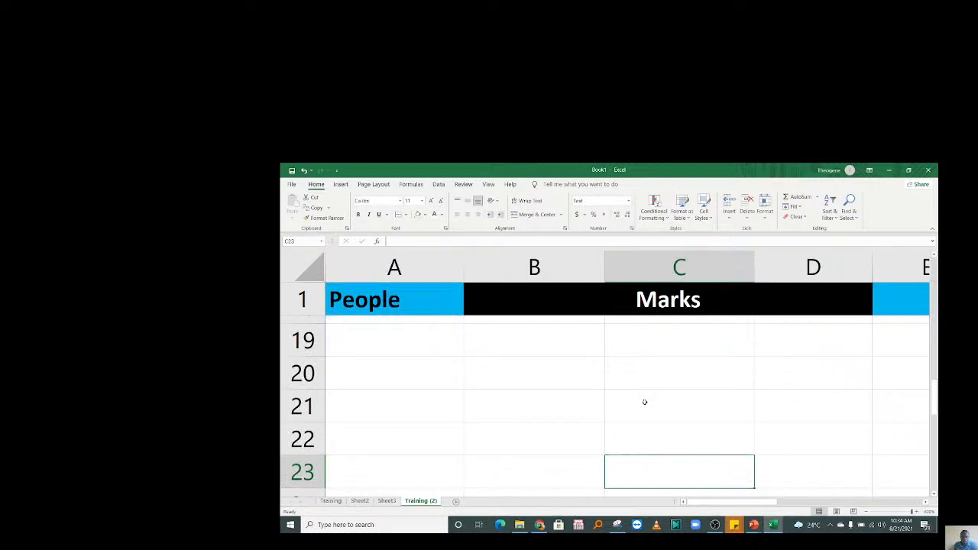
{"action": "scroll", "coordinate": [572, 400], "scroll_direction": "down", "scroll_amount": 1}
{"action": "left_click", "coordinate": [573, 399]}
{"action": "left_click", "coordinate": [397, 299]}
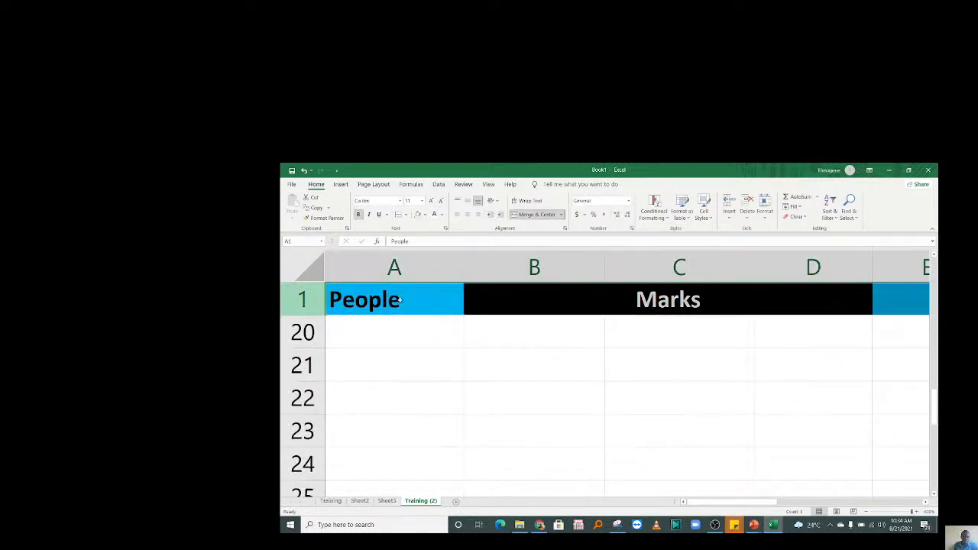
Hide the People/Marks header row 1 and enter 59 in B21.
{"action": "right_click", "coordinate": [293, 302]}
{"action": "left_click", "coordinate": [337, 440]}
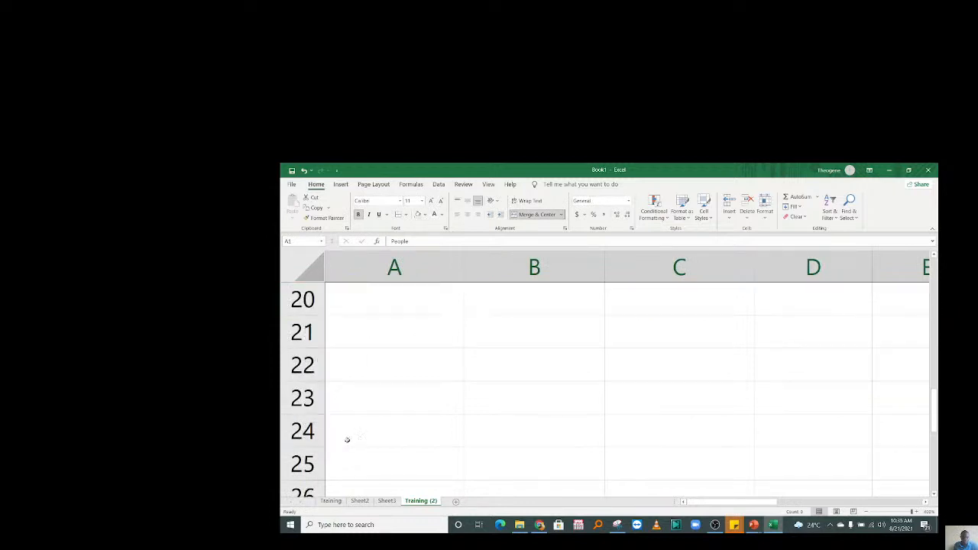
{"action": "left_click", "coordinate": [516, 344]}
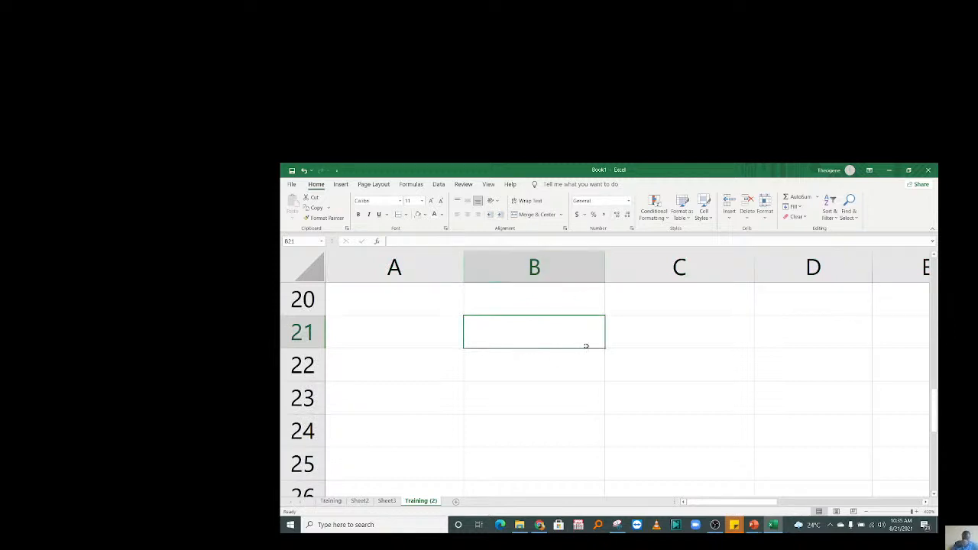
{"action": "type", "text": "59"}
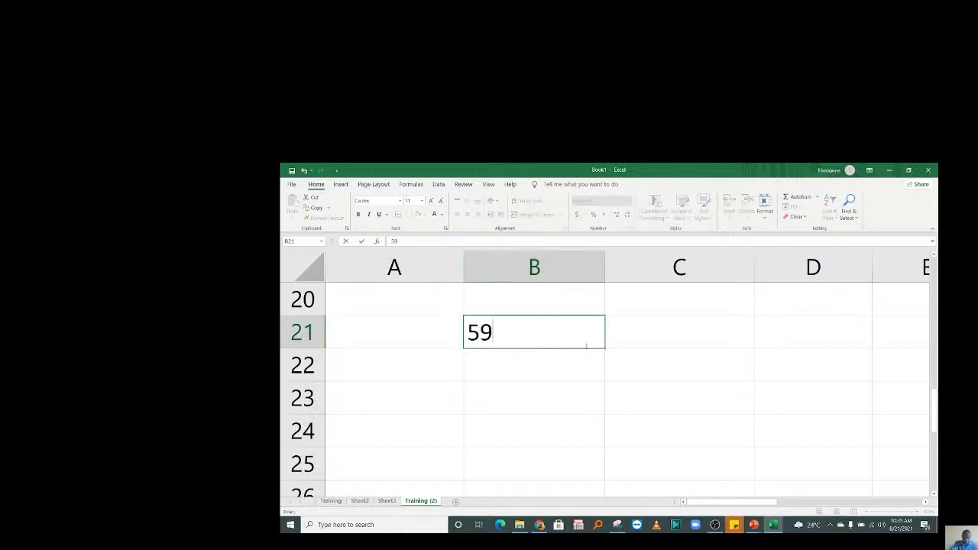
{"action": "key", "text": "Return"}
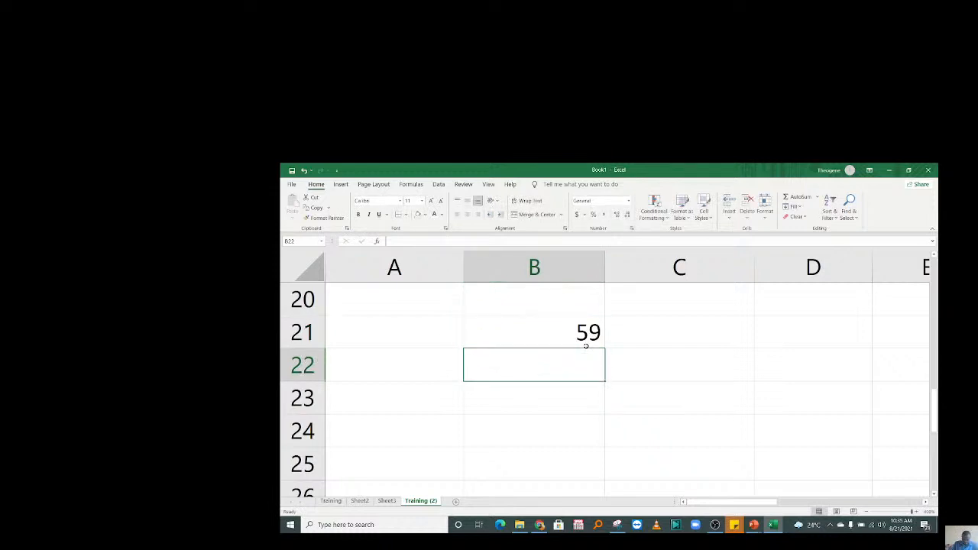
Enter 77 in C21 and give it the General number format.
{"action": "left_click", "coordinate": [649, 337]}
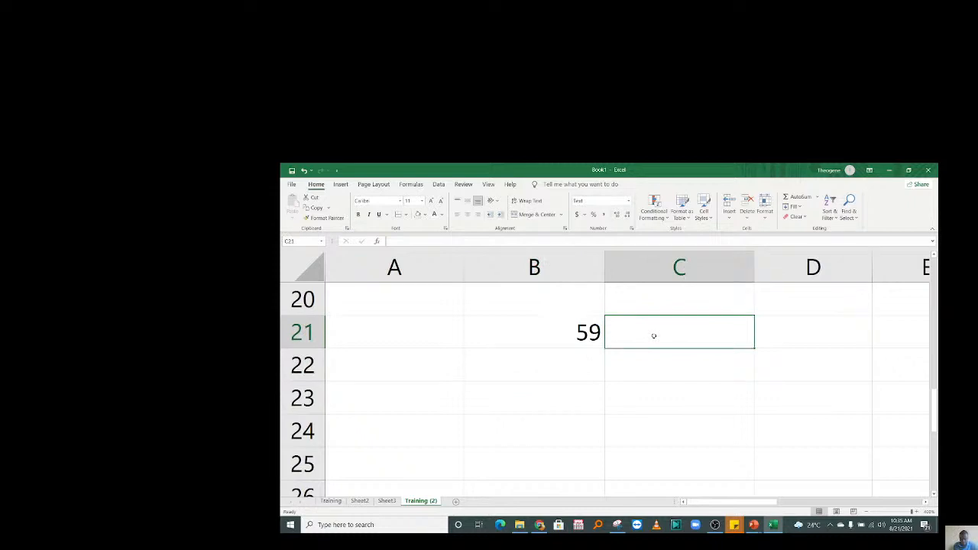
{"action": "double_click", "coordinate": [657, 335]}
{"action": "type", "text": "77"}
{"action": "key", "text": "Return"}
{"action": "left_click", "coordinate": [625, 330]}
{"action": "left_click", "coordinate": [629, 201]}
{"action": "left_click", "coordinate": [600, 217]}
Enter 13 in B22 and 81 in C22, correcting a mistyped 89.
{"action": "left_click", "coordinate": [657, 356]}
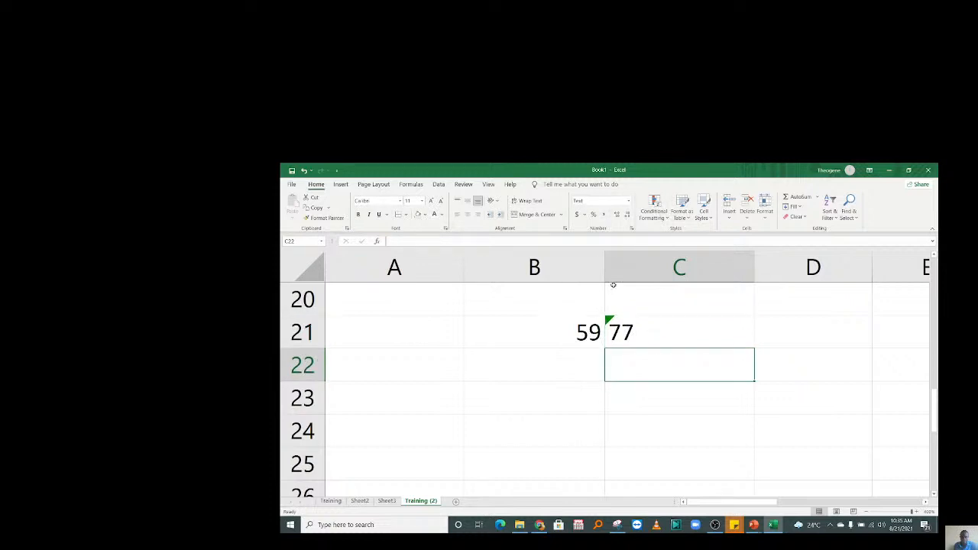
{"action": "left_click", "coordinate": [553, 363]}
{"action": "left_click", "coordinate": [641, 378]}
{"action": "left_click", "coordinate": [561, 374]}
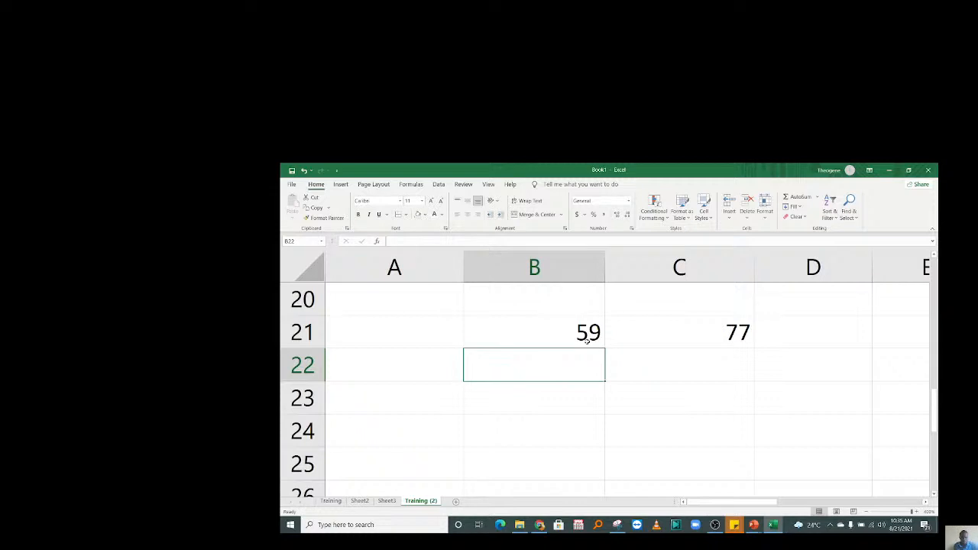
{"action": "type", "text": "13"}
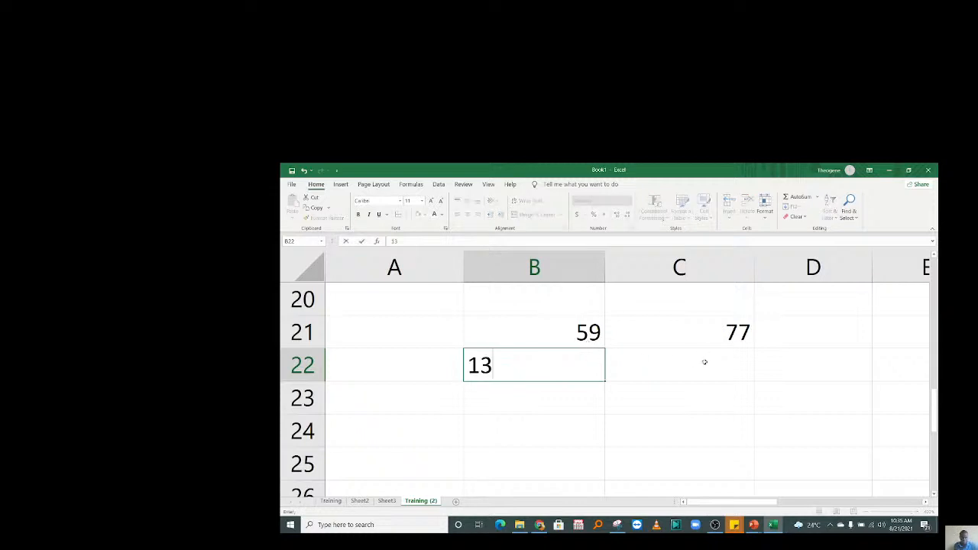
{"action": "left_click", "coordinate": [685, 367]}
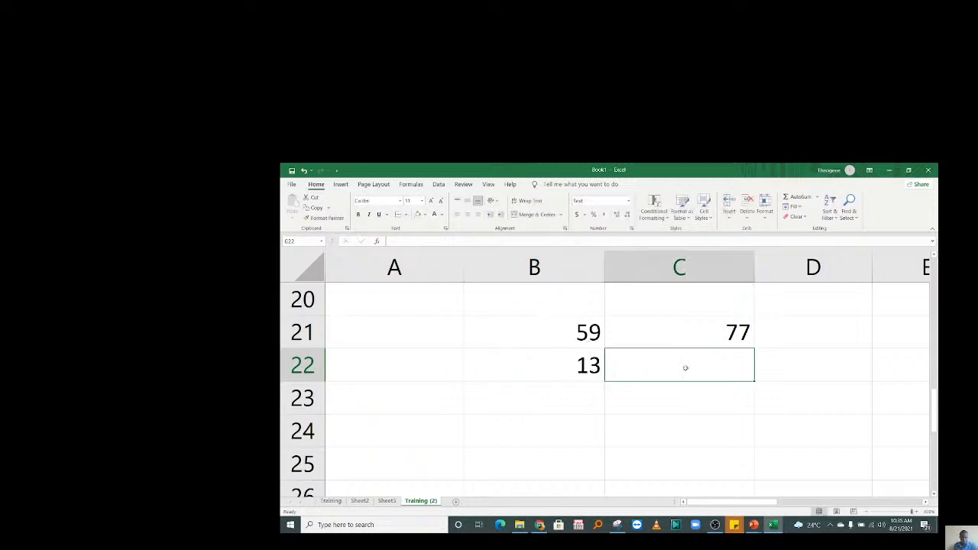
{"action": "type", "text": "89"}
{"action": "key", "text": "Return"}
{"action": "left_click", "coordinate": [662, 363]}
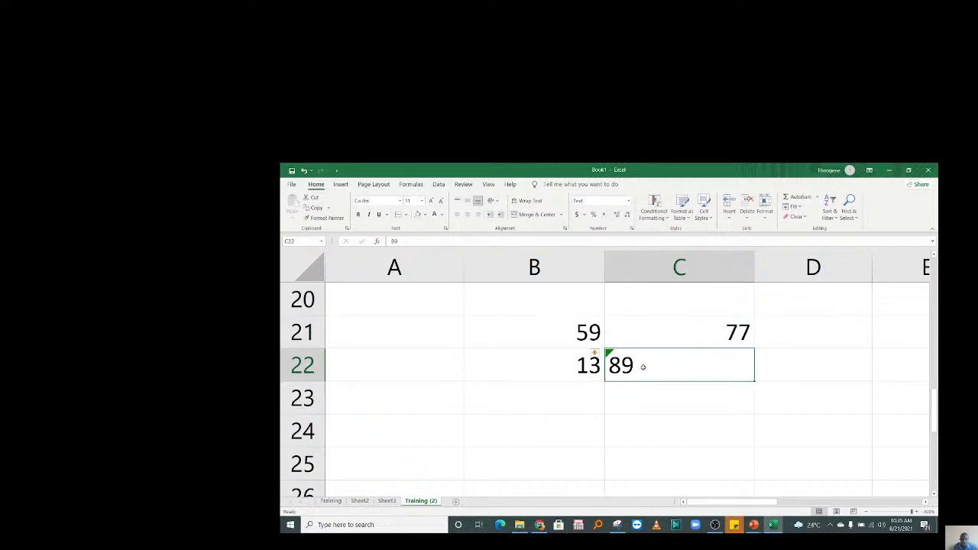
{"action": "type", "text": "9"}
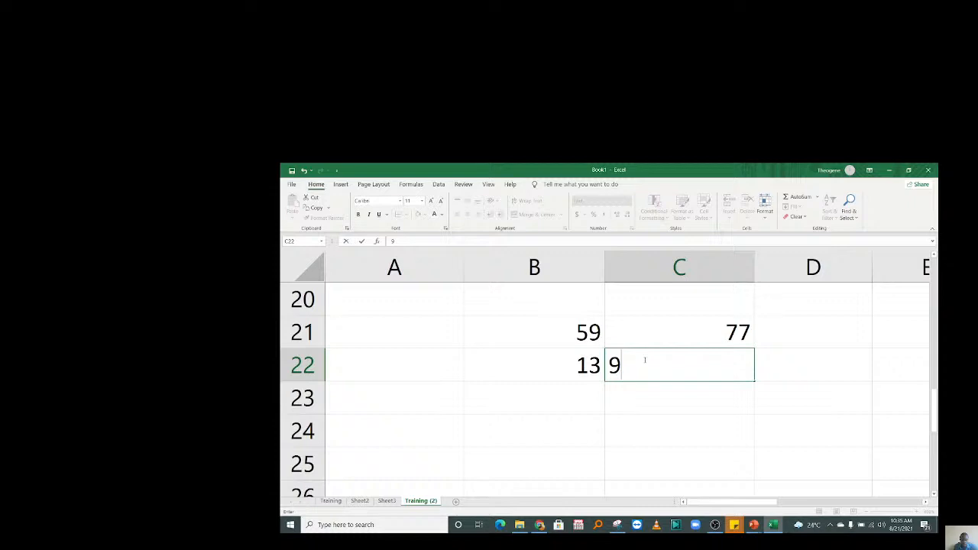
{"action": "key", "text": "BackSpace"}
{"action": "type", "text": "81"}
{"action": "key", "text": "ctrl+Return"}
Set C22 to the General number format and retype its 81.
{"action": "left_click", "coordinate": [628, 201]}
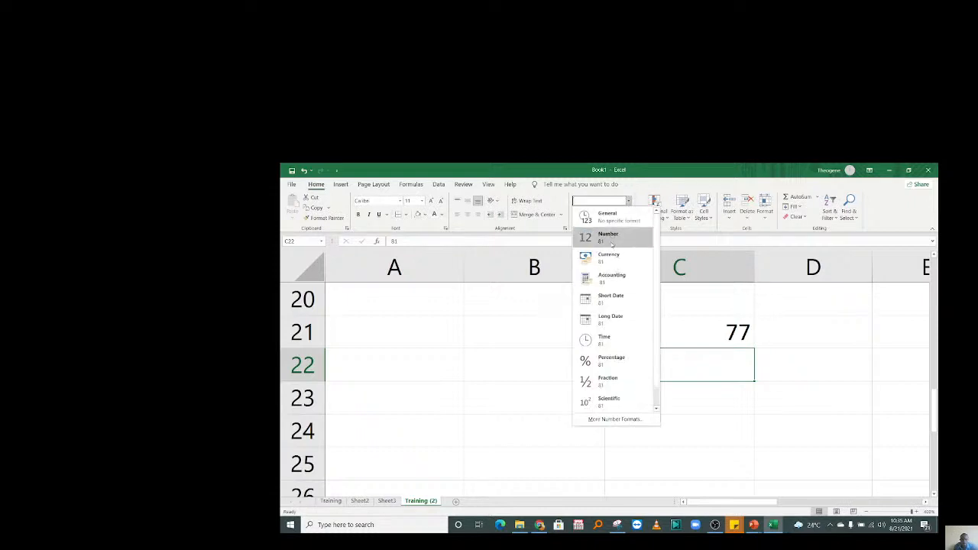
{"action": "left_click", "coordinate": [613, 220]}
{"action": "left_click", "coordinate": [648, 400]}
{"action": "double_click", "coordinate": [647, 359]}
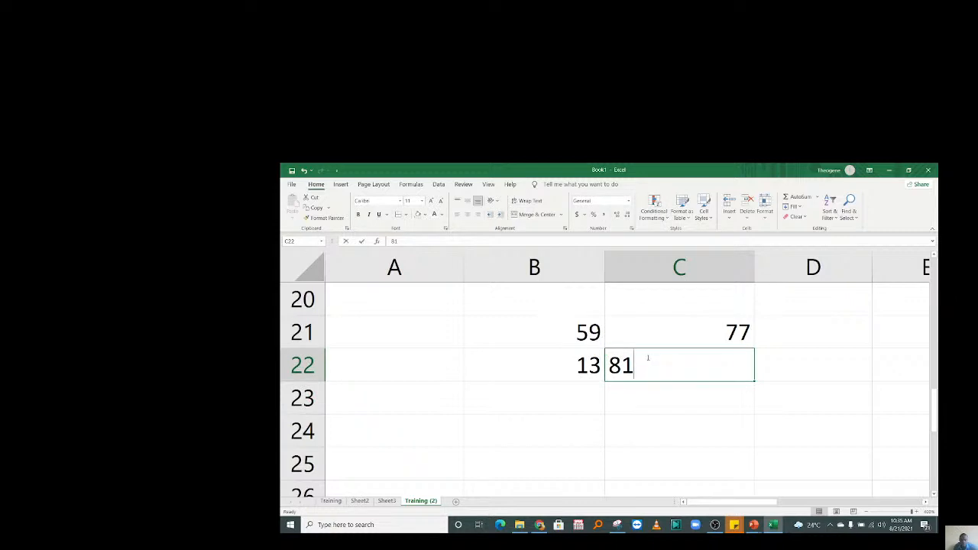
{"action": "key", "text": "BackSpace"}
{"action": "type", "text": "1"}
{"action": "left_click", "coordinate": [671, 424]}
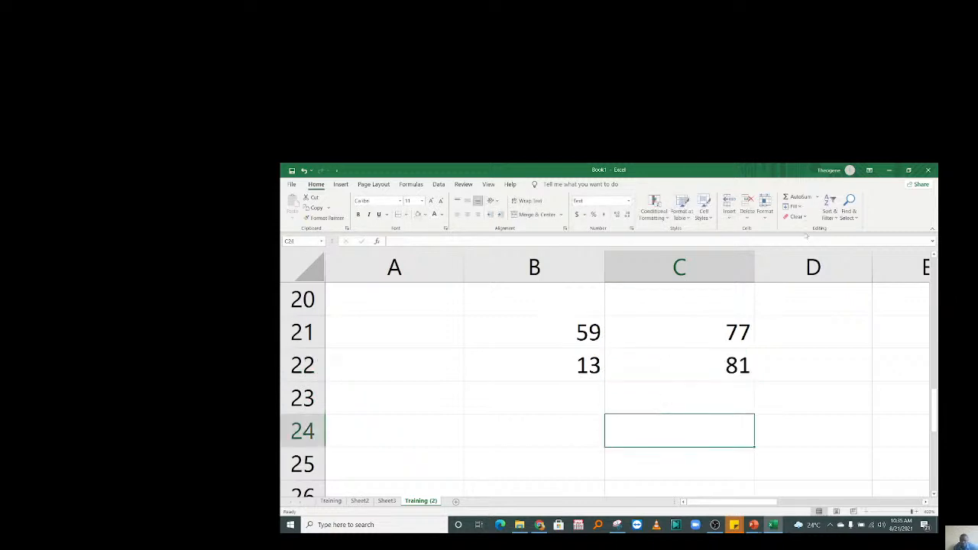
{"action": "left_click", "coordinate": [811, 368]}
{"action": "key", "text": "Right"}
{"action": "key", "text": "Right"}
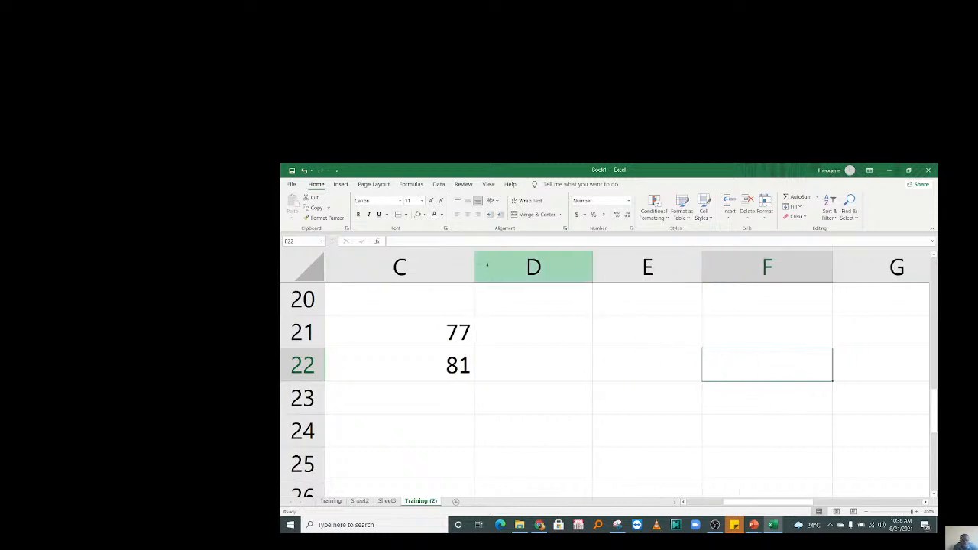
Narrow column C and enter =B21+C21 in D21, giving 136.
{"action": "left_click_drag", "start_coordinate": [474, 260], "coordinate": [394, 260]}
{"action": "left_click", "coordinate": [432, 362]}
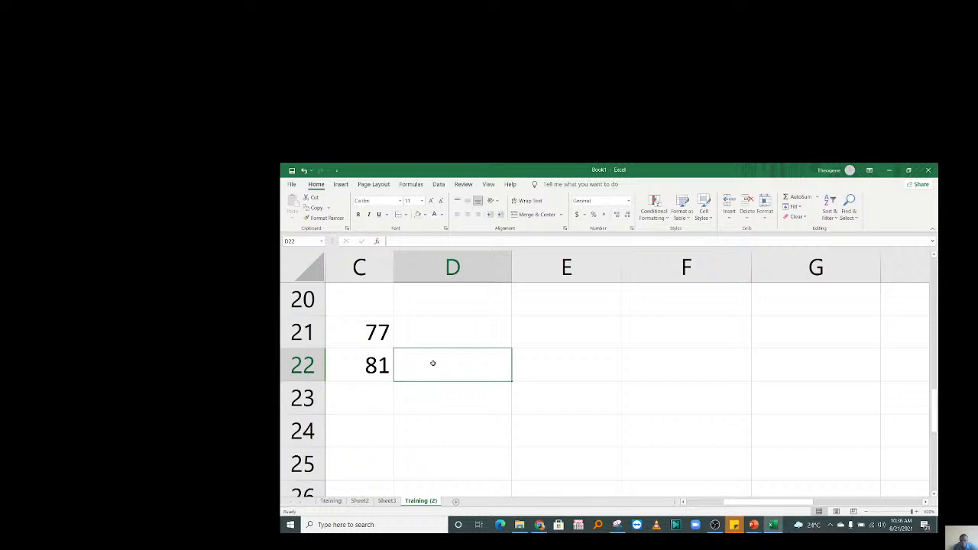
{"action": "scroll", "coordinate": [433, 363], "scroll_direction": "left", "scroll_amount": 2}
{"action": "left_click", "coordinate": [720, 339]}
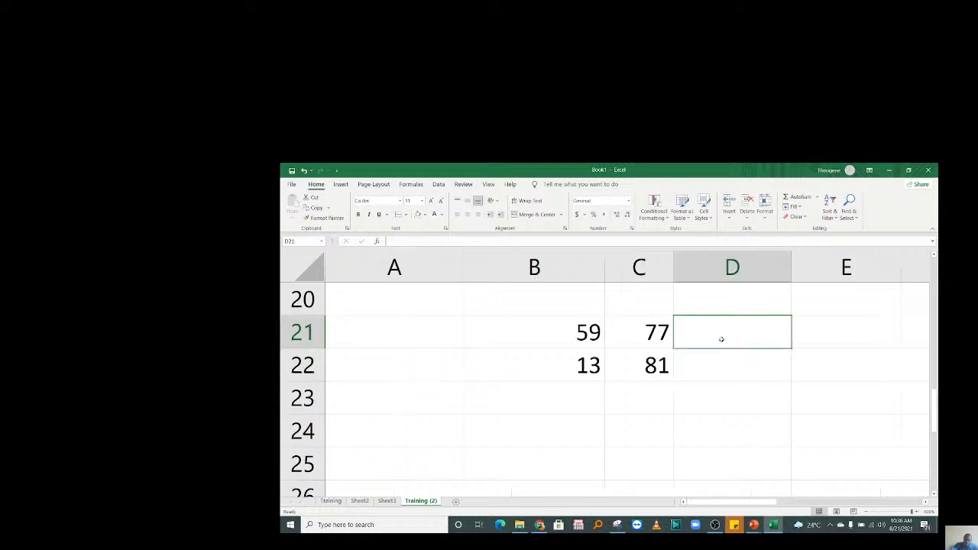
{"action": "type", "text": "="}
{"action": "left_click", "coordinate": [582, 341]}
{"action": "type", "text": "+"}
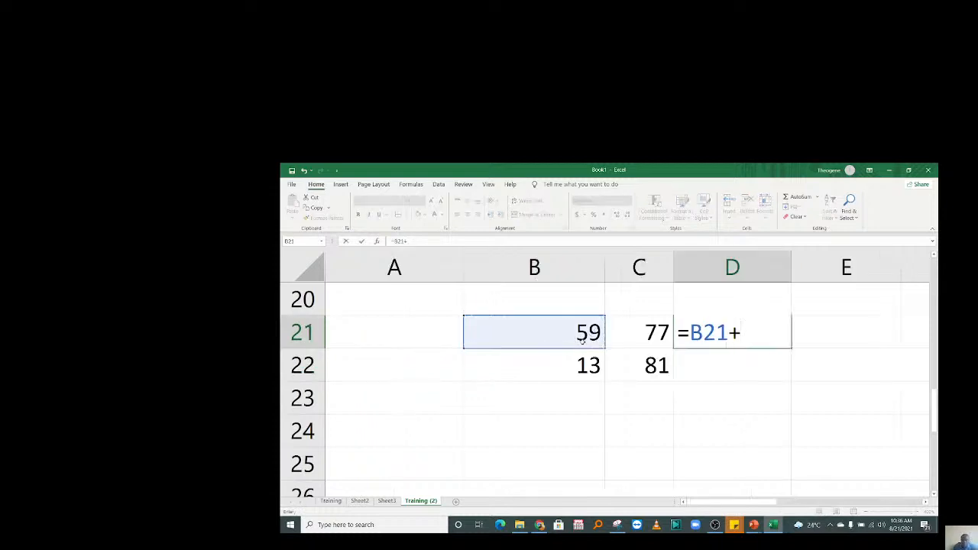
{"action": "left_click", "coordinate": [649, 329]}
{"action": "key", "text": "Return"}
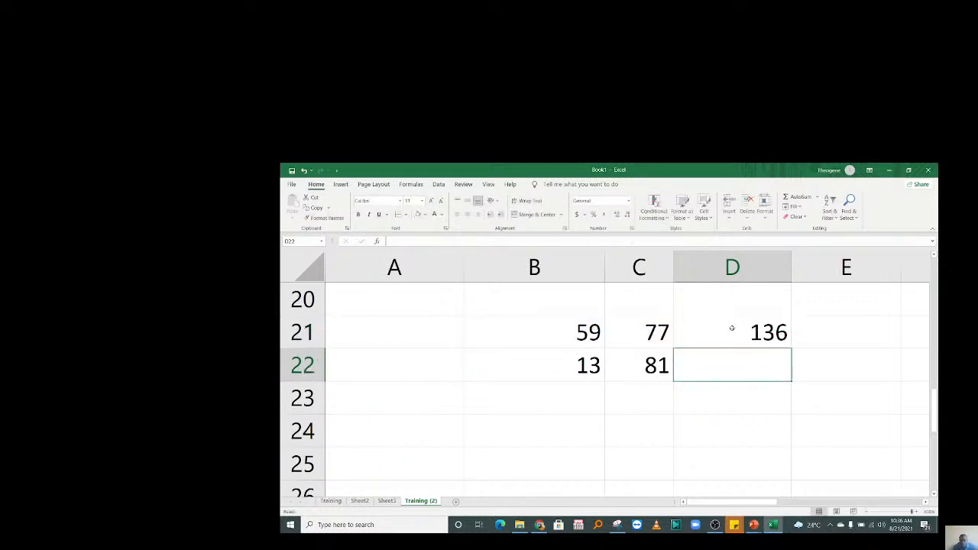
Fill D21's sum formula down to D22, giving 94.
{"action": "left_click", "coordinate": [731, 328]}
{"action": "left_click_drag", "start_coordinate": [793, 349], "coordinate": [791, 373]}
{"action": "left_click", "coordinate": [550, 366]}
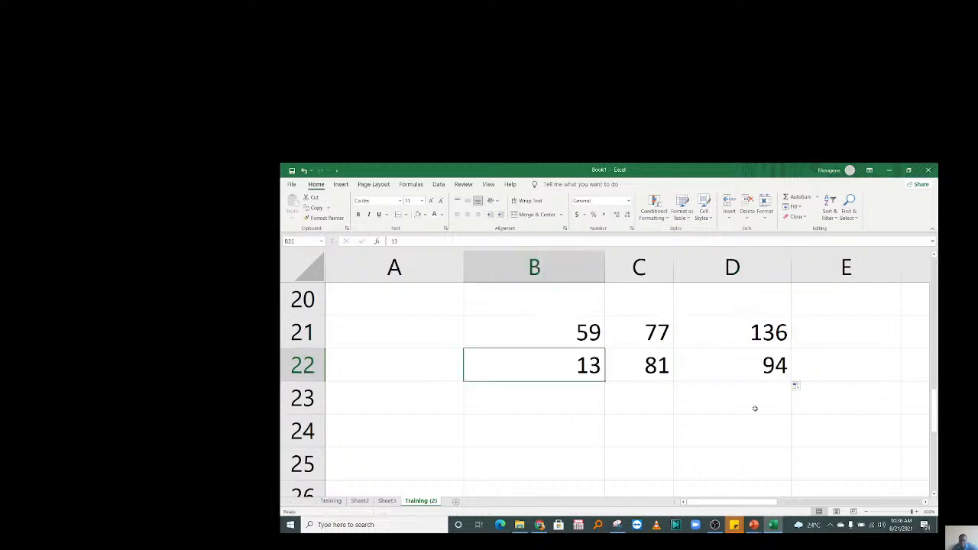
{"action": "left_click", "coordinate": [647, 430]}
{"action": "type", "text": "="}
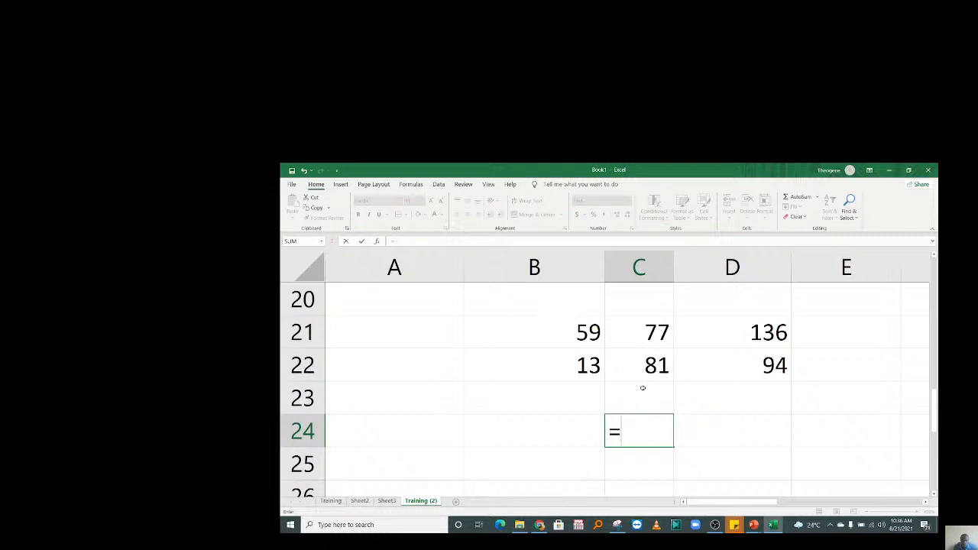
Enter =SQRT(C22) in cell C24.
{"action": "type", "text": "SQ"}
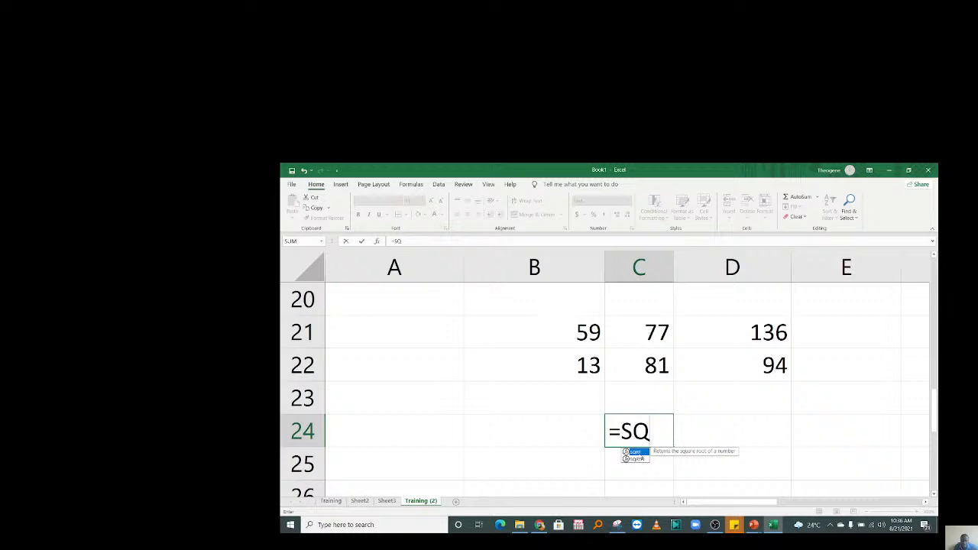
{"action": "double_click", "coordinate": [633, 452]}
{"action": "left_click", "coordinate": [630, 355]}
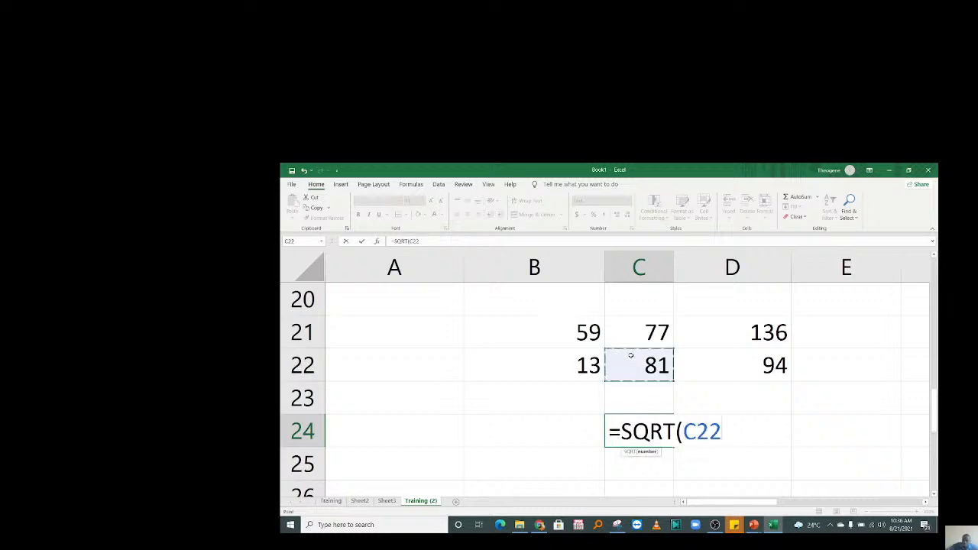
{"action": "type", "text": ")"}
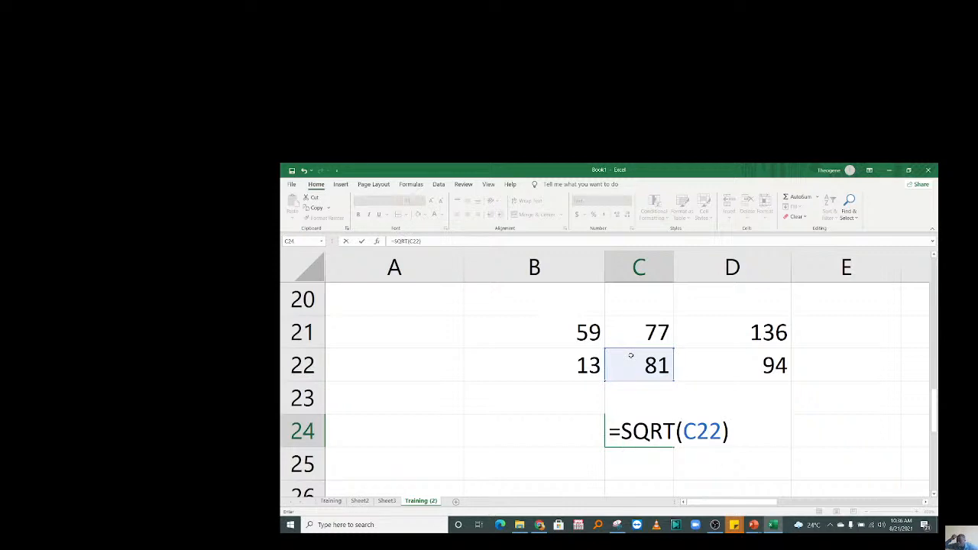
{"action": "key", "text": "Return"}
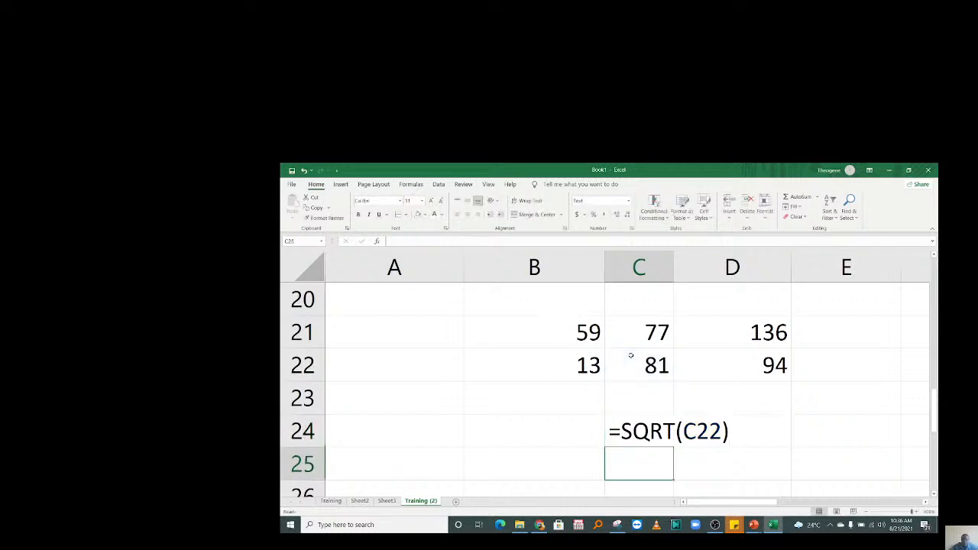
Switch C24 to General format and re-enter =SQRT(C22) so it shows 9.
{"action": "left_click", "coordinate": [634, 440]}
{"action": "left_click", "coordinate": [738, 430]}
{"action": "left_click", "coordinate": [633, 432]}
{"action": "type", "text": "="}
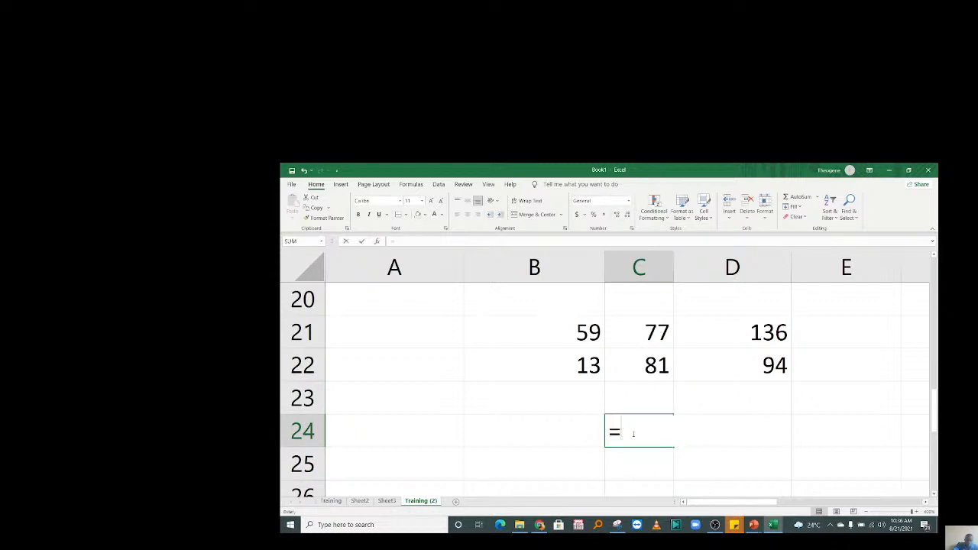
{"action": "type", "text": "S"}
{"action": "key", "text": "Escape"}
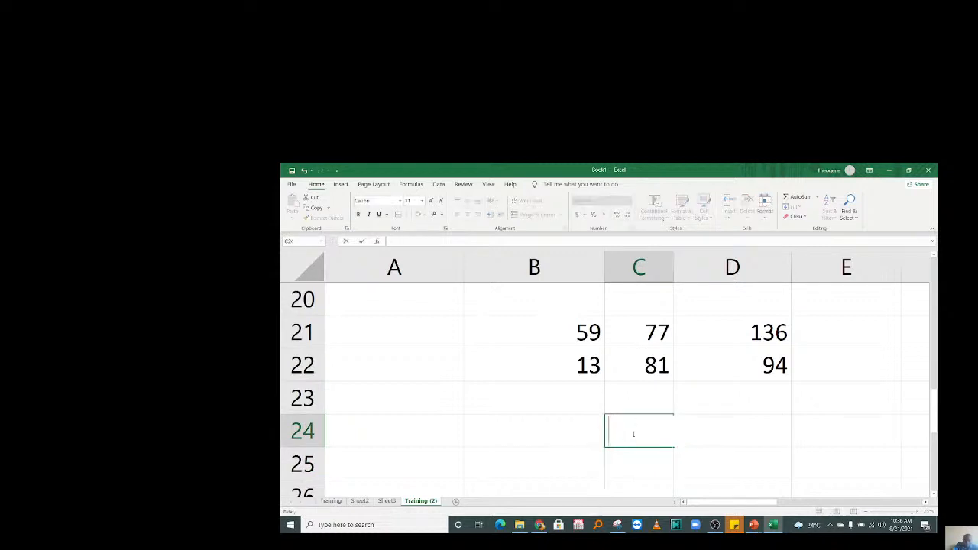
{"action": "type", "text": "=SQ"}
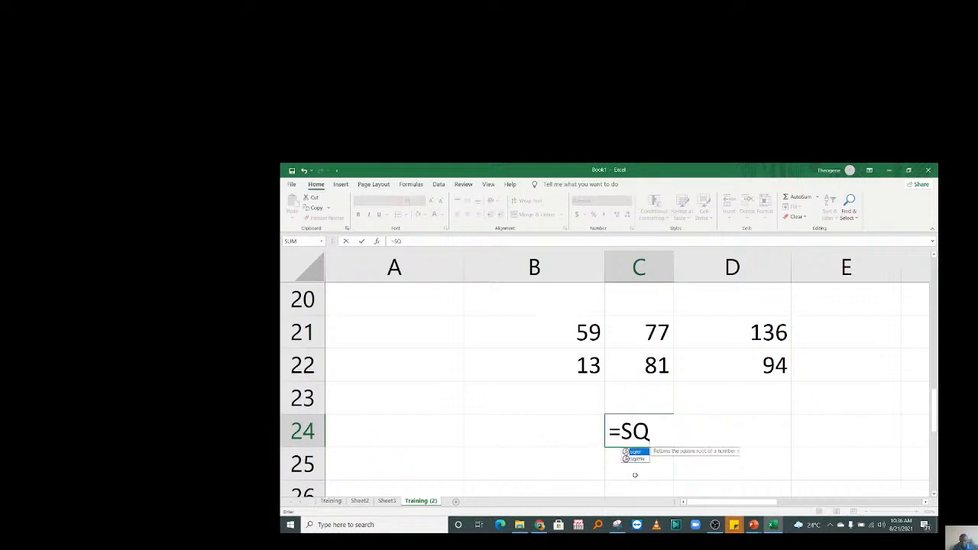
{"action": "key", "text": "Tab"}
{"action": "left_click", "coordinate": [634, 364]}
{"action": "key", "text": "Return"}
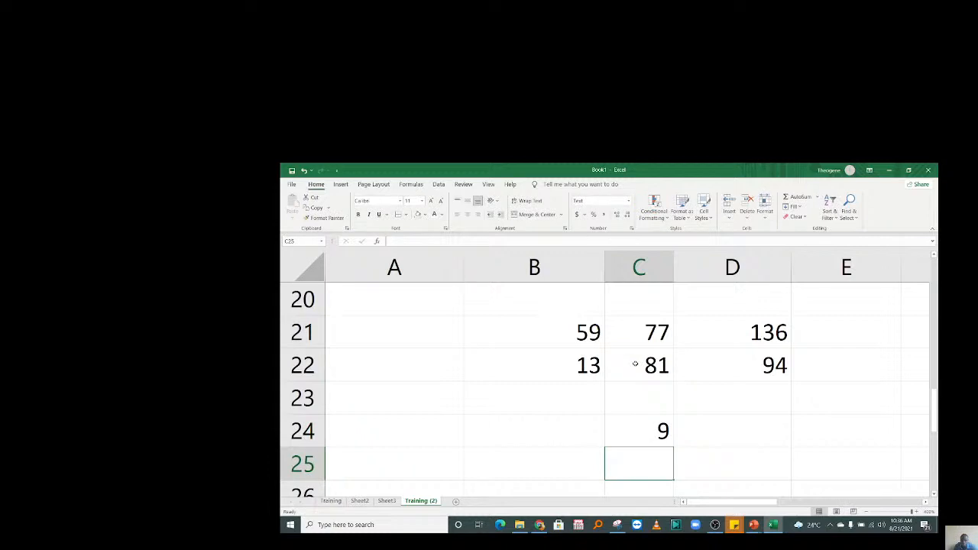
{"action": "left_click", "coordinate": [739, 433]}
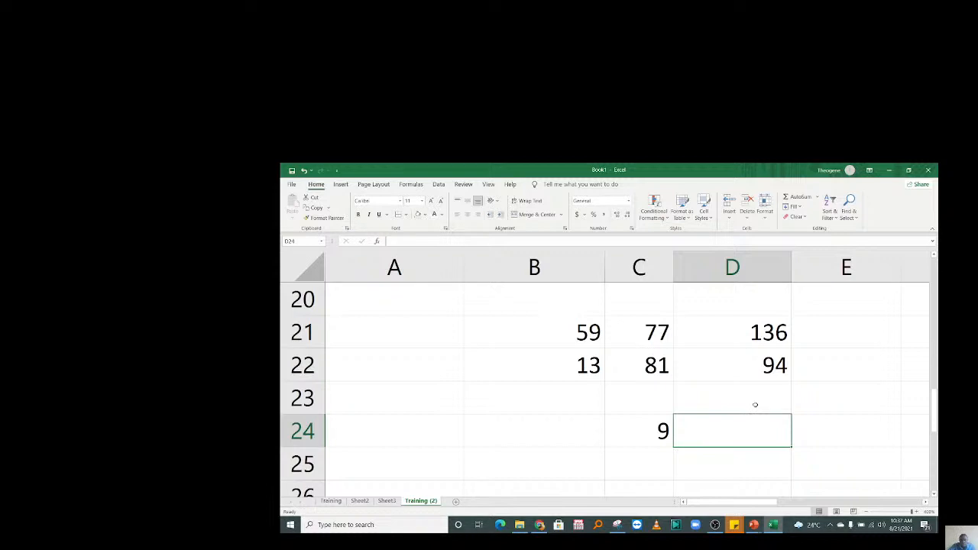
Copy 13, 81 and 94 from row 22 into E21:G21.
{"action": "left_click_drag", "start_coordinate": [592, 358], "coordinate": [773, 353]}
{"action": "key", "text": "ctrl+c"}
{"action": "left_click_drag", "start_coordinate": [795, 501], "coordinate": [775, 500]}
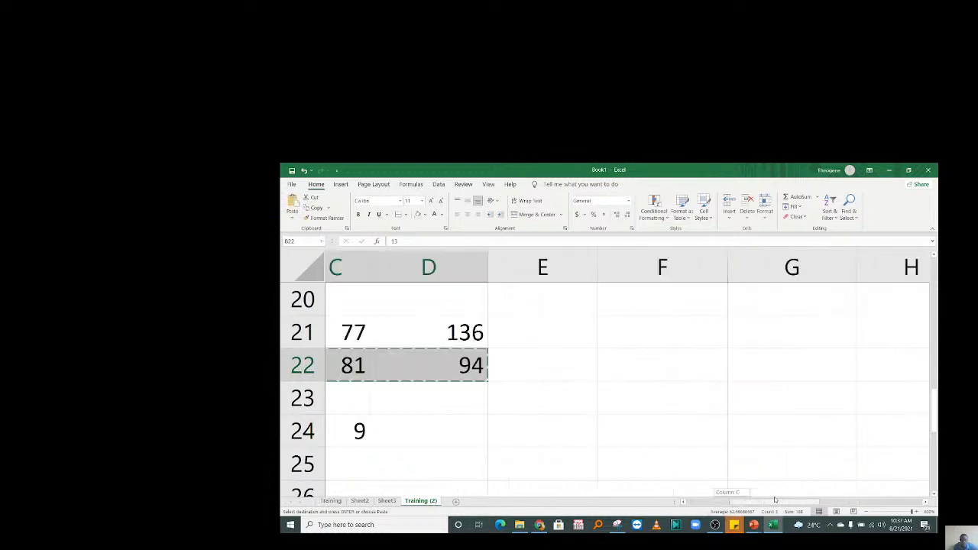
{"action": "left_click_drag", "start_coordinate": [565, 332], "coordinate": [829, 331]}
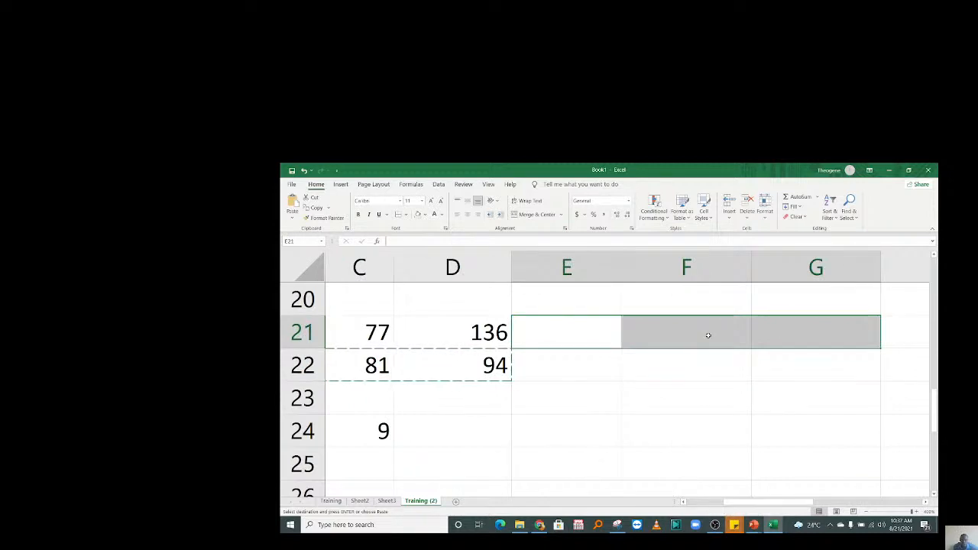
{"action": "right_click", "coordinate": [707, 335]}
{"action": "left_click", "coordinate": [741, 327]}
Clear the leftover values in the rows below row 21.
{"action": "left_click_drag", "start_coordinate": [507, 375], "coordinate": [339, 459]}
{"action": "key", "text": "Delete"}
{"action": "left_click", "coordinate": [639, 366]}
{"action": "left_click_drag", "start_coordinate": [746, 501], "coordinate": [798, 502]}
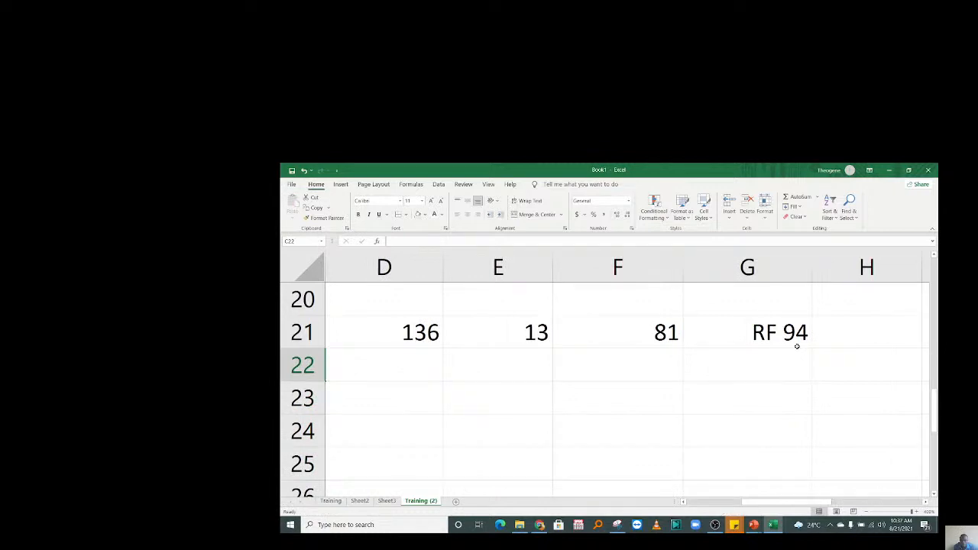
{"action": "left_click", "coordinate": [797, 344]}
{"action": "left_click", "coordinate": [731, 398]}
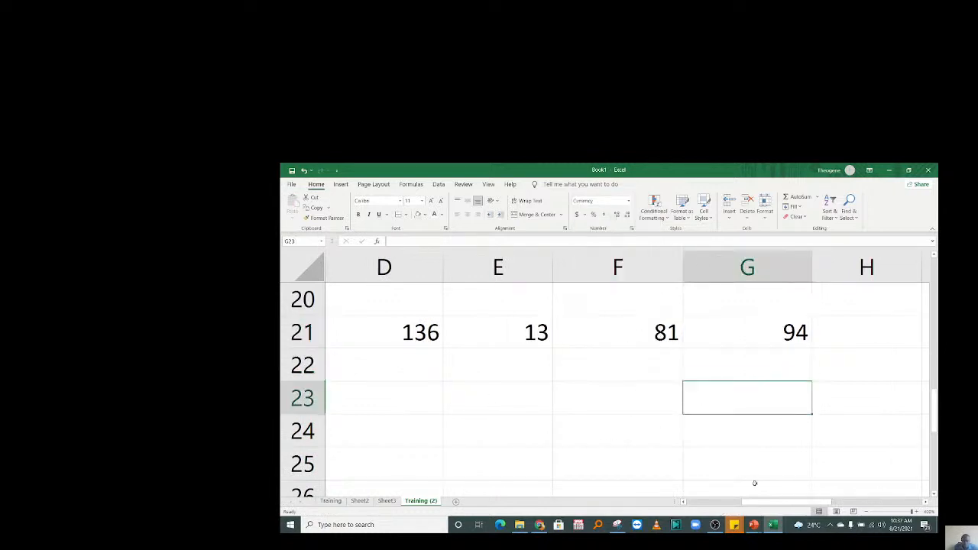
Narrow columns B, D, E, F and G to fit the row 21 numbers.
{"action": "left_click_drag", "start_coordinate": [680, 254], "coordinate": [624, 252]}
{"action": "left_click_drag", "start_coordinate": [753, 255], "coordinate": [693, 260]}
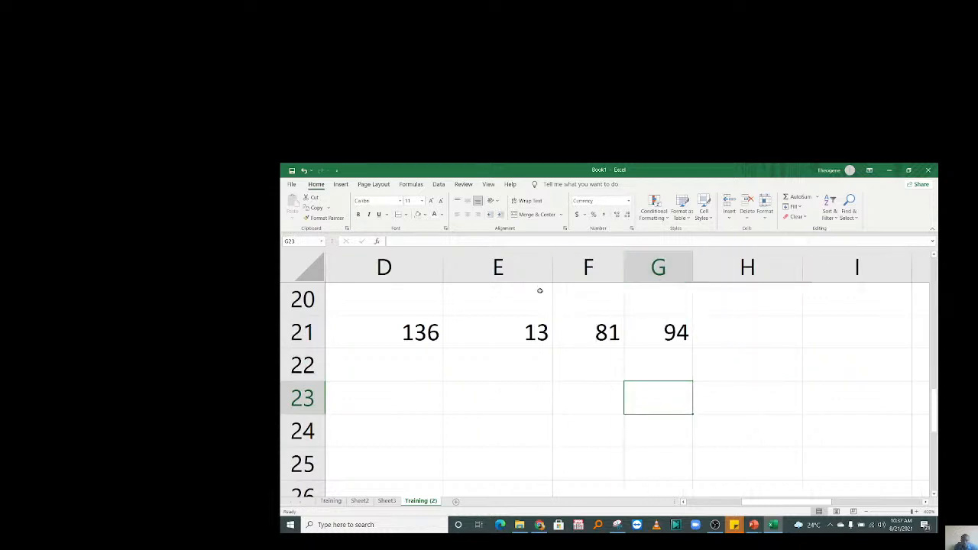
{"action": "left_click_drag", "start_coordinate": [553, 252], "coordinate": [525, 252]}
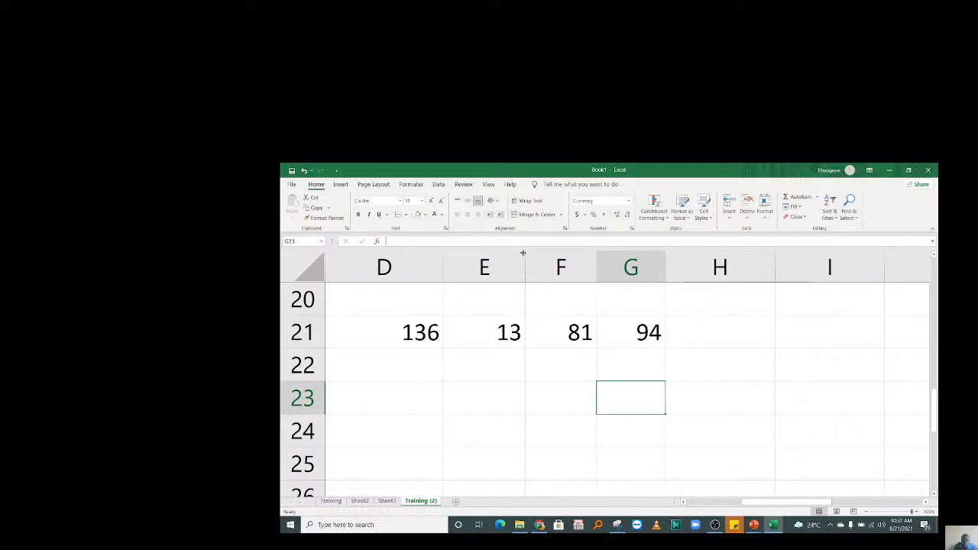
{"action": "left_click_drag", "start_coordinate": [443, 253], "coordinate": [380, 253]}
{"action": "left_click", "coordinate": [505, 423]}
{"action": "key", "text": "Left"}
{"action": "key", "text": "Left"}
{"action": "key", "text": "Left"}
{"action": "key", "text": "Left"}
{"action": "key", "text": "Left"}
{"action": "left_click_drag", "start_coordinate": [598, 260], "coordinate": [519, 263]}
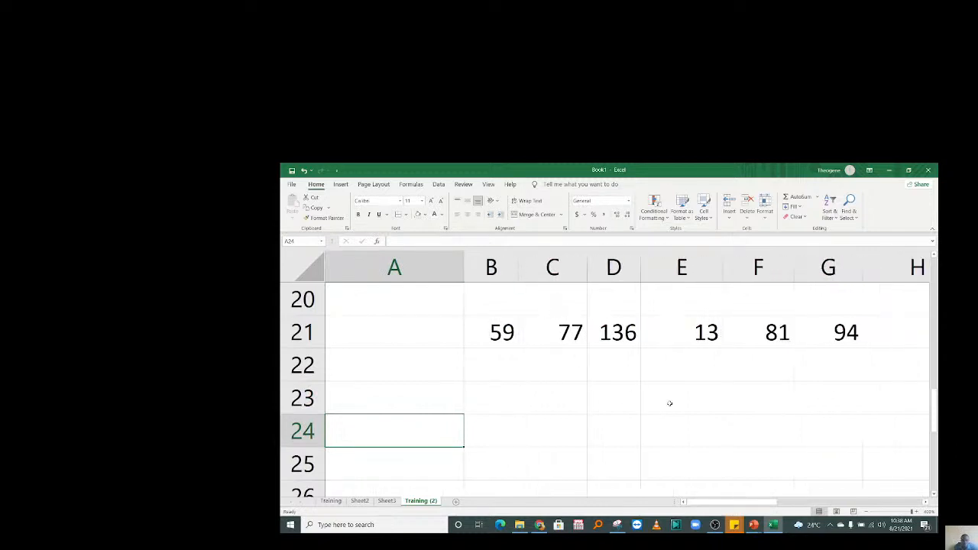
{"action": "left_click", "coordinate": [670, 402]}
{"action": "left_click", "coordinate": [833, 368]}
{"action": "left_click_drag", "start_coordinate": [497, 335], "coordinate": [868, 327]}
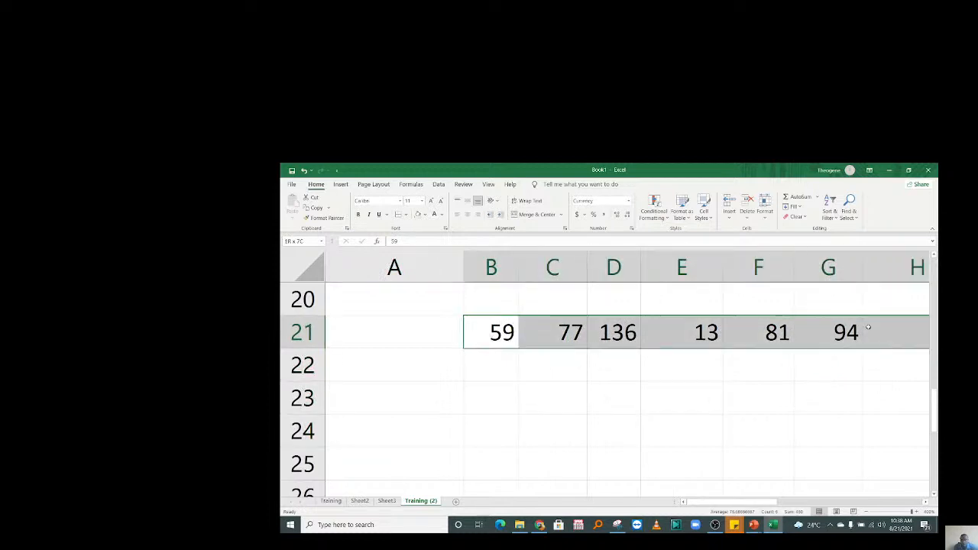
{"action": "left_click", "coordinate": [868, 327]}
{"action": "left_click_drag", "start_coordinate": [764, 504], "coordinate": [801, 504]}
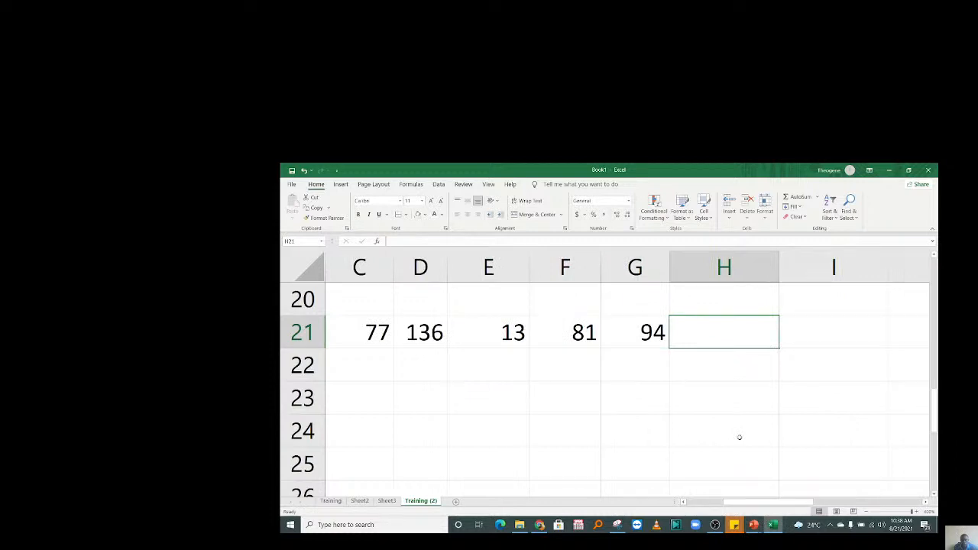
{"action": "type", "text": "=MEAN"}
{"action": "key", "text": "BackSpace"}
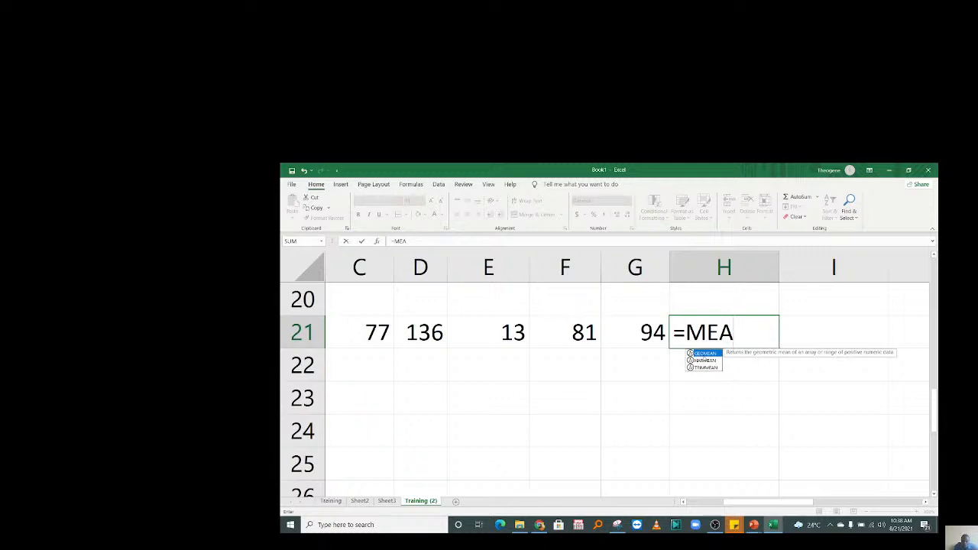
{"action": "key", "text": "Tab"}
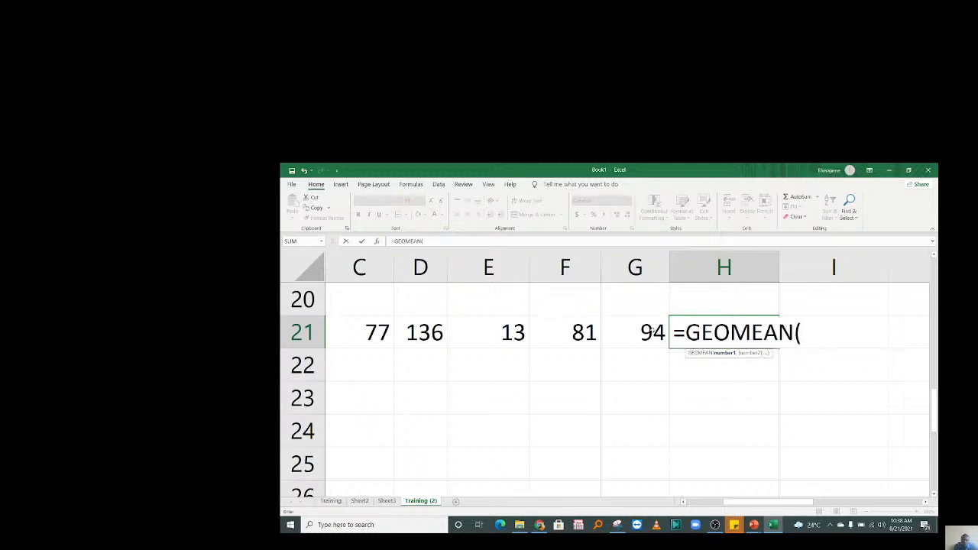
{"action": "left_click_drag", "start_coordinate": [650, 330], "coordinate": [491, 331]}
{"action": "key", "text": "Return"}
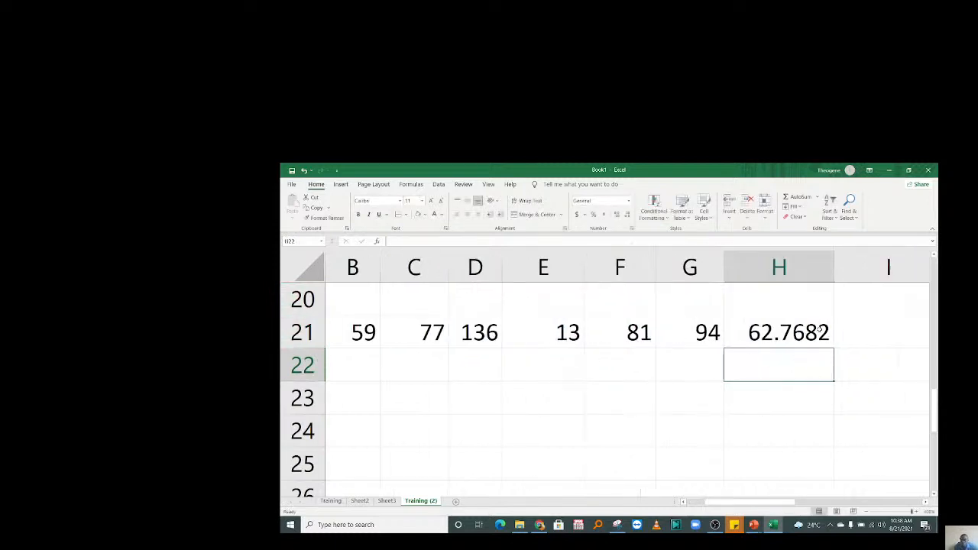
{"action": "left_click_drag", "start_coordinate": [696, 334], "coordinate": [507, 338]}
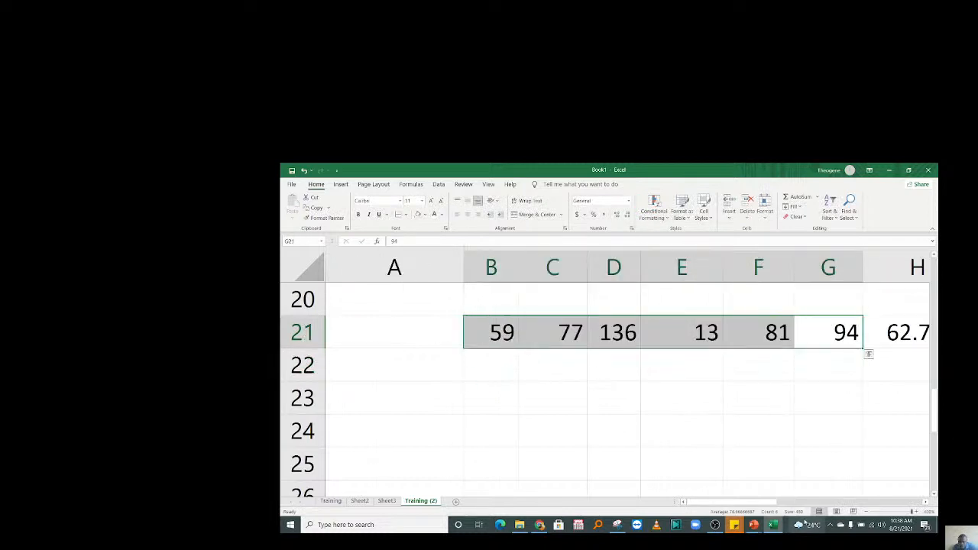
{"action": "left_click", "coordinate": [580, 389]}
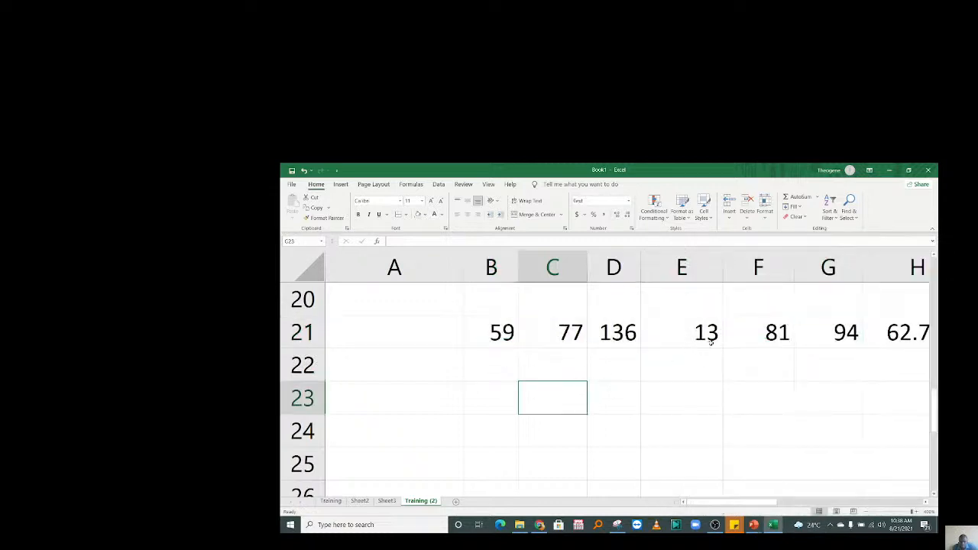
{"action": "left_click", "coordinate": [757, 363]}
{"action": "left_click", "coordinate": [893, 362]}
{"action": "key", "text": "Right"}
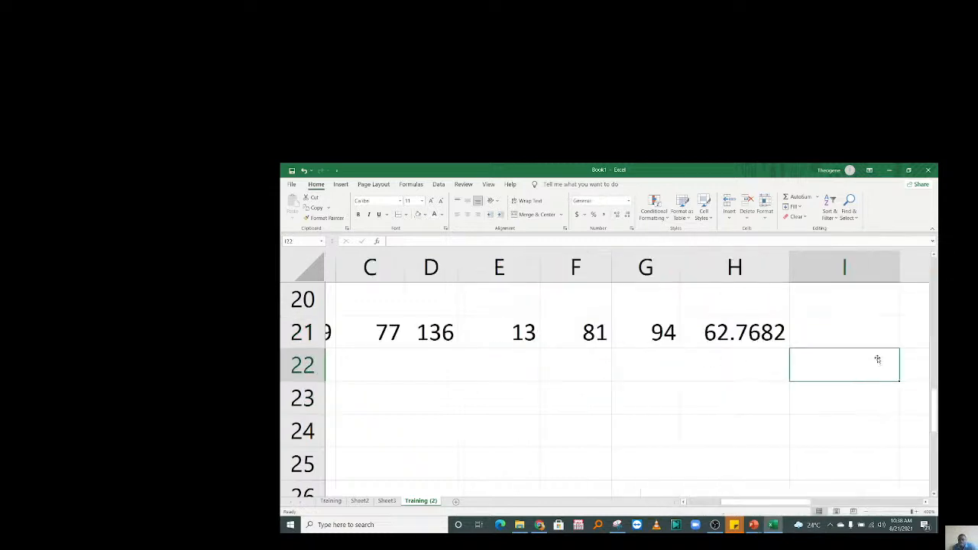
{"action": "key", "text": "Right"}
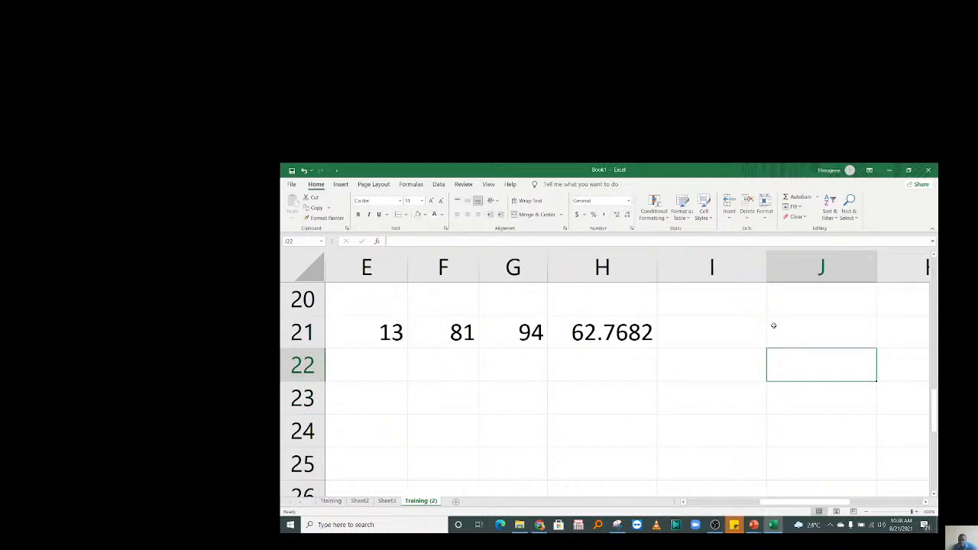
{"action": "left_click", "coordinate": [611, 334]}
{"action": "key", "text": "Delete"}
{"action": "left_click", "coordinate": [588, 417]}
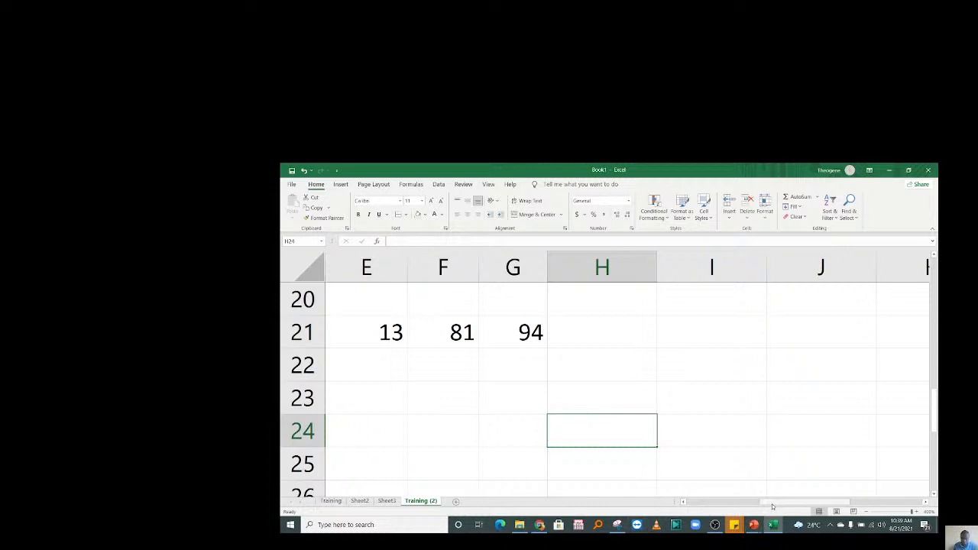
{"action": "left_click_drag", "start_coordinate": [772, 505], "coordinate": [697, 504]}
{"action": "left_click_drag", "start_coordinate": [933, 405], "coordinate": [938, 400]}
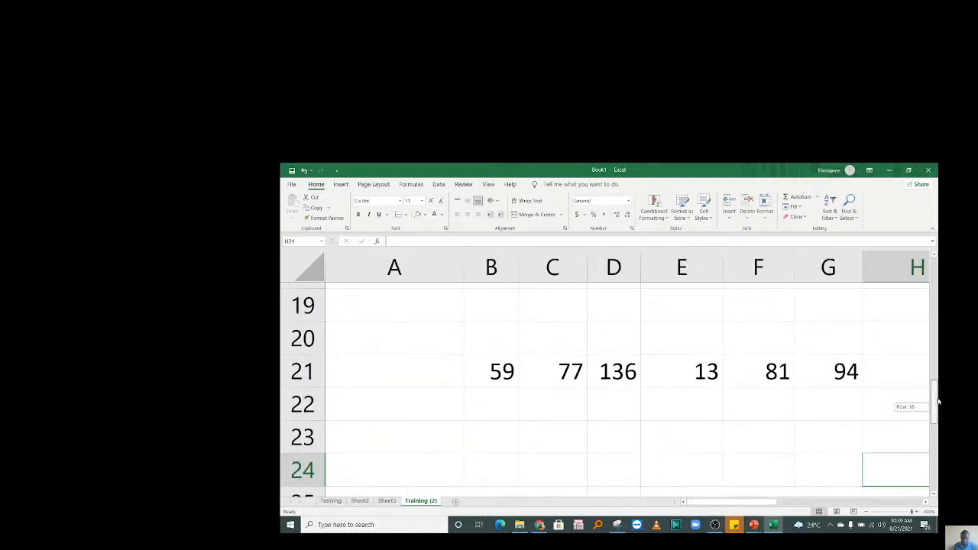
{"action": "left_click", "coordinate": [584, 410]}
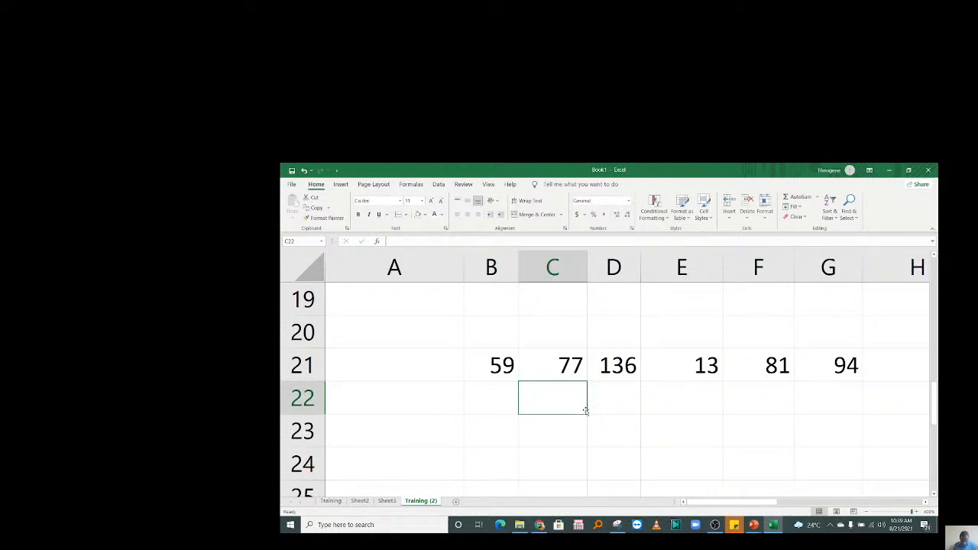
{"action": "left_click", "coordinate": [686, 421]}
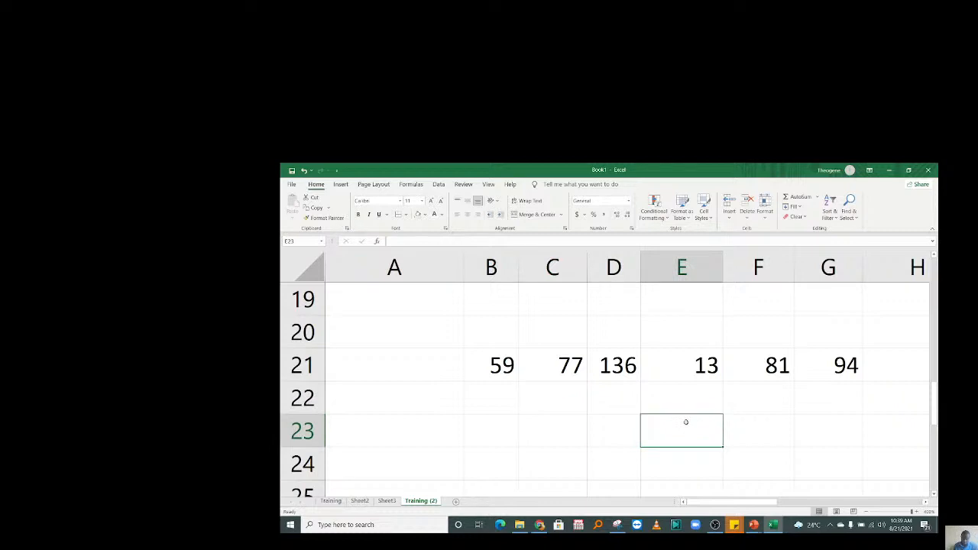
{"action": "left_click", "coordinate": [566, 368]}
{"action": "left_click_drag", "start_coordinate": [876, 365], "coordinate": [462, 361]}
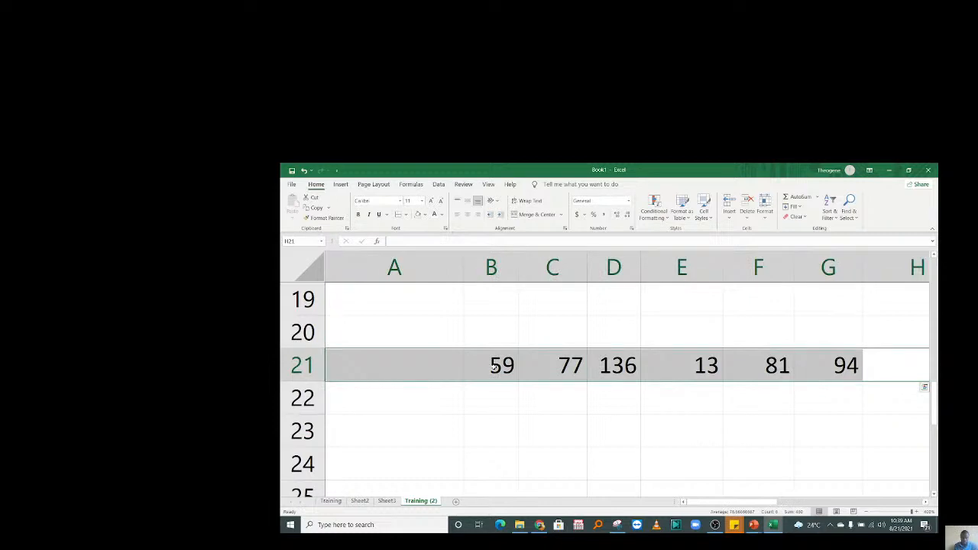
{"action": "left_click", "coordinate": [617, 438]}
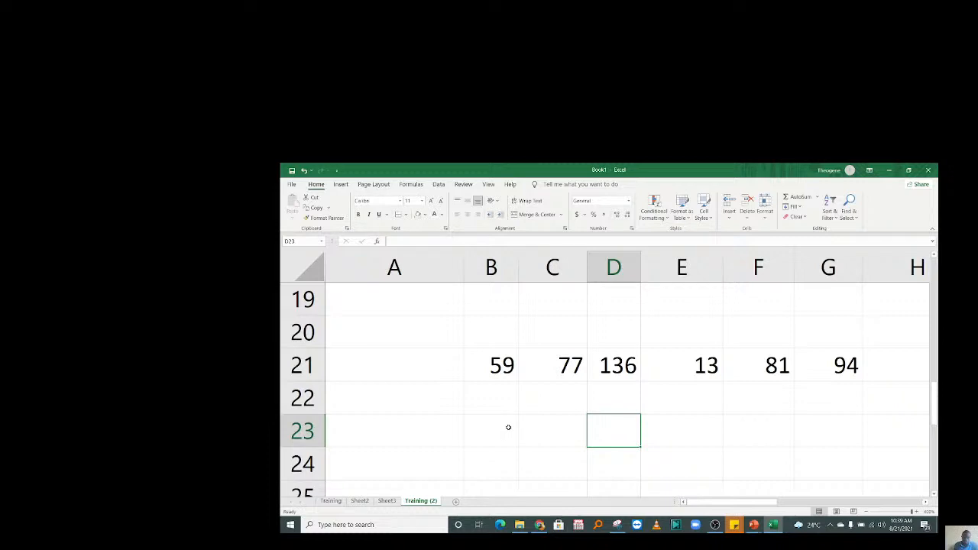
{"action": "left_click", "coordinate": [532, 431]}
Enter the formula =B21+C21-(D21*E21)/G21 in C23.
{"action": "double_click", "coordinate": [533, 430]}
{"action": "type", "text": "="}
{"action": "key", "text": "BackSpace"}
{"action": "type", "text": "="}
{"action": "left_click", "coordinate": [497, 370]}
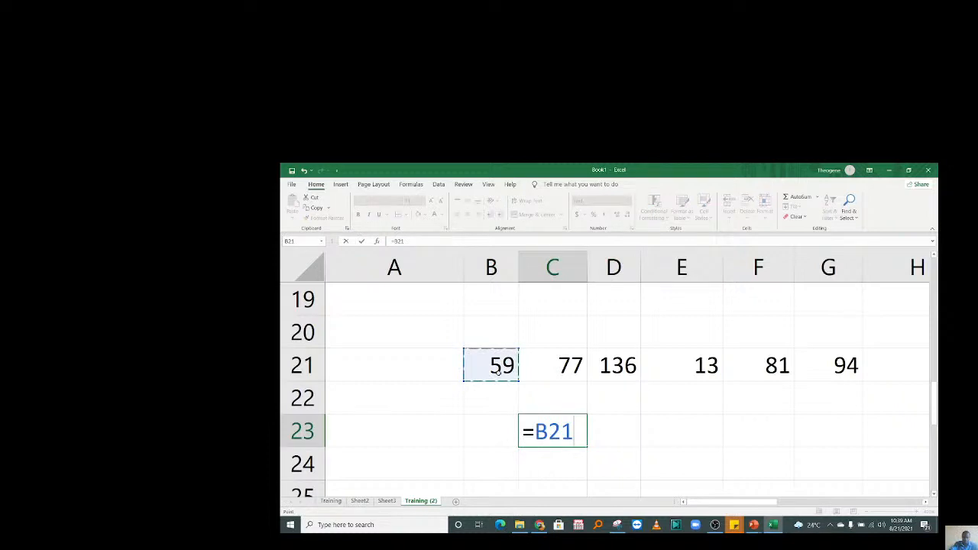
{"action": "type", "text": "+"}
{"action": "left_click", "coordinate": [555, 378]}
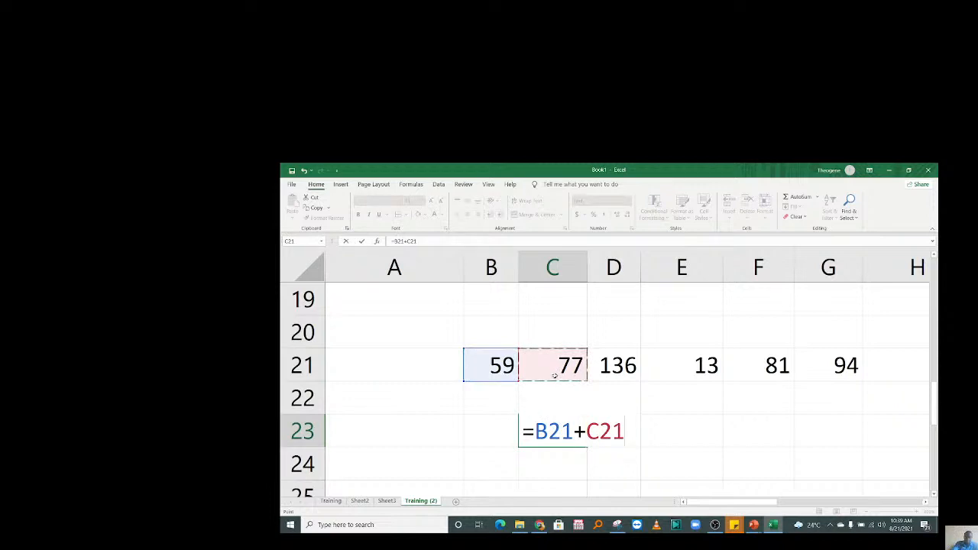
{"action": "type", "text": "-"}
{"action": "left_click", "coordinate": [615, 367]}
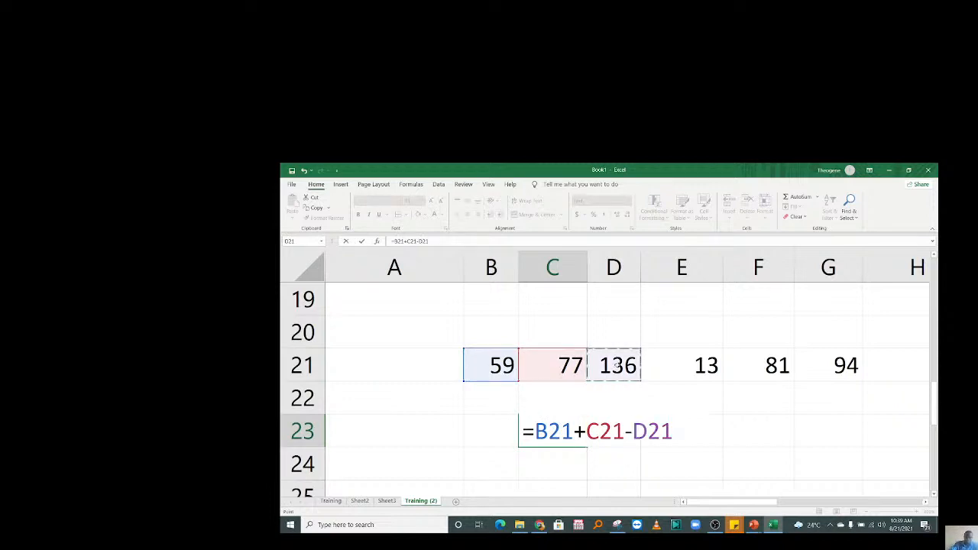
{"action": "type", "text": "*"}
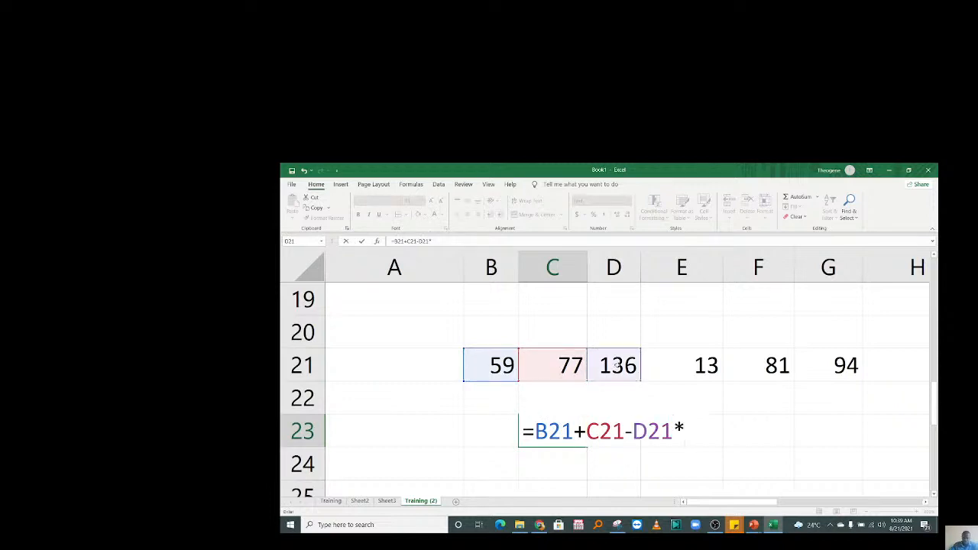
{"action": "left_click", "coordinate": [632, 432]}
{"action": "type", "text": "("}
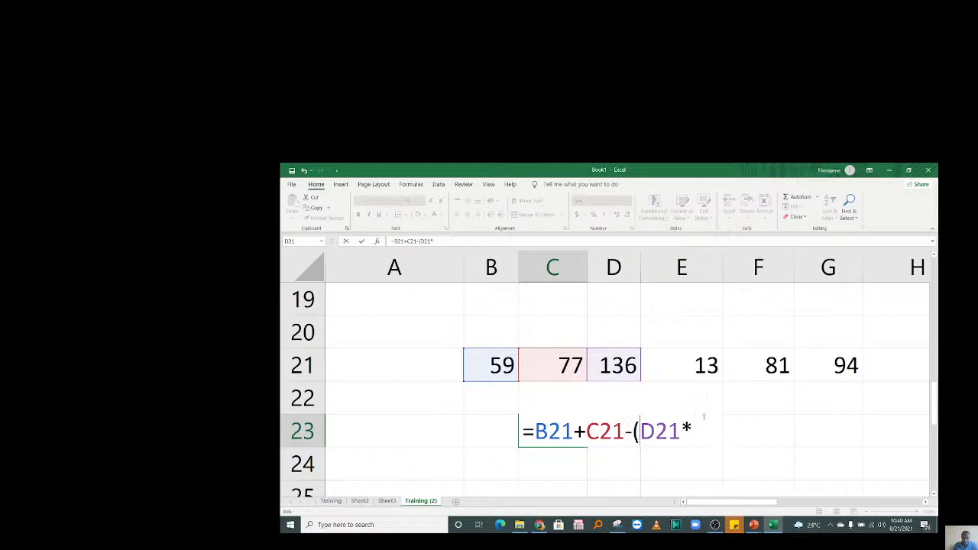
{"action": "left_click", "coordinate": [692, 367]}
{"action": "type", "text": ")"}
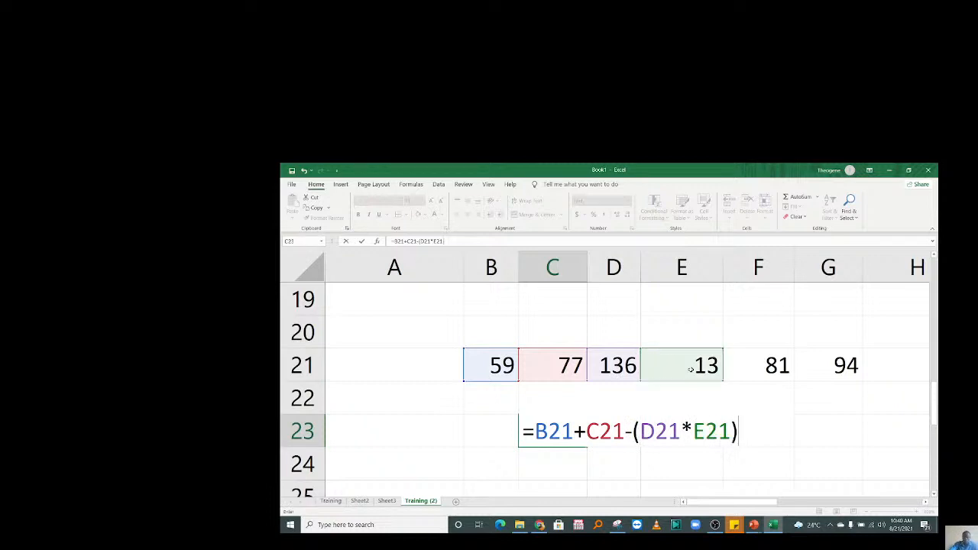
{"action": "type", "text": "/"}
{"action": "left_click", "coordinate": [831, 365]}
{"action": "key", "text": "Return"}
Set C23's number format to General and re-enter the formula so it shows 117.
{"action": "left_click", "coordinate": [554, 430]}
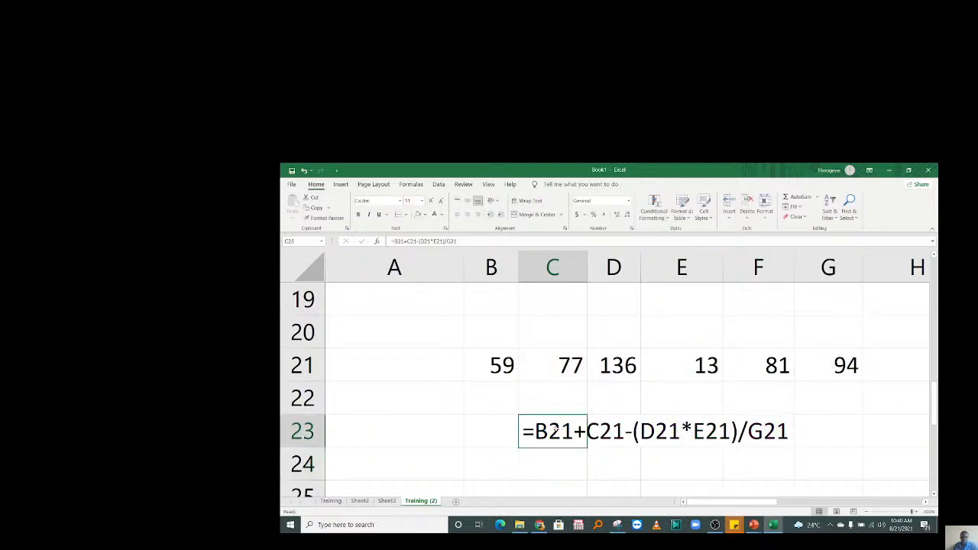
{"action": "left_click", "coordinate": [628, 200]}
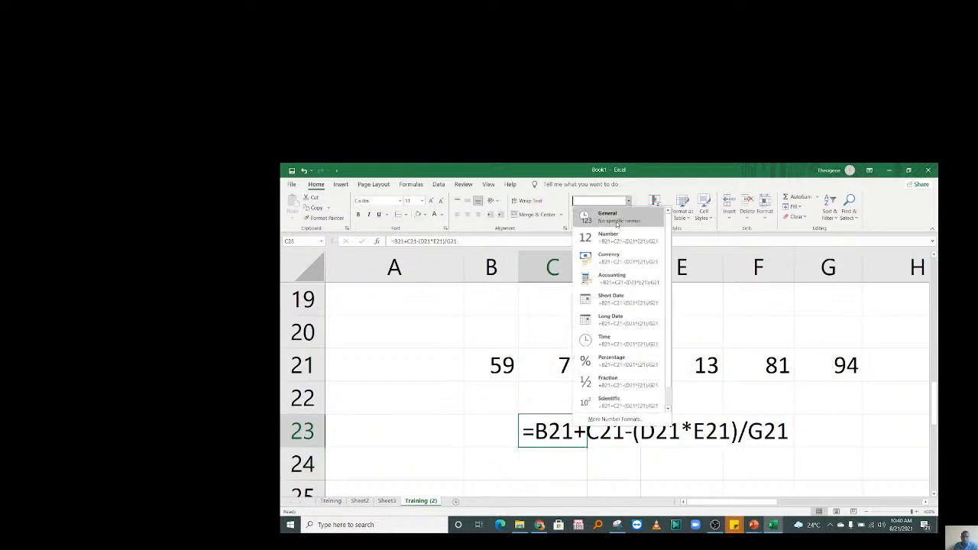
{"action": "left_click", "coordinate": [616, 223]}
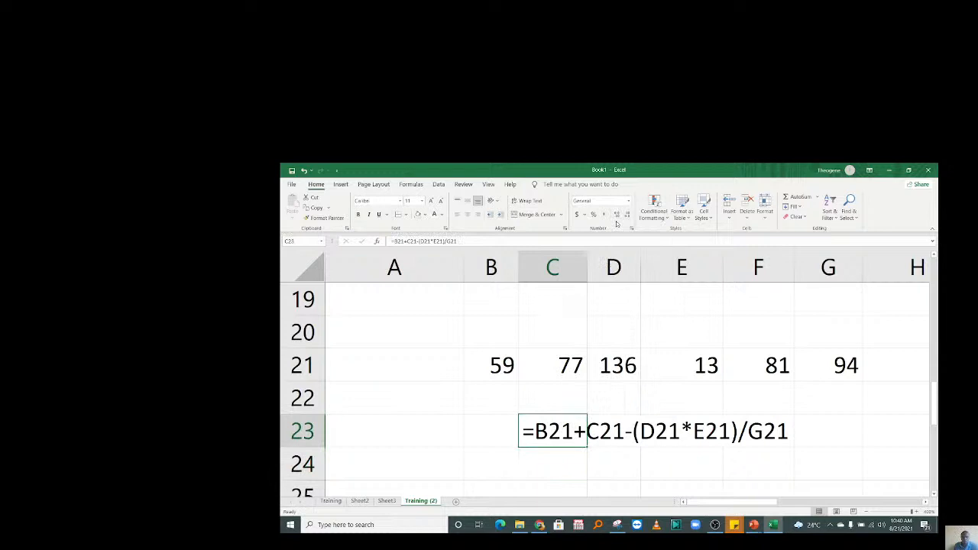
{"action": "double_click", "coordinate": [547, 431]}
{"action": "left_click_drag", "start_coordinate": [522, 431], "coordinate": [834, 449]}
{"action": "key", "text": "Return"}
{"action": "key", "text": "Up"}
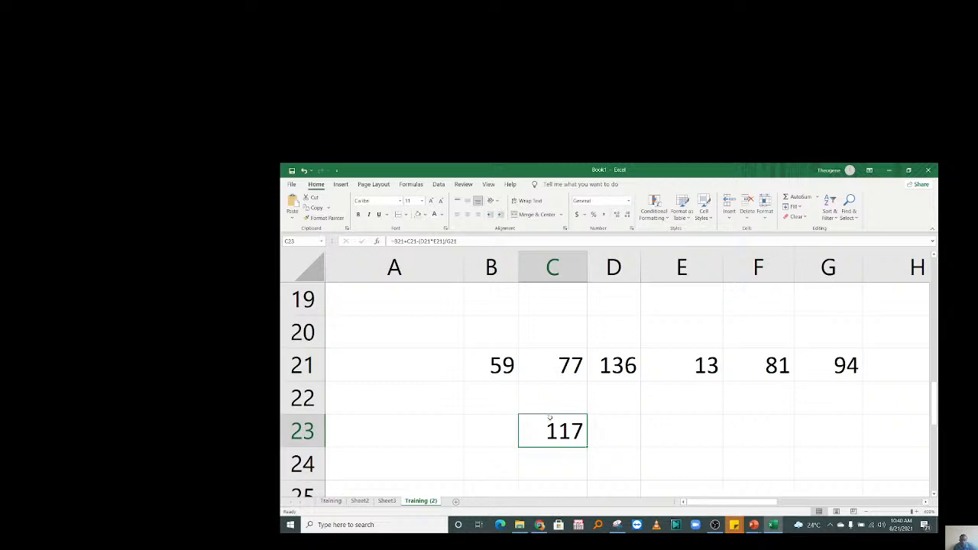
{"action": "left_click_drag", "start_coordinate": [493, 367], "coordinate": [863, 425]}
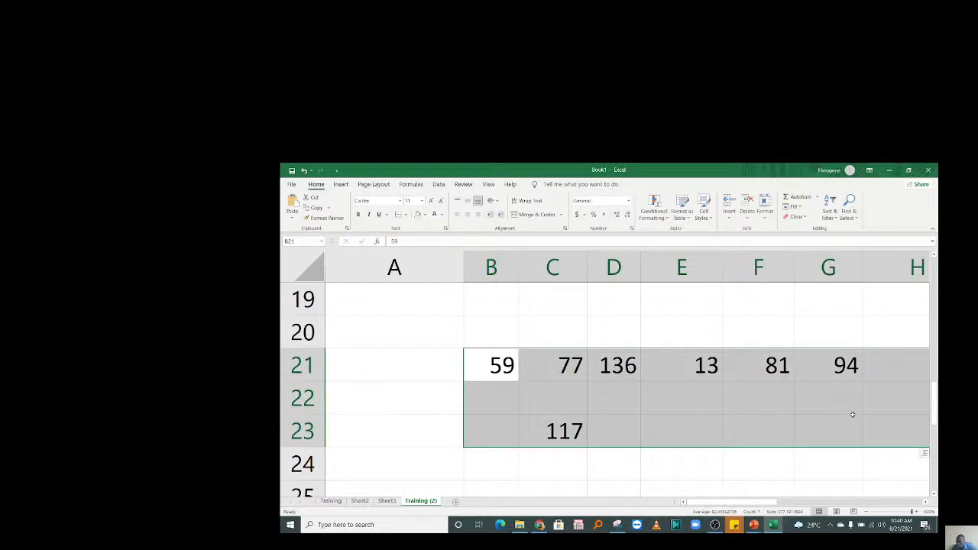
Clear B21:H23 and type Seasons as the heading in B20.
{"action": "key", "text": "Delete"}
{"action": "left_click", "coordinate": [545, 339]}
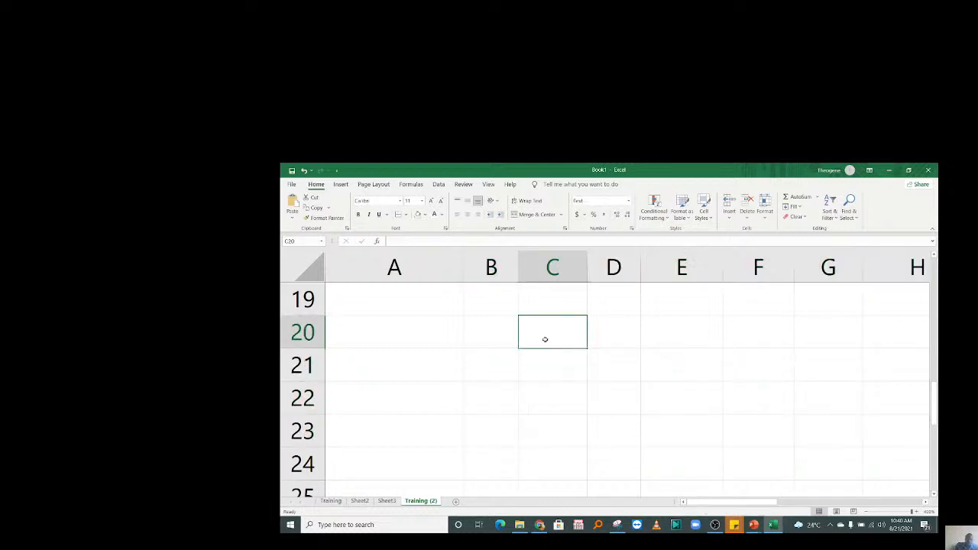
{"action": "left_click", "coordinate": [478, 340]}
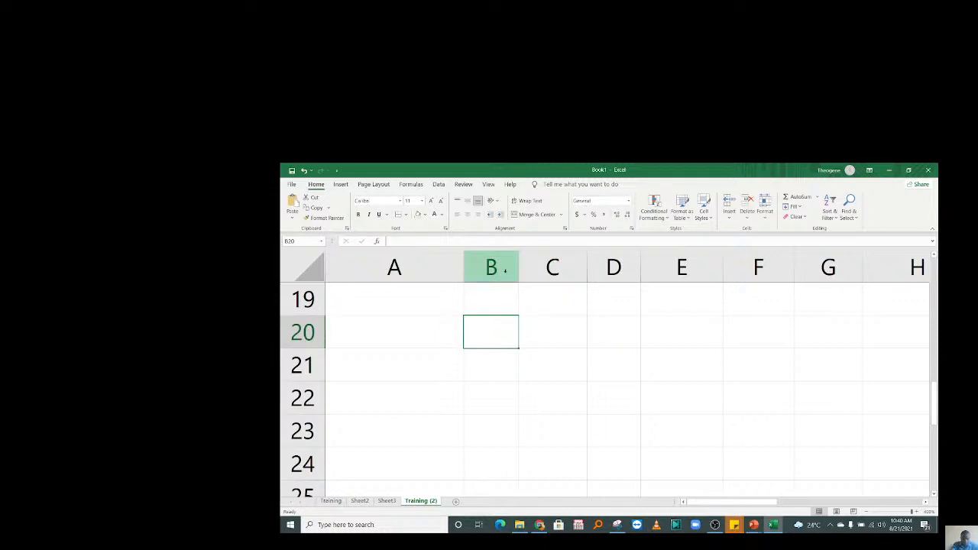
{"action": "type", "text": "Sea"}
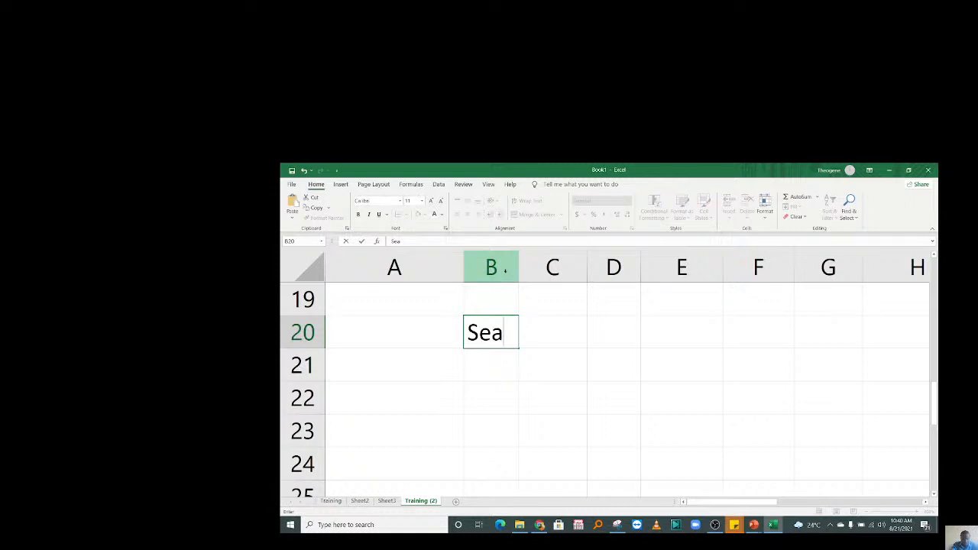
{"action": "type", "text": "sons"}
{"action": "left_click", "coordinate": [538, 392]}
Change the B20 heading to Products and narrow column A.
{"action": "left_click", "coordinate": [501, 361]}
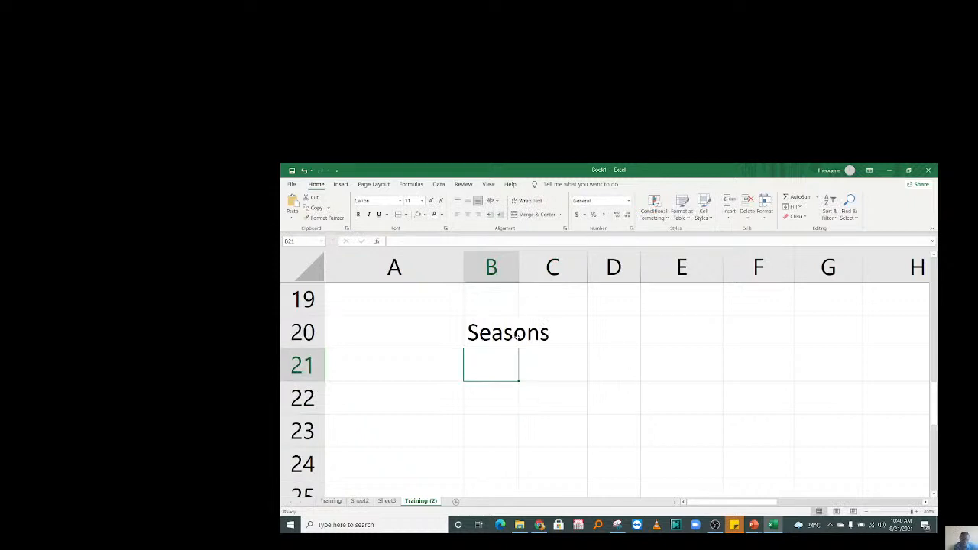
{"action": "left_click", "coordinate": [516, 337]}
{"action": "type", "text": "Products"}
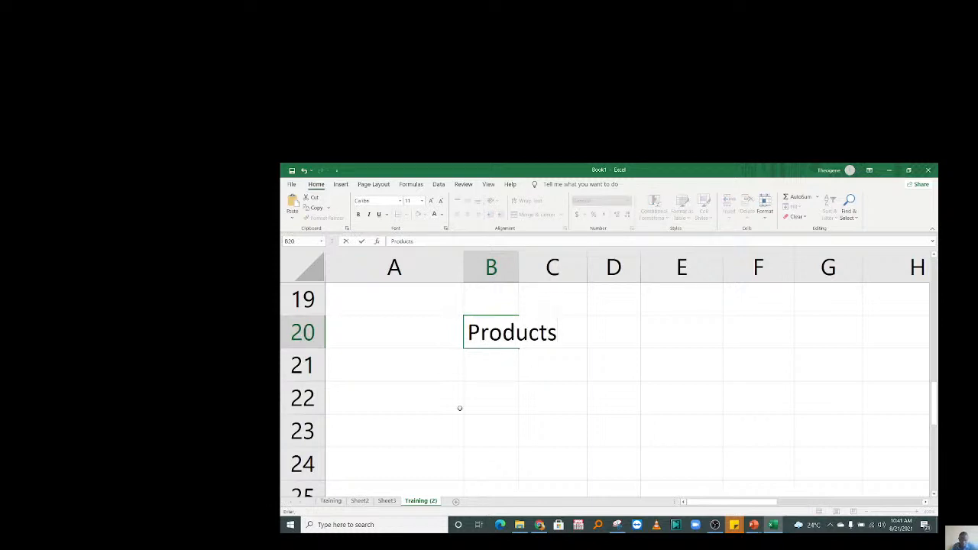
{"action": "left_click", "coordinate": [460, 367]}
{"action": "left_click_drag", "start_coordinate": [463, 266], "coordinate": [367, 266]}
{"action": "left_click_drag", "start_coordinate": [518, 364], "coordinate": [307, 351]}
{"action": "left_click", "coordinate": [394, 396]}
Insert a blank column before column A so Products shifts to C20.
{"action": "left_click", "coordinate": [345, 252]}
{"action": "right_click", "coordinate": [344, 251]}
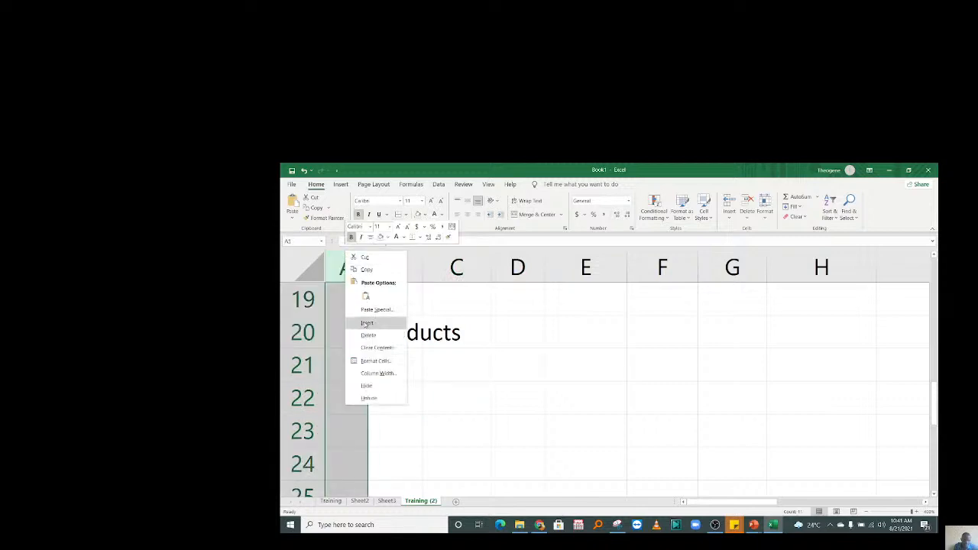
{"action": "left_click", "coordinate": [365, 325]}
{"action": "left_click", "coordinate": [509, 406]}
{"action": "left_click", "coordinate": [616, 363]}
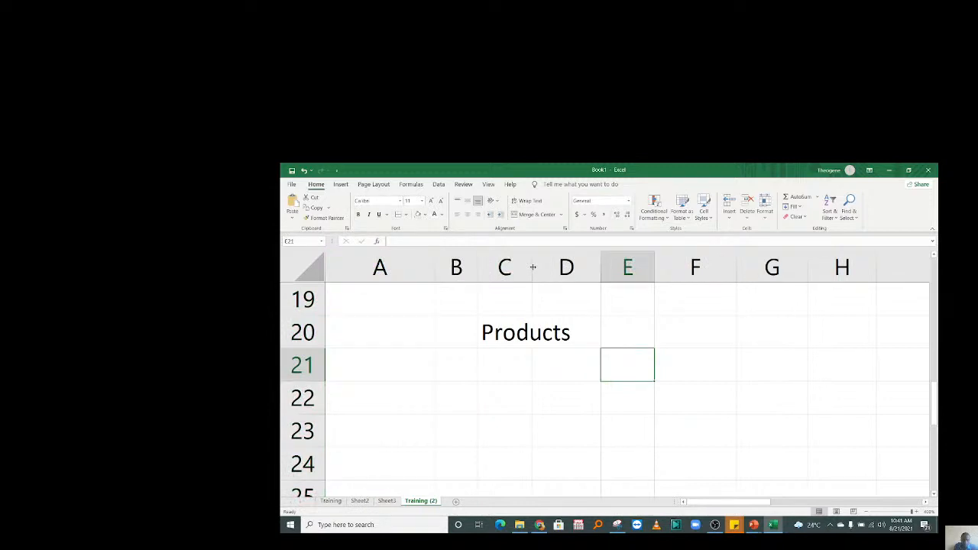
{"action": "left_click", "coordinate": [514, 399]}
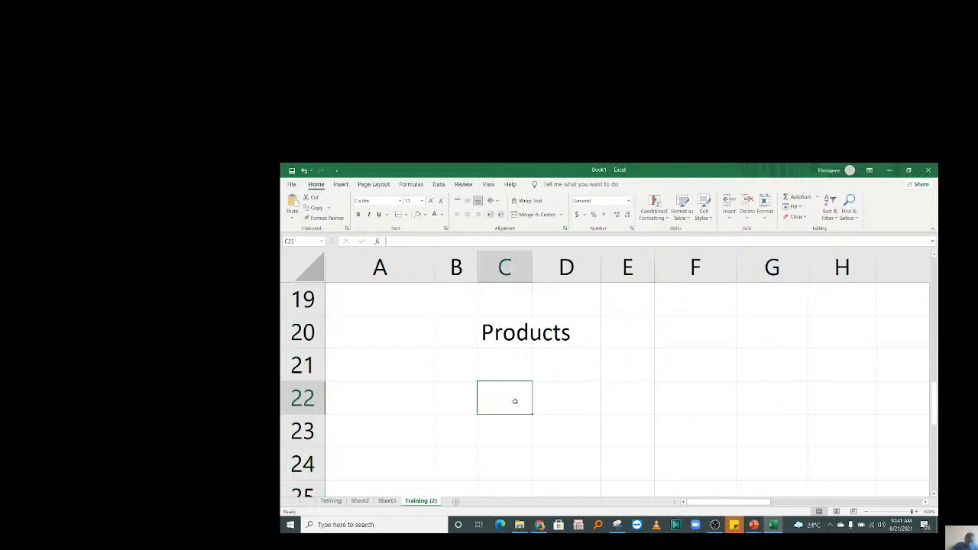
Enter Ciment in C21 and widen column C.
{"action": "left_click", "coordinate": [506, 356]}
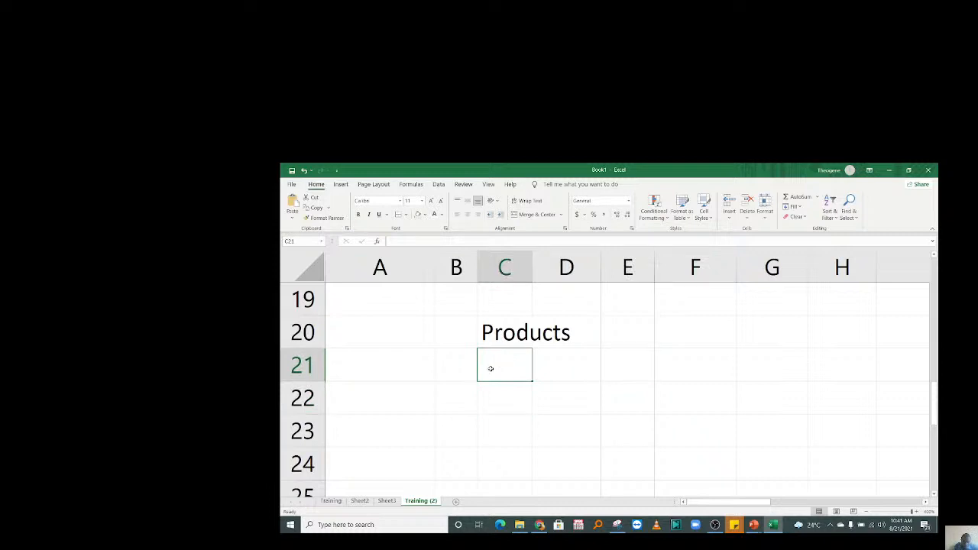
{"action": "type", "text": "Ciment"}
{"action": "left_click", "coordinate": [511, 432]}
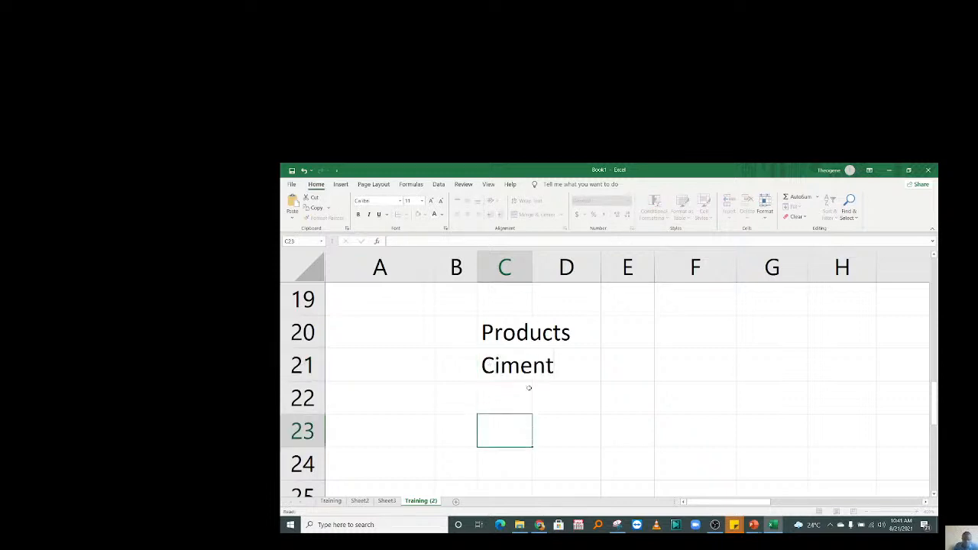
{"action": "left_click_drag", "start_coordinate": [533, 263], "coordinate": [564, 269]}
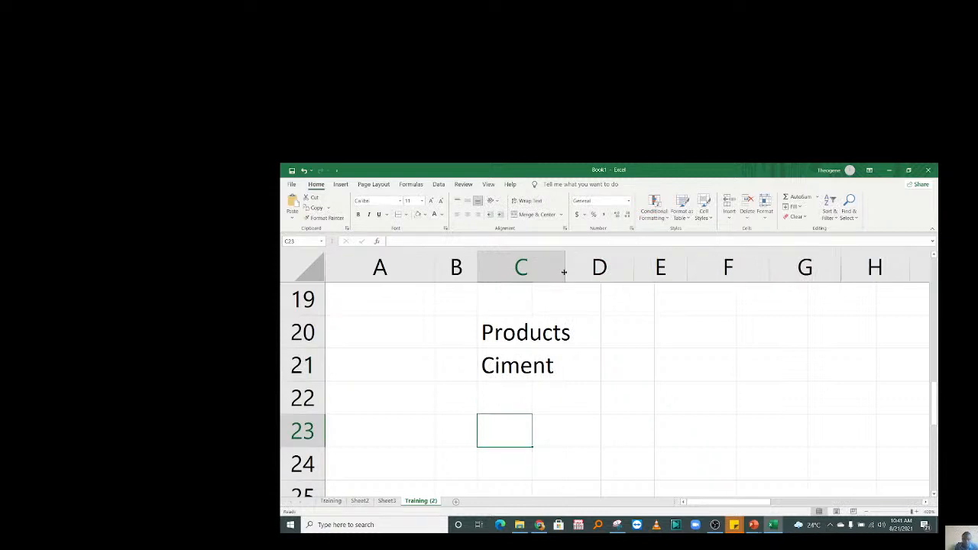
{"action": "left_click", "coordinate": [607, 371]}
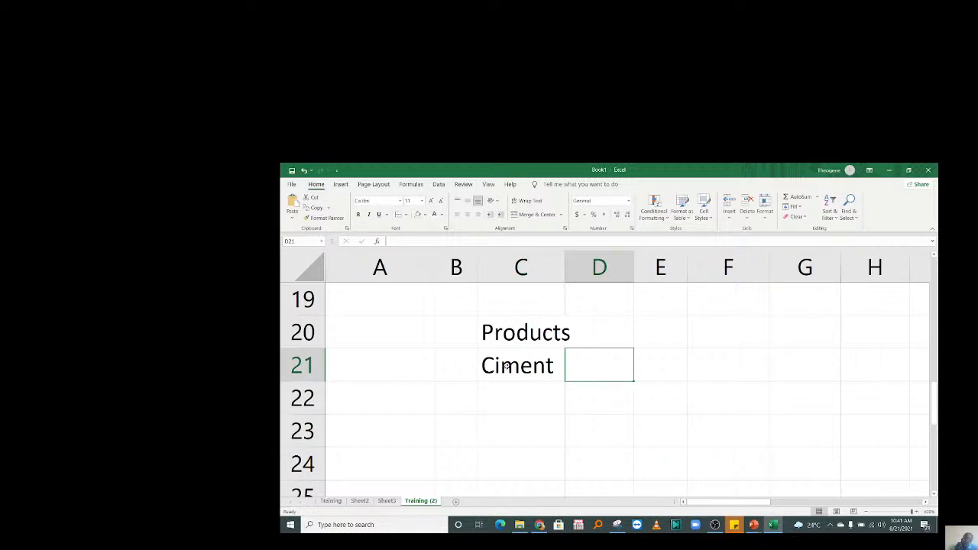
Replace Ciment with Computer in C21, widen column C, and rename the C20 heading Materials.
{"action": "left_click", "coordinate": [522, 367]}
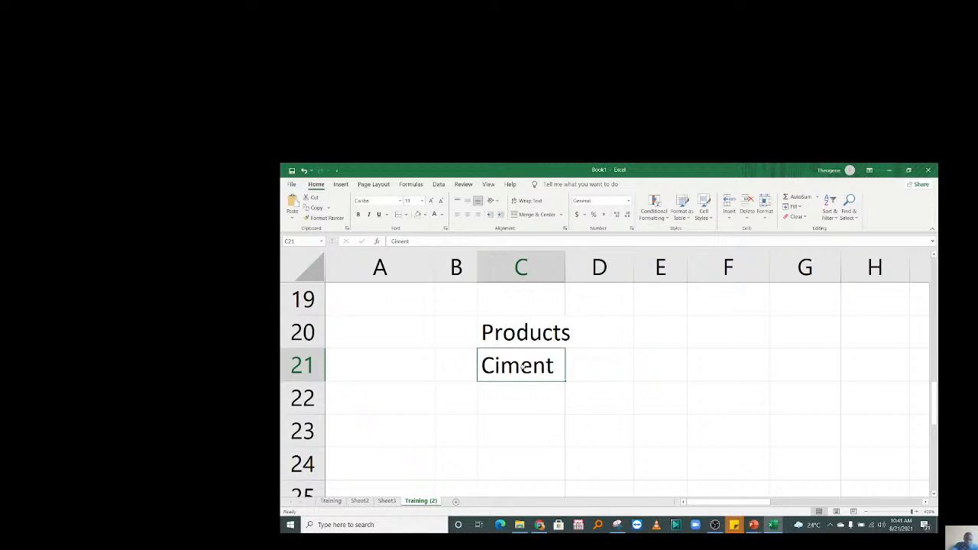
{"action": "type", "text": "Computer"}
{"action": "key", "text": "Return"}
{"action": "left_click", "coordinate": [613, 368]}
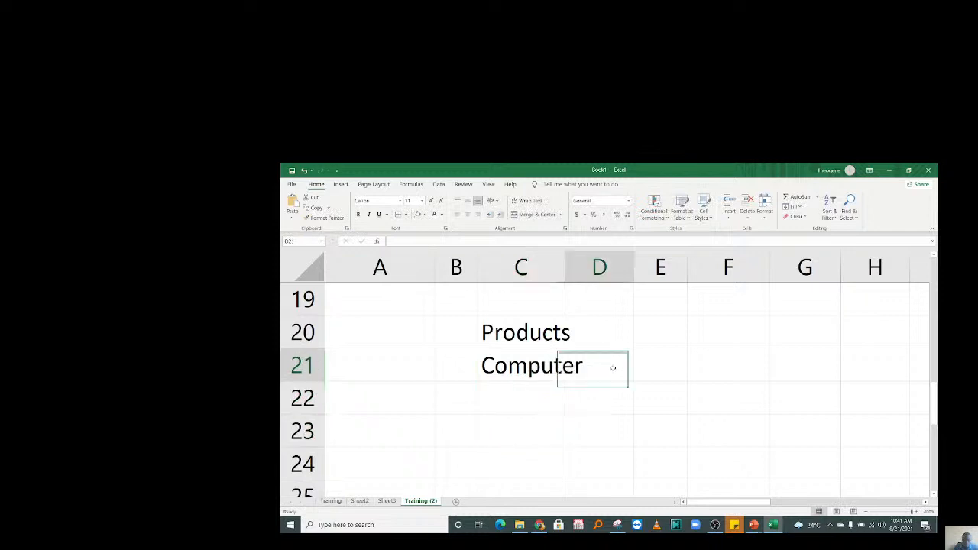
{"action": "left_click_drag", "start_coordinate": [566, 267], "coordinate": [592, 263]}
{"action": "left_click", "coordinate": [587, 328]}
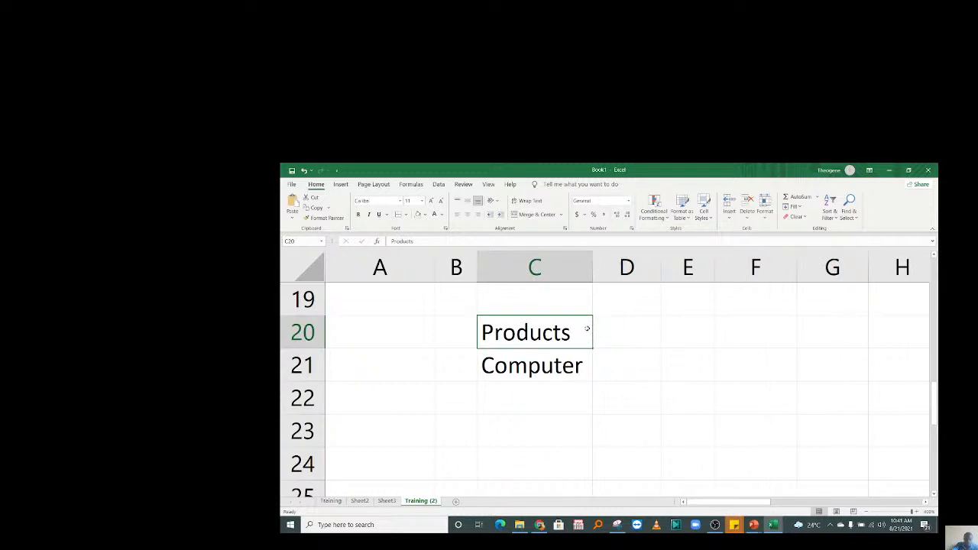
{"action": "type", "text": "Mater"}
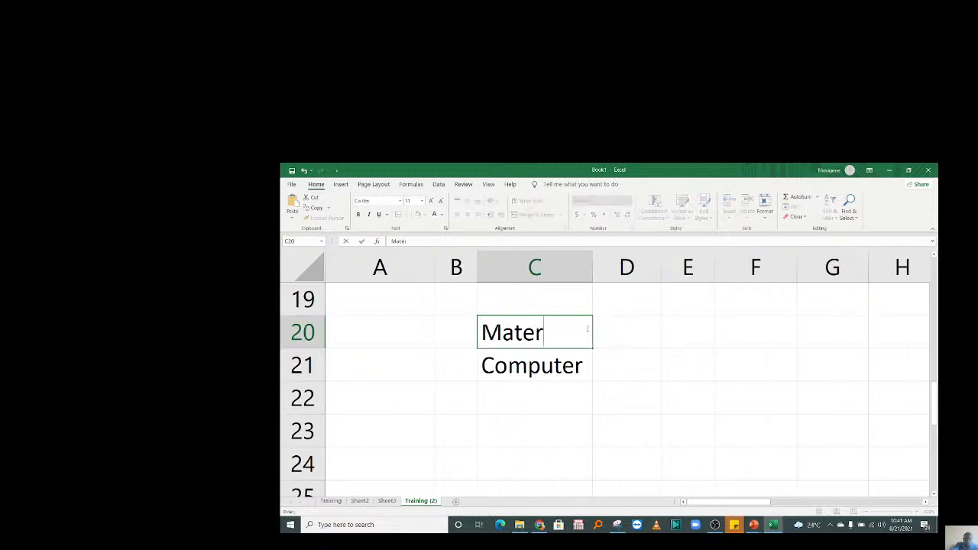
{"action": "type", "text": "ials"}
{"action": "left_click", "coordinate": [627, 371]}
Enter Phone, Tablet and Printer in D21:F21, widening column E for Tablet.
{"action": "type", "text": "Phone"}
{"action": "key", "text": "Tab"}
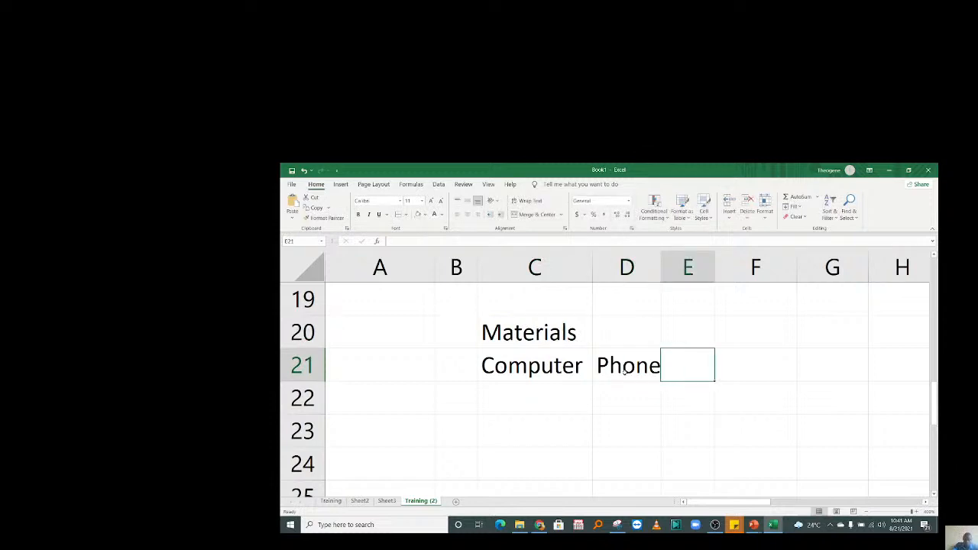
{"action": "type", "text": "Tablet"}
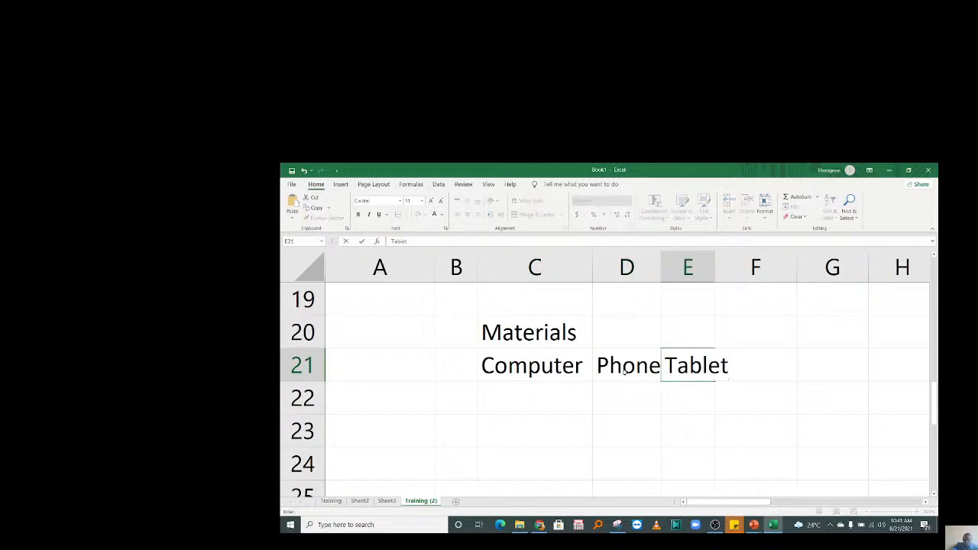
{"action": "key", "text": "Tab"}
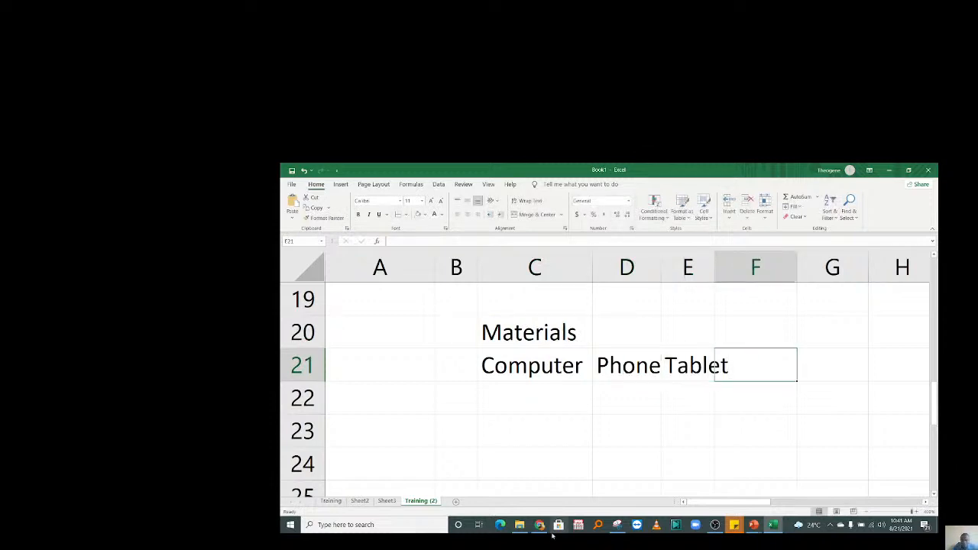
{"action": "left_click_drag", "start_coordinate": [714, 267], "coordinate": [742, 273]}
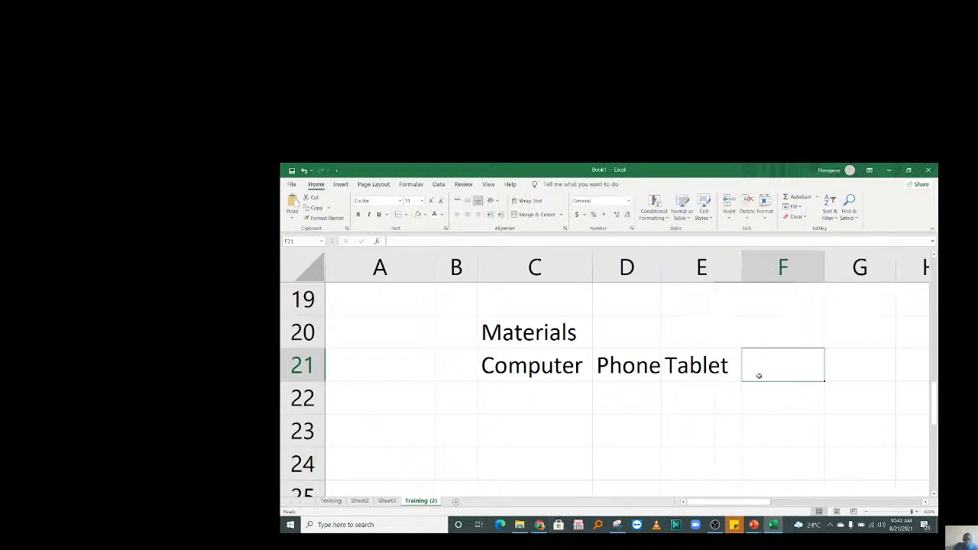
{"action": "type", "text": "Prin"}
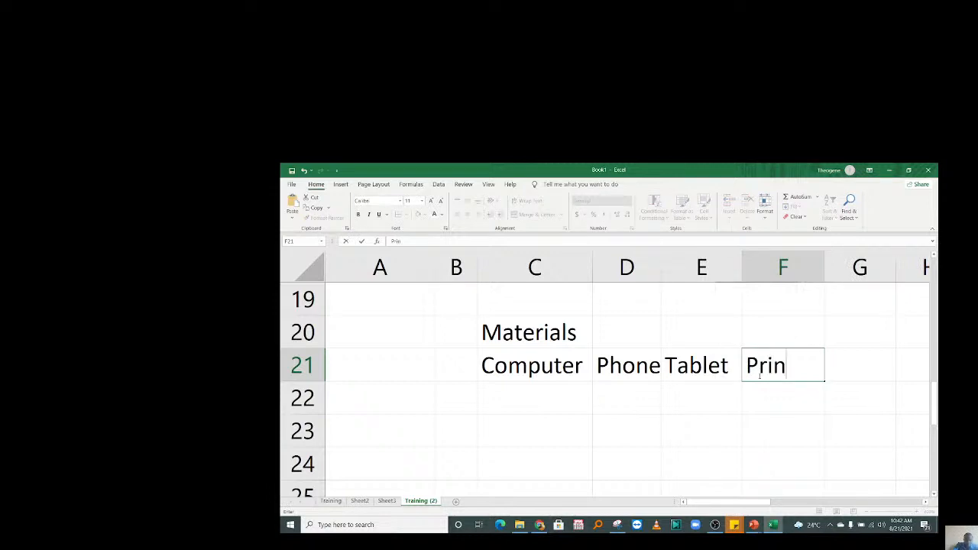
{"action": "type", "text": "ter"}
{"action": "key", "text": "Return"}
{"action": "left_click", "coordinate": [453, 406]}
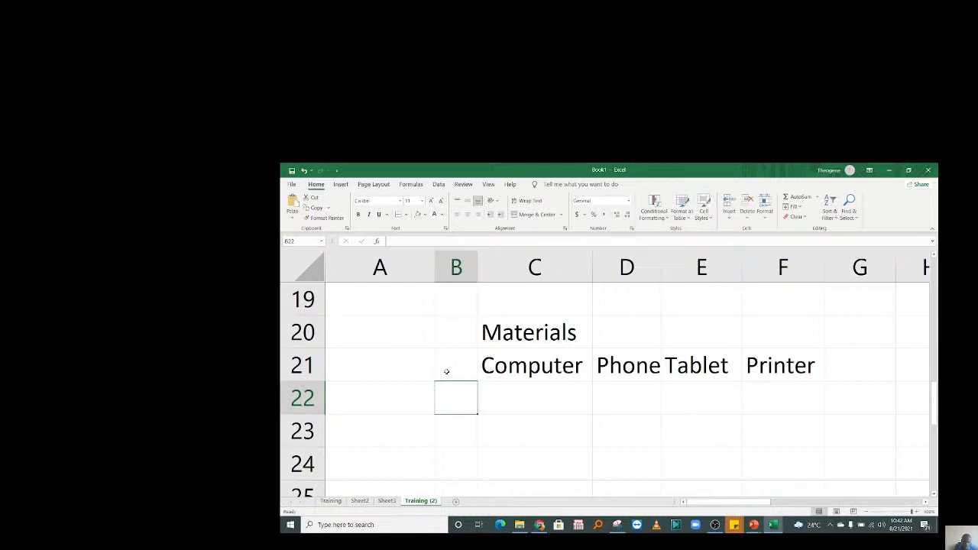
Label cell A21 Price.
{"action": "left_click", "coordinate": [422, 373]}
{"action": "left_click", "coordinate": [437, 371]}
{"action": "left_click", "coordinate": [401, 366]}
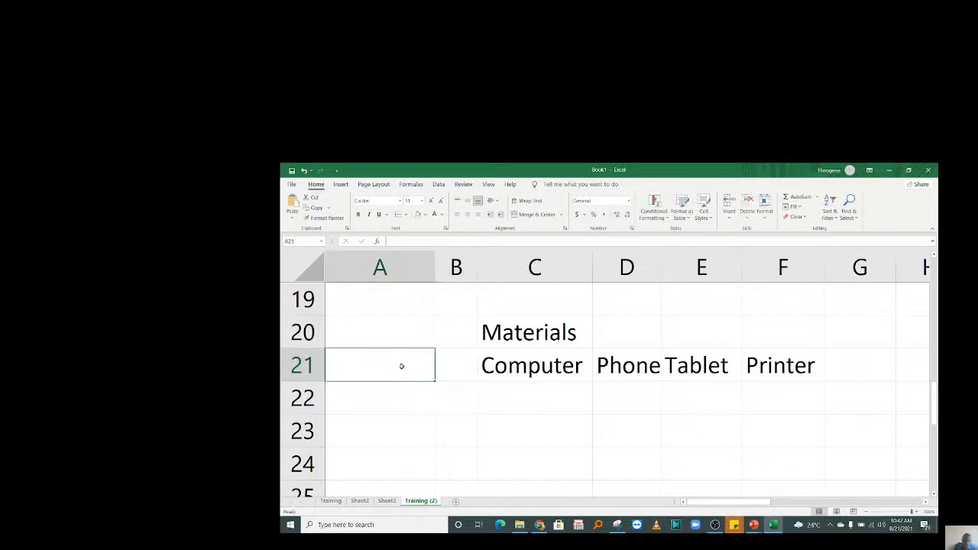
{"action": "type", "text": "P"}
{"action": "type", "text": "ics"}
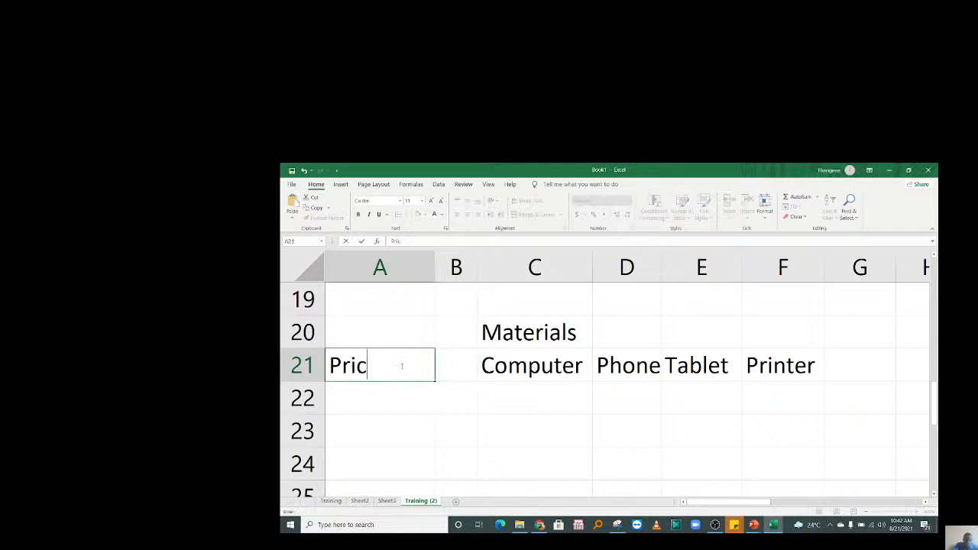
{"action": "key", "text": "BackSpace"}
{"action": "type", "text": "e"}
{"action": "left_click", "coordinate": [437, 426]}
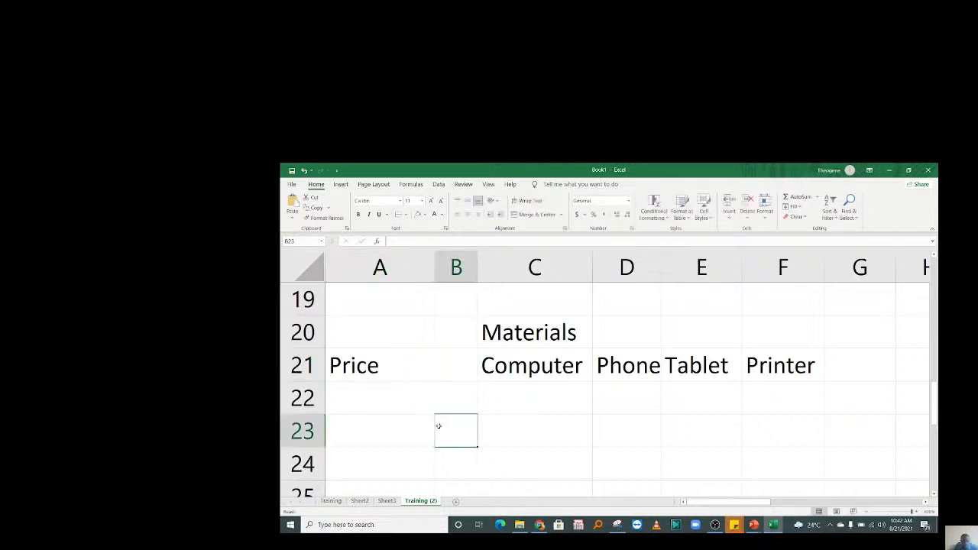
Type Rwanda, USA, Burundi and Uganda into A22:A25.
{"action": "left_click", "coordinate": [573, 406]}
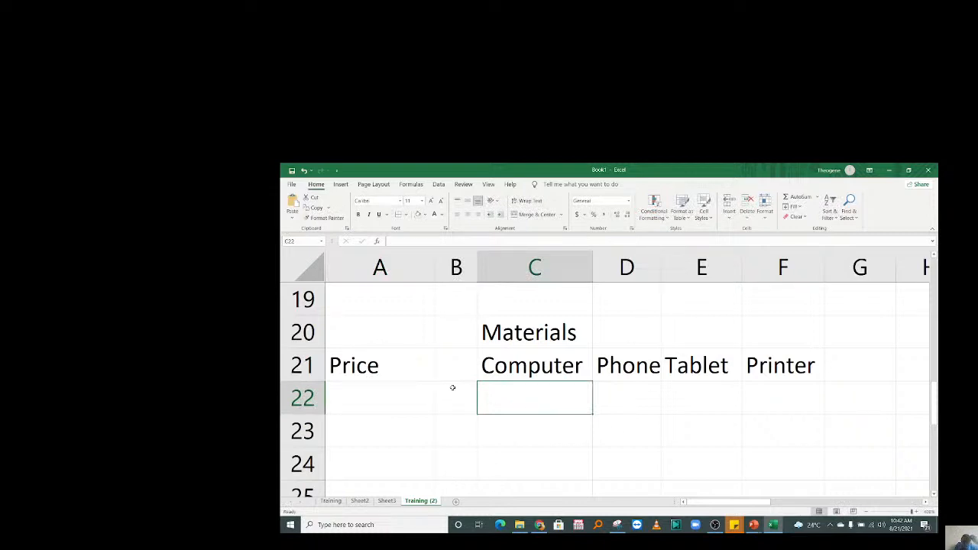
{"action": "left_click", "coordinate": [386, 407]}
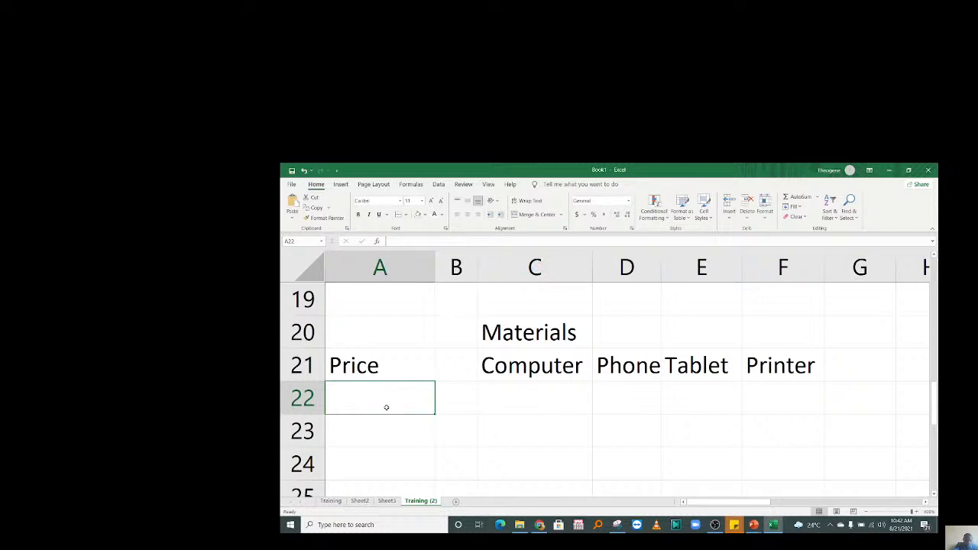
{"action": "type", "text": "Rwanda"}
{"action": "key", "text": "Return"}
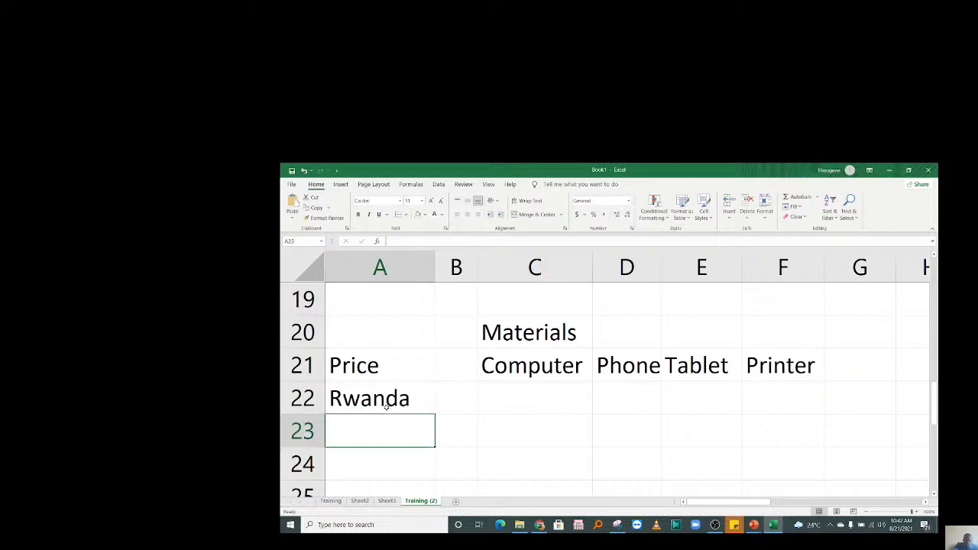
{"action": "type", "text": "USA"}
{"action": "key", "text": "Return"}
{"action": "type", "text": "B"}
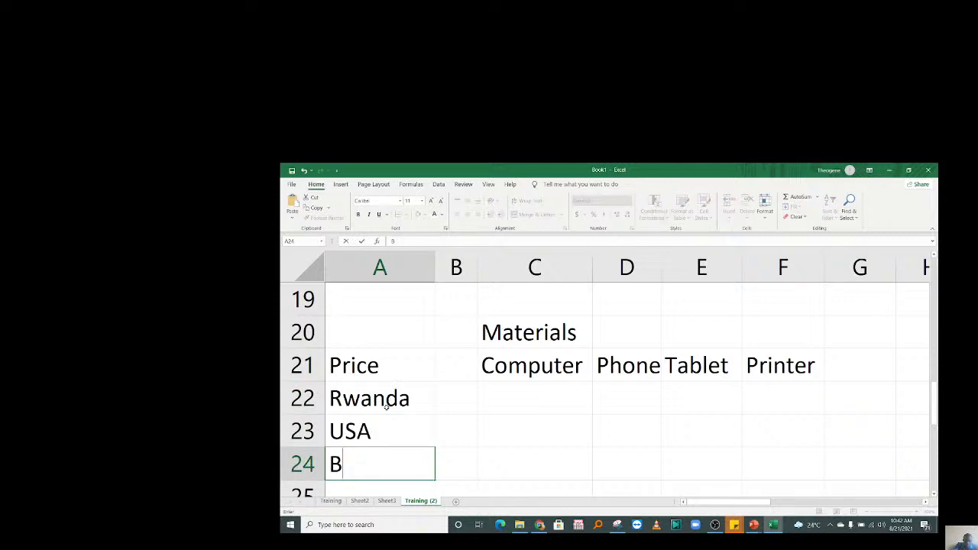
{"action": "type", "text": "urundi"}
{"action": "key", "text": "Return"}
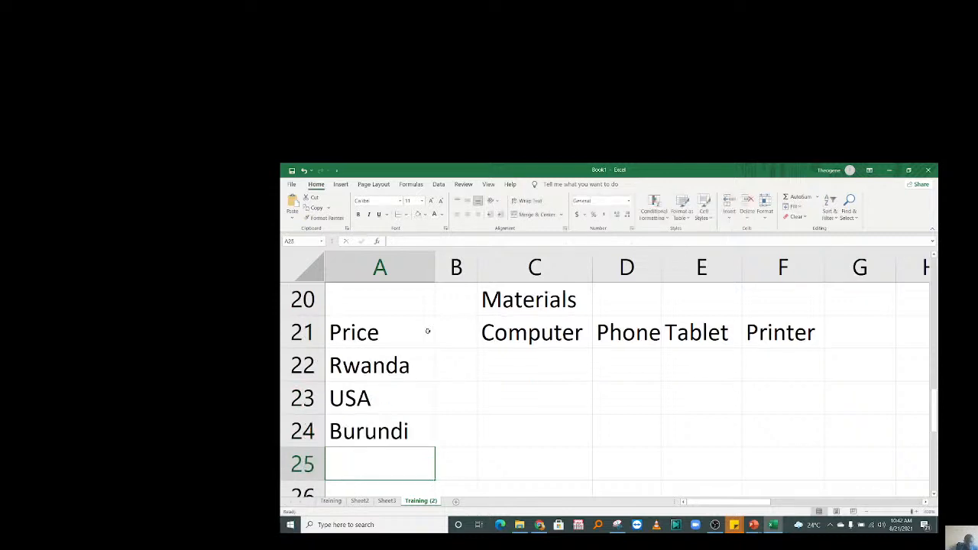
{"action": "type", "text": "Ugan"}
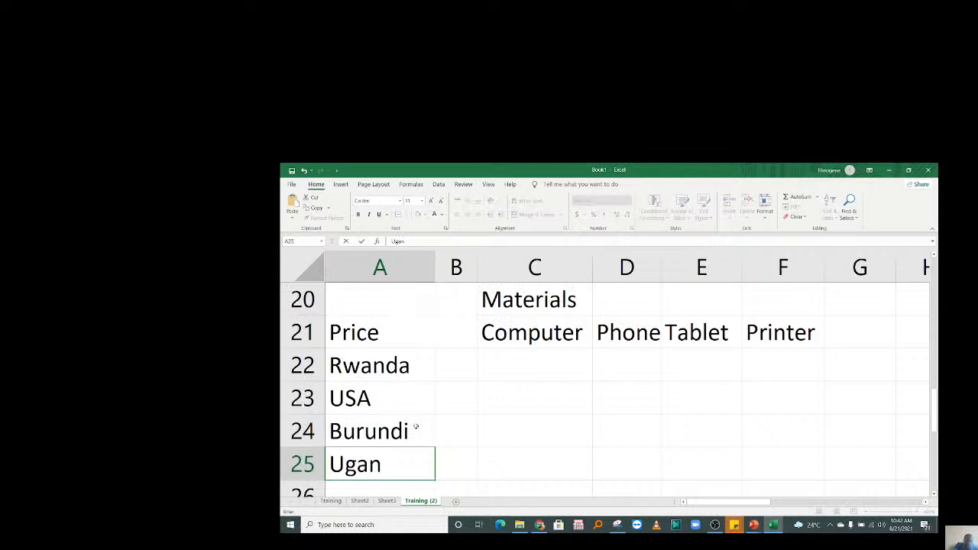
{"action": "type", "text": "d"}
{"action": "type", "text": "a"}
{"action": "key", "text": "Return"}
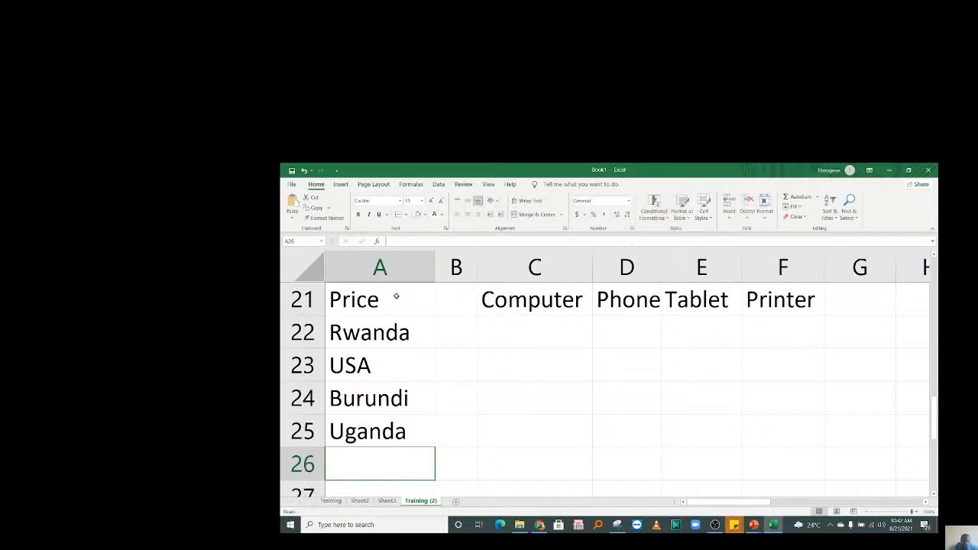
Apply All Borders to A21:F26 and enter Mozambique in A26.
{"action": "left_click_drag", "start_coordinate": [396, 297], "coordinate": [781, 464]}
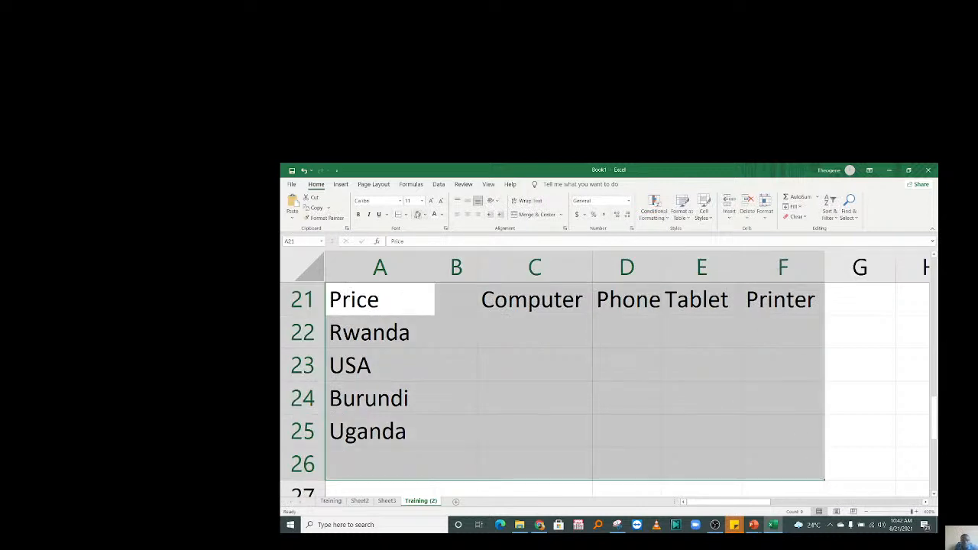
{"action": "left_click", "coordinate": [398, 215]}
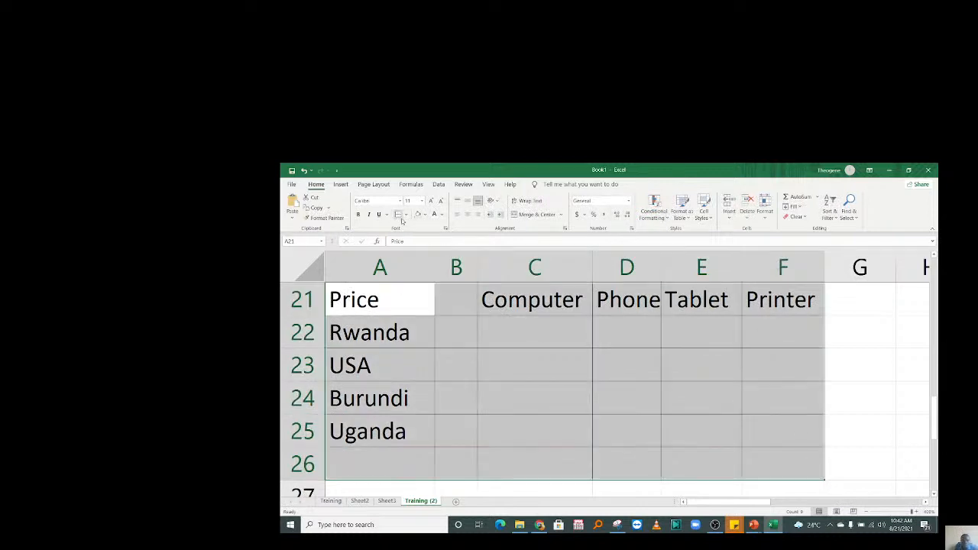
{"action": "left_click", "coordinate": [392, 465]}
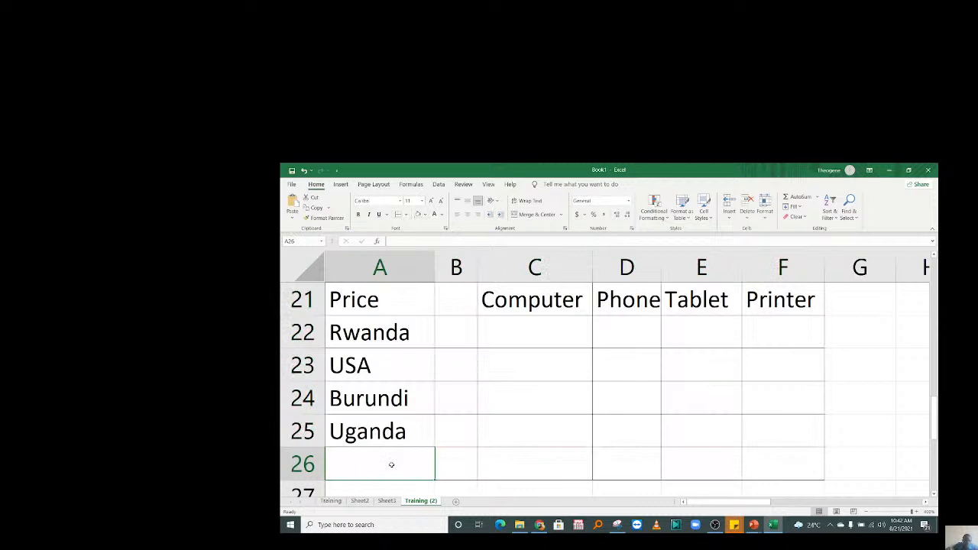
{"action": "type", "text": "Mozi"}
{"action": "key", "text": "BackSpace"}
{"action": "type", "text": "a"}
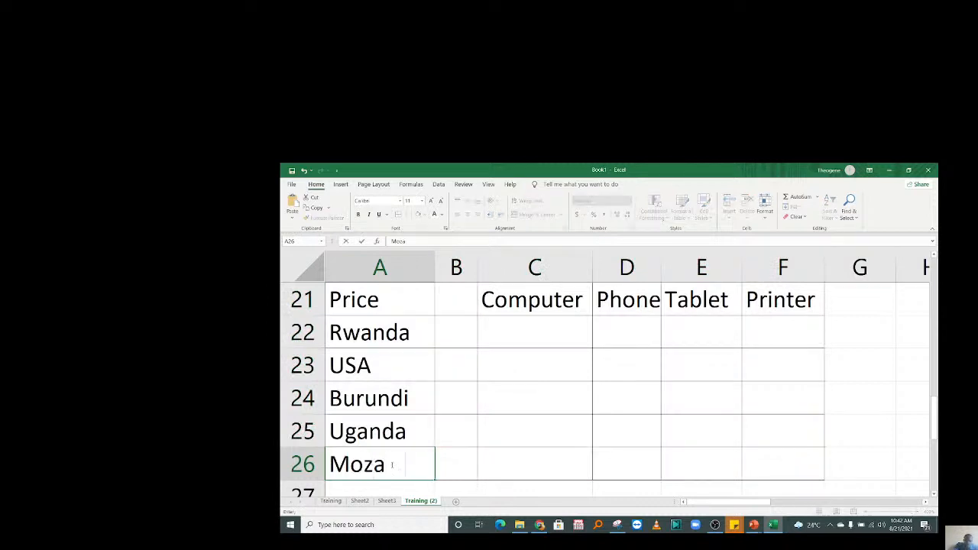
{"action": "type", "text": "mbika"}
{"action": "key", "text": "Return"}
{"action": "double_click", "coordinate": [385, 431]}
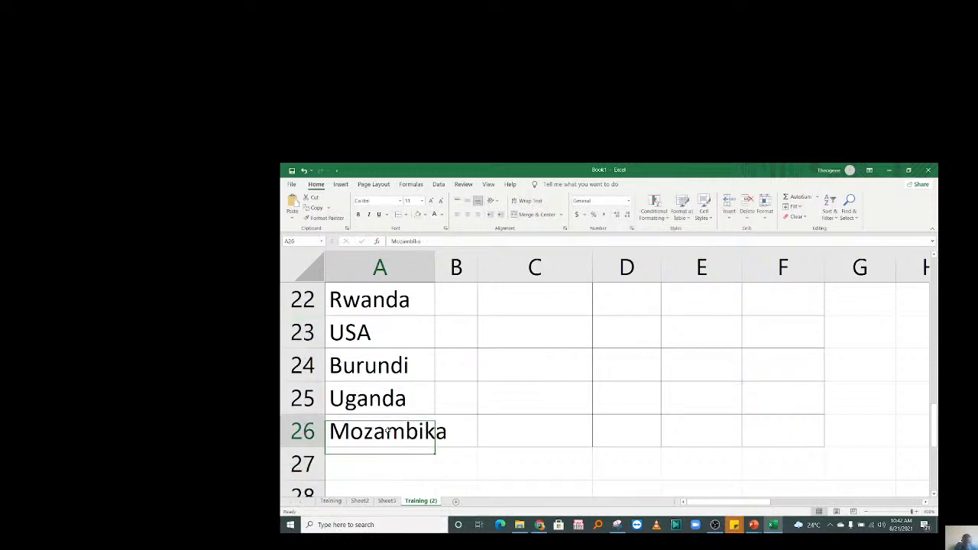
{"action": "left_click_drag", "start_coordinate": [423, 431], "coordinate": [450, 432]}
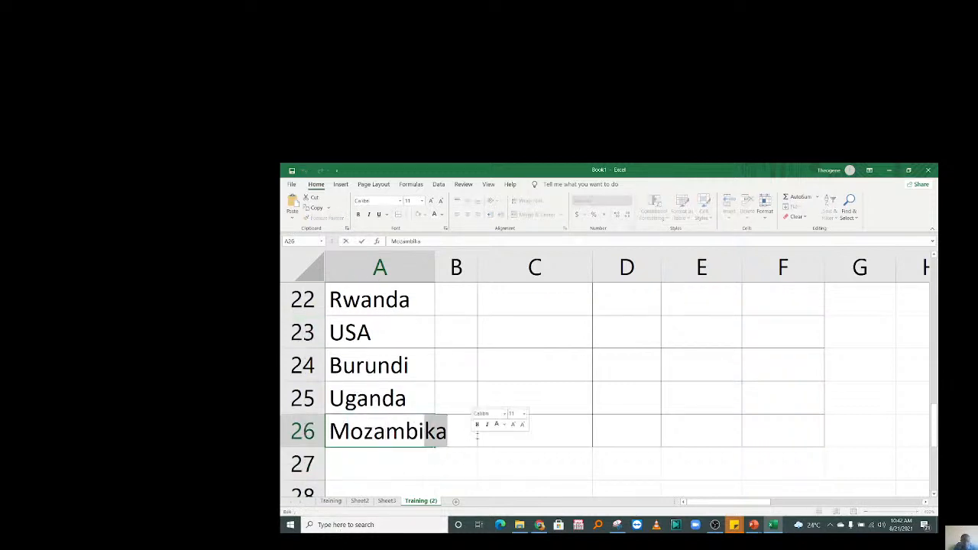
{"action": "type", "text": "q"}
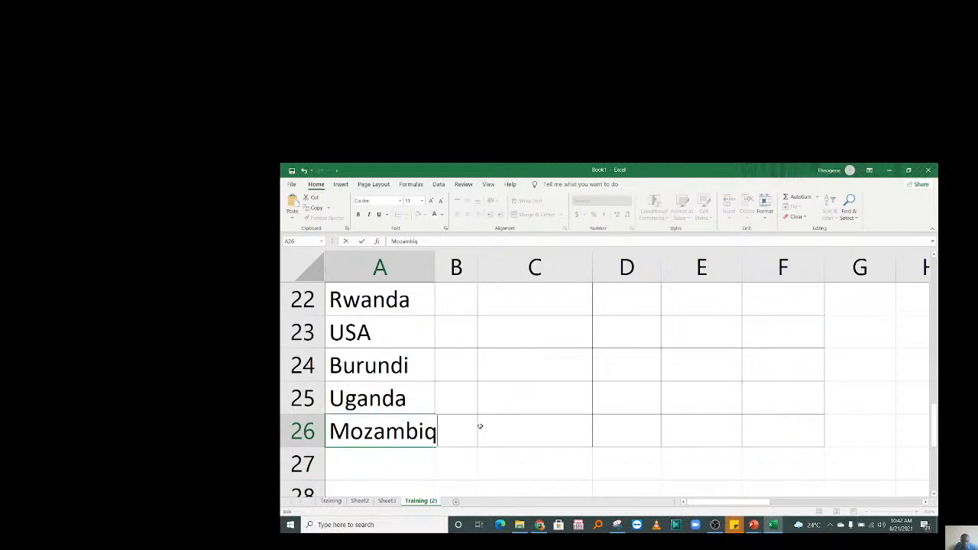
{"action": "type", "text": "ue"}
{"action": "left_click", "coordinate": [481, 401]}
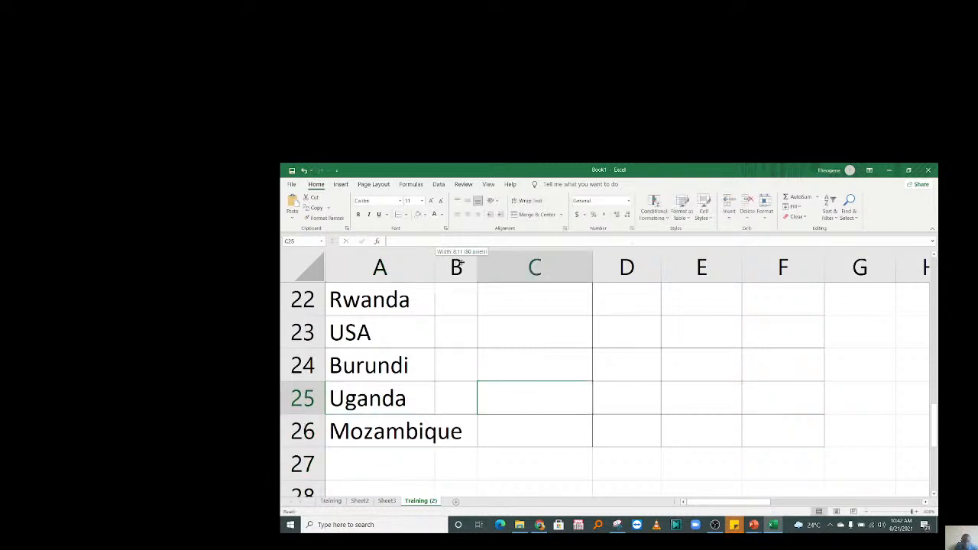
Widen column A and delete the empty column B.
{"action": "left_click_drag", "start_coordinate": [460, 263], "coordinate": [472, 264]}
{"action": "left_click", "coordinate": [530, 345]}
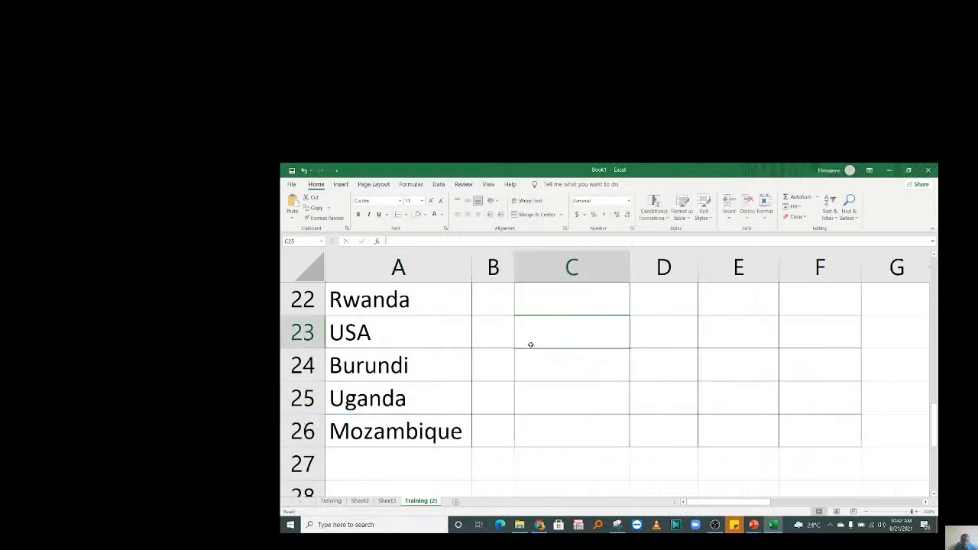
{"action": "scroll", "coordinate": [530, 344], "scroll_direction": "up", "scroll_amount": 1}
{"action": "right_click", "coordinate": [493, 267]}
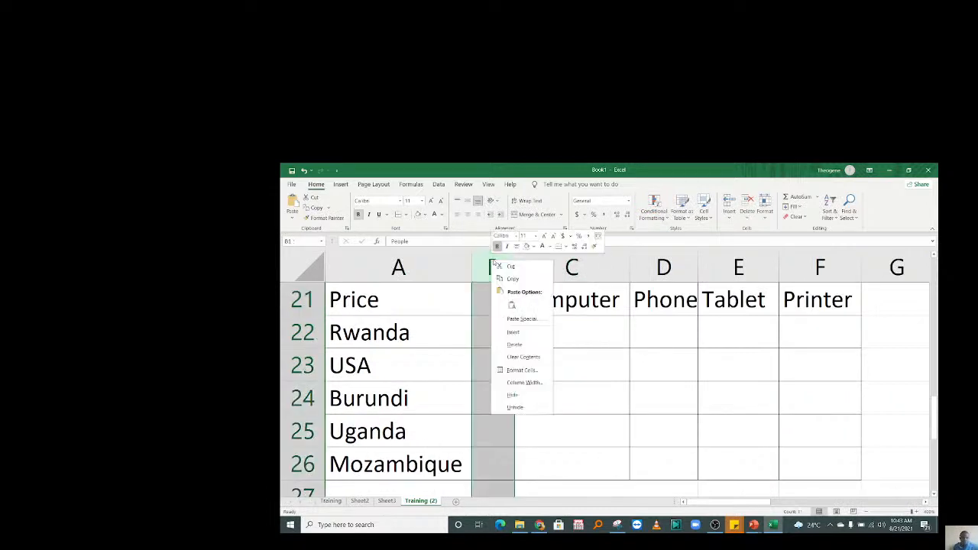
{"action": "left_click", "coordinate": [517, 345]}
{"action": "left_click", "coordinate": [527, 335]}
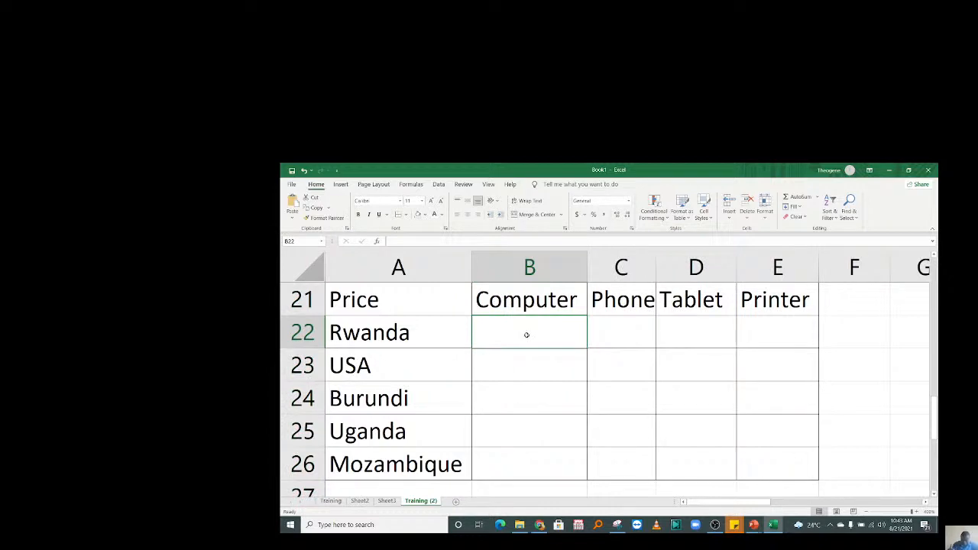
Enter Computer prices 350000 for Rwanda and 250000 for USA in B22:B23.
{"action": "type", "text": "2"}
{"action": "key", "text": "BackSpace"}
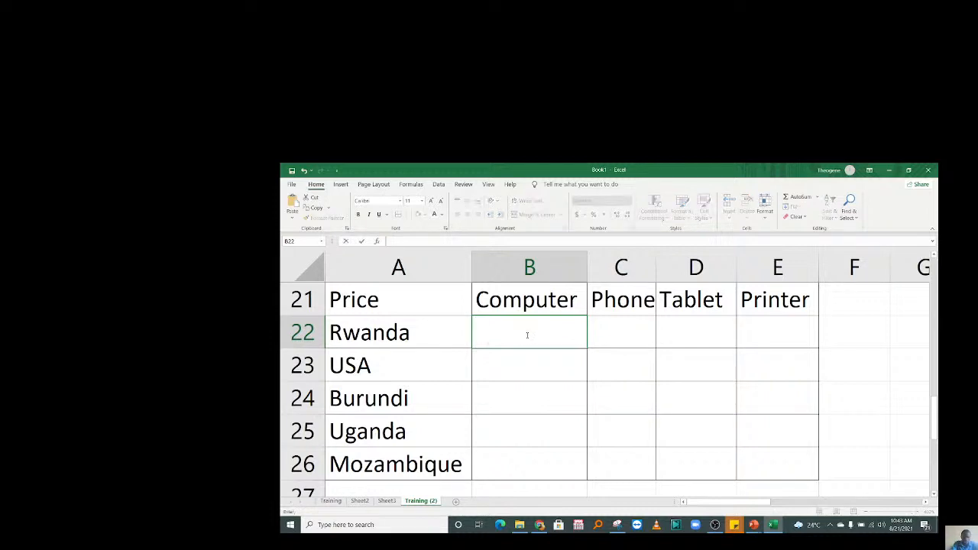
{"action": "type", "text": "350000"}
{"action": "key", "text": "Return"}
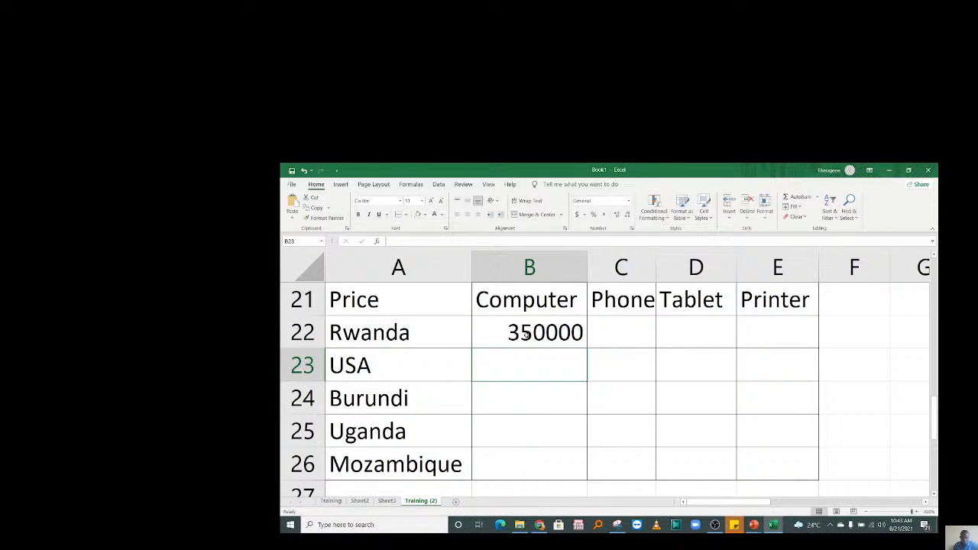
{"action": "type", "text": "25000"}
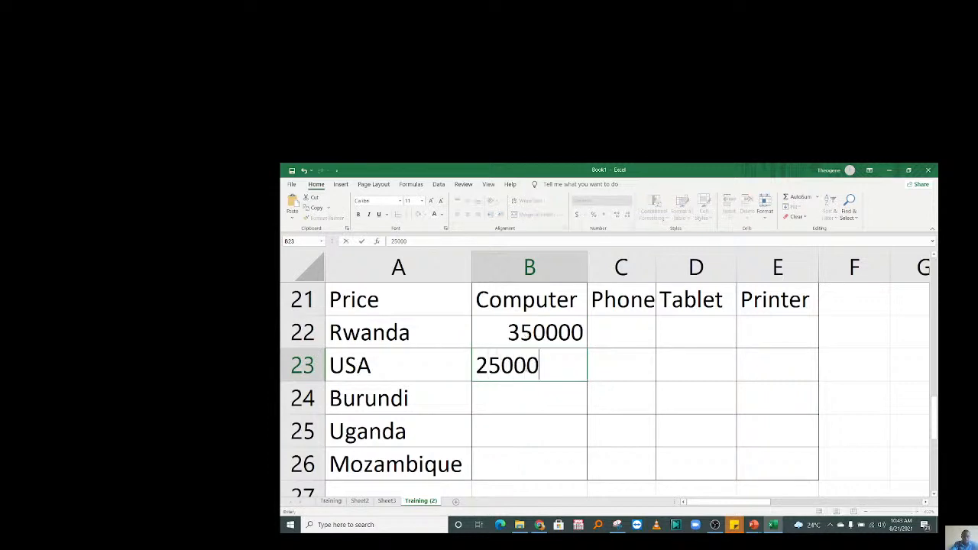
{"action": "type", "text": "0"}
{"action": "key", "text": "Return"}
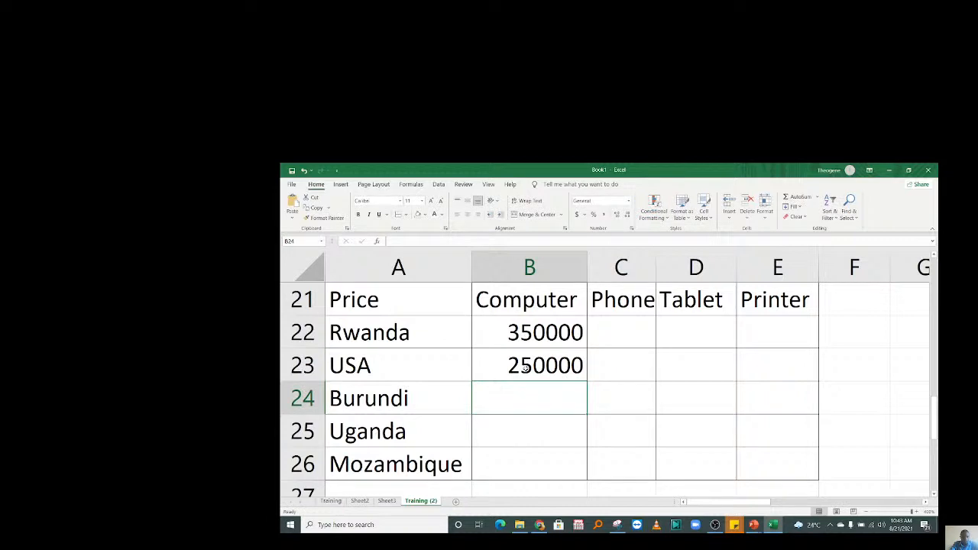
Enter Computer prices 370000, 365000 and 410000 for Burundi, Uganda and Mozambique.
{"action": "type", "text": "370000"}
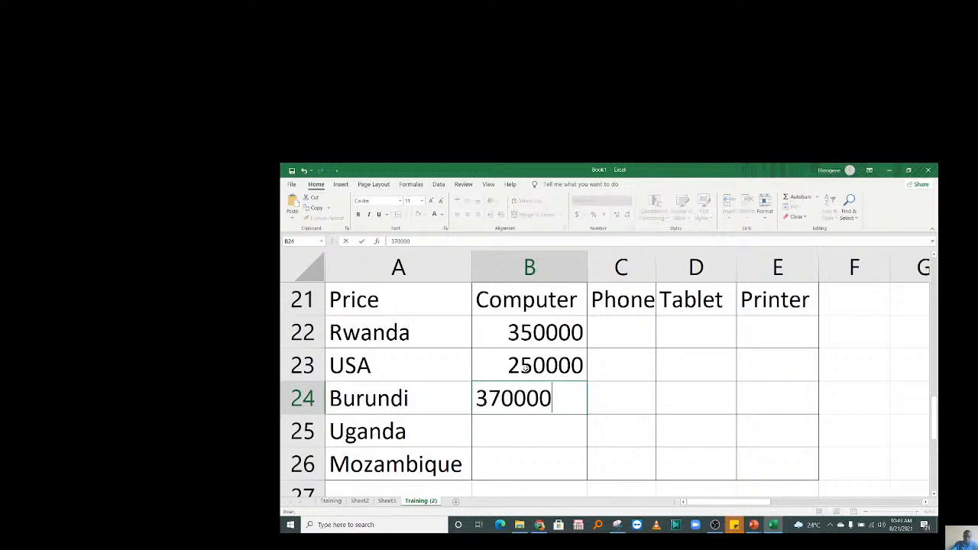
{"action": "key", "text": "Return"}
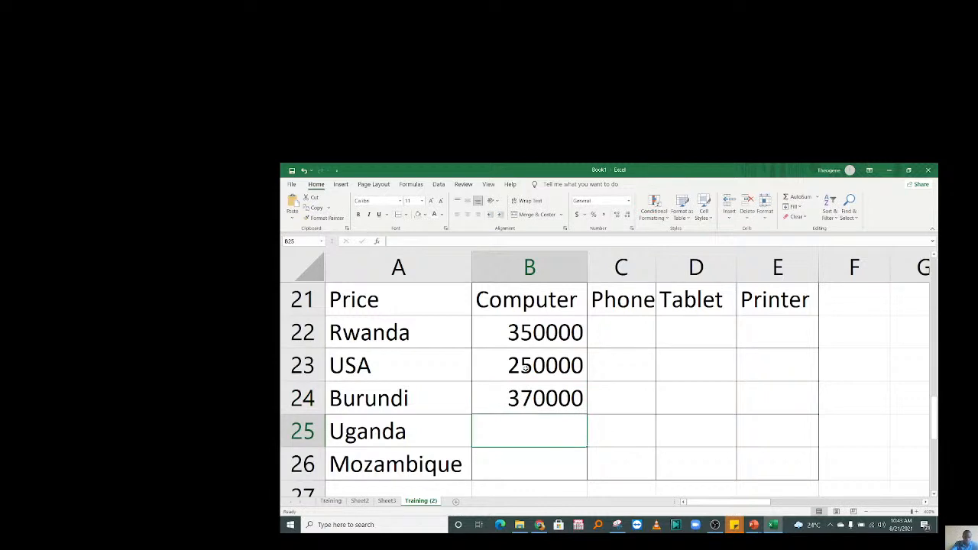
{"action": "type", "text": "36"}
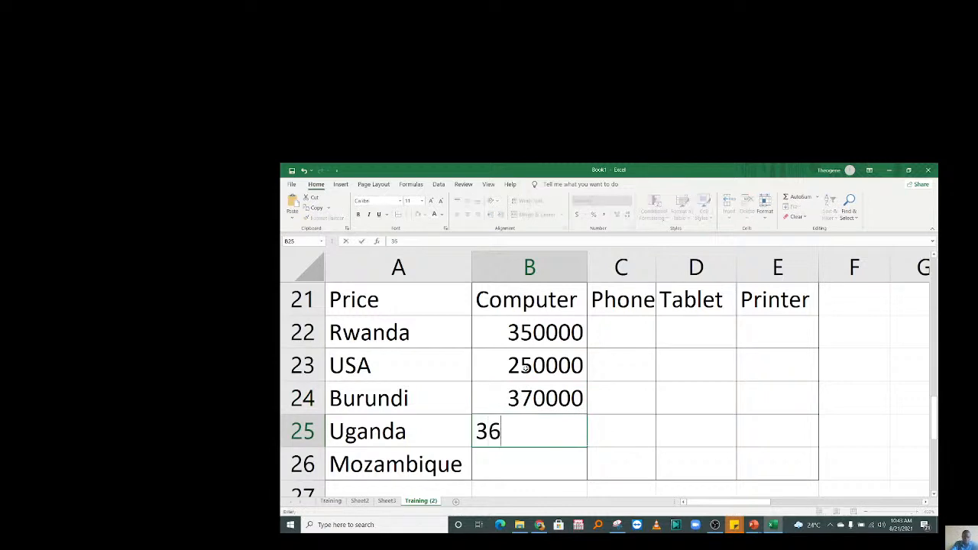
{"action": "type", "text": "50"}
{"action": "key", "text": "BackSpace"}
{"action": "type", "text": "5000"}
{"action": "key", "text": "Return"}
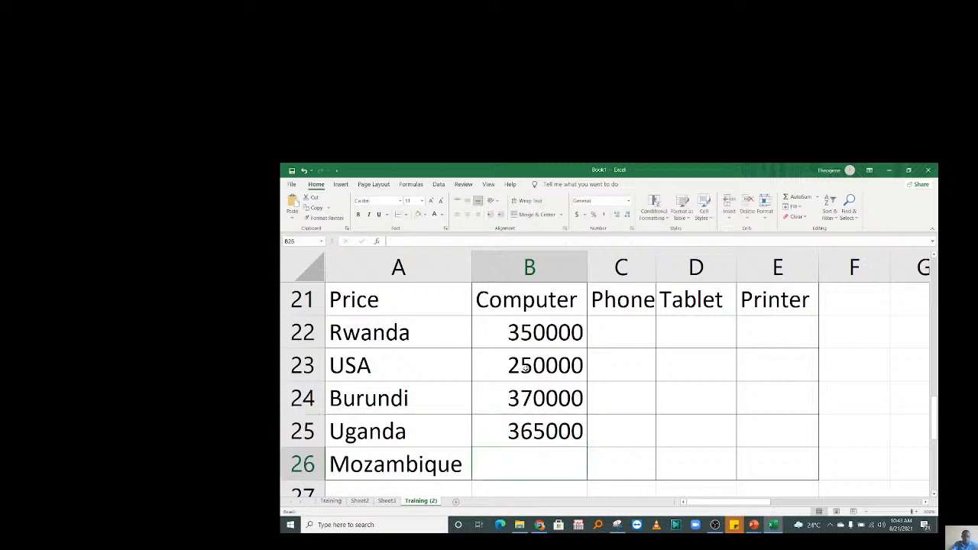
{"action": "type", "text": "410000"}
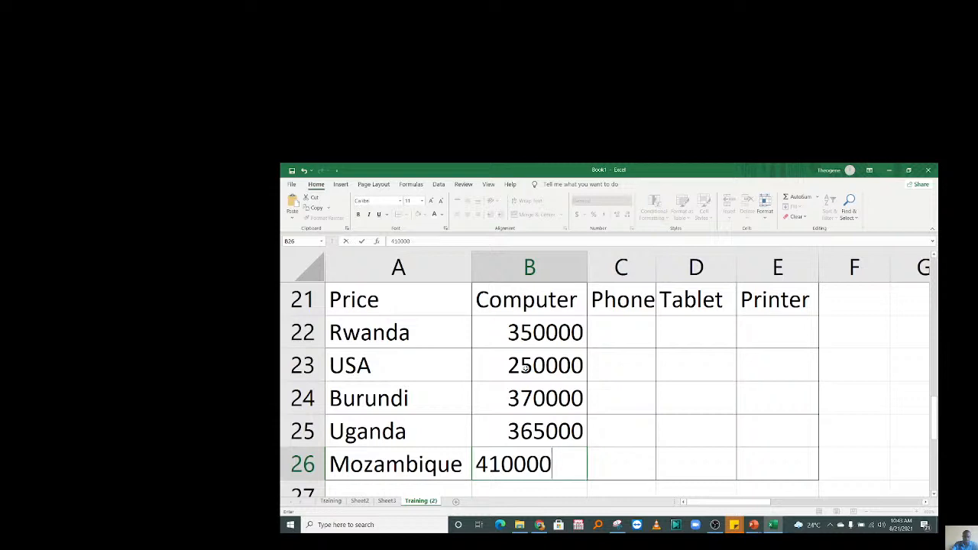
{"action": "key", "text": "Return"}
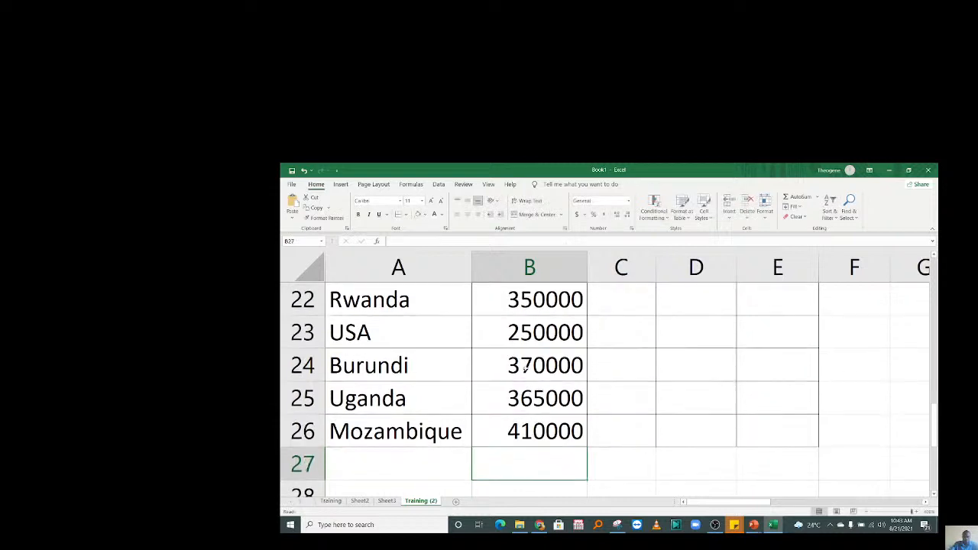
Review the Computer column from B22 down to B26.
{"action": "left_click", "coordinate": [666, 368]}
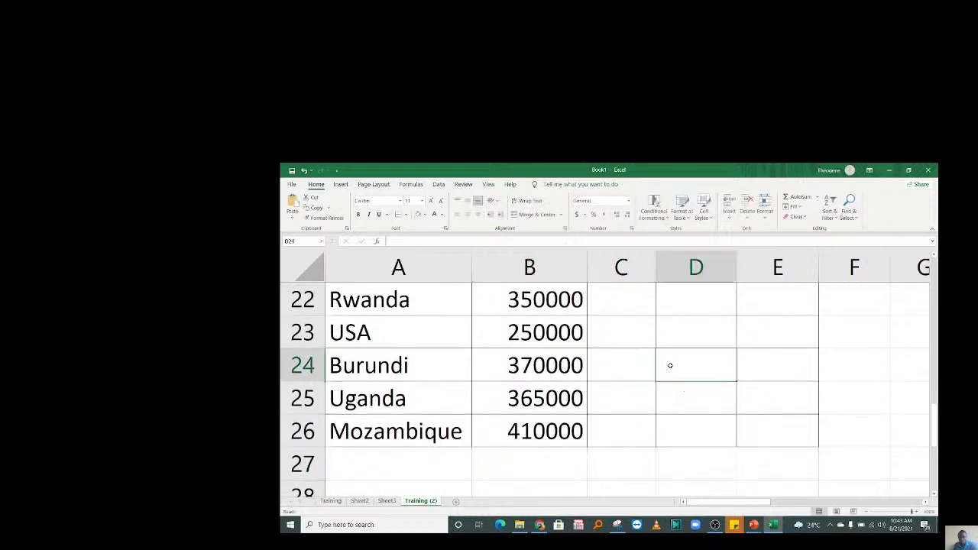
{"action": "key", "text": "Up"}
{"action": "key", "text": "Up"}
{"action": "key", "text": "Up"}
{"action": "key", "text": "Up"}
{"action": "key", "text": "Left"}
{"action": "key", "text": "Left"}
{"action": "key", "text": "Left"}
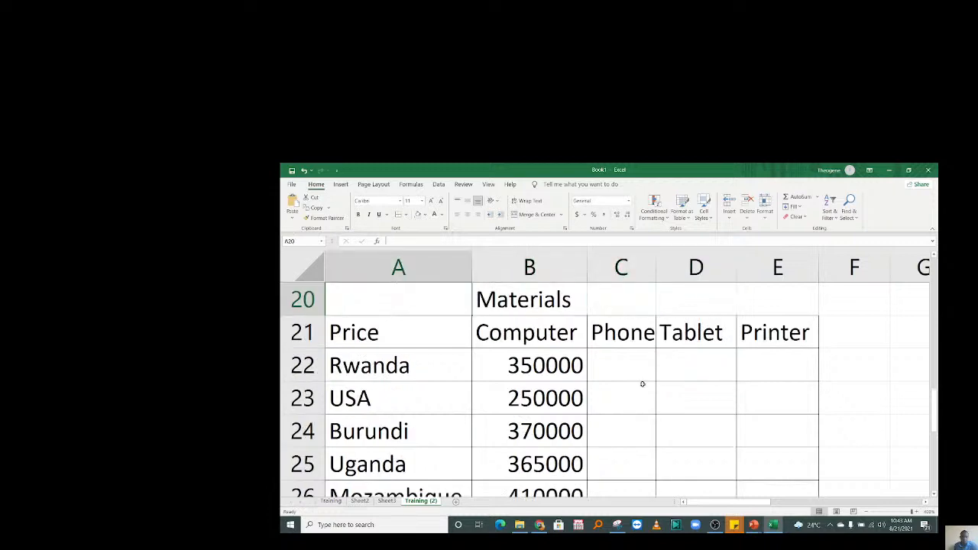
{"action": "left_click", "coordinate": [566, 369]}
{"action": "key", "text": "Down"}
{"action": "key", "text": "Down"}
{"action": "key", "text": "Down"}
{"action": "key", "text": "Down"}
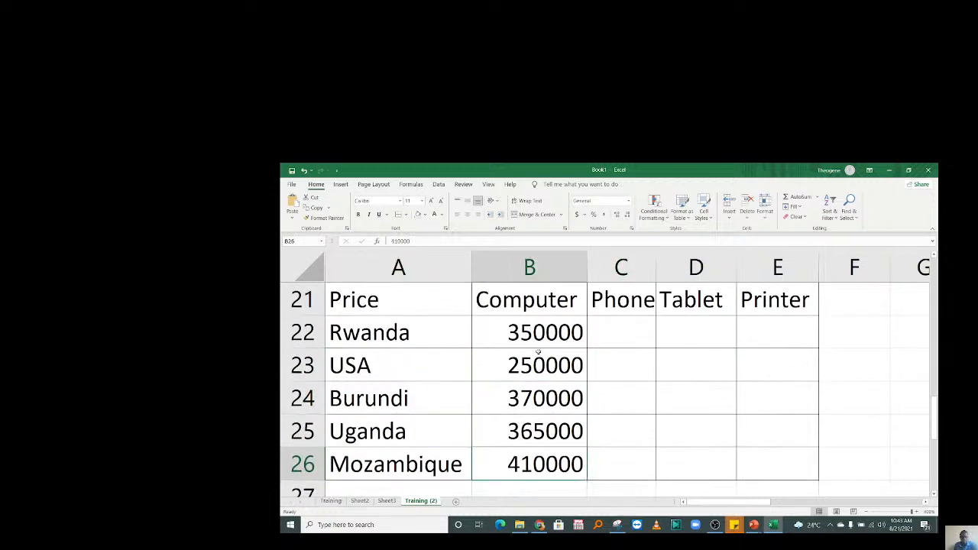
Apply Comma Style to B22:E26 with no decimals, so prices read like 350,000.
{"action": "left_click_drag", "start_coordinate": [535, 341], "coordinate": [788, 447]}
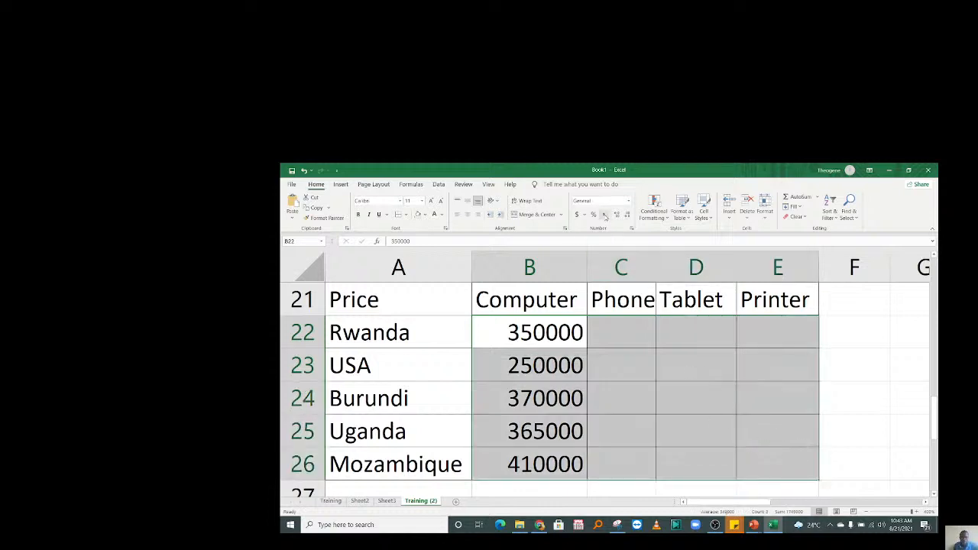
{"action": "left_click", "coordinate": [603, 215]}
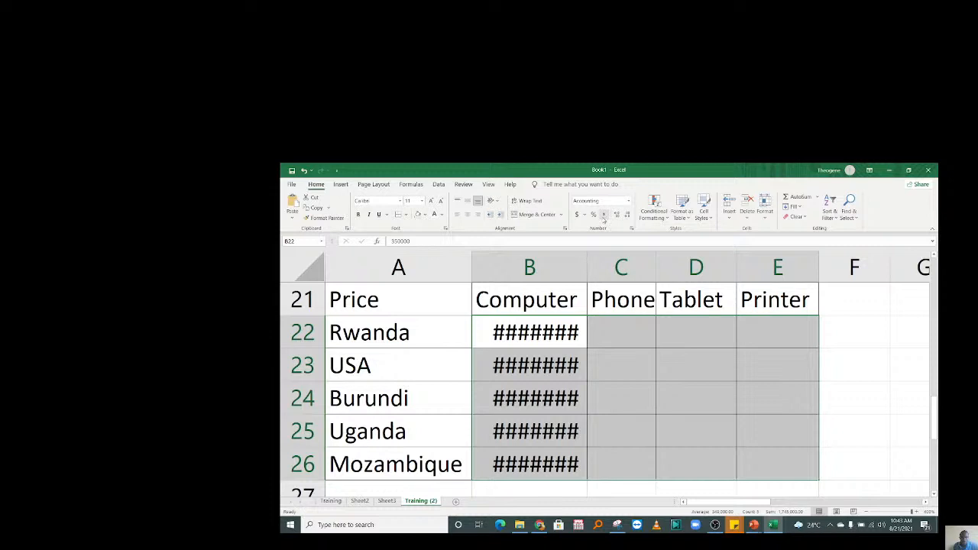
{"action": "double_click", "coordinate": [627, 215]}
{"action": "left_click", "coordinate": [629, 372]}
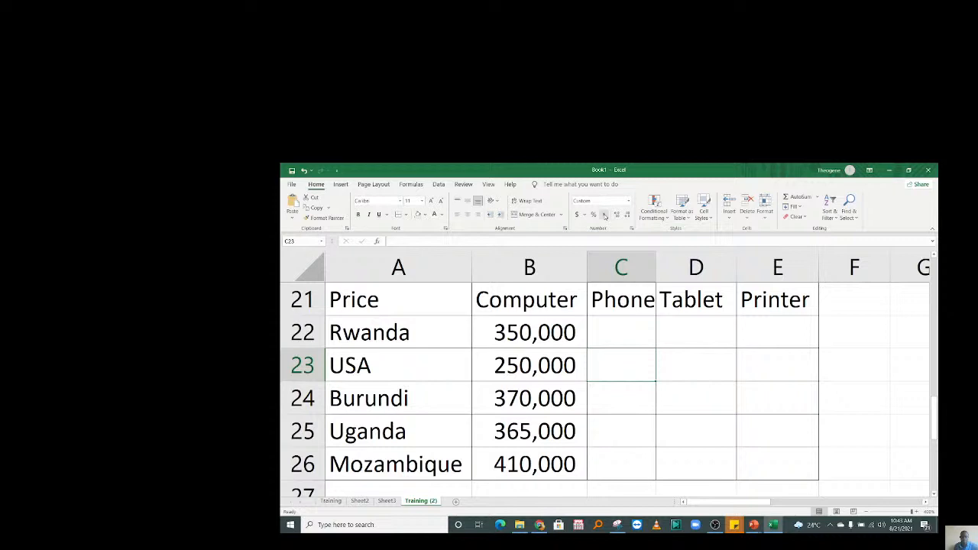
{"action": "left_click", "coordinate": [614, 333]}
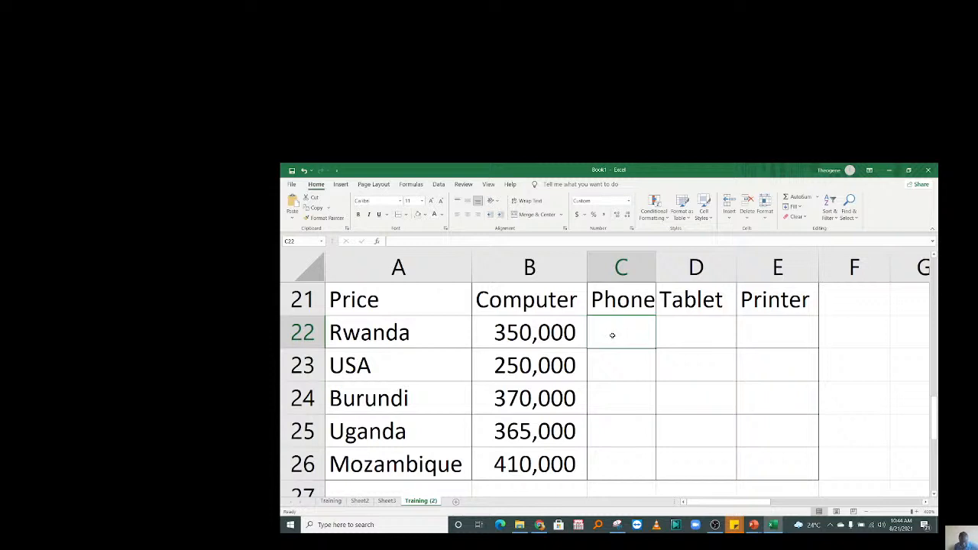
Enter 100000 as Rwanda's Phone price in C22 and widen column C.
{"action": "left_click", "coordinate": [681, 329]}
{"action": "left_click", "coordinate": [614, 325]}
{"action": "type", "text": "10"}
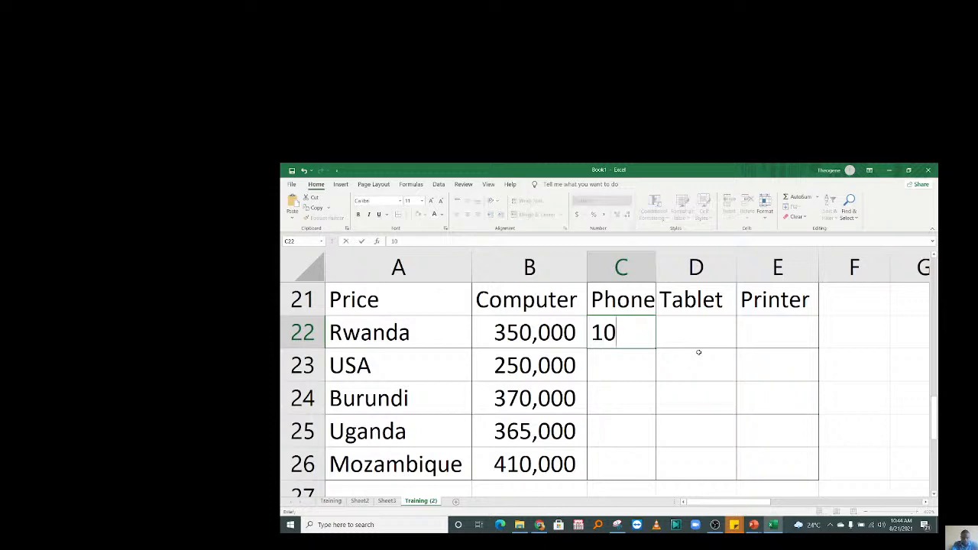
{"action": "type", "text": "0000"}
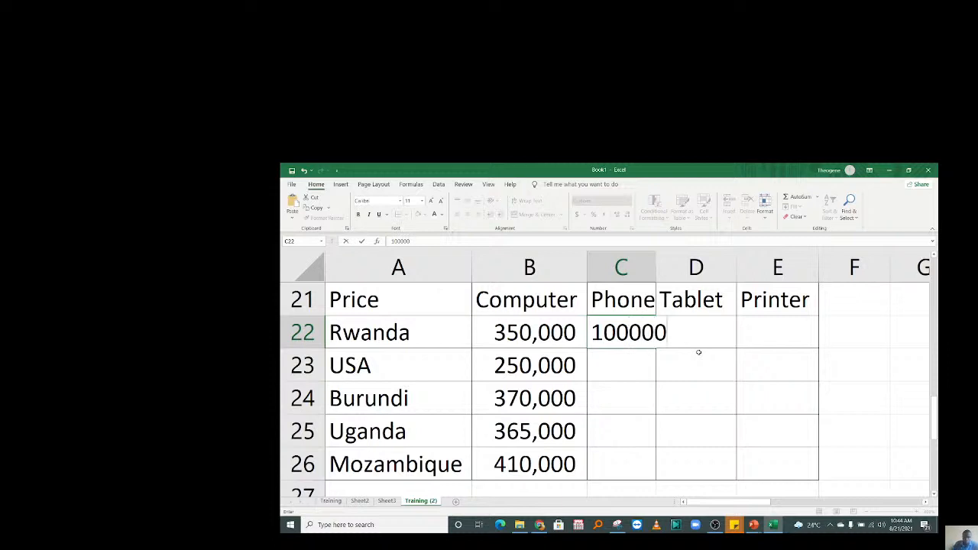
{"action": "key", "text": "Return"}
{"action": "left_click_drag", "start_coordinate": [656, 265], "coordinate": [703, 265]}
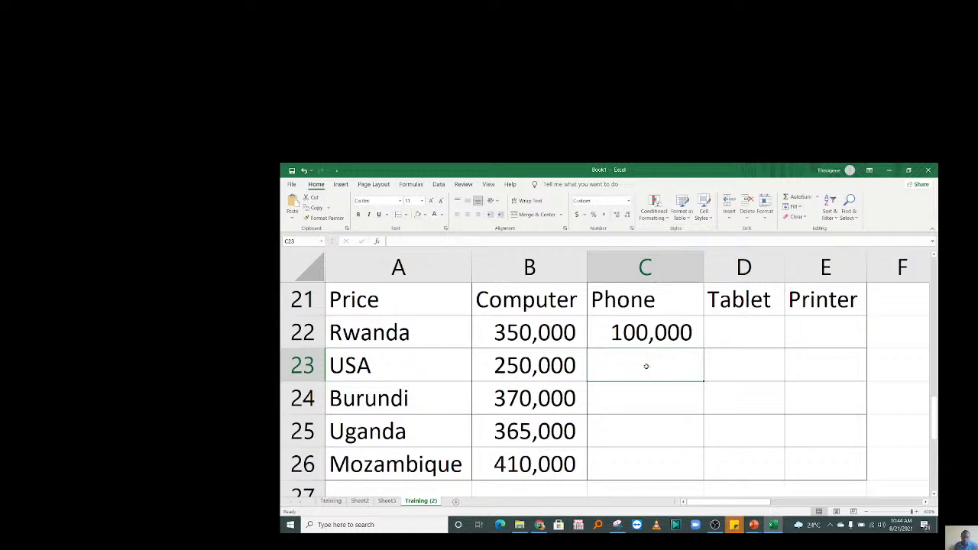
Enter Phone prices 80,000, 115,000, 200,000 and 170,000 for USA through Mozambique.
{"action": "type", "text": "15000"}
{"action": "key", "text": "BackSpace"}
{"action": "key", "text": "BackSpace"}
{"action": "key", "text": "BackSpace"}
{"action": "key", "text": "BackSpace"}
{"action": "key", "text": "BackSpace"}
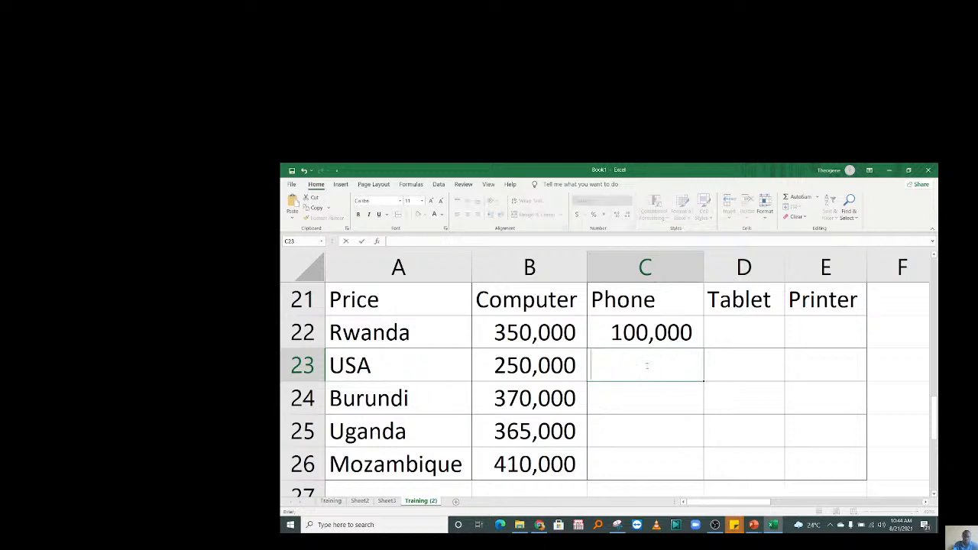
{"action": "type", "text": "80000"}
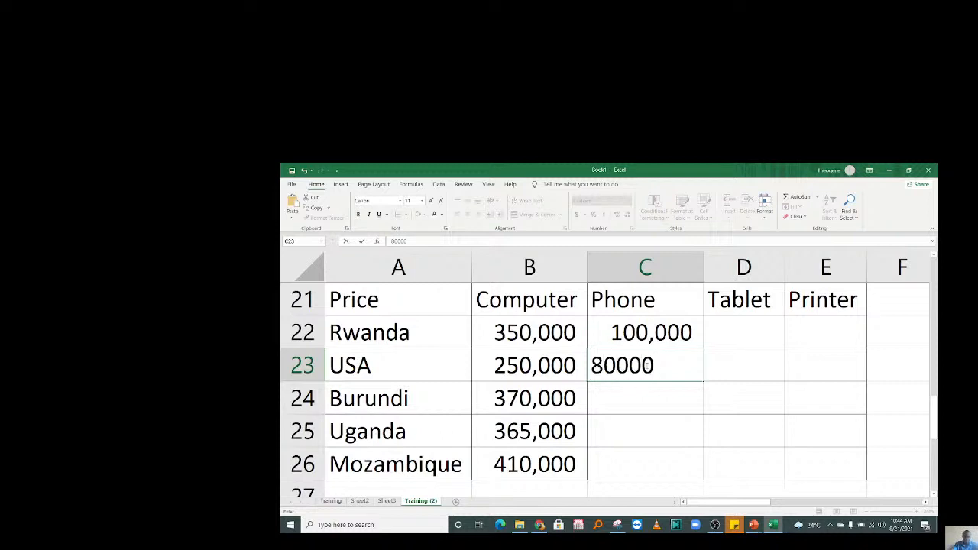
{"action": "key", "text": "Return"}
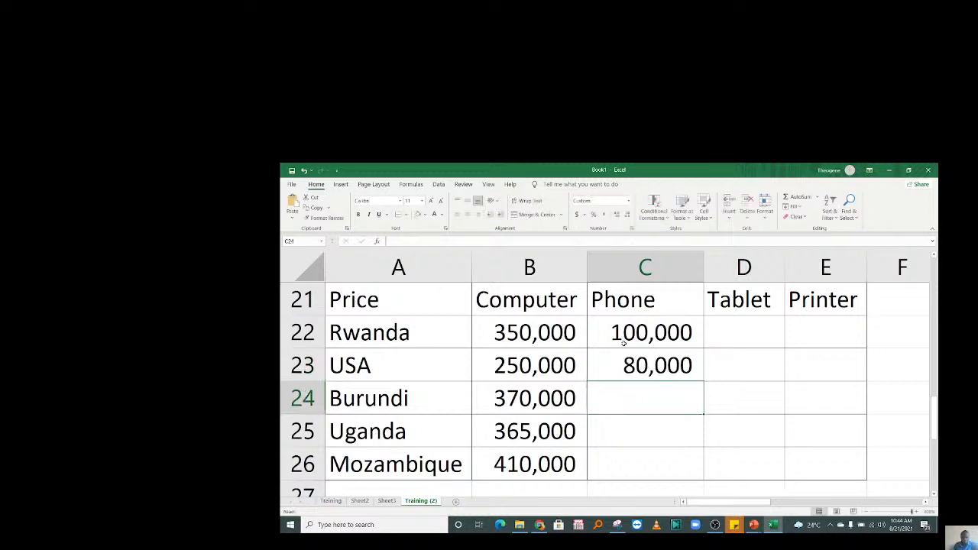
{"action": "type", "text": "11"}
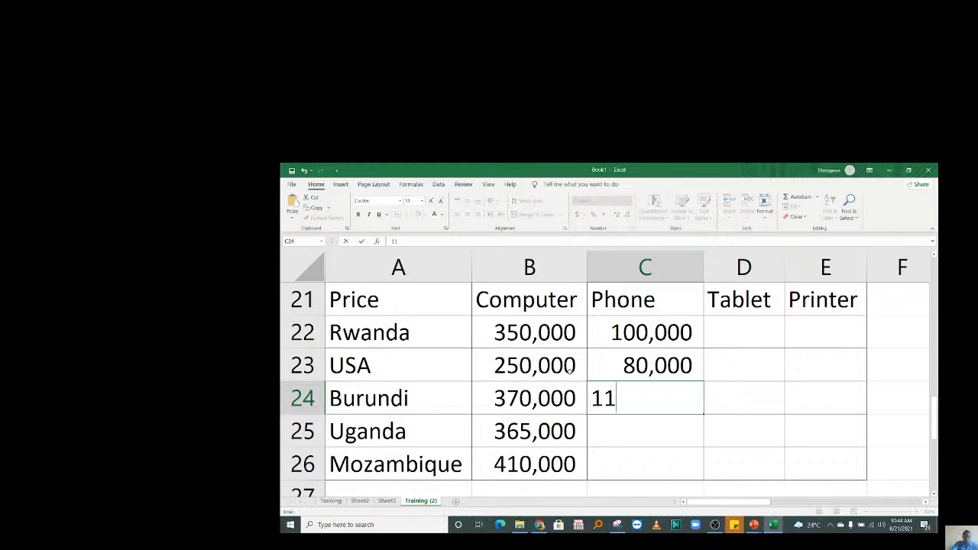
{"action": "type", "text": "5,0000"}
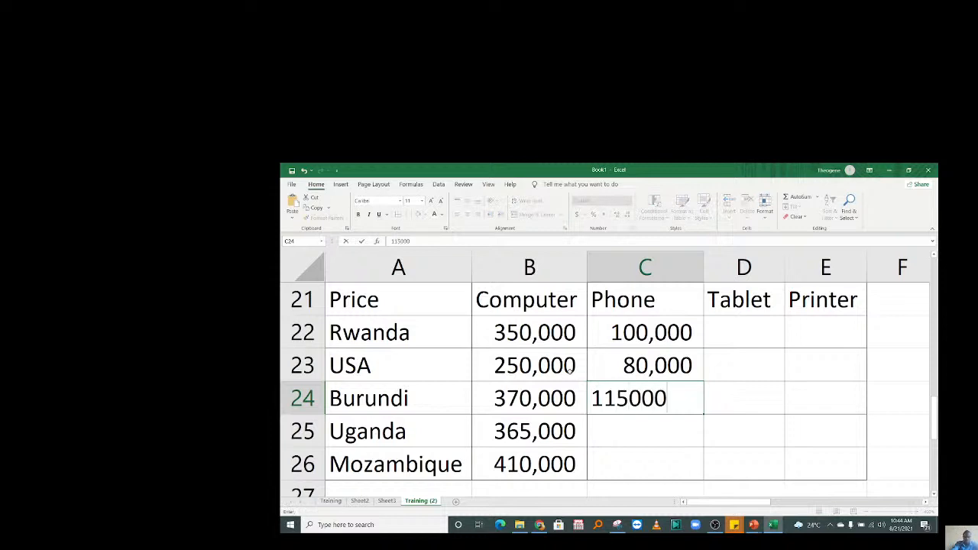
{"action": "key", "text": "Return"}
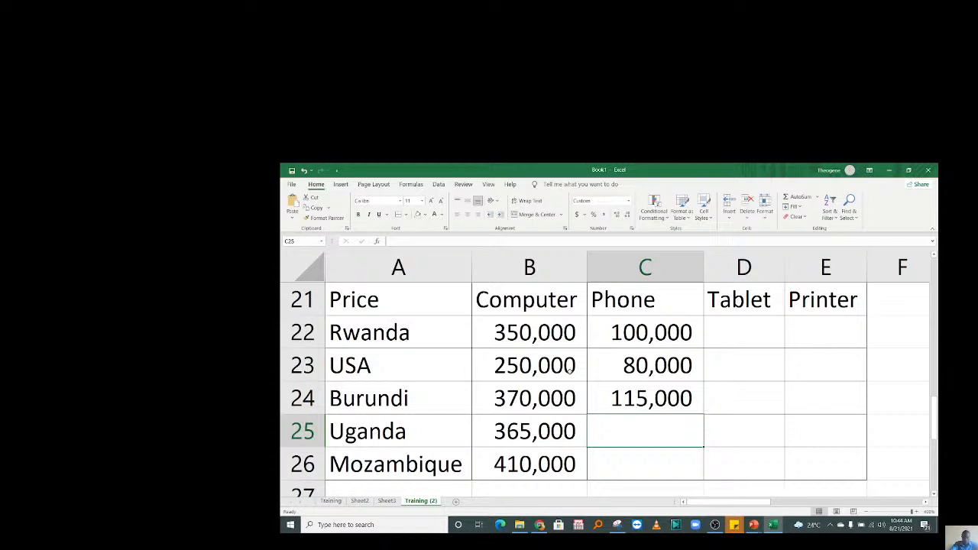
{"action": "type", "text": "20"}
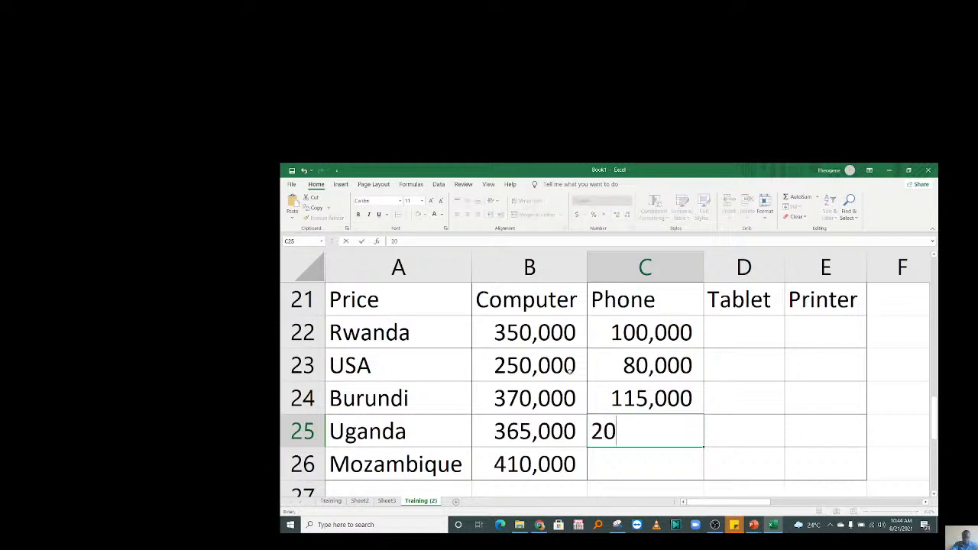
{"action": "type", "text": "0,00"}
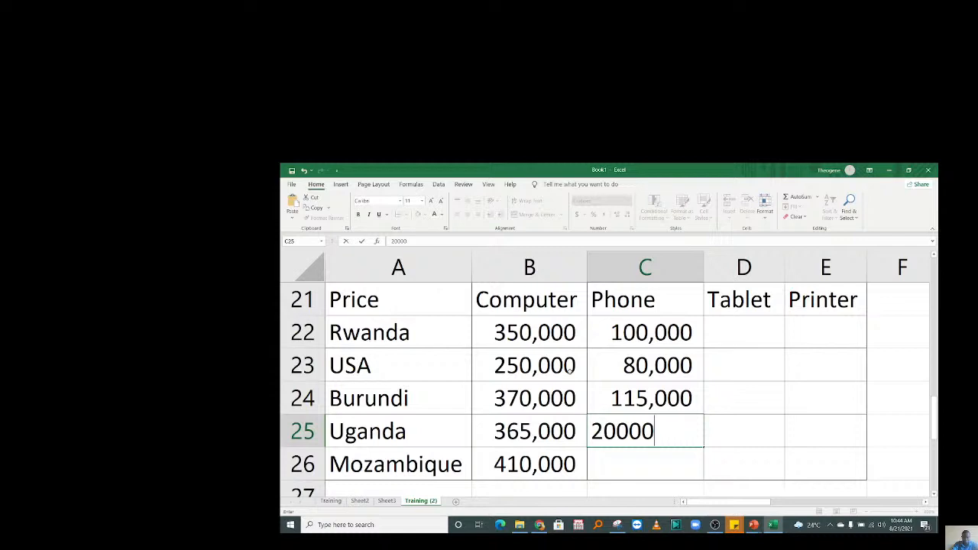
{"action": "type", "text": "0"}
{"action": "key", "text": "Return"}
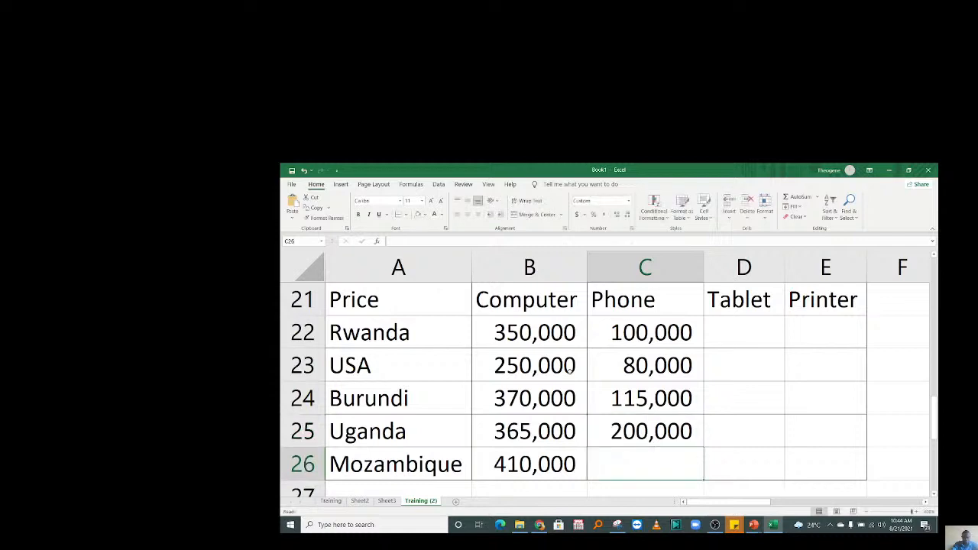
{"action": "type", "text": "1"}
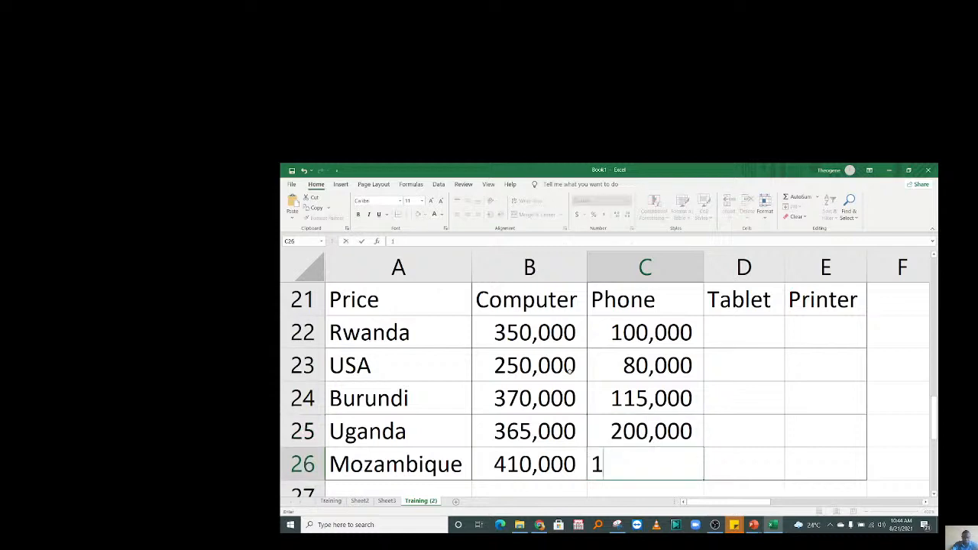
{"action": "type", "text": "70000"}
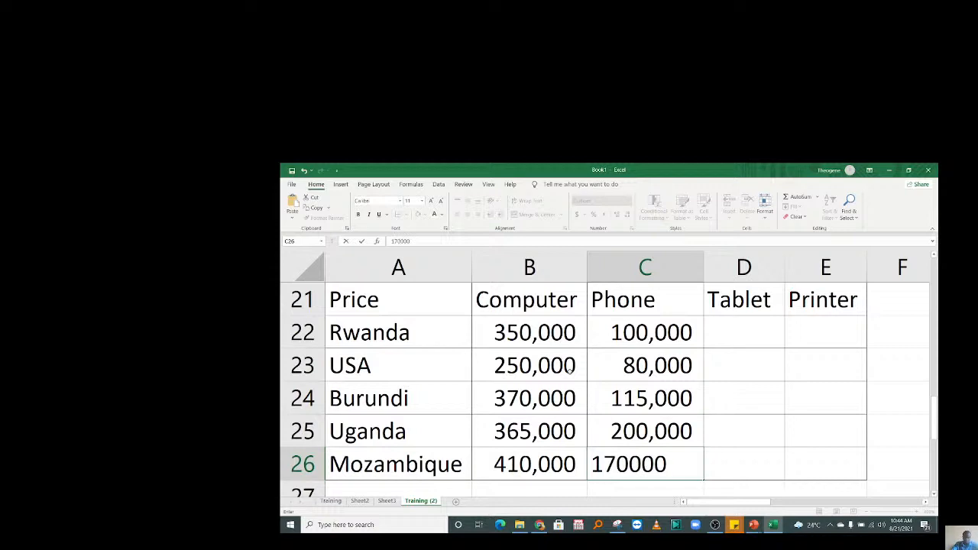
{"action": "key", "text": "Return"}
Review the entered Phone prices in column C.
{"action": "left_click", "coordinate": [602, 338]}
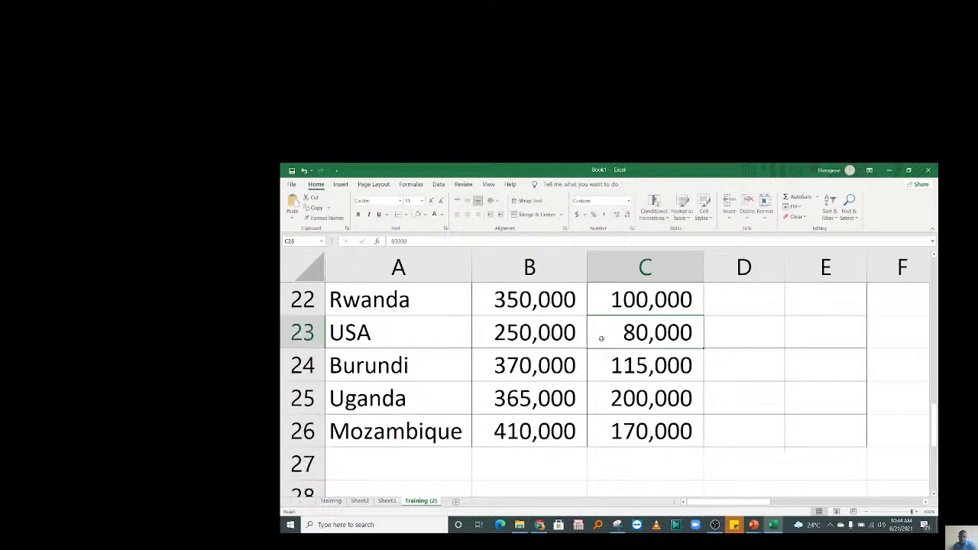
{"action": "scroll", "coordinate": [601, 339], "scroll_direction": "up", "scroll_amount": 1}
{"action": "key", "text": "Down"}
{"action": "key", "text": "Down"}
{"action": "key", "text": "Down"}
{"action": "key", "text": "Down"}
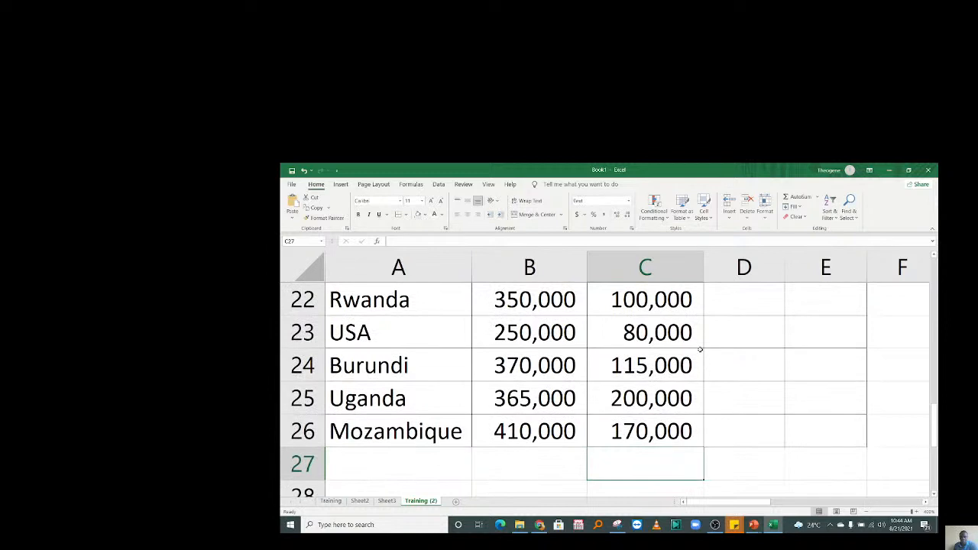
{"action": "key", "text": "Up"}
{"action": "key", "text": "Up"}
{"action": "key", "text": "Up"}
{"action": "key", "text": "Up"}
{"action": "key", "text": "Up"}
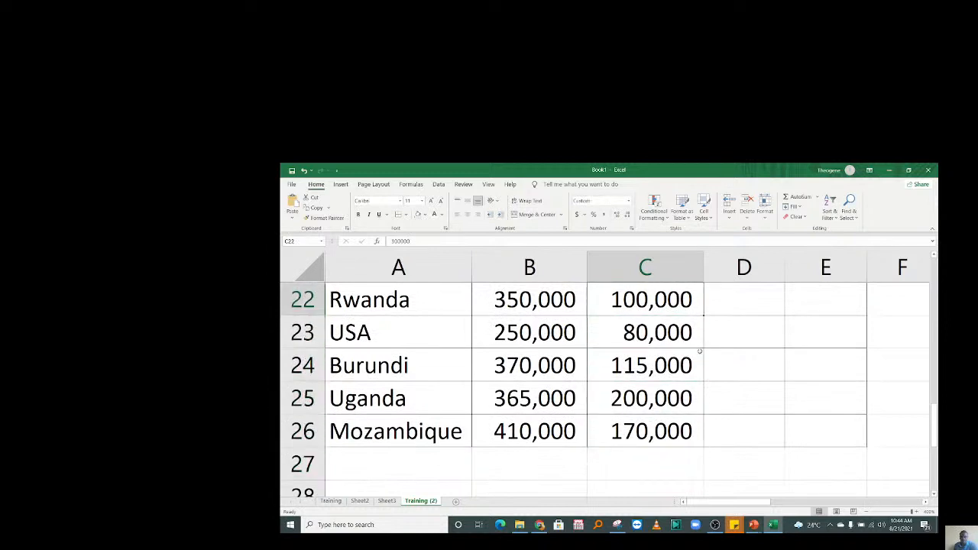
Enter 750000 as Rwanda's Tablet price in D22 and widen column D to fit it.
{"action": "scroll", "coordinate": [740, 335], "scroll_direction": "up", "scroll_amount": 1}
{"action": "left_click", "coordinate": [740, 334]}
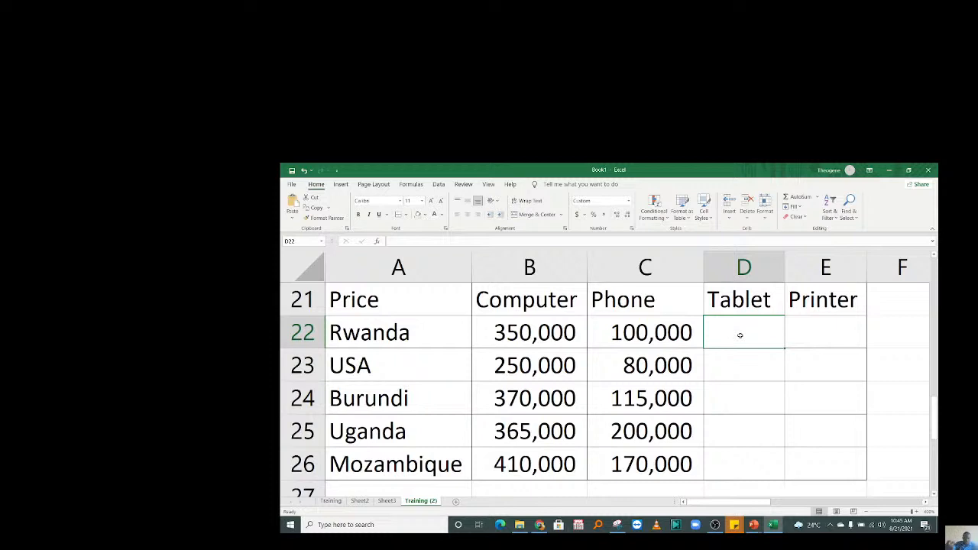
{"action": "type", "text": "750000"}
{"action": "key", "text": "Return"}
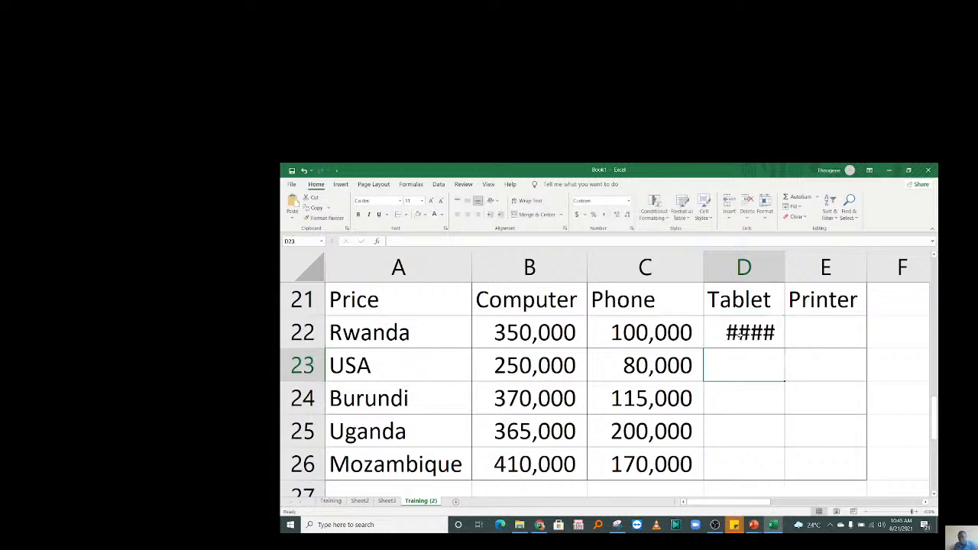
{"action": "left_click_drag", "start_coordinate": [785, 267], "coordinate": [796, 267]}
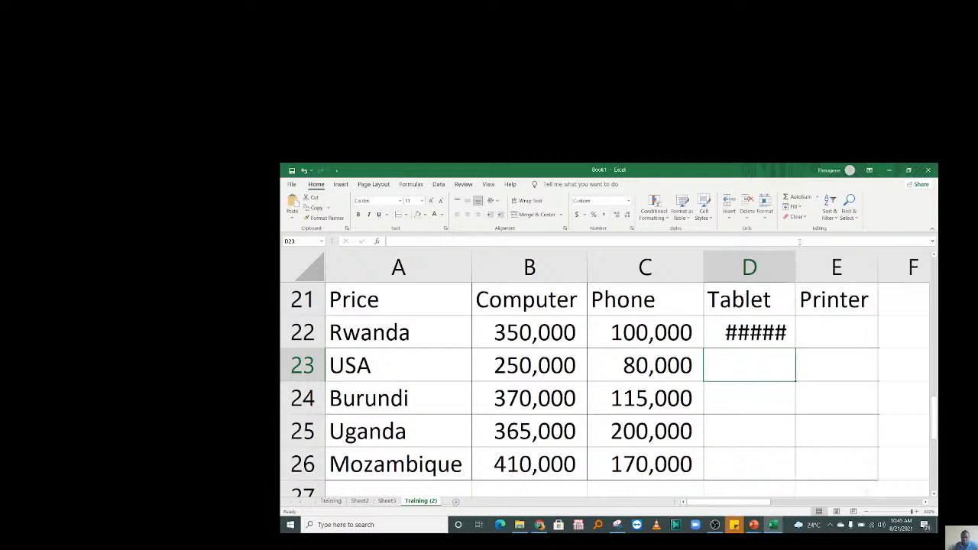
{"action": "left_click_drag", "start_coordinate": [796, 264], "coordinate": [817, 263]}
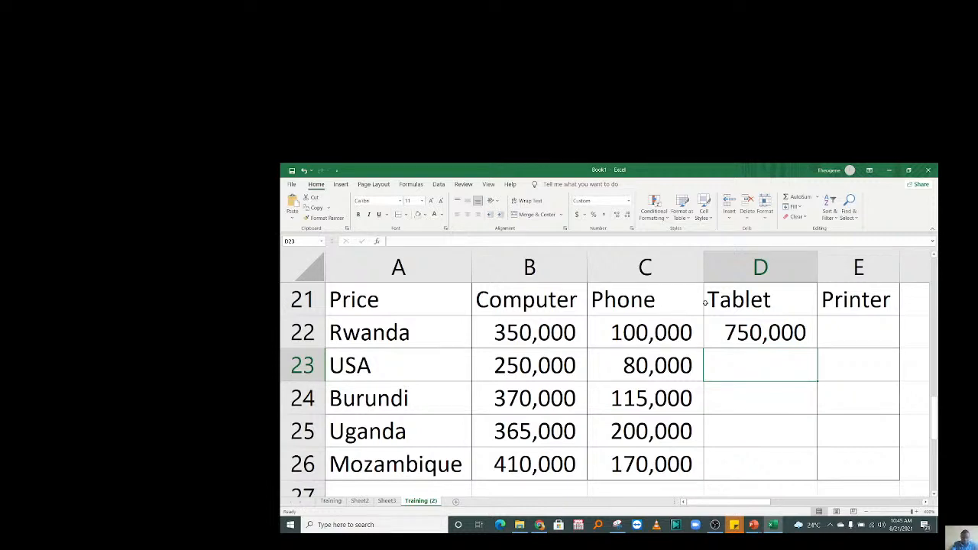
Enter Tablet prices 470,000, 740,000, 690,000 and 830,000 for USA through Mozambique.
{"action": "type", "text": "4"}
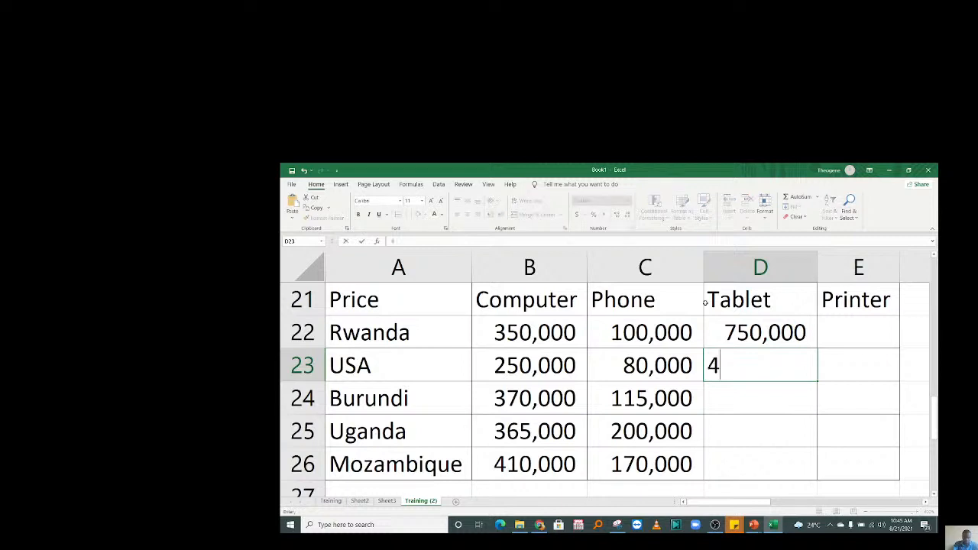
{"action": "type", "text": "70,000"}
{"action": "key", "text": "Return"}
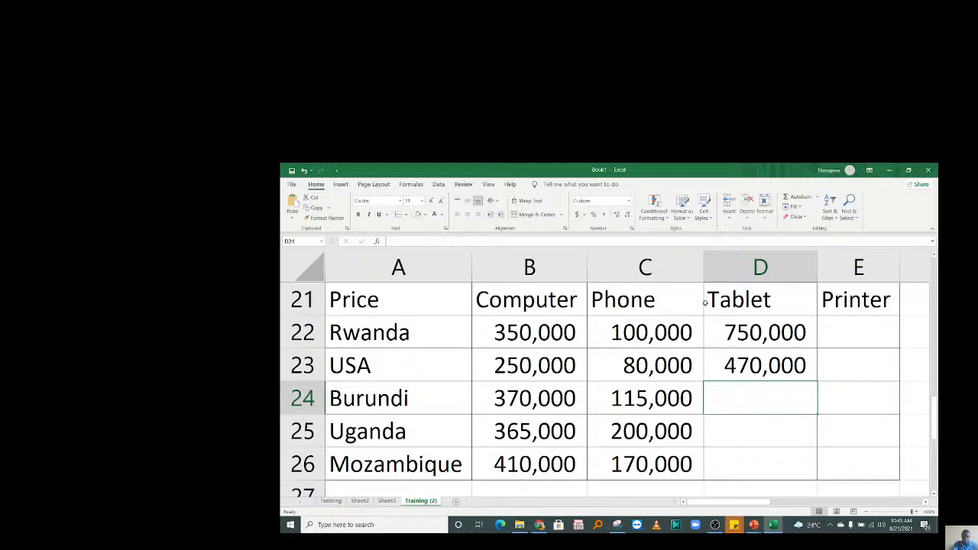
{"action": "type", "text": "740000"}
{"action": "key", "text": "Return"}
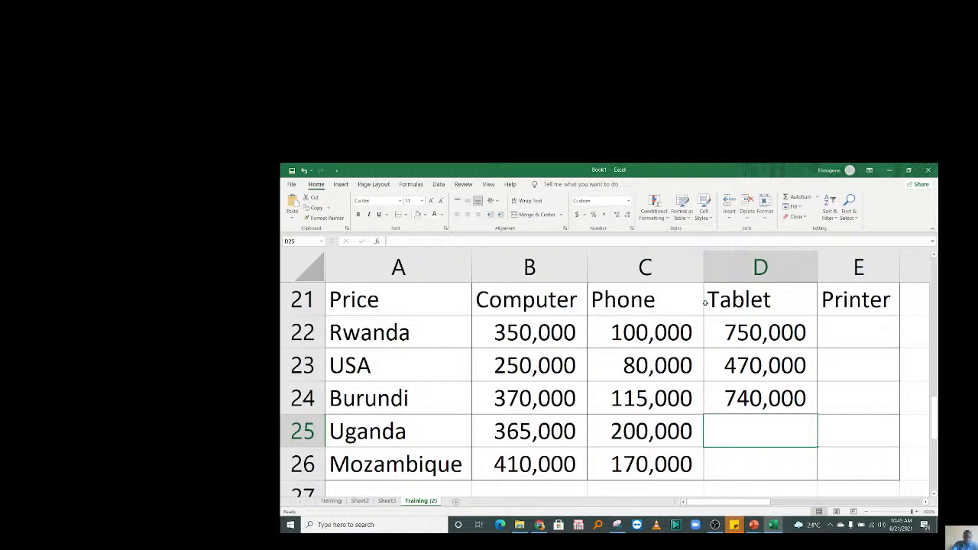
{"action": "type", "text": "6900000"}
{"action": "key", "text": "Return"}
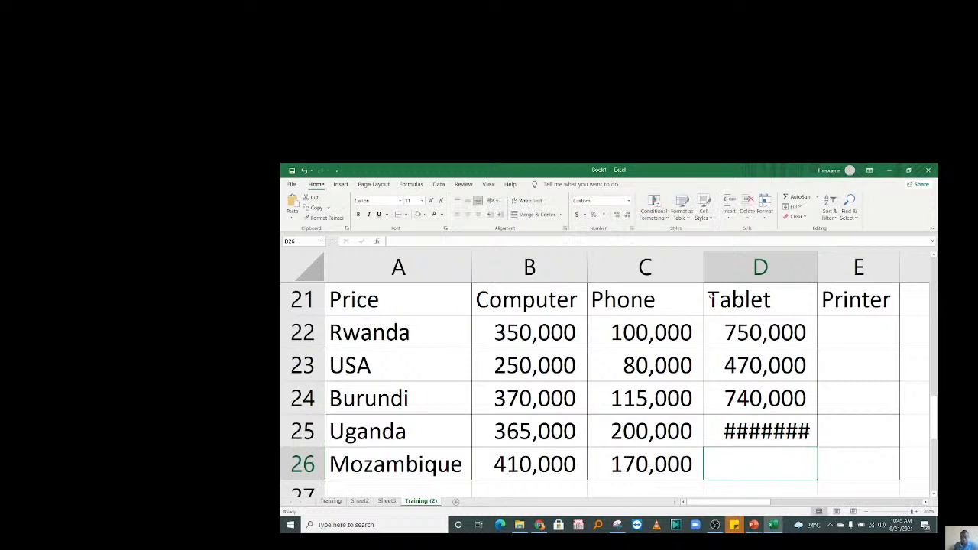
{"action": "left_click", "coordinate": [767, 418]}
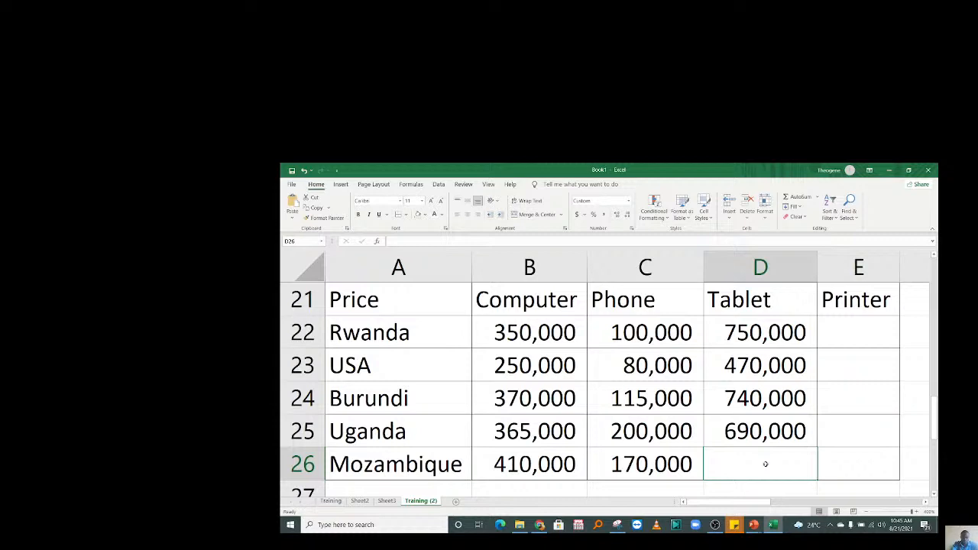
{"action": "type", "text": "8"}
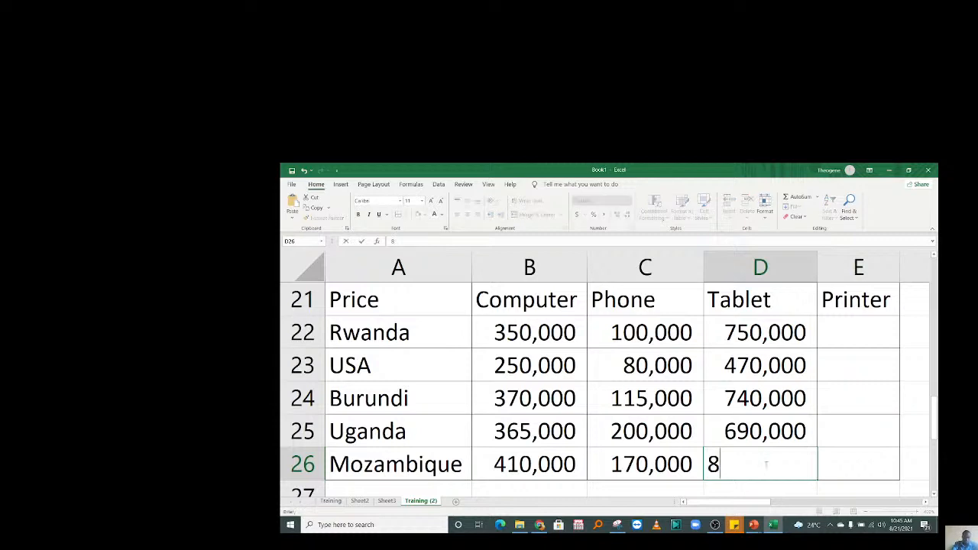
{"action": "type", "text": "30,000"}
{"action": "key", "text": "Return"}
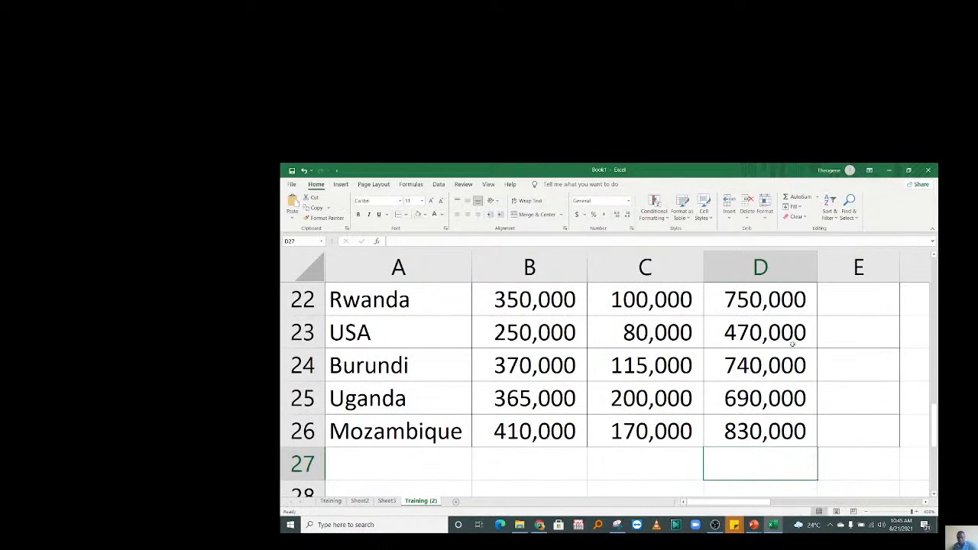
Review the Tablet column entries in D22:D26.
{"action": "key", "text": "Up"}
{"action": "key", "text": "Up"}
{"action": "key", "text": "Up"}
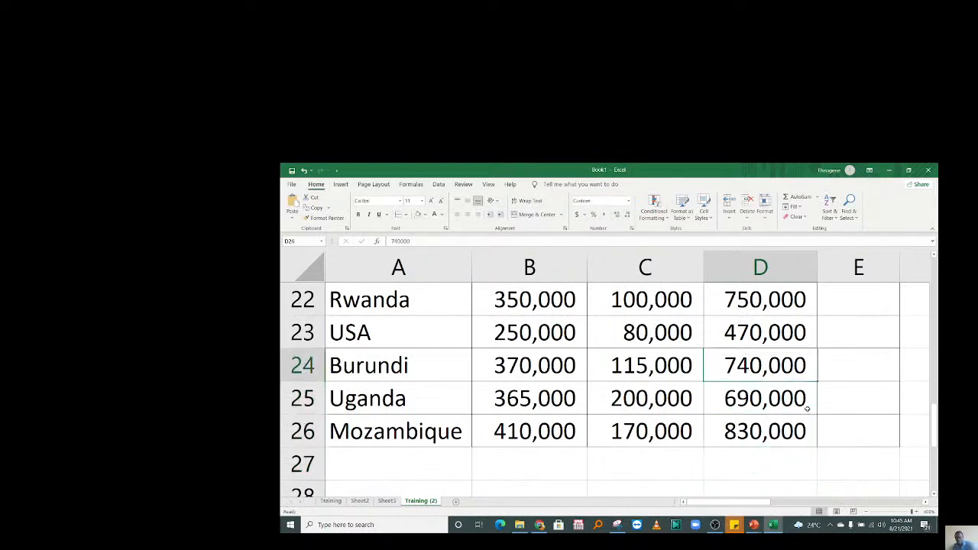
{"action": "key", "text": "Up"}
{"action": "key", "text": "Up"}
{"action": "key", "text": "Up"}
{"action": "key", "text": "Down"}
{"action": "key", "text": "Down"}
{"action": "key", "text": "Down"}
{"action": "key", "text": "Down"}
{"action": "key", "text": "Down"}
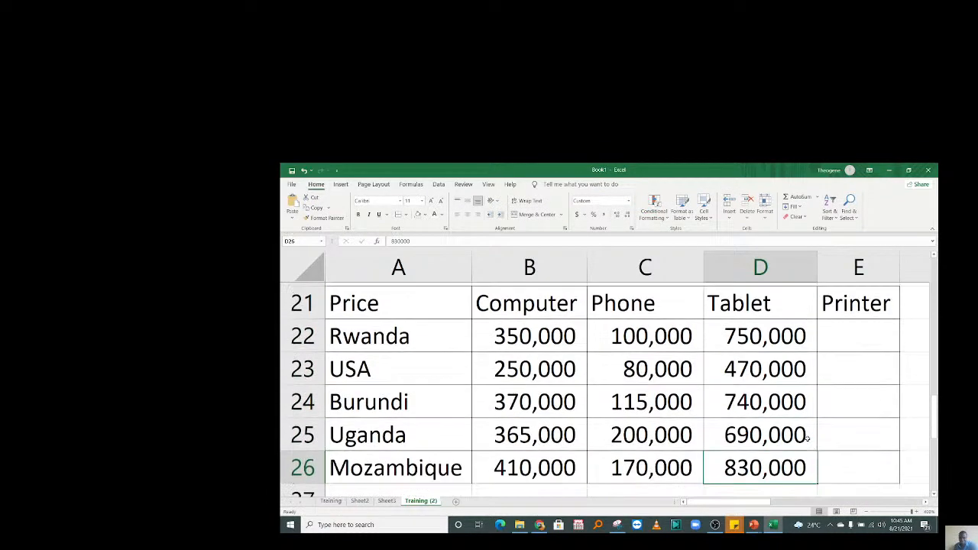
{"action": "left_click", "coordinate": [845, 332]}
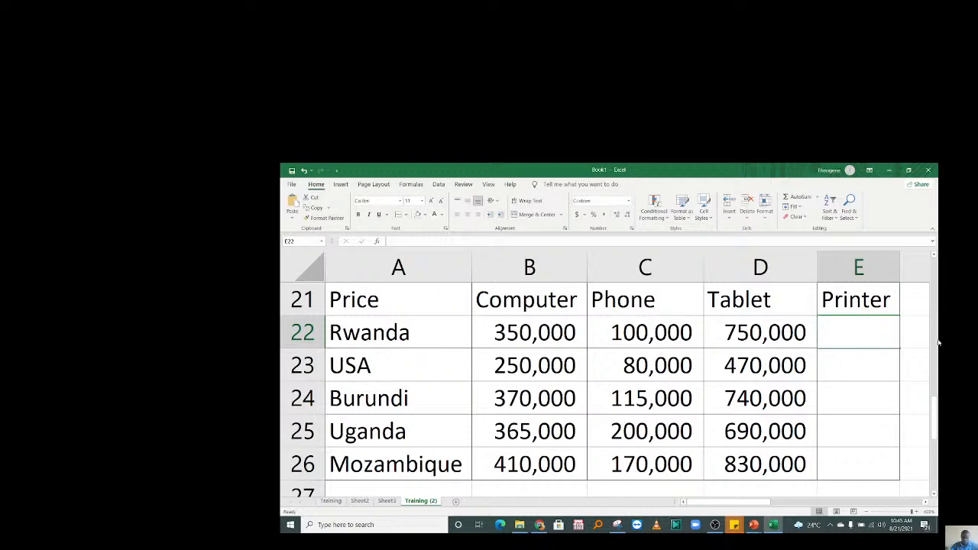
Enter 420000 as Rwanda's Printer price in E22 and widen column E.
{"action": "type", "text": "1"}
{"action": "key", "text": "BackSpace"}
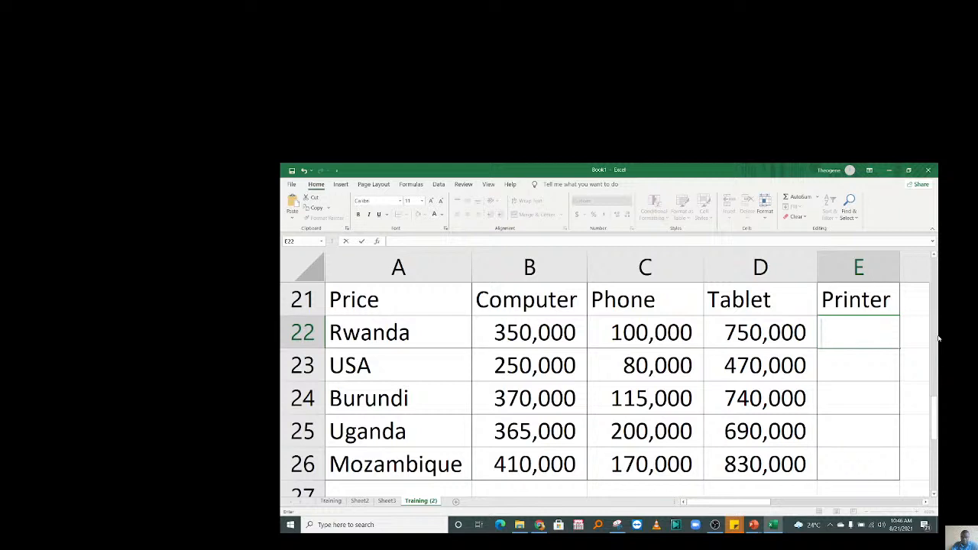
{"action": "type", "text": "420000"}
{"action": "key", "text": "Return"}
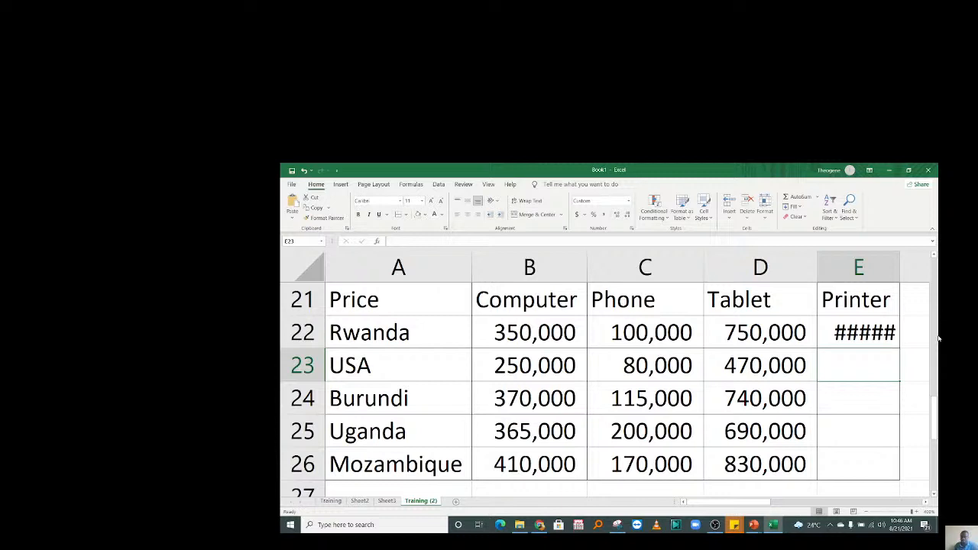
{"action": "key", "text": "Up"}
{"action": "left_click_drag", "start_coordinate": [902, 258], "coordinate": [924, 258]}
Enter Printer prices 300,000, 500,000, 478,000 and 520,000 for USA through Mozambique.
{"action": "left_click", "coordinate": [852, 368]}
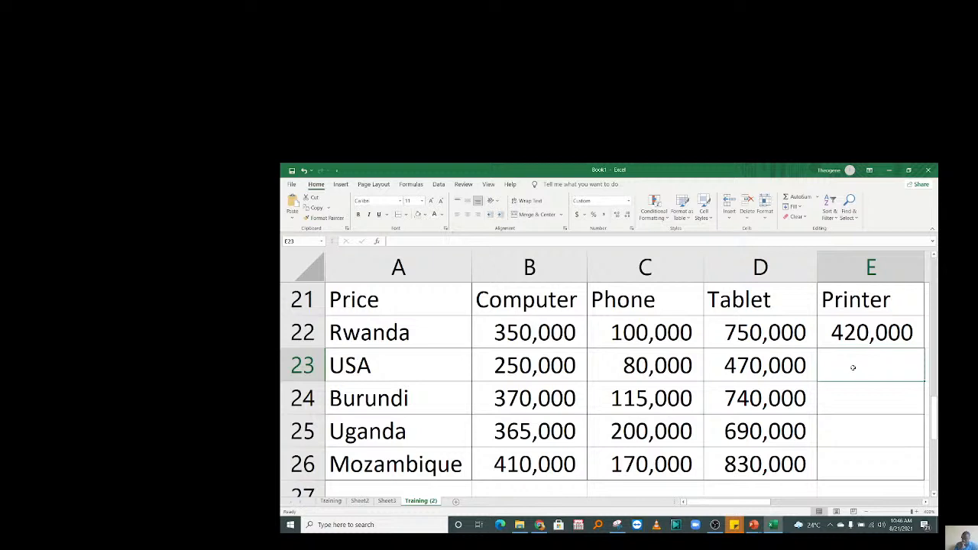
{"action": "type", "text": "300000"}
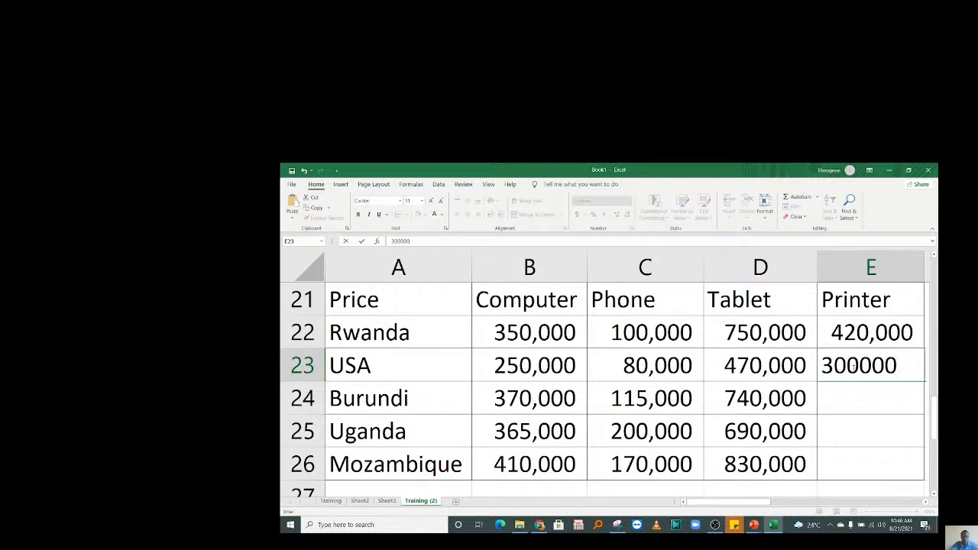
{"action": "key", "text": "Return"}
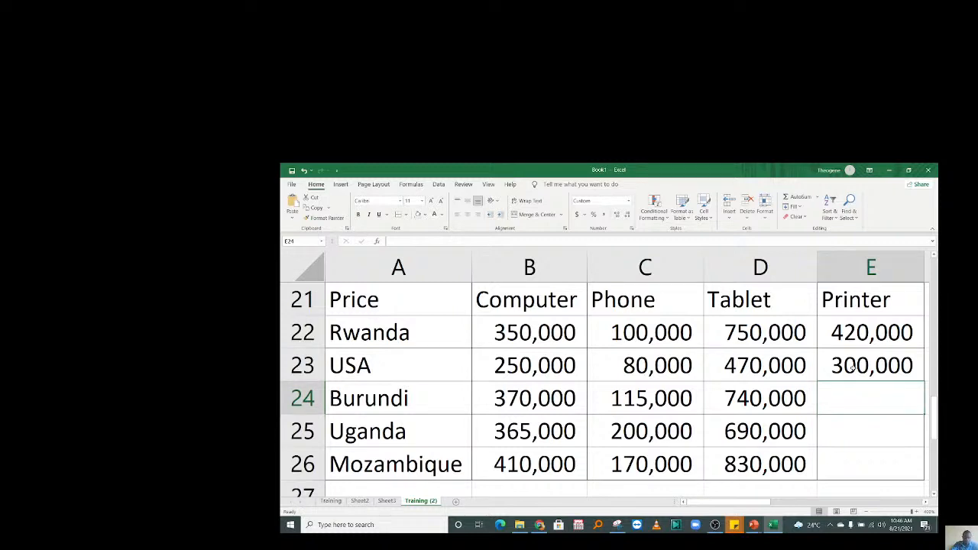
{"action": "type", "text": "5"}
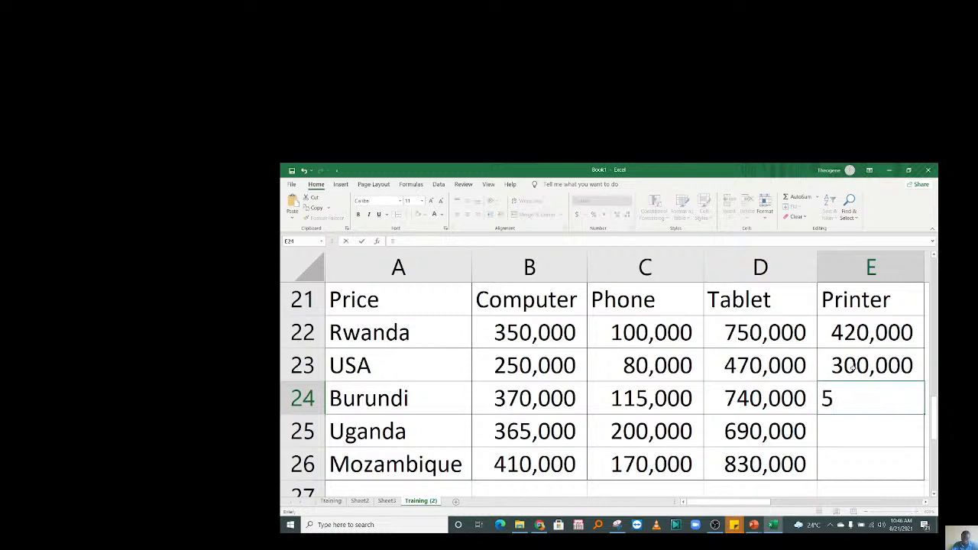
{"action": "type", "text": "00,000"}
{"action": "key", "text": "Return"}
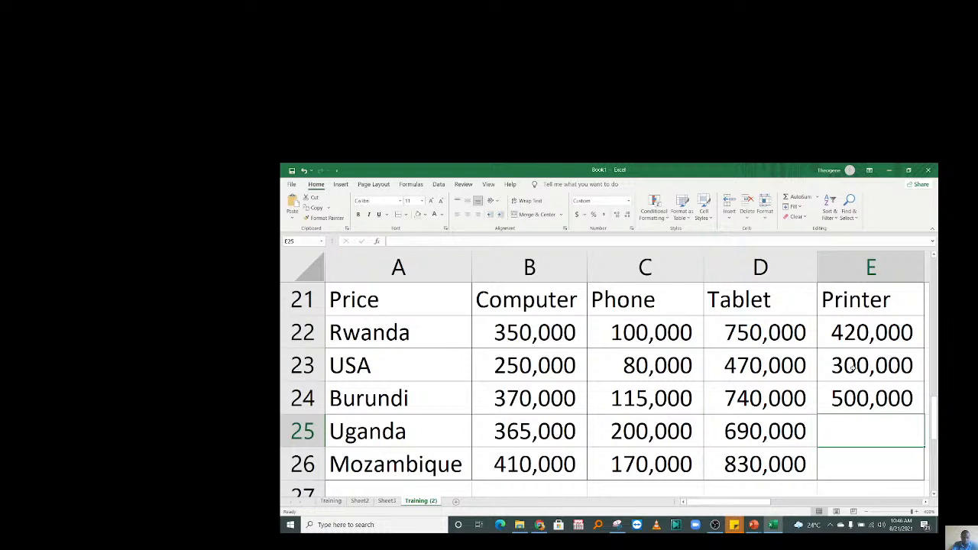
{"action": "type", "text": "4"}
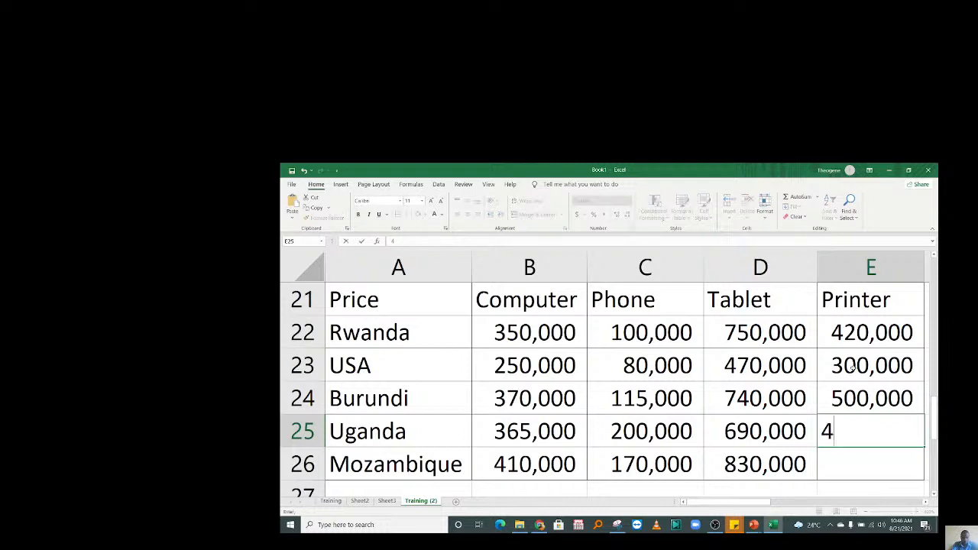
{"action": "type", "text": "78,000"}
{"action": "key", "text": "Return"}
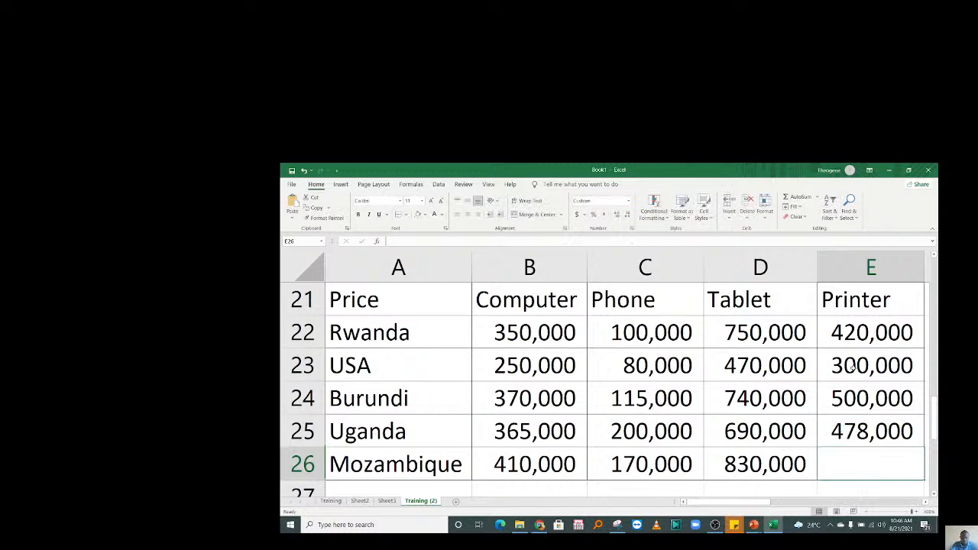
{"action": "type", "text": "5200-0-0"}
{"action": "key", "text": "BackSpace"}
{"action": "key", "text": "BackSpace"}
{"action": "key", "text": "BackSpace"}
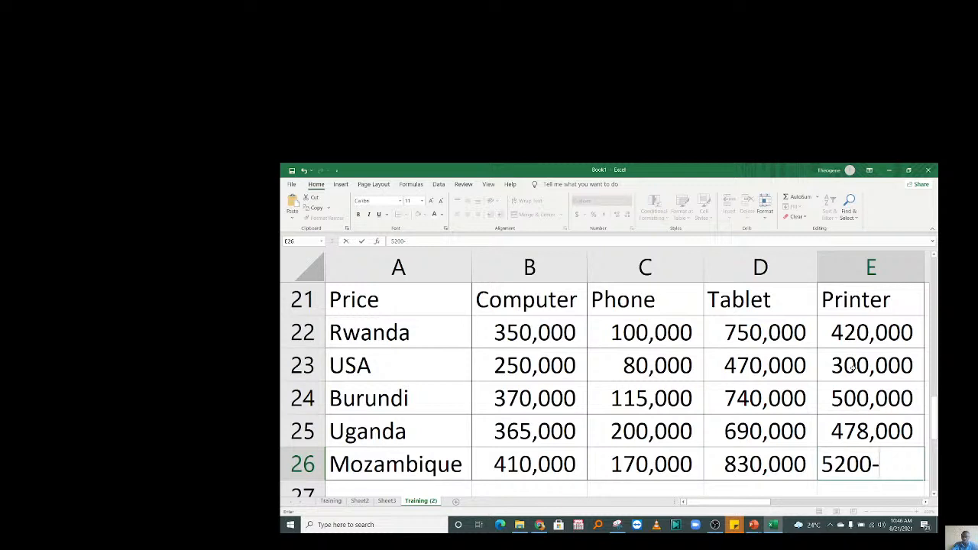
{"action": "key", "text": "BackSpace"}
{"action": "type", "text": "000"}
{"action": "key", "text": "Return"}
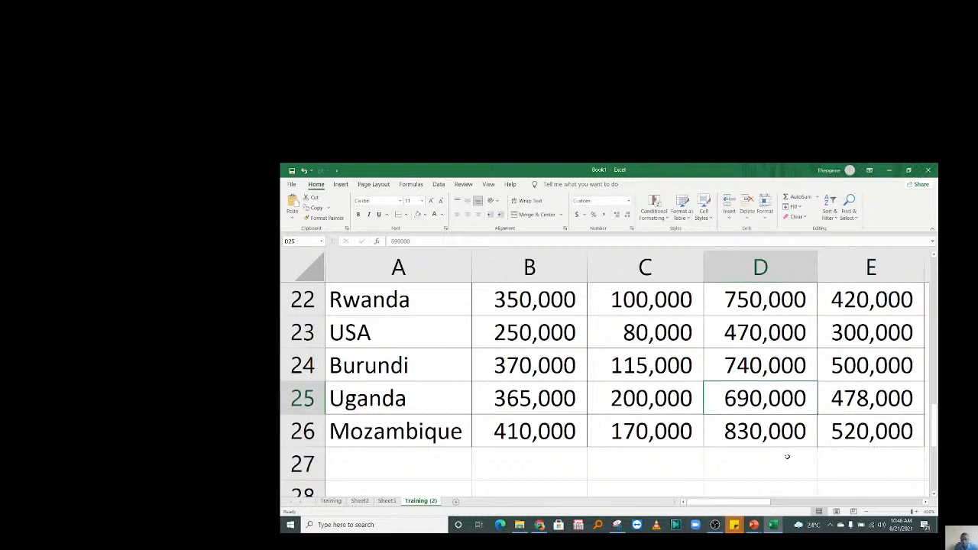
Zoom out two steps so the whole bordered price table fits on screen.
{"action": "left_click_drag", "start_coordinate": [787, 442], "coordinate": [366, 332]}
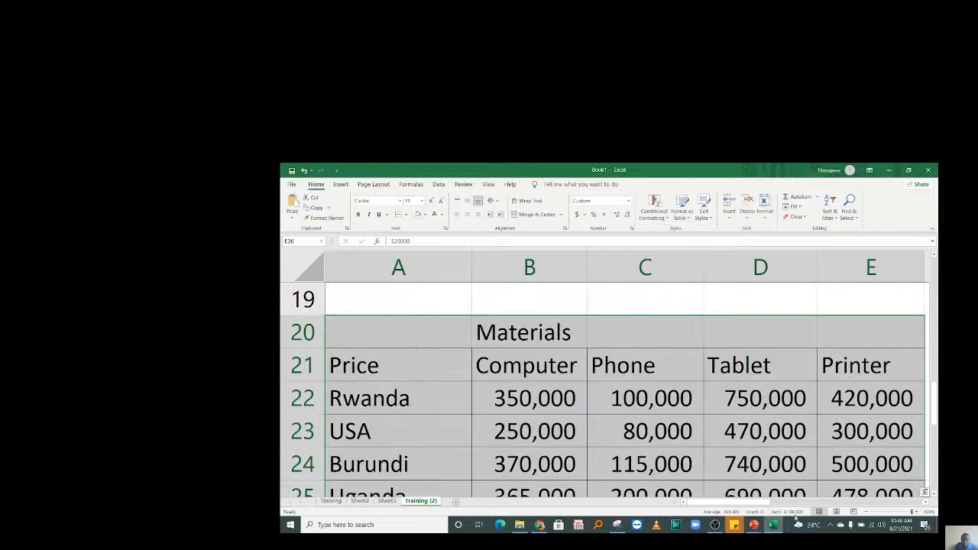
{"action": "left_click", "coordinate": [865, 513]}
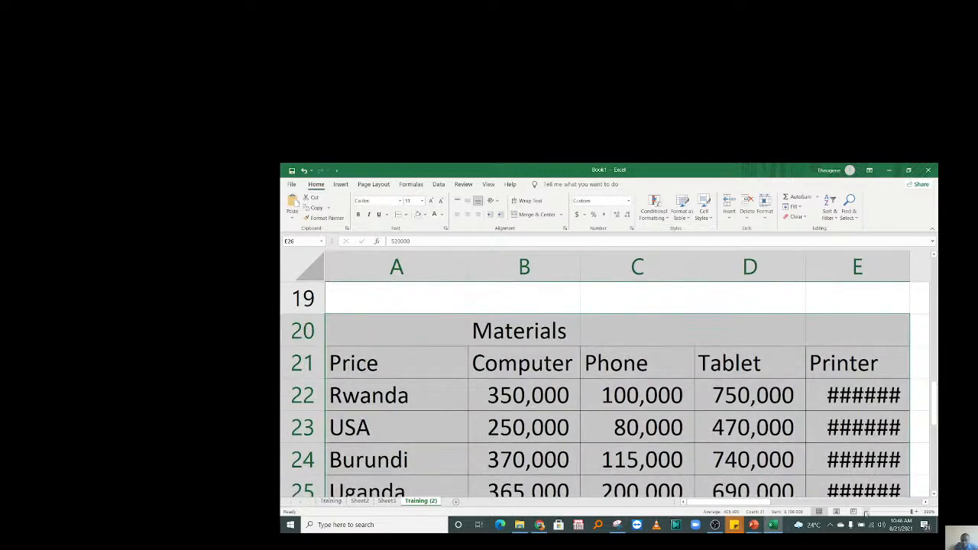
{"action": "left_click", "coordinate": [865, 513]}
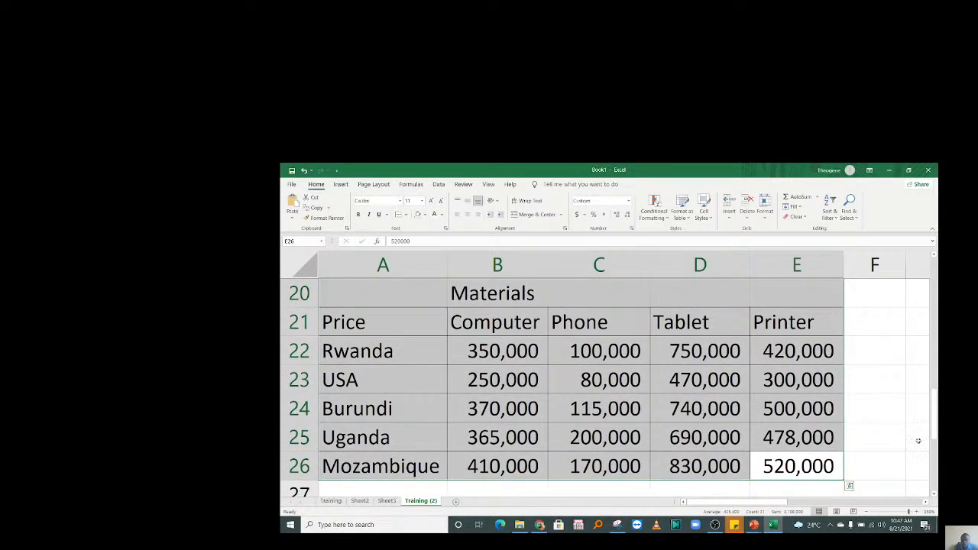
{"action": "left_click_drag", "start_coordinate": [937, 419], "coordinate": [937, 432]}
{"action": "left_click", "coordinate": [499, 465]}
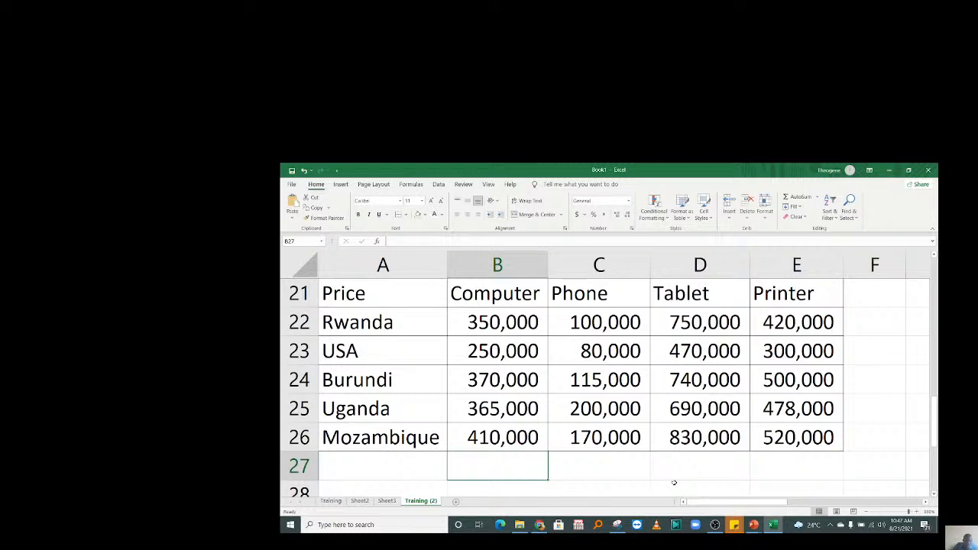
Bold the Computer–Printer headers in B21:E21 and the country names in A22:A26.
{"action": "left_click_drag", "start_coordinate": [489, 293], "coordinate": [761, 293]}
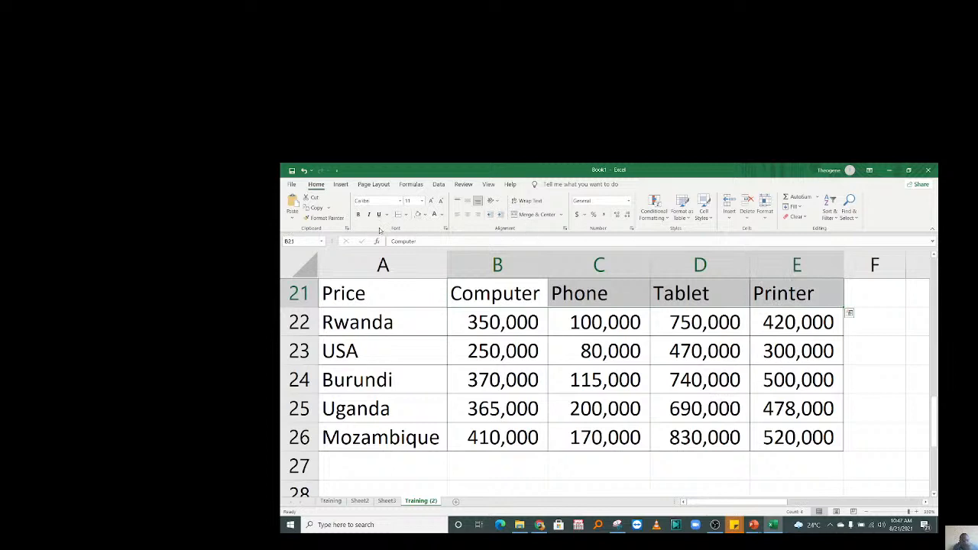
{"action": "left_click", "coordinate": [358, 214]}
{"action": "left_click_drag", "start_coordinate": [352, 322], "coordinate": [351, 437]}
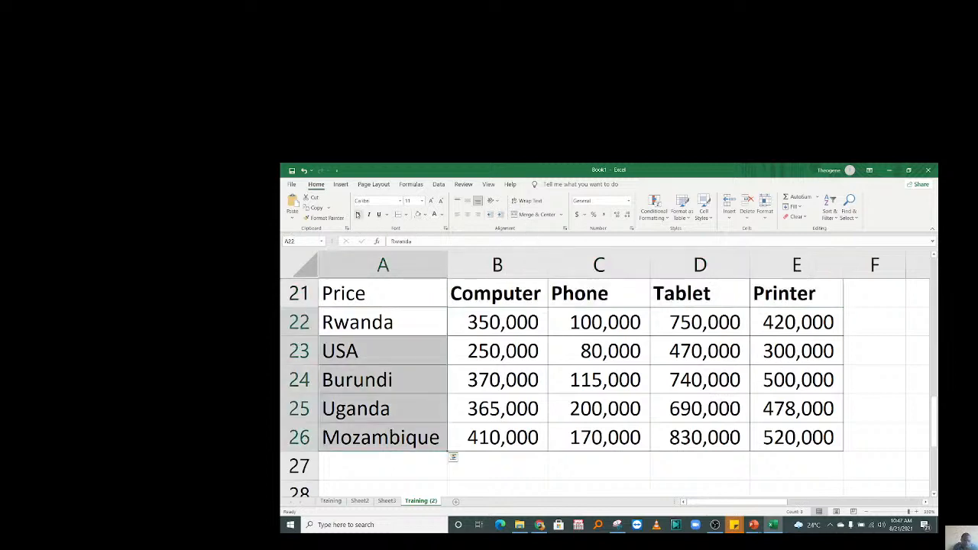
{"action": "left_click", "coordinate": [358, 214]}
{"action": "left_click", "coordinate": [543, 467]}
{"action": "left_click", "coordinate": [579, 474]}
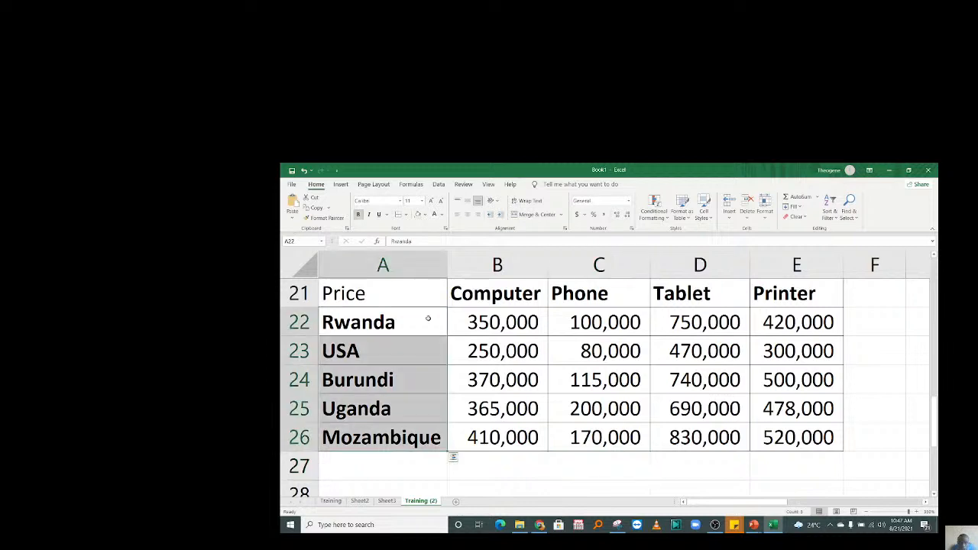
{"action": "left_click", "coordinate": [593, 411]}
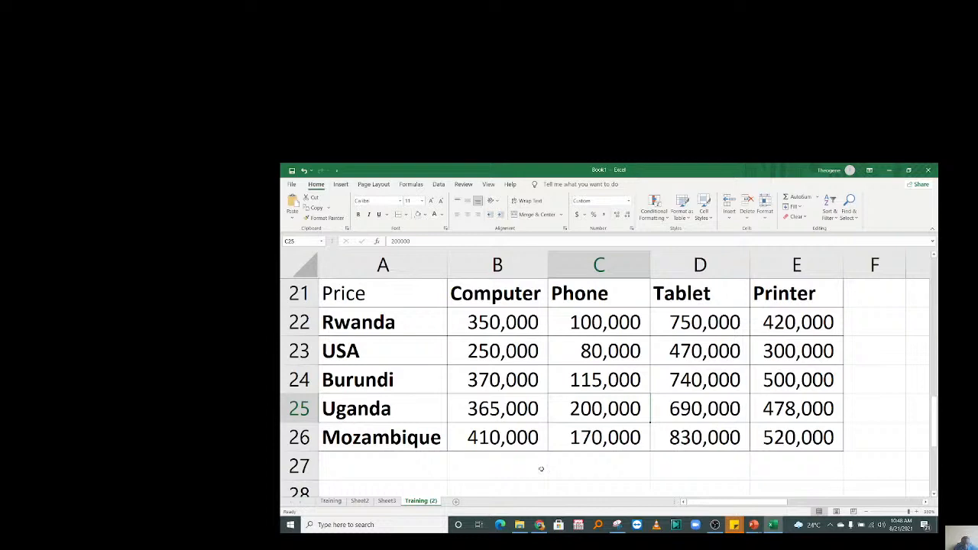
Enter =INDEX(A22:B26,4,2) in C27 to fetch Uganda's Computer price.
{"action": "left_click", "coordinate": [606, 465]}
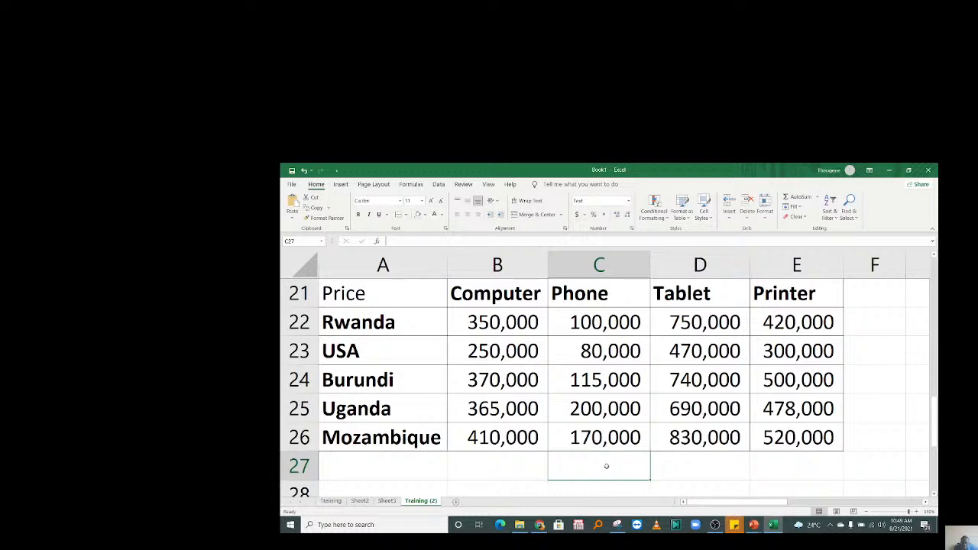
{"action": "type", "text": "="}
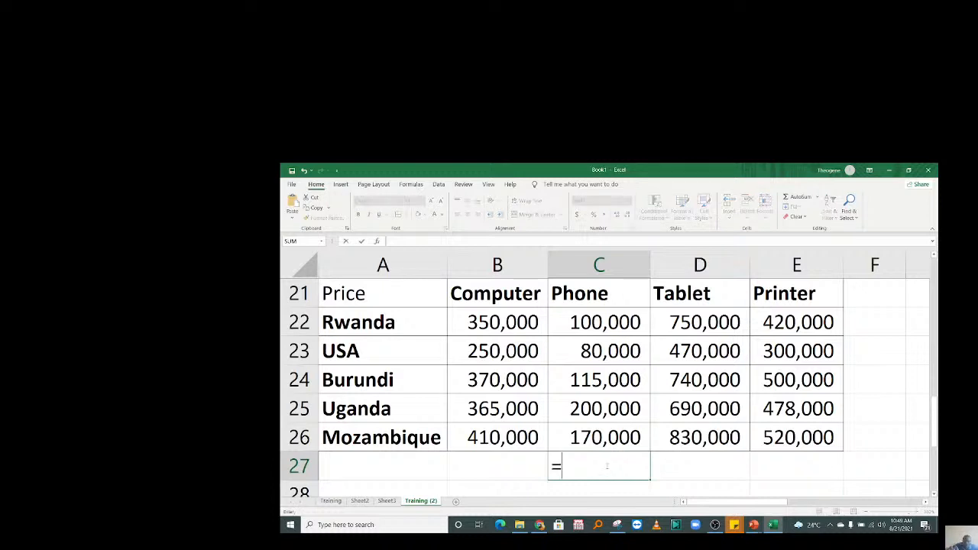
{"action": "type", "text": "INDE"}
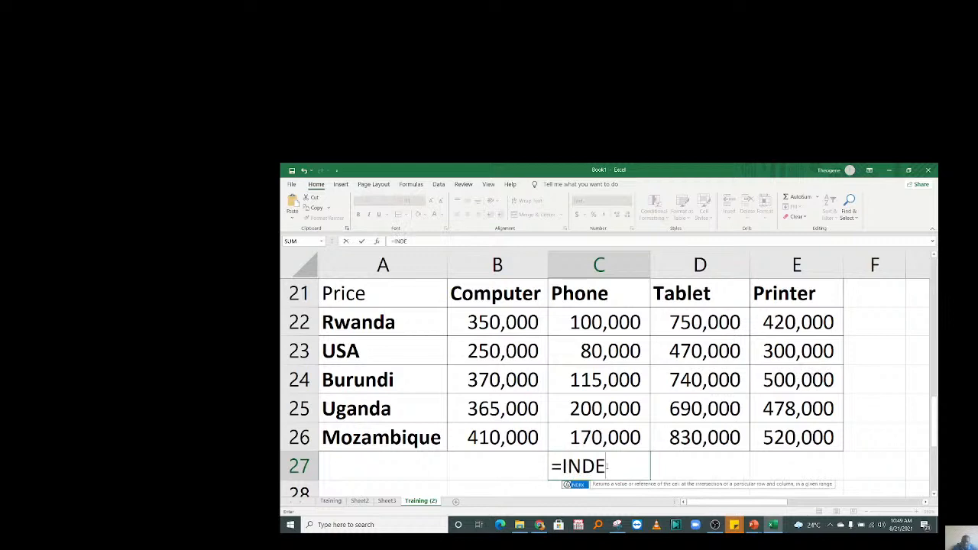
{"action": "double_click", "coordinate": [578, 486]}
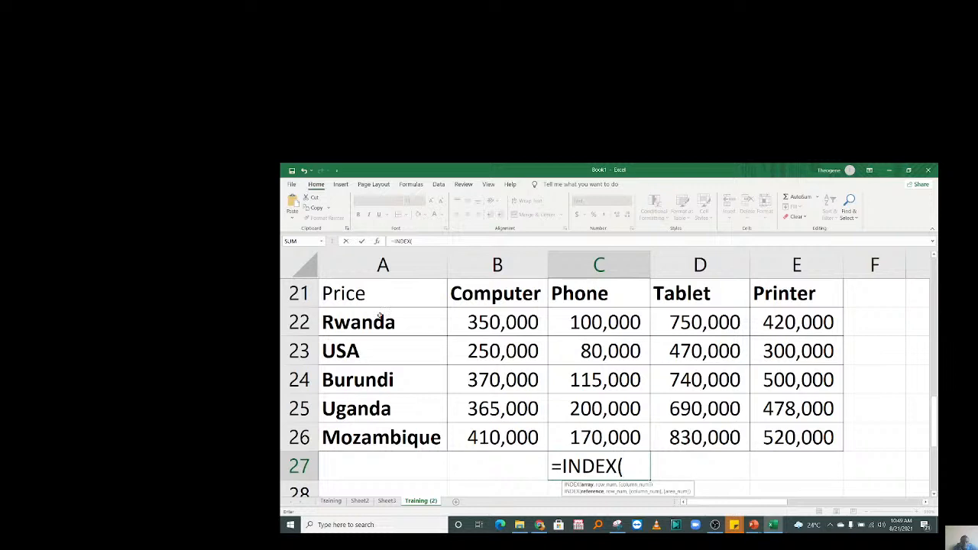
{"action": "left_click_drag", "start_coordinate": [380, 317], "coordinate": [497, 437]}
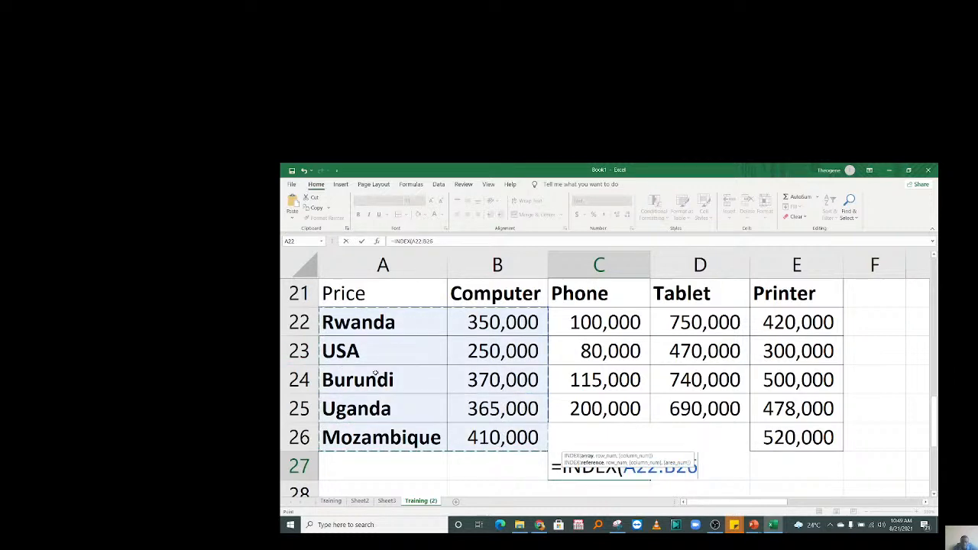
{"action": "type", "text": ","}
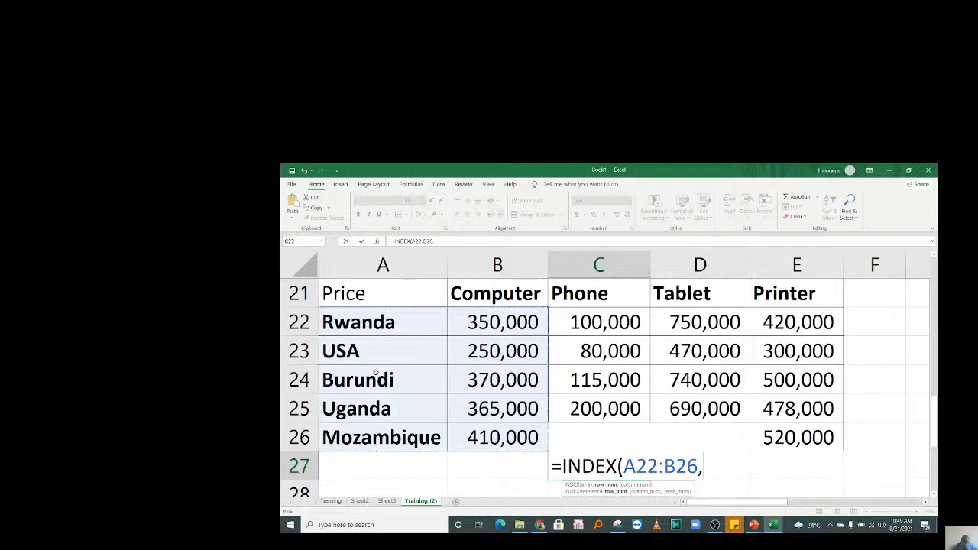
{"action": "type", "text": "24,"}
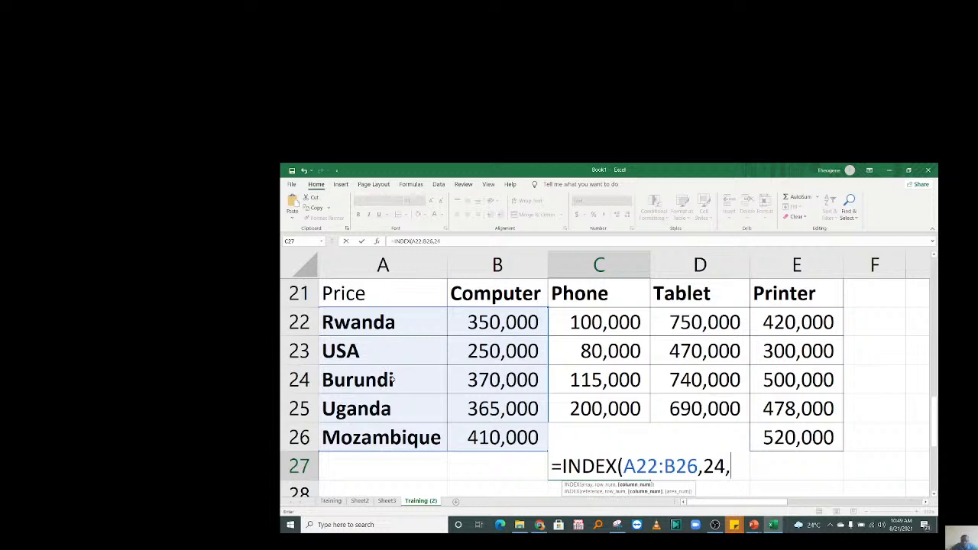
{"action": "key", "text": "BackSpace"}
{"action": "key", "text": "BackSpace"}
{"action": "type", "text": ","}
{"action": "key", "text": "BackSpace"}
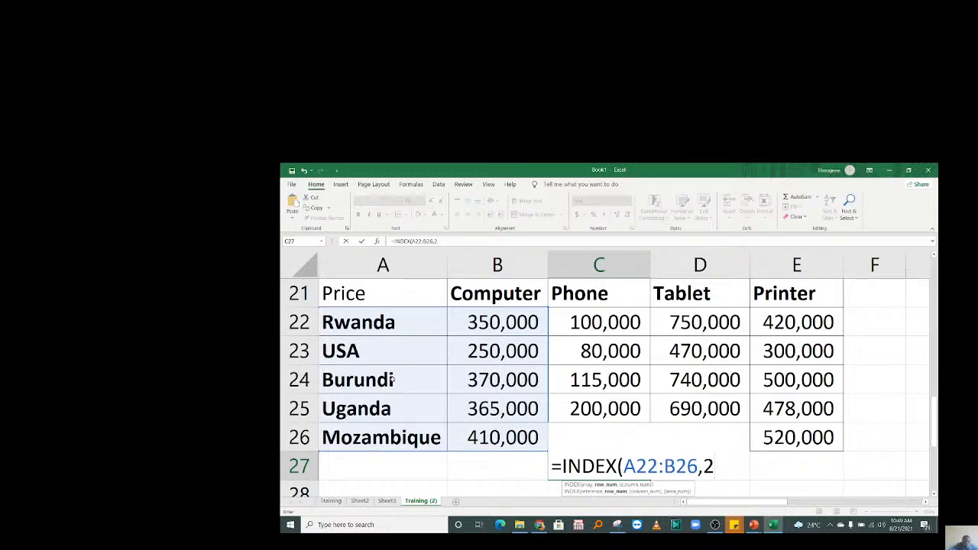
{"action": "key", "text": "BackSpace"}
{"action": "type", "text": "4,"}
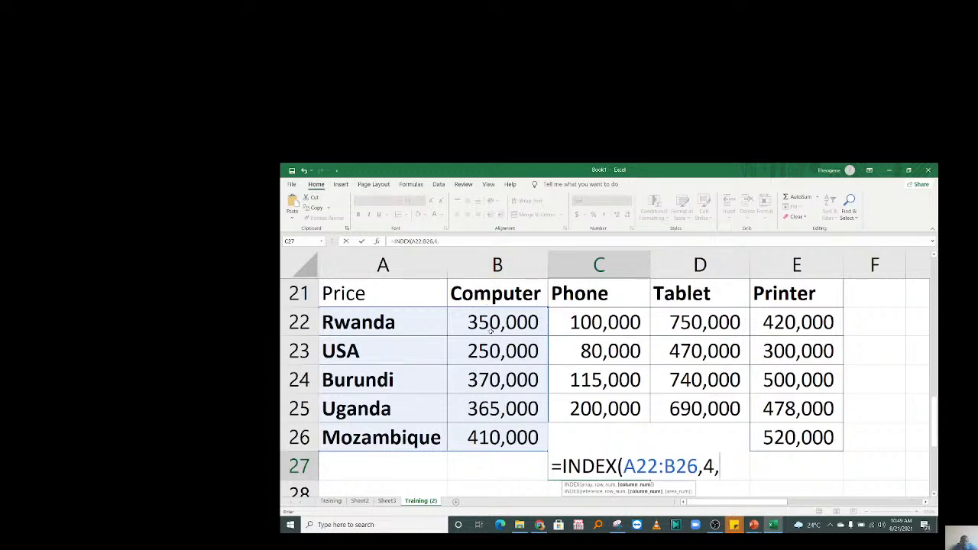
{"action": "type", "text": "2"}
{"action": "type", "text": ")"}
{"action": "key", "text": "Return"}
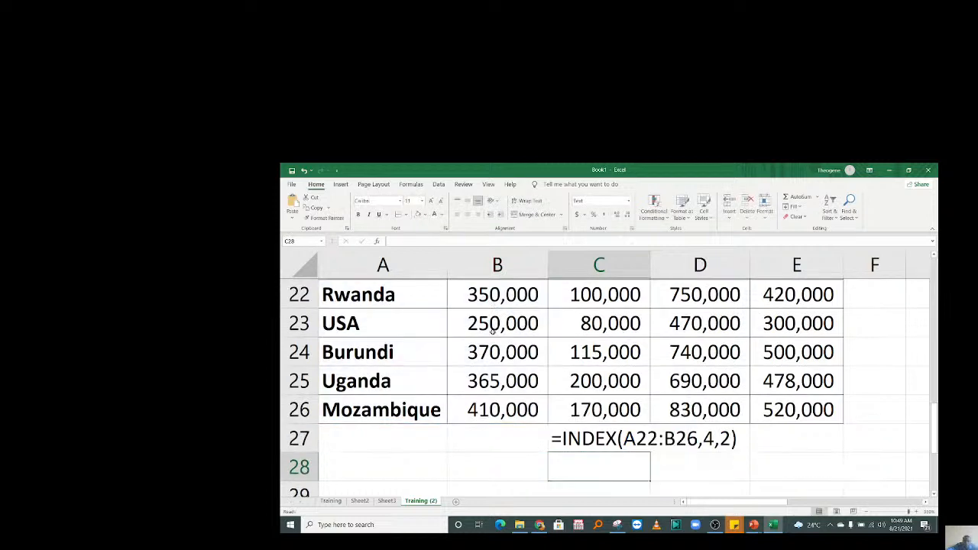
Switch C27 to the General number format and re-enter the formula so it shows 365000.
{"action": "key", "text": "Up"}
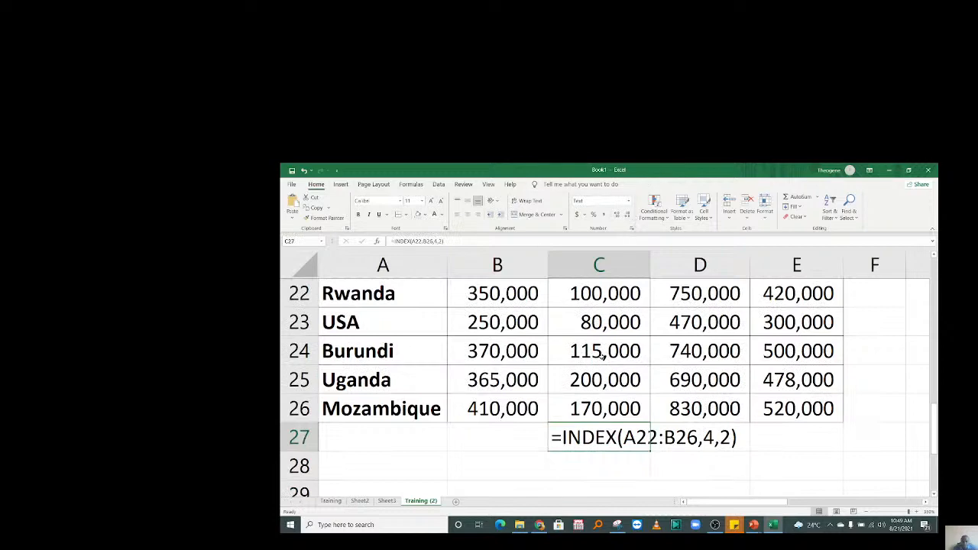
{"action": "left_click", "coordinate": [629, 202]}
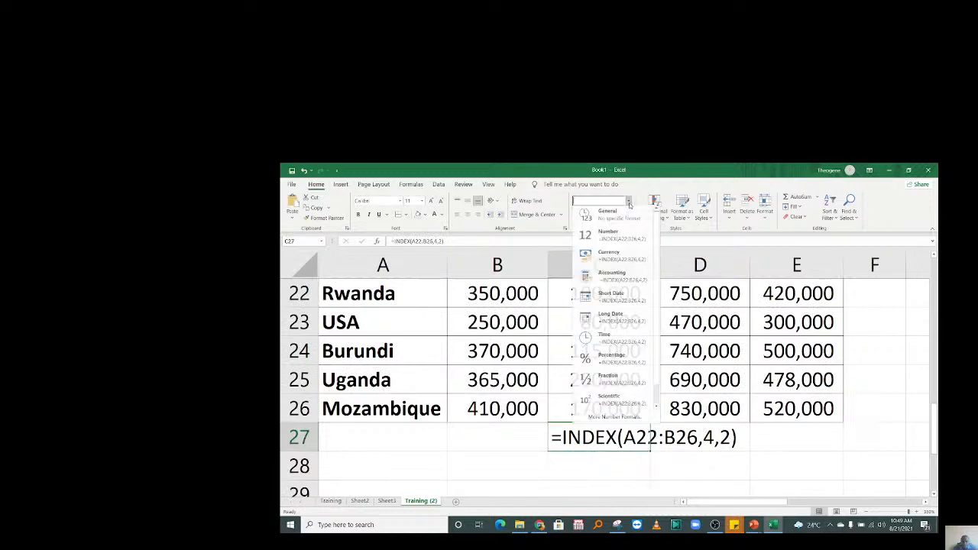
{"action": "left_click", "coordinate": [612, 214]}
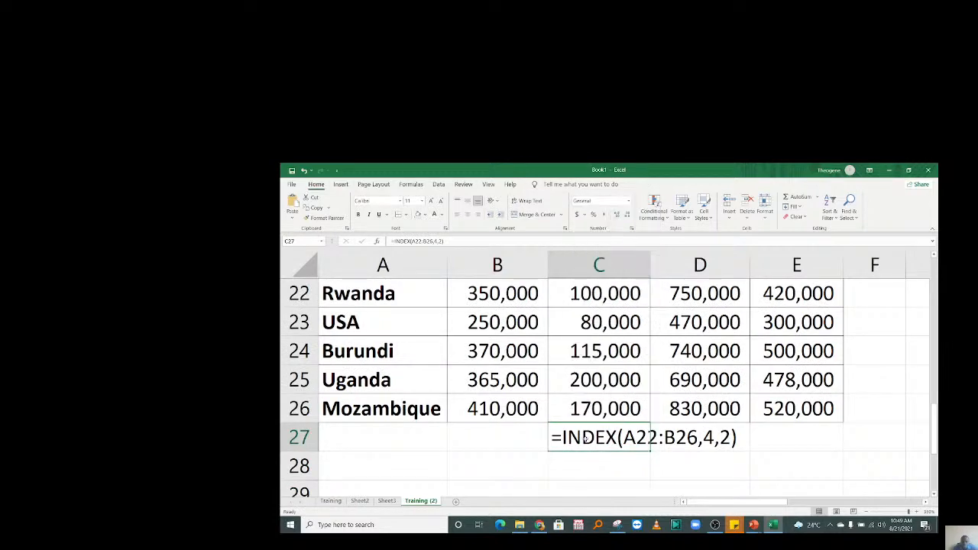
{"action": "double_click", "coordinate": [583, 438]}
{"action": "key", "text": "Return"}
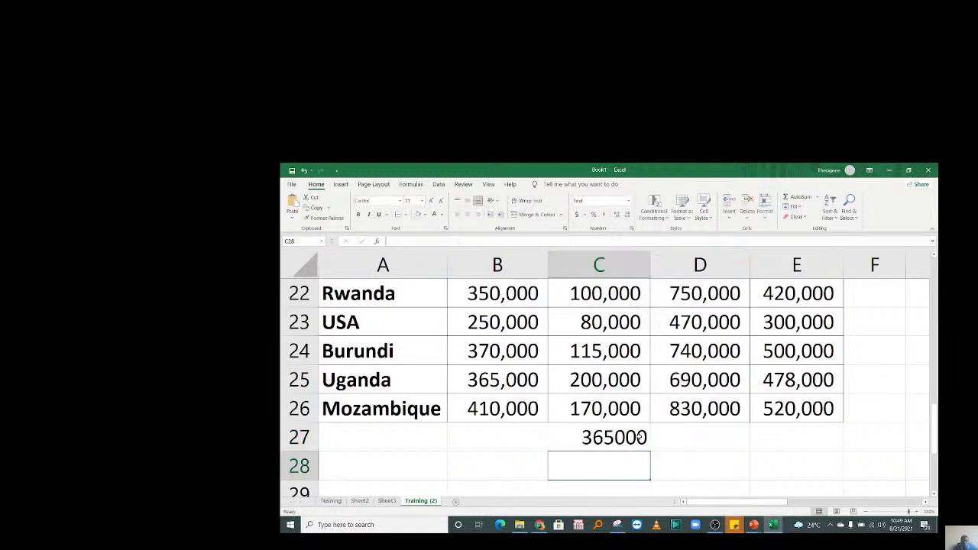
{"action": "key", "text": "Up"}
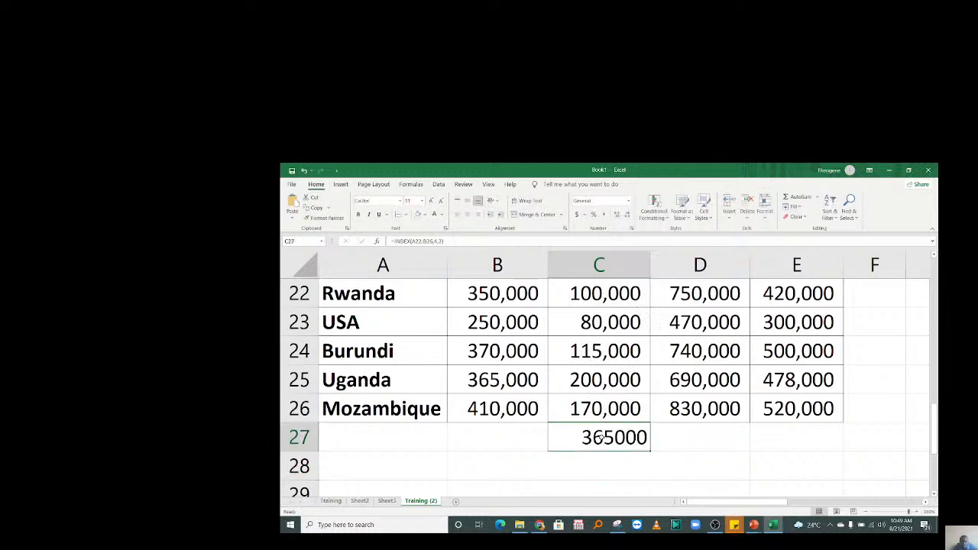
{"action": "key", "text": "ctrl+Up"}
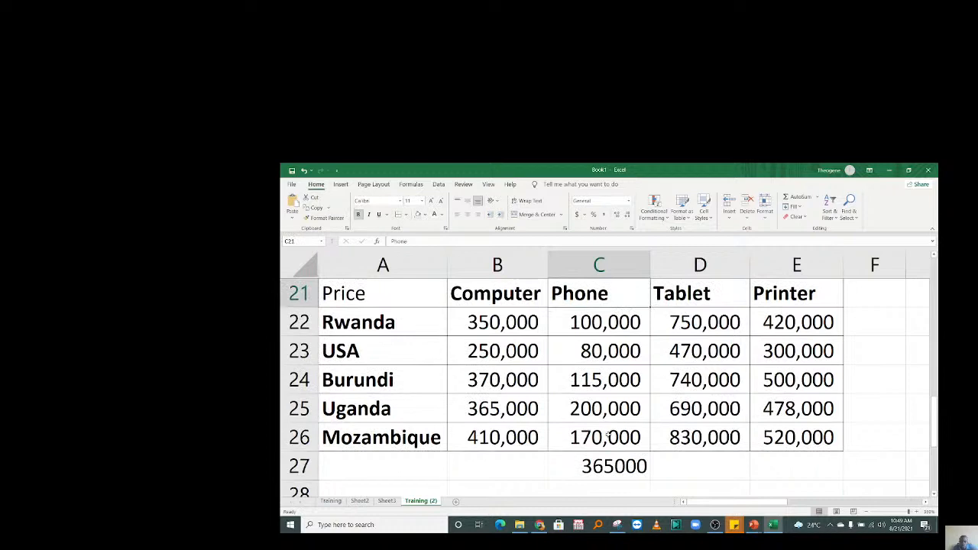
Open C27's formula, discard it, and reselect C27.
{"action": "left_click", "coordinate": [619, 467]}
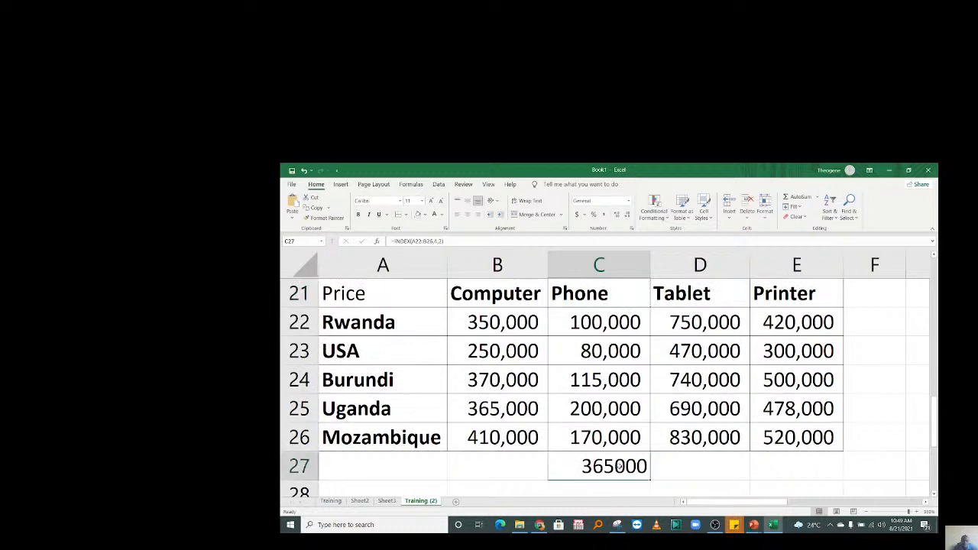
{"action": "double_click", "coordinate": [619, 467]}
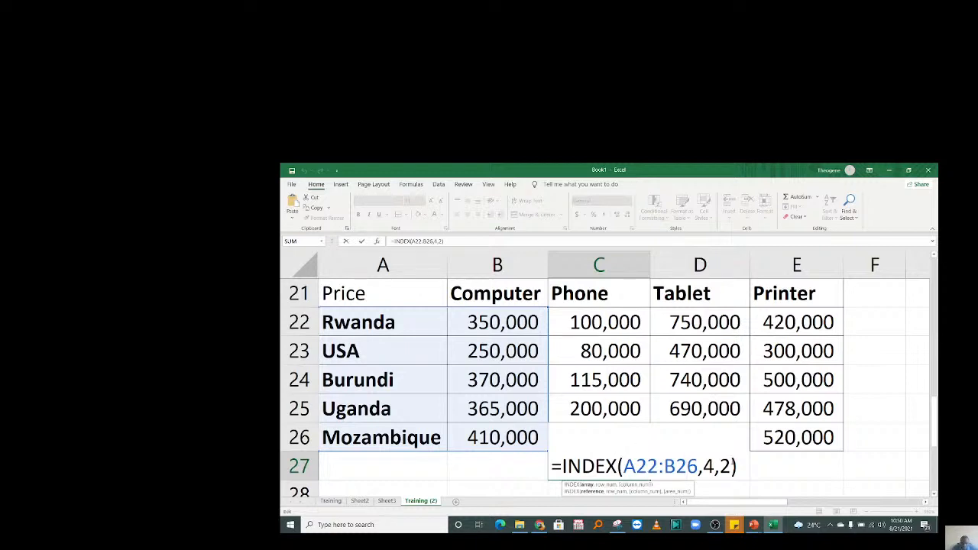
{"action": "key", "text": "Escape"}
{"action": "left_click", "coordinate": [516, 471]}
{"action": "left_click", "coordinate": [585, 457]}
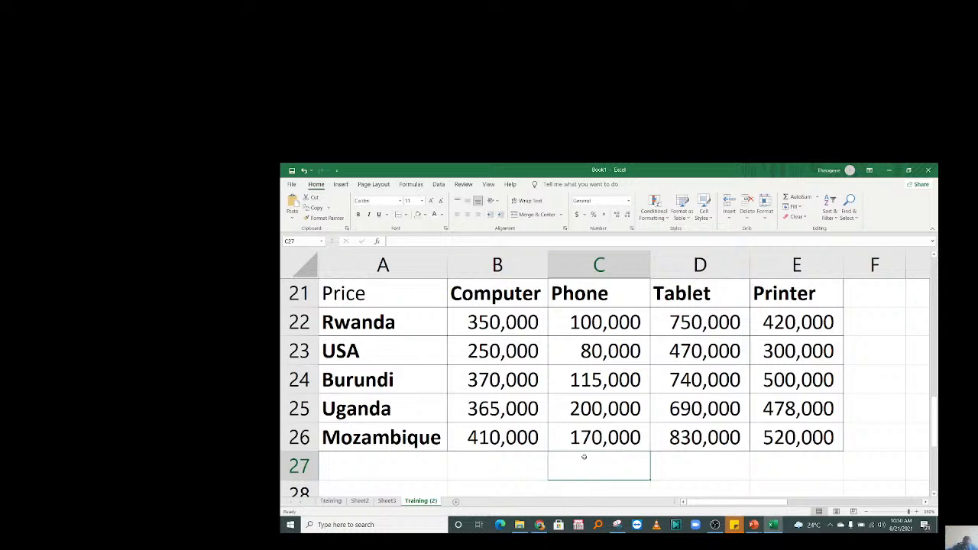
Retype =INDEX(A22:B26,4,2) in C27 so it returns 365000 again.
{"action": "type", "text": "=INDE"}
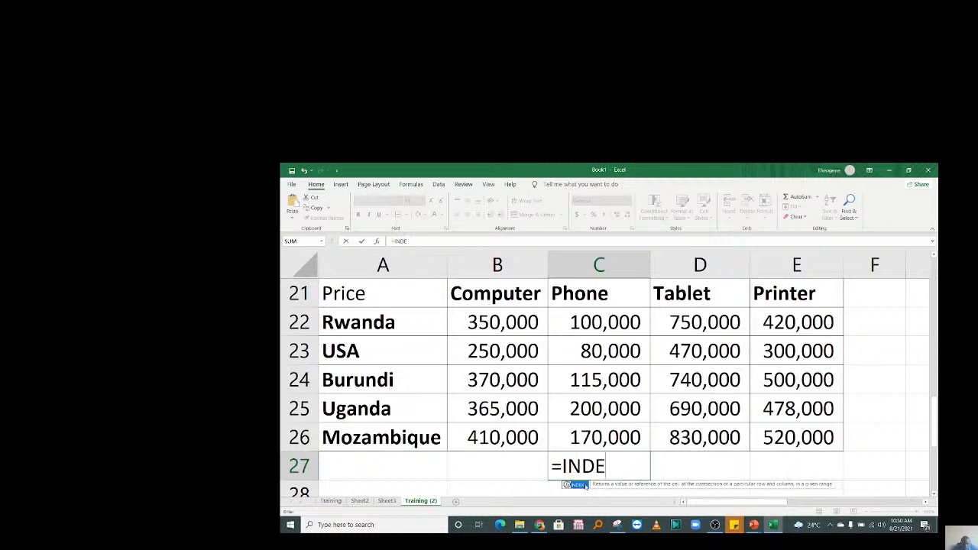
{"action": "double_click", "coordinate": [586, 487]}
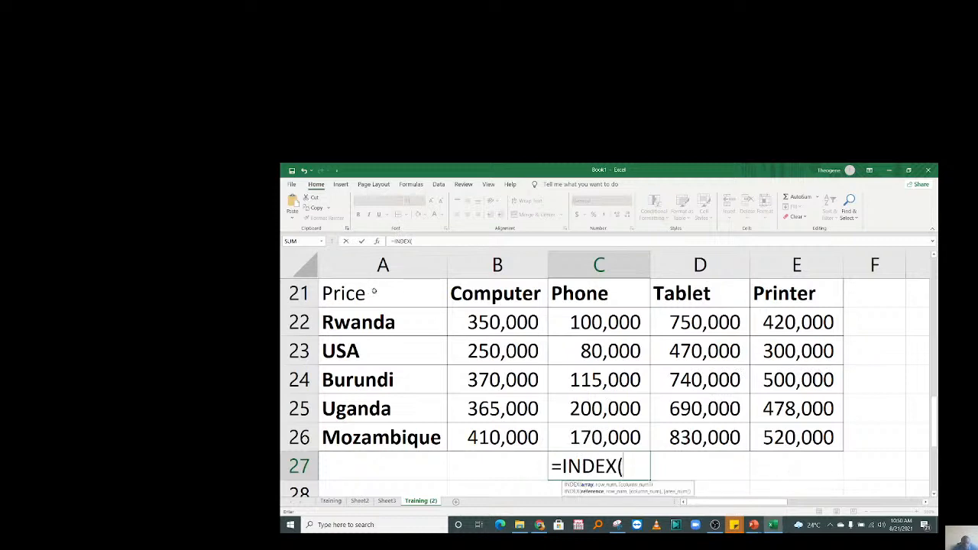
{"action": "left_click_drag", "start_coordinate": [365, 321], "coordinate": [527, 437]}
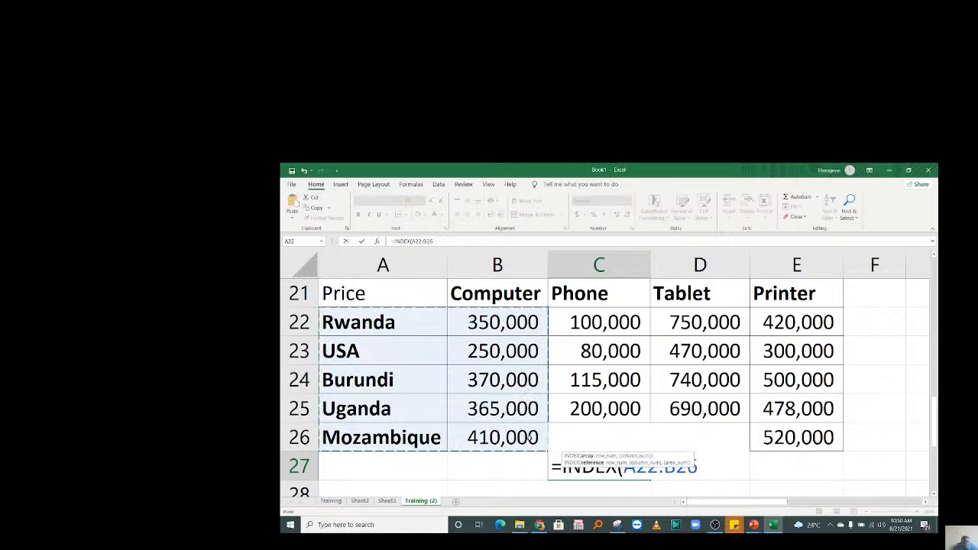
{"action": "type", "text": ","}
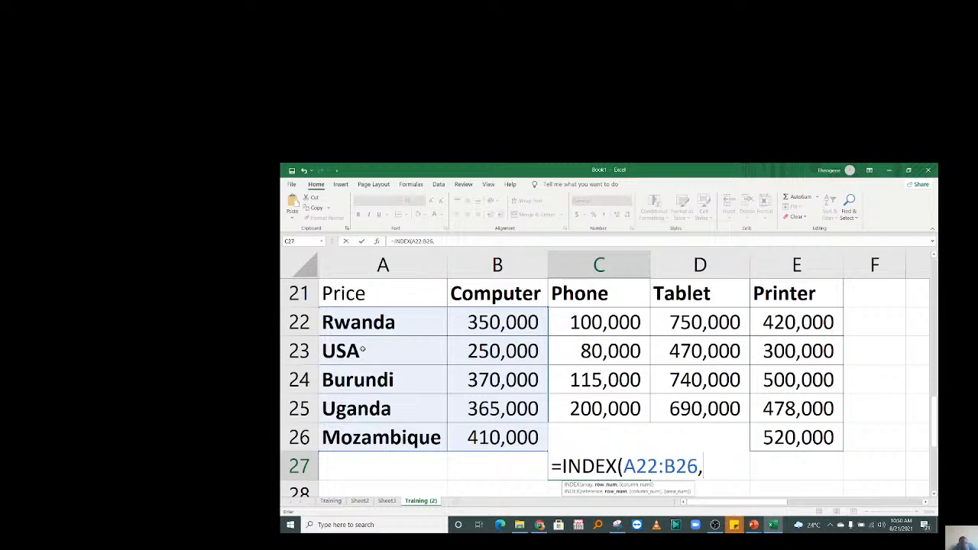
{"action": "type", "text": "4,"}
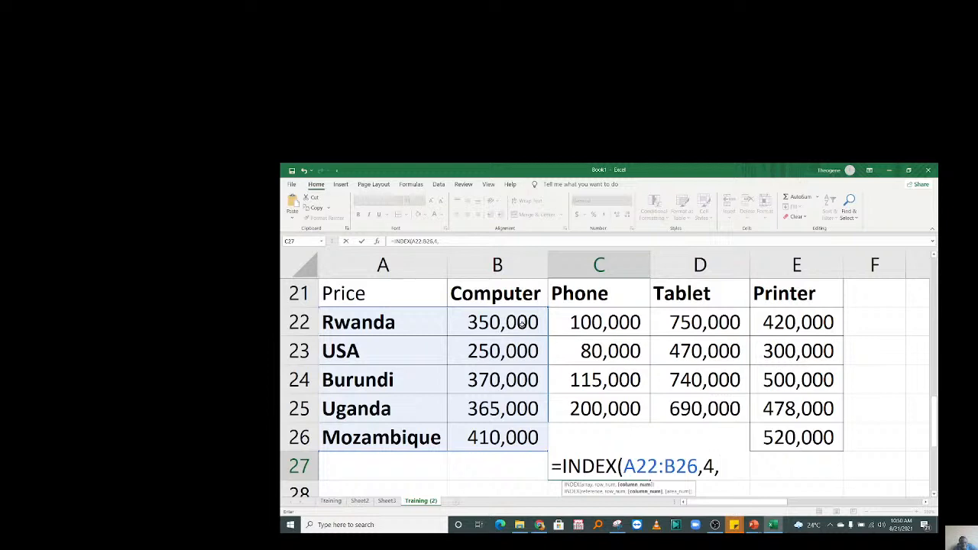
{"action": "type", "text": "2)"}
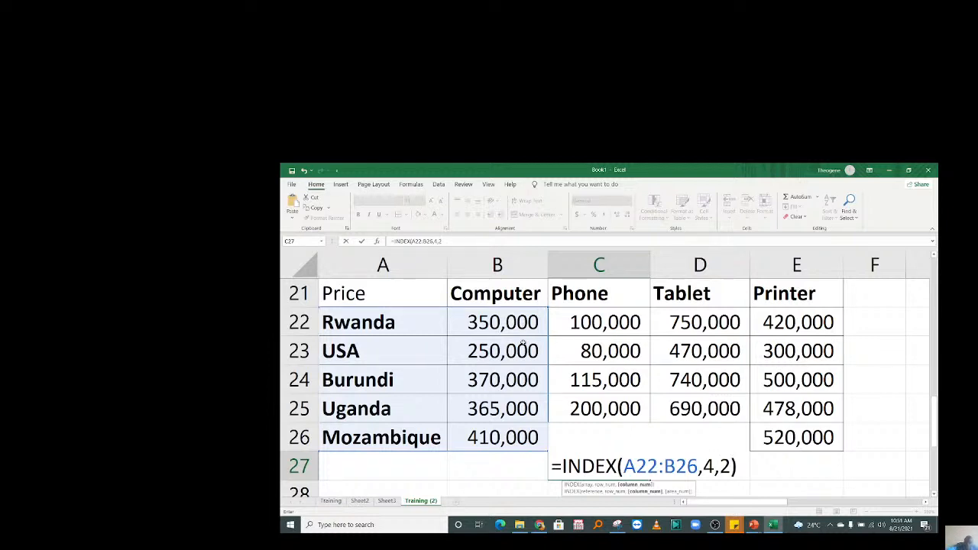
{"action": "key", "text": "Return"}
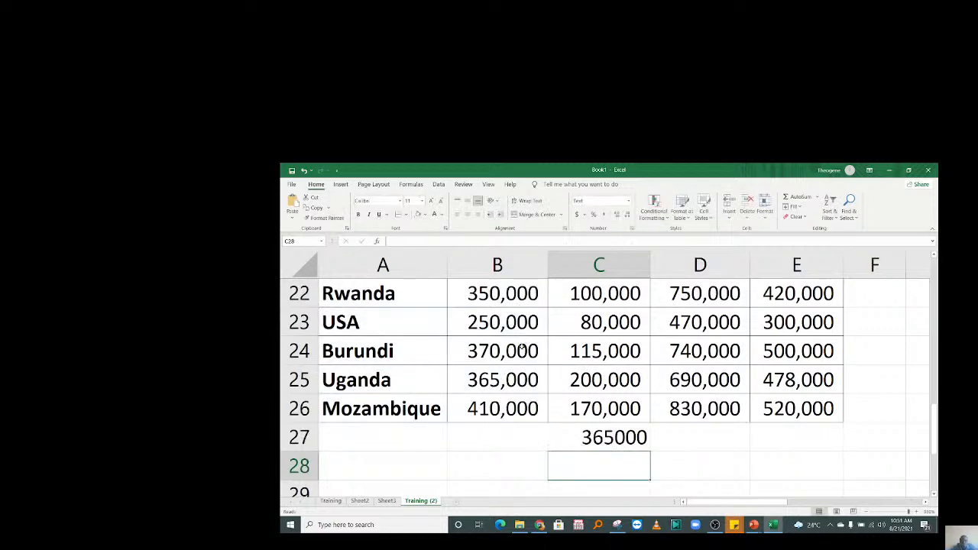
{"action": "left_click_drag", "start_coordinate": [935, 427], "coordinate": [933, 414]}
Try fill and font colour options on B25, then close the fill palette without applying a colour.
{"action": "left_click", "coordinate": [595, 467]}
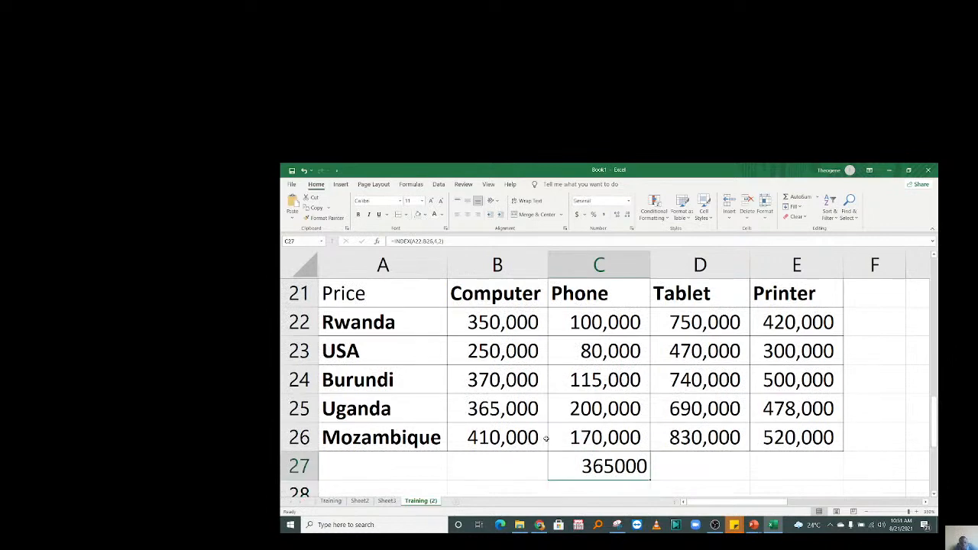
{"action": "left_click", "coordinate": [522, 411]}
{"action": "left_click", "coordinate": [434, 215]}
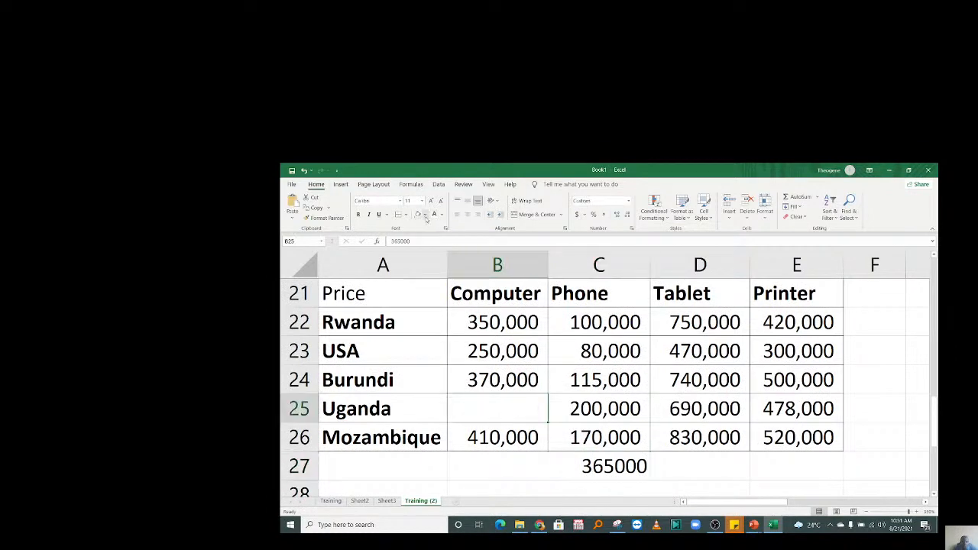
{"action": "left_click", "coordinate": [424, 217]}
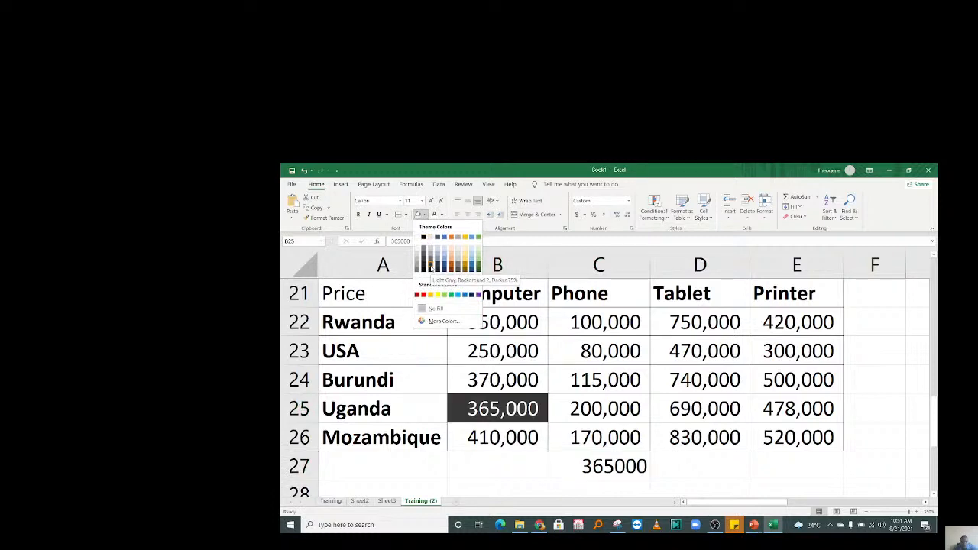
{"action": "left_click", "coordinate": [430, 267]}
{"action": "left_click", "coordinate": [442, 215]}
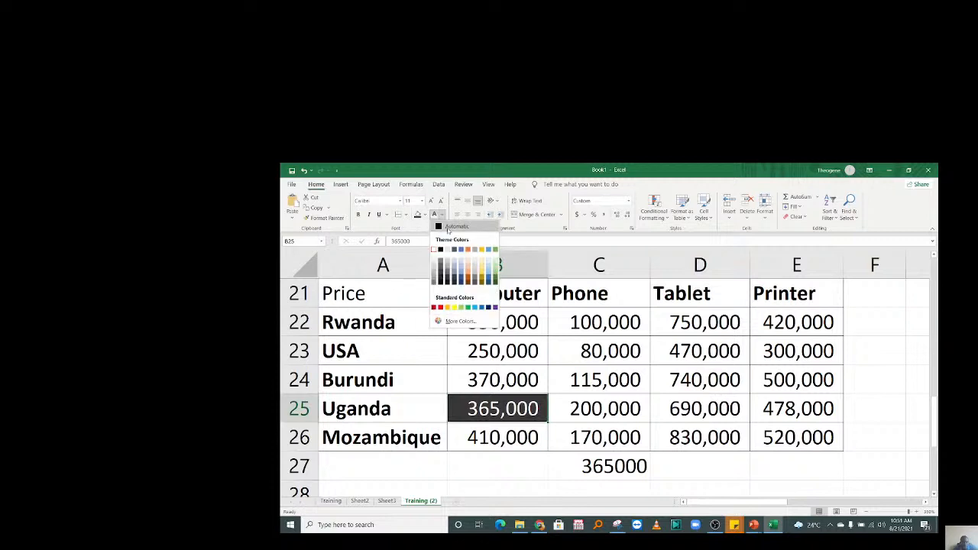
{"action": "left_click", "coordinate": [447, 229]}
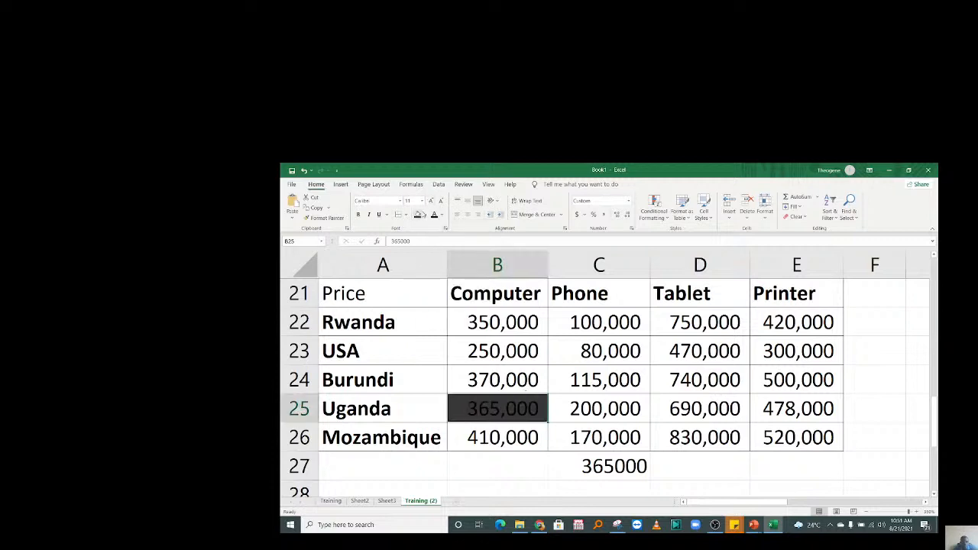
{"action": "left_click", "coordinate": [424, 215]}
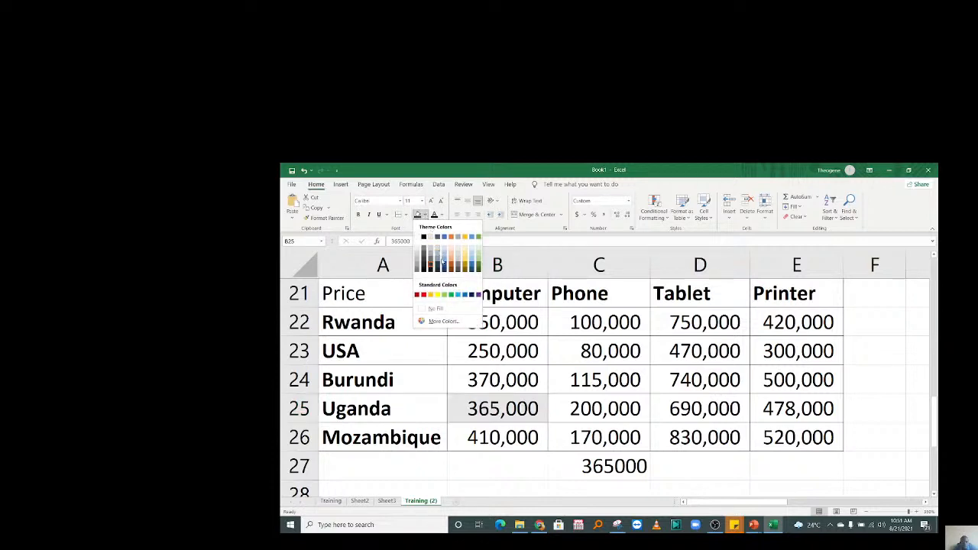
{"action": "left_click", "coordinate": [622, 390]}
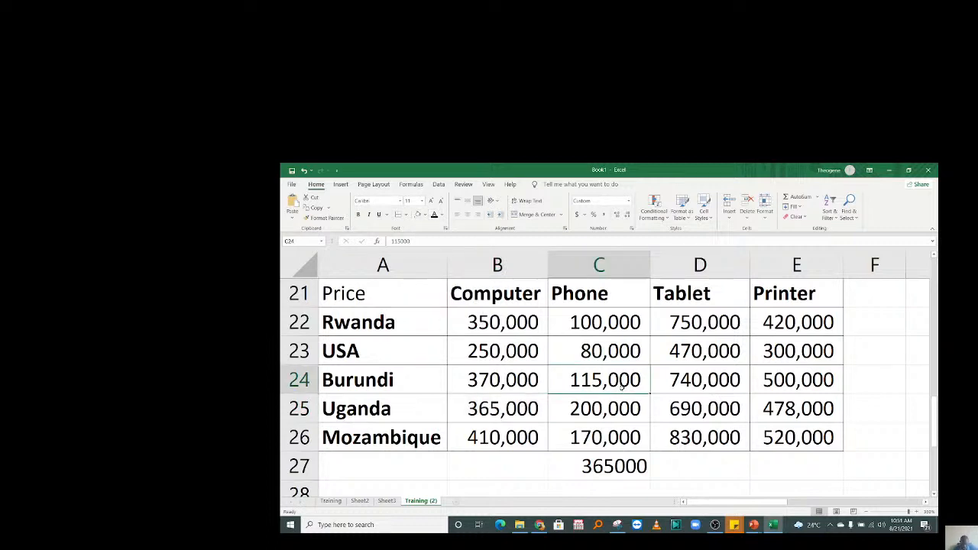
{"action": "left_click", "coordinate": [586, 471]}
Change the column argument of C27's INDEX formula from 2 to 3.
{"action": "double_click", "coordinate": [588, 469]}
{"action": "left_click", "coordinate": [728, 466]}
{"action": "key", "text": "BackSpace"}
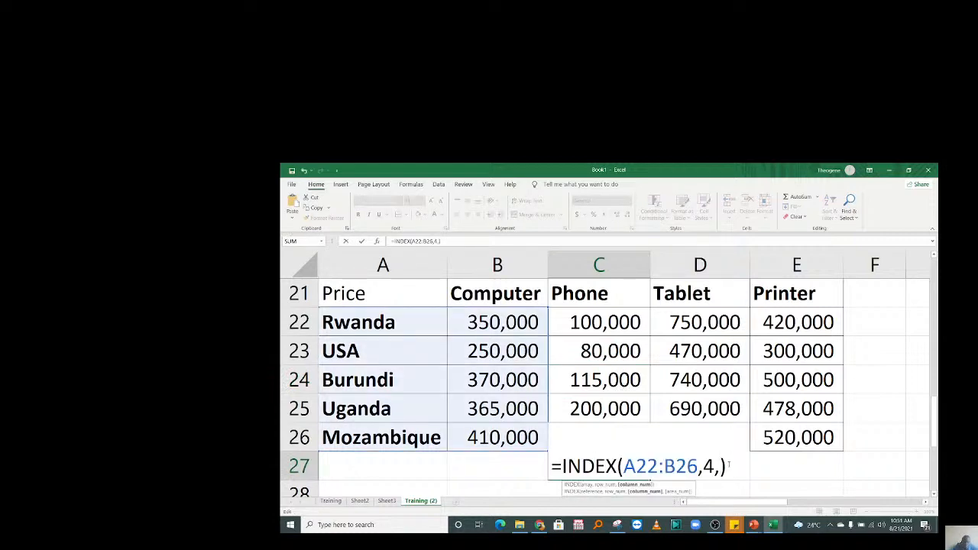
{"action": "type", "text": "3"}
{"action": "key", "text": "Return"}
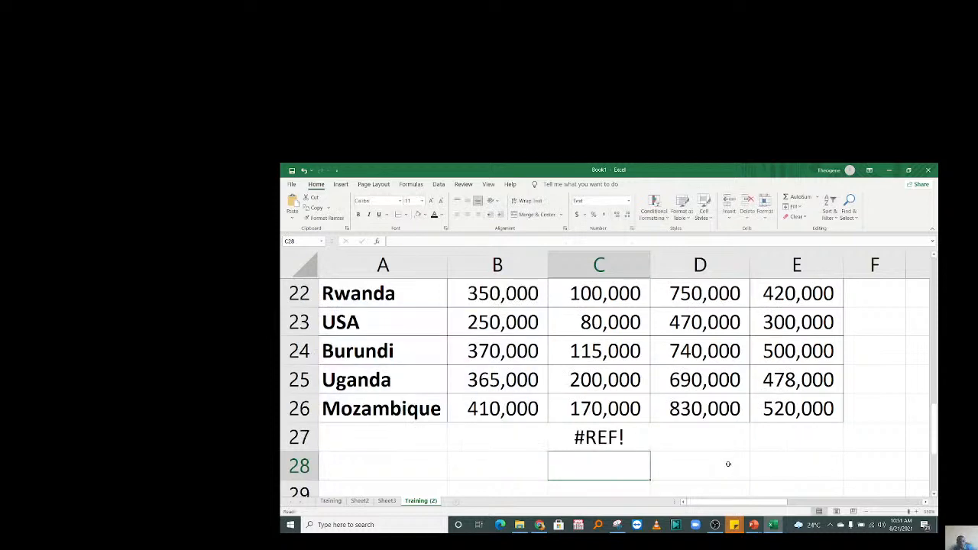
{"action": "double_click", "coordinate": [621, 446]}
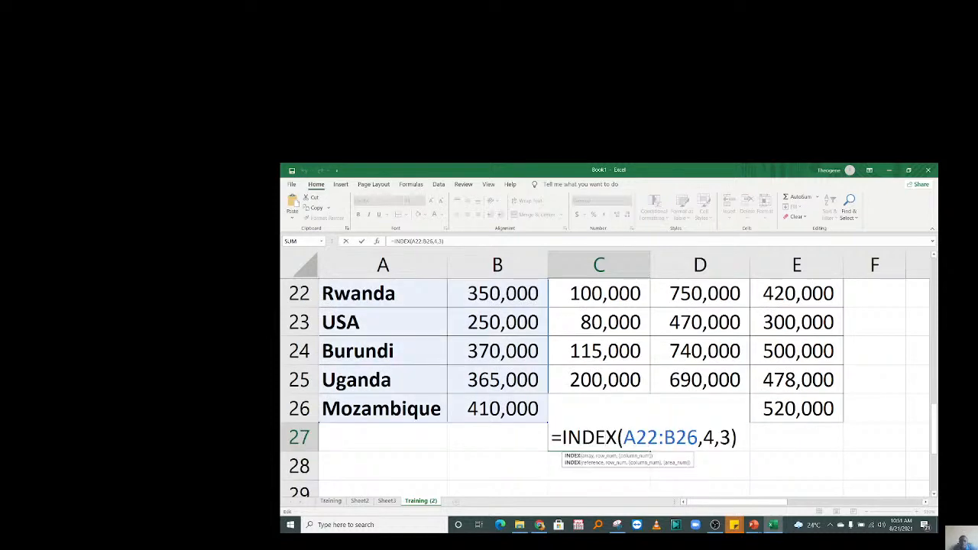
{"action": "key", "text": "Escape"}
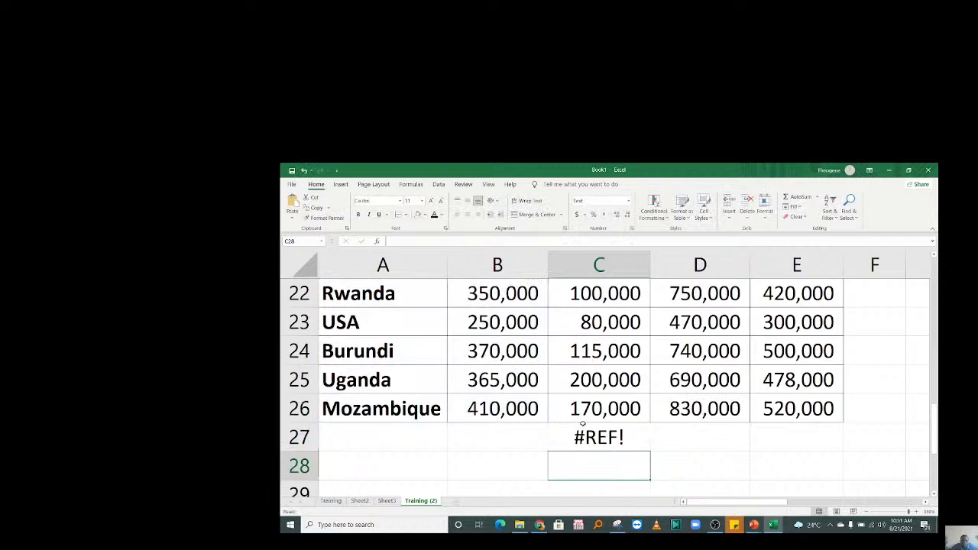
Extend the INDEX range to A22:E26, so C27 returns 200000.
{"action": "left_click_drag", "start_coordinate": [933, 422], "coordinate": [936, 413]}
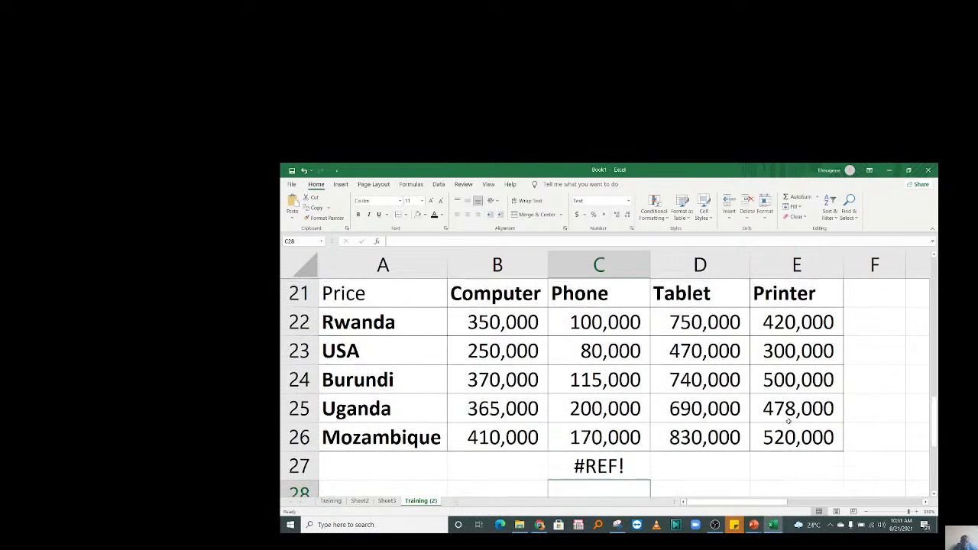
{"action": "double_click", "coordinate": [617, 459]}
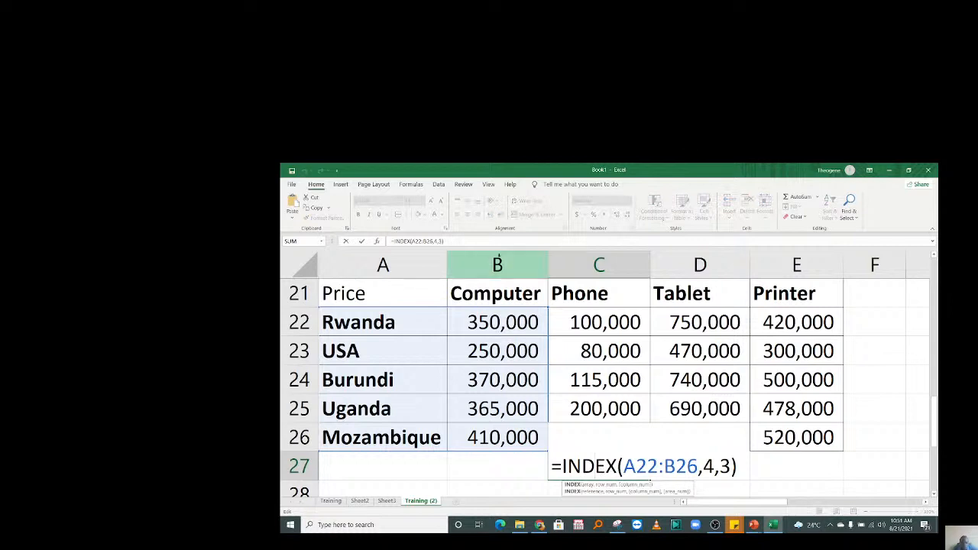
{"action": "left_click", "coordinate": [676, 466]}
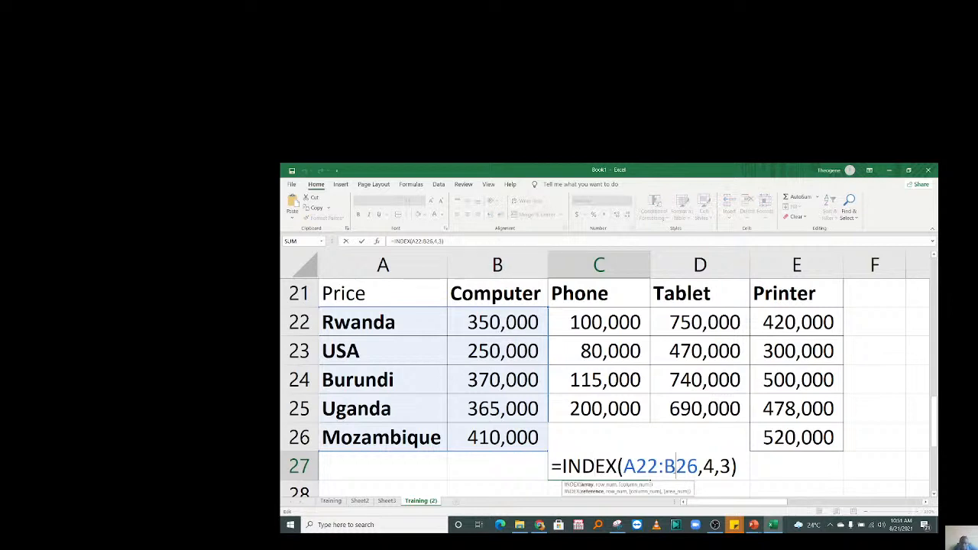
{"action": "key", "text": "shift+Left"}
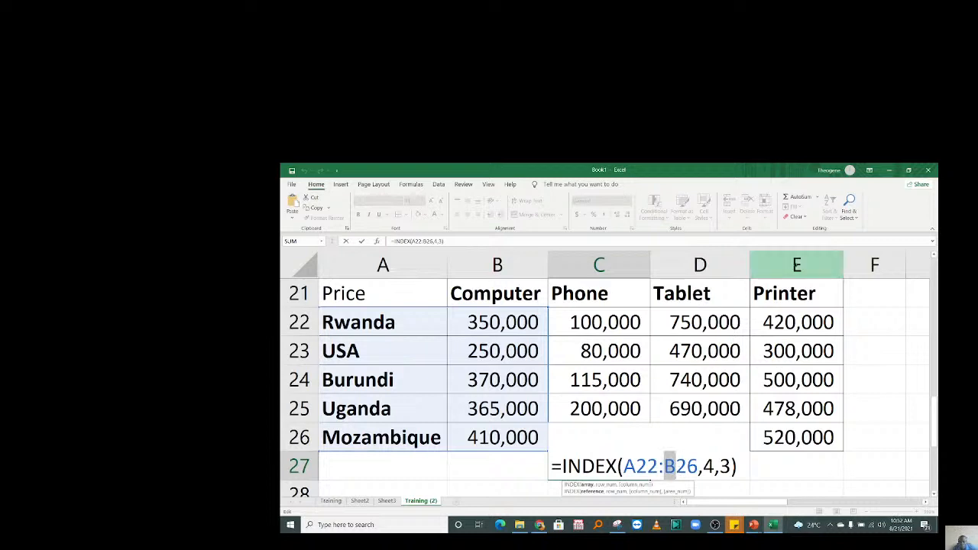
{"action": "left_click", "coordinate": [796, 265]}
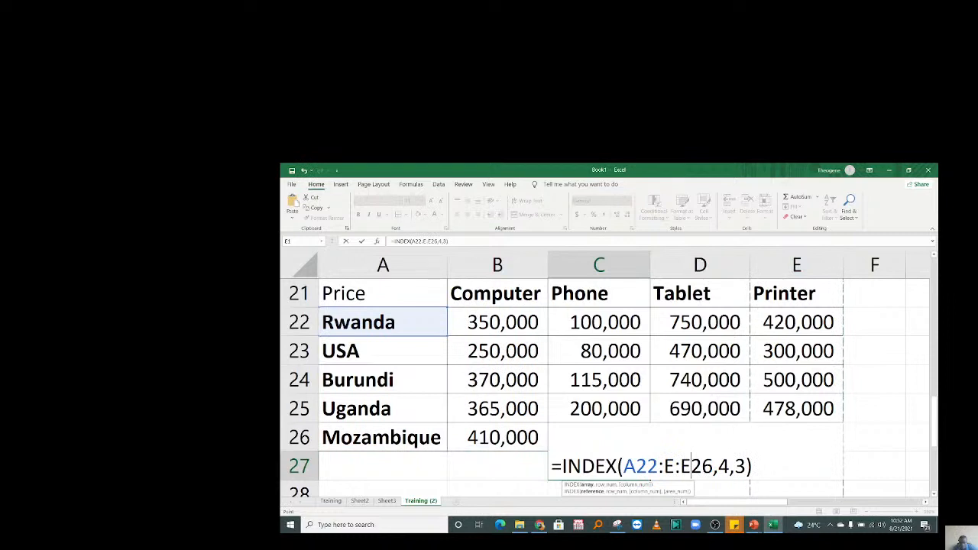
{"action": "key", "text": "BackSpace"}
{"action": "key", "text": "BackSpace"}
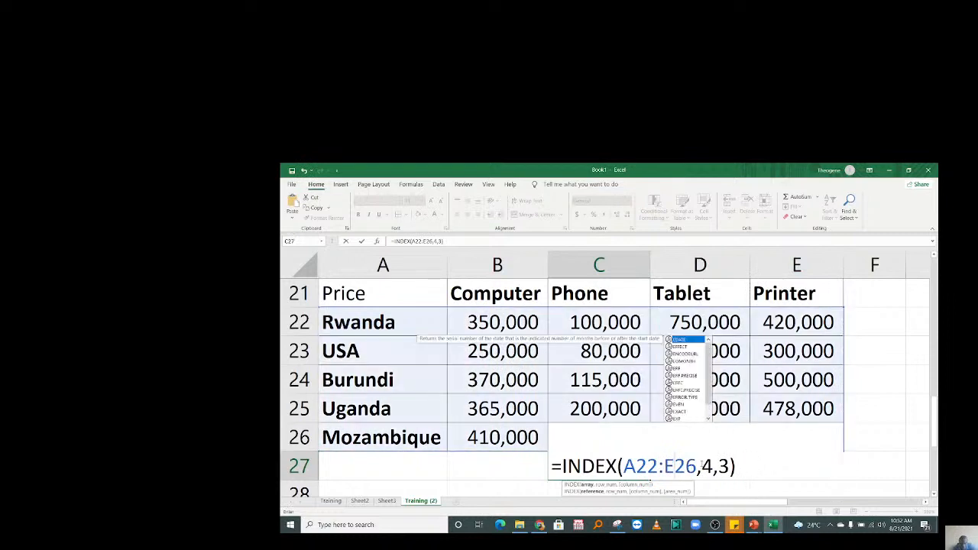
{"action": "key", "text": "Return"}
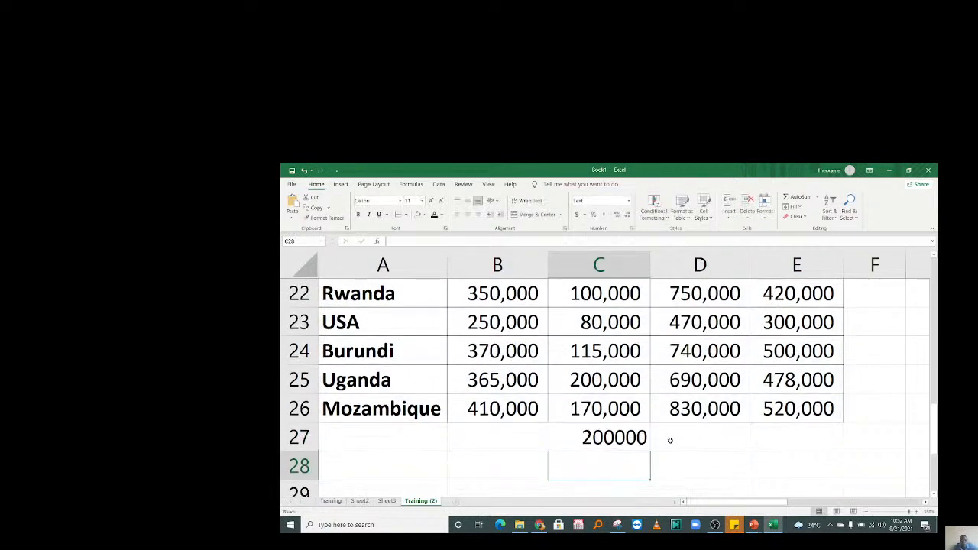
Select the whole price block A22:E26 to review it.
{"action": "left_click", "coordinate": [668, 441]}
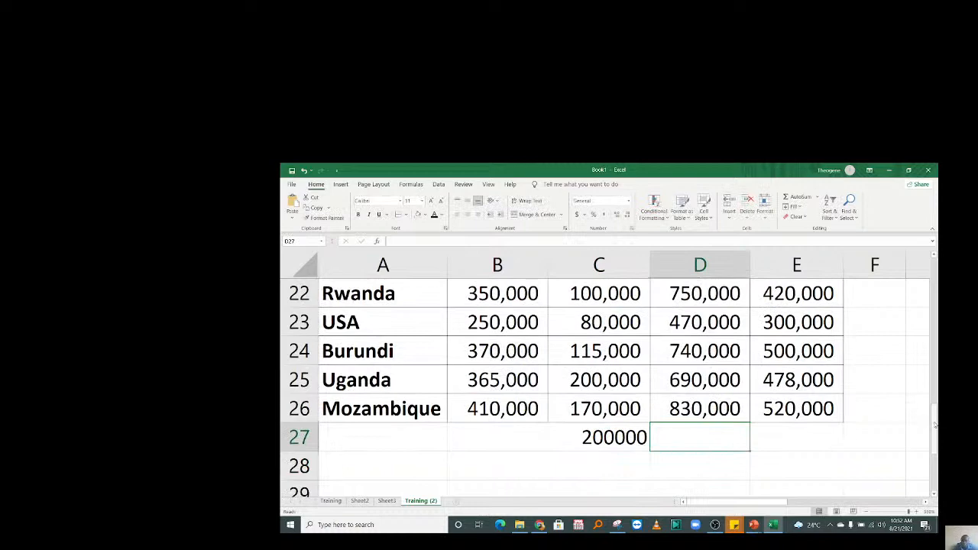
{"action": "scroll", "coordinate": [934, 425], "scroll_direction": "up", "scroll_amount": 3}
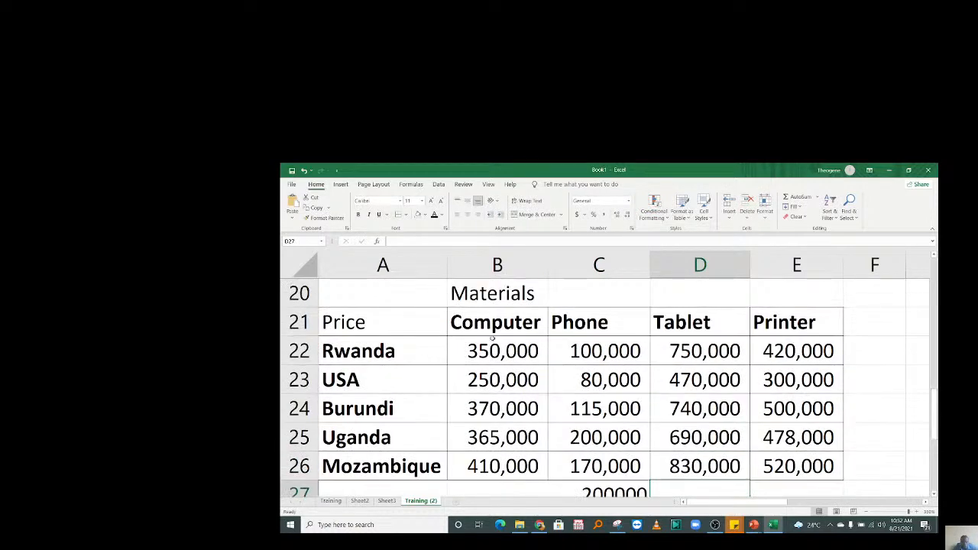
{"action": "left_click_drag", "start_coordinate": [410, 347], "coordinate": [789, 407]}
{"action": "left_click_drag", "start_coordinate": [797, 449], "coordinate": [799, 459]}
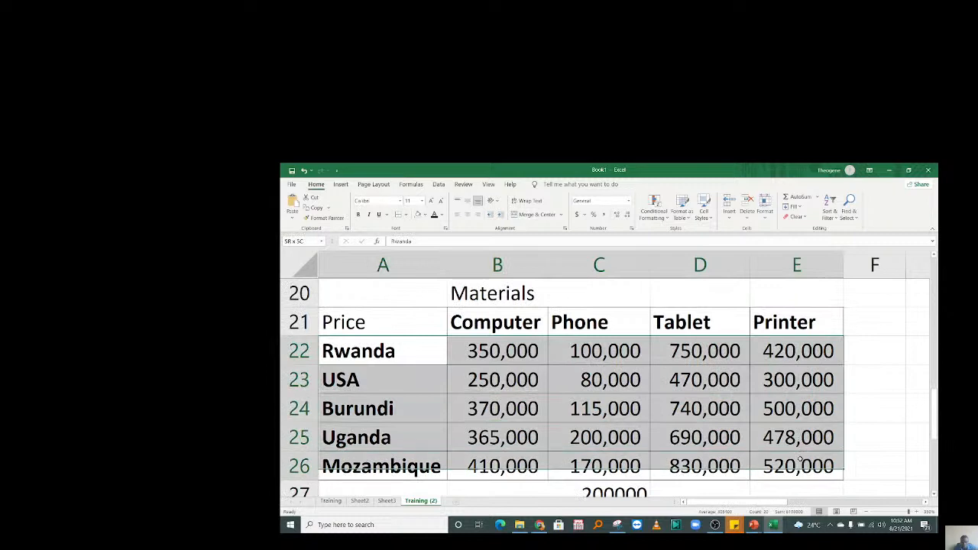
{"action": "left_click_drag", "start_coordinate": [935, 406], "coordinate": [934, 418]}
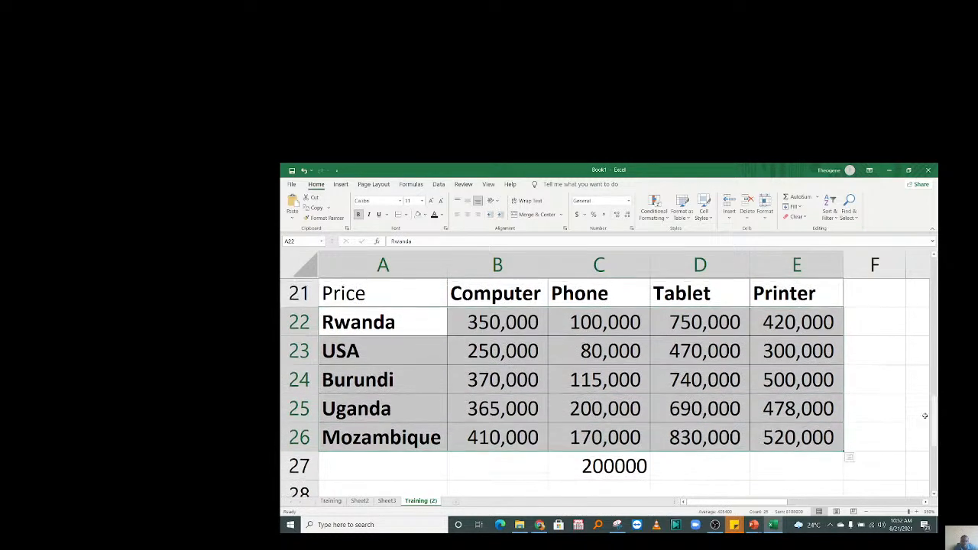
Change the row argument to 1 so C27 returns 100000, matching C22.
{"action": "left_click", "coordinate": [600, 465]}
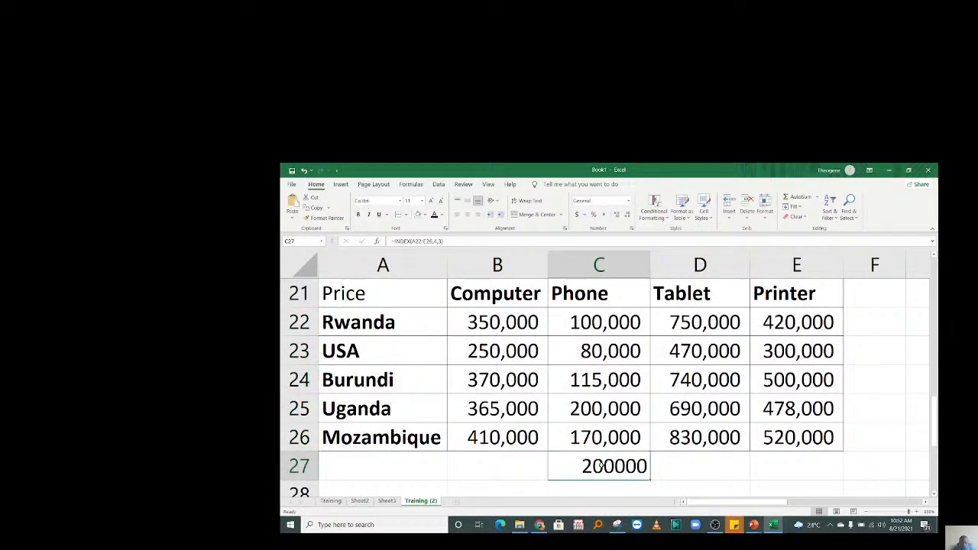
{"action": "double_click", "coordinate": [601, 464]}
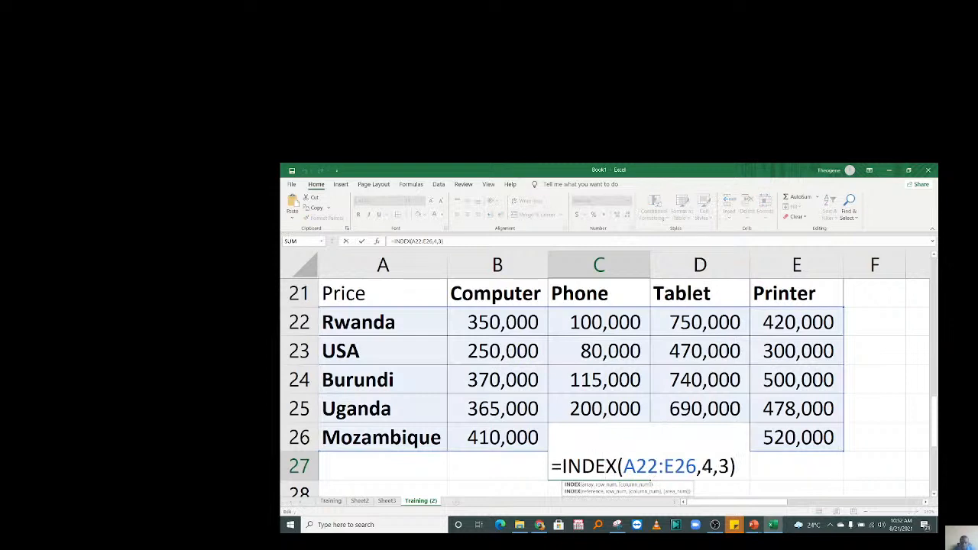
{"action": "left_click", "coordinate": [708, 466]}
{"action": "key", "text": "BackSpace"}
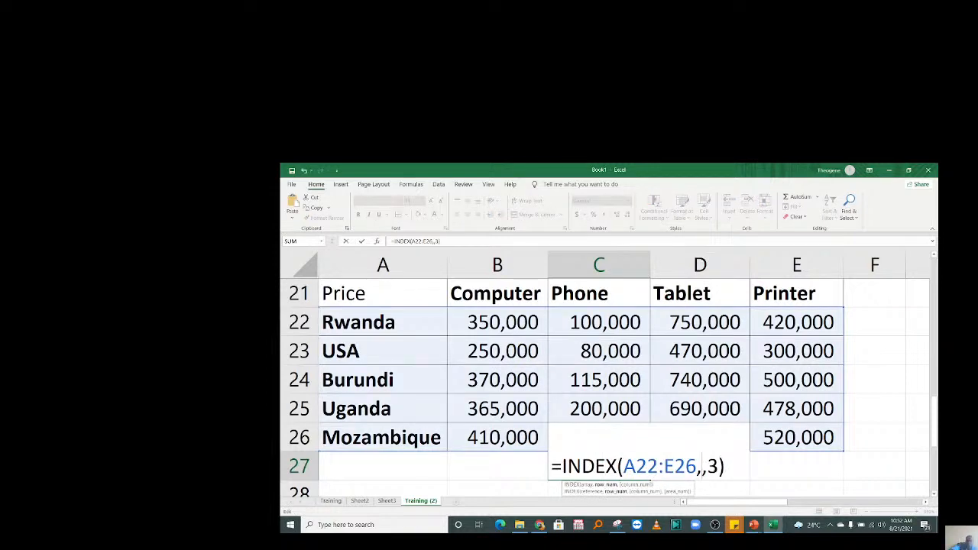
{"action": "type", "text": "1"}
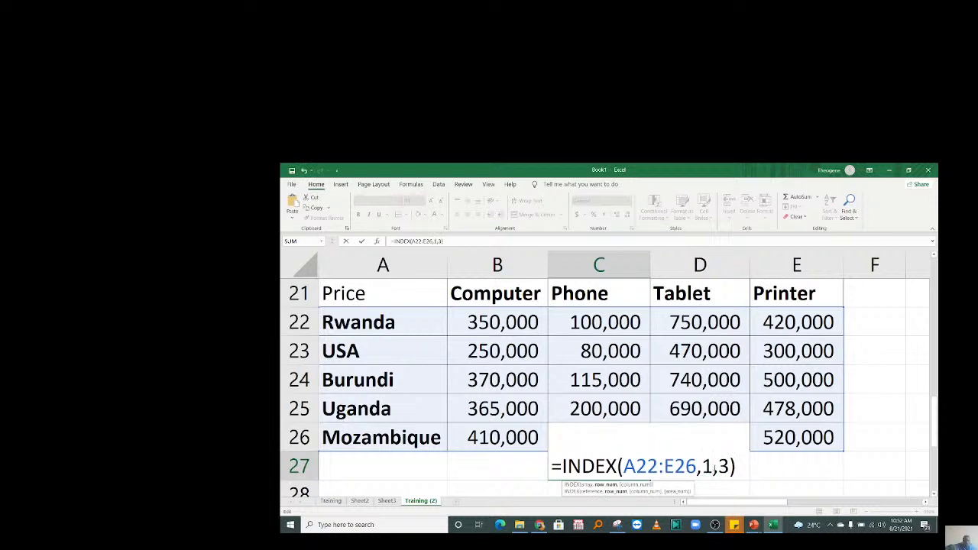
{"action": "key", "text": "Return"}
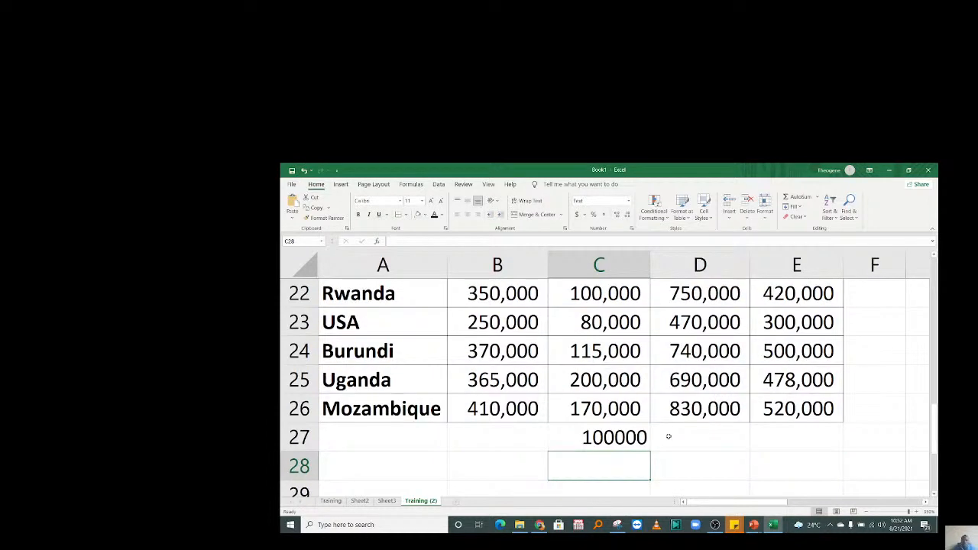
{"action": "left_click", "coordinate": [601, 437]}
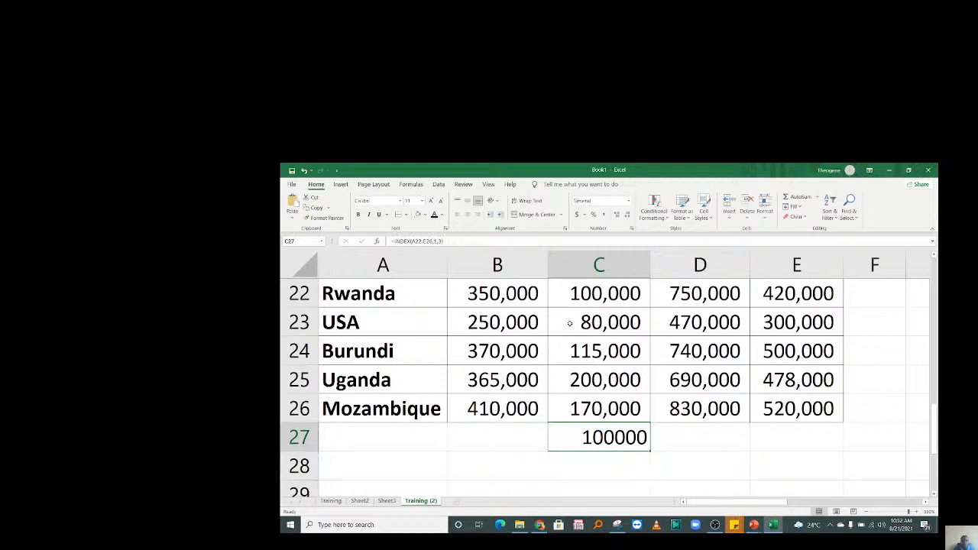
{"action": "left_click", "coordinate": [573, 298]}
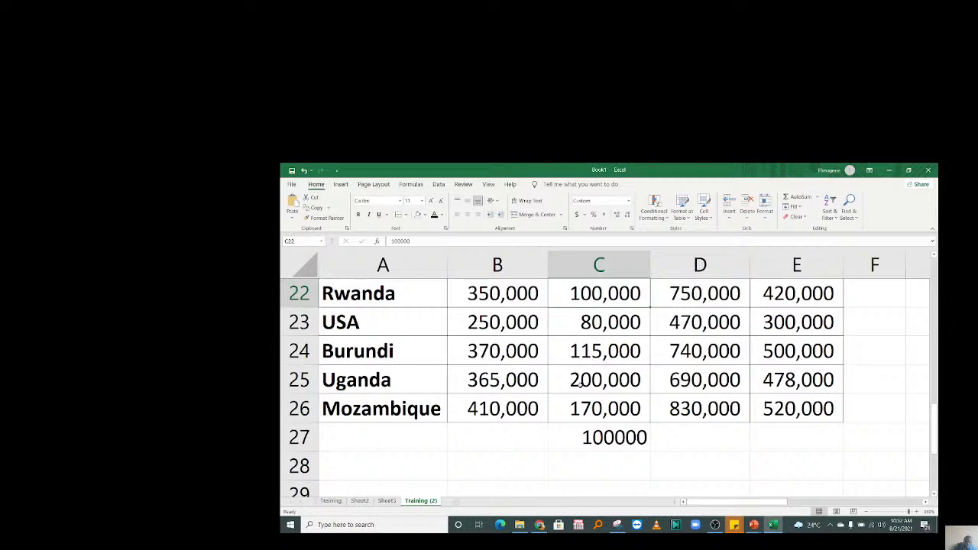
Label B27 'INDEX' and B28 'MATCH', then start typing =MATC in C28.
{"action": "left_click", "coordinate": [510, 433]}
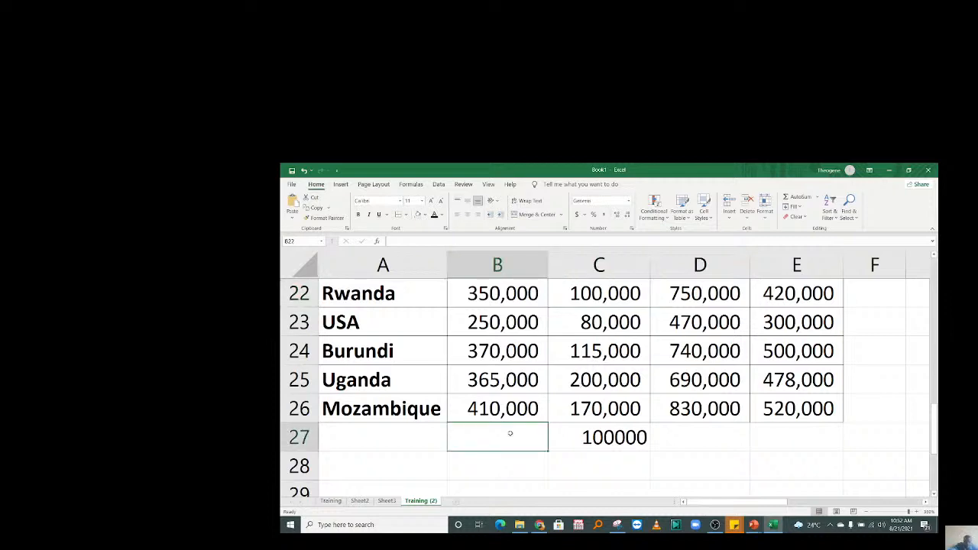
{"action": "type", "text": "ine"}
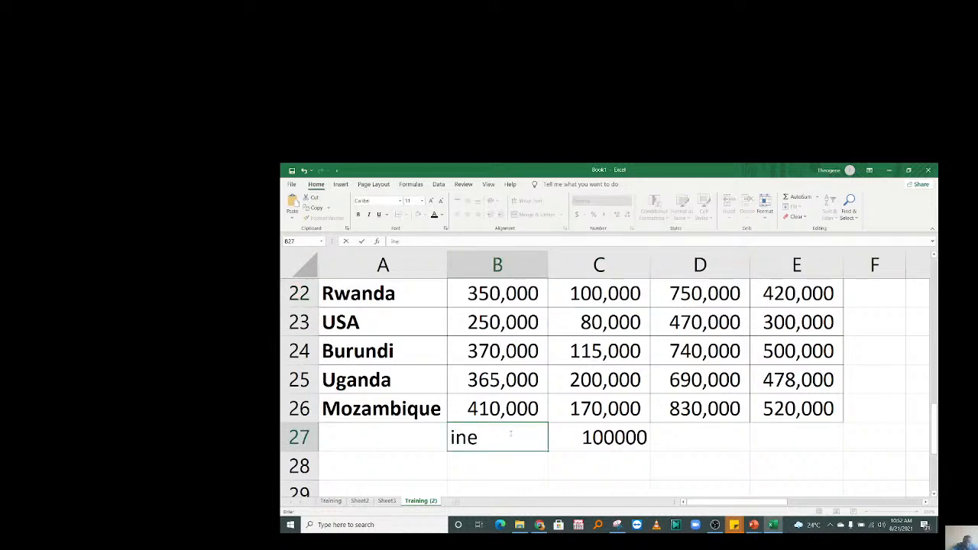
{"action": "key", "text": "BackSpace"}
{"action": "key", "text": "BackSpace"}
{"action": "key", "text": "BackSpace"}
{"action": "type", "text": "INDEX"}
{"action": "key", "text": "Return"}
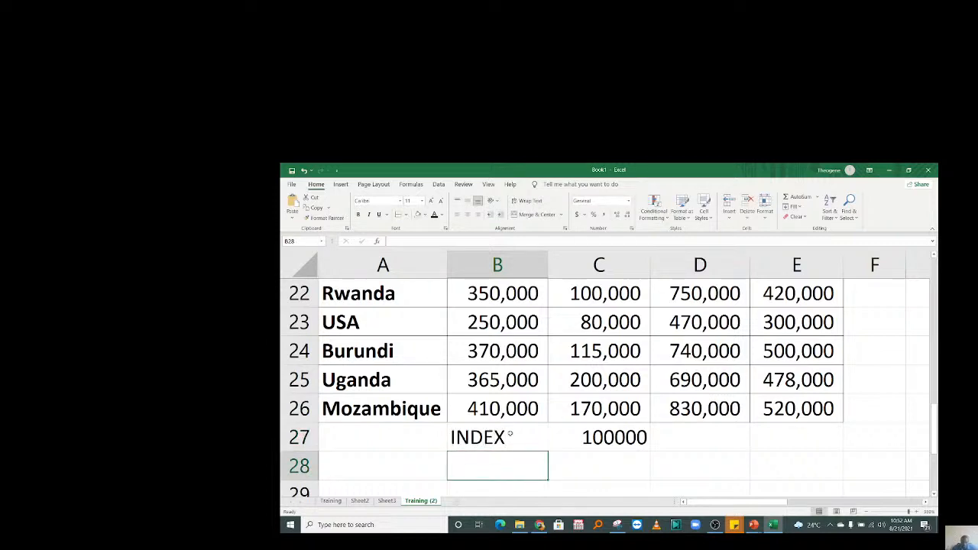
{"action": "type", "text": "MA"}
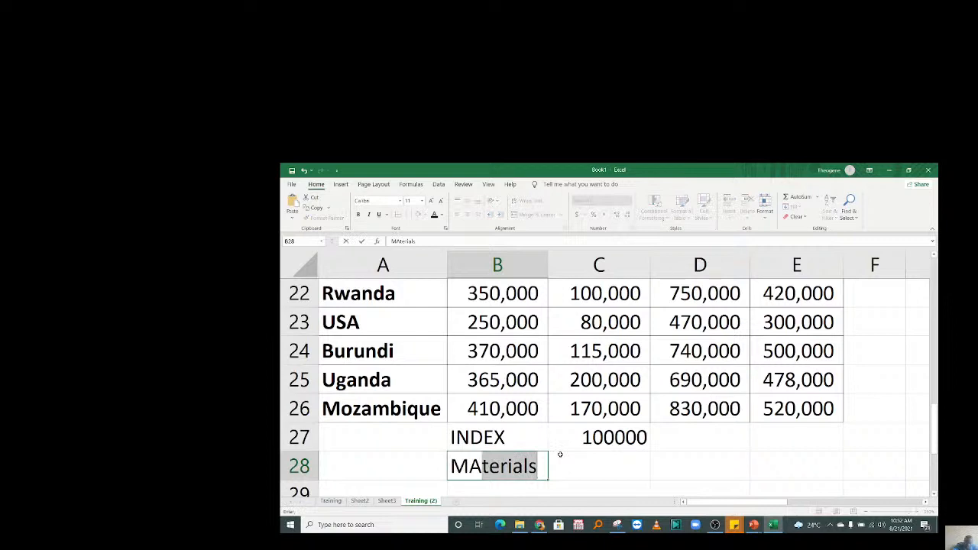
{"action": "type", "text": "TCH"}
{"action": "key", "text": "Tab"}
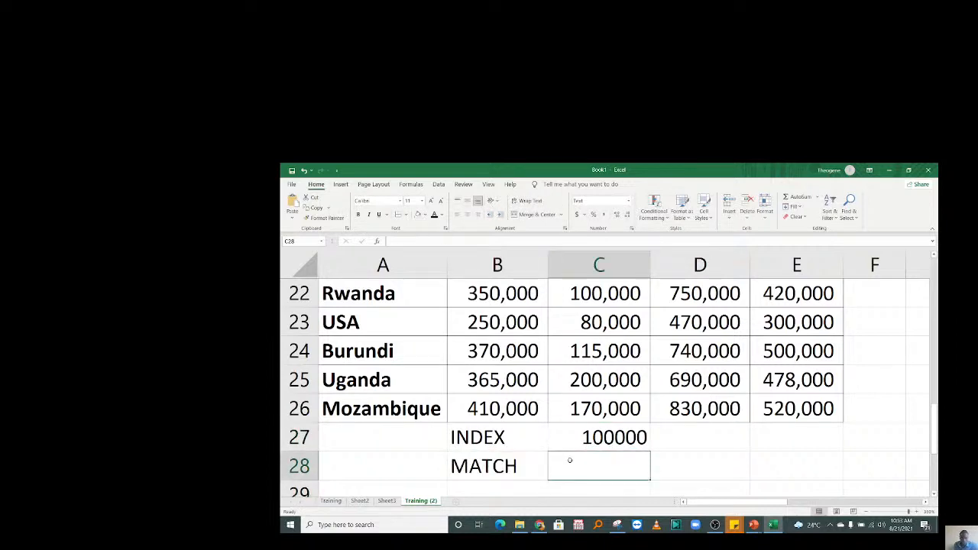
{"action": "type", "text": "=MATC"}
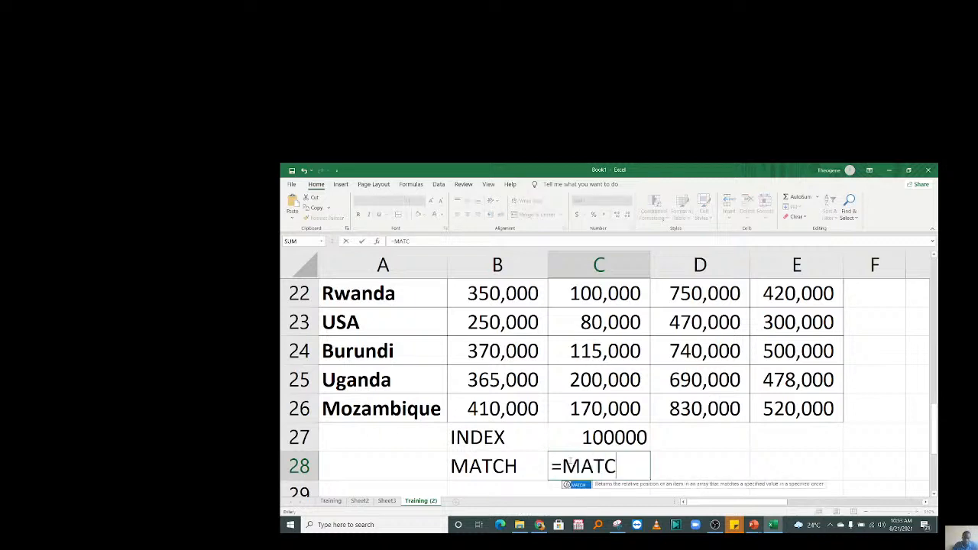
Enter =MATCH(A24,A22:A26,0) in C28, correcting the lookup range to column A only.
{"action": "double_click", "coordinate": [587, 486]}
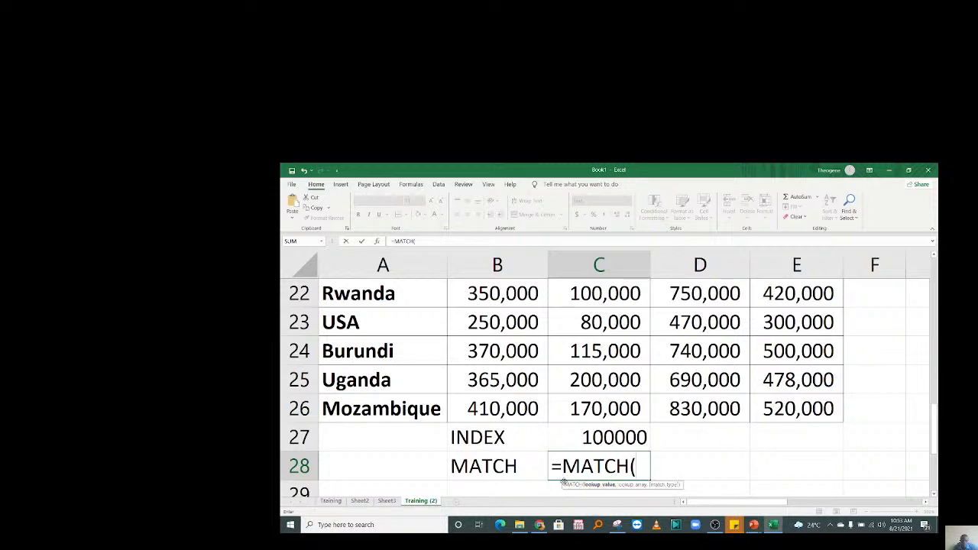
{"action": "left_click", "coordinate": [367, 348]}
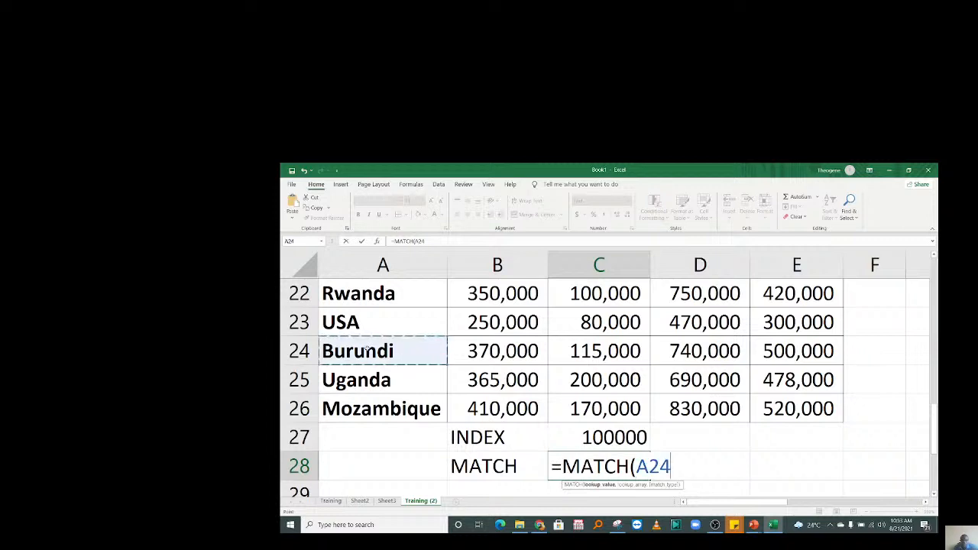
{"action": "type", "text": ","}
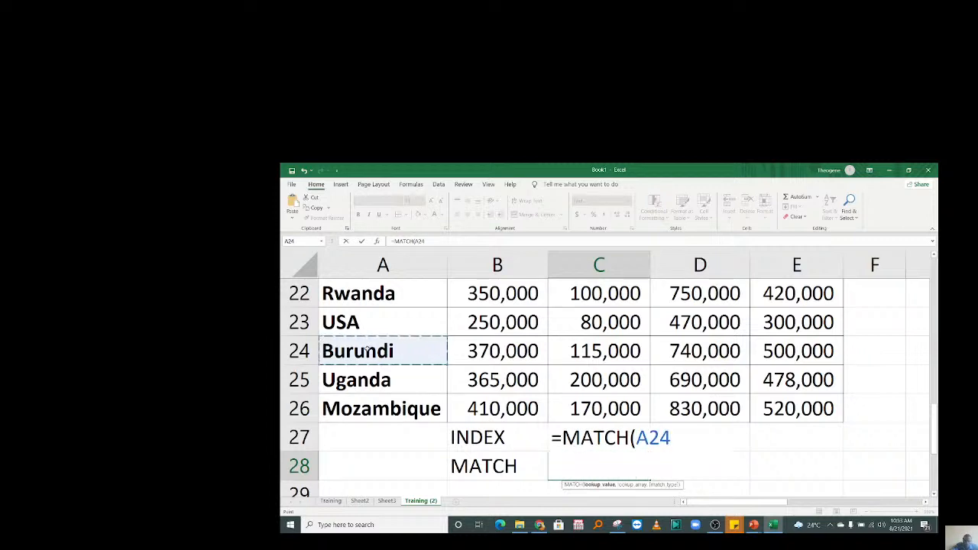
{"action": "type", "text": ","}
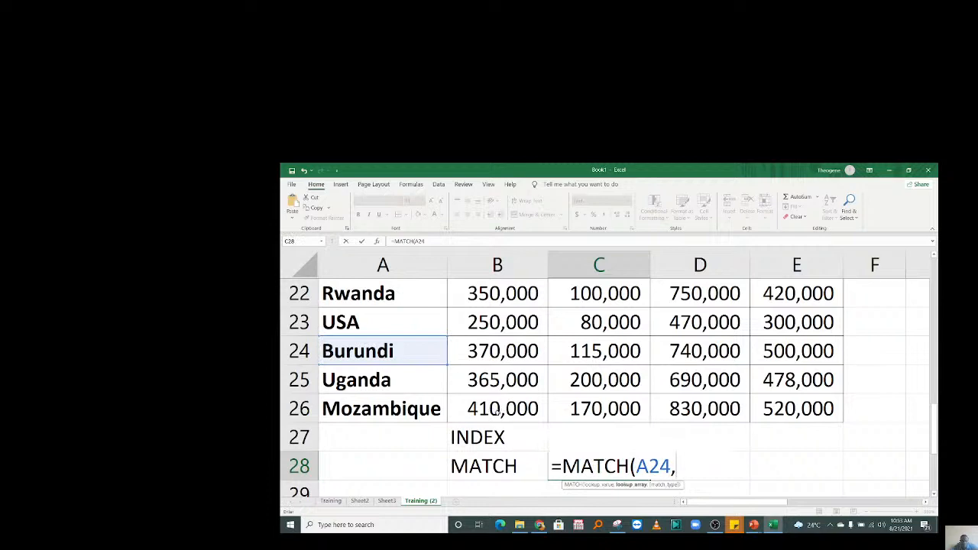
{"action": "left_click_drag", "start_coordinate": [402, 411], "coordinate": [386, 379]}
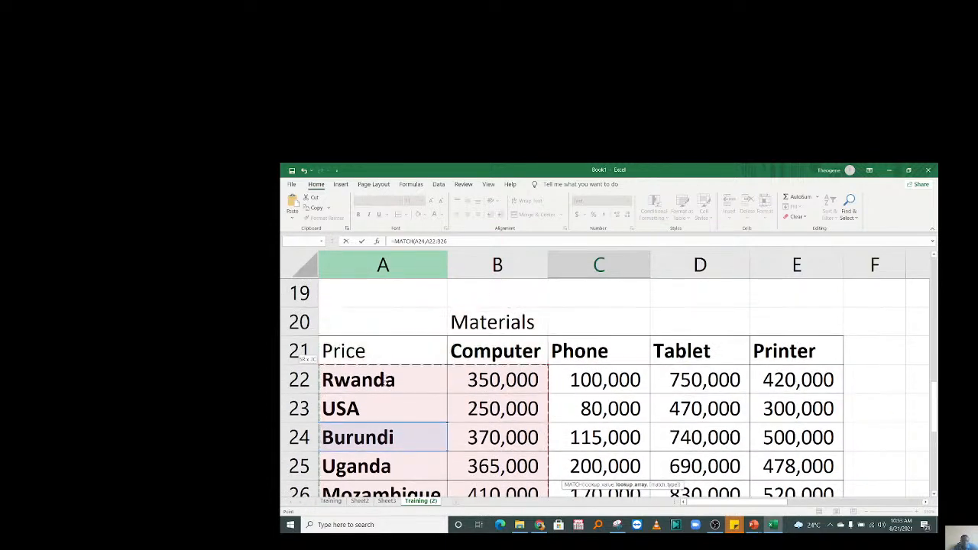
{"action": "left_click_drag", "start_coordinate": [933, 417], "coordinate": [932, 467]}
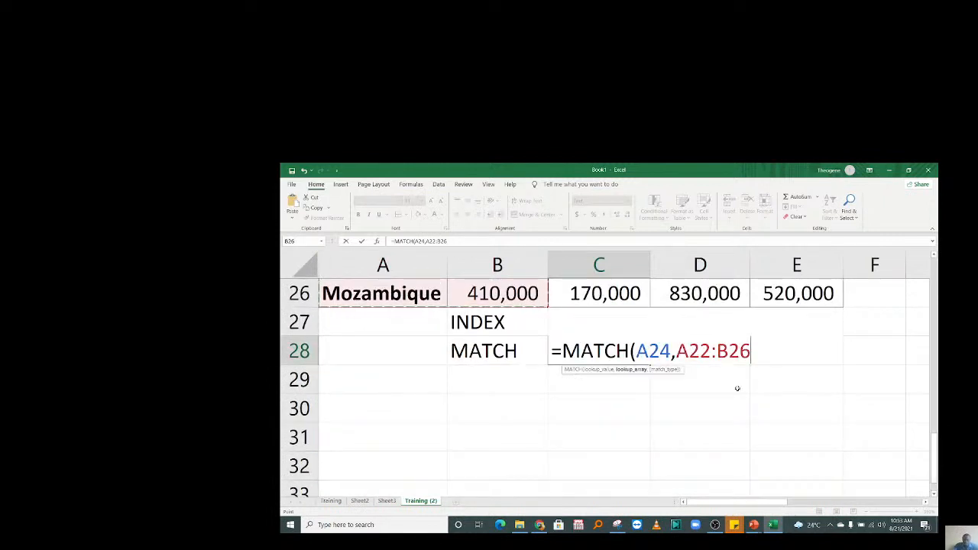
{"action": "key", "text": "BackSpace"}
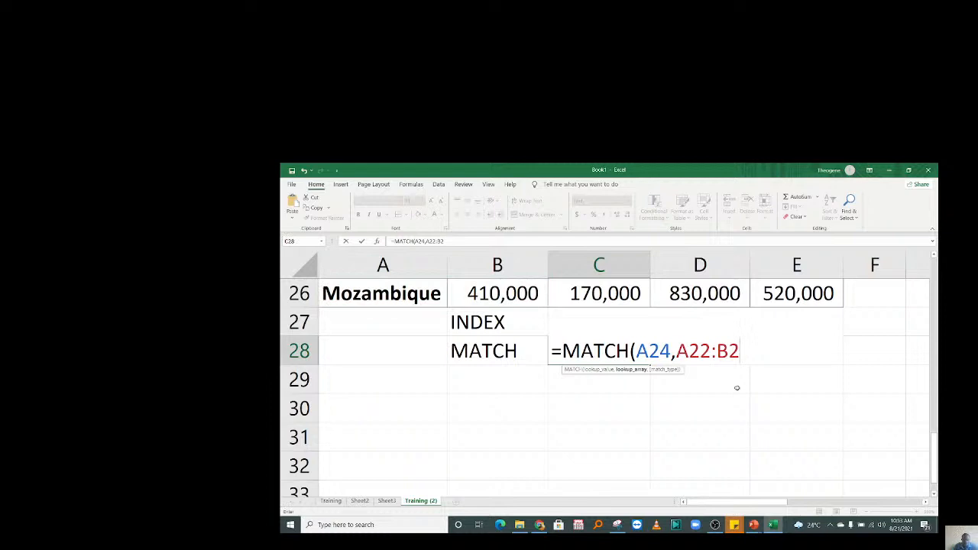
{"action": "type", "text": "6"}
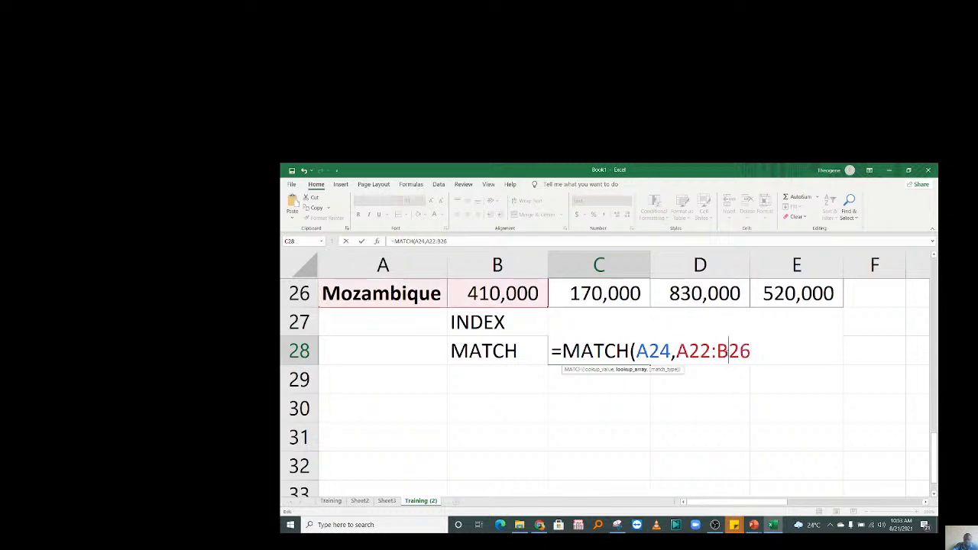
{"action": "key", "text": "BackSpace"}
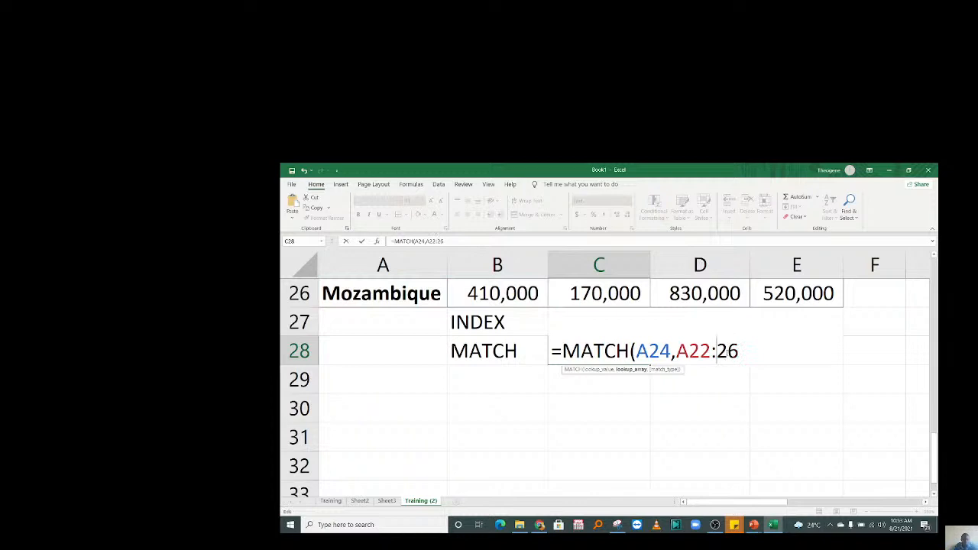
{"action": "type", "text": "A"}
{"action": "key", "text": "End"}
{"action": "type", "text": ","}
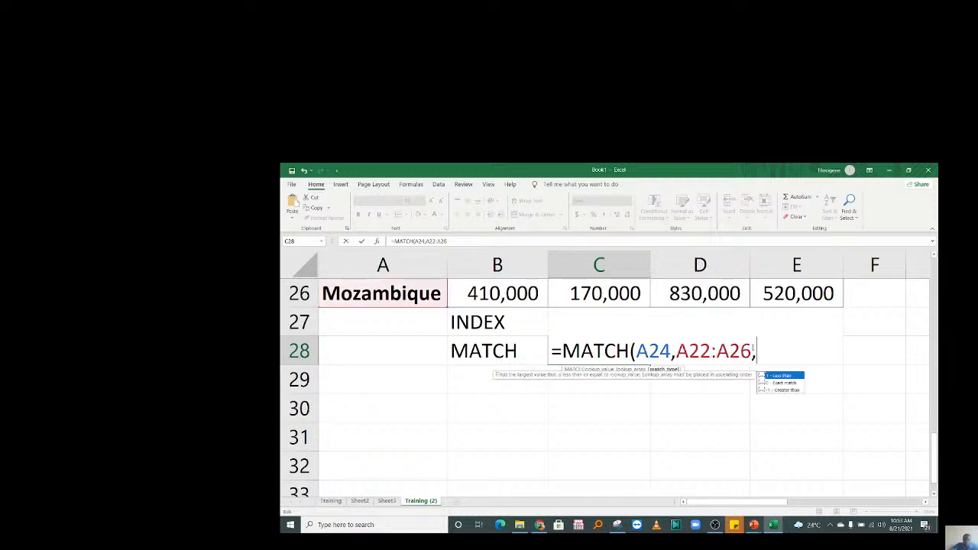
{"action": "type", "text": "0)"}
{"action": "key", "text": "Return"}
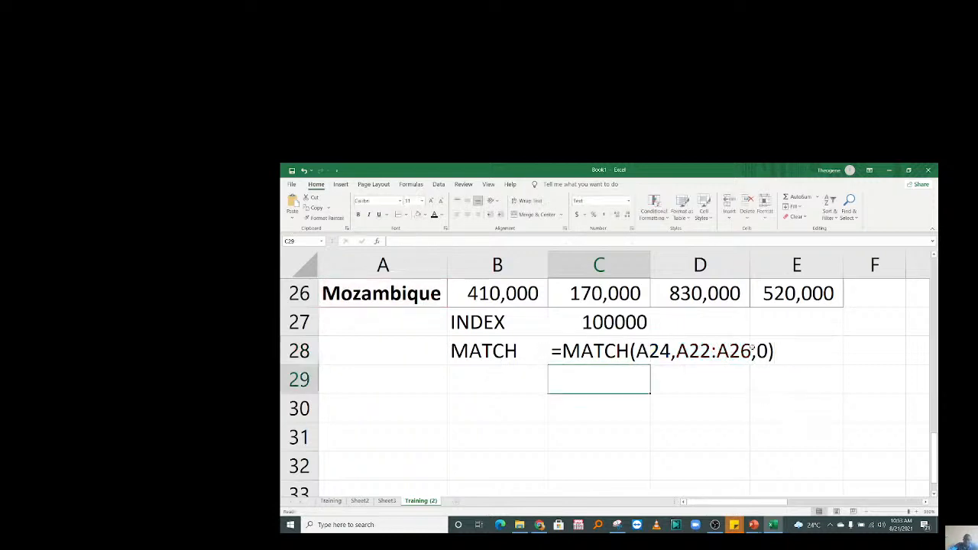
Re-enter the C28 formula so it displays 3.
{"action": "left_click", "coordinate": [582, 348]}
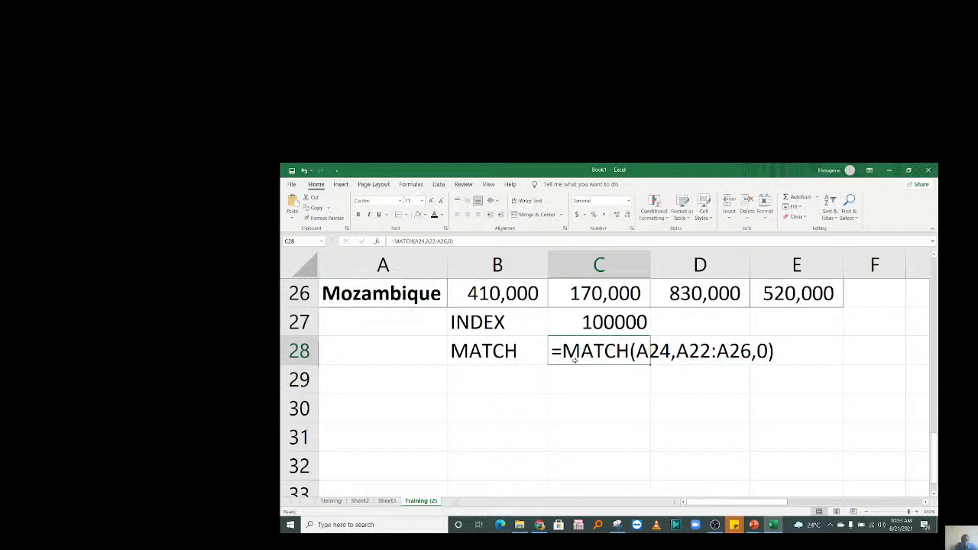
{"action": "double_click", "coordinate": [575, 357]}
{"action": "key", "text": "Return"}
{"action": "left_click", "coordinate": [593, 350]}
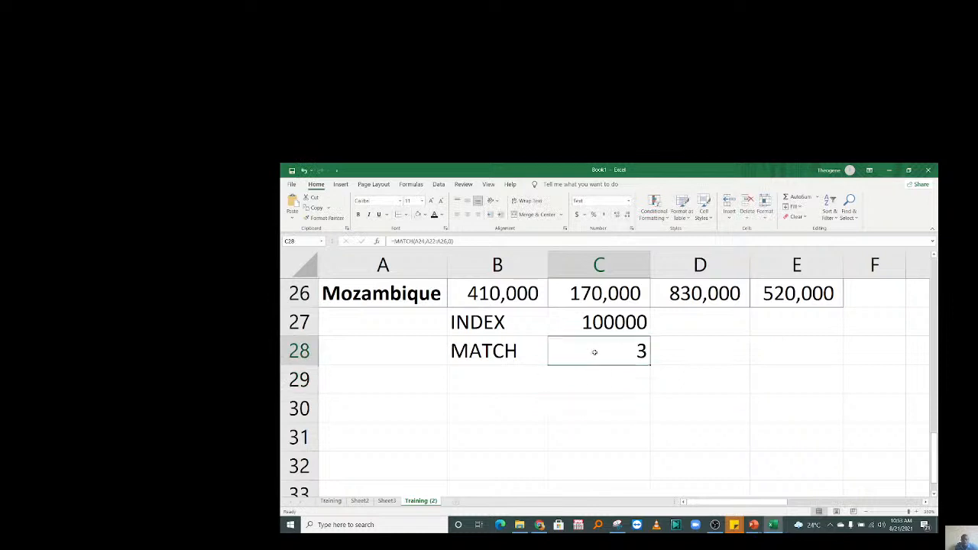
{"action": "double_click", "coordinate": [561, 350]}
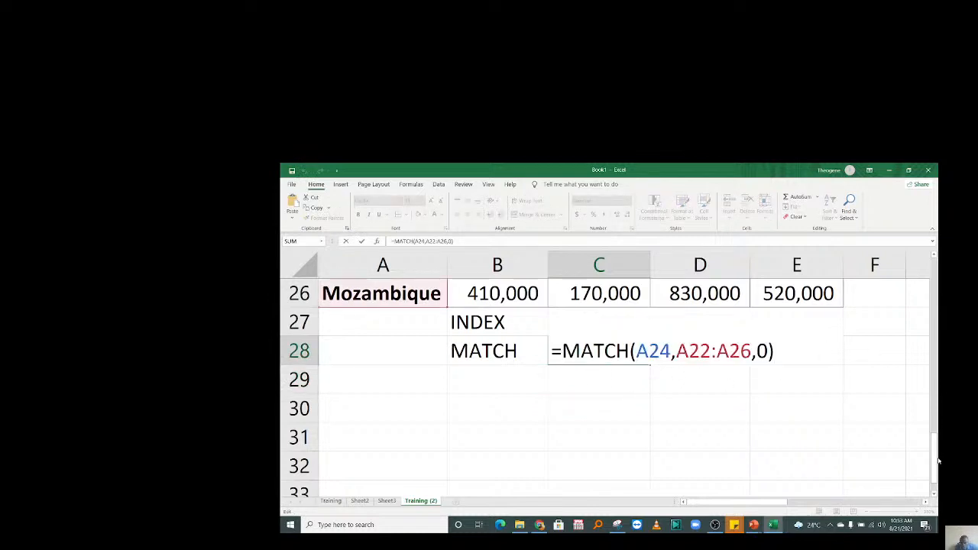
{"action": "left_click_drag", "start_coordinate": [935, 461], "coordinate": [934, 428]}
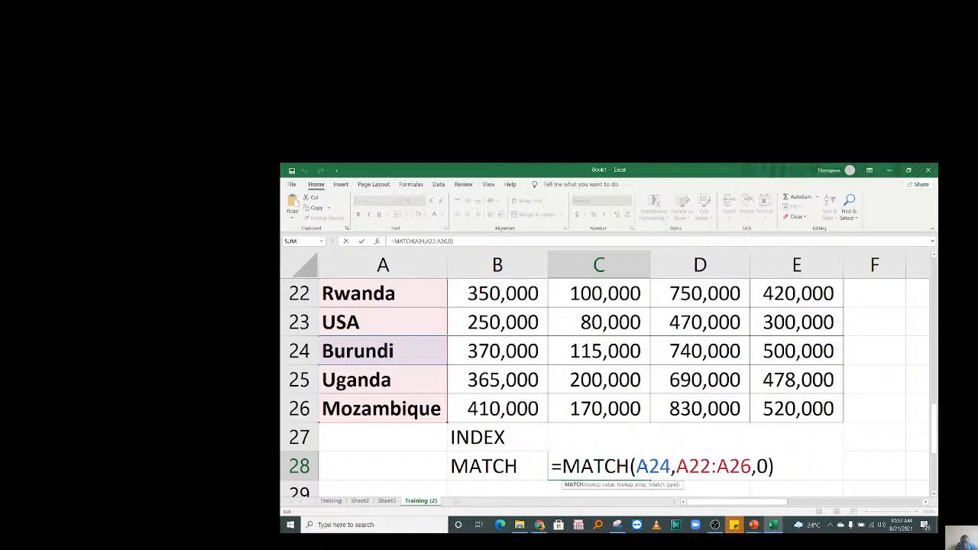
{"action": "double_click", "coordinate": [651, 466]}
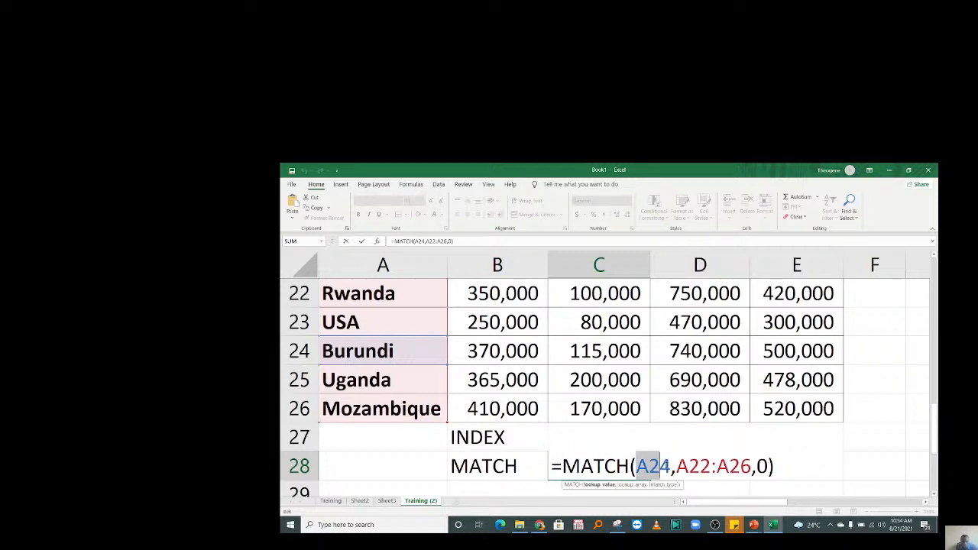
{"action": "left_click", "coordinate": [676, 466]}
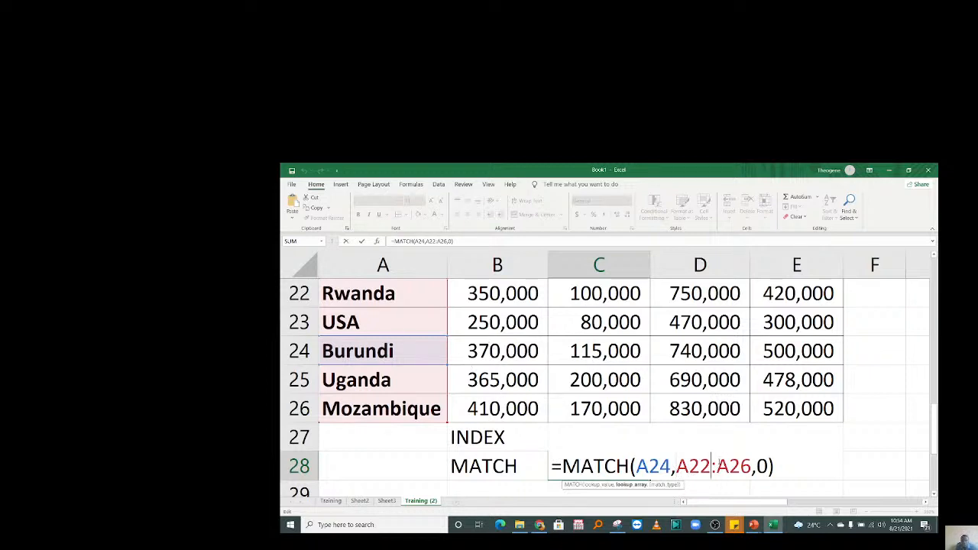
{"action": "key", "text": "Return"}
{"action": "left_click", "coordinate": [627, 434]}
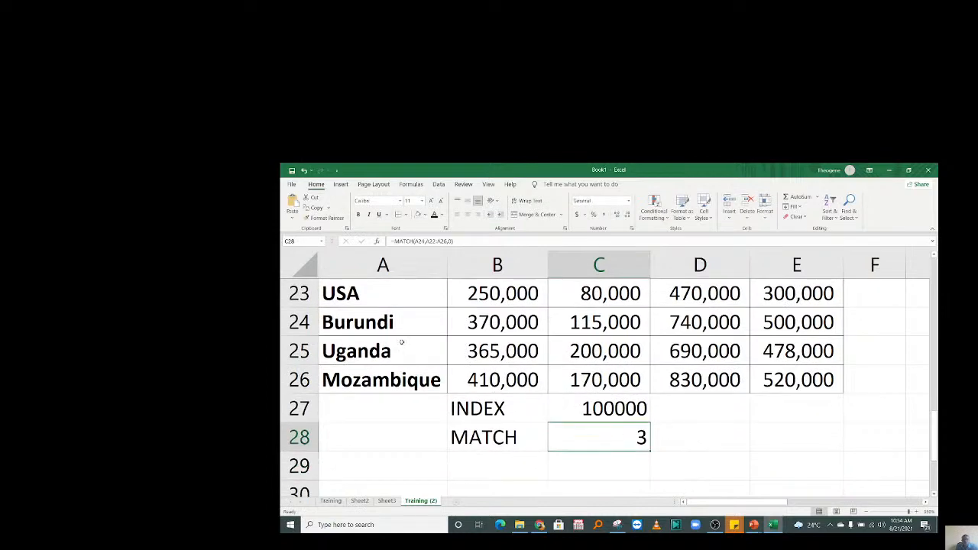
{"action": "left_click", "coordinate": [373, 386]}
{"action": "key", "text": "ctrl+shift+Up"}
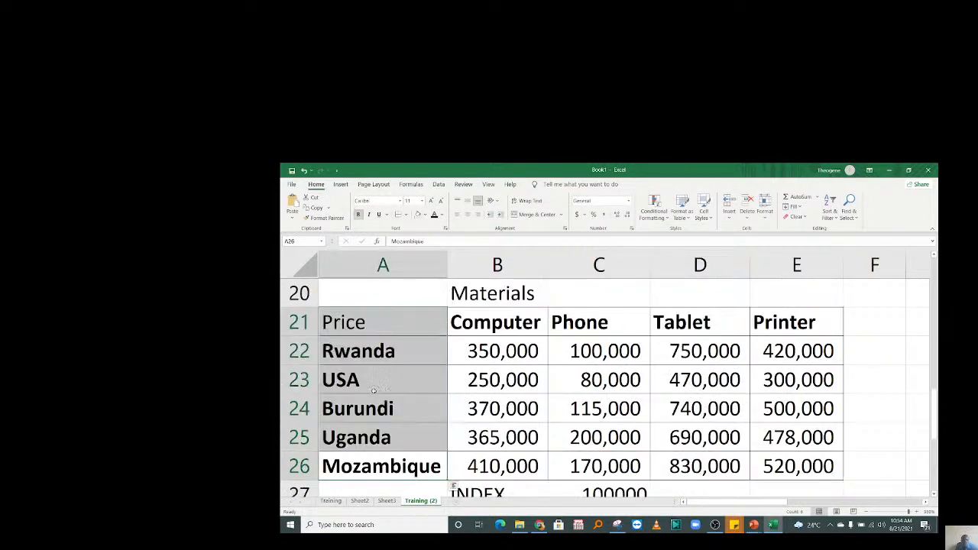
{"action": "left_click", "coordinate": [543, 469]}
{"action": "key", "text": "Down"}
{"action": "key", "text": "Down"}
{"action": "key", "text": "Down"}
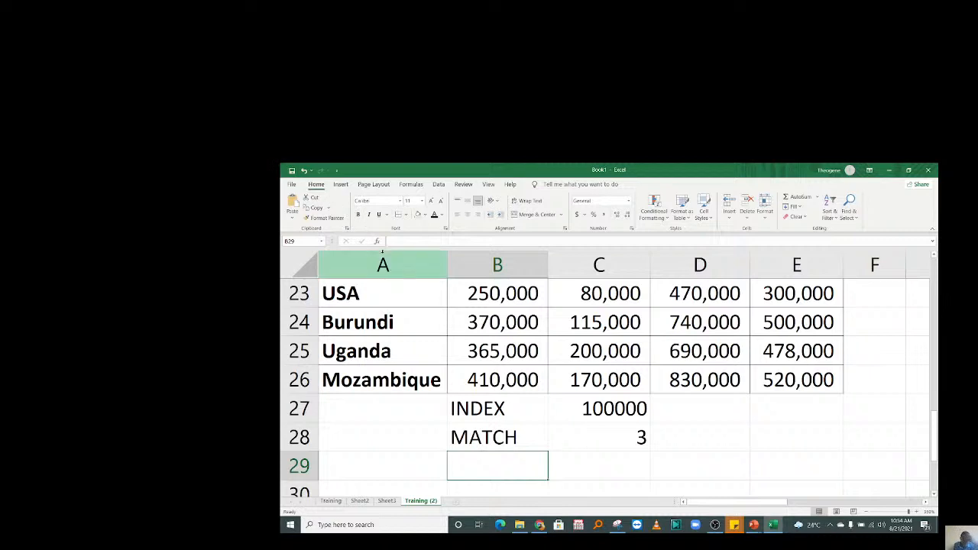
{"action": "left_click", "coordinate": [600, 430]}
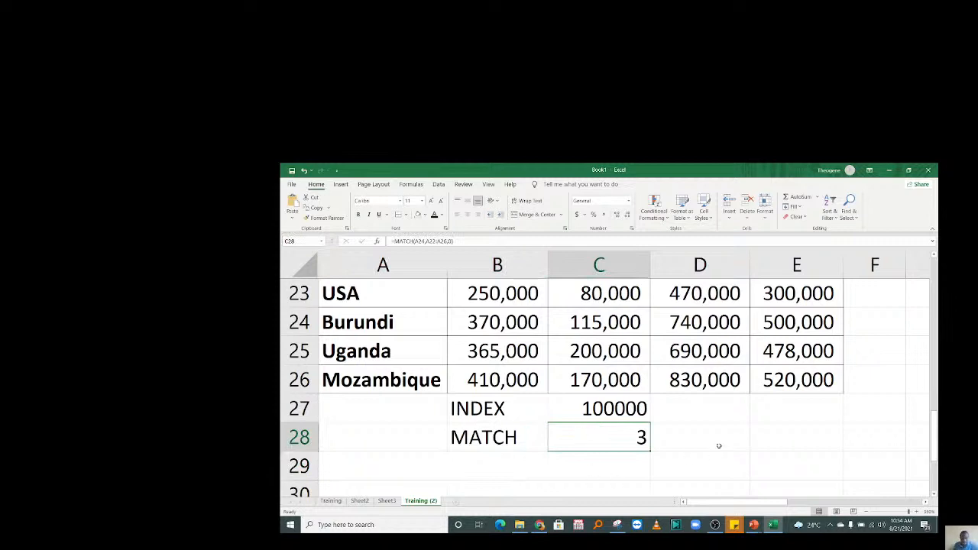
{"action": "left_click", "coordinate": [729, 443]}
{"action": "left_click", "coordinate": [498, 470]}
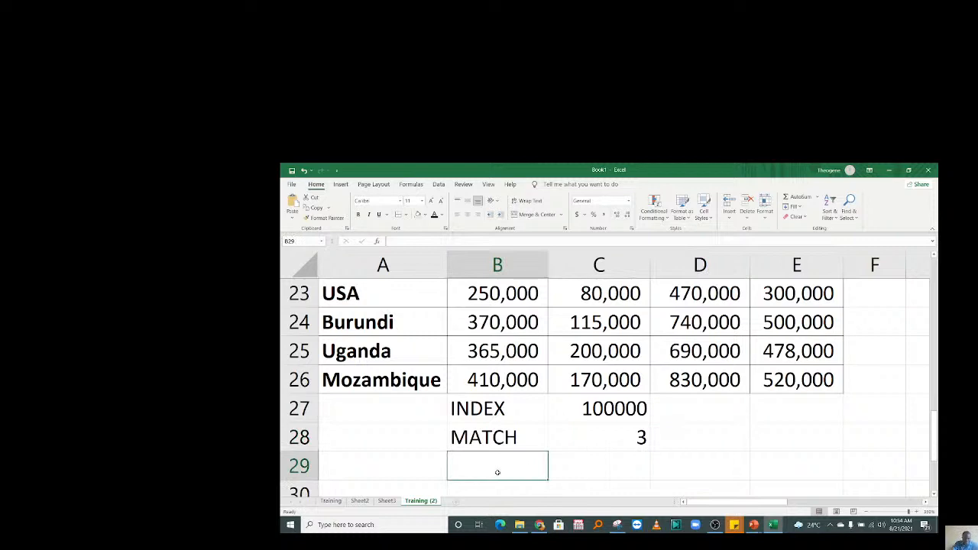
Add the label 'INDEX MATCH' in B29.
{"action": "type", "text": "INDEX MATCH"}
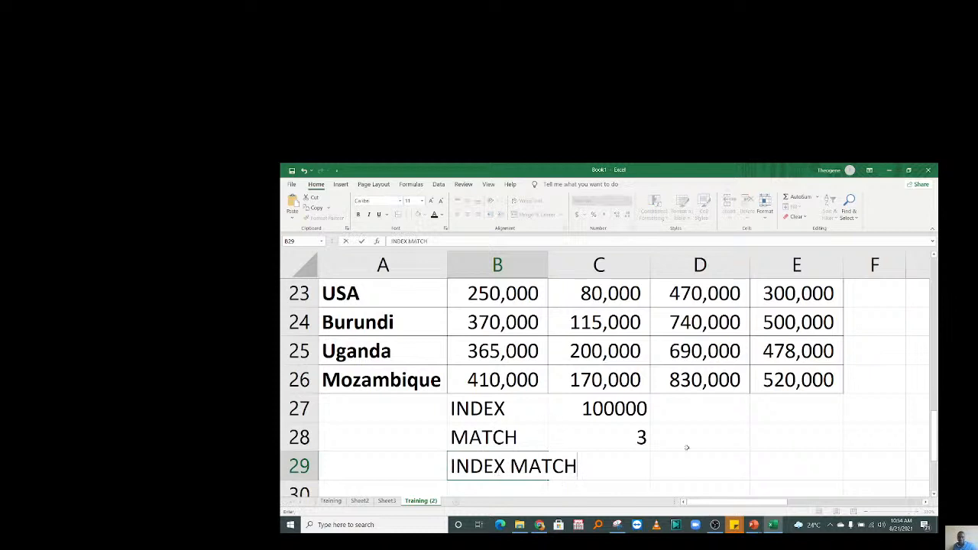
{"action": "left_click", "coordinate": [696, 463]}
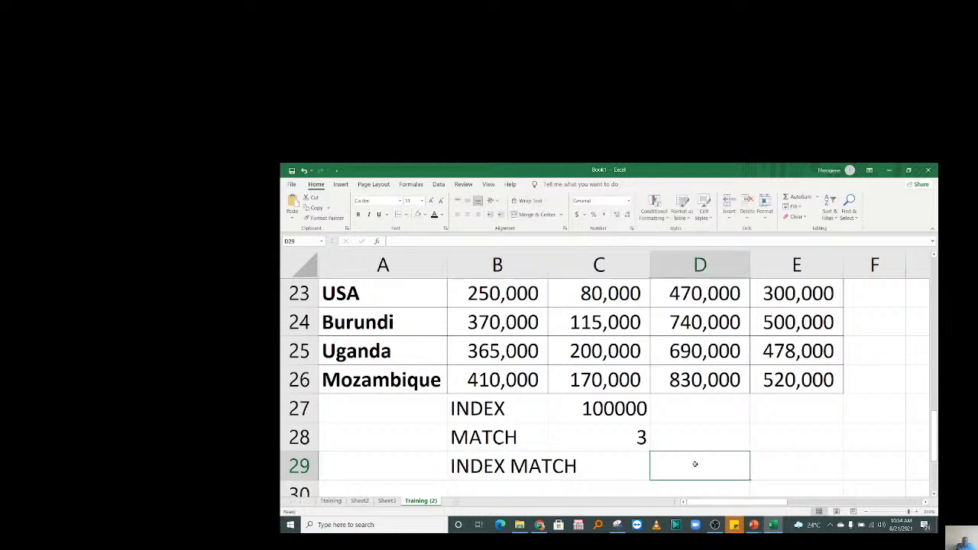
{"action": "left_click", "coordinate": [738, 414]}
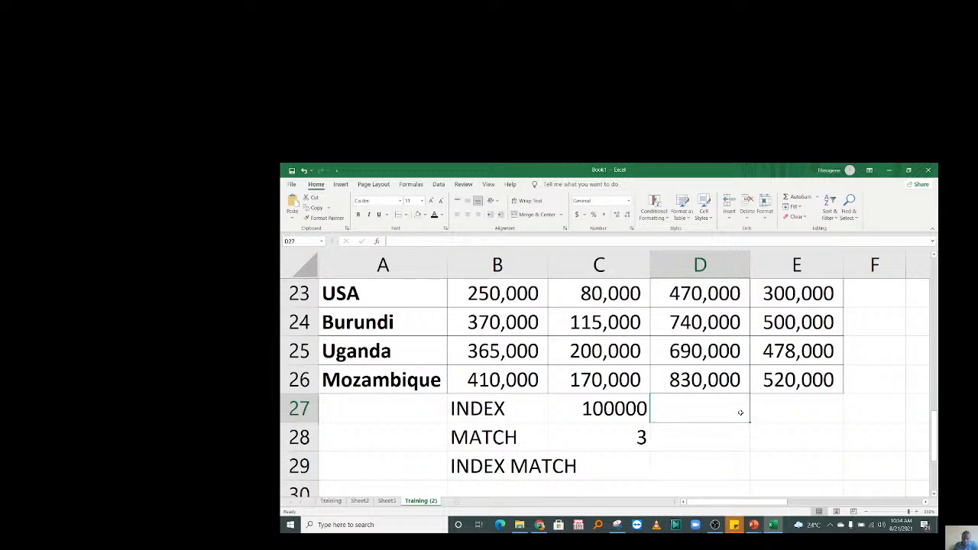
{"action": "left_click", "coordinate": [697, 468]}
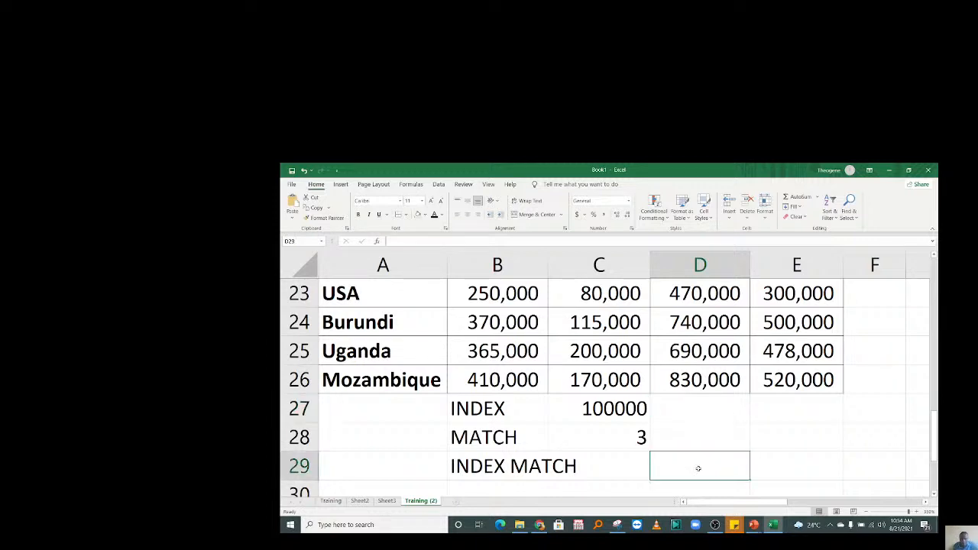
Type the headings COUNTRY and PRODUCT in E28 and F28.
{"action": "left_click", "coordinate": [787, 439]}
{"action": "type", "text": "COUNTYR"}
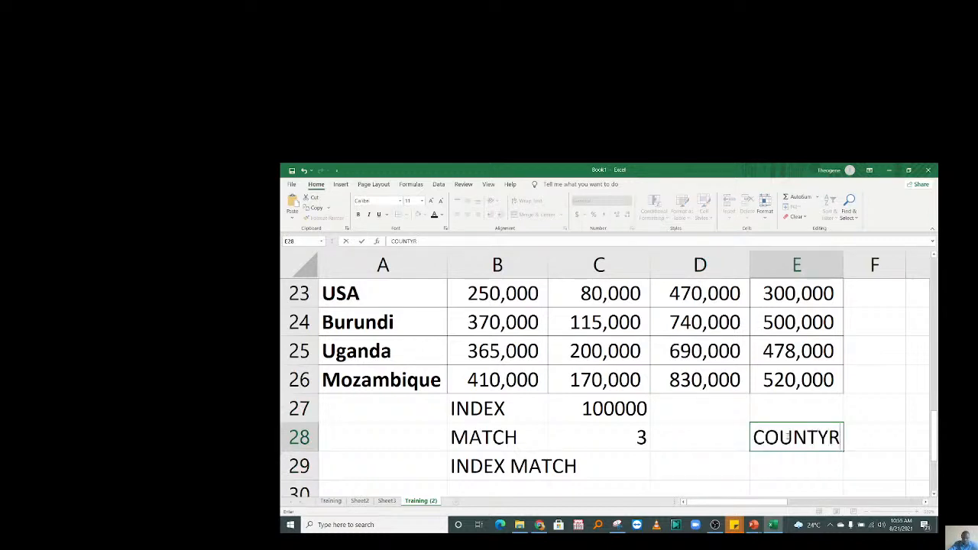
{"action": "key", "text": "BackSpace"}
{"action": "key", "text": "BackSpace"}
{"action": "type", "text": "RY"}
{"action": "left_click", "coordinate": [864, 434]}
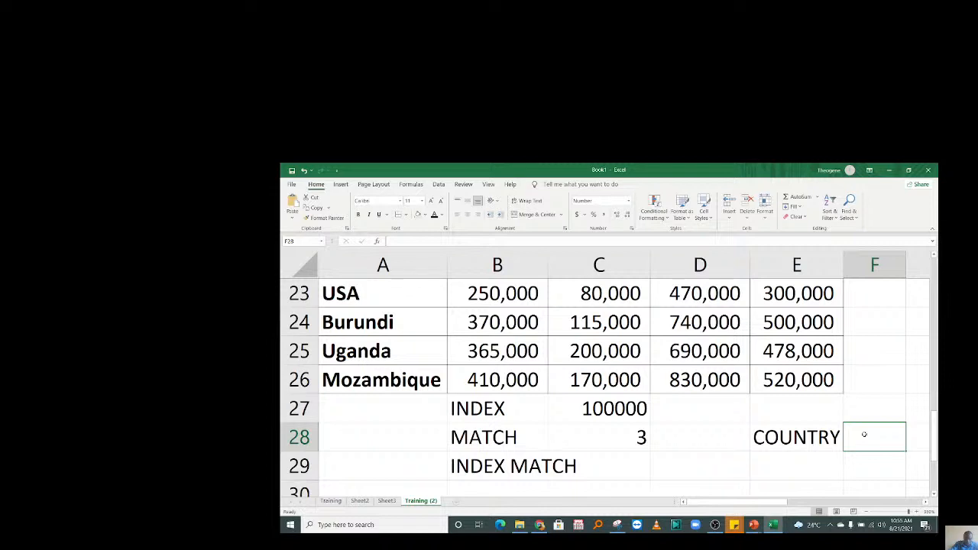
{"action": "type", "text": "PRODUCT"}
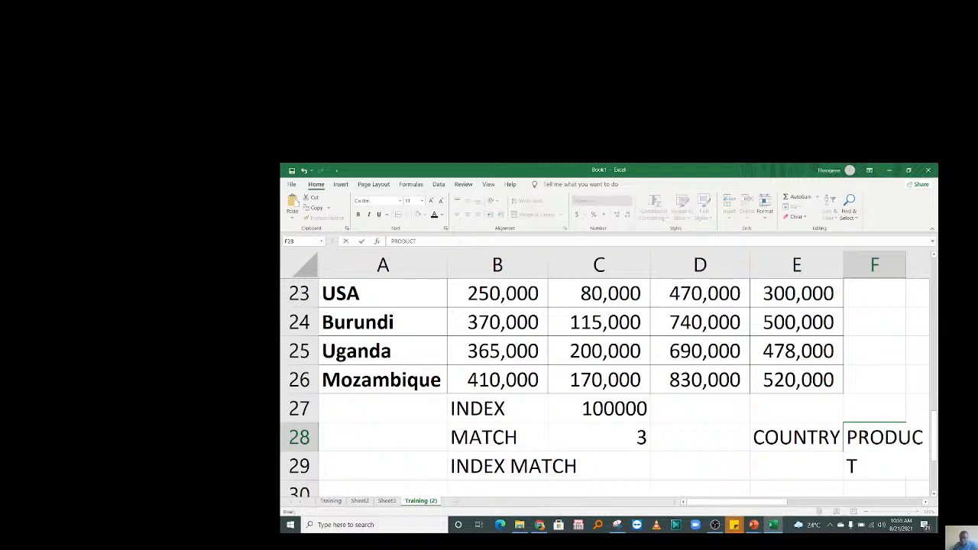
{"action": "left_click", "coordinate": [826, 437]}
{"action": "key", "text": "Right"}
{"action": "key", "text": "Right"}
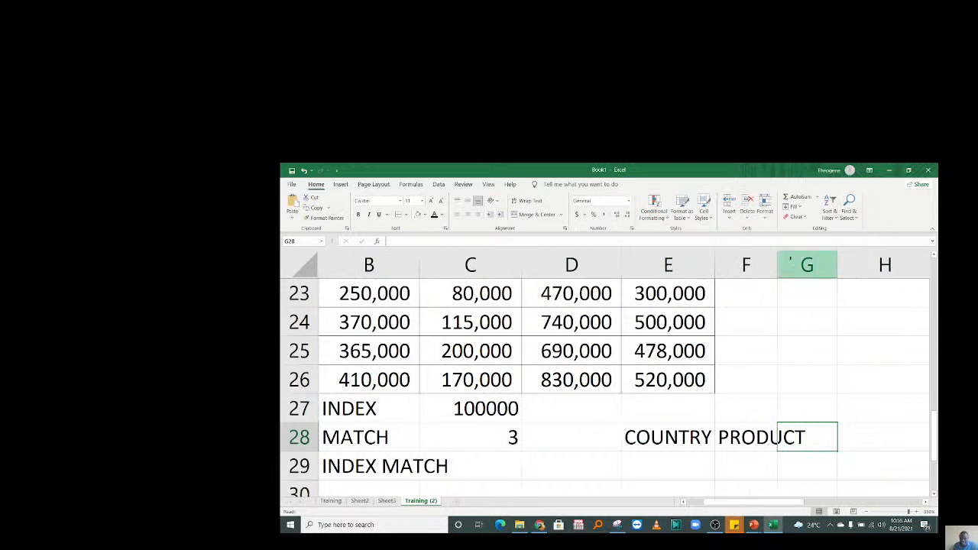
Widen column F, move the headings to D28:E28, and add PRICE in F28.
{"action": "left_click_drag", "start_coordinate": [777, 264], "coordinate": [828, 264]}
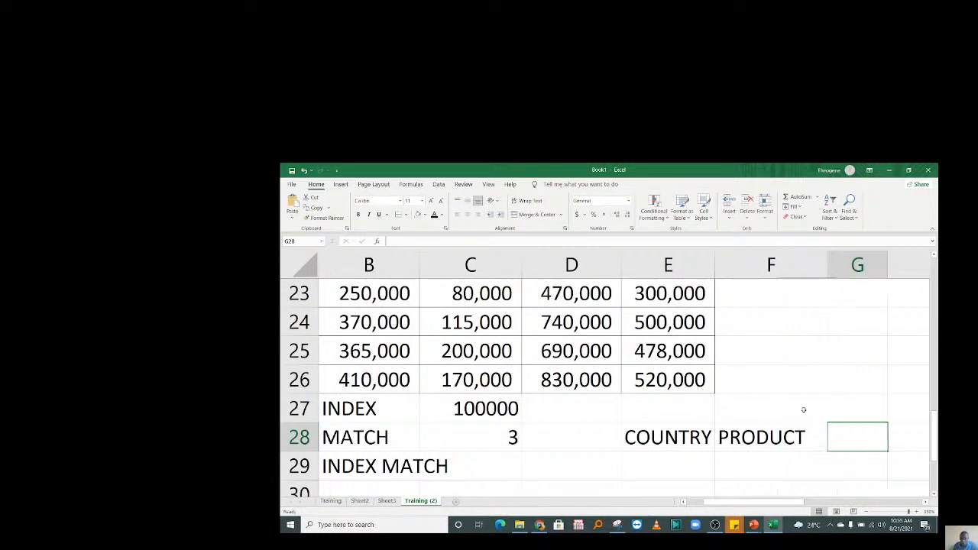
{"action": "left_click_drag", "start_coordinate": [685, 437], "coordinate": [743, 430]}
{"action": "key", "text": "ctrl+x"}
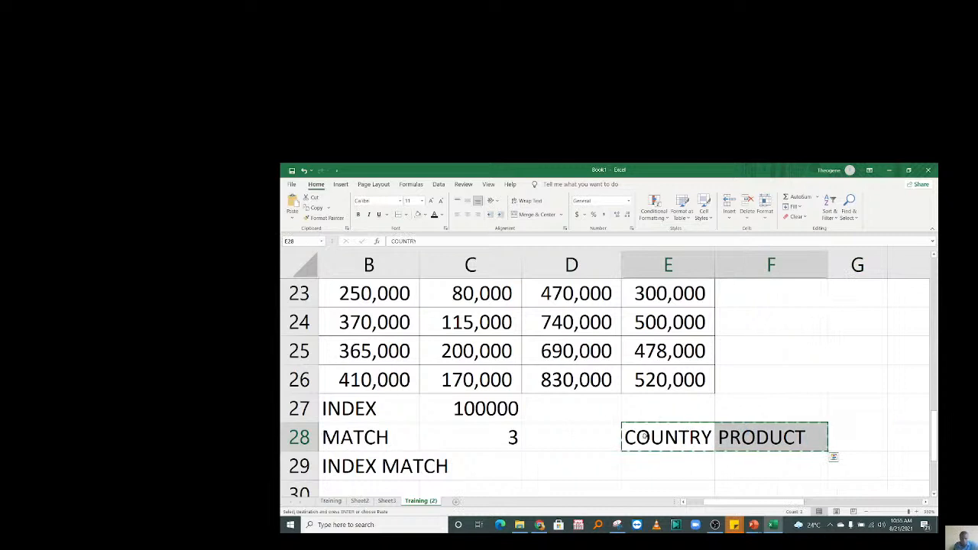
{"action": "left_click", "coordinate": [581, 432]}
{"action": "key", "text": "ctrl+v"}
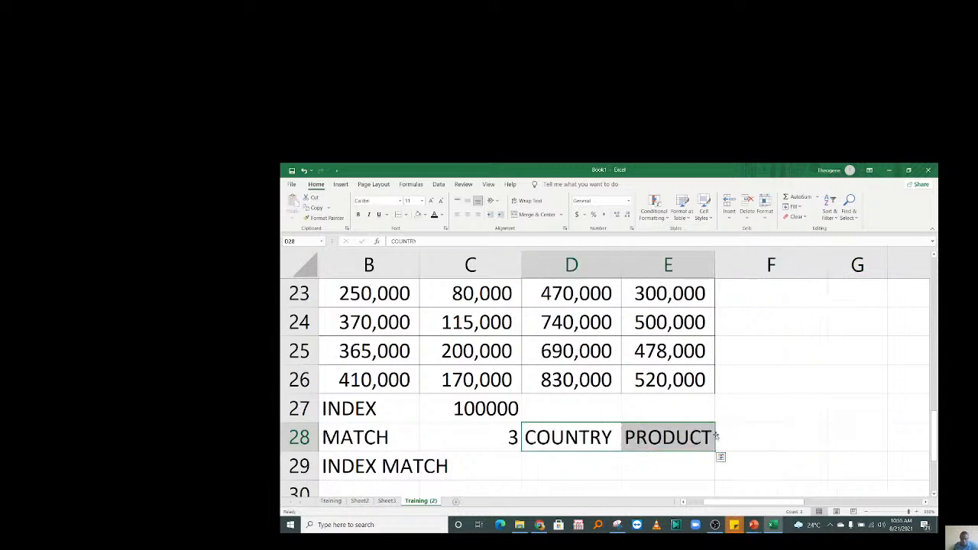
{"action": "left_click", "coordinate": [739, 439]}
{"action": "type", "text": "PRICE"}
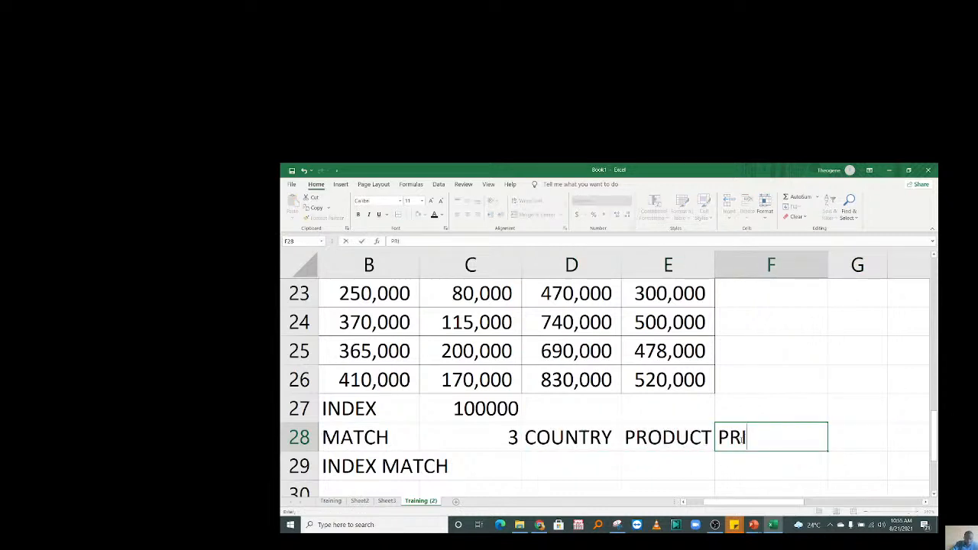
{"action": "left_click", "coordinate": [592, 449]}
Apply All Borders to D28:F29, then select the PRICE input cell F29.
{"action": "left_click_drag", "start_coordinate": [592, 450], "coordinate": [802, 468]}
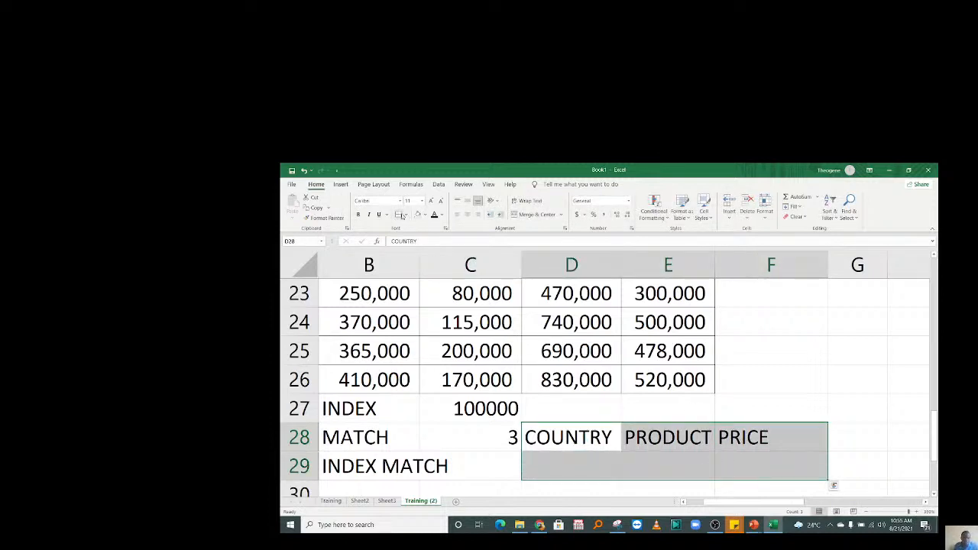
{"action": "left_click", "coordinate": [400, 215]}
{"action": "left_click", "coordinate": [547, 469]}
{"action": "key", "text": "Left"}
{"action": "key", "text": "Left"}
{"action": "key", "text": "Left"}
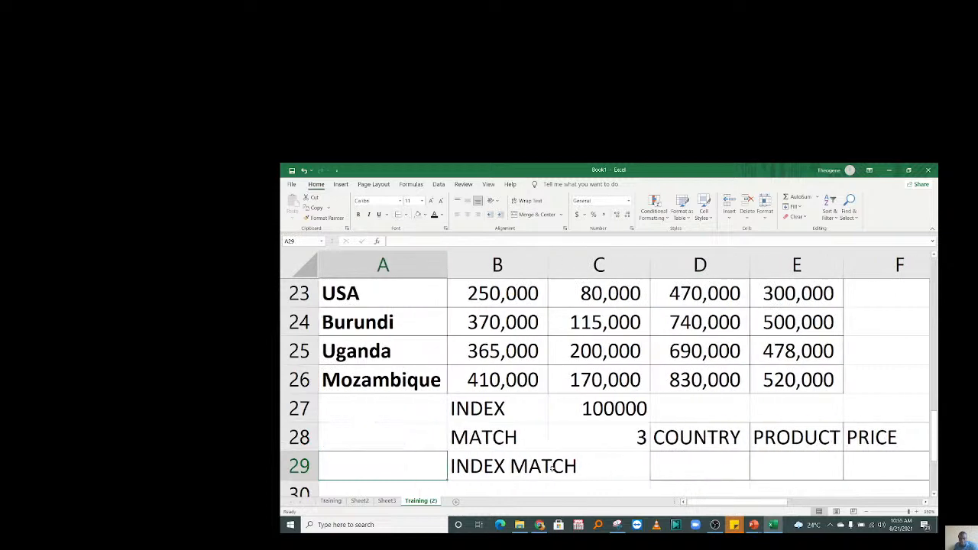
{"action": "left_click", "coordinate": [756, 462]}
{"action": "left_click", "coordinate": [852, 460]}
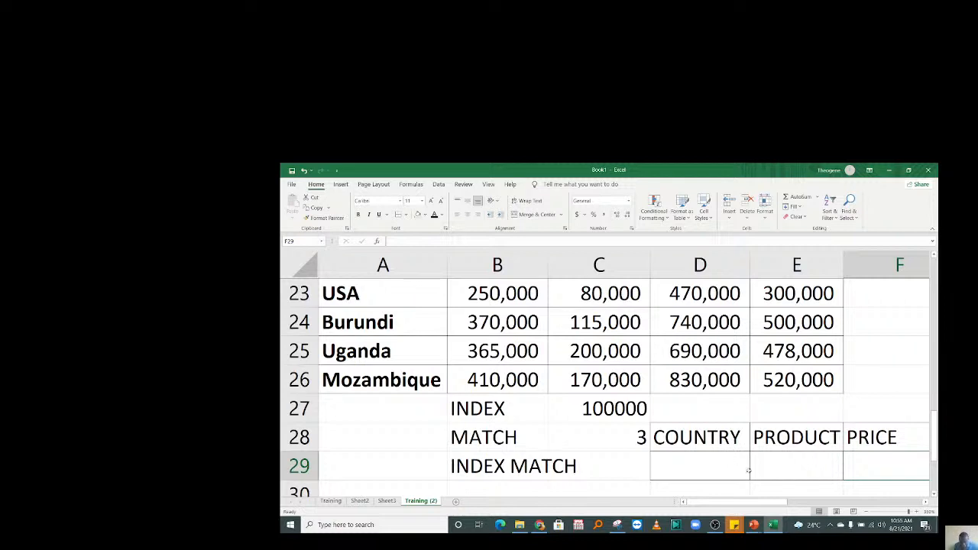
{"action": "left_click", "coordinate": [689, 476]}
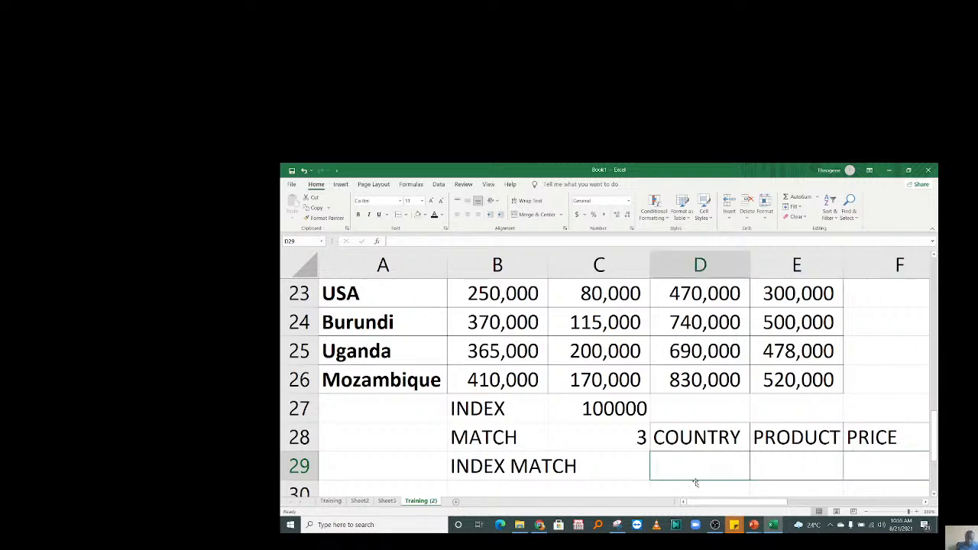
{"action": "left_click", "coordinate": [877, 479]}
{"action": "scroll", "coordinate": [778, 500], "scroll_direction": "right", "scroll_amount": 2}
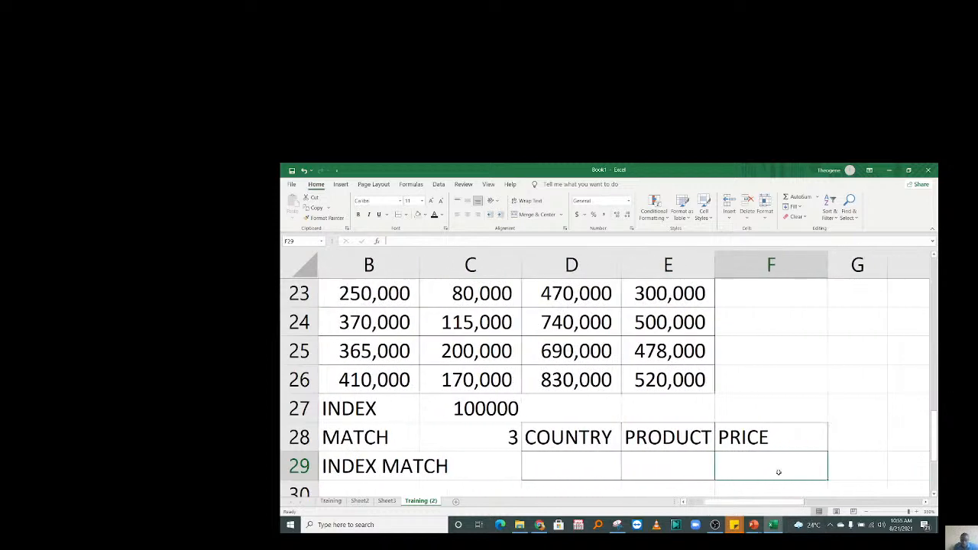
Start F29's formula as =INDEX( over the price grid B22:E26.
{"action": "type", "text": "IN"}
{"action": "key", "text": "BackSpace"}
{"action": "key", "text": "BackSpace"}
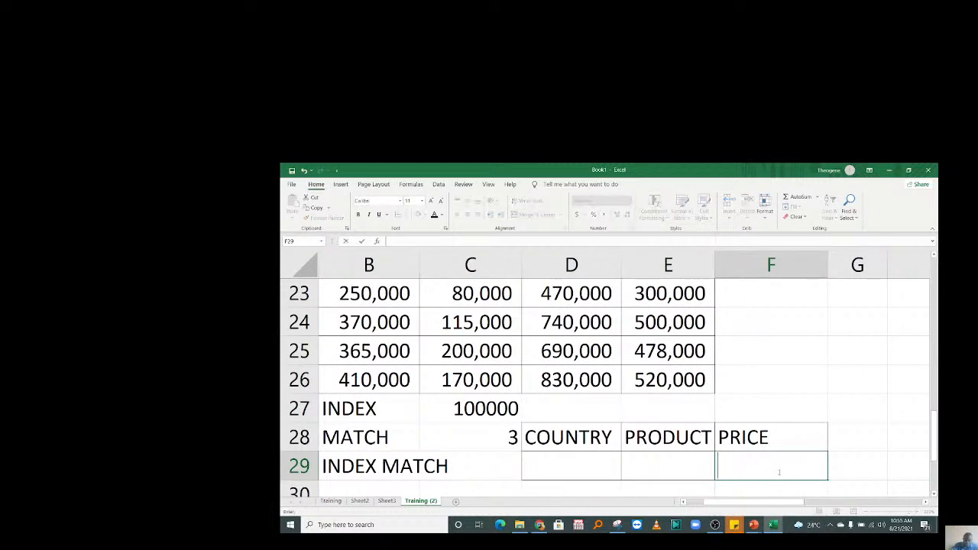
{"action": "type", "text": "=INDE"}
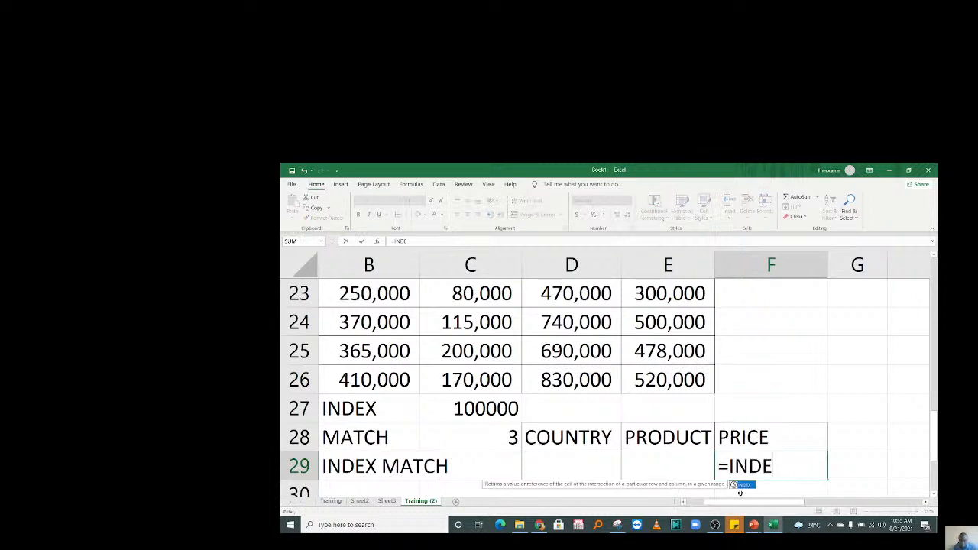
{"action": "double_click", "coordinate": [741, 485]}
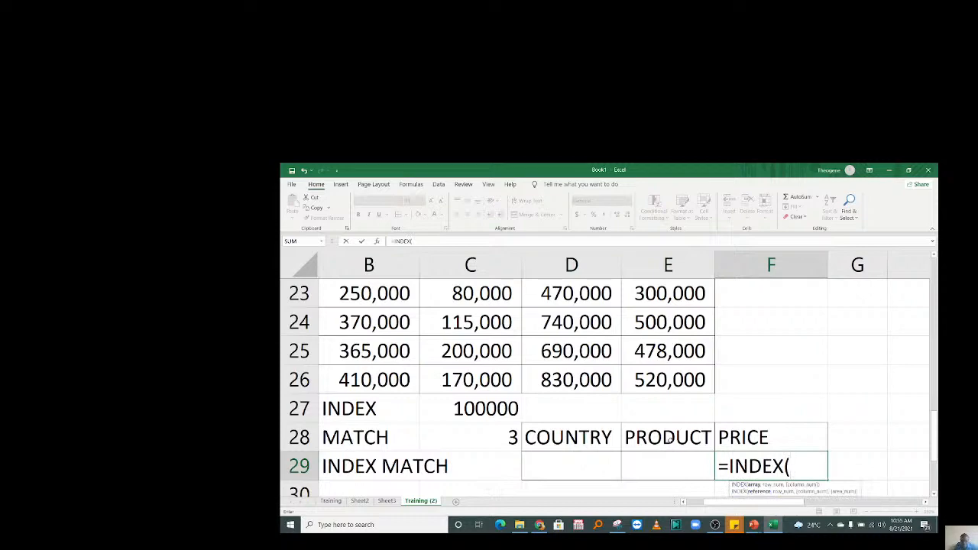
{"action": "left_click_drag", "start_coordinate": [669, 376], "coordinate": [459, 375]}
{"action": "left_click_drag", "start_coordinate": [342, 363], "coordinate": [474, 382]}
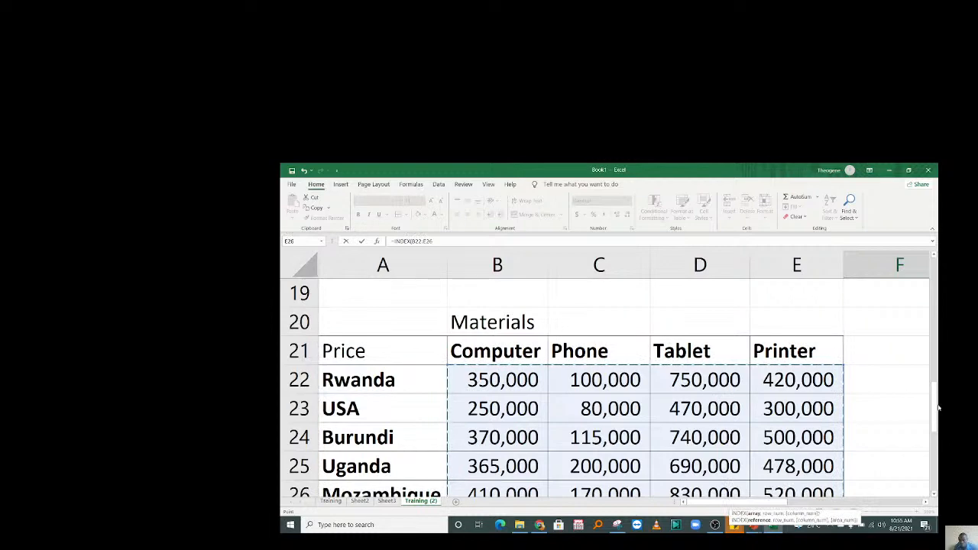
{"action": "left_click_drag", "start_coordinate": [937, 425], "coordinate": [936, 471]}
{"action": "left_click_drag", "start_coordinate": [767, 502], "coordinate": [805, 503]}
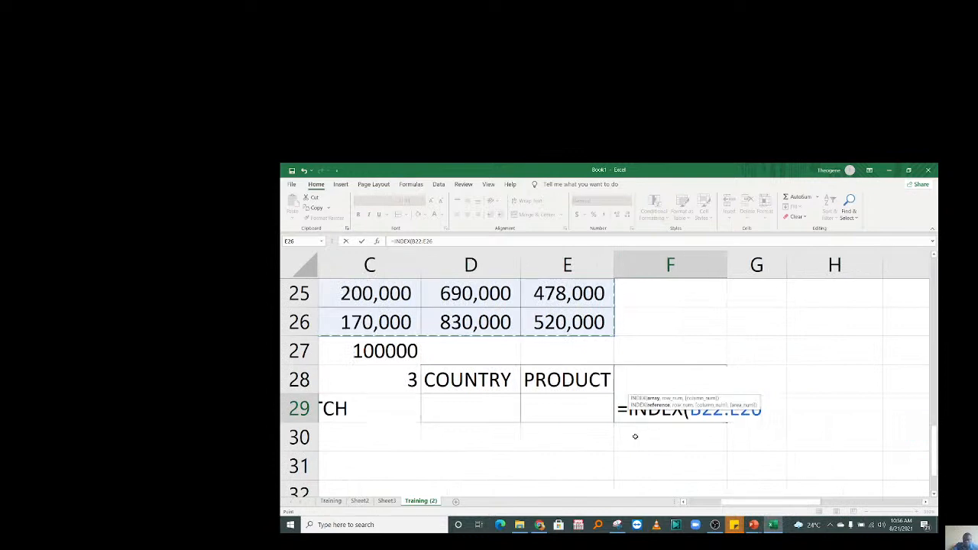
Add MATCH(D29,A22:A26,0) as the row argument and begin a second MATCH.
{"action": "type", "text": ",MATCH"}
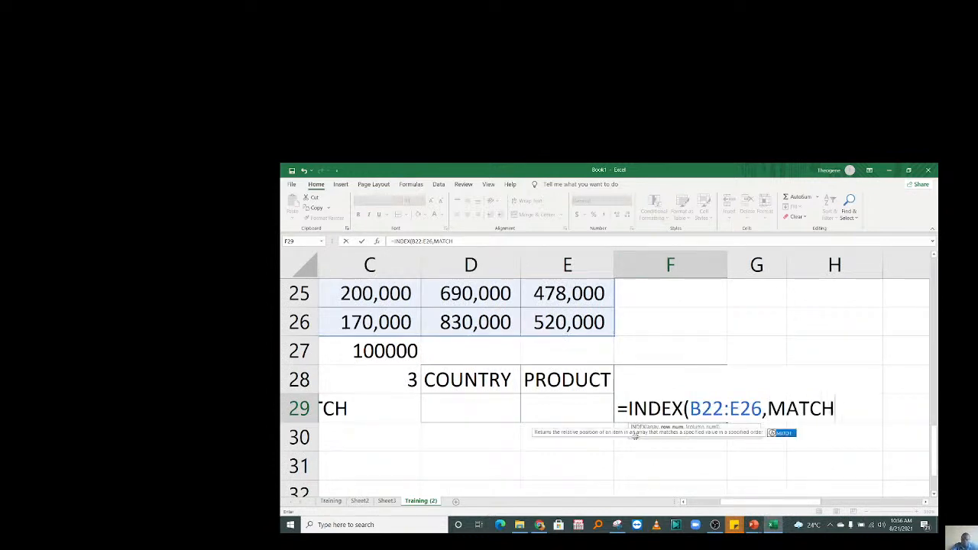
{"action": "double_click", "coordinate": [783, 433]}
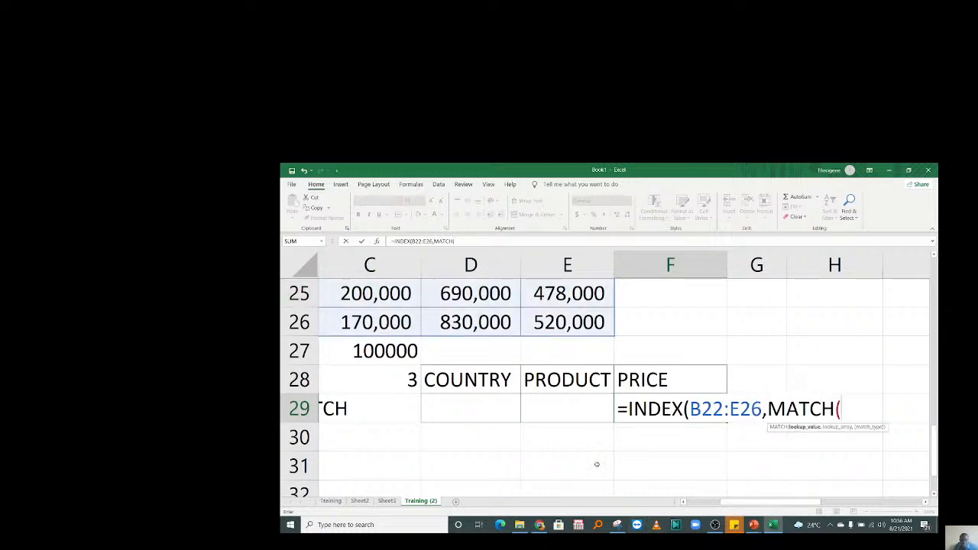
{"action": "left_click", "coordinate": [470, 413]}
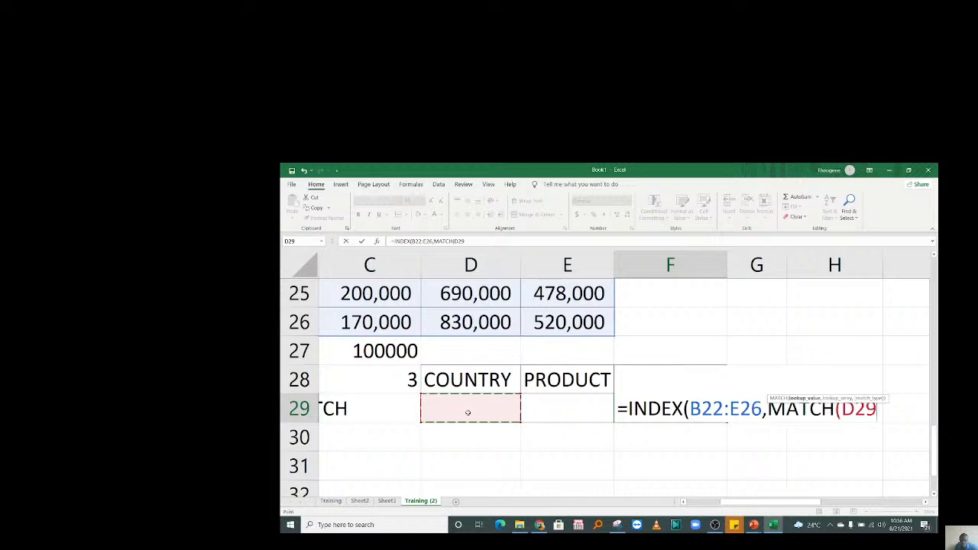
{"action": "type", "text": ","}
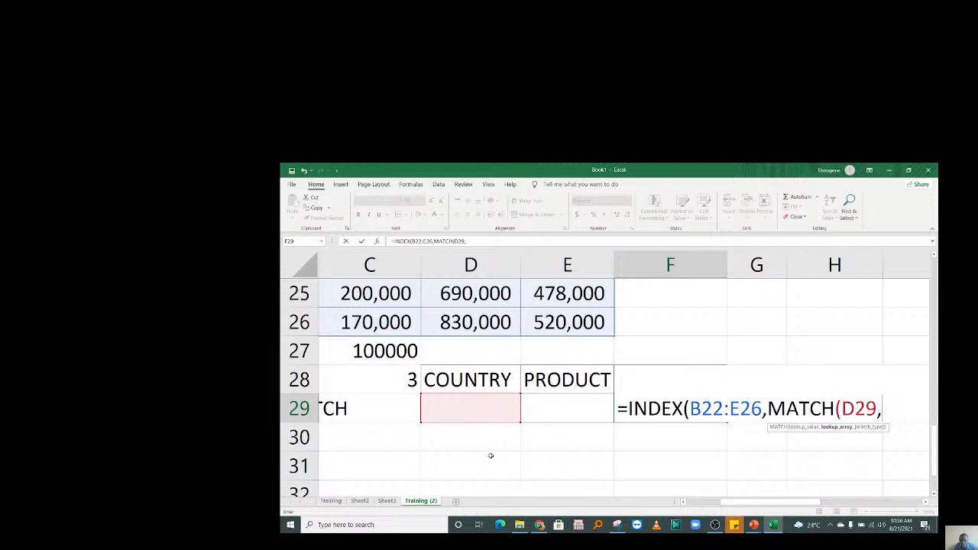
{"action": "left_click_drag", "start_coordinate": [733, 503], "coordinate": [698, 504]}
{"action": "left_click_drag", "start_coordinate": [380, 325], "coordinate": [367, 381]}
{"action": "type", "text": ","}
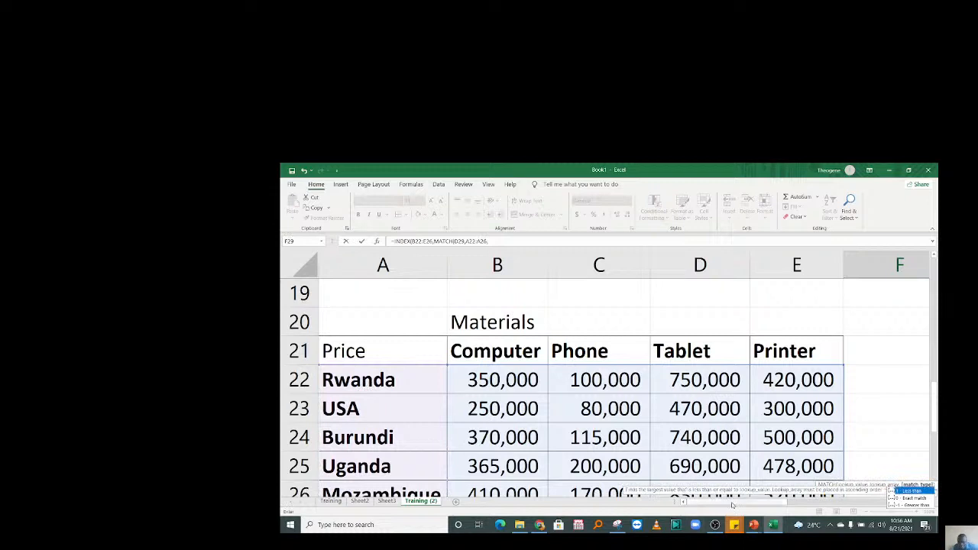
{"action": "left_click_drag", "start_coordinate": [732, 505], "coordinate": [775, 502]}
{"action": "left_click_drag", "start_coordinate": [933, 410], "coordinate": [937, 450]}
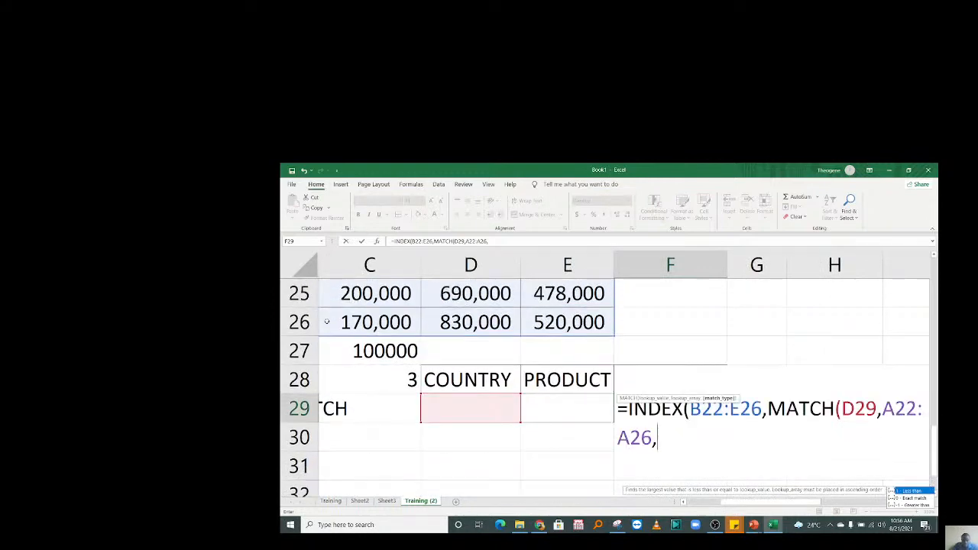
{"action": "type", "text": "0)"}
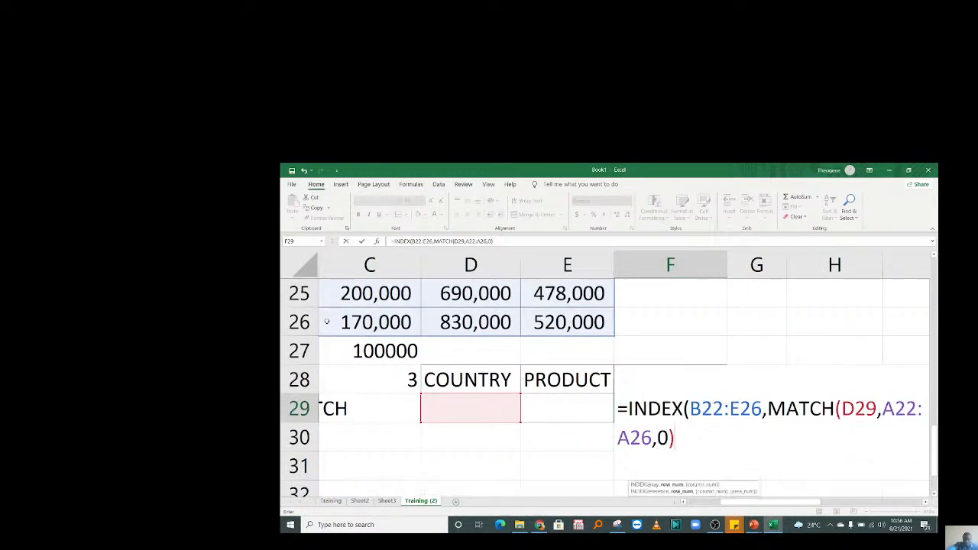
{"action": "type", "text": ","}
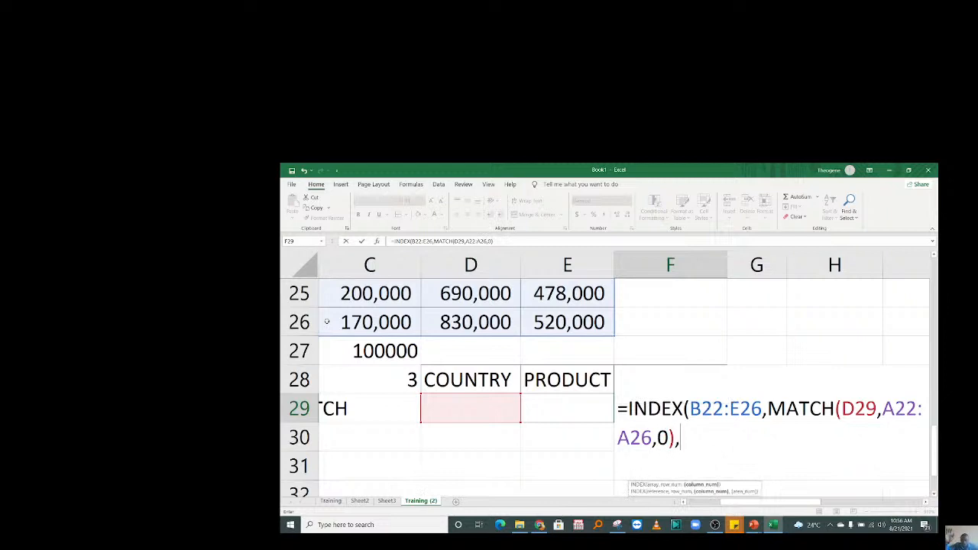
{"action": "type", "text": "MA"}
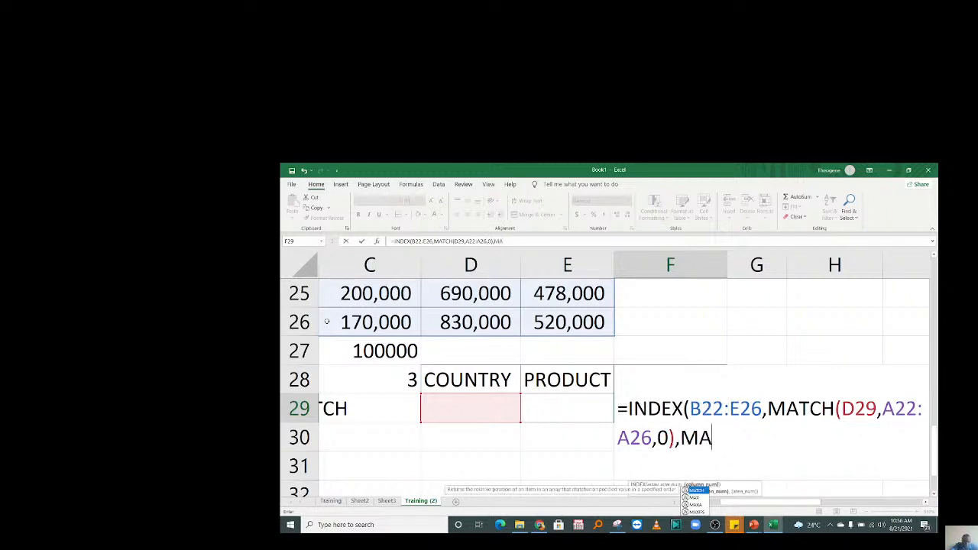
{"action": "type", "text": "TCH("}
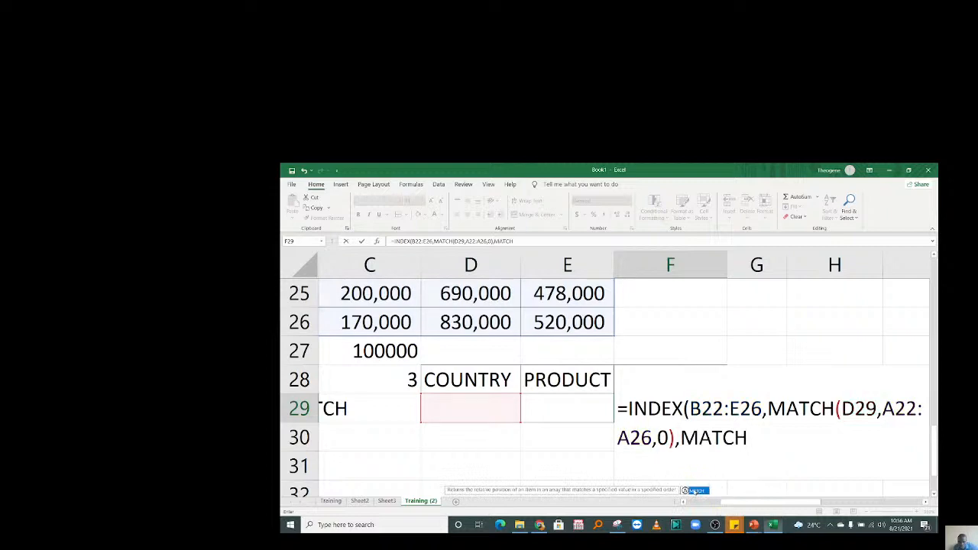
Finish the price formula with MATCH of E29 against header row B21:E21, accepting the suggested correction.
{"action": "left_click", "coordinate": [570, 409]}
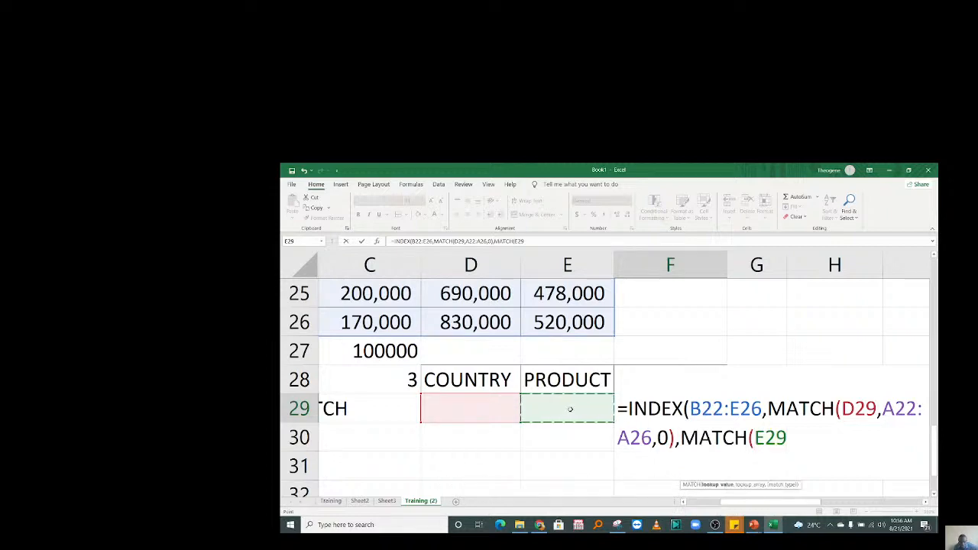
{"action": "type", "text": ","}
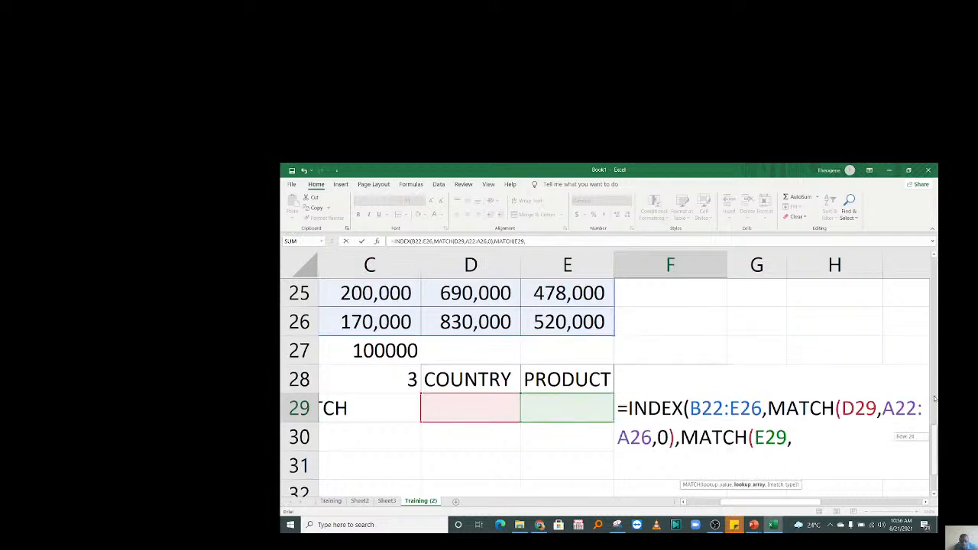
{"action": "scroll", "coordinate": [578, 353], "scroll_direction": "up", "scroll_amount": 3}
{"action": "left_click_drag", "start_coordinate": [569, 409], "coordinate": [457, 408]}
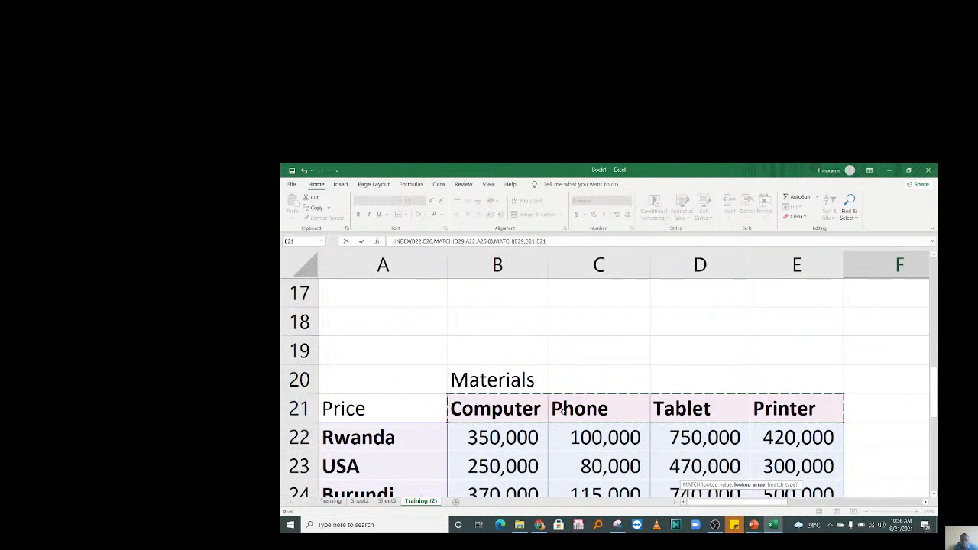
{"action": "type", "text": ","}
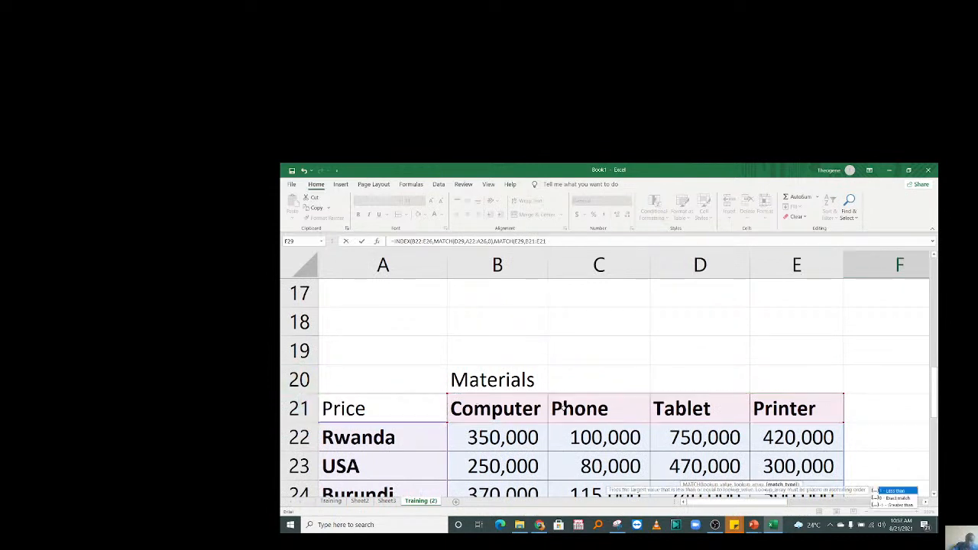
{"action": "type", "text": "0)"}
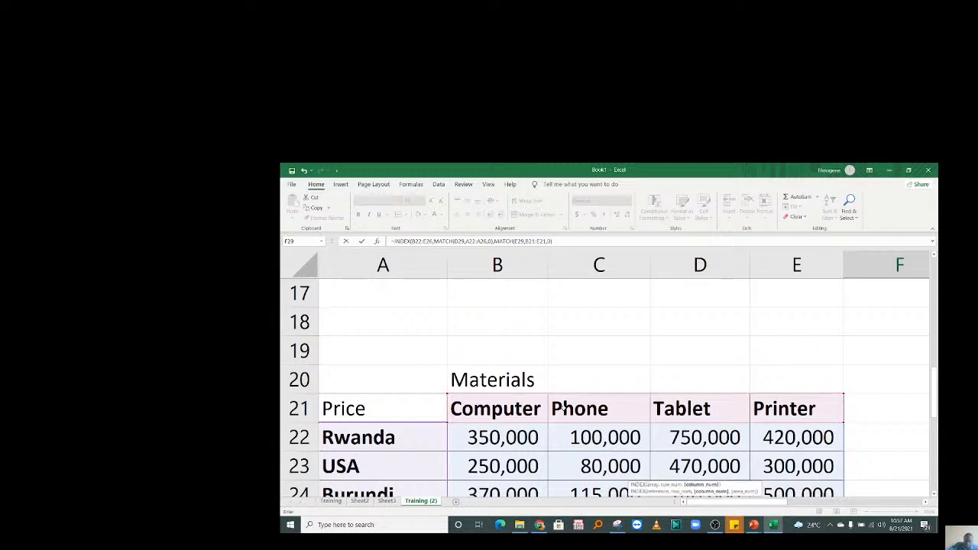
{"action": "key", "text": "Return"}
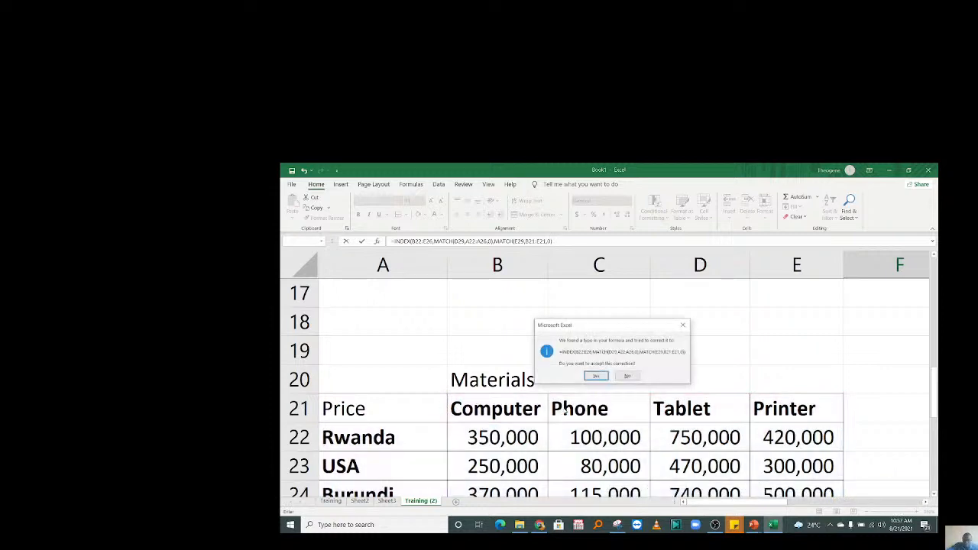
{"action": "left_click", "coordinate": [596, 375]}
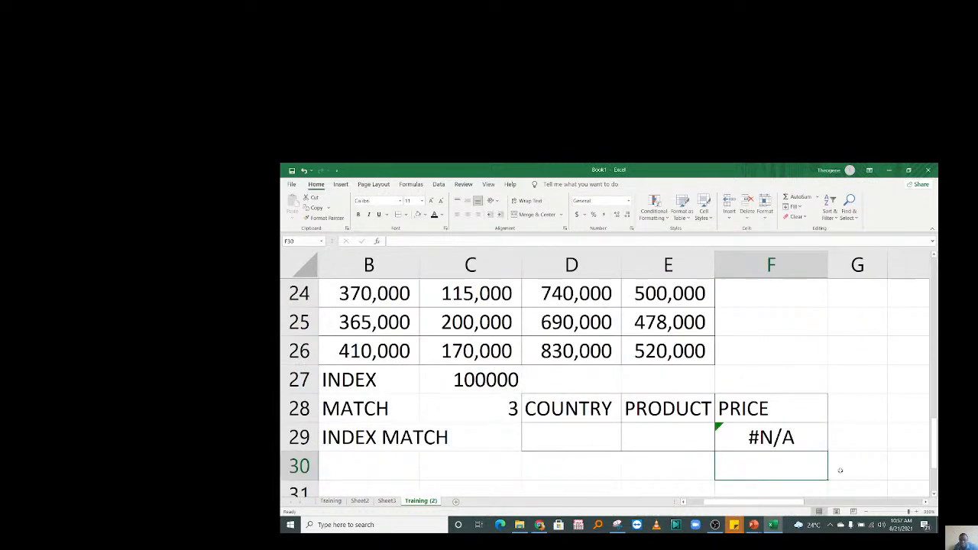
Inspect the formula behind F29's #N/A result, then select the COUNTRY input cell D29.
{"action": "left_click", "coordinate": [757, 453]}
{"action": "left_click", "coordinate": [755, 467]}
{"action": "left_click", "coordinate": [573, 414]}
{"action": "left_click", "coordinate": [667, 419]}
{"action": "left_click", "coordinate": [607, 442]}
{"action": "left_click", "coordinate": [681, 443]}
{"action": "left_click", "coordinate": [588, 449]}
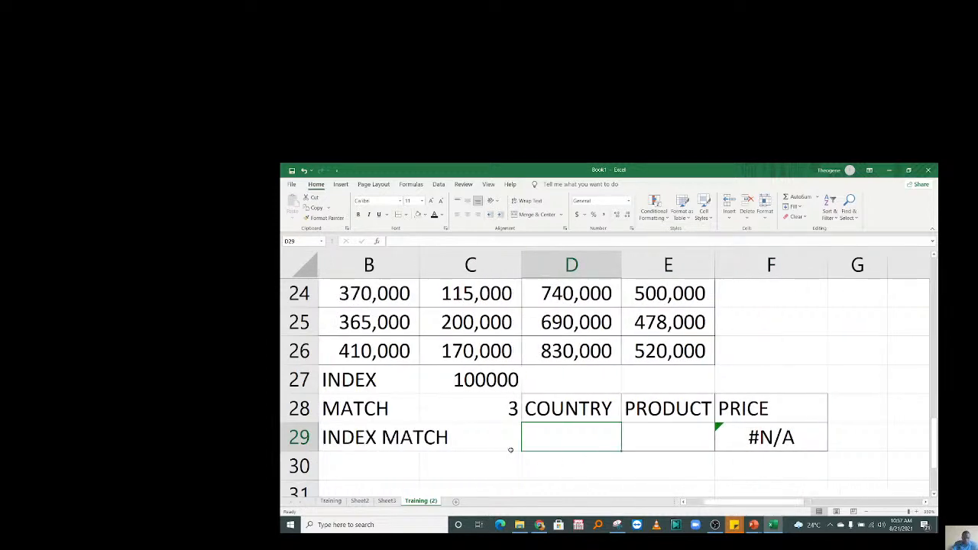
{"action": "type", "text": "Rwanda"}
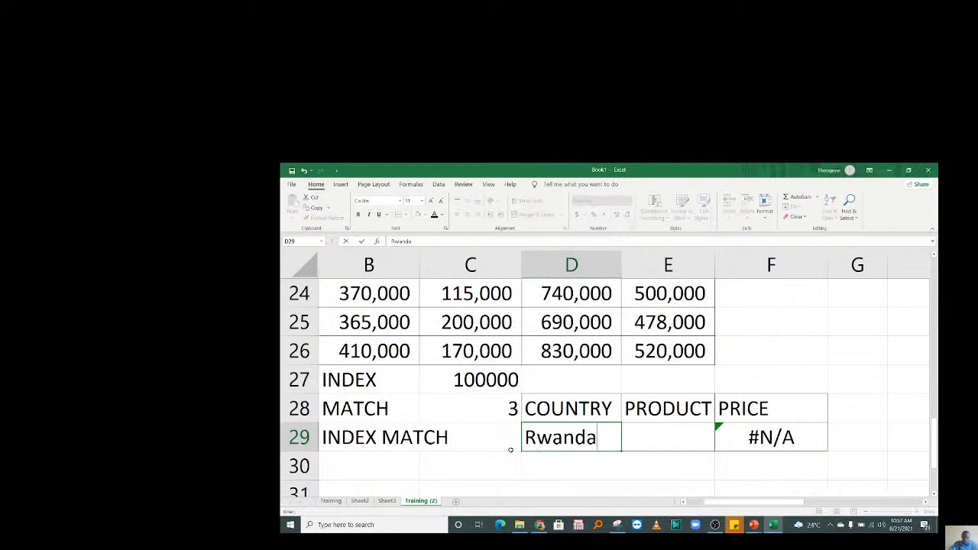
{"action": "key", "text": "Return"}
{"action": "left_click", "coordinate": [662, 437]}
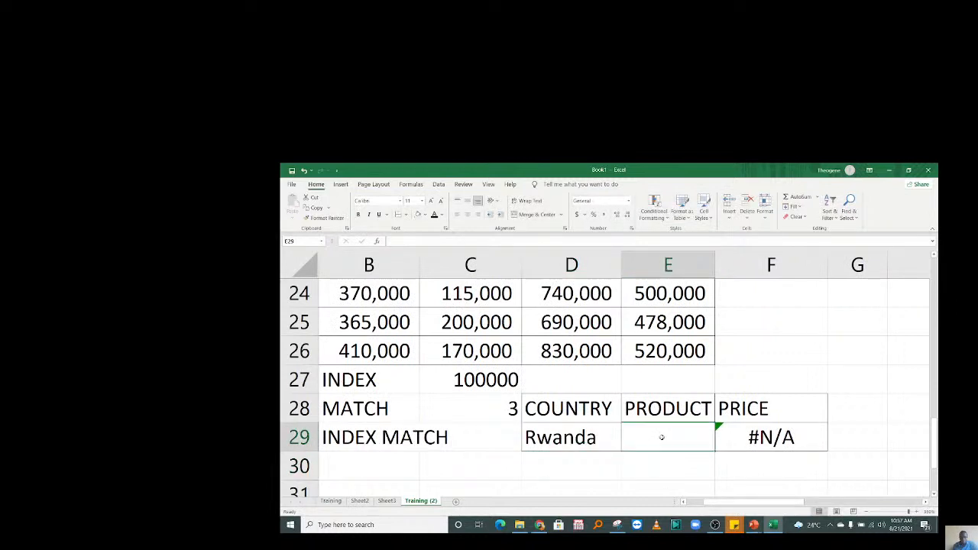
{"action": "type", "text": "Phone"}
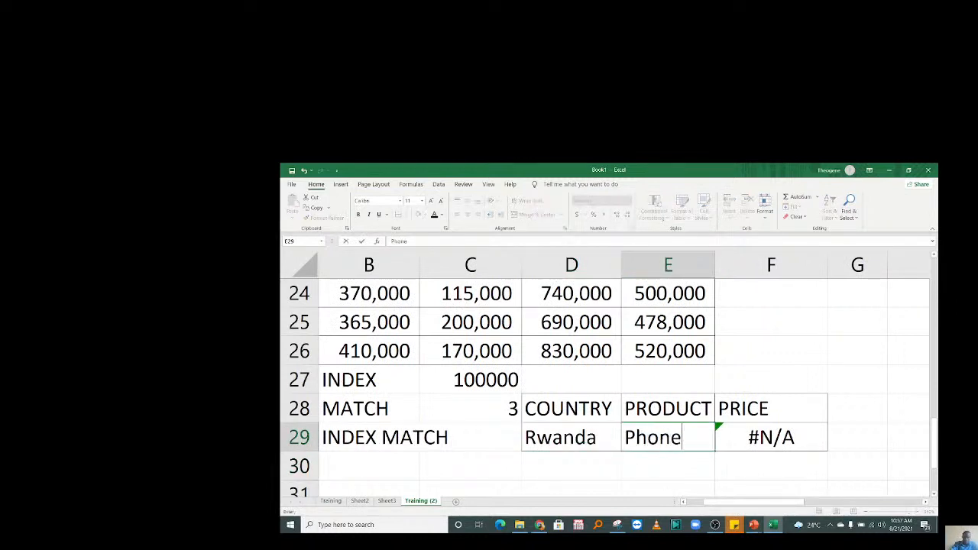
{"action": "key", "text": "Return"}
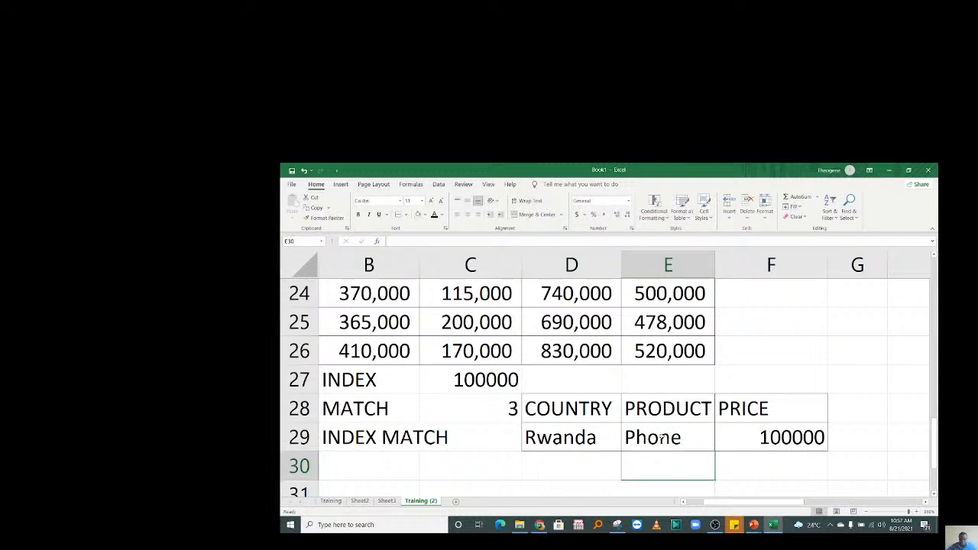
{"action": "left_click", "coordinate": [786, 451]}
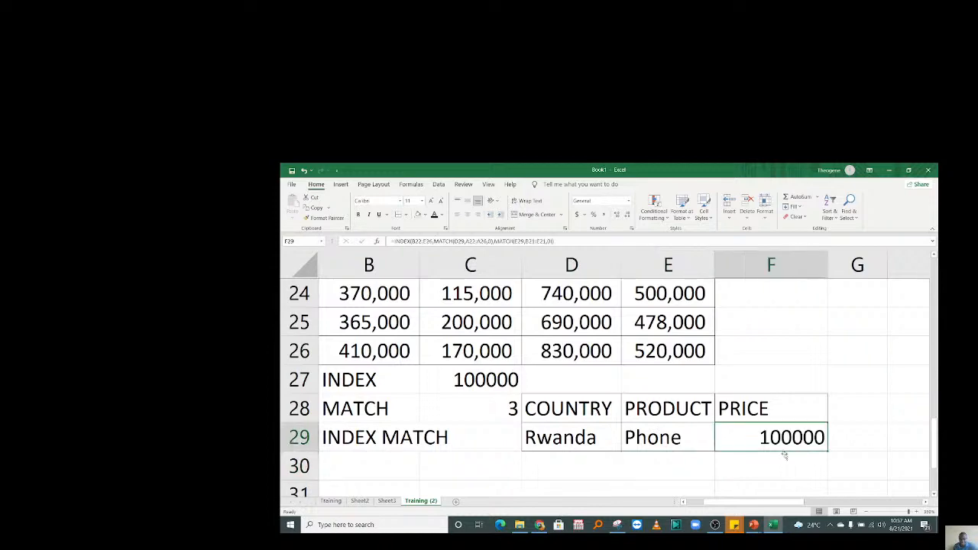
{"action": "left_click_drag", "start_coordinate": [764, 502], "coordinate": [739, 501]}
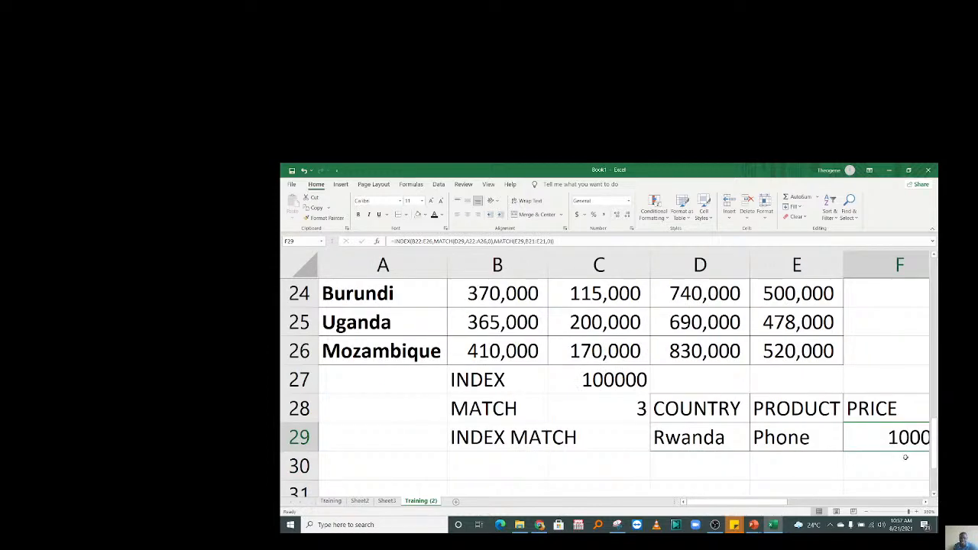
{"action": "left_click_drag", "start_coordinate": [937, 447], "coordinate": [934, 412]}
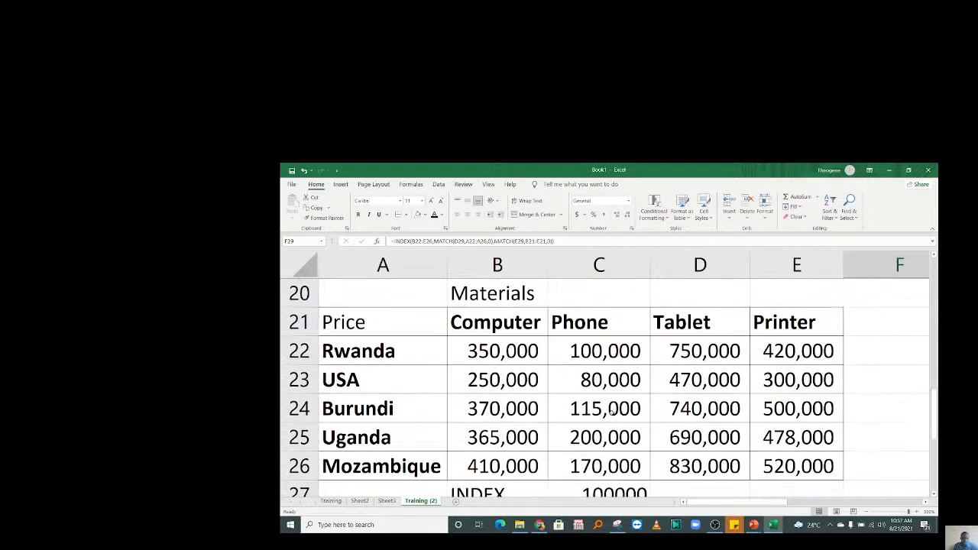
{"action": "left_click", "coordinate": [374, 353]}
{"action": "left_click", "coordinate": [596, 352]}
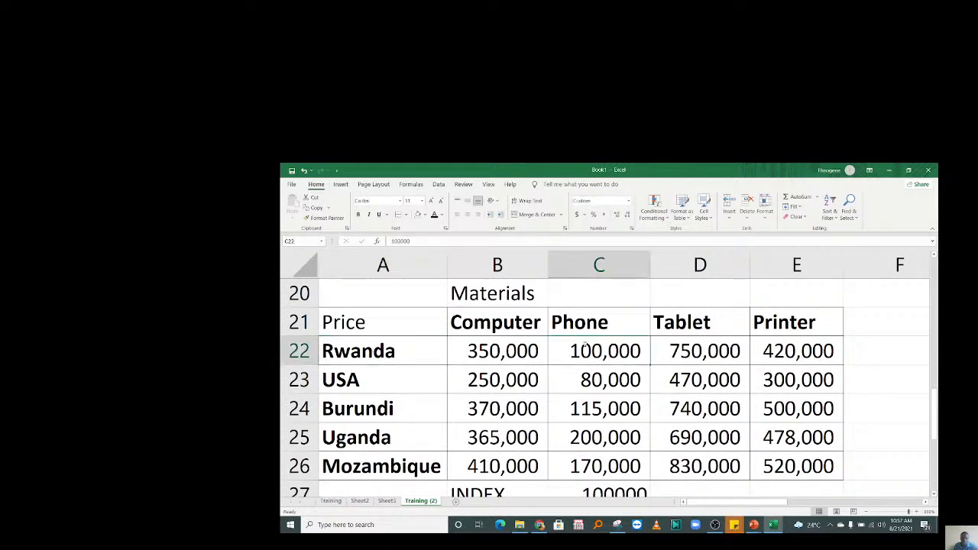
{"action": "left_click", "coordinate": [425, 215]}
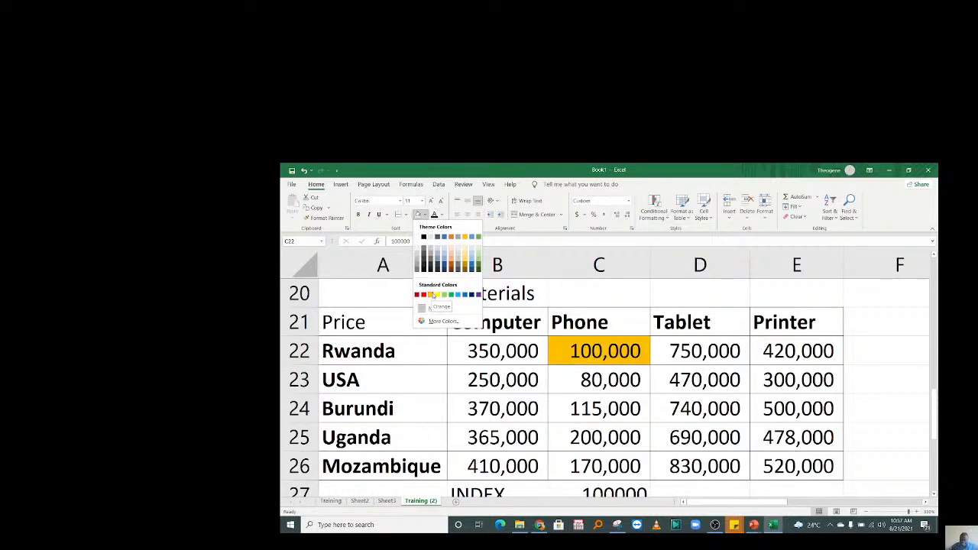
{"action": "left_click", "coordinate": [643, 423]}
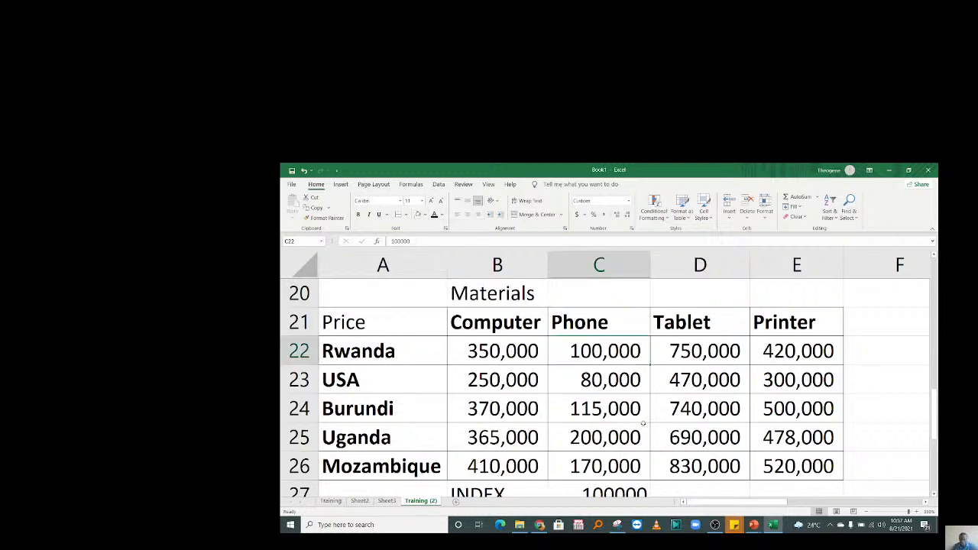
{"action": "key", "text": "Down"}
{"action": "key", "text": "Down"}
{"action": "key", "text": "Down"}
{"action": "key", "text": "Down"}
{"action": "key", "text": "Down"}
{"action": "key", "text": "Down"}
{"action": "key", "text": "Down"}
{"action": "key", "text": "Down"}
{"action": "key", "text": "Down"}
Try Burundi, then USA, as the country in D29.
{"action": "left_click", "coordinate": [682, 407]}
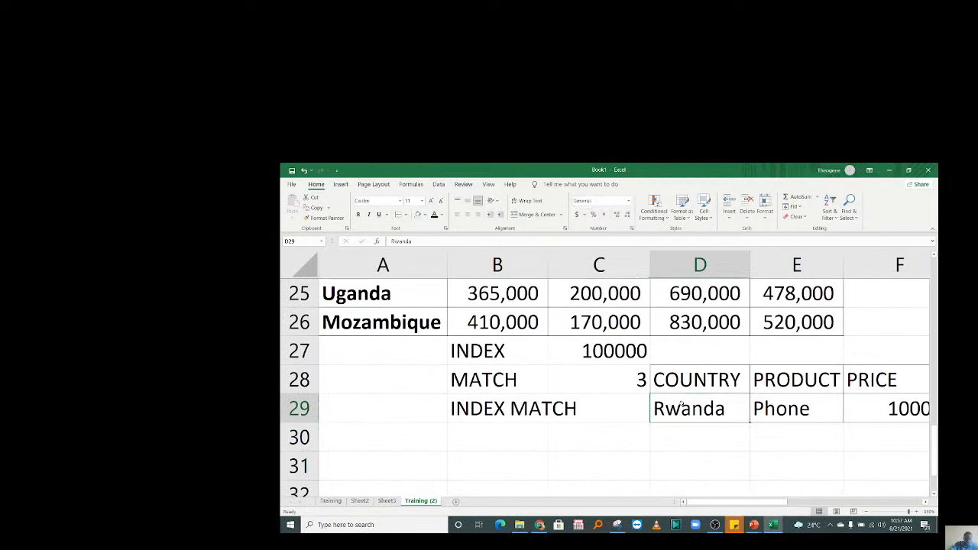
{"action": "type", "text": "Burundi"}
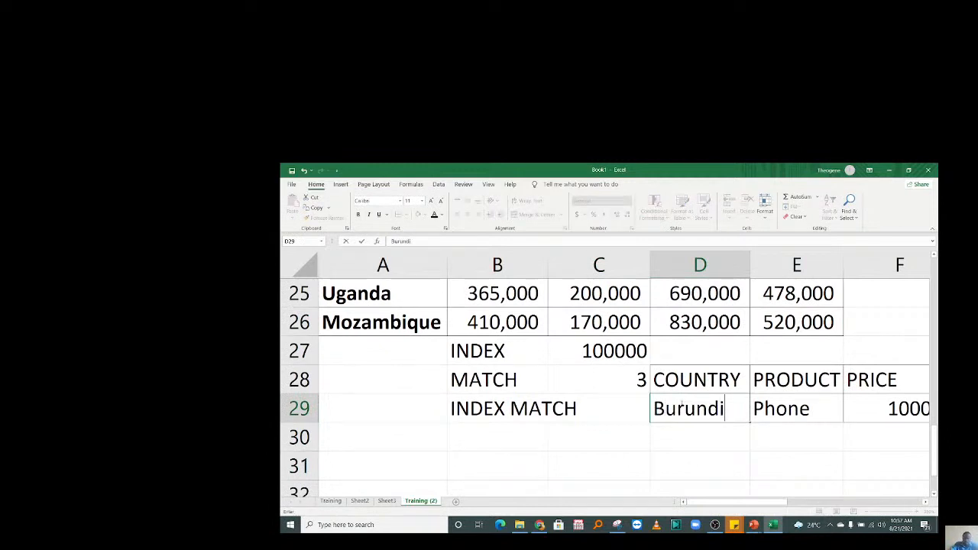
{"action": "key", "text": "Return"}
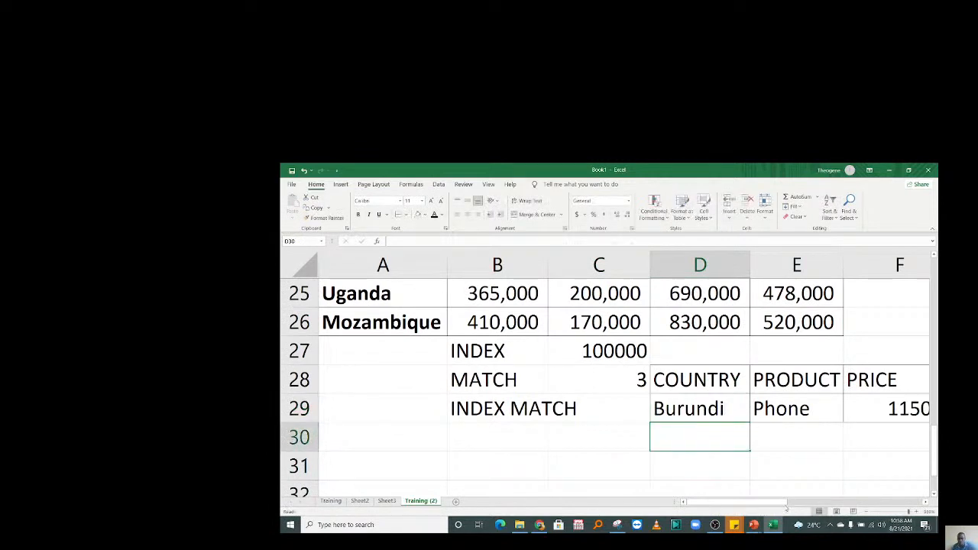
{"action": "left_click_drag", "start_coordinate": [817, 499], "coordinate": [817, 499]}
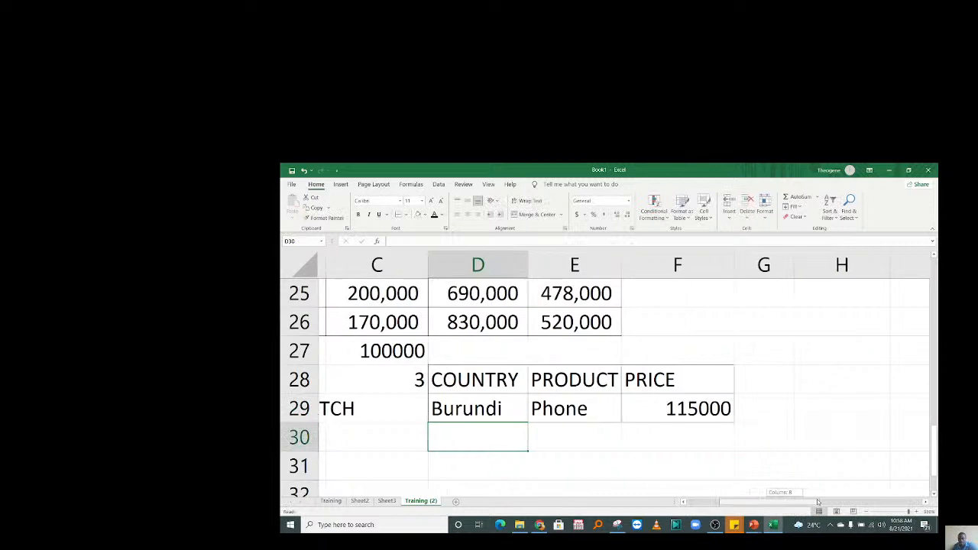
{"action": "left_click", "coordinate": [465, 415]}
{"action": "type", "text": "USA"}
{"action": "key", "text": "Return"}
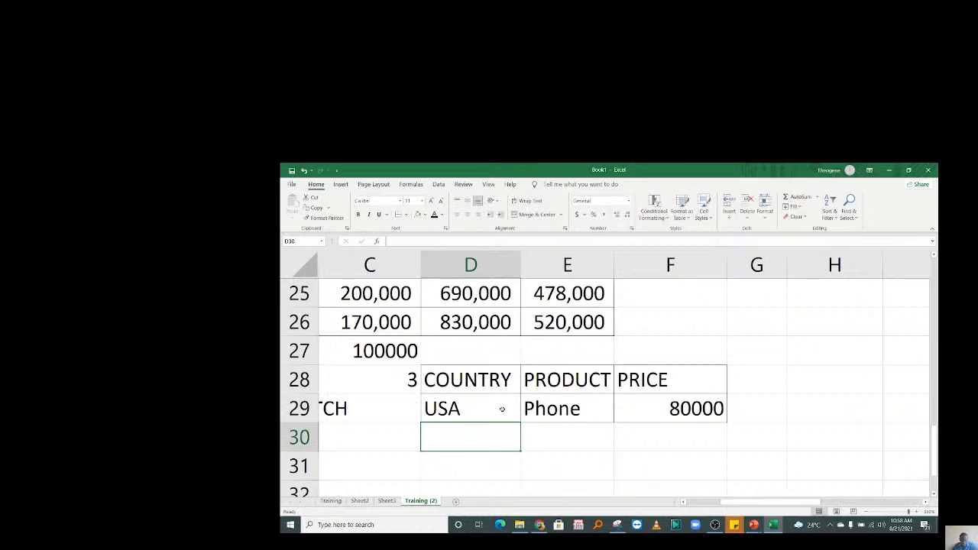
Set the product in E29 to Printer and test Tunisia, a country not in the table.
{"action": "left_click", "coordinate": [547, 408]}
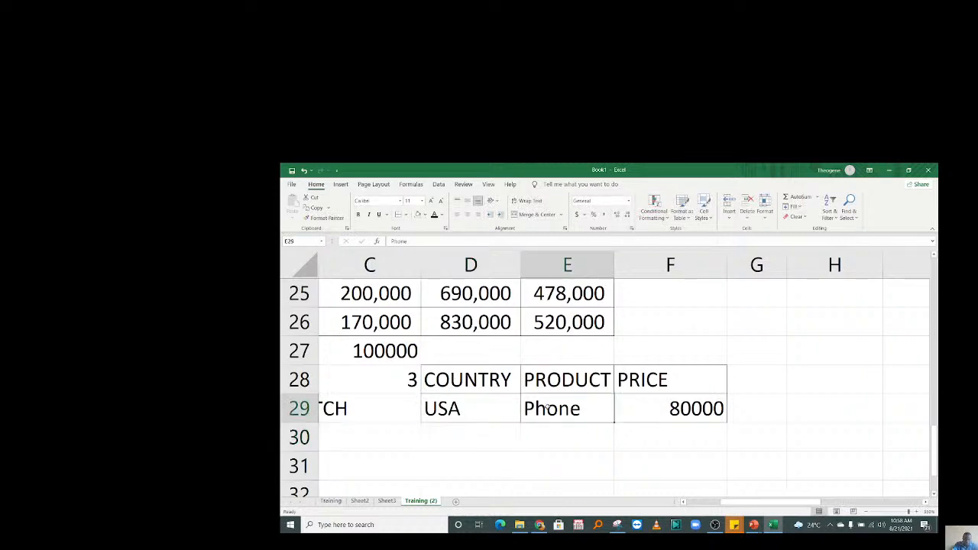
{"action": "type", "text": "Printer"}
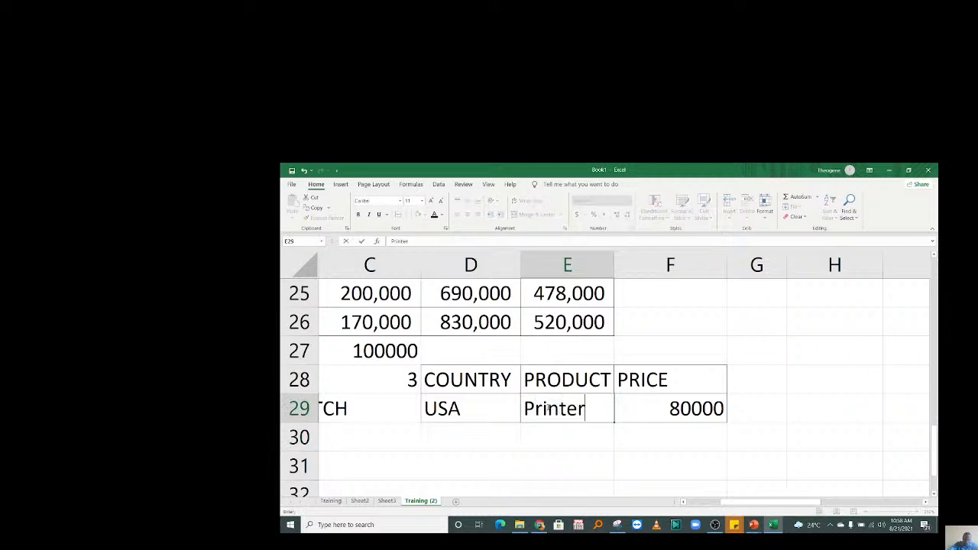
{"action": "key", "text": "Return"}
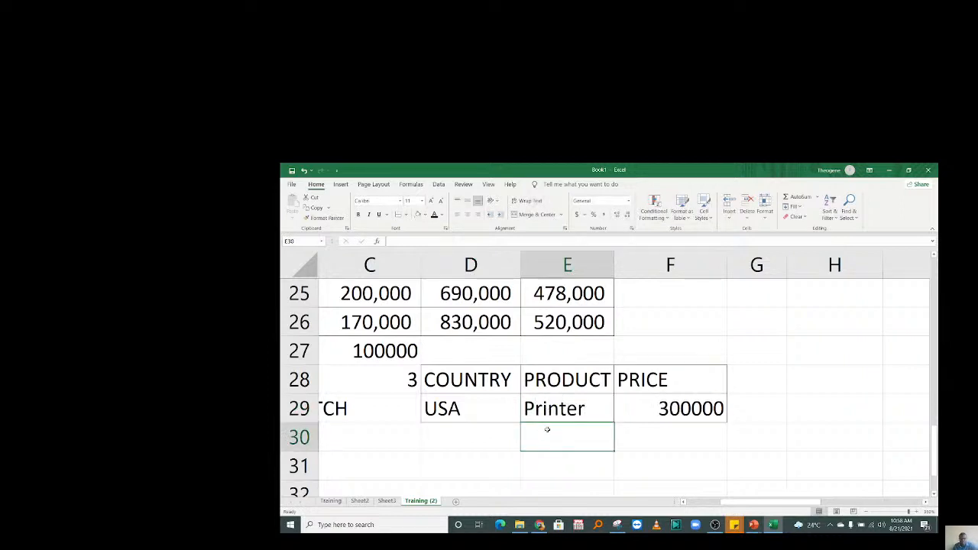
{"action": "left_click", "coordinate": [460, 410]}
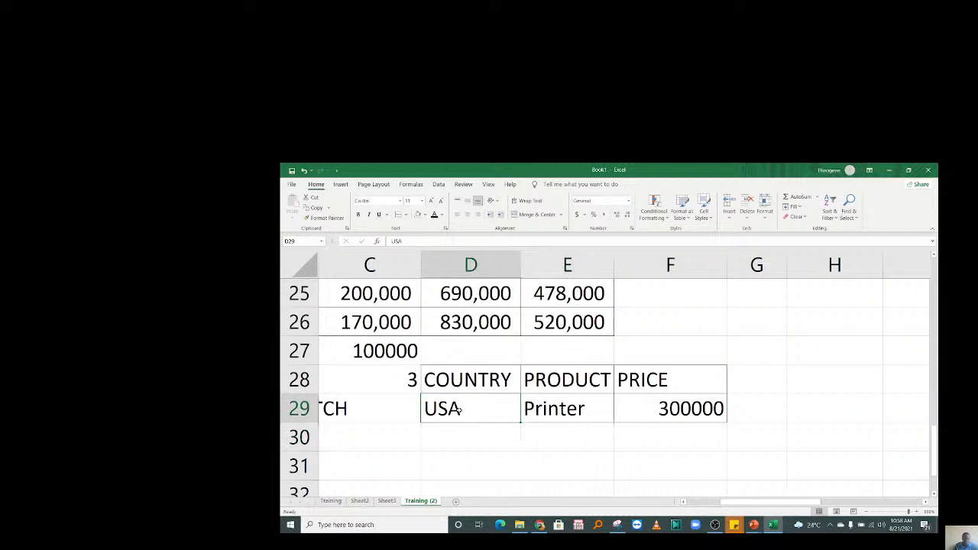
{"action": "type", "text": "Tunisia"}
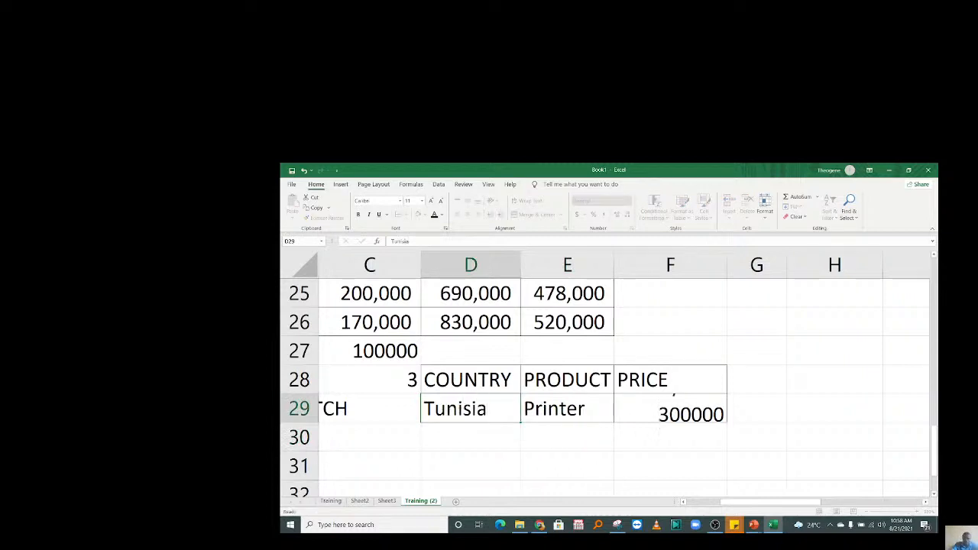
{"action": "key", "text": "Return"}
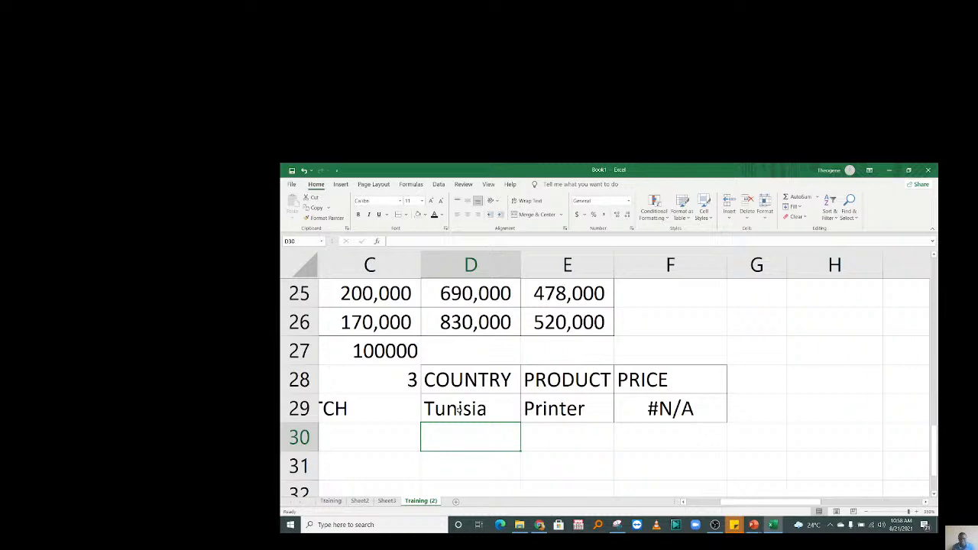
Change the country back to Burundi so F29 returns the 500000 Printer price.
{"action": "left_click", "coordinate": [471, 409]}
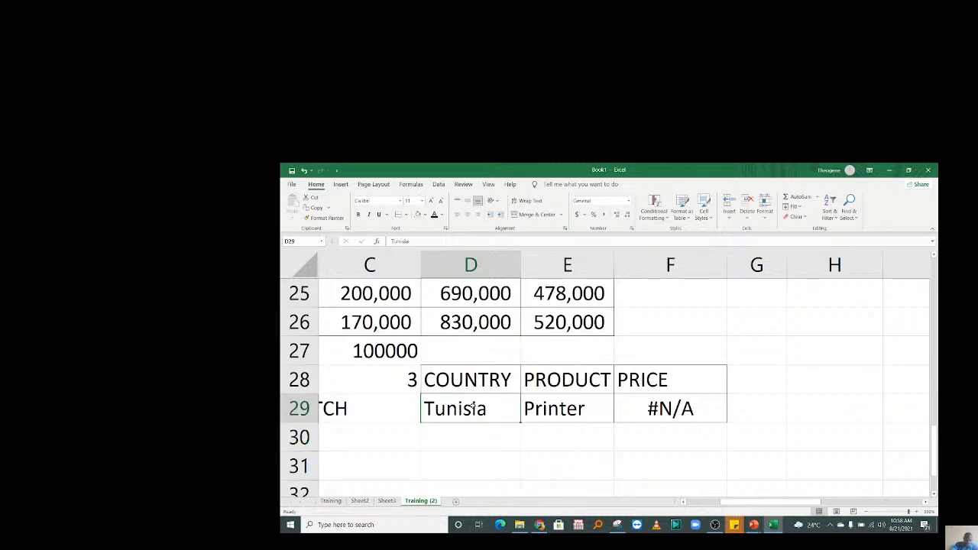
{"action": "type", "text": "Burundi"}
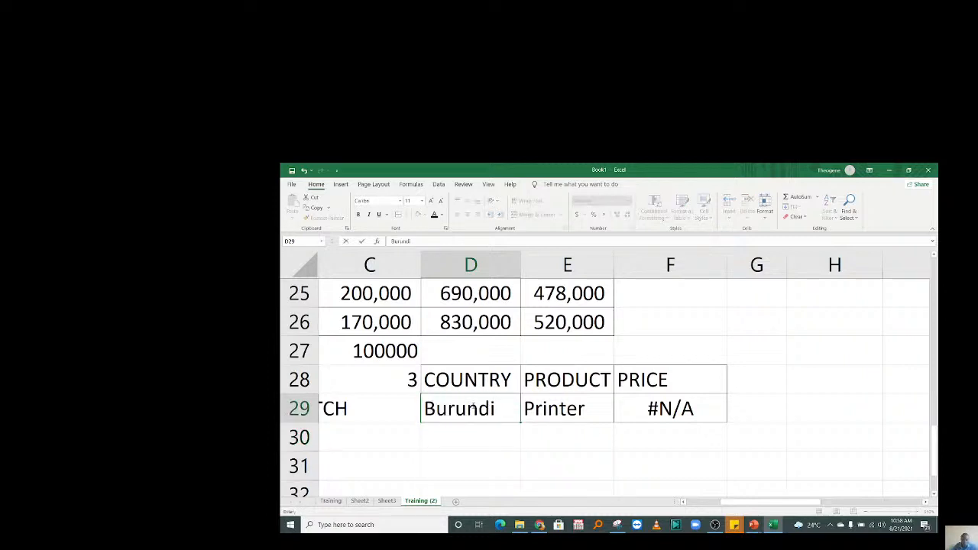
{"action": "left_click", "coordinate": [546, 463]}
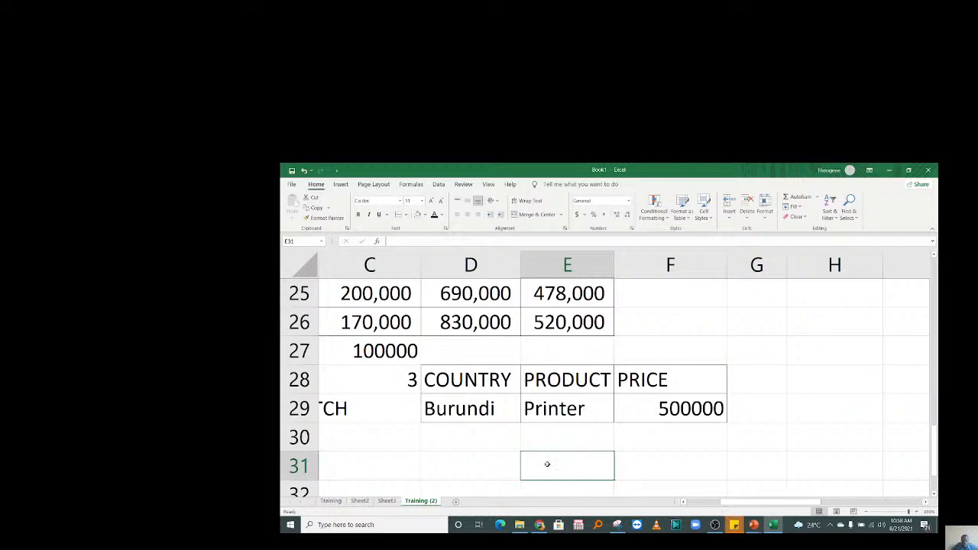
{"action": "left_click", "coordinate": [670, 407]}
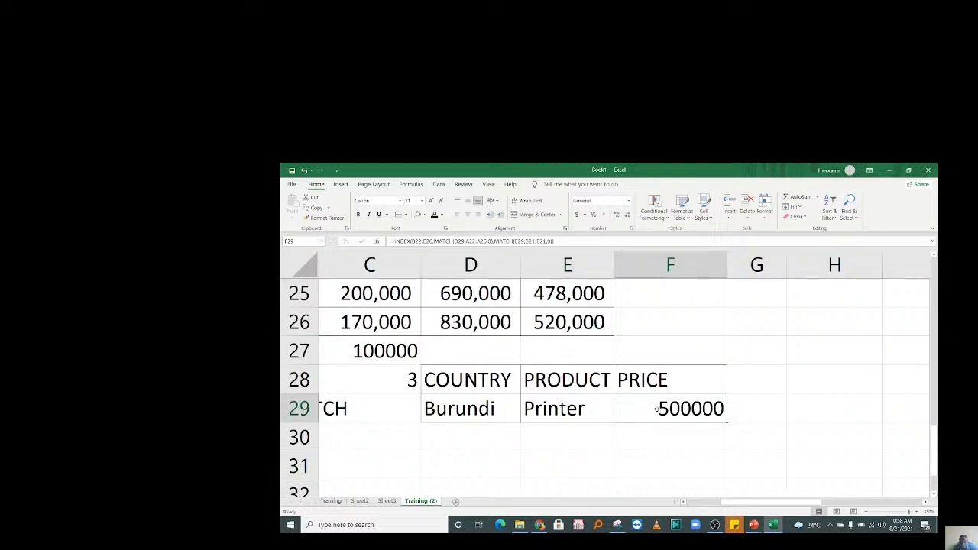
Wrap F29's INDEX-MATCH formula in IFERROR with "Not available" as the fallback value.
{"action": "double_click", "coordinate": [656, 409]}
{"action": "type", "text": "iferr"}
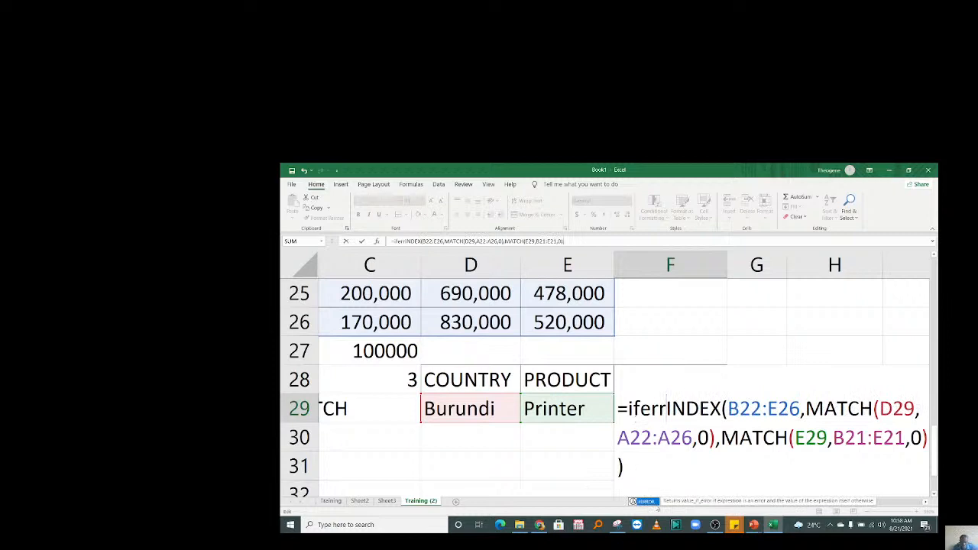
{"action": "key", "text": "Tab"}
{"action": "left_click", "coordinate": [692, 467]}
{"action": "type", "text": ",\""}
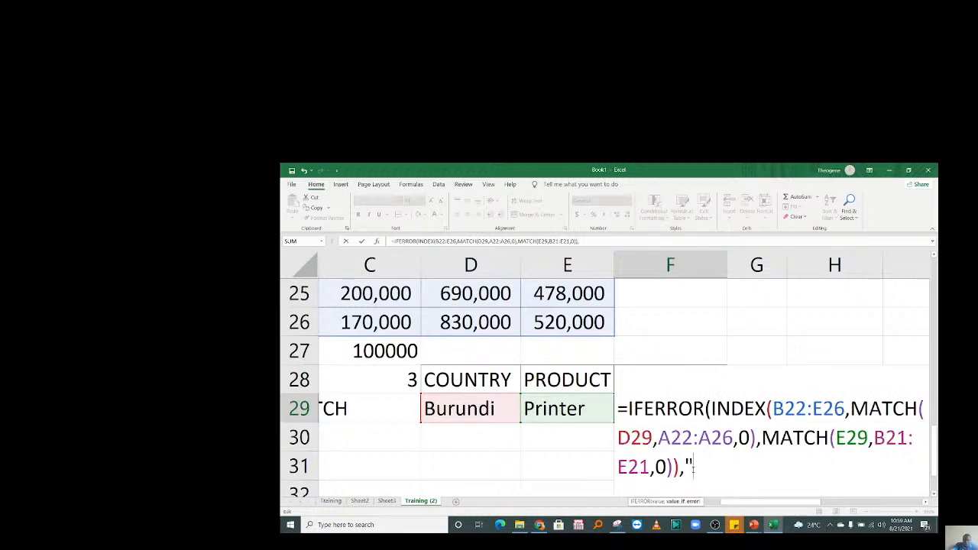
{"action": "type", "text": "Not avail"}
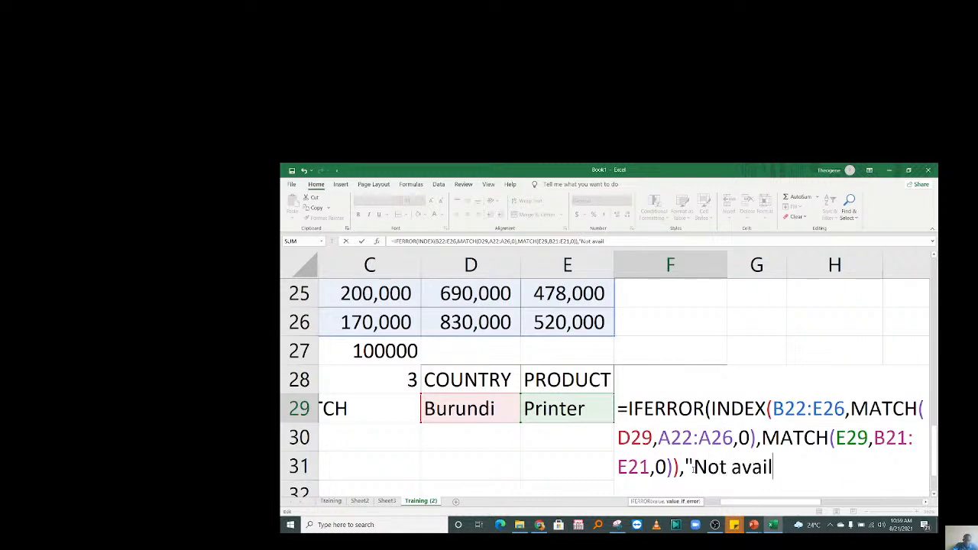
{"action": "type", "text": "able\""}
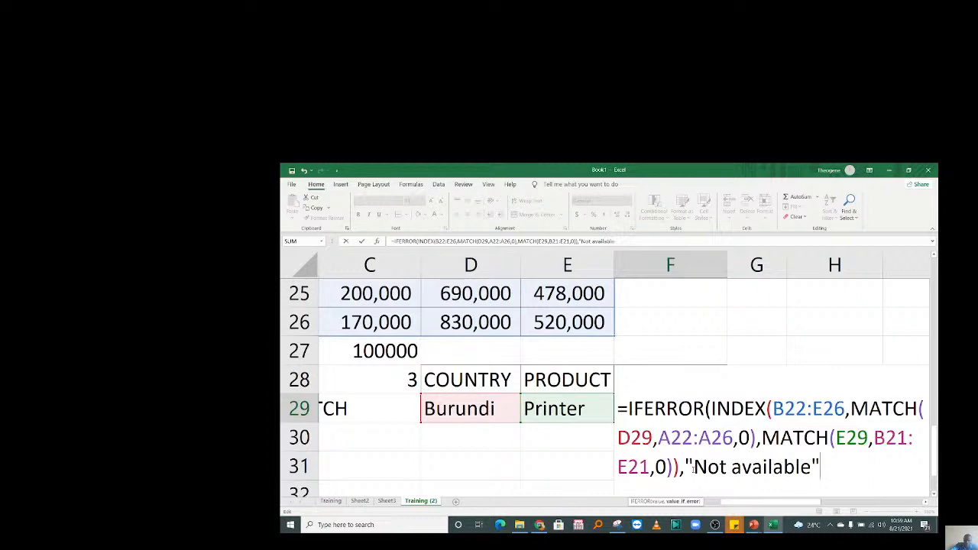
{"action": "type", "text": ")"}
{"action": "key", "text": "Return"}
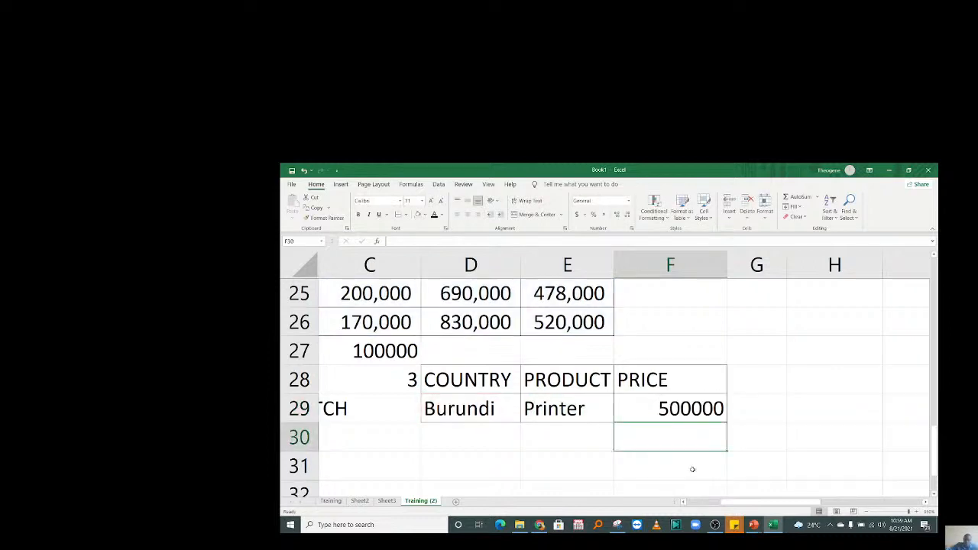
Enter British as the country in D29, making F29 display "Not available".
{"action": "left_click", "coordinate": [441, 413]}
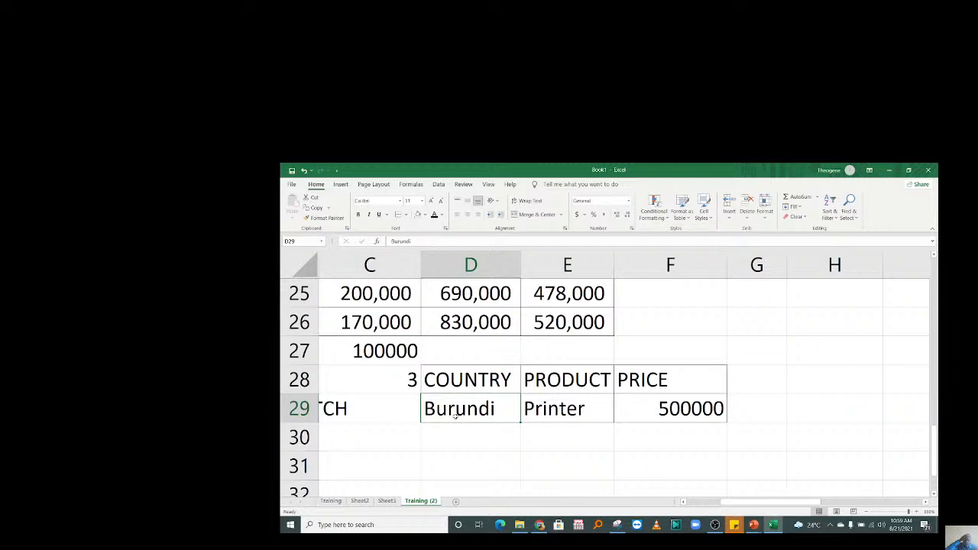
{"action": "type", "text": "Brith"}
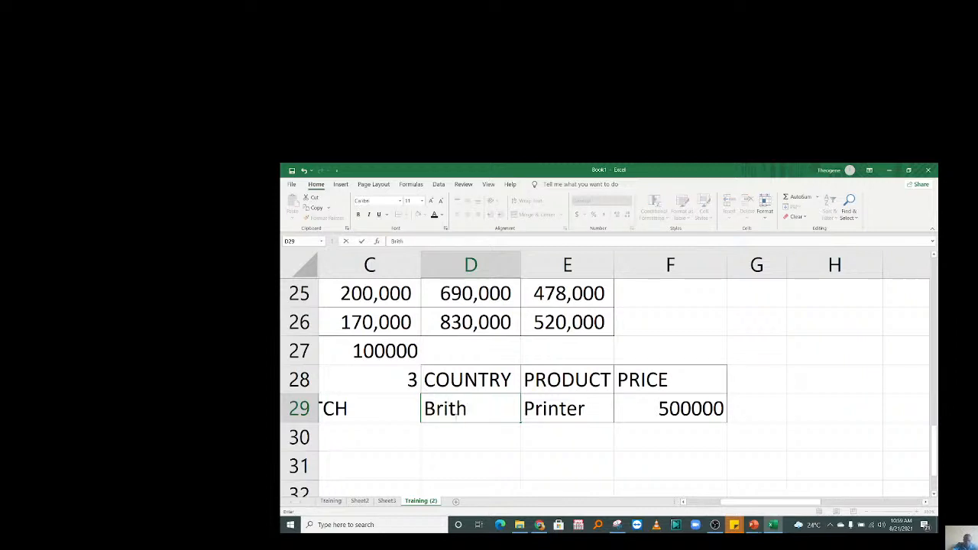
{"action": "key", "text": "BackSpace"}
{"action": "type", "text": "ish"}
{"action": "key", "text": "Return"}
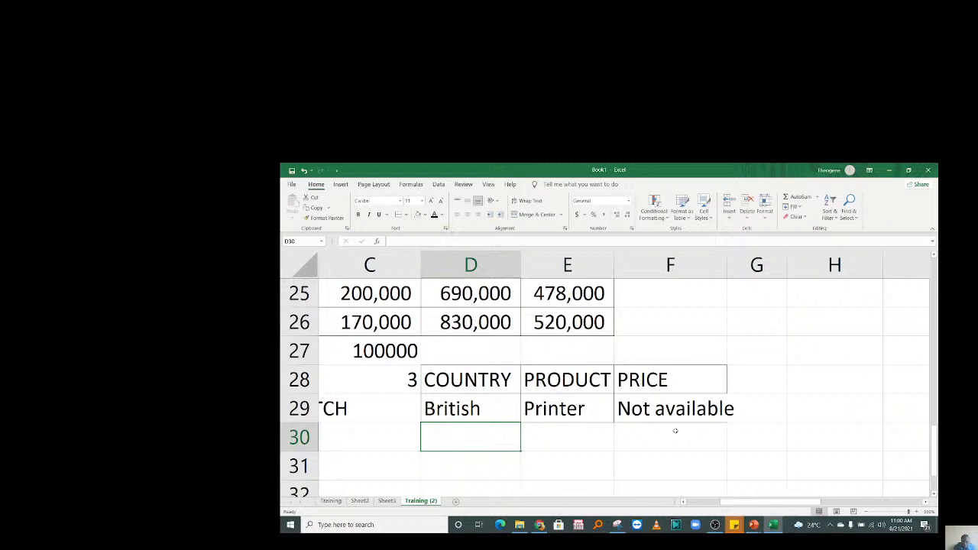
{"action": "mouse_move", "coordinate": [715, 525]}
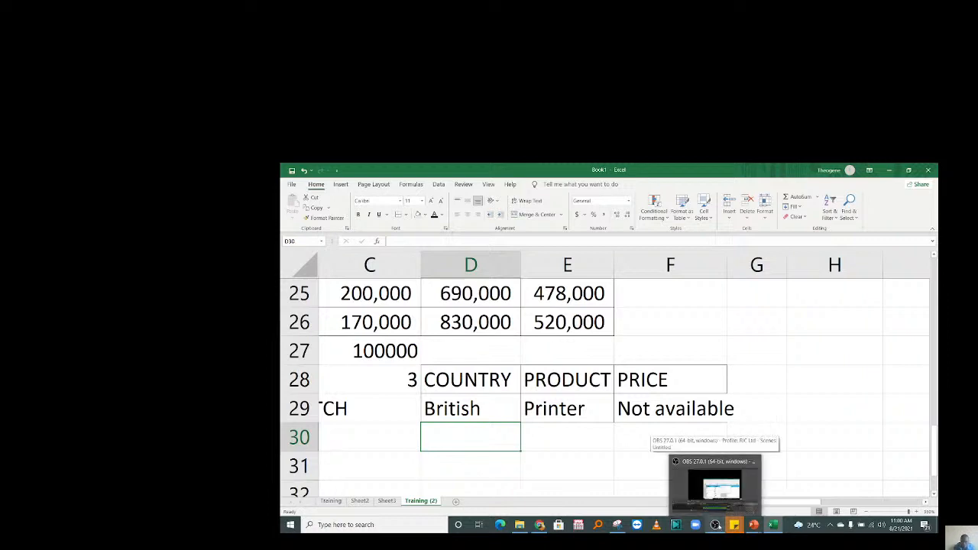